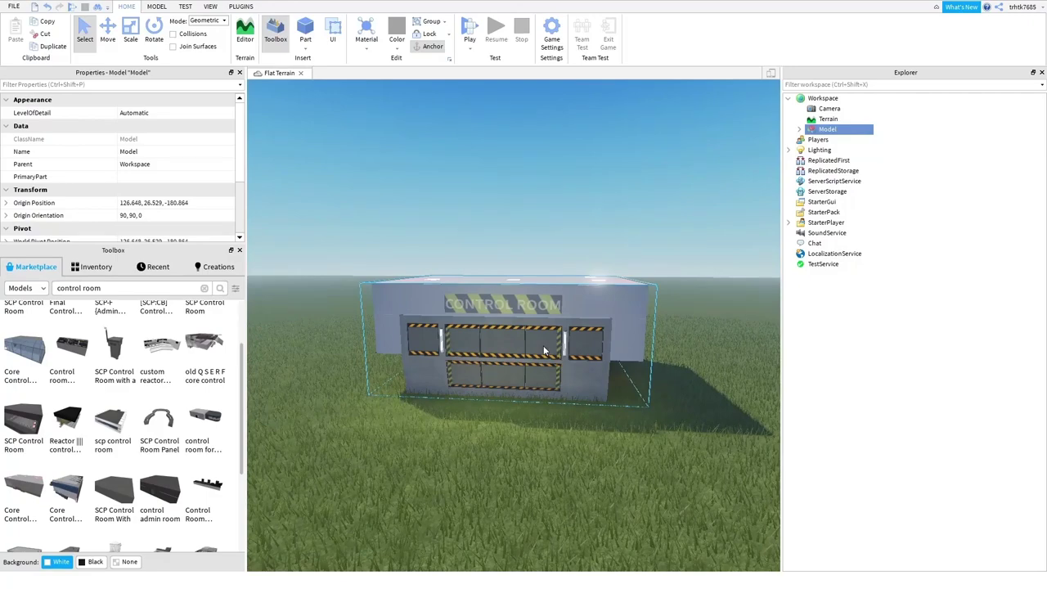
- Ungroup the control room model and delete the blast shield covering the small window at the building's left end
{"action": "left_click", "coordinate": [607, 447]}
{"action": "scroll", "coordinate": [449, 418], "scroll_direction": "up", "scroll_amount": 7}
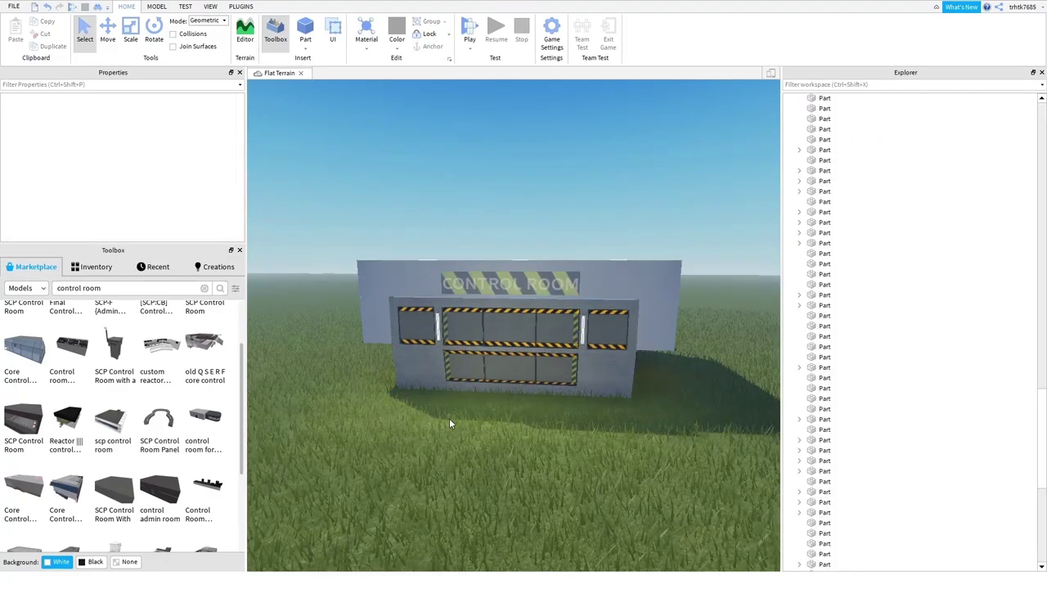
{"action": "key", "text": "Delete"}
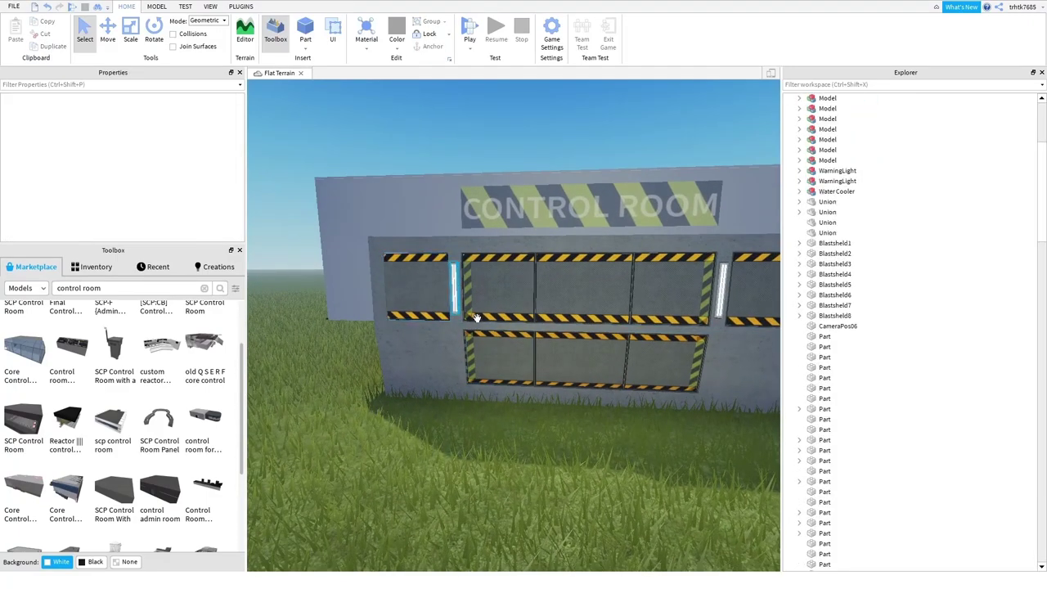
{"action": "left_click", "coordinate": [448, 310]}
{"action": "key", "text": "Delete"}
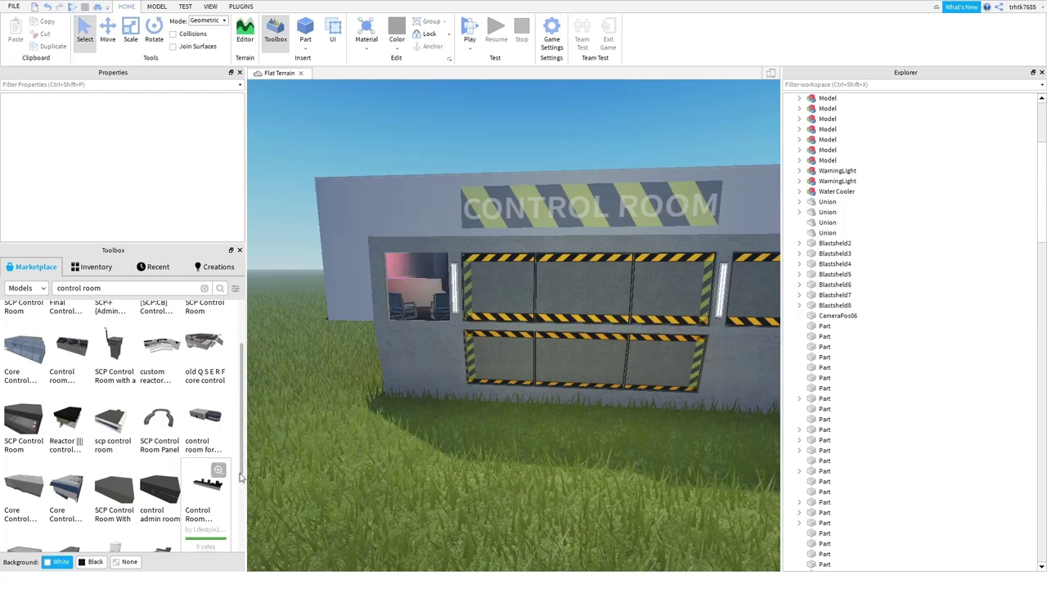
- Delete the dark ForceField glass and the blast shield from the left section of the upper central window
{"action": "right_click_drag", "start_coordinate": [306, 462], "coordinate": [315, 458]}
{"action": "left_click", "coordinate": [476, 440]}
{"action": "scroll", "coordinate": [476, 463], "scroll_direction": "up", "scroll_amount": 3}
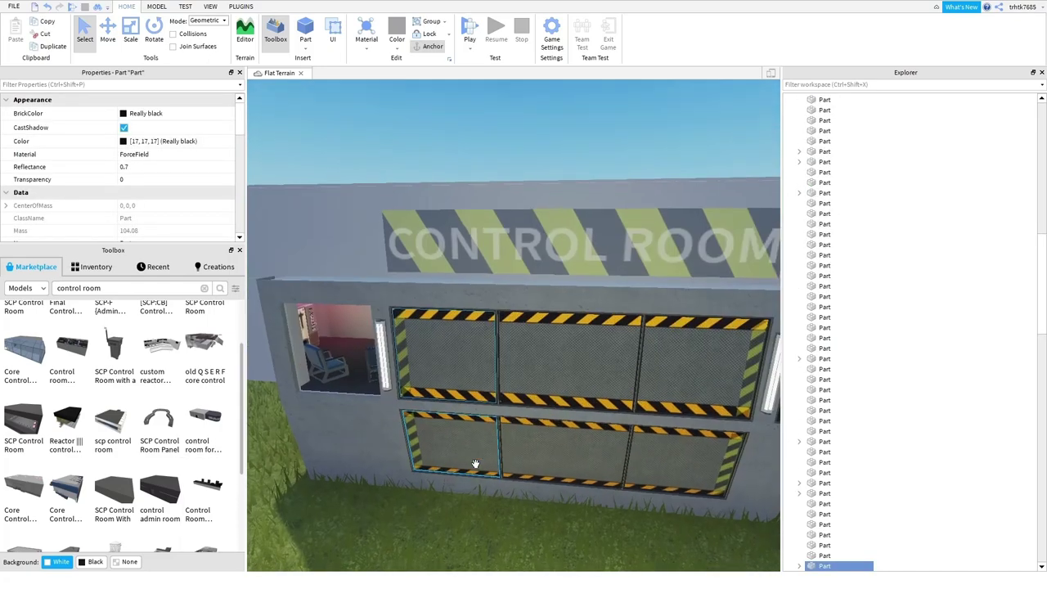
{"action": "right_click_drag", "start_coordinate": [476, 464], "coordinate": [481, 468]}
{"action": "key", "text": "Delete"}
{"action": "left_click", "coordinate": [474, 366]}
{"action": "key", "text": "Delete"}
{"action": "left_click", "coordinate": [580, 372]}
{"action": "key", "text": "Delete"}
- Delete the blast shields from the remaining upper central window sections and from the small window at the right end
{"action": "right_click_drag", "start_coordinate": [582, 371], "coordinate": [630, 371]}
{"action": "left_click", "coordinate": [630, 371]}
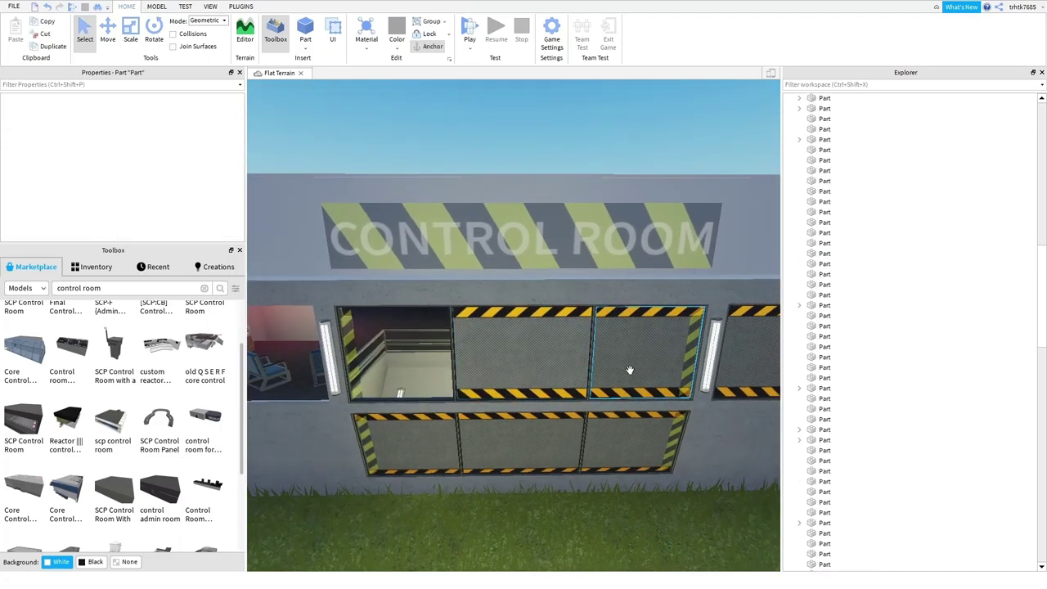
{"action": "key", "text": "Delete"}
{"action": "left_click", "coordinate": [614, 363]}
{"action": "key", "text": "Delete"}
{"action": "left_click", "coordinate": [554, 369]}
{"action": "key", "text": "Delete"}
{"action": "right_click_drag", "start_coordinate": [555, 370], "coordinate": [618, 381]}
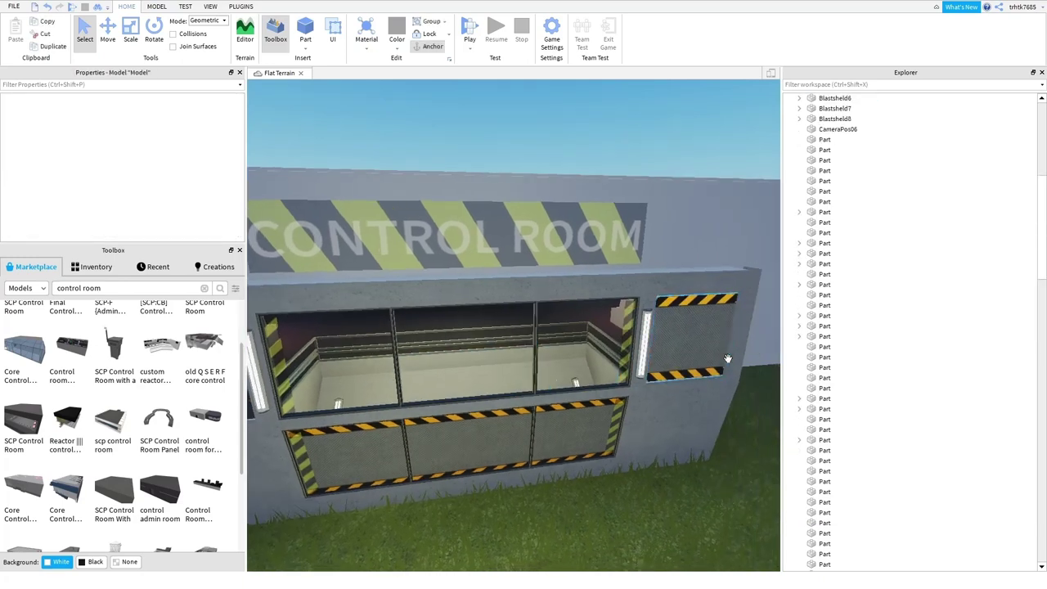
{"action": "key", "text": "Delete"}
- Clear all three sections of the lower central window by deleting their blast shields and the panes around them
{"action": "left_click", "coordinate": [578, 465]}
{"action": "key", "text": "Delete"}
{"action": "left_click", "coordinate": [514, 463]}
{"action": "key", "text": "Delete"}
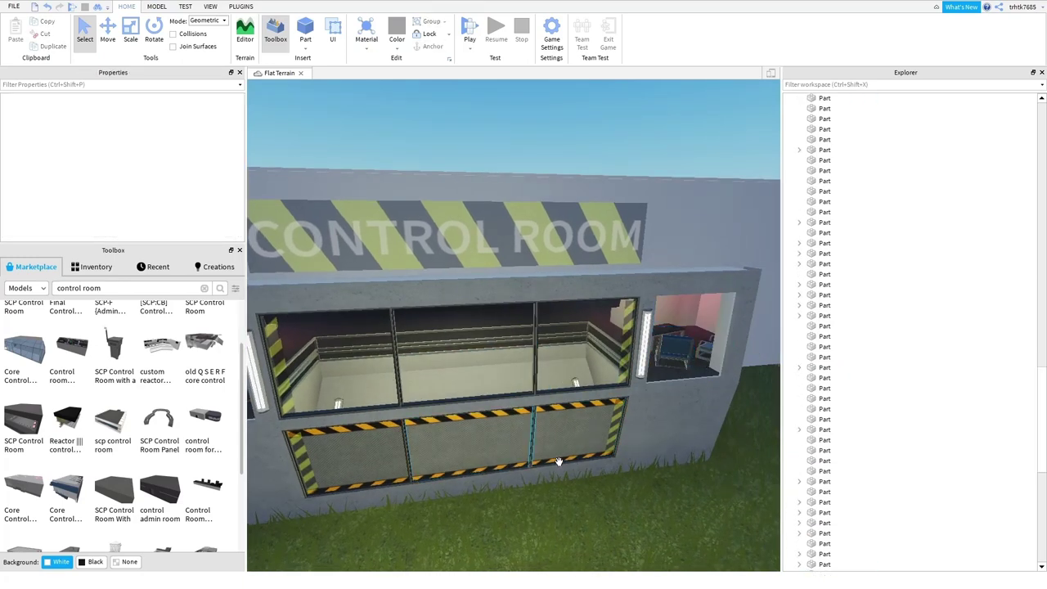
{"action": "left_click", "coordinate": [556, 461]}
{"action": "key", "text": "Delete"}
{"action": "left_click", "coordinate": [513, 461]}
{"action": "key", "text": "Delete"}
{"action": "left_click", "coordinate": [388, 471]}
{"action": "key", "text": "Delete"}
{"action": "left_click", "coordinate": [390, 479]}
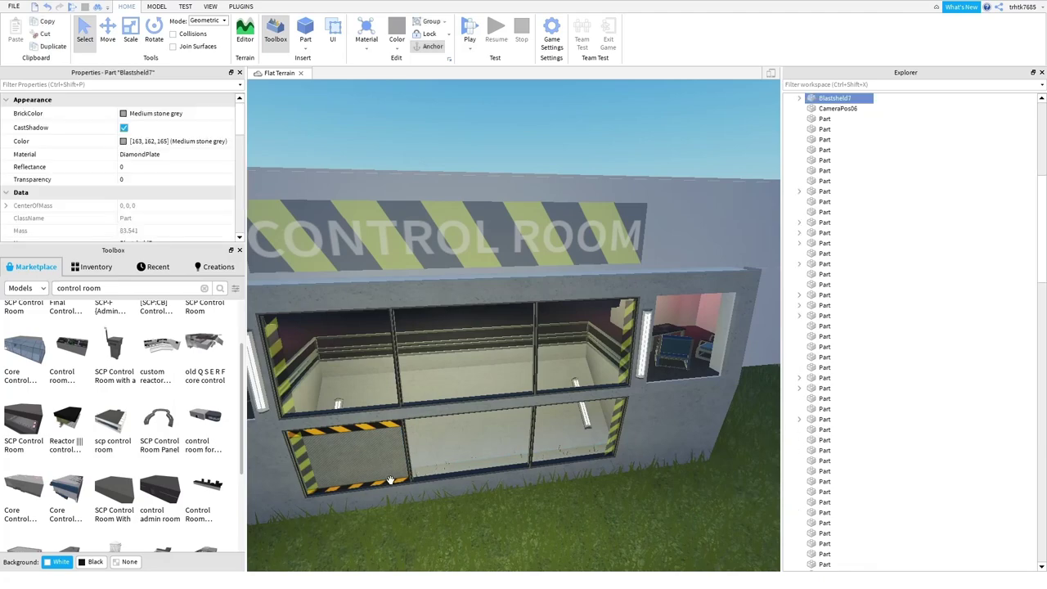
{"action": "key", "text": "Delete"}
- Delete the tube light and the hazard-striped strips at the left end of the upper and lower windows
{"action": "right_click_drag", "start_coordinate": [390, 480], "coordinate": [373, 462]}
{"action": "key", "text": "w"}
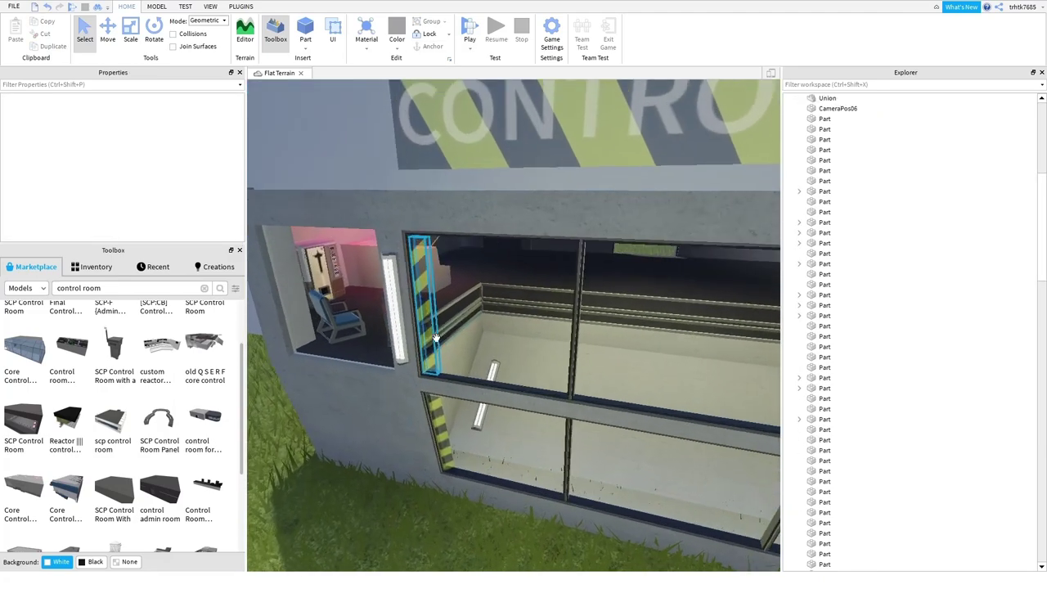
{"action": "left_click", "coordinate": [405, 316]}
{"action": "key", "text": "Delete"}
{"action": "left_click", "coordinate": [434, 309]}
{"action": "key", "text": "Delete"}
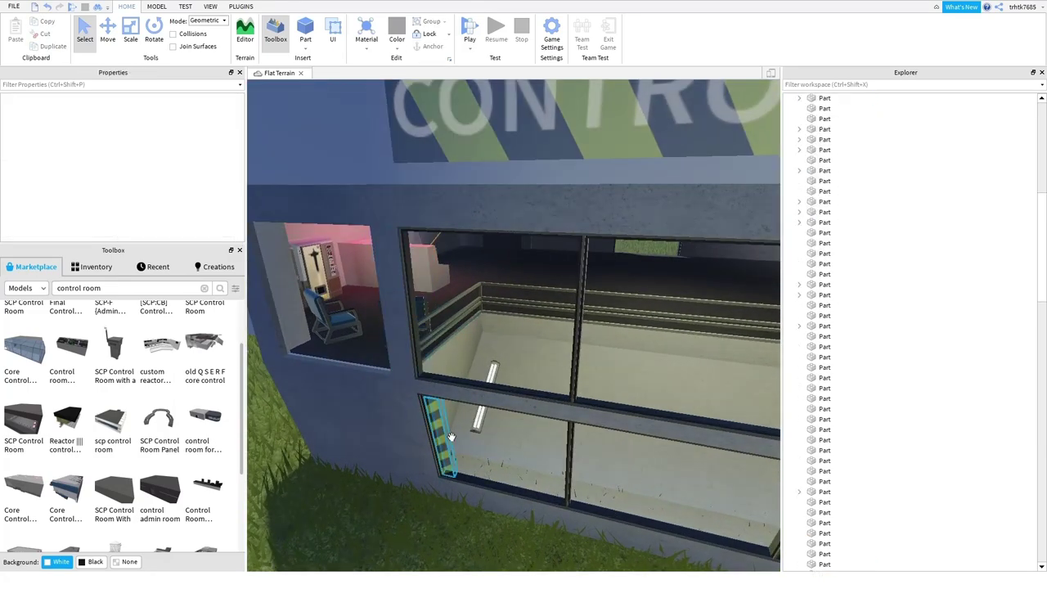
{"action": "right_click_drag", "start_coordinate": [456, 472], "coordinate": [460, 432]}
{"action": "left_click", "coordinate": [460, 433]}
{"action": "key", "text": "Delete"}
- Delete the hazard-striped strips and tube light at the right end of the windows, plus the tube lights inside
{"action": "left_click", "coordinate": [548, 408]}
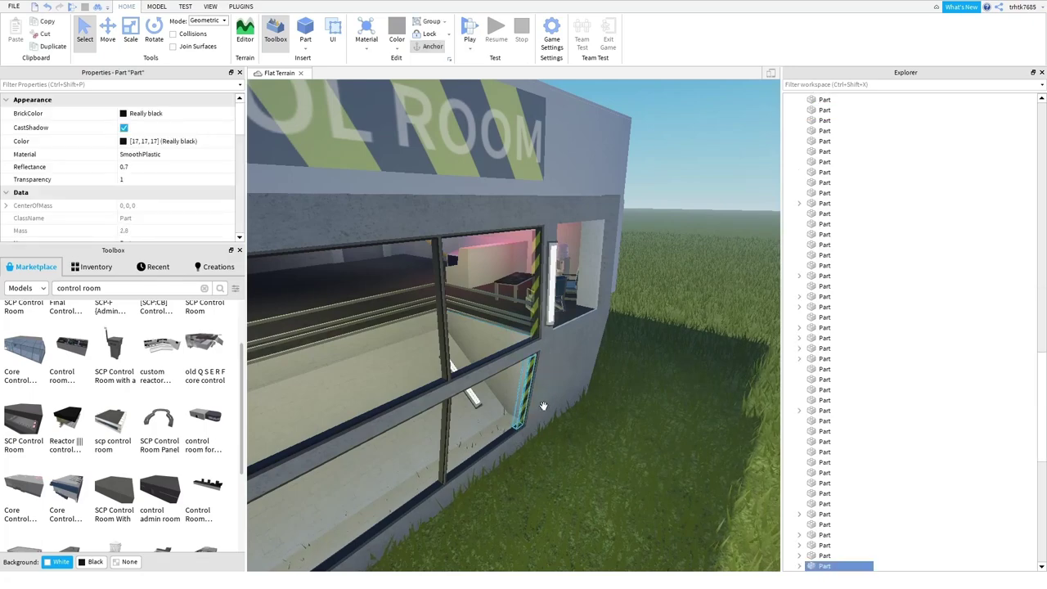
{"action": "key", "text": "Delete"}
{"action": "left_click", "coordinate": [557, 294]}
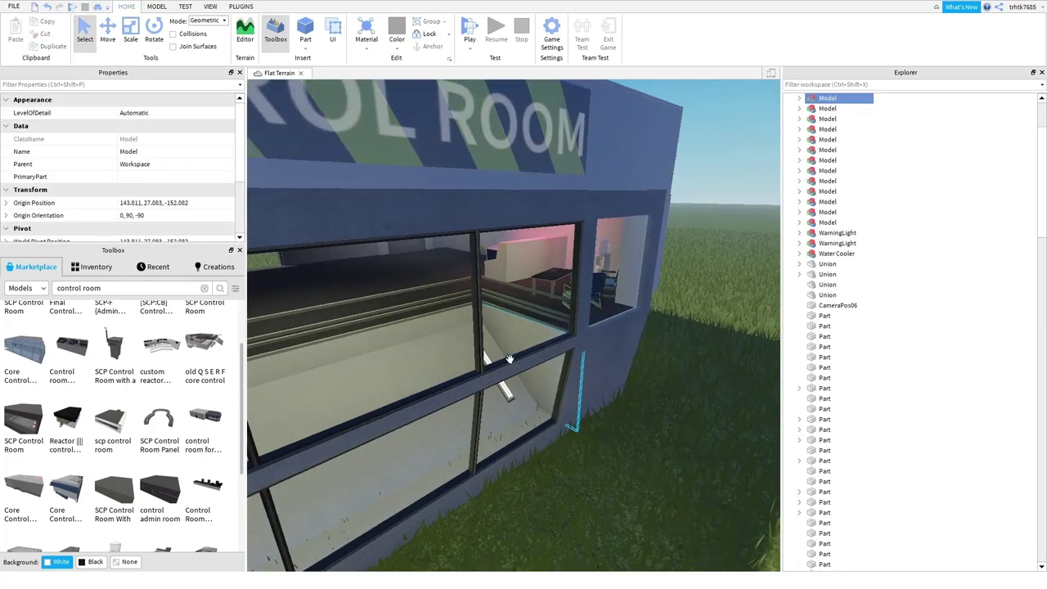
{"action": "key", "text": "Delete"}
{"action": "scroll", "coordinate": [510, 357], "scroll_direction": "up", "scroll_amount": 6}
{"action": "left_click", "coordinate": [633, 308]}
{"action": "right_click_drag", "start_coordinate": [633, 308], "coordinate": [559, 260]}
{"action": "key", "text": "Delete"}
{"action": "left_click", "coordinate": [543, 239]}
{"action": "key", "text": "Delete"}
- Insert a block part beside the building with ForceField material and CastShadow turned off
{"action": "scroll", "coordinate": [558, 260], "scroll_direction": "down", "scroll_amount": 8}
{"action": "scroll", "coordinate": [529, 383], "scroll_direction": "down", "scroll_amount": 2}
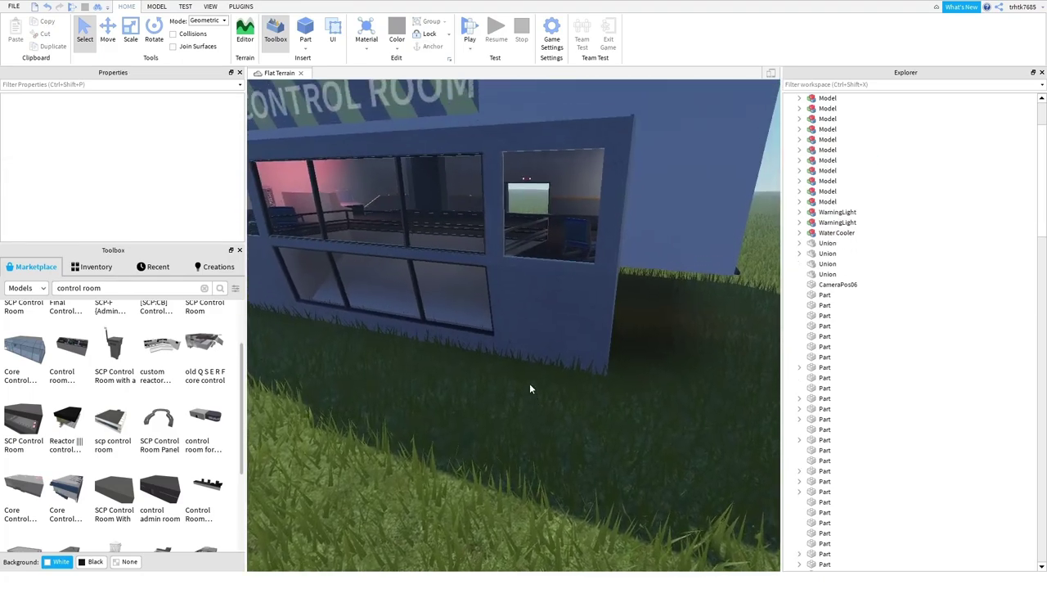
{"action": "scroll", "coordinate": [423, 197], "scroll_direction": "up", "scroll_amount": 3}
{"action": "right_click_drag", "start_coordinate": [423, 196], "coordinate": [384, 200]}
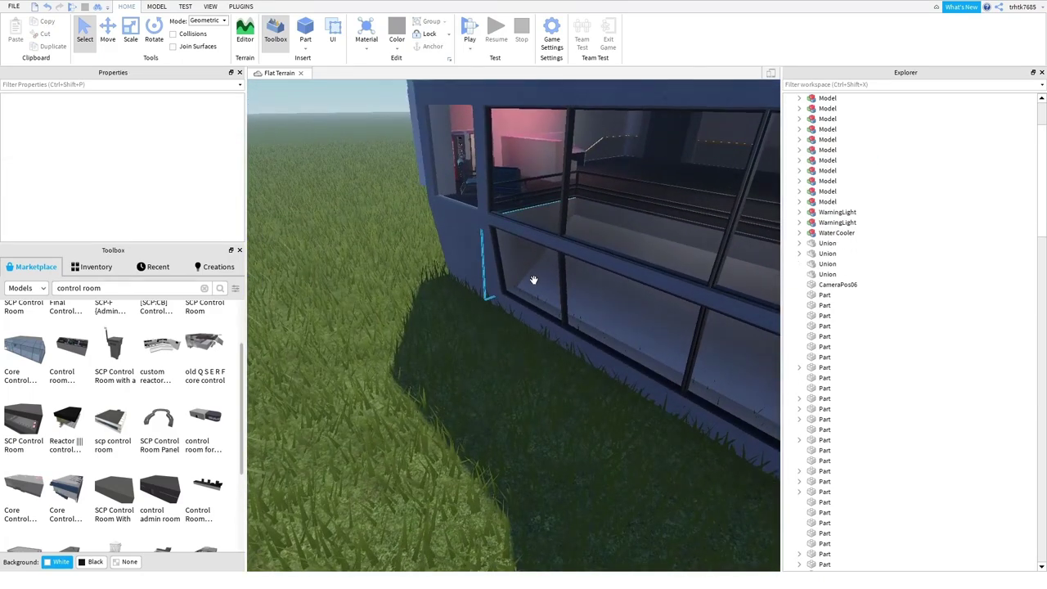
{"action": "left_click", "coordinate": [305, 33]}
{"action": "scroll", "coordinate": [498, 320], "scroll_direction": "down", "scroll_amount": 3}
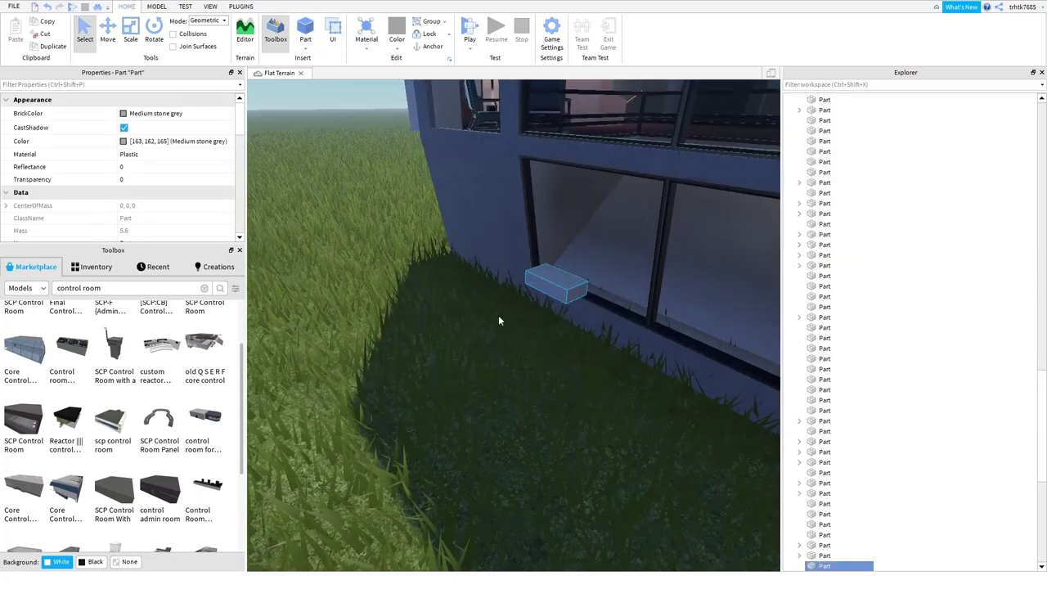
{"action": "key", "text": "w"}
{"action": "key", "text": "a"}
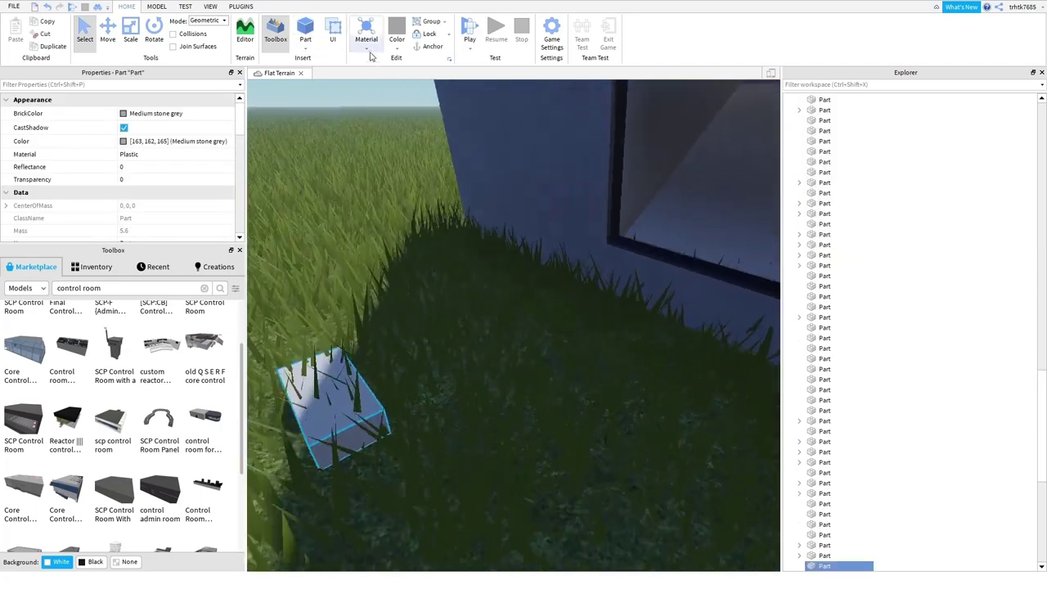
{"action": "left_click", "coordinate": [381, 147]}
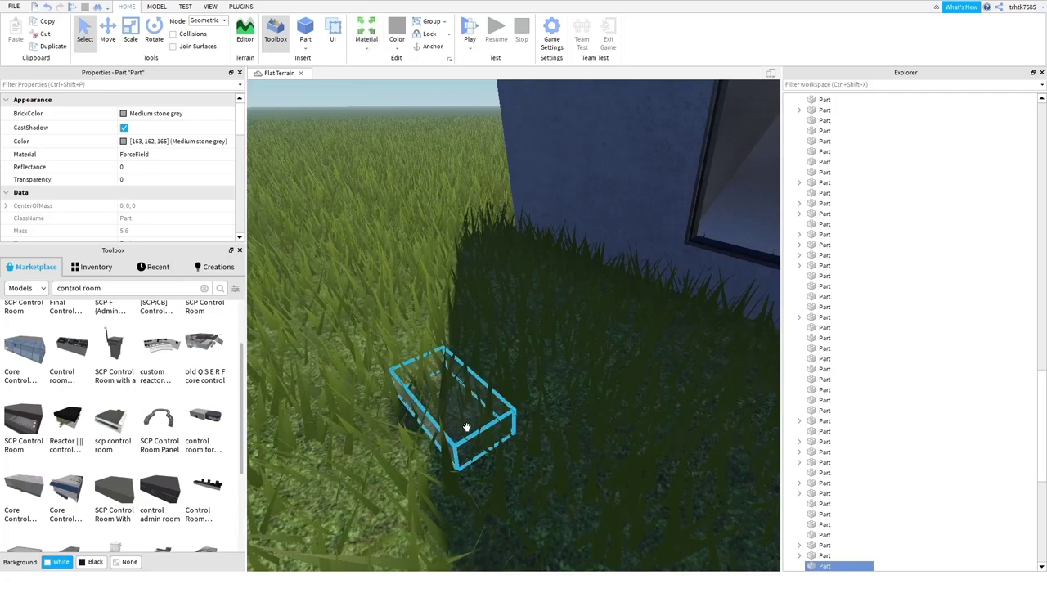
{"action": "scroll", "coordinate": [466, 427], "scroll_direction": "up", "scroll_amount": 5}
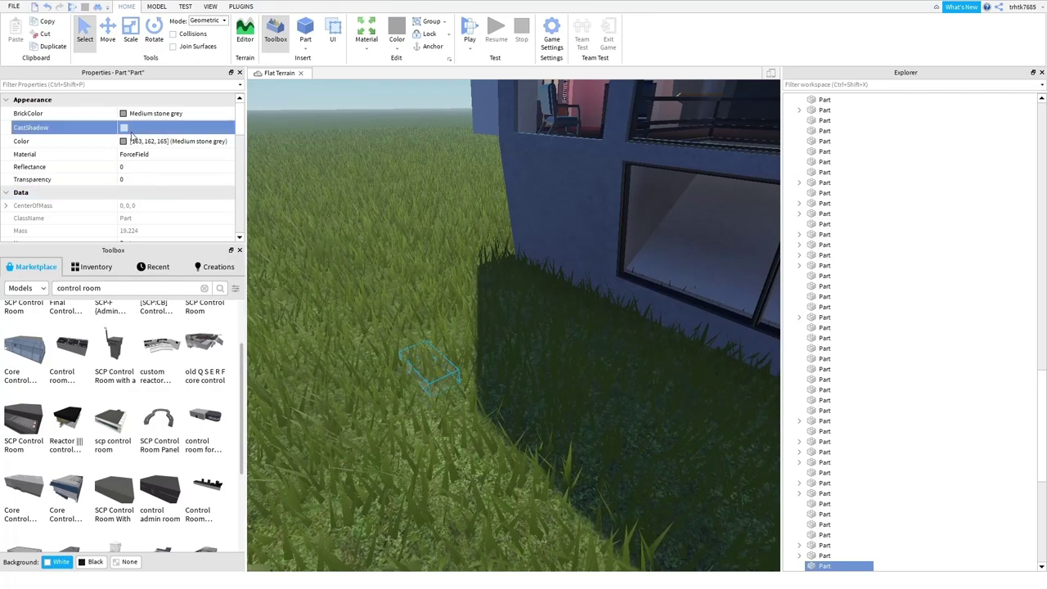
- Tilt the ForceField part upright and position it on the sill of the small window at the left end
{"action": "key", "text": "s"}
{"action": "mouse_move", "coordinate": [449, 383]}
{"action": "left_mouse_down"}
{"action": "mouse_move", "coordinate": [451, 411]}
{"action": "mouse_move", "coordinate": [488, 403]}
{"action": "mouse_move", "coordinate": [463, 397]}
{"action": "left_mouse_up"}
{"action": "key", "text": "t"}
{"action": "key", "text": "w"}
{"action": "key", "text": "a"}
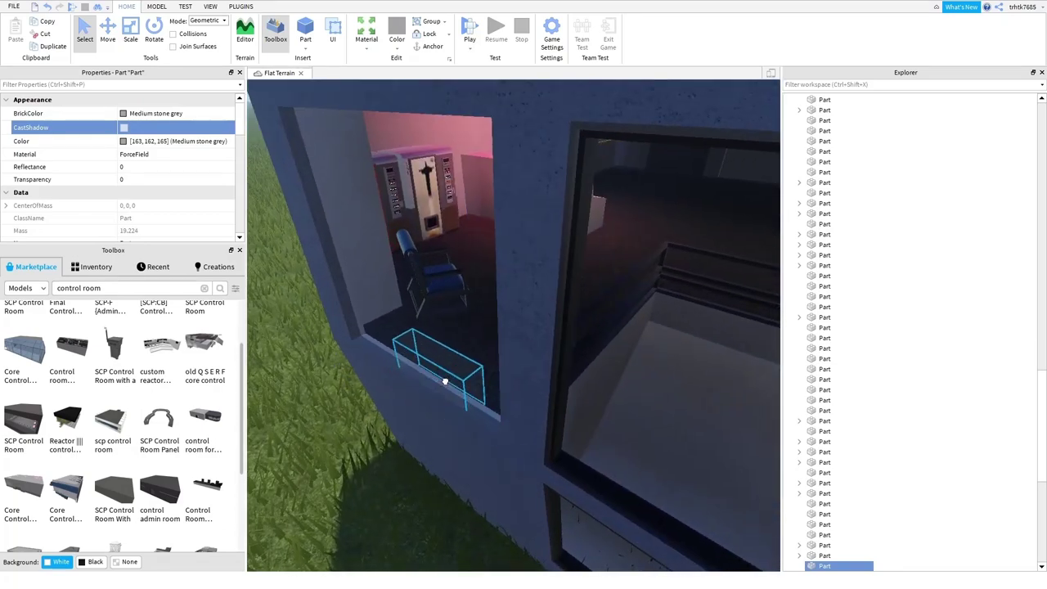
{"action": "scroll", "coordinate": [441, 383], "scroll_direction": "up", "scroll_amount": 5}
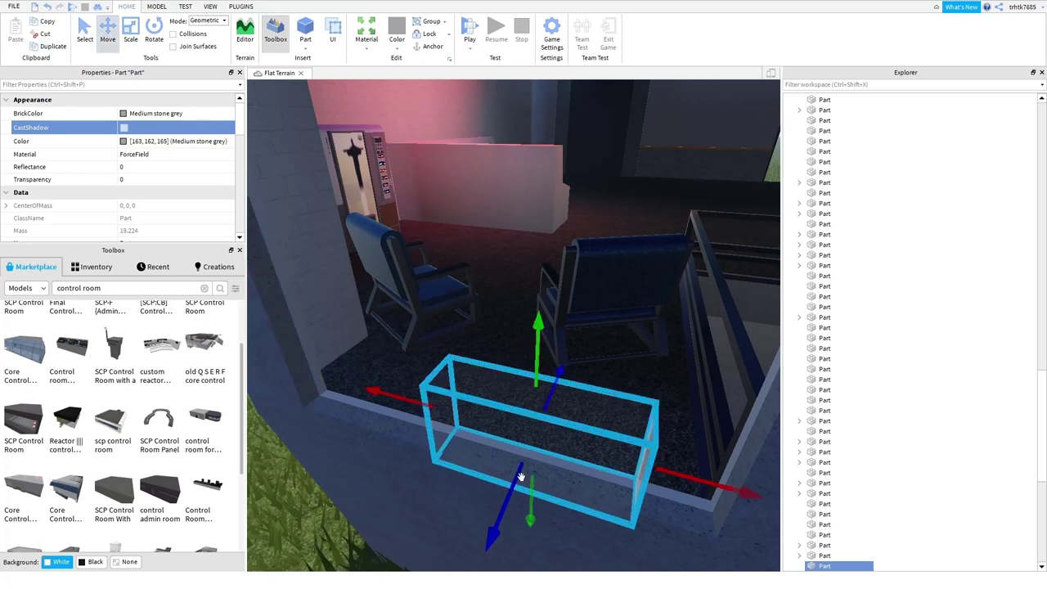
{"action": "left_click_drag", "start_coordinate": [520, 476], "coordinate": [523, 495]}
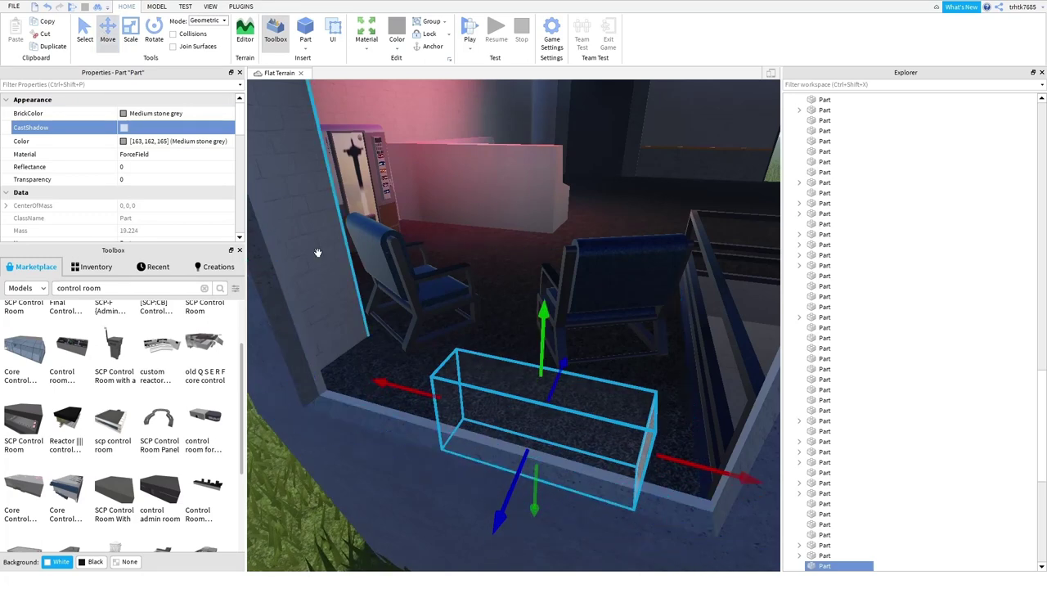
- Scale the ForceField part into a thin pane reaching the left edge of the small window
{"action": "left_click", "coordinate": [133, 37]}
{"action": "left_click_drag", "start_coordinate": [561, 397], "coordinate": [558, 404]}
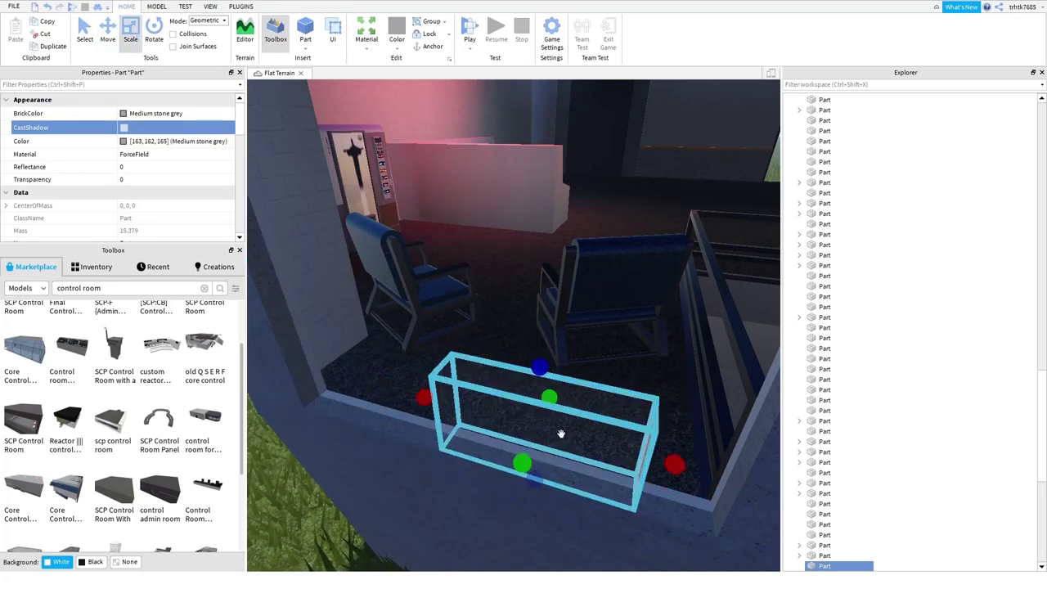
{"action": "left_click_drag", "start_coordinate": [528, 465], "coordinate": [536, 452]}
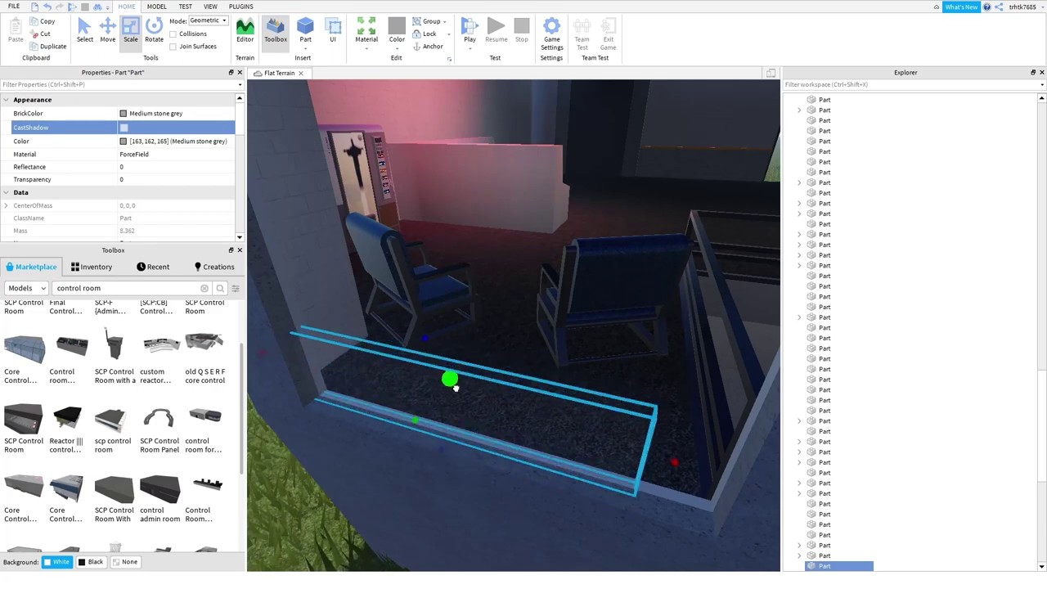
{"action": "left_click_drag", "start_coordinate": [455, 388], "coordinate": [458, 388]}
- Stretch the ForceField pane across the facade to the far small window and up to the full height of the upper windows
{"action": "right_click_drag", "start_coordinate": [497, 418], "coordinate": [618, 439]}
{"action": "scroll", "coordinate": [612, 419], "scroll_direction": "down", "scroll_amount": 6}
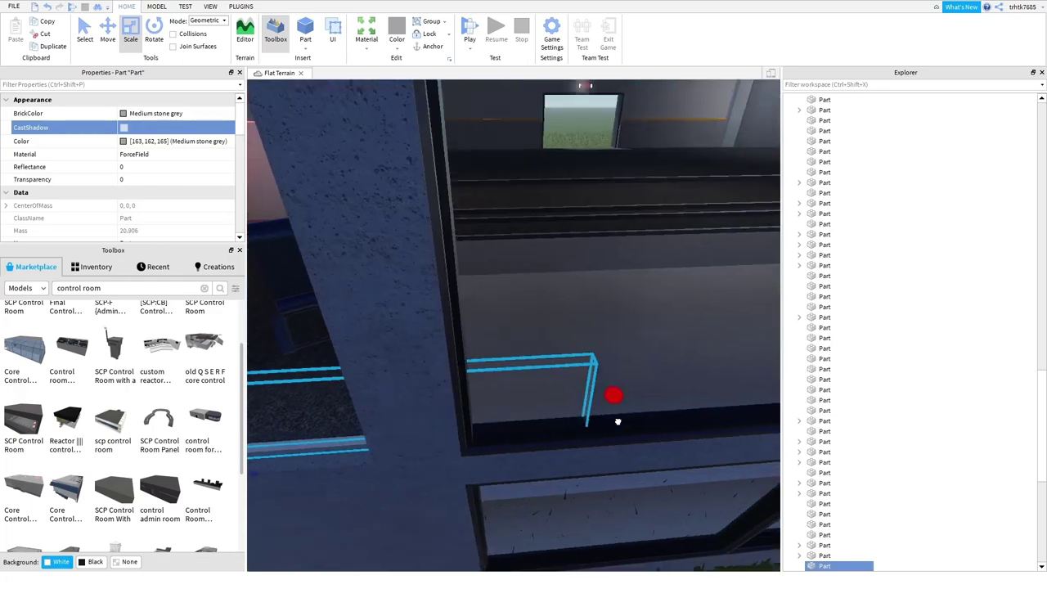
{"action": "scroll", "coordinate": [619, 421], "scroll_direction": "down", "scroll_amount": 4}
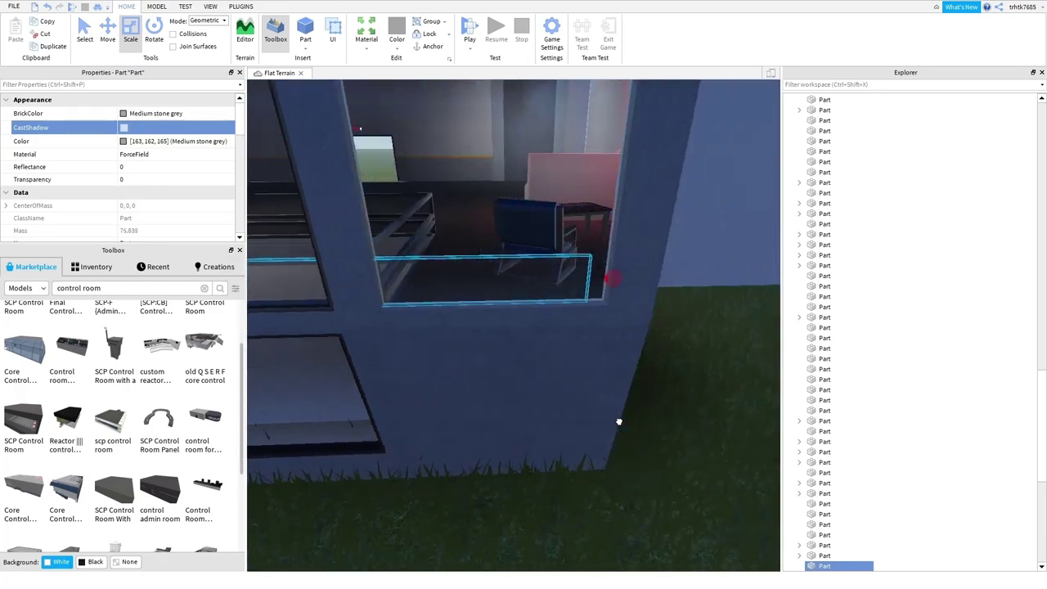
{"action": "right_click_drag", "start_coordinate": [624, 423], "coordinate": [495, 351]}
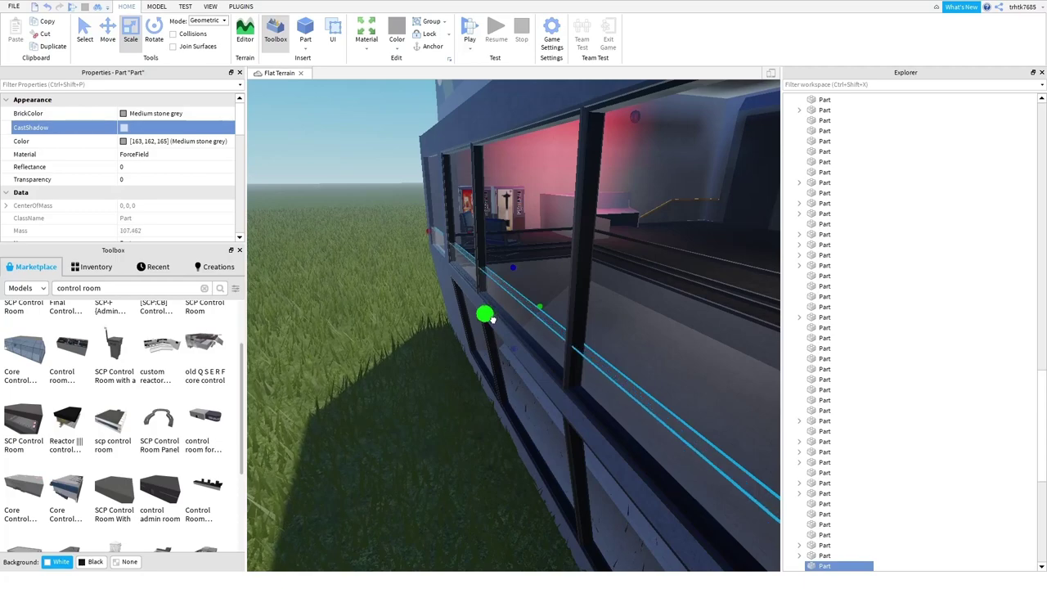
{"action": "scroll", "coordinate": [491, 319], "scroll_direction": "up", "scroll_amount": 5}
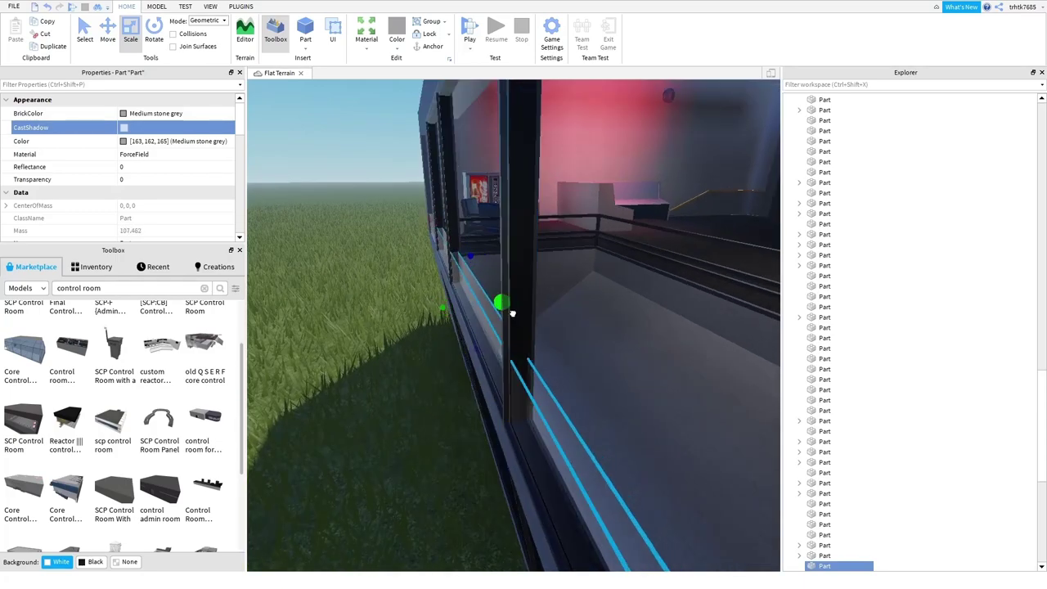
{"action": "right_click_drag", "start_coordinate": [471, 326], "coordinate": [417, 300]}
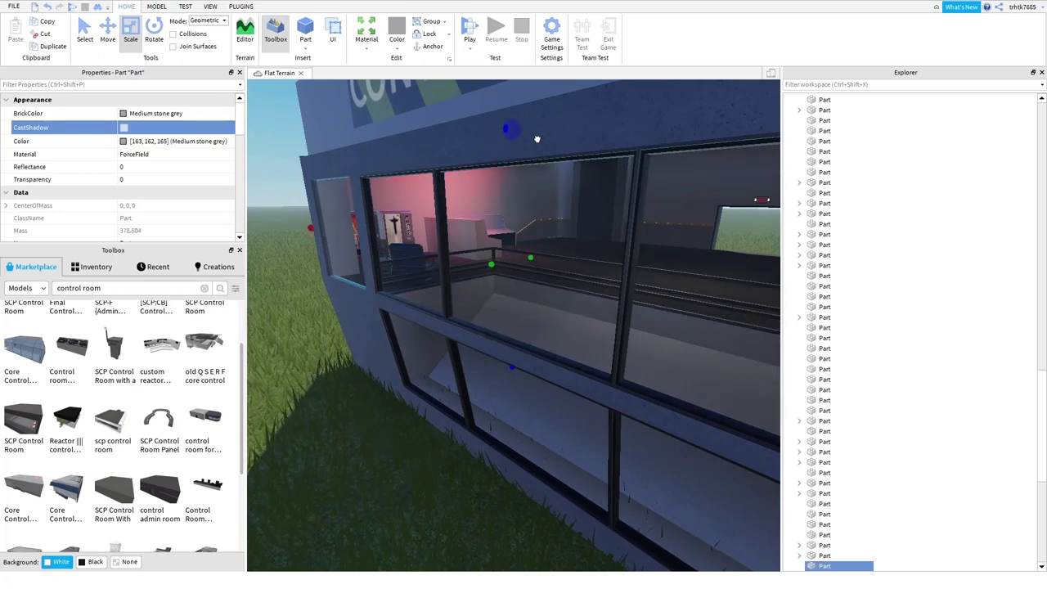
- Delete the black frame bars along the bottom edge of the lower central window
{"action": "left_click", "coordinate": [376, 479]}
{"action": "scroll", "coordinate": [376, 481], "scroll_direction": "up", "scroll_amount": 6}
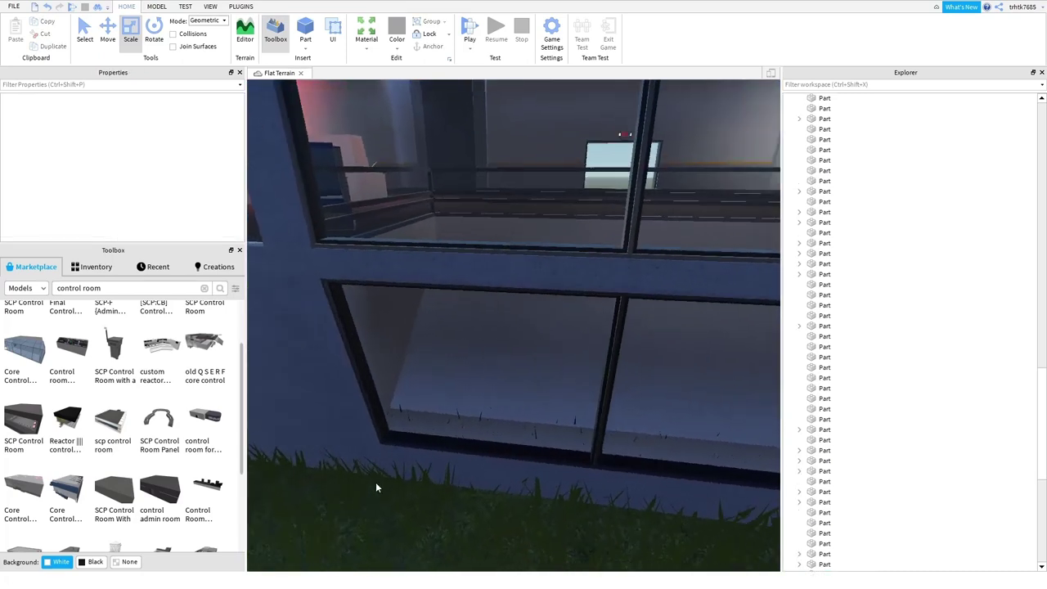
{"action": "left_click", "coordinate": [432, 443]}
{"action": "right_click_drag", "start_coordinate": [432, 443], "coordinate": [436, 455]}
{"action": "key", "text": "Delete"}
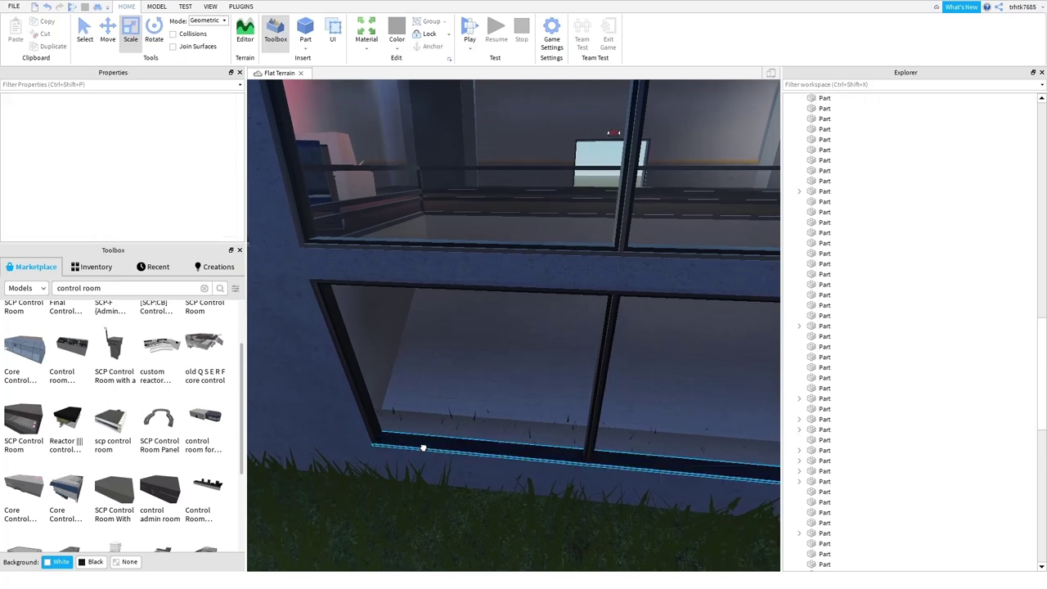
{"action": "left_click", "coordinate": [423, 446]}
{"action": "key", "text": "Delete"}
{"action": "left_click", "coordinate": [383, 430]}
{"action": "key", "text": "Delete"}
- Delete the first divider, the left side bar and the top bar of the lower window's frame
{"action": "left_click", "coordinate": [92, 33]}
{"action": "right_click_drag", "start_coordinate": [593, 458], "coordinate": [588, 406]}
{"action": "left_click", "coordinate": [567, 402]}
{"action": "key", "text": "Delete"}
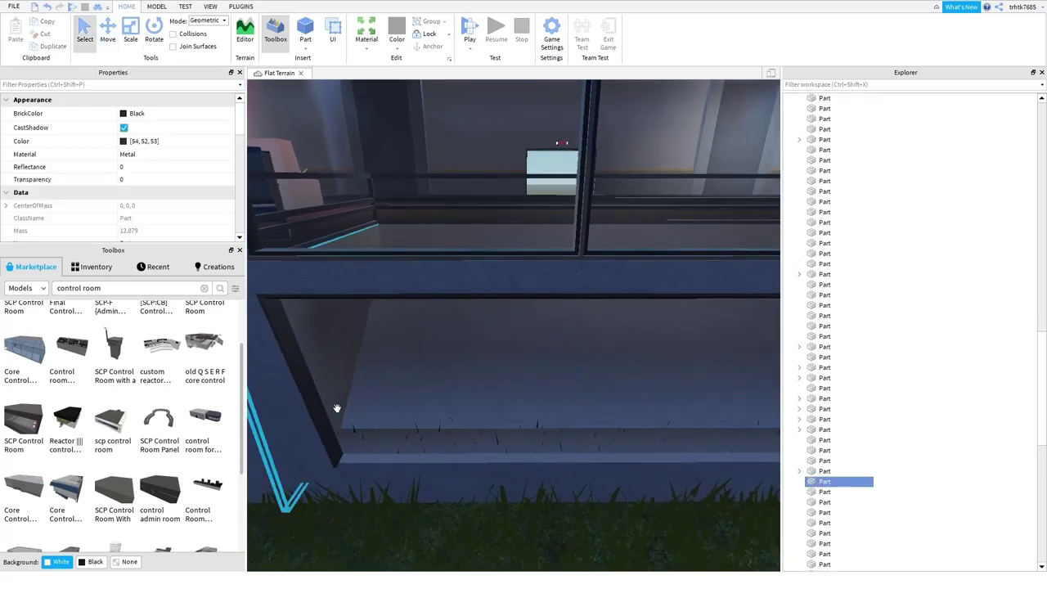
{"action": "left_click", "coordinate": [323, 400]}
{"action": "key", "text": "Delete"}
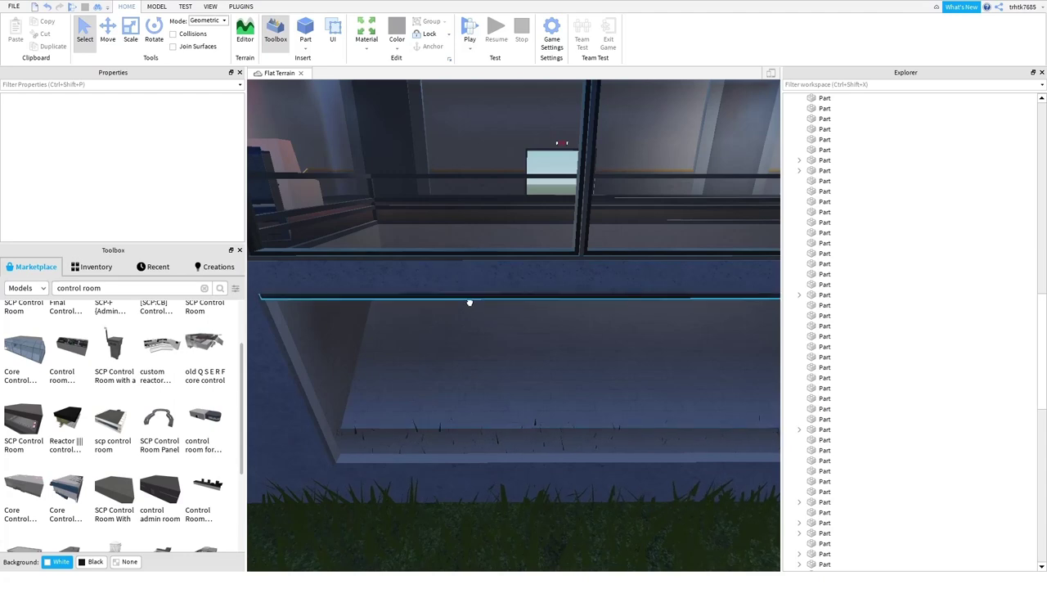
{"action": "left_click", "coordinate": [470, 302]}
{"action": "key", "text": "Delete"}
- Delete the second divider, the right side bar and the leftover parts in the lower window opening
{"action": "right_click_drag", "start_coordinate": [576, 382], "coordinate": [582, 386]}
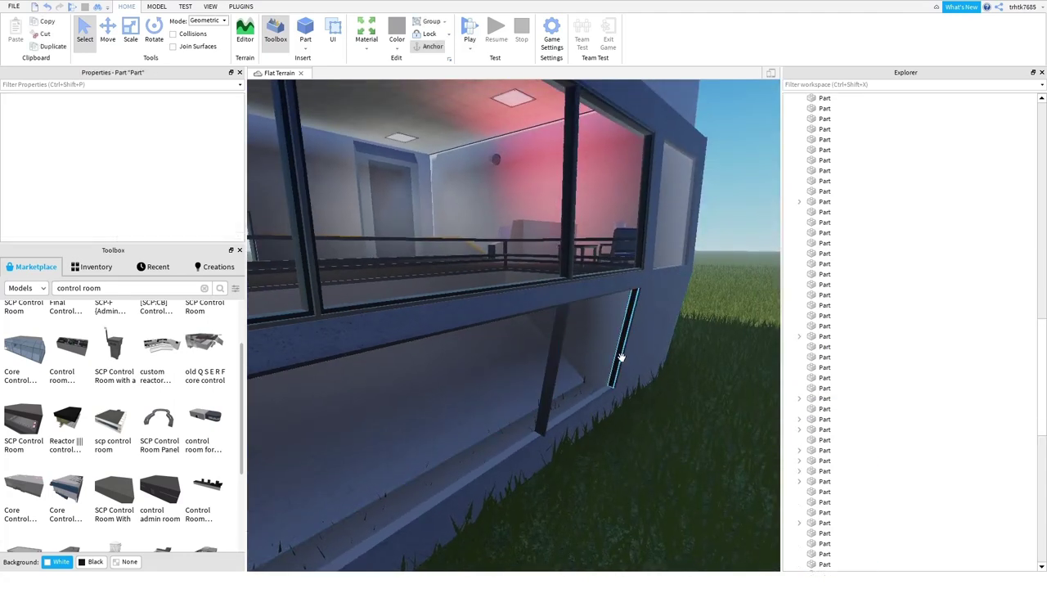
{"action": "left_click", "coordinate": [568, 372]}
{"action": "key", "text": "Delete"}
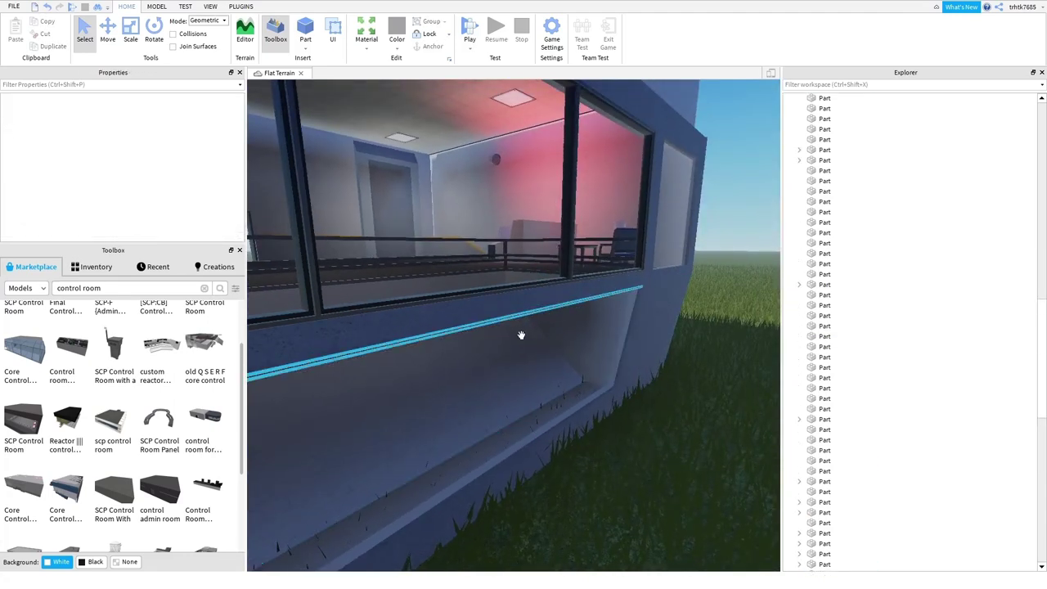
{"action": "right_click_drag", "start_coordinate": [575, 441], "coordinate": [565, 448]}
{"action": "left_click", "coordinate": [510, 434]}
{"action": "key", "text": "Delete"}
{"action": "left_click", "coordinate": [453, 373]}
{"action": "right_click_drag", "start_coordinate": [455, 374], "coordinate": [461, 372]}
{"action": "key", "text": "Delete"}
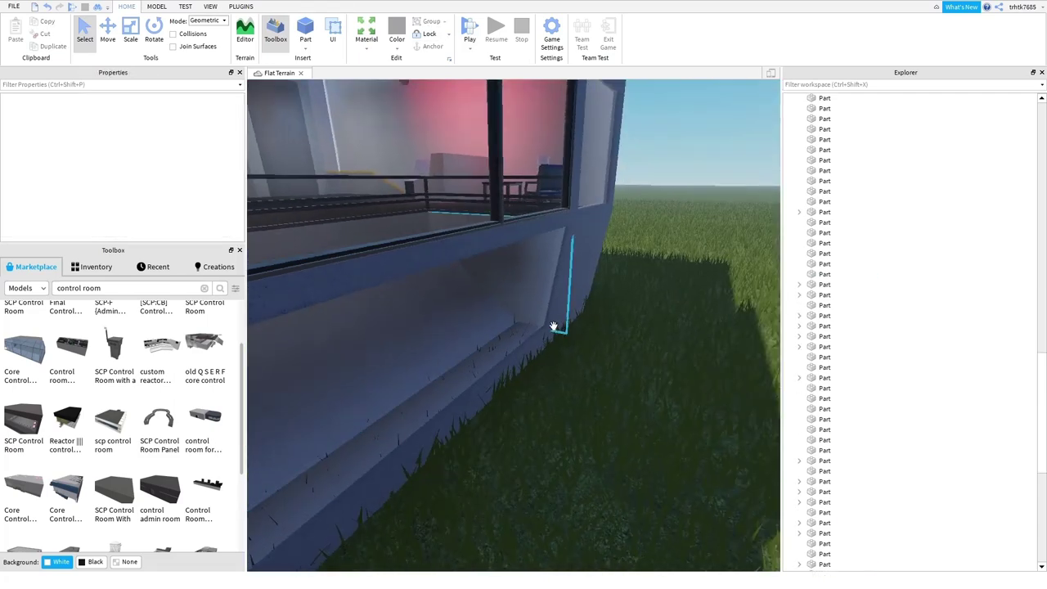
- Delete the two leftover parts at the far end of the lower window opening
{"action": "left_click", "coordinate": [526, 368]}
{"action": "key", "text": "Delete"}
{"action": "left_click", "coordinate": [430, 361]}
{"action": "right_click_drag", "start_coordinate": [560, 425], "coordinate": [577, 440]}
{"action": "key", "text": "Delete"}
- Delete the concrete strips along the bottom and the far side of the lower window opening
{"action": "scroll", "coordinate": [577, 440], "scroll_direction": "up", "scroll_amount": 4}
{"action": "scroll", "coordinate": [561, 425], "scroll_direction": "down", "scroll_amount": 2}
{"action": "left_click", "coordinate": [467, 365]}
{"action": "right_click_drag", "start_coordinate": [467, 365], "coordinate": [467, 365]}
{"action": "scroll", "coordinate": [467, 364], "scroll_direction": "down", "scroll_amount": 3}
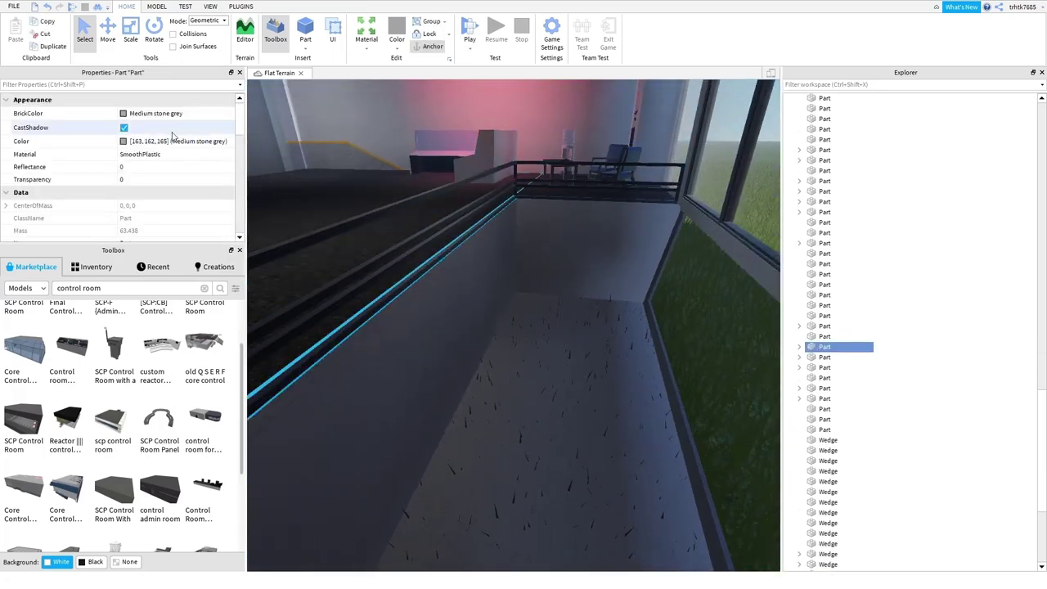
{"action": "left_click", "coordinate": [657, 374]}
{"action": "right_click_drag", "start_coordinate": [657, 374], "coordinate": [657, 374]}
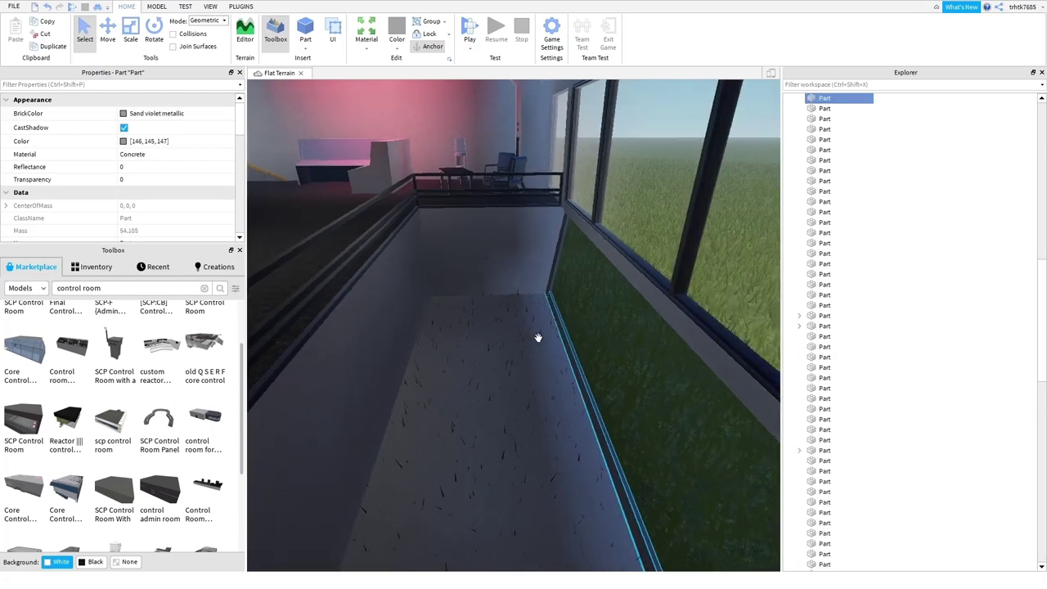
{"action": "key", "text": "Delete"}
{"action": "left_click", "coordinate": [571, 282]}
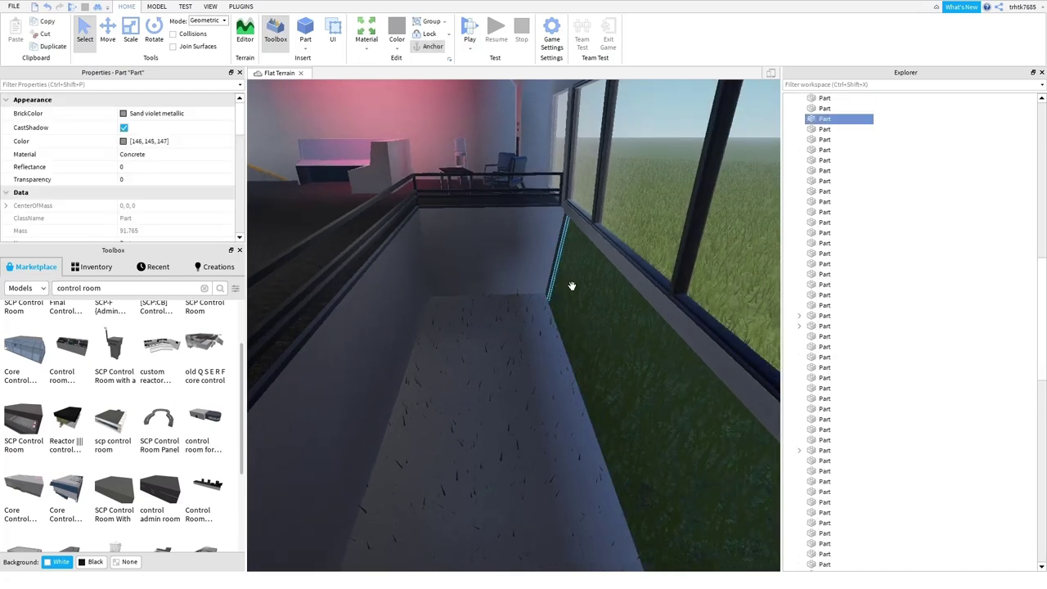
{"action": "right_click_drag", "start_coordinate": [570, 284], "coordinate": [570, 285]}
{"action": "key", "text": "Delete"}
- Scale the remaining concrete side strip across the lower window opening to close it
{"action": "right_click_drag", "start_coordinate": [530, 322], "coordinate": [457, 377]}
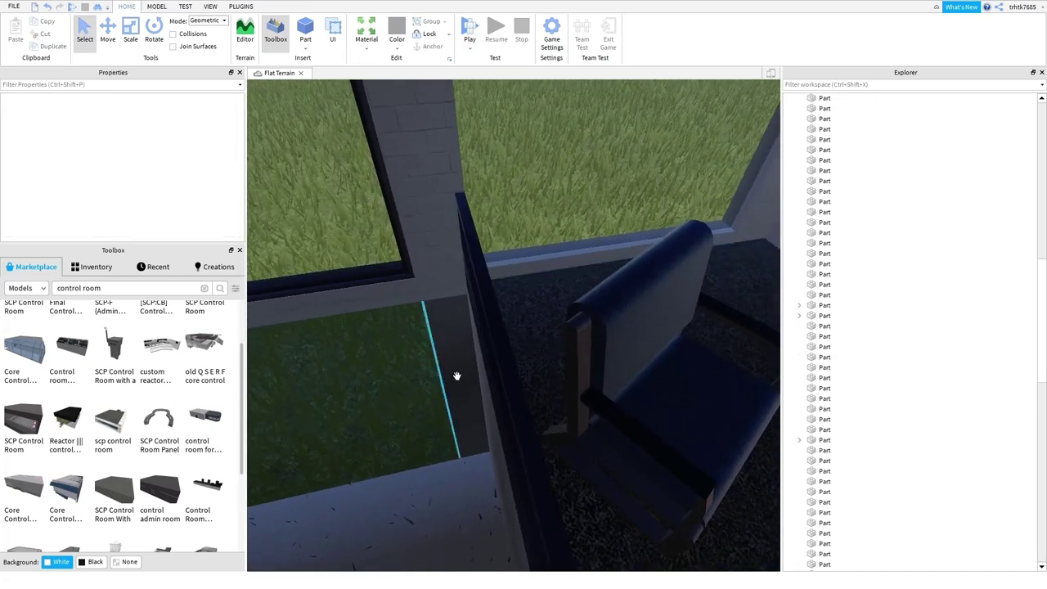
{"action": "left_click", "coordinate": [469, 375]}
{"action": "left_click", "coordinate": [131, 33]}
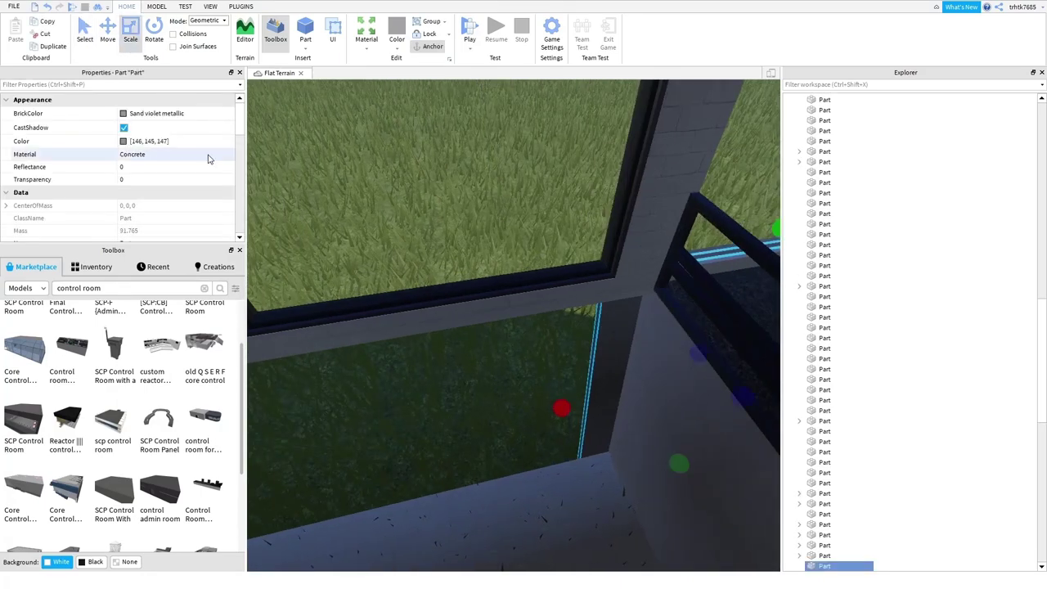
{"action": "left_click_drag", "start_coordinate": [586, 434], "coordinate": [308, 322]}
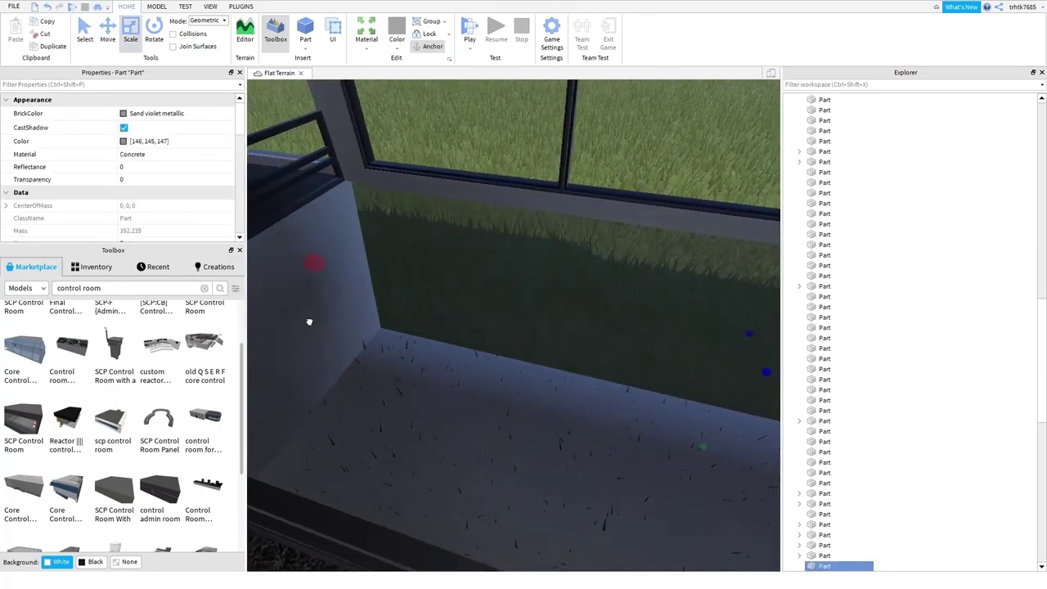
{"action": "right_click_drag", "start_coordinate": [622, 401], "coordinate": [587, 390]}
{"action": "left_click", "coordinate": [589, 390]}
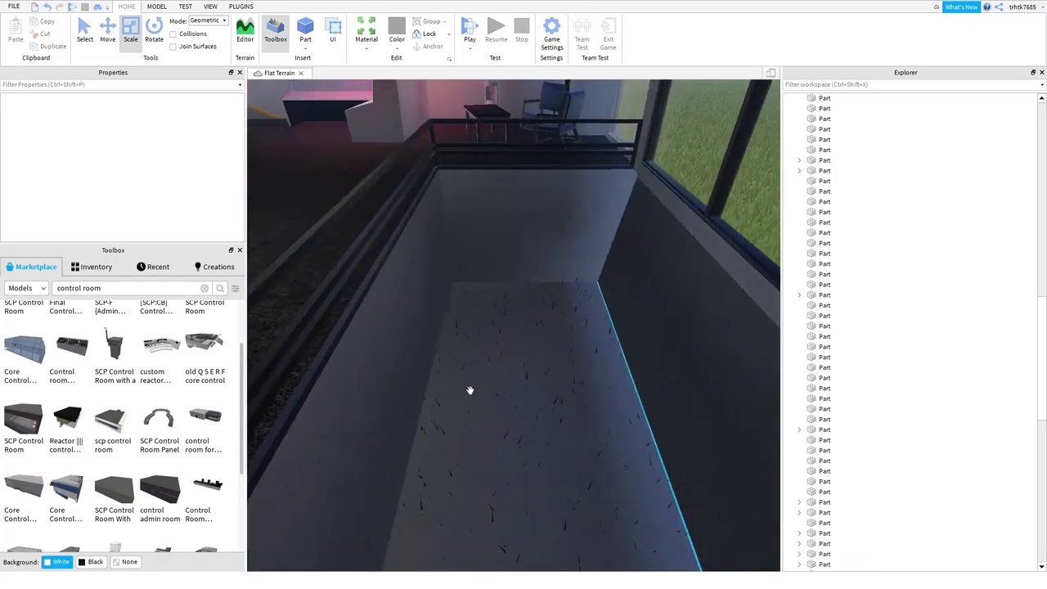
- Scale the sunken pit's inner wall across to the window wall so it fills the pit
{"action": "left_click", "coordinate": [421, 386]}
{"action": "right_click_drag", "start_coordinate": [421, 386], "coordinate": [459, 404]}
{"action": "left_click_drag", "start_coordinate": [456, 346], "coordinate": [700, 342]}
{"action": "right_click_drag", "start_coordinate": [700, 336], "coordinate": [701, 336]}
{"action": "right_click_drag", "start_coordinate": [663, 416], "coordinate": [663, 417]}
{"action": "left_click_drag", "start_coordinate": [592, 244], "coordinate": [576, 250]}
{"action": "right_click_drag", "start_coordinate": [715, 369], "coordinate": [723, 348]}
{"action": "key", "text": "a"}
{"action": "key", "text": "s"}
{"action": "left_click", "coordinate": [645, 452]}
{"action": "left_click", "coordinate": [576, 400]}
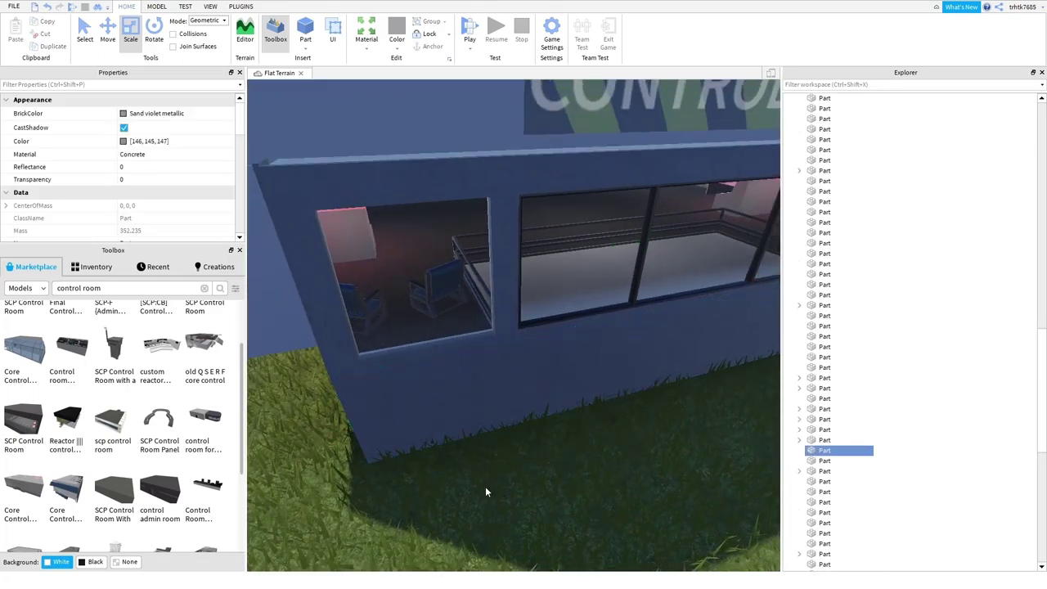
- Delete the vending machines and the blue chair beside them at the end of the room
{"action": "left_click", "coordinate": [486, 491]}
{"action": "key", "text": "w"}
{"action": "right_click_drag", "start_coordinate": [491, 476], "coordinate": [493, 471]}
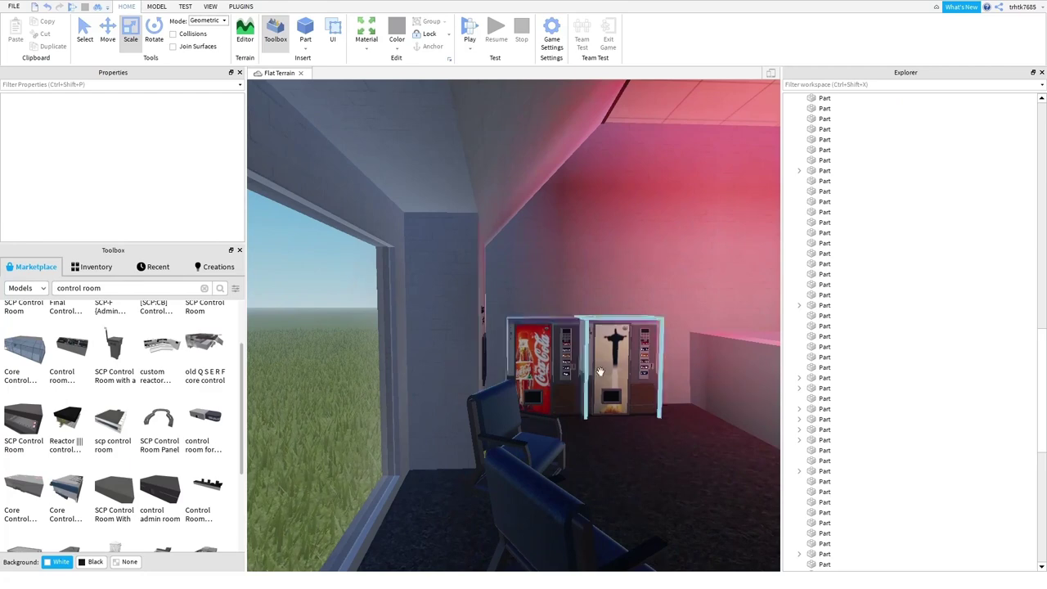
{"action": "left_click", "coordinate": [599, 372]}
{"action": "key", "text": "Delete"}
{"action": "left_click", "coordinate": [523, 425]}
{"action": "scroll", "coordinate": [549, 448], "scroll_direction": "up", "scroll_amount": 5}
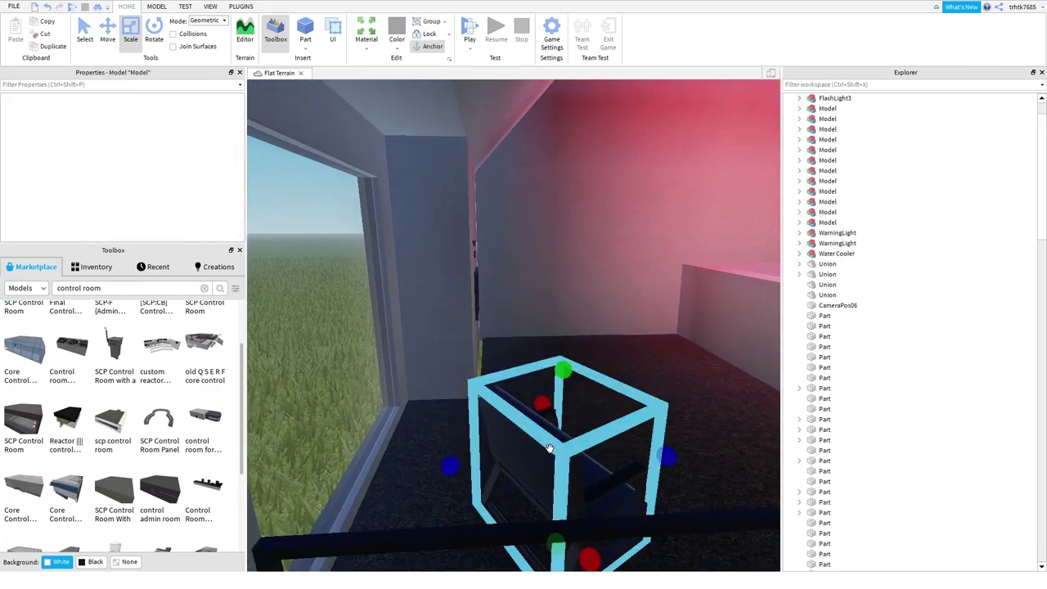
{"action": "key", "text": "Delete"}
- Delete the light box and the "Evacuate when flashing:" sign on the end wall
{"action": "right_click_drag", "start_coordinate": [554, 345], "coordinate": [532, 339]}
{"action": "left_click", "coordinate": [532, 337]}
{"action": "key", "text": "Delete"}
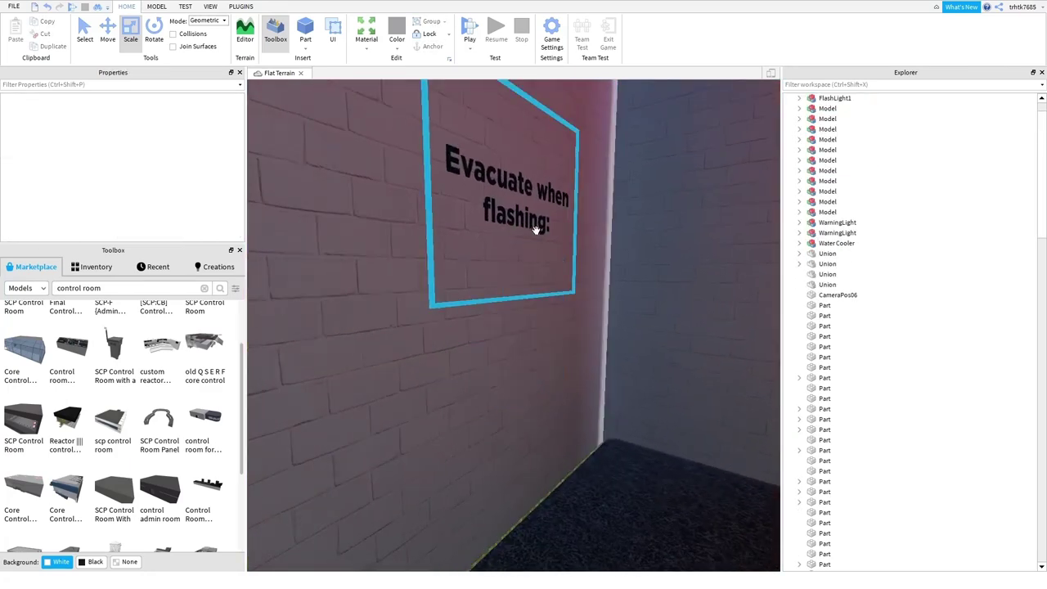
{"action": "left_click", "coordinate": [535, 229]}
{"action": "key", "text": "Delete"}
- Copy the brick Texture from the end wall and add it to the block filling the pit
{"action": "left_click", "coordinate": [527, 324]}
{"action": "scroll", "coordinate": [818, 458], "scroll_direction": "down", "scroll_amount": 3}
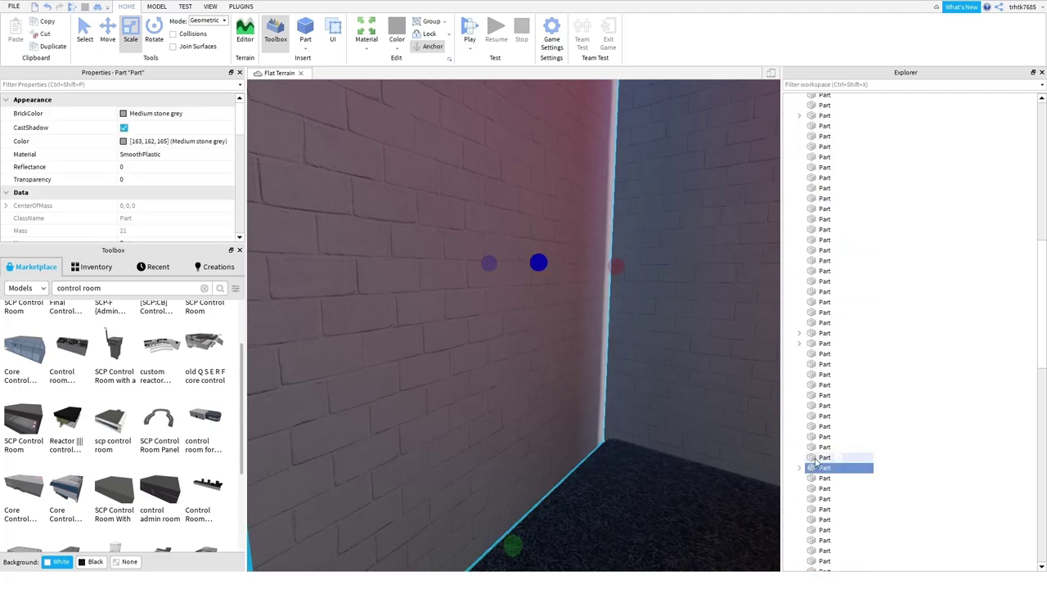
{"action": "left_click", "coordinate": [835, 478]}
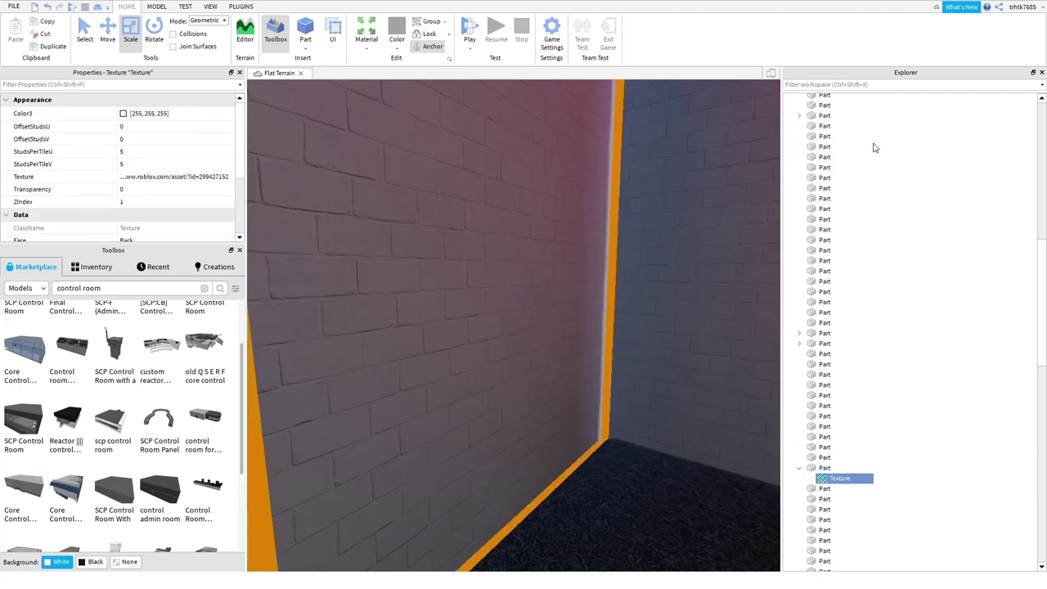
{"action": "scroll", "coordinate": [561, 308], "scroll_direction": "down", "scroll_amount": 5}
{"action": "right_click_drag", "start_coordinate": [561, 309], "coordinate": [554, 305]}
{"action": "scroll", "coordinate": [554, 305], "scroll_direction": "up", "scroll_amount": 2}
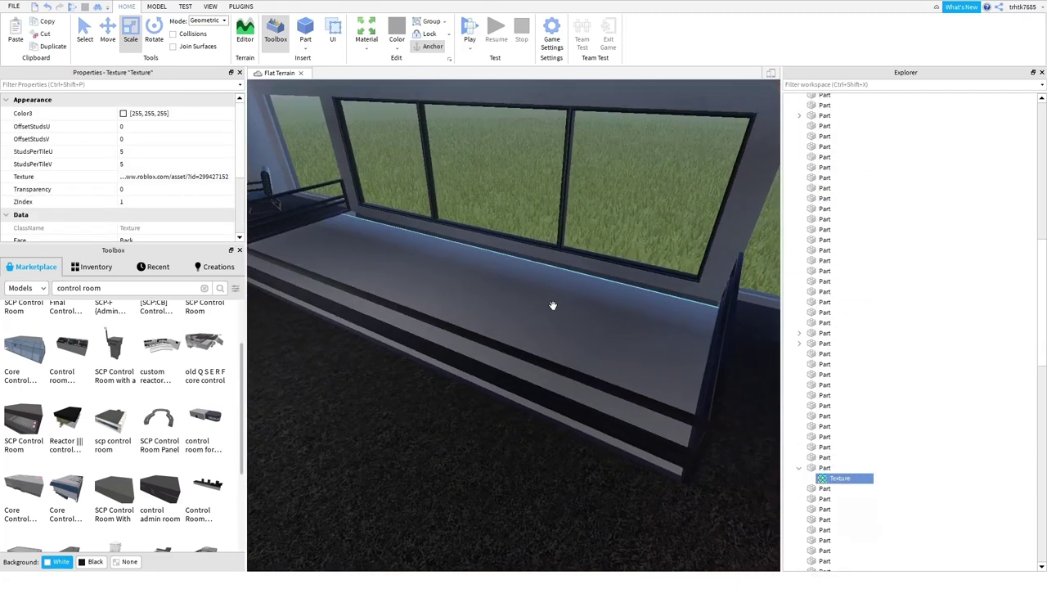
{"action": "left_click", "coordinate": [540, 308]}
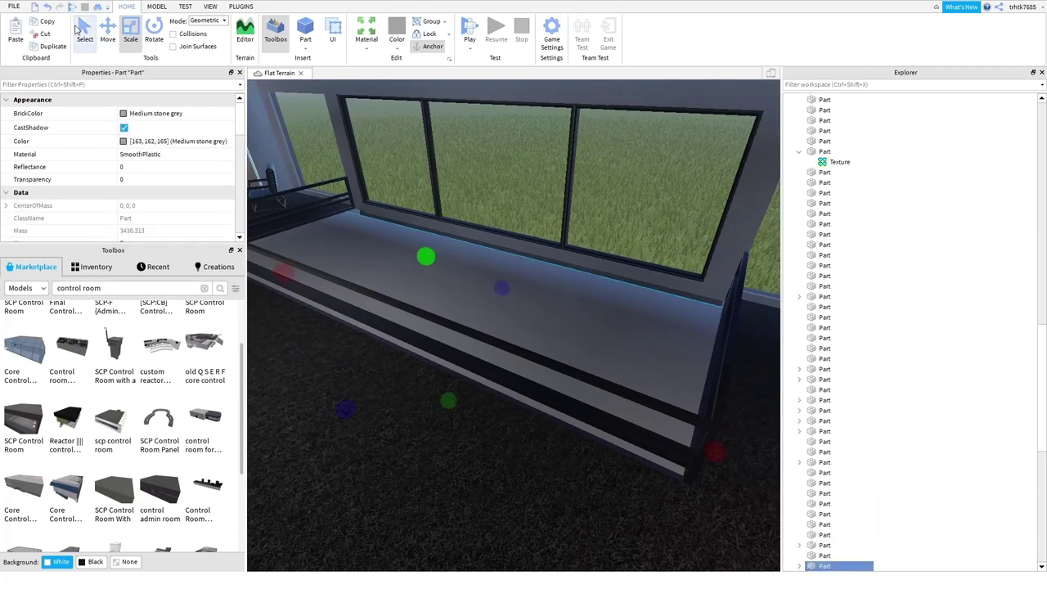
{"action": "left_click", "coordinate": [440, 312]}
{"action": "left_click", "coordinate": [463, 294]}
{"action": "right_click_drag", "start_coordinate": [608, 269], "coordinate": [617, 261]}
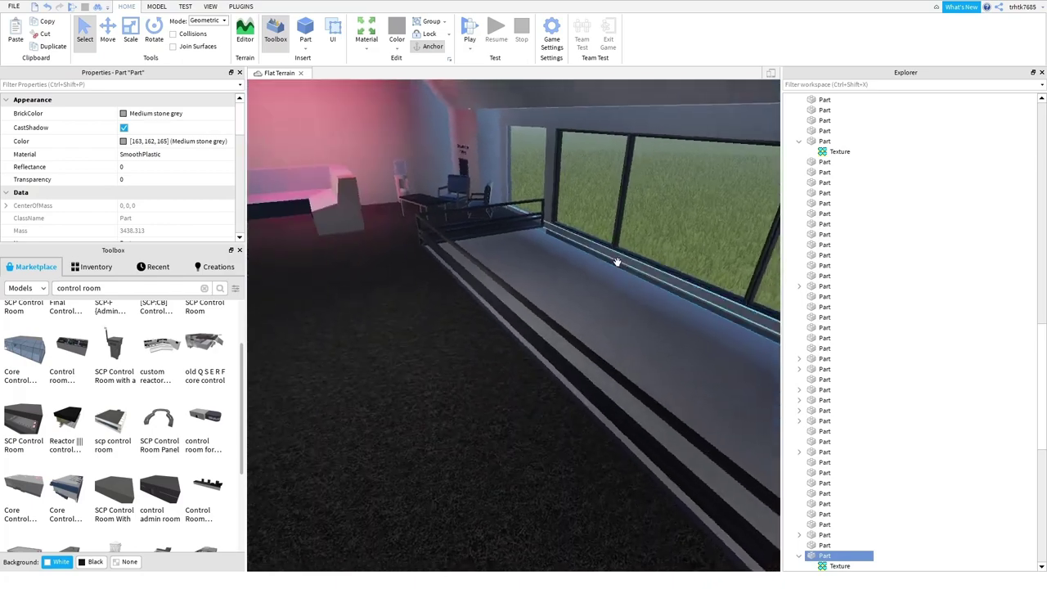
- Delete the long railing bars along the room-side edge of the pit
{"action": "left_click", "coordinate": [530, 310]}
{"action": "key", "text": "Delete"}
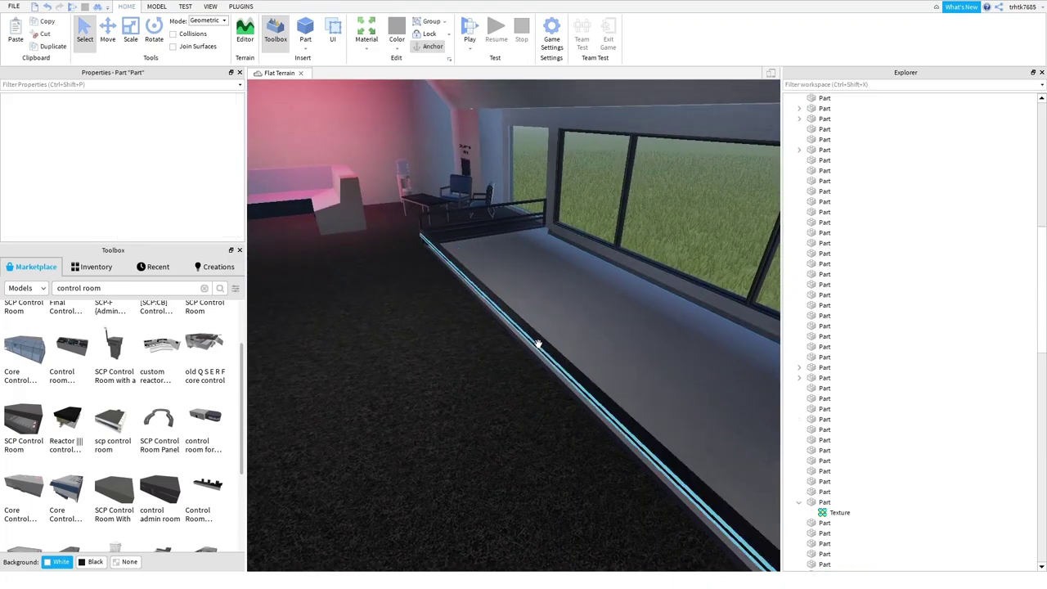
{"action": "key", "text": "Delete"}
{"action": "left_click", "coordinate": [521, 344]}
{"action": "key", "text": "Delete"}
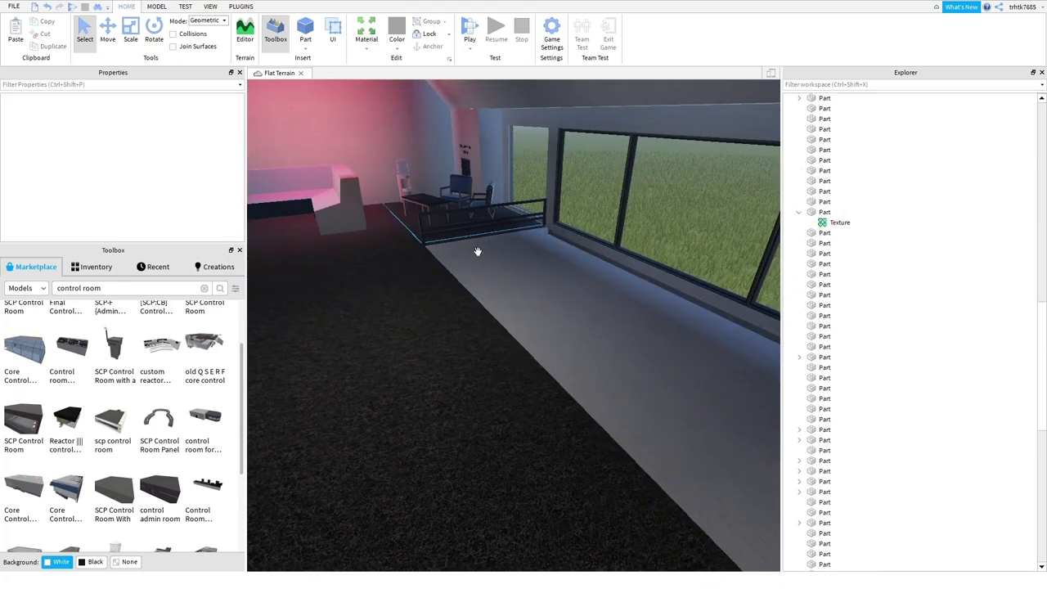
- Delete the cross railing's bars and post at the water cooler end of the pit
{"action": "right_click_drag", "start_coordinate": [476, 250], "coordinate": [498, 253]}
{"action": "key", "text": "w"}
{"action": "left_click", "coordinate": [621, 490]}
{"action": "key", "text": "Delete"}
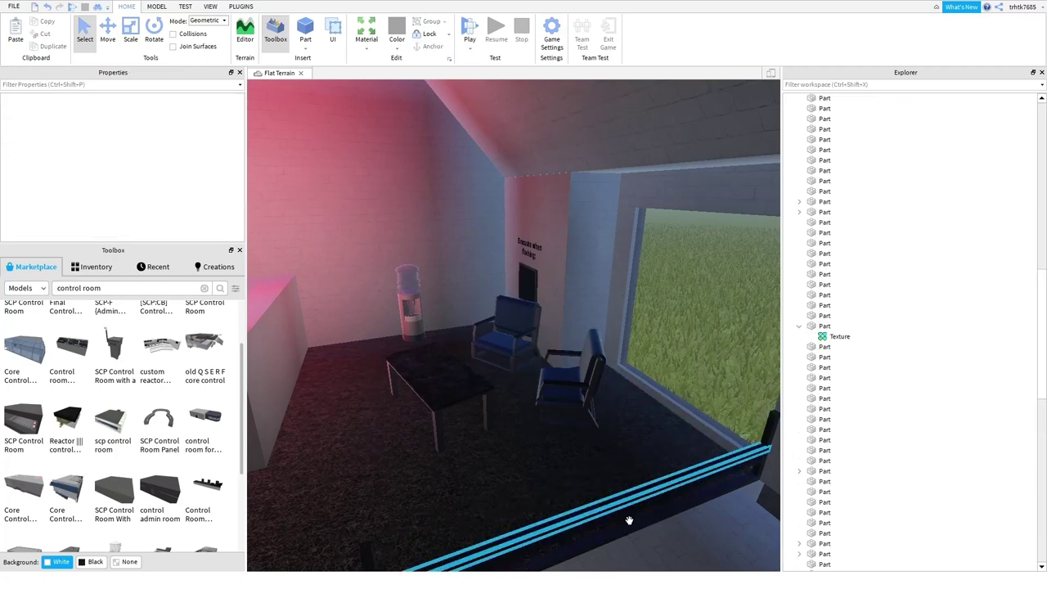
{"action": "left_click", "coordinate": [628, 520]}
{"action": "right_click_drag", "start_coordinate": [629, 521], "coordinate": [631, 524]}
{"action": "key", "text": "Delete"}
{"action": "key", "text": "Delete"}
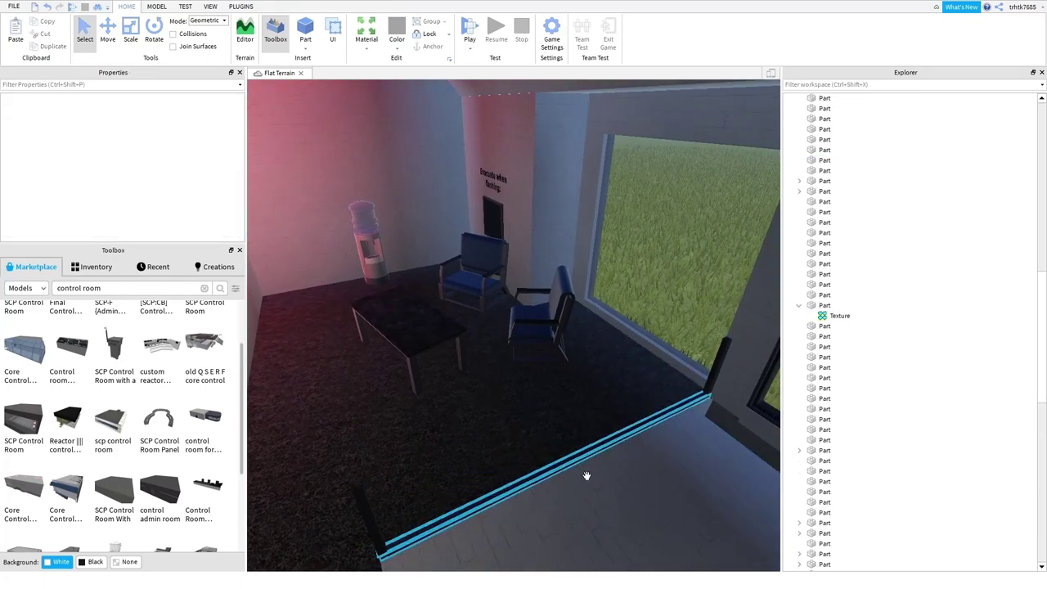
{"action": "left_click", "coordinate": [587, 477]}
{"action": "key", "text": "Delete"}
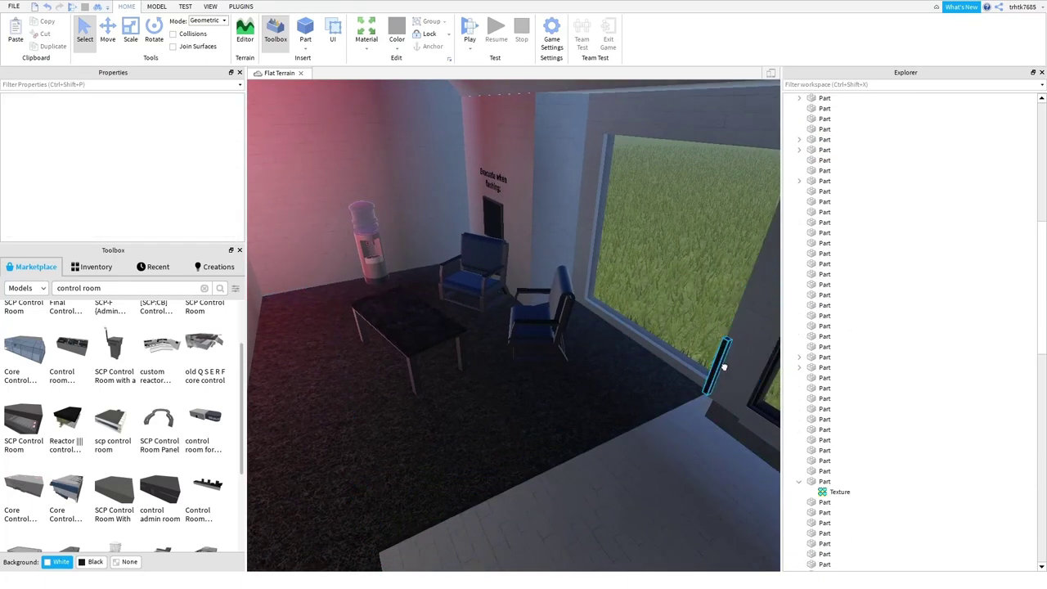
{"action": "left_click", "coordinate": [724, 367]}
{"action": "key", "text": "Delete"}
- Delete the block filling the pit together with the pit's floor and inner walls
{"action": "right_click_drag", "start_coordinate": [687, 373], "coordinate": [680, 372]}
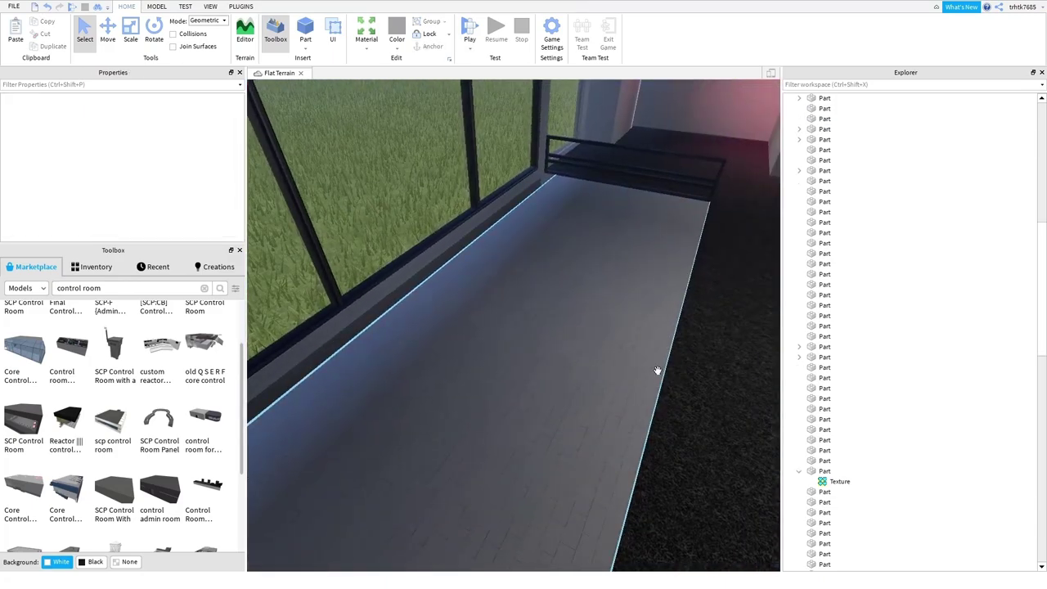
{"action": "left_click", "coordinate": [605, 361]}
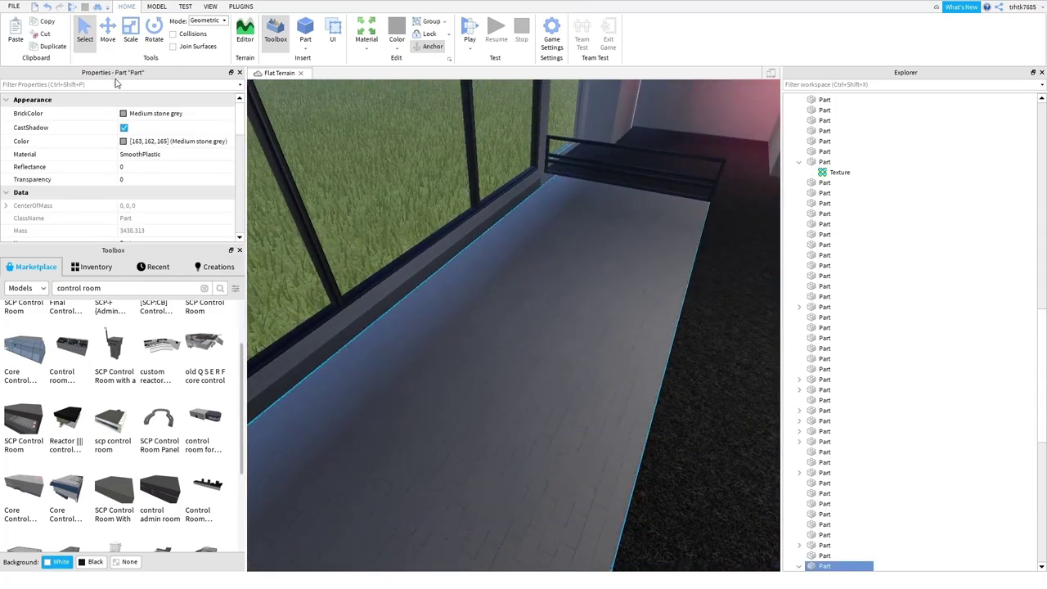
{"action": "right_click_drag", "start_coordinate": [489, 320], "coordinate": [550, 274]}
{"action": "key", "text": "Delete"}
{"action": "left_click", "coordinate": [549, 346]}
{"action": "key", "text": "Delete"}
{"action": "left_click", "coordinate": [556, 260]}
{"action": "key", "text": "Delete"}
{"action": "key", "text": "w"}
{"action": "left_click", "coordinate": [550, 273]}
{"action": "key", "text": "Delete"}
{"action": "key", "text": "Delete"}
- Delete the concrete panel below the windows and the support pieces left beside it
{"action": "left_click", "coordinate": [689, 329]}
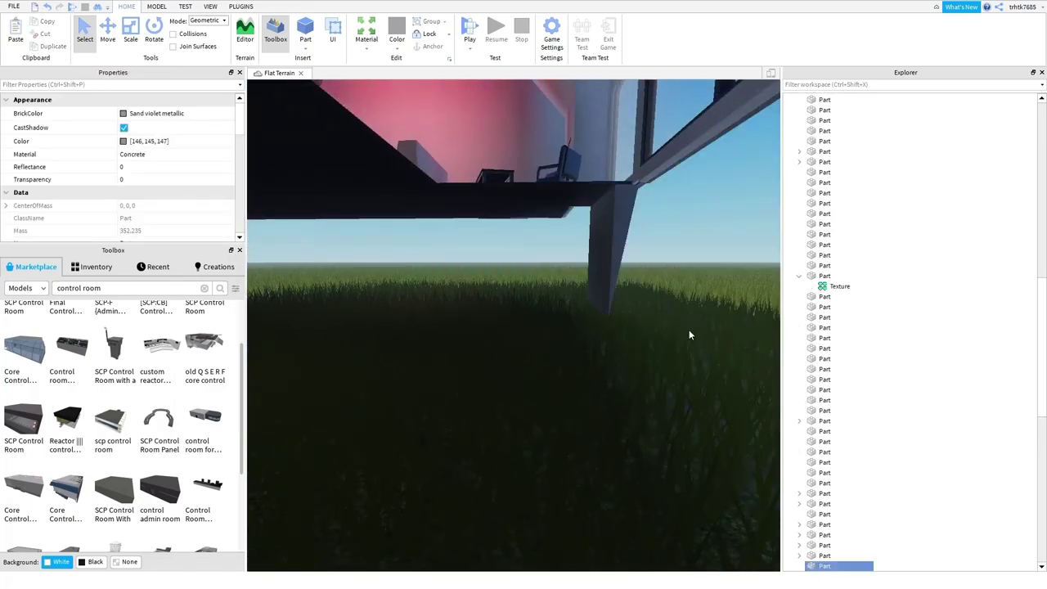
{"action": "key", "text": "Delete"}
{"action": "left_click", "coordinate": [637, 257]}
{"action": "key", "text": "Delete"}
{"action": "right_click_drag", "start_coordinate": [598, 293], "coordinate": [616, 308]}
{"action": "left_click", "coordinate": [617, 307]}
{"action": "key", "text": "Delete"}
- Scale the dark Grass floor slab across the pit opening until it reaches the window wall
{"action": "key", "text": "e"}
{"action": "scroll", "coordinate": [617, 310], "scroll_direction": "up", "scroll_amount": 3}
{"action": "left_click", "coordinate": [551, 360]}
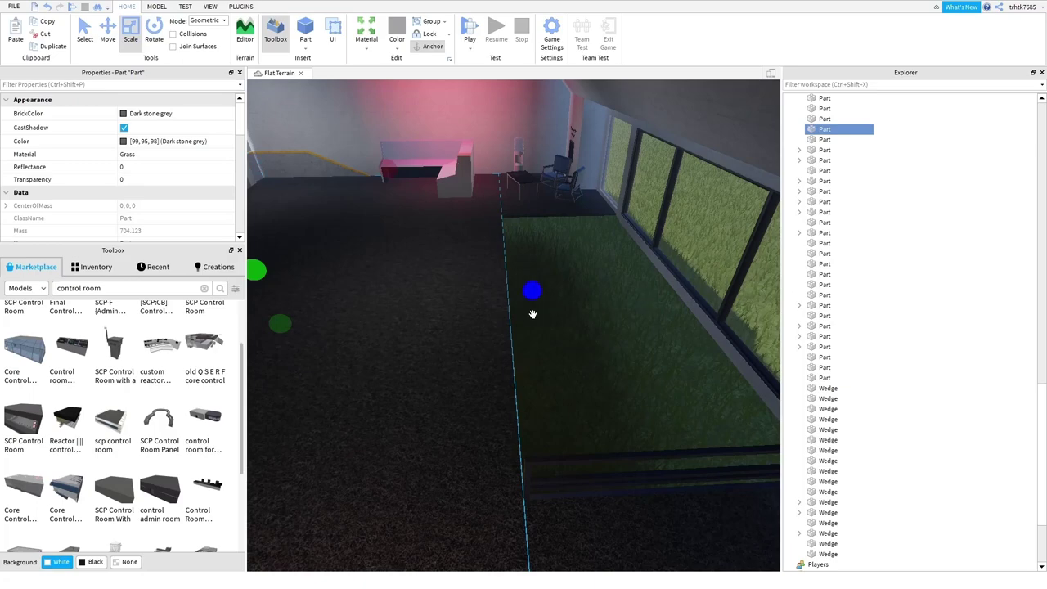
{"action": "left_click_drag", "start_coordinate": [533, 314], "coordinate": [687, 289]}
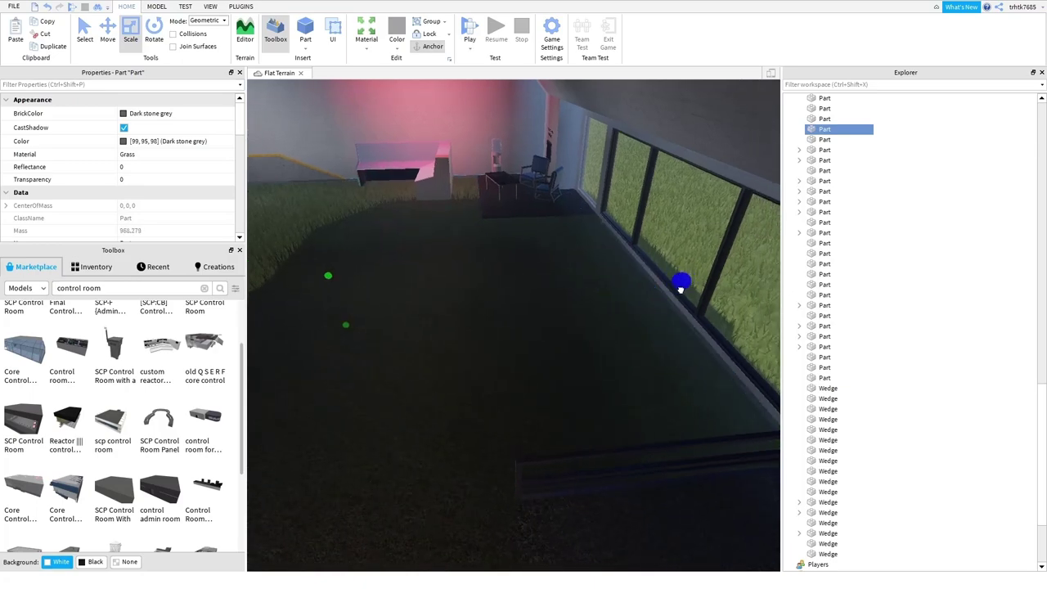
{"action": "key", "text": "d"}
{"action": "left_click", "coordinate": [670, 301]}
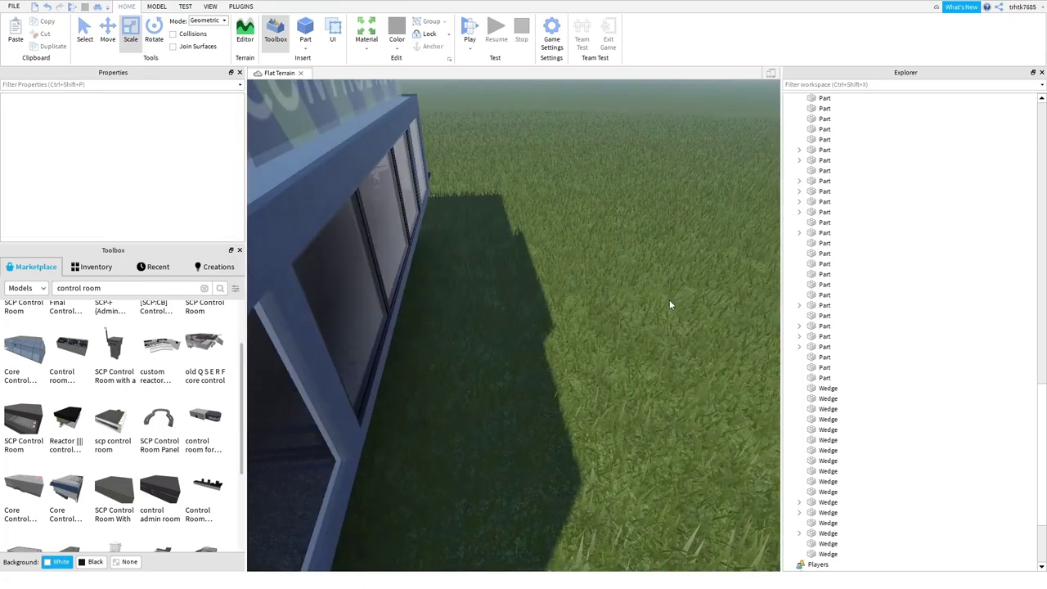
{"action": "right_click_drag", "start_coordinate": [670, 301], "coordinate": [687, 320]}
- Delete the remaining cross railing with its posts at the near end of the windows
{"action": "key", "text": "a"}
{"action": "left_click", "coordinate": [604, 416]}
{"action": "key", "text": "Delete"}
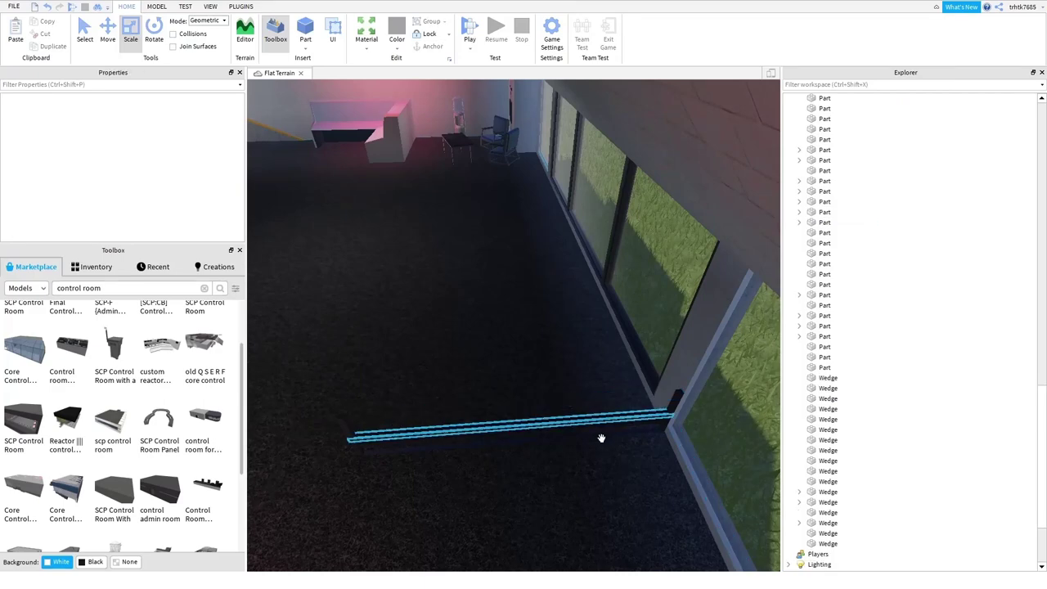
{"action": "left_click", "coordinate": [600, 438]}
{"action": "key", "text": "Delete"}
{"action": "left_click_drag", "start_coordinate": [599, 451], "coordinate": [364, 451]}
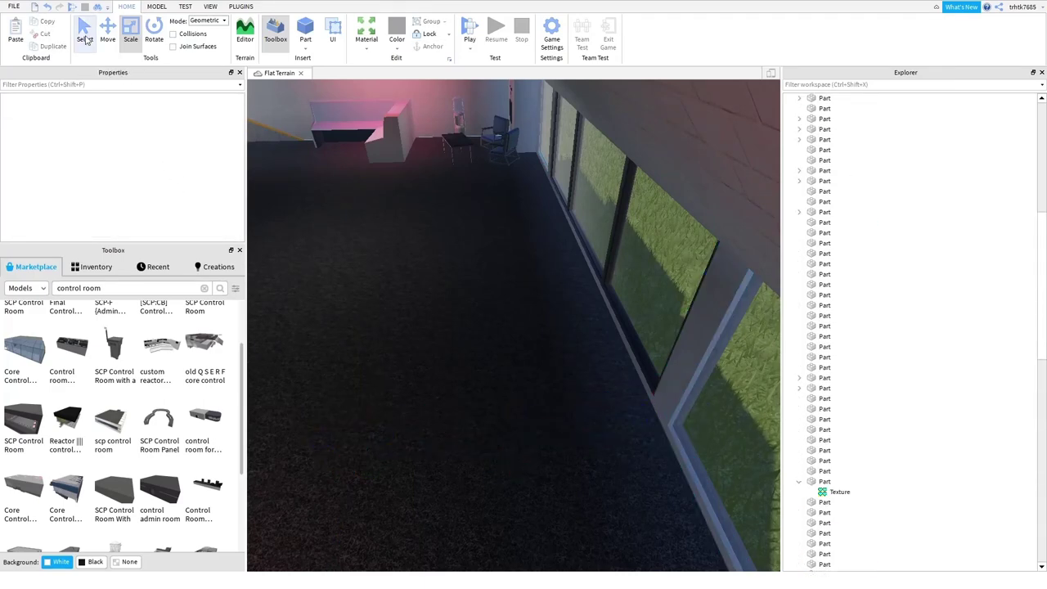
- Delete the water cooler, the table and the two blue chairs at the far end of the room
{"action": "left_click", "coordinate": [87, 40]}
{"action": "right_click_drag", "start_coordinate": [474, 293], "coordinate": [476, 320]}
{"action": "key", "text": "w"}
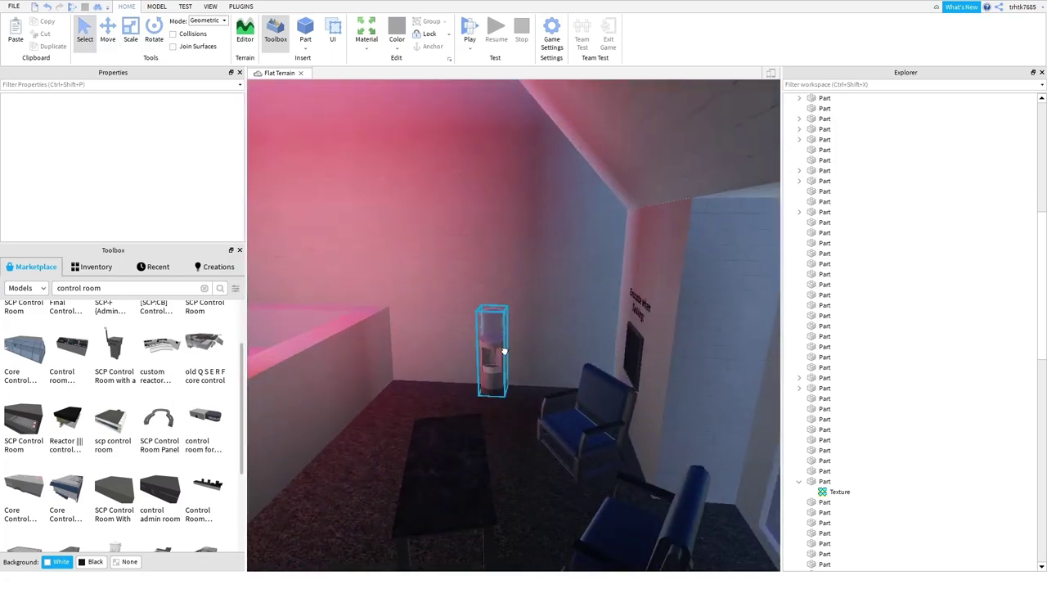
{"action": "left_click", "coordinate": [505, 351]}
{"action": "key", "text": "Delete"}
{"action": "left_click", "coordinate": [487, 376]}
{"action": "key", "text": "Delete"}
{"action": "left_click", "coordinate": [572, 352]}
{"action": "key", "text": "Delete"}
{"action": "left_click", "coordinate": [640, 462]}
{"action": "key", "text": "Delete"}
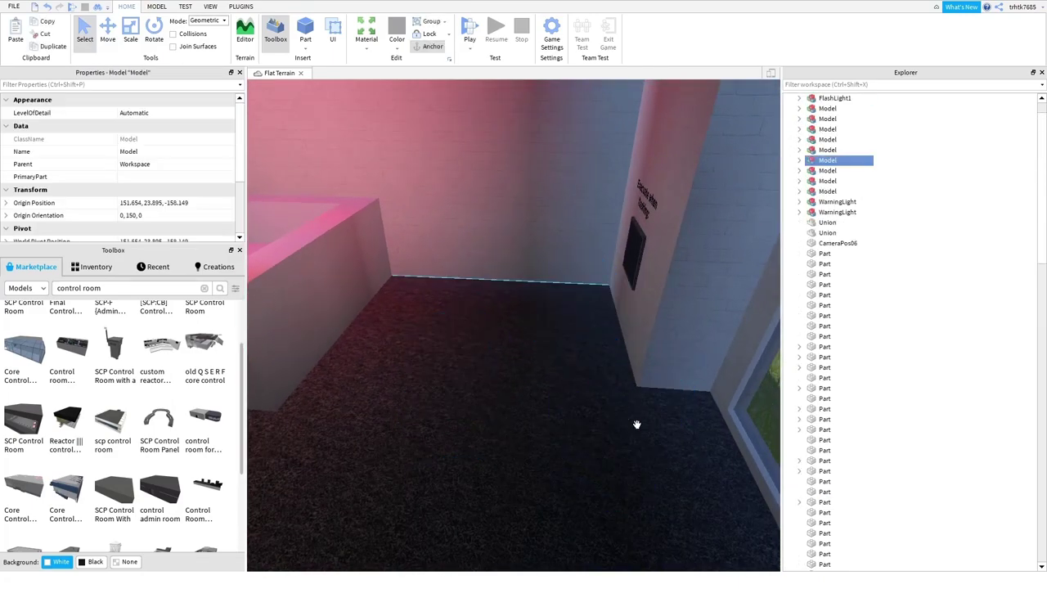
{"action": "left_click", "coordinate": [636, 425]}
- Clear the Toolbox search text and delete a leftover fixture model inside the room
{"action": "right_click_drag", "start_coordinate": [587, 311], "coordinate": [576, 310]}
{"action": "scroll", "coordinate": [576, 311], "scroll_direction": "up", "scroll_amount": 3}
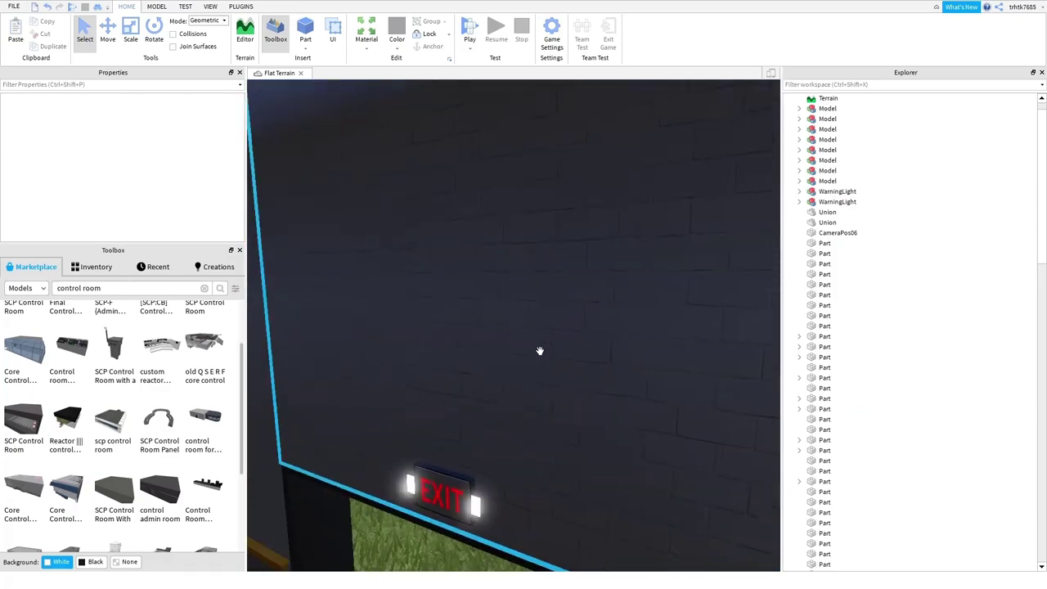
{"action": "scroll", "coordinate": [516, 322], "scroll_direction": "up", "scroll_amount": 3}
{"action": "mouse_move", "coordinate": [540, 351]}
{"action": "right_mouse_down"}
{"action": "mouse_move", "coordinate": [516, 322]}
{"action": "mouse_move", "coordinate": [535, 344]}
{"action": "right_mouse_up"}
{"action": "scroll", "coordinate": [480, 306], "scroll_direction": "down", "scroll_amount": 2}
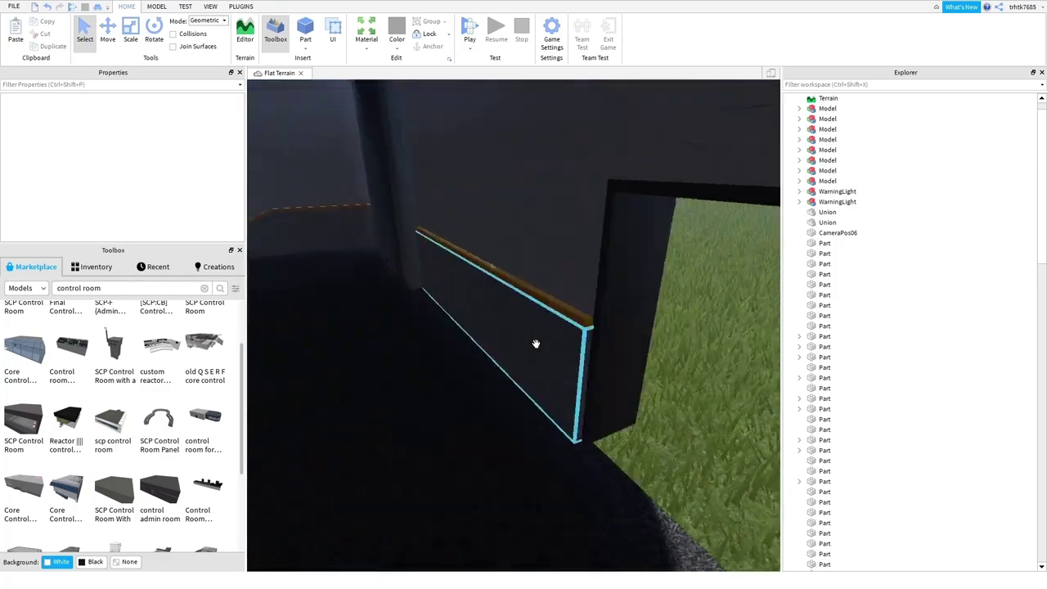
{"action": "scroll", "coordinate": [535, 343], "scroll_direction": "down", "scroll_amount": 3}
{"action": "left_click", "coordinate": [205, 288]}
{"action": "right_click_drag", "start_coordinate": [437, 343], "coordinate": [449, 344]}
{"action": "scroll", "coordinate": [445, 346], "scroll_direction": "up", "scroll_amount": 3}
{"action": "left_click", "coordinate": [450, 344]}
{"action": "right_click_drag", "start_coordinate": [458, 344], "coordinate": [581, 307]}
{"action": "left_click", "coordinate": [590, 327]}
{"action": "key", "text": "Delete"}
{"action": "scroll", "coordinate": [598, 322], "scroll_direction": "down", "scroll_amount": 10}
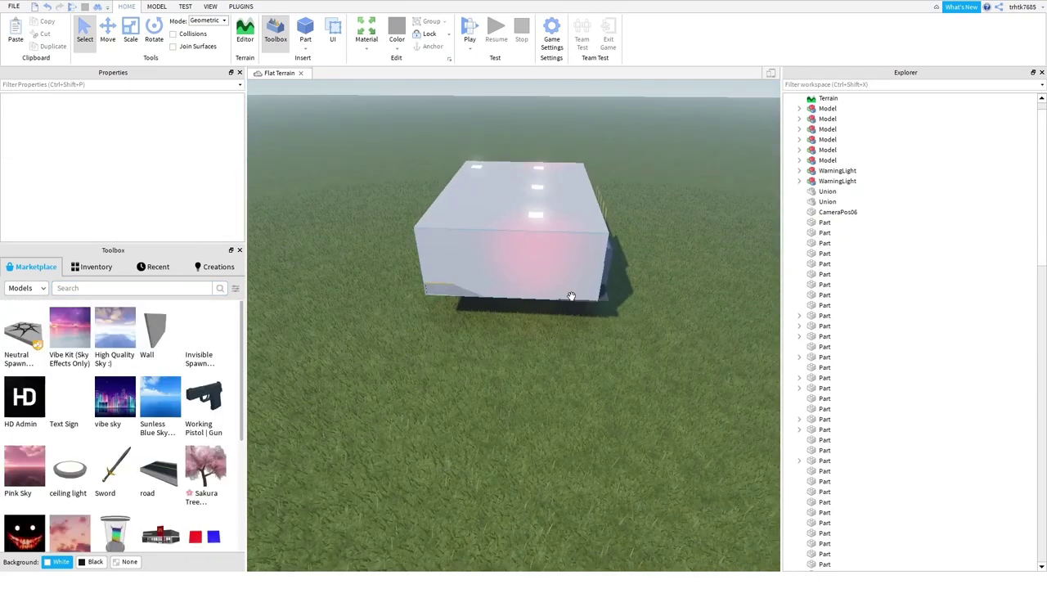
{"action": "left_click_drag", "start_coordinate": [663, 415], "coordinate": [326, 148]}
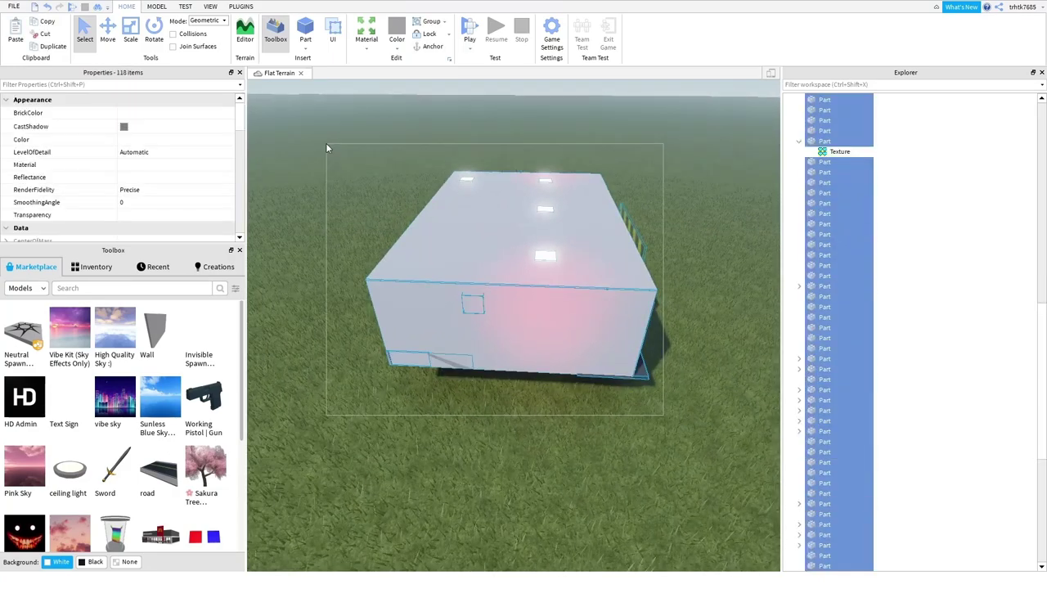
{"action": "left_click", "coordinate": [297, 263]}
- Delete the square light fixture models from the room's ceiling
{"action": "key", "text": "w"}
{"action": "right_click_drag", "start_coordinate": [297, 263], "coordinate": [325, 271]}
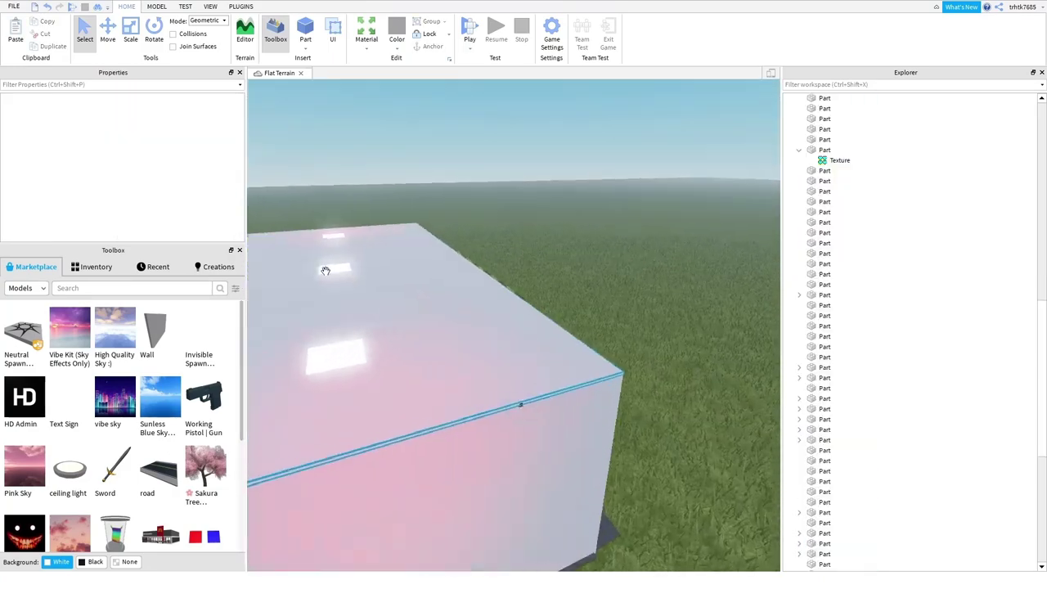
{"action": "key", "text": "w"}
{"action": "right_click_drag", "start_coordinate": [544, 296], "coordinate": [473, 281]}
{"action": "left_click", "coordinate": [514, 309]}
{"action": "key", "text": "Delete"}
{"action": "key", "text": "w"}
{"action": "key", "text": "Delete"}
{"action": "right_click_drag", "start_coordinate": [565, 324], "coordinate": [572, 327]}
{"action": "left_click", "coordinate": [475, 168]}
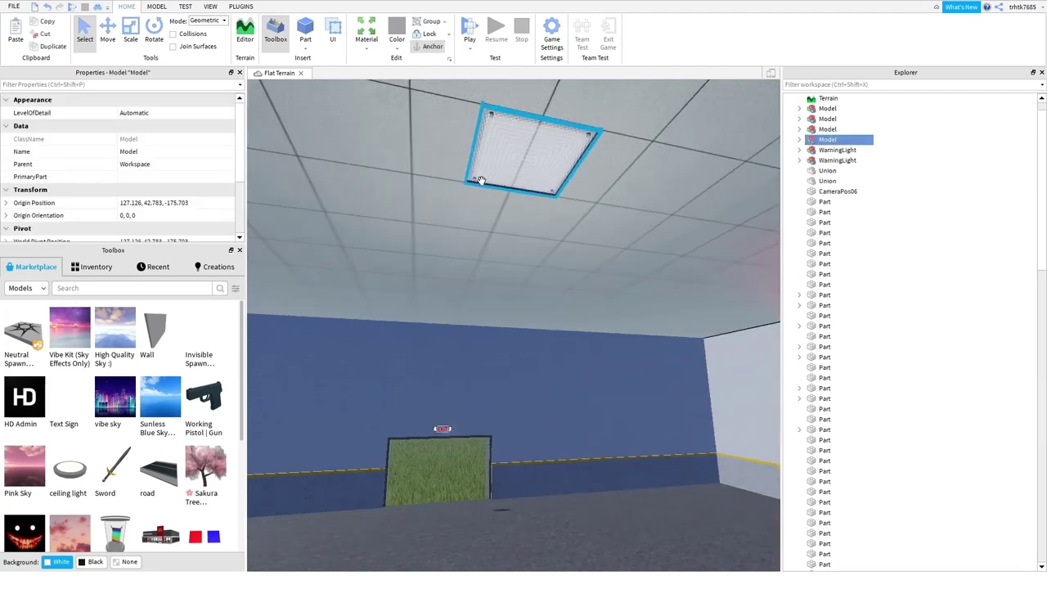
{"action": "right_click_drag", "start_coordinate": [479, 177], "coordinate": [466, 334]}
{"action": "key", "text": "Delete"}
- Delete the two WarningLight models inside the room
{"action": "left_click", "coordinate": [472, 367]}
{"action": "right_click_drag", "start_coordinate": [478, 375], "coordinate": [493, 381]}
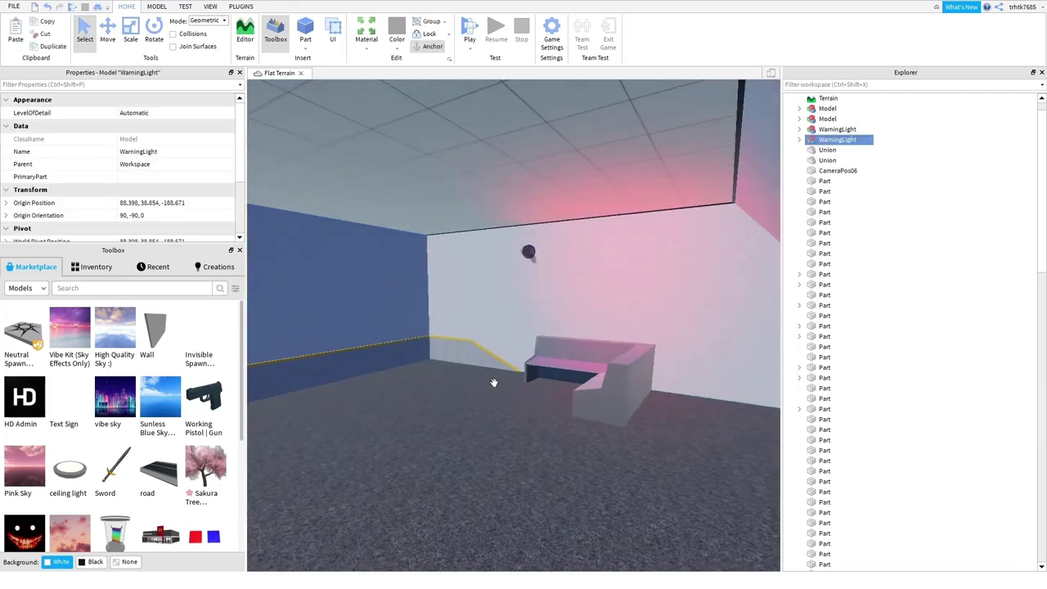
{"action": "key", "text": "Delete"}
{"action": "left_click", "coordinate": [530, 253]}
{"action": "key", "text": "Delete"}
- Select the L-shaped desk model in the room's corner and ungroup it into its parts
{"action": "mouse_move", "coordinate": [577, 305]}
{"action": "right_mouse_down"}
{"action": "mouse_move", "coordinate": [589, 311]}
{"action": "mouse_move", "coordinate": [577, 295]}
{"action": "mouse_move", "coordinate": [594, 311]}
{"action": "mouse_move", "coordinate": [574, 305]}
{"action": "right_mouse_up"}
{"action": "left_click", "coordinate": [568, 307]}
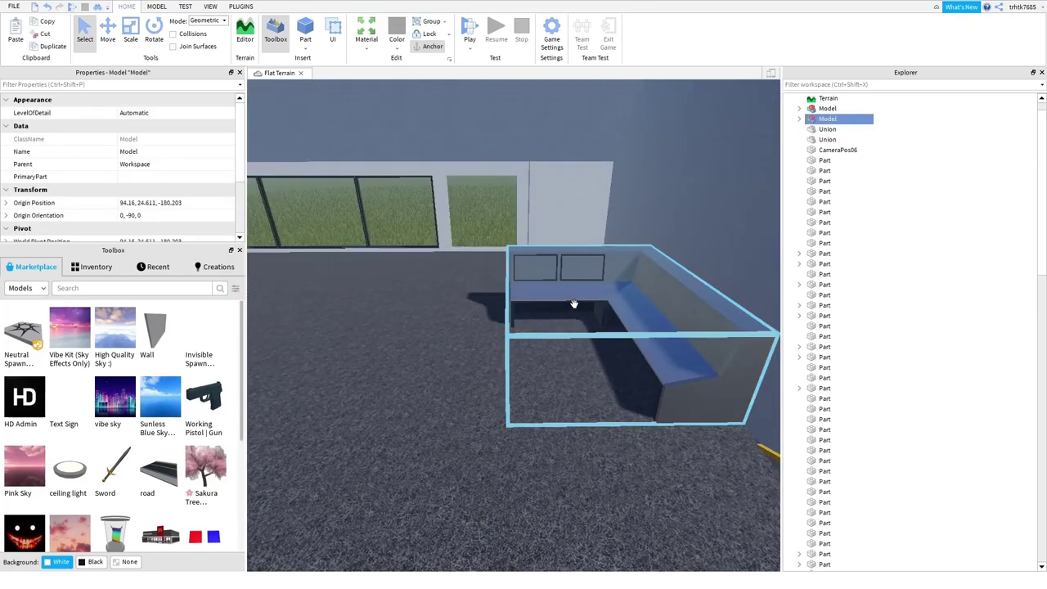
{"action": "key", "text": "a"}
{"action": "mouse_move", "coordinate": [397, 191]}
{"action": "right_mouse_down"}
{"action": "mouse_move", "coordinate": [409, 193]}
{"action": "mouse_move", "coordinate": [394, 192]}
{"action": "right_mouse_up"}
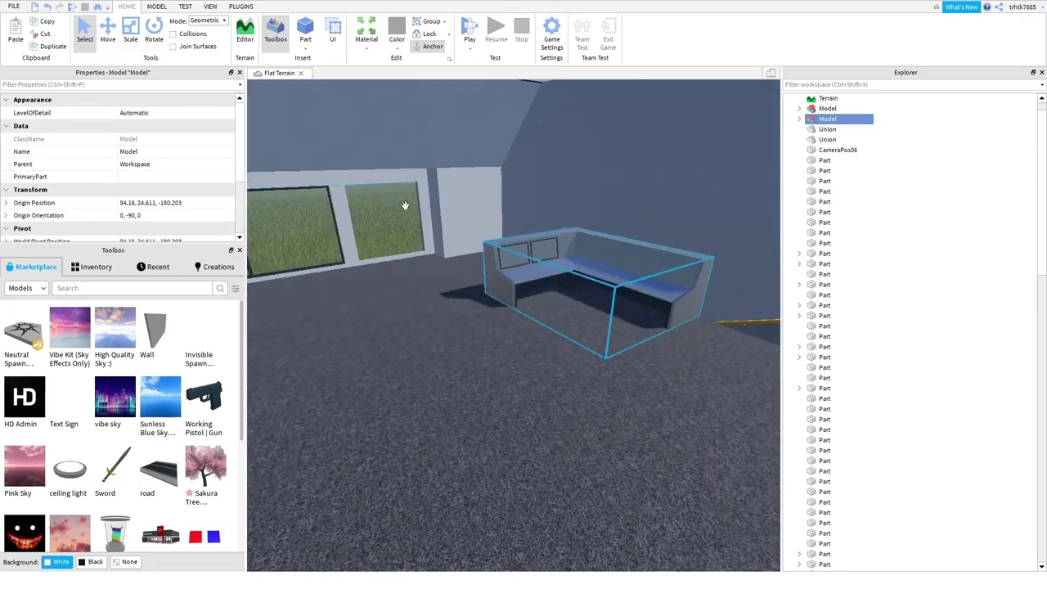
{"action": "key", "text": "w"}
{"action": "right_click_drag", "start_coordinate": [498, 270], "coordinate": [458, 283]}
{"action": "scroll", "coordinate": [442, 357], "scroll_direction": "up", "scroll_amount": 3}
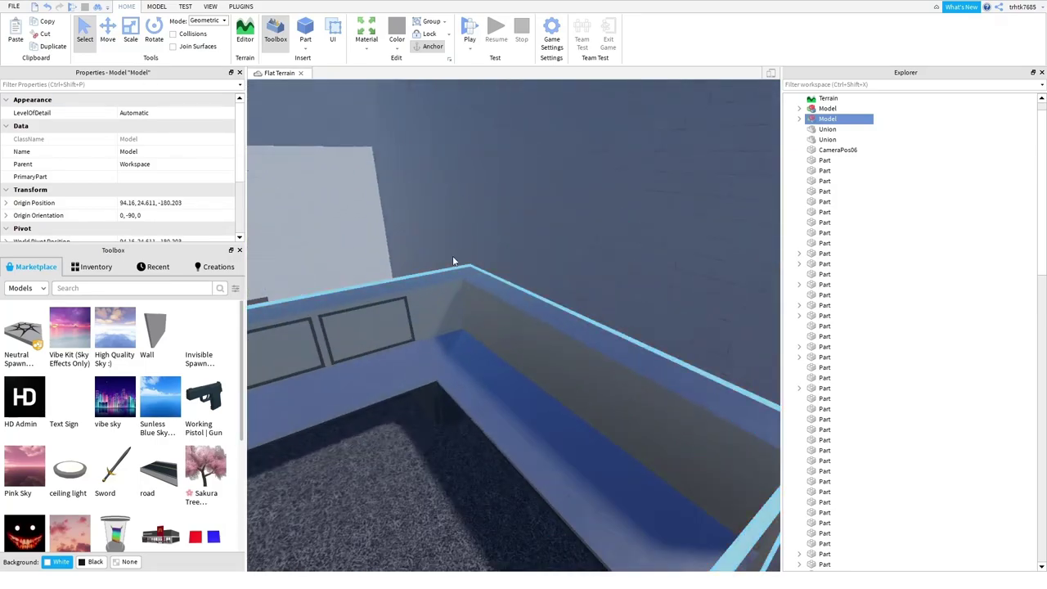
{"action": "key", "text": "ctrl+u"}
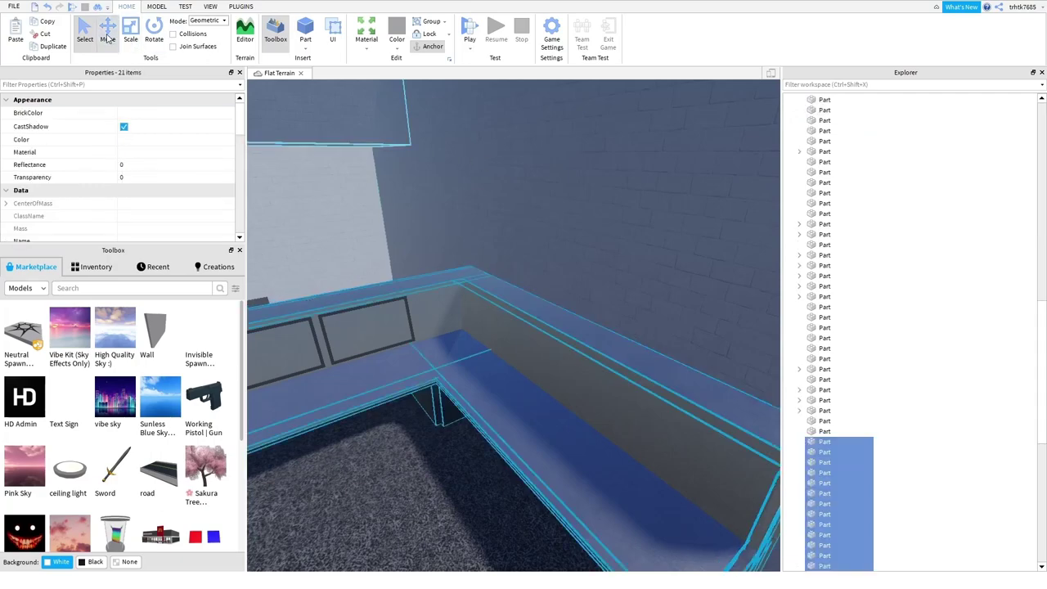
- Try to shift the ungrouped desk parts sideways, and undo both the move and the ungrouping
{"action": "left_click", "coordinate": [107, 39]}
{"action": "scroll", "coordinate": [480, 286], "scroll_direction": "down", "scroll_amount": 5}
{"action": "key", "text": "d"}
{"action": "mouse_move", "coordinate": [396, 364]}
{"action": "left_mouse_down"}
{"action": "mouse_move", "coordinate": [626, 352]}
{"action": "mouse_move", "coordinate": [413, 354]}
{"action": "left_mouse_up"}
{"action": "key", "text": "a"}
{"action": "key", "text": "d"}
{"action": "key", "text": "a"}
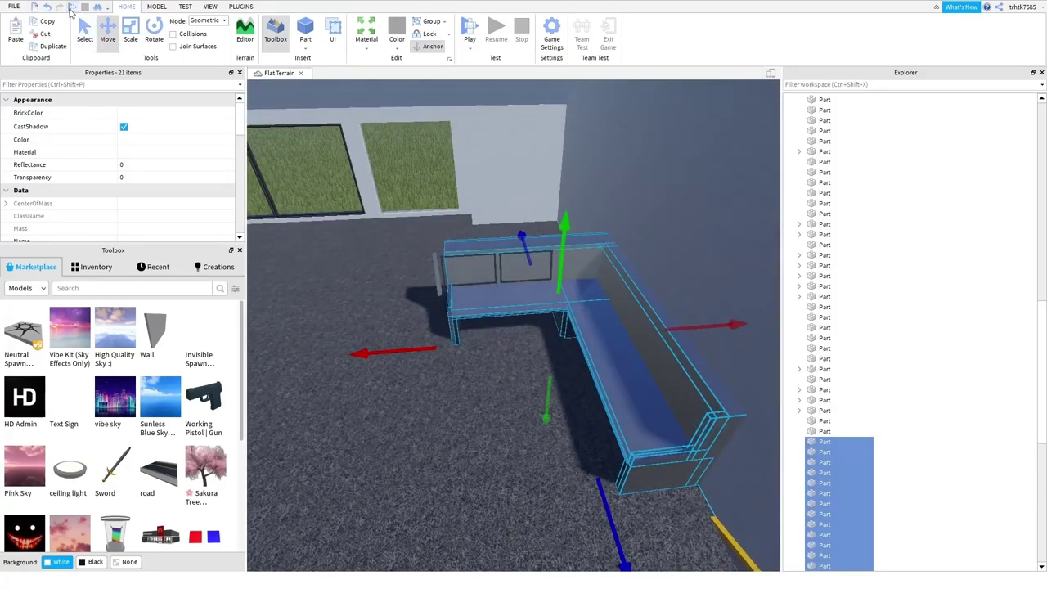
{"action": "left_click", "coordinate": [49, 10]}
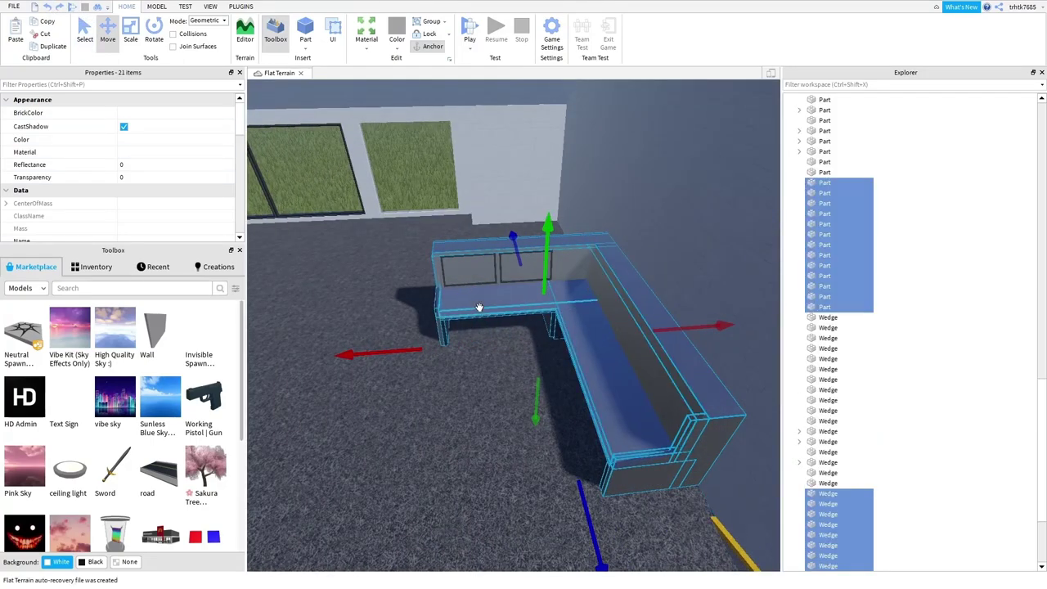
{"action": "left_click", "coordinate": [51, 9]}
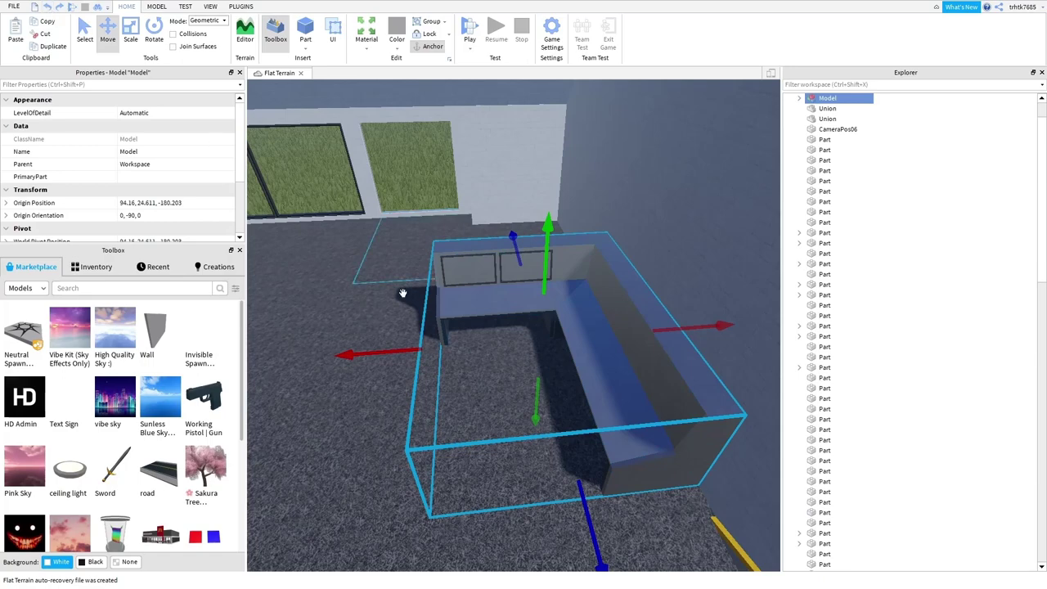
- Move the L-shaped desk model along the red axis through the side wall, out of the room
{"action": "left_click", "coordinate": [399, 377]}
{"action": "left_click", "coordinate": [440, 342]}
{"action": "left_click_drag", "start_coordinate": [400, 356], "coordinate": [695, 328]}
{"action": "key", "text": "d"}
{"action": "key", "text": "a"}
{"action": "key", "text": "d"}
{"action": "key", "text": "a"}
- Move the leftover Earth blue panel along the red axis through the side wall, out towards the desk
{"action": "left_click", "coordinate": [464, 318]}
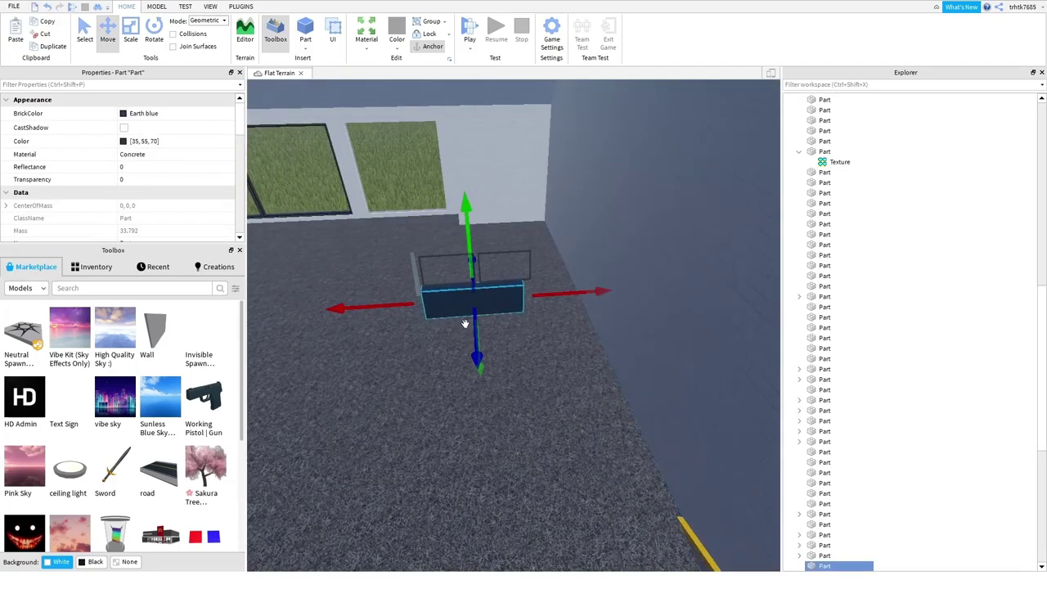
{"action": "left_click_drag", "start_coordinate": [390, 315], "coordinate": [404, 316]}
{"action": "key", "text": "d"}
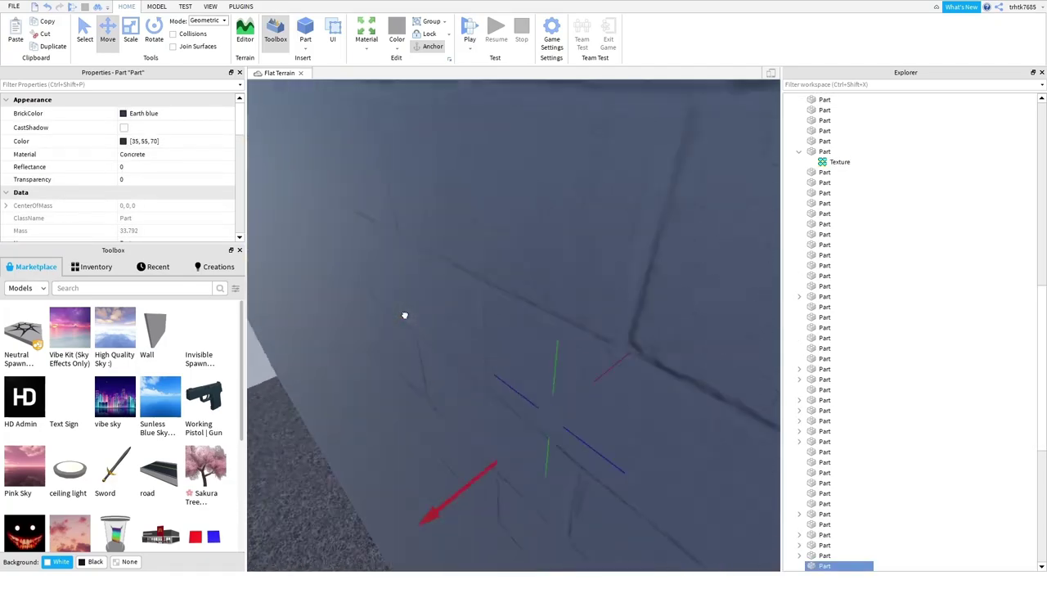
{"action": "right_click_drag", "start_coordinate": [404, 315], "coordinate": [405, 315]}
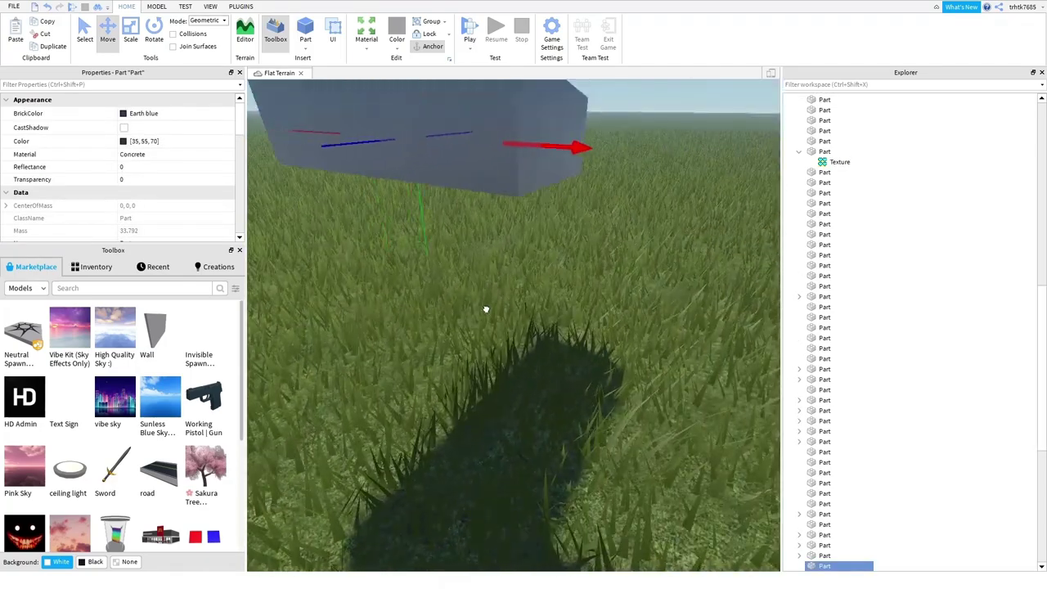
- Align the Earth blue panel under the short wing of the desk, between its supports
{"action": "key", "text": "s"}
{"action": "right_click_drag", "start_coordinate": [486, 309], "coordinate": [500, 316]}
{"action": "key", "text": "e"}
{"action": "right_click_drag", "start_coordinate": [702, 358], "coordinate": [736, 378]}
{"action": "key", "text": "w"}
{"action": "key", "text": "w"}
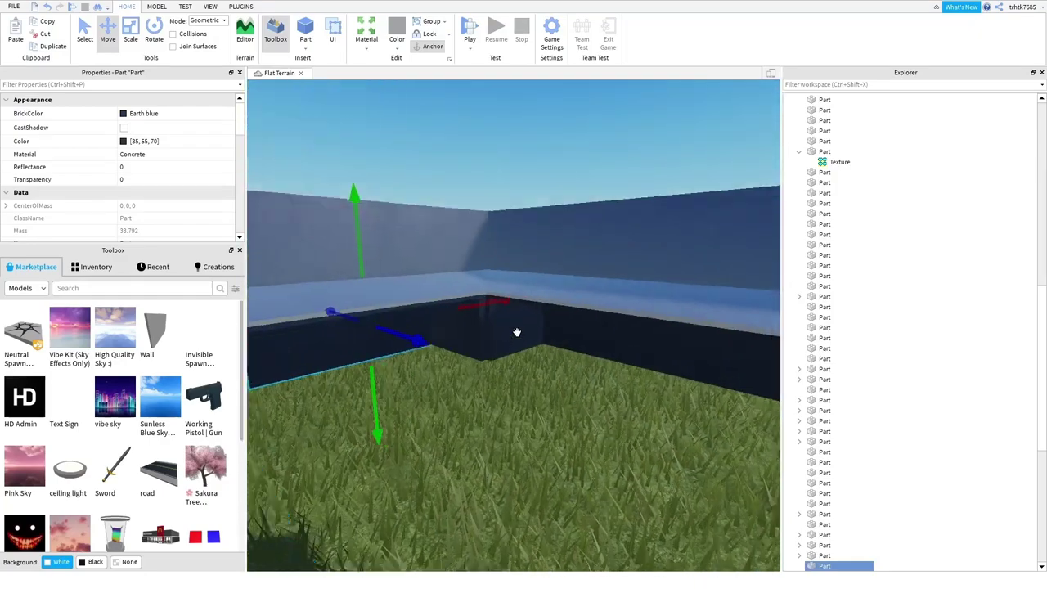
{"action": "key", "text": "w"}
{"action": "right_click_drag", "start_coordinate": [516, 332], "coordinate": [628, 330]}
{"action": "left_click_drag", "start_coordinate": [678, 305], "coordinate": [655, 302]}
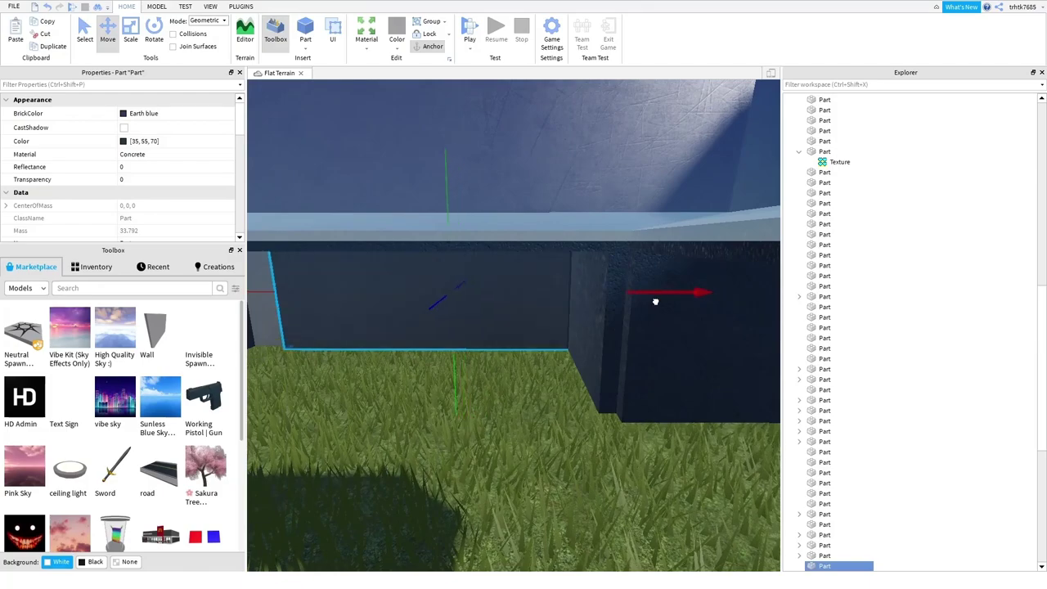
- Move the leftover Medium stone grey wedge out of the room to the end of the desk's short wing
{"action": "scroll", "coordinate": [650, 302], "scroll_direction": "up", "scroll_amount": 2}
{"action": "right_click_drag", "start_coordinate": [639, 298], "coordinate": [568, 398]}
{"action": "left_click", "coordinate": [562, 384]}
{"action": "scroll", "coordinate": [567, 397], "scroll_direction": "up", "scroll_amount": 2}
{"action": "left_click", "coordinate": [527, 403]}
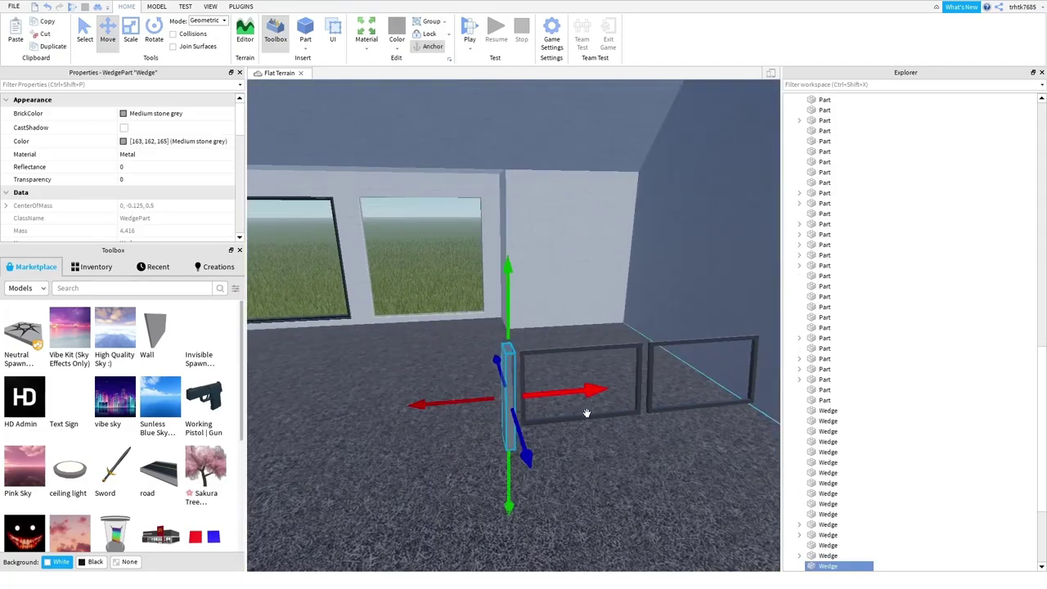
{"action": "scroll", "coordinate": [594, 397], "scroll_direction": "down", "scroll_amount": 10}
{"action": "left_click_drag", "start_coordinate": [595, 397], "coordinate": [533, 391]}
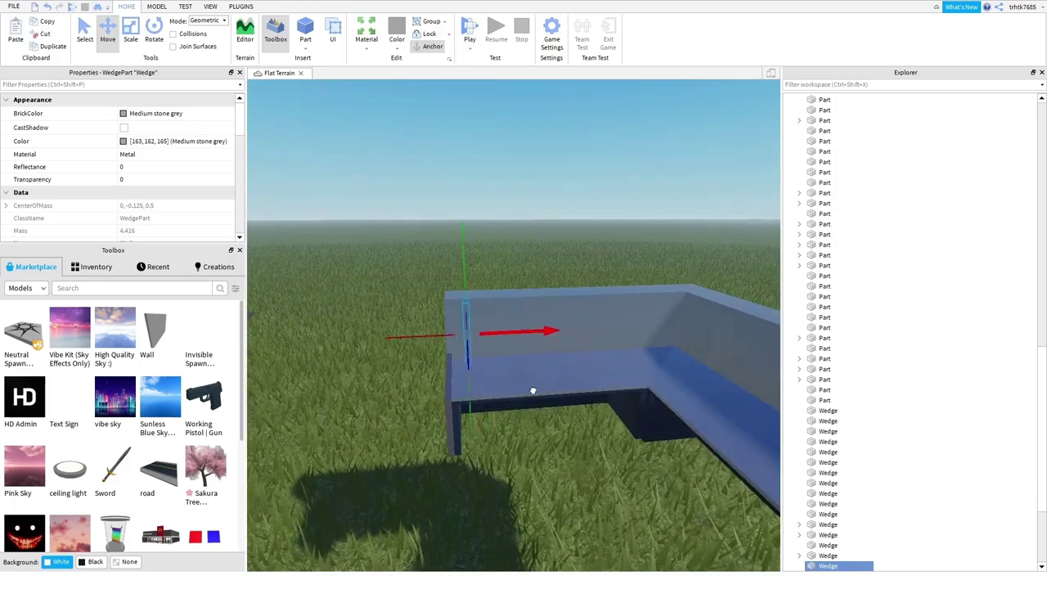
{"action": "left_click", "coordinate": [369, 431]}
- Delete all the bars of the leftover dark frame farther from the side wall
{"action": "right_click_drag", "start_coordinate": [528, 393], "coordinate": [386, 447]}
{"action": "scroll", "coordinate": [386, 447], "scroll_direction": "up", "scroll_amount": 3}
{"action": "left_click", "coordinate": [413, 385]}
{"action": "key", "text": "Delete"}
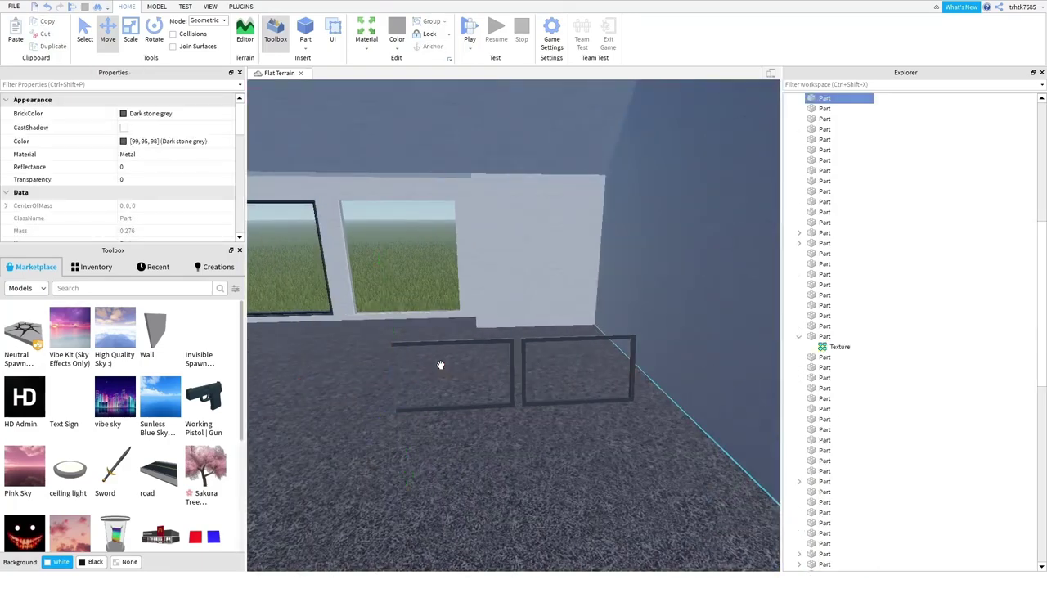
{"action": "left_click", "coordinate": [439, 363]}
{"action": "key", "text": "Delete"}
{"action": "left_click", "coordinate": [489, 424]}
{"action": "key", "text": "Delete"}
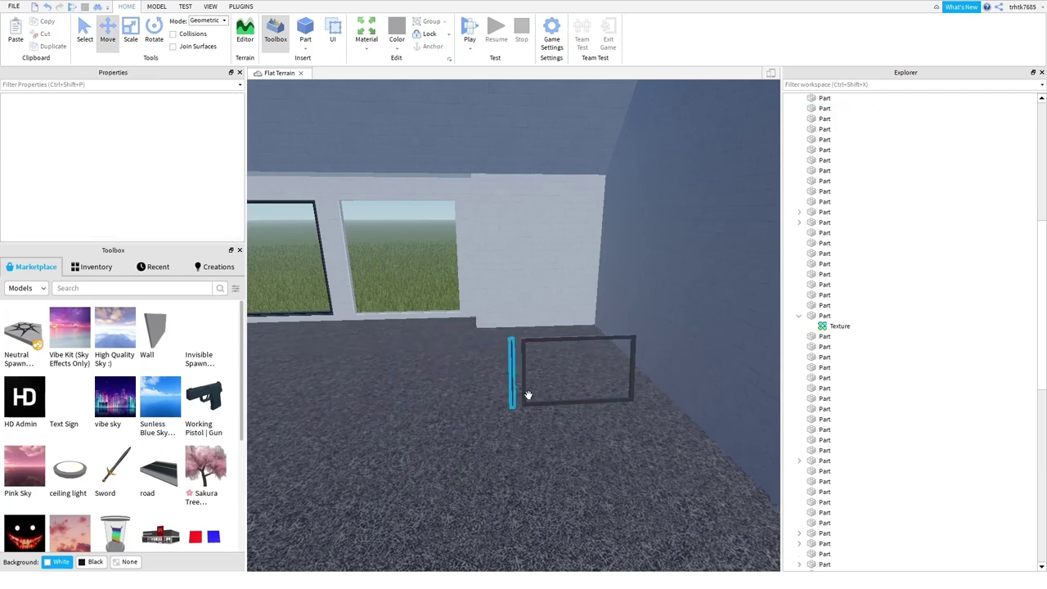
{"action": "left_click", "coordinate": [530, 394]}
{"action": "key", "text": "Delete"}
- Delete all the bars of the remaining dark frame next to the side wall
{"action": "left_click", "coordinate": [541, 382]}
{"action": "key", "text": "Delete"}
{"action": "left_click", "coordinate": [559, 363]}
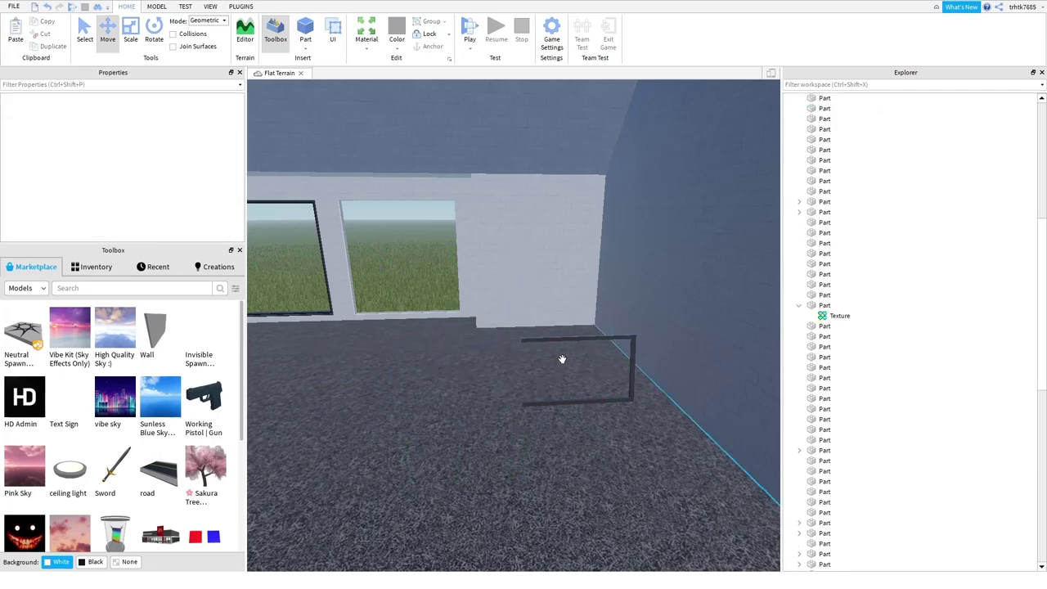
{"action": "left_click", "coordinate": [561, 357]}
{"action": "key", "text": "Delete"}
{"action": "left_click", "coordinate": [646, 376]}
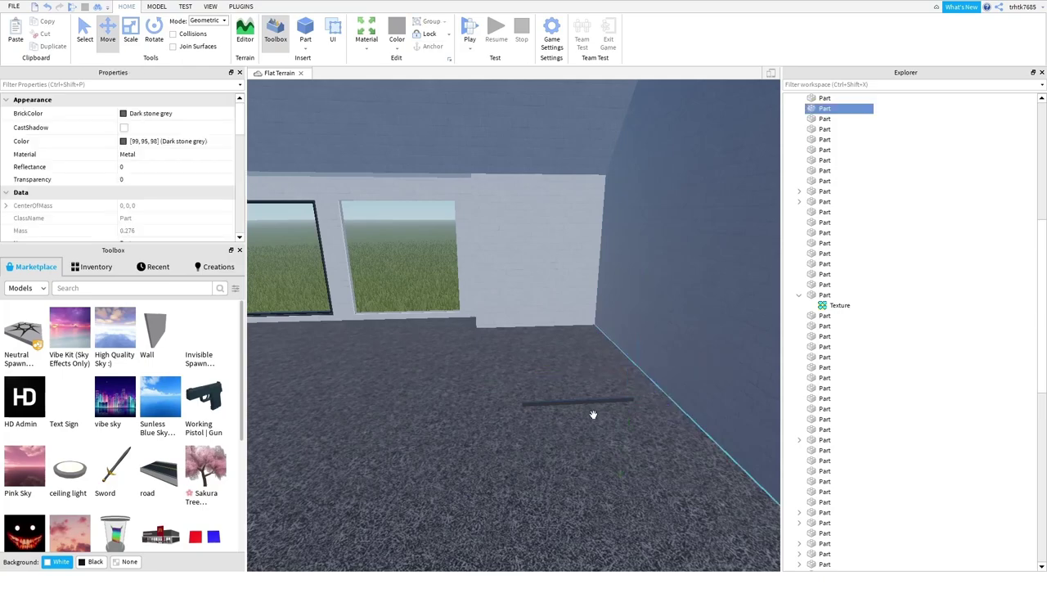
{"action": "key", "text": "Delete"}
{"action": "left_click", "coordinate": [570, 403]}
{"action": "key", "text": "Delete"}
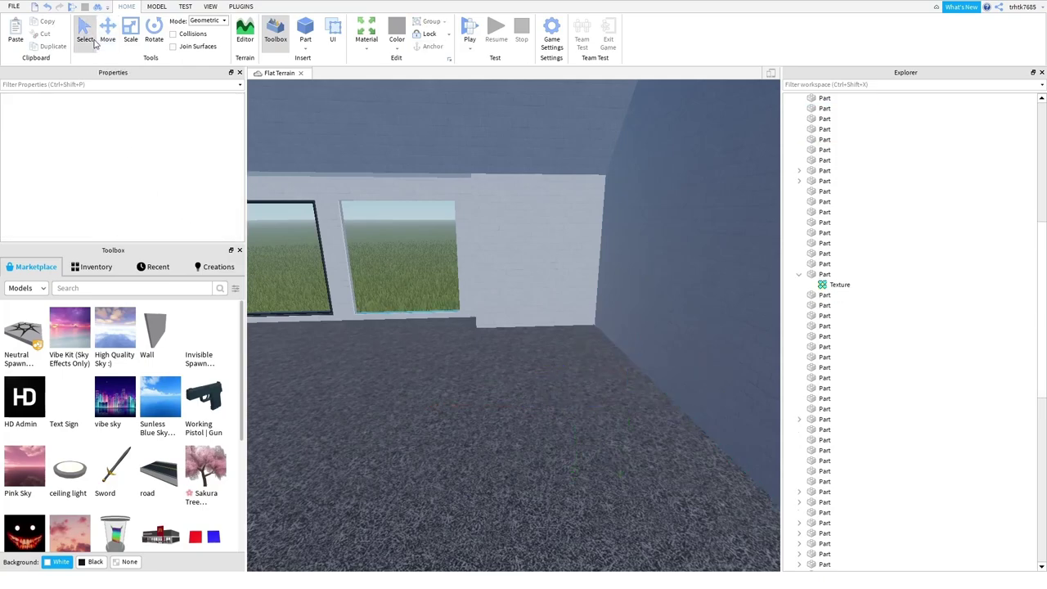
- Ungroup the desk outside the building and turn off CastShadow for all its parts
{"action": "key", "text": "d"}
{"action": "key", "text": "w"}
{"action": "key", "text": "s"}
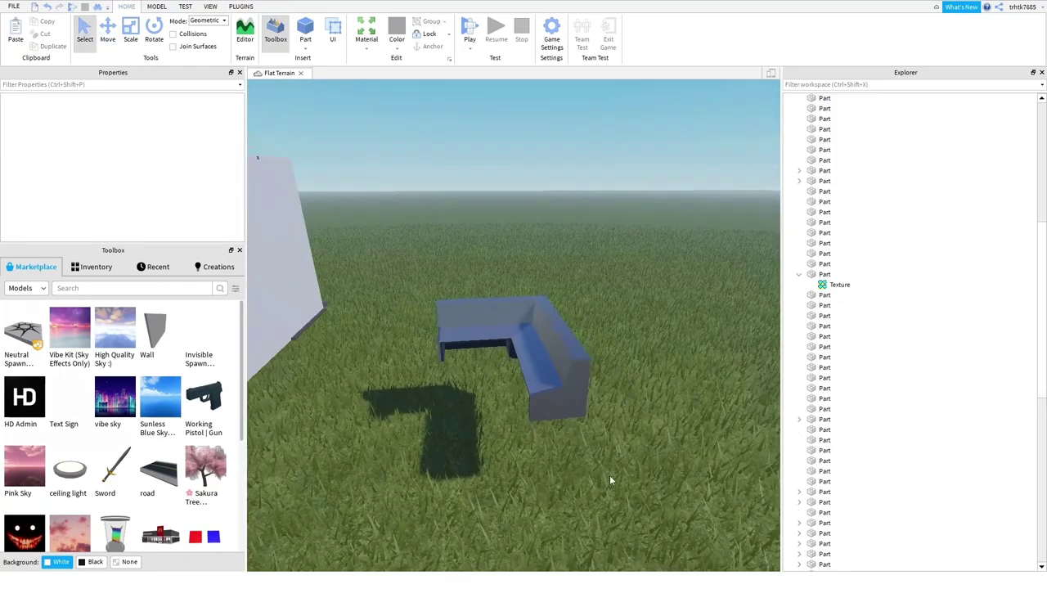
{"action": "left_click_drag", "start_coordinate": [612, 478], "coordinate": [412, 276]}
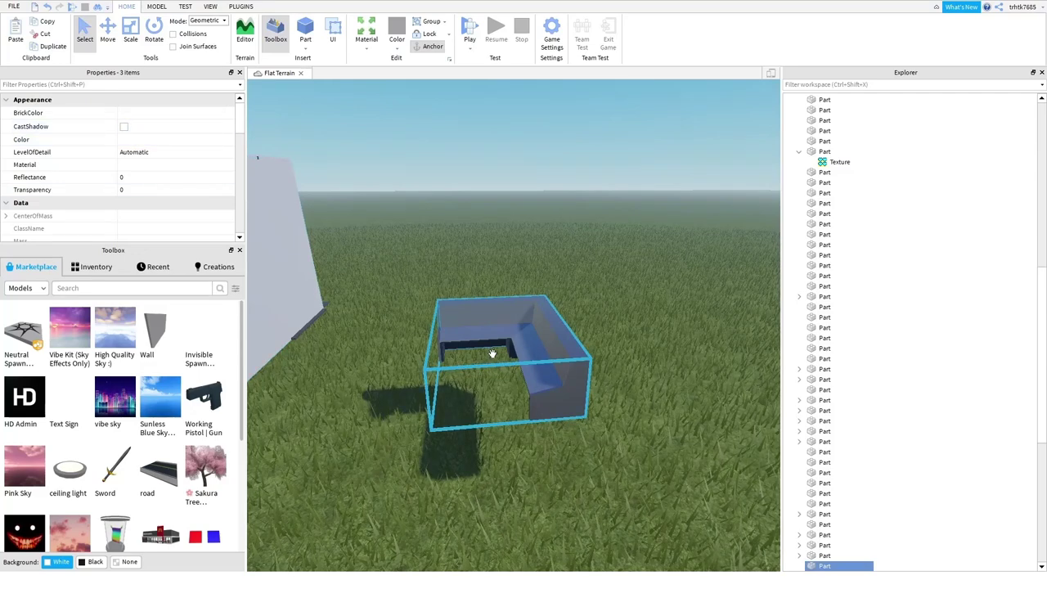
{"action": "key", "text": "ctrl+u"}
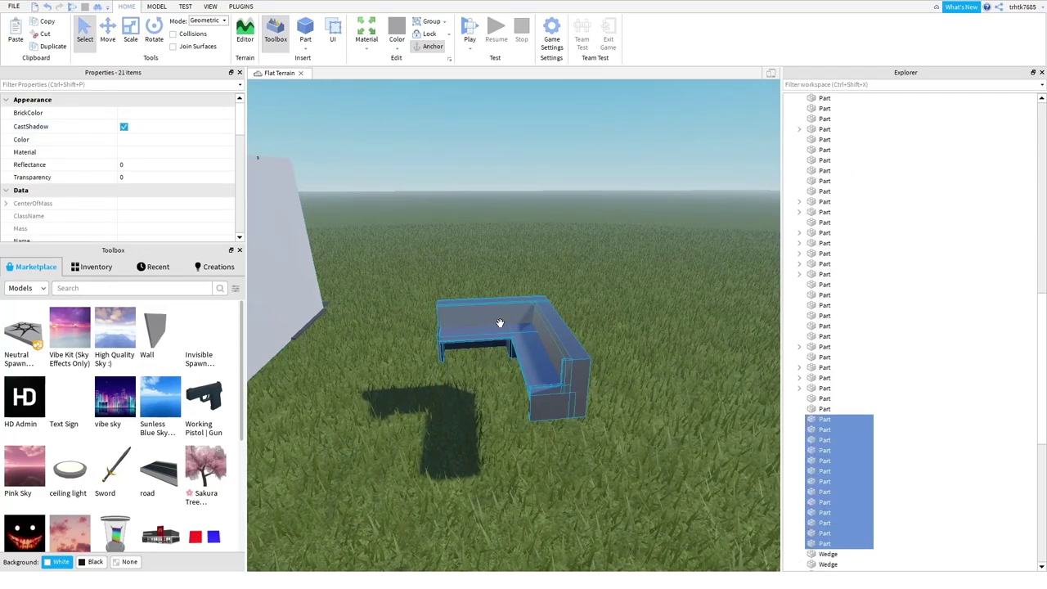
{"action": "left_click", "coordinate": [123, 126]}
{"action": "left_click", "coordinate": [397, 412]}
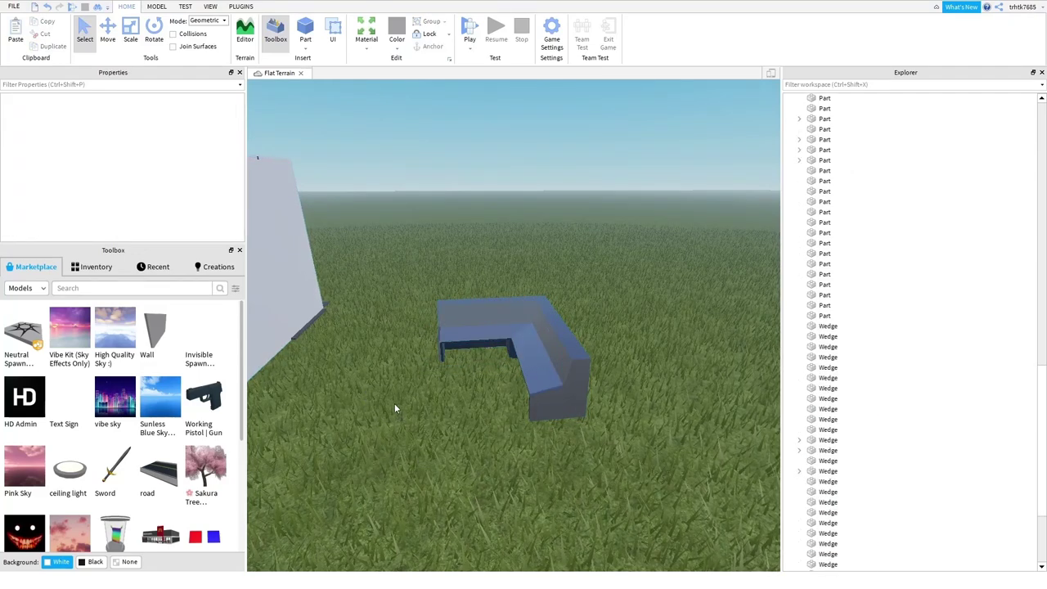
- Move the Earth blue panel under the desk's short wing forward, flush with the desktop's front edge
{"action": "key", "text": "w"}
{"action": "right_click_drag", "start_coordinate": [395, 407], "coordinate": [415, 392]}
{"action": "key", "text": "w"}
{"action": "left_click", "coordinate": [463, 257]}
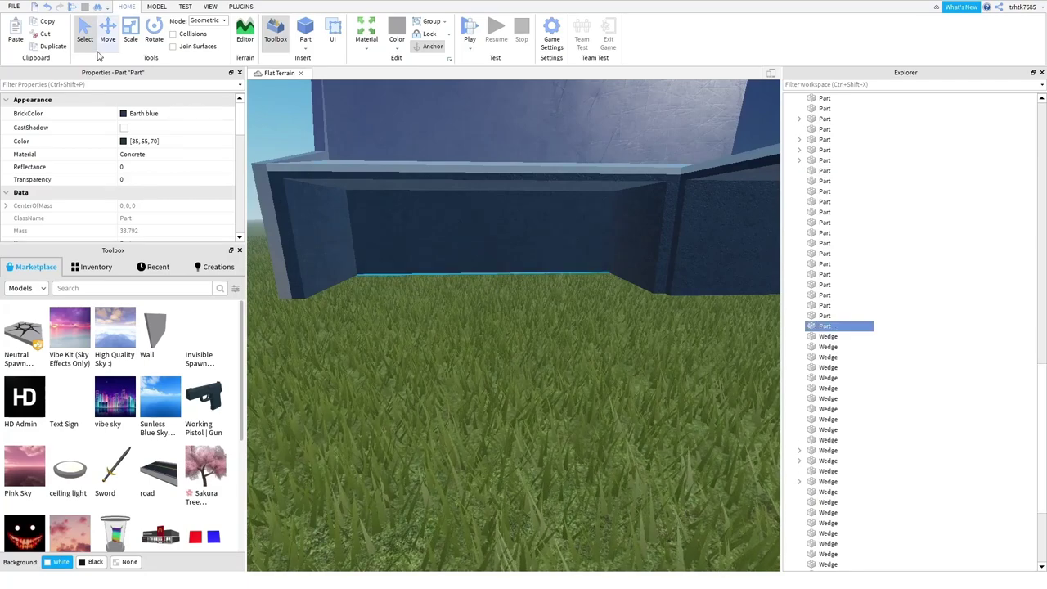
{"action": "key", "text": "a"}
{"action": "right_click_drag", "start_coordinate": [458, 287], "coordinate": [480, 292]}
{"action": "key", "text": "d"}
{"action": "left_click_drag", "start_coordinate": [418, 351], "coordinate": [524, 365]}
{"action": "right_click_drag", "start_coordinate": [523, 365], "coordinate": [579, 386]}
{"action": "left_click", "coordinate": [539, 463]}
- Move the longer Earth blue panel under the desk's other wing forward to the front edge, undoing a misplaced shift
{"action": "left_click", "coordinate": [596, 350]}
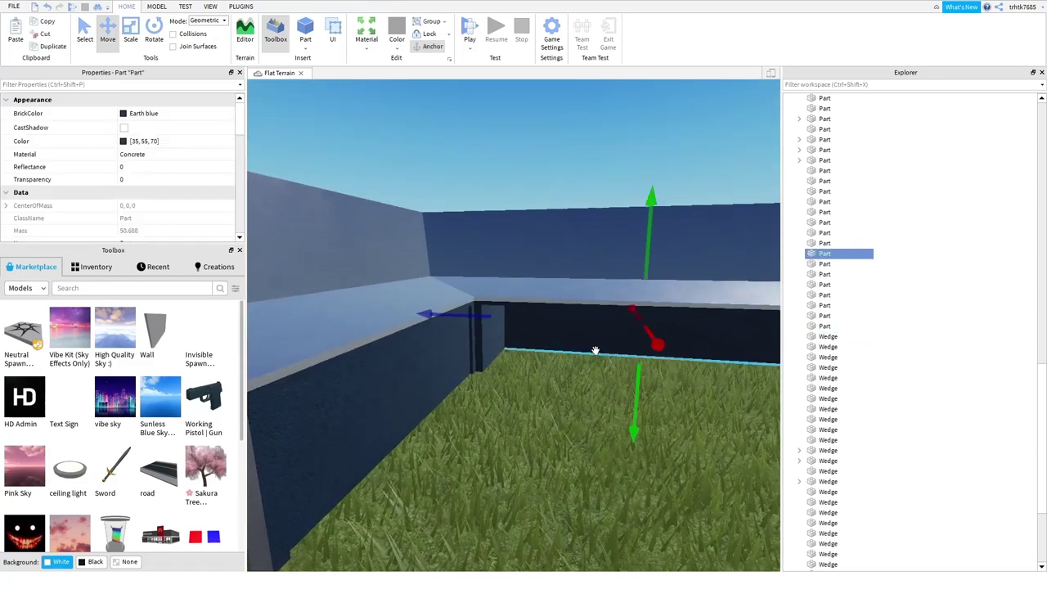
{"action": "right_click_drag", "start_coordinate": [618, 141], "coordinate": [589, 351]}
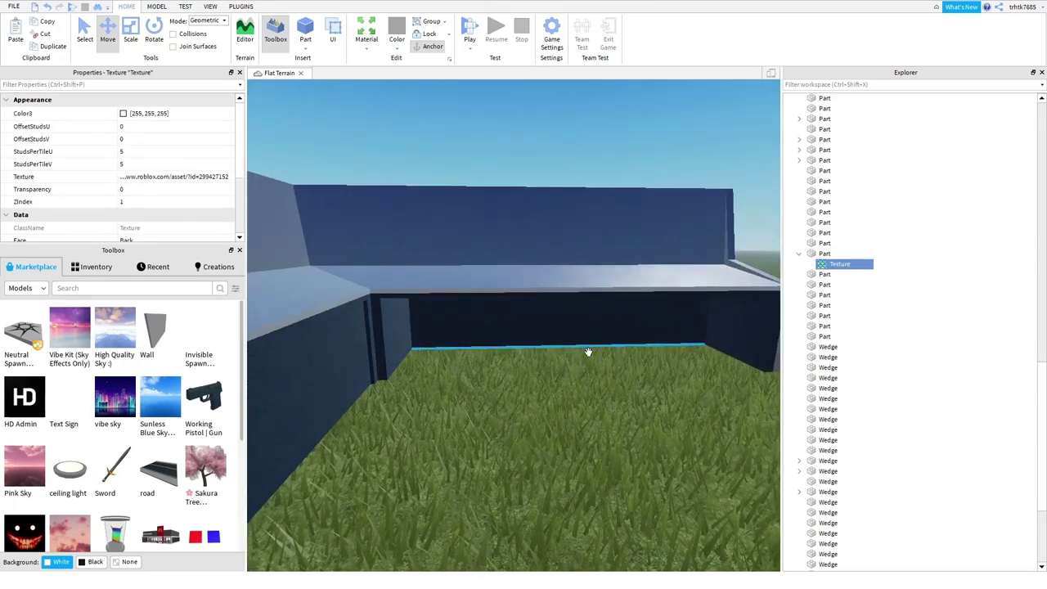
{"action": "left_click", "coordinate": [589, 351]}
{"action": "left_click_drag", "start_coordinate": [601, 351], "coordinate": [607, 358]}
{"action": "right_click_drag", "start_coordinate": [619, 378], "coordinate": [597, 390]}
{"action": "left_click", "coordinate": [613, 391]}
{"action": "left_click", "coordinate": [593, 399]}
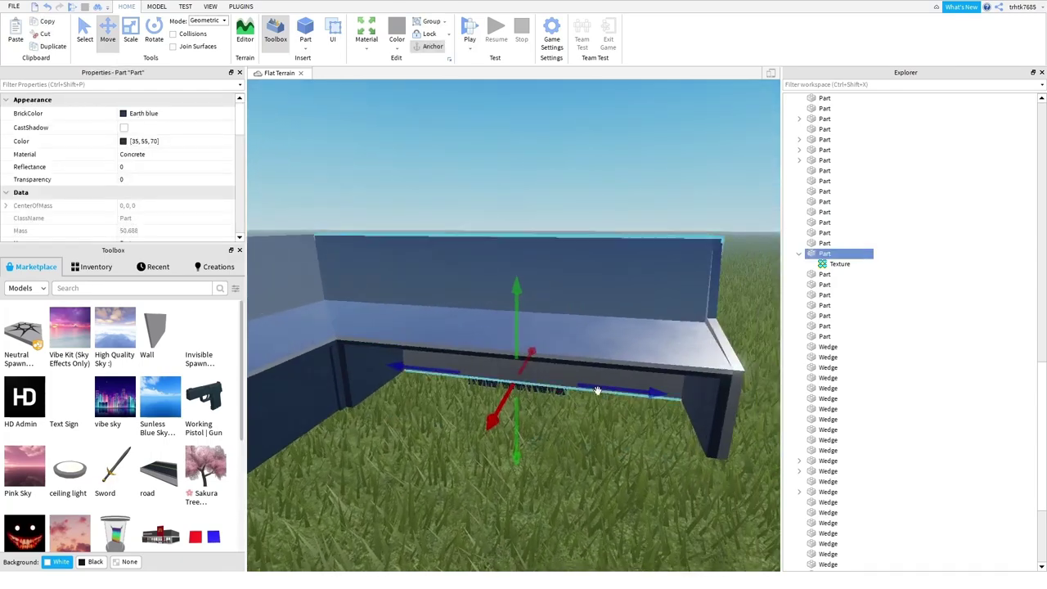
{"action": "left_click", "coordinate": [46, 8]}
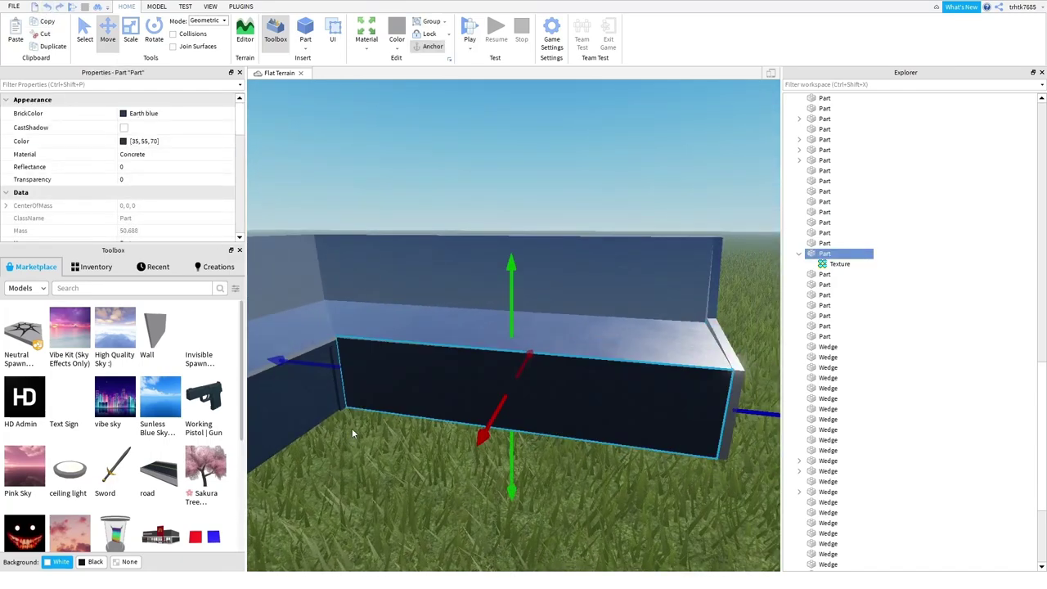
{"action": "left_click", "coordinate": [373, 487]}
- Scale the longer panel's top edge down slightly so it fits beneath the desktop
{"action": "key", "text": "w"}
{"action": "right_click_drag", "start_coordinate": [374, 487], "coordinate": [572, 425]}
{"action": "left_click", "coordinate": [572, 424]}
{"action": "left_click", "coordinate": [134, 41]}
{"action": "right_click_drag", "start_coordinate": [479, 264], "coordinate": [553, 276]}
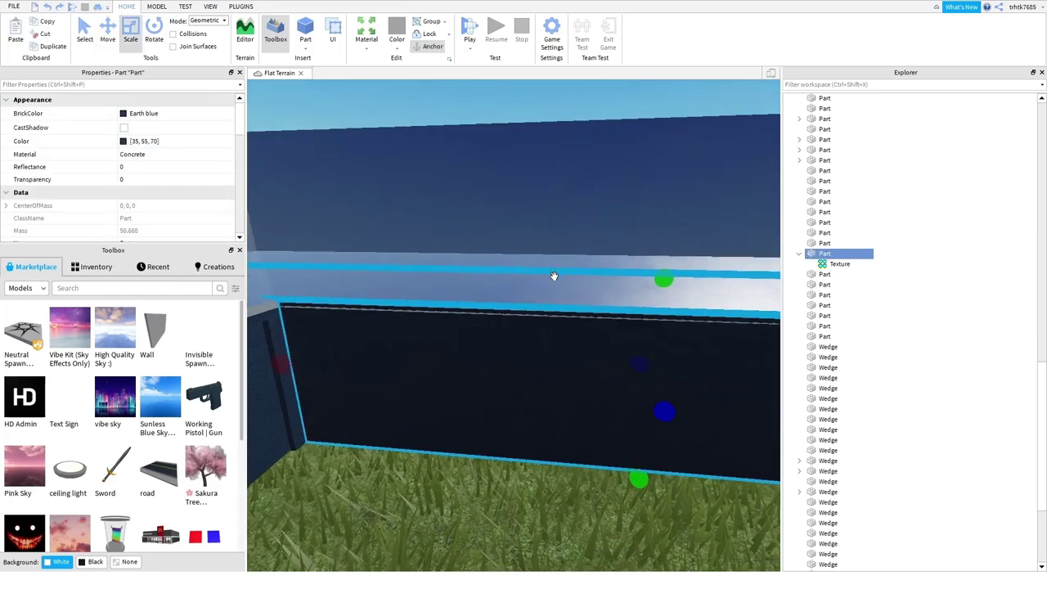
{"action": "left_click_drag", "start_coordinate": [664, 282], "coordinate": [663, 293]}
{"action": "left_click", "coordinate": [403, 511]}
- Delete the narrow upright part at the desk's inner corner and the thin strip beneath the desktop's edge
{"action": "right_click_drag", "start_coordinate": [402, 511], "coordinate": [402, 511]}
{"action": "key", "text": "w"}
{"action": "left_click", "coordinate": [514, 368]}
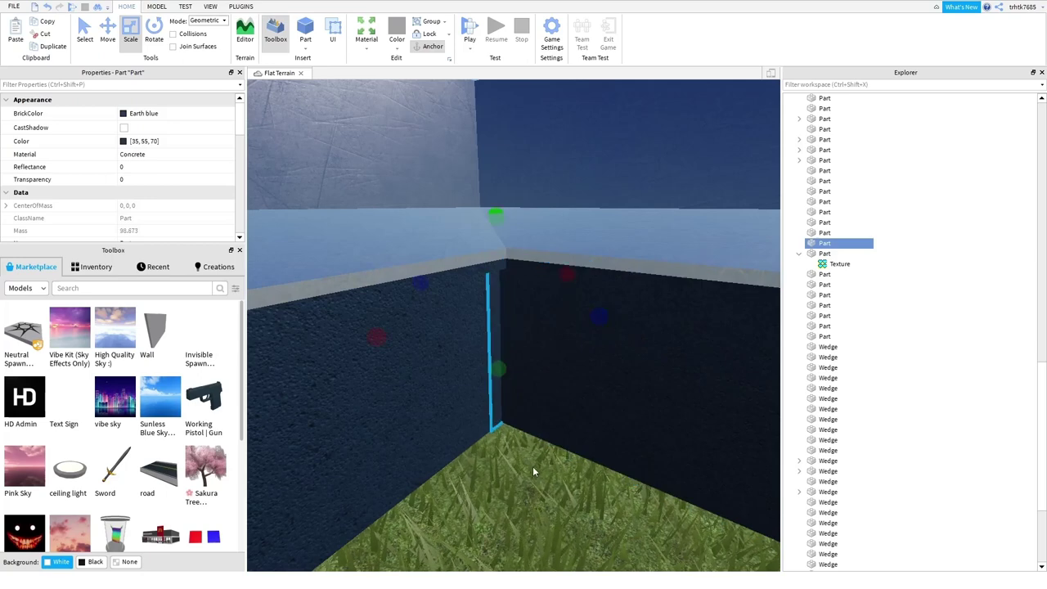
{"action": "key", "text": "Delete"}
{"action": "right_click_drag", "start_coordinate": [531, 458], "coordinate": [548, 477]}
{"action": "left_click", "coordinate": [520, 371]}
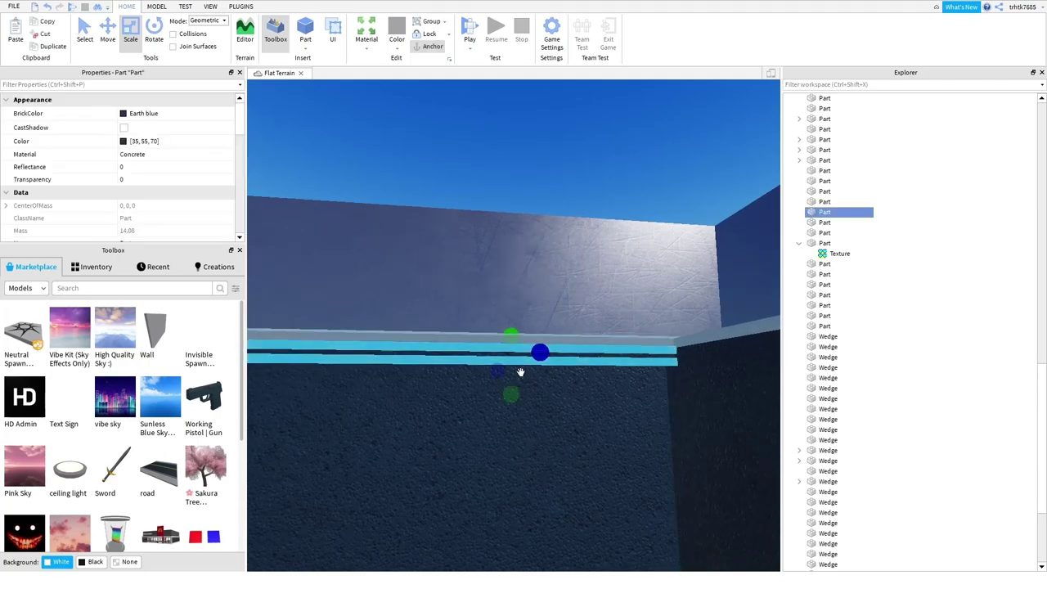
{"action": "key", "text": "Delete"}
- Scale the longer Earth blue panel slightly to fit beneath the desktop, and clear the selection
{"action": "mouse_move", "coordinate": [521, 395]}
{"action": "right_mouse_down"}
{"action": "mouse_move", "coordinate": [502, 400]}
{"action": "mouse_move", "coordinate": [507, 389]}
{"action": "right_mouse_up"}
{"action": "left_click", "coordinate": [503, 400]}
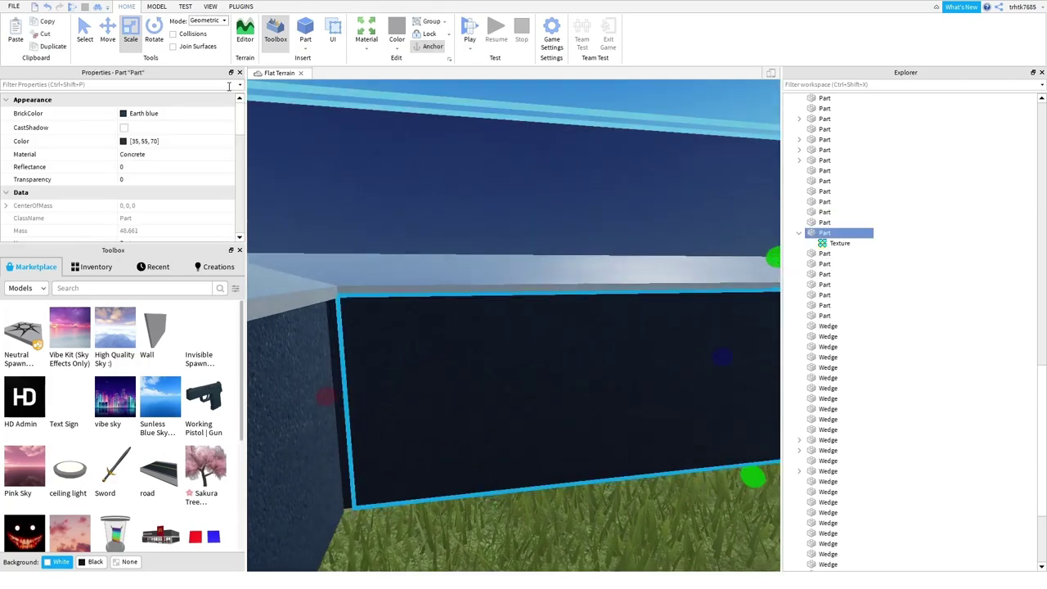
{"action": "right_click_drag", "start_coordinate": [710, 347], "coordinate": [713, 346]}
{"action": "left_click_drag", "start_coordinate": [619, 262], "coordinate": [626, 272]}
{"action": "scroll", "coordinate": [595, 512], "scroll_direction": "down", "scroll_amount": 1}
{"action": "left_click", "coordinate": [595, 512]}
{"action": "right_click_drag", "start_coordinate": [596, 512], "coordinate": [595, 513]}
{"action": "scroll", "coordinate": [610, 523], "scroll_direction": "down", "scroll_amount": 5}
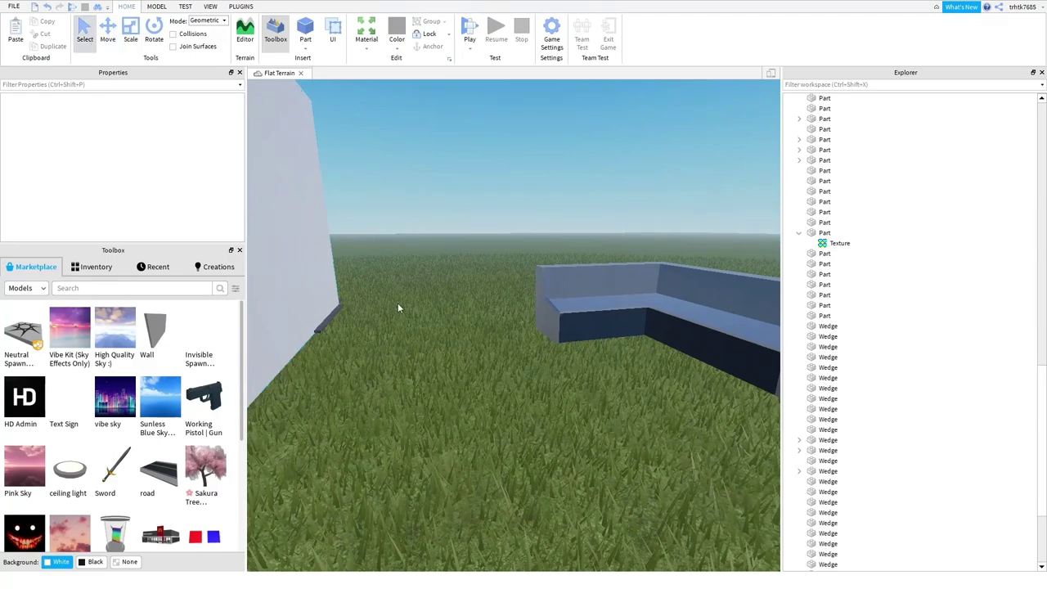
- Duplicate the parts of the desk's short wing and move the copy outward, end to end with the original wing
{"action": "right_click_drag", "start_coordinate": [523, 379], "coordinate": [537, 400]}
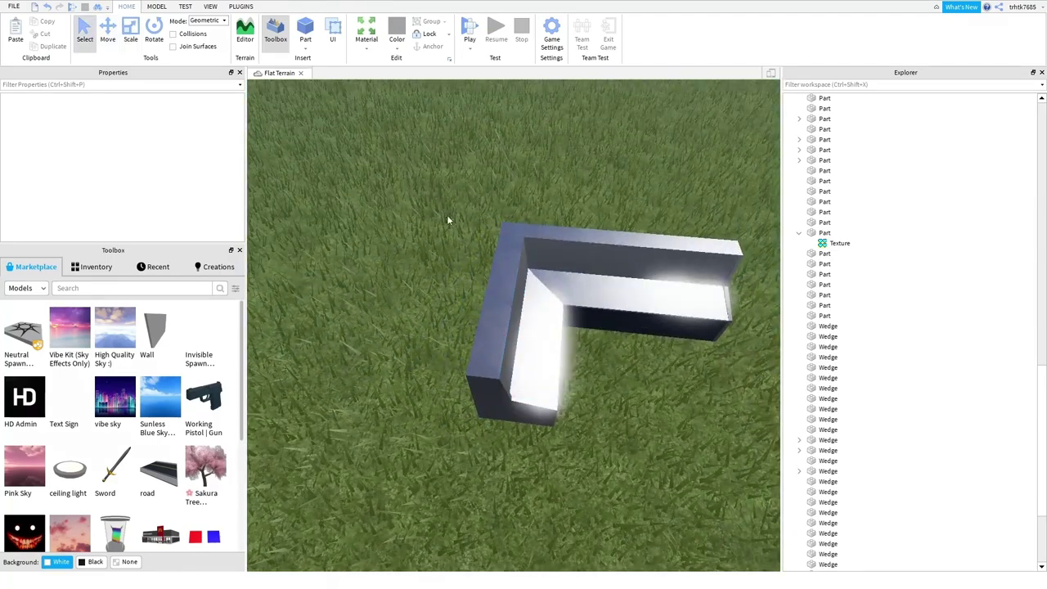
{"action": "left_click_drag", "start_coordinate": [414, 317], "coordinate": [414, 317]}
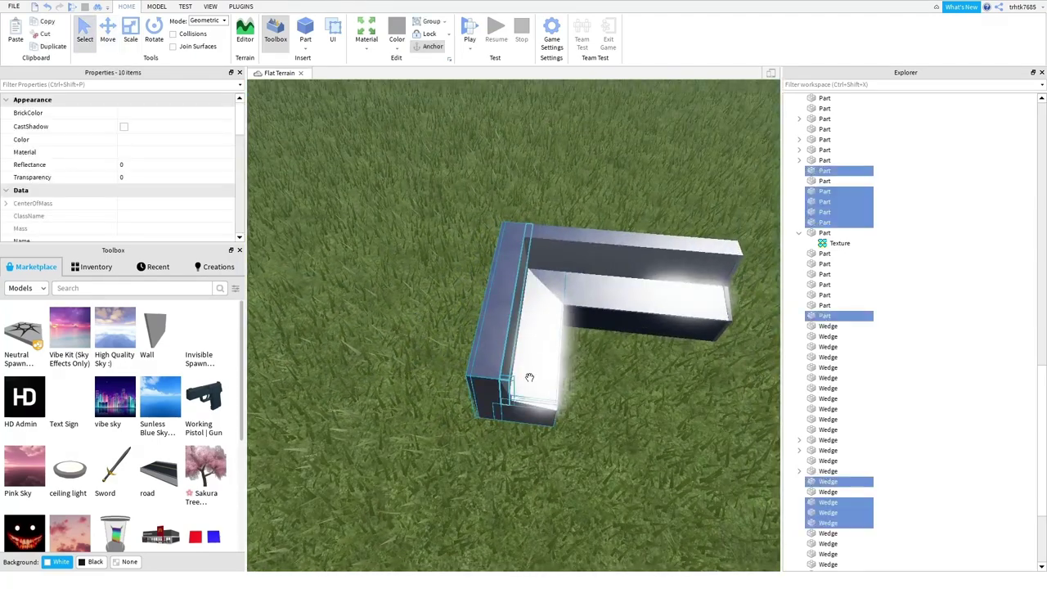
{"action": "key", "text": "ctrl+d"}
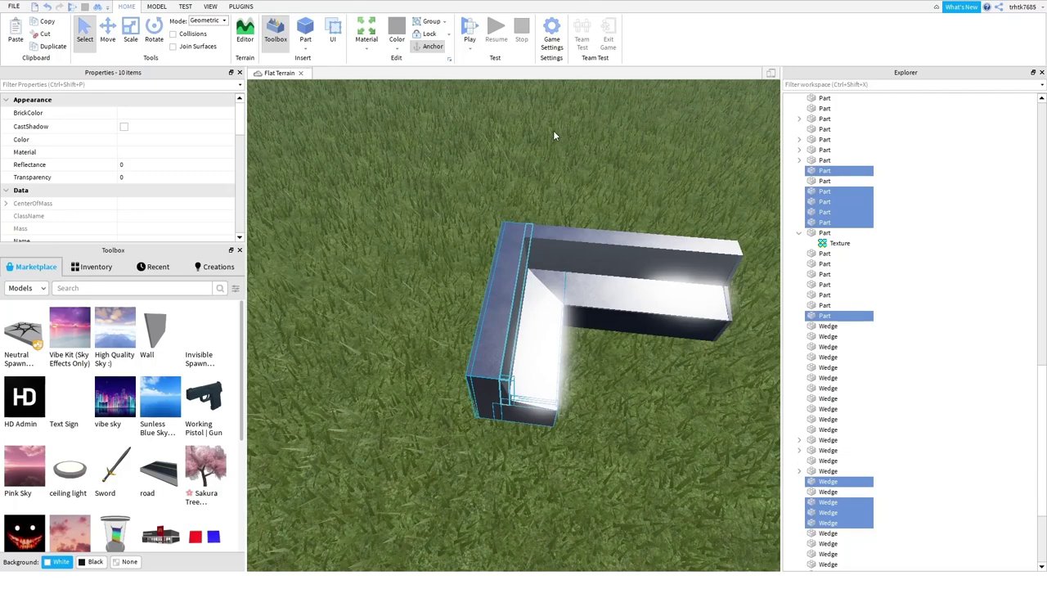
{"action": "right_click_drag", "start_coordinate": [596, 283], "coordinate": [598, 283]}
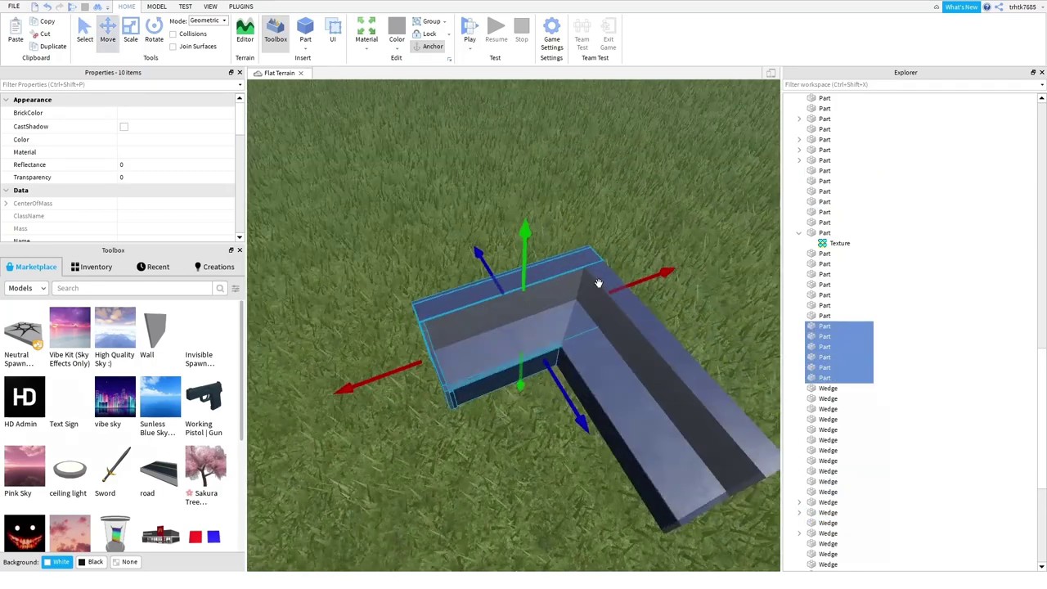
{"action": "left_click_drag", "start_coordinate": [668, 292], "coordinate": [562, 286]}
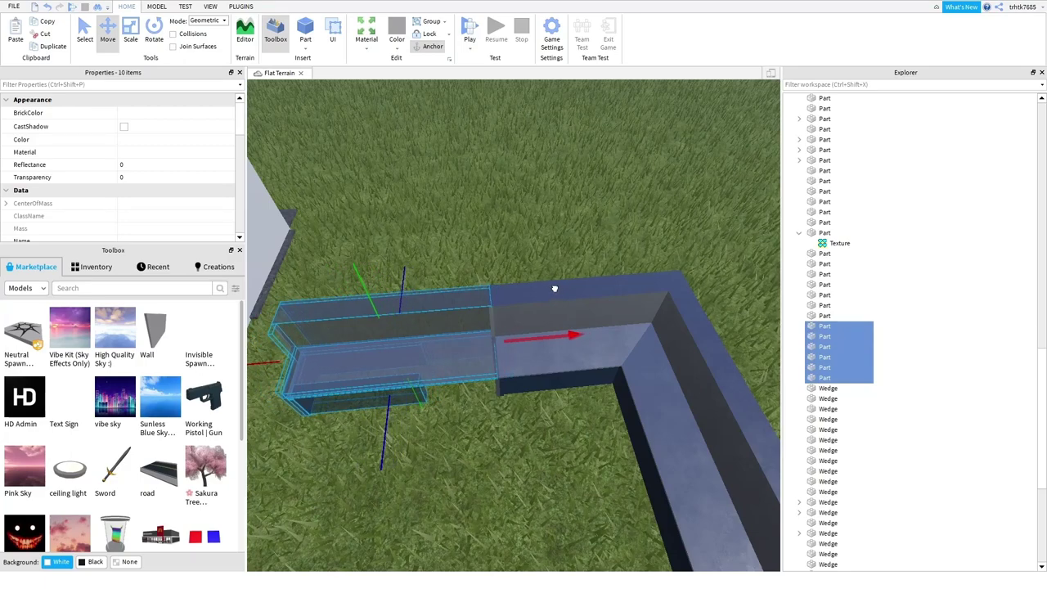
{"action": "left_click", "coordinate": [573, 443]}
- Scale the Earth blue panel under the duplicated desk section sideways until it closes the gap to the adjoining leg
{"action": "key", "text": "w"}
{"action": "right_click_drag", "start_coordinate": [572, 442], "coordinate": [573, 442]}
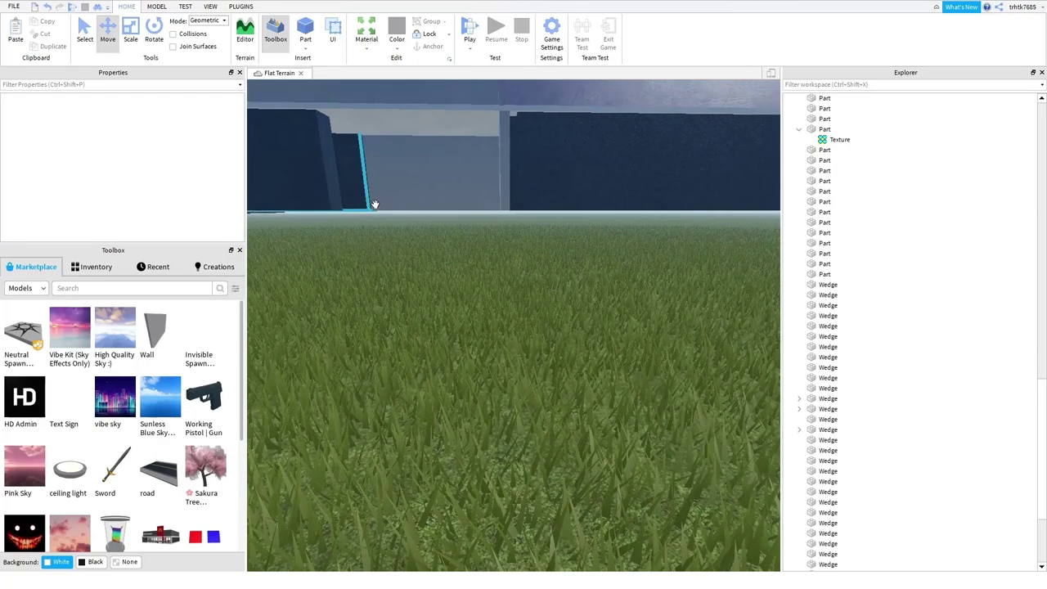
{"action": "left_click", "coordinate": [282, 166]}
{"action": "middle_click_drag", "start_coordinate": [460, 235], "coordinate": [644, 199]}
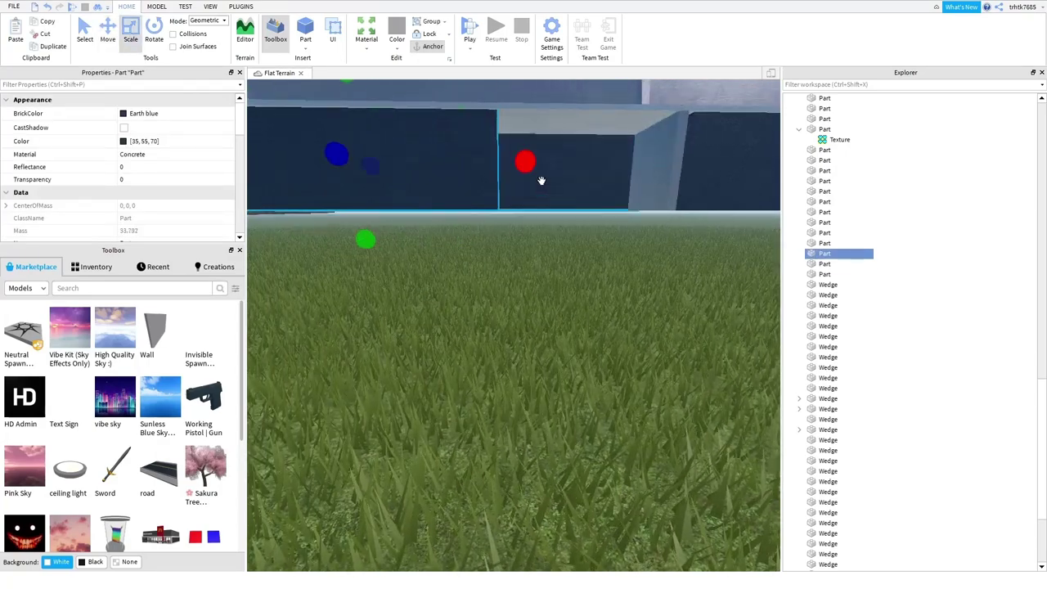
{"action": "left_click_drag", "start_coordinate": [538, 176], "coordinate": [706, 180]}
{"action": "left_click", "coordinate": [675, 316]}
- Select all parts of the extended desk outside the building and group them into one model
{"action": "key", "text": "s"}
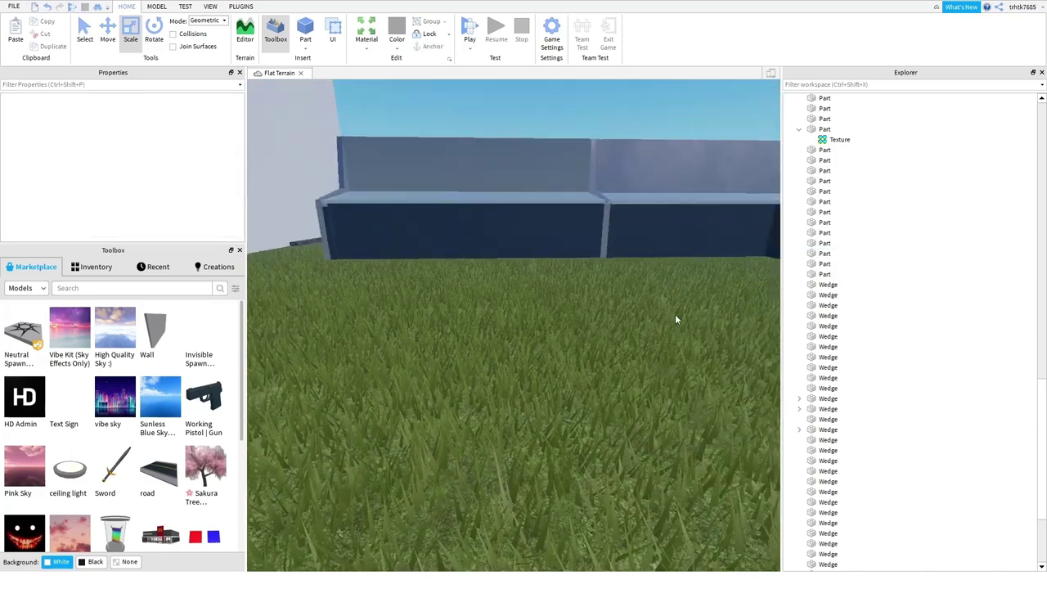
{"action": "key", "text": "s"}
{"action": "right_click_drag", "start_coordinate": [676, 316], "coordinate": [692, 333]}
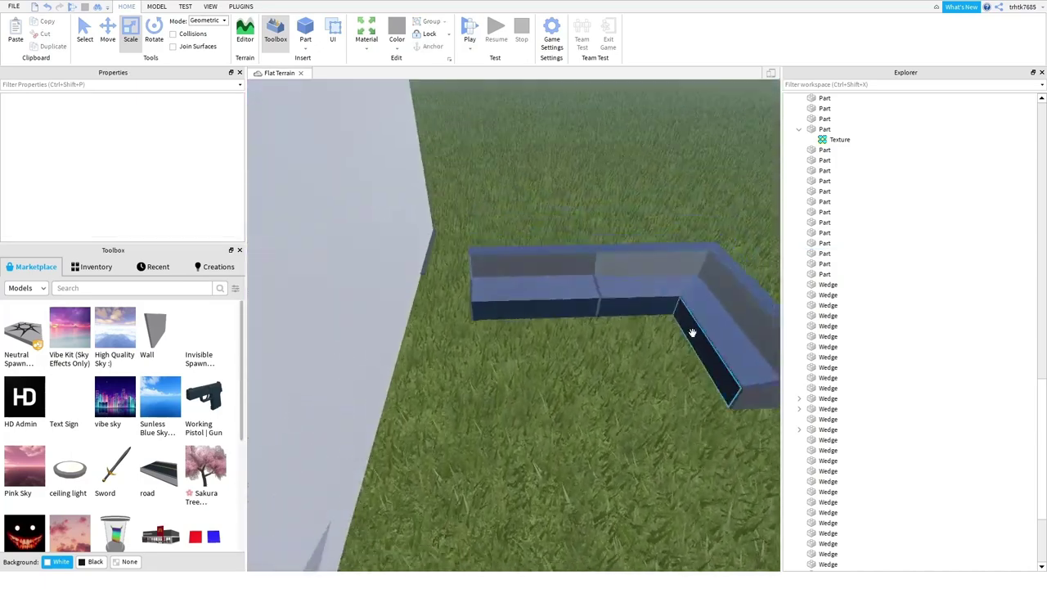
{"action": "scroll", "coordinate": [463, 227], "scroll_direction": "up", "scroll_amount": 2}
{"action": "left_click_drag", "start_coordinate": [600, 353], "coordinate": [607, 359]}
{"action": "left_click", "coordinate": [607, 359]}
{"action": "key", "text": "s"}
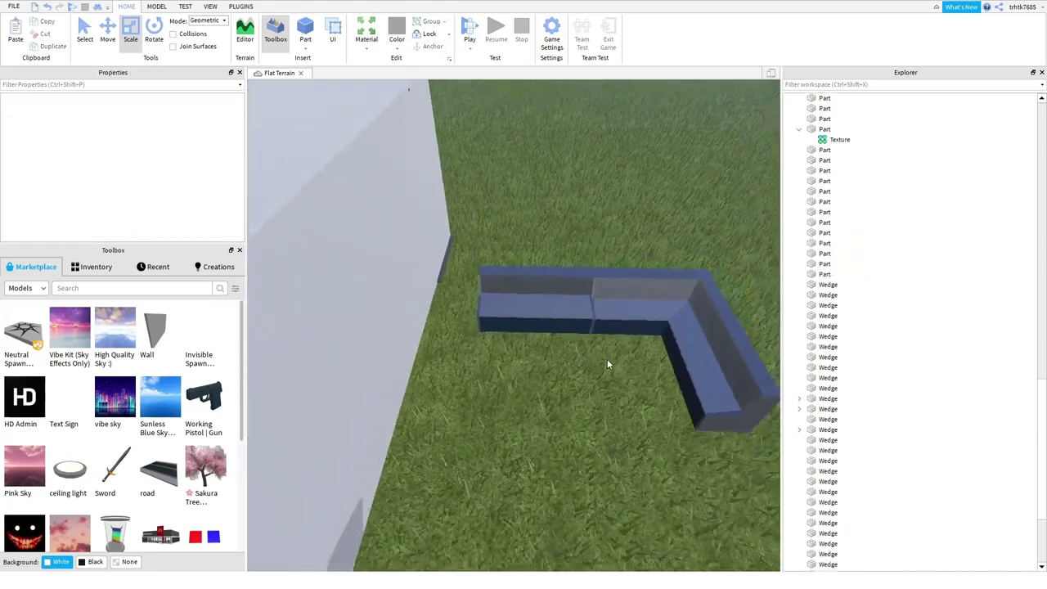
{"action": "key", "text": "d"}
{"action": "left_click_drag", "start_coordinate": [701, 448], "coordinate": [415, 268]}
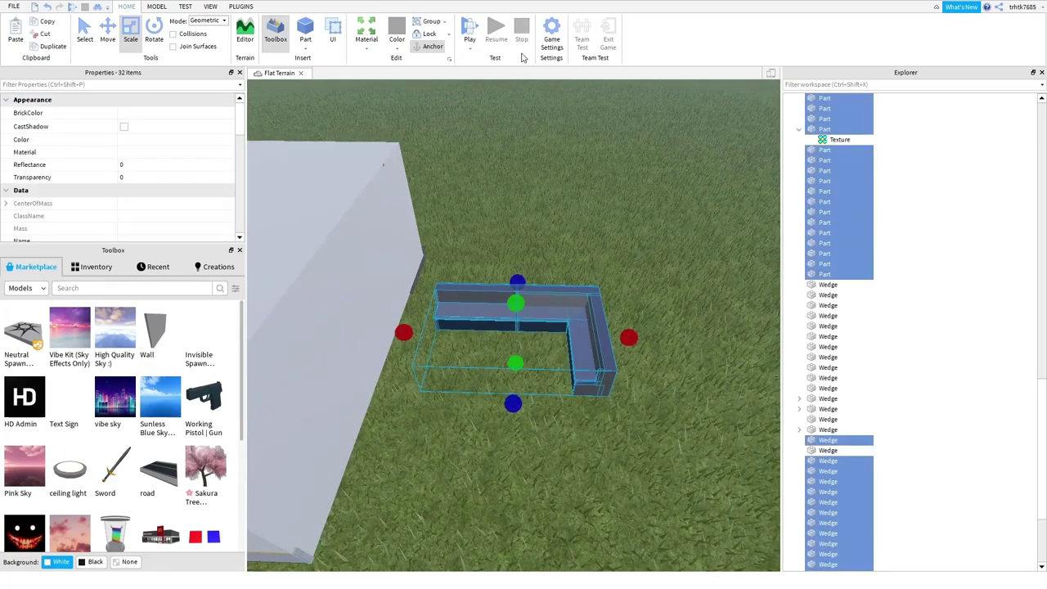
{"action": "key", "text": "ctrl+g"}
- Move the grouped desk along the red axis back into the building, against the room's wall
{"action": "left_click", "coordinate": [113, 31]}
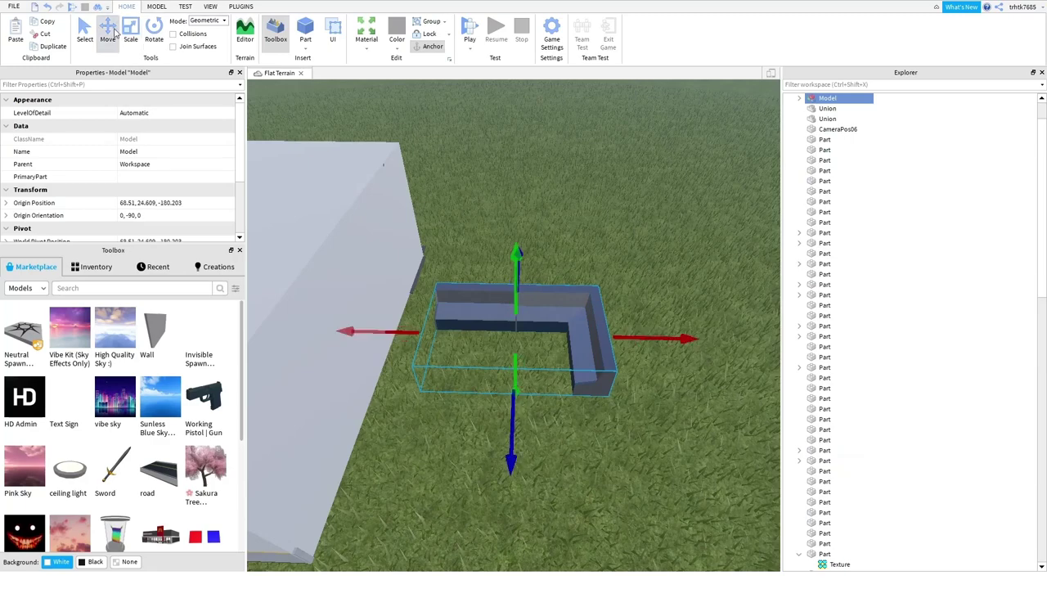
{"action": "left_click_drag", "start_coordinate": [639, 341], "coordinate": [612, 345]}
{"action": "scroll", "coordinate": [612, 343], "scroll_direction": "down", "scroll_amount": 6}
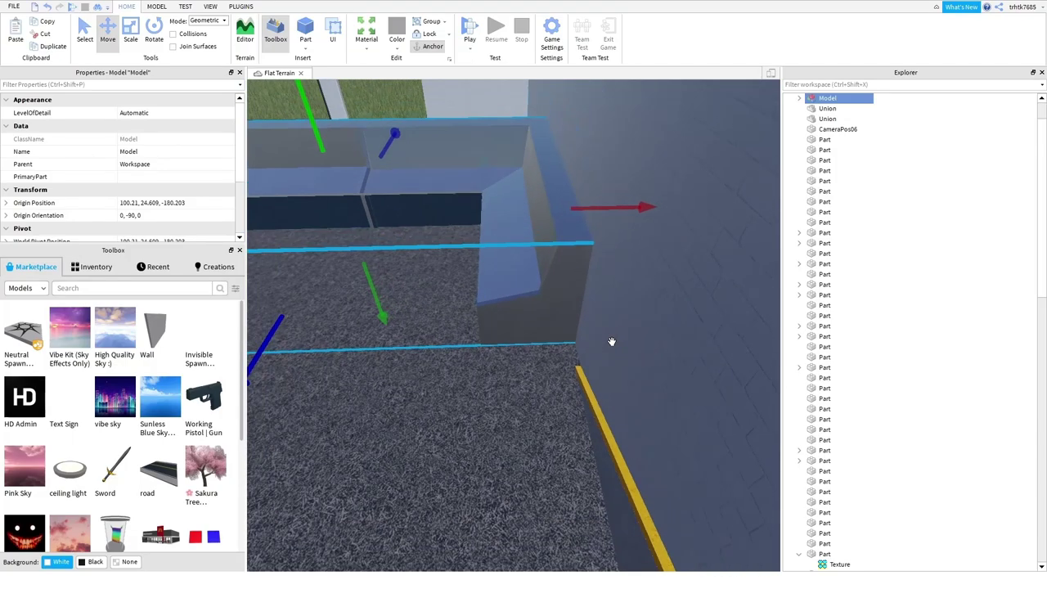
{"action": "left_click", "coordinate": [595, 325]}
- Examine the room's interior and the second corner desk at the opposite wall
{"action": "scroll", "coordinate": [598, 318], "scroll_direction": "up", "scroll_amount": 4}
{"action": "right_click_drag", "start_coordinate": [598, 317], "coordinate": [606, 320]}
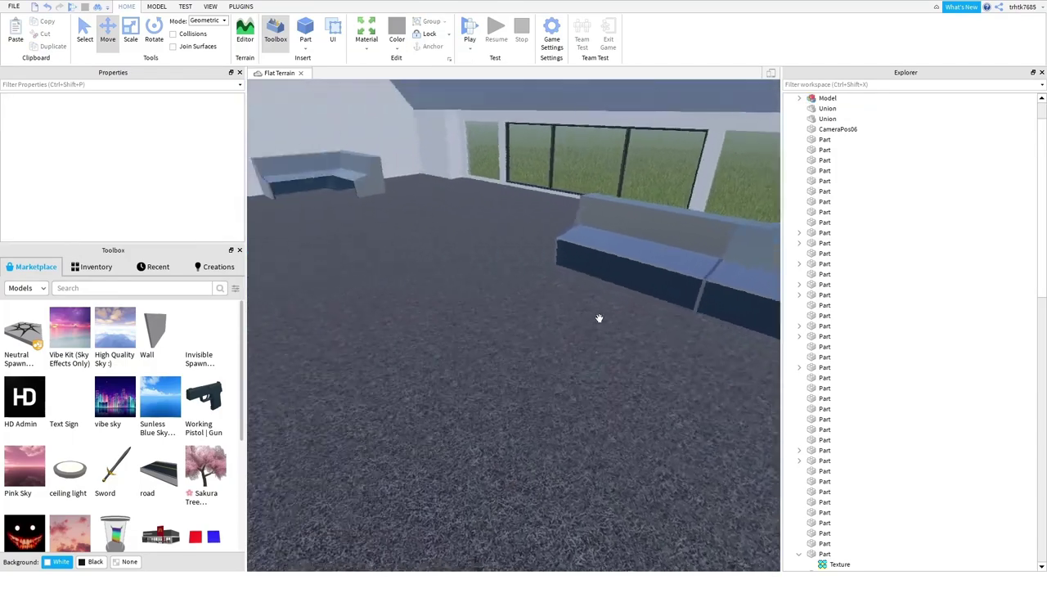
{"action": "key", "text": "w"}
{"action": "key", "text": "d"}
{"action": "right_click_drag", "start_coordinate": [666, 355], "coordinate": [576, 354]}
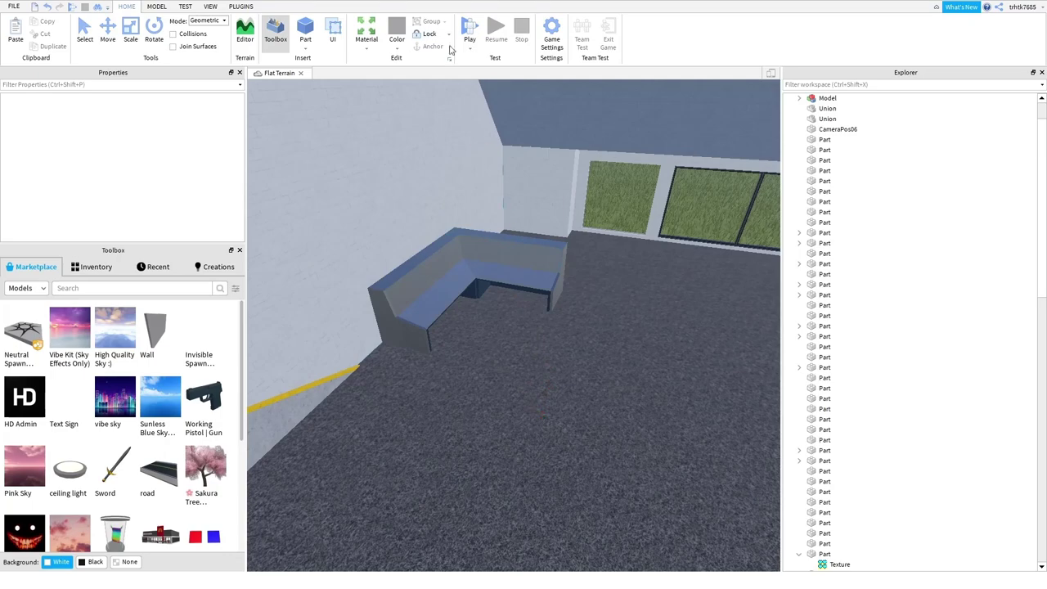
{"action": "right_click_drag", "start_coordinate": [554, 430], "coordinate": [556, 431]}
{"action": "scroll", "coordinate": [655, 478], "scroll_direction": "down", "scroll_amount": 2}
{"action": "scroll", "coordinate": [658, 473], "scroll_direction": "up", "scroll_amount": 2}
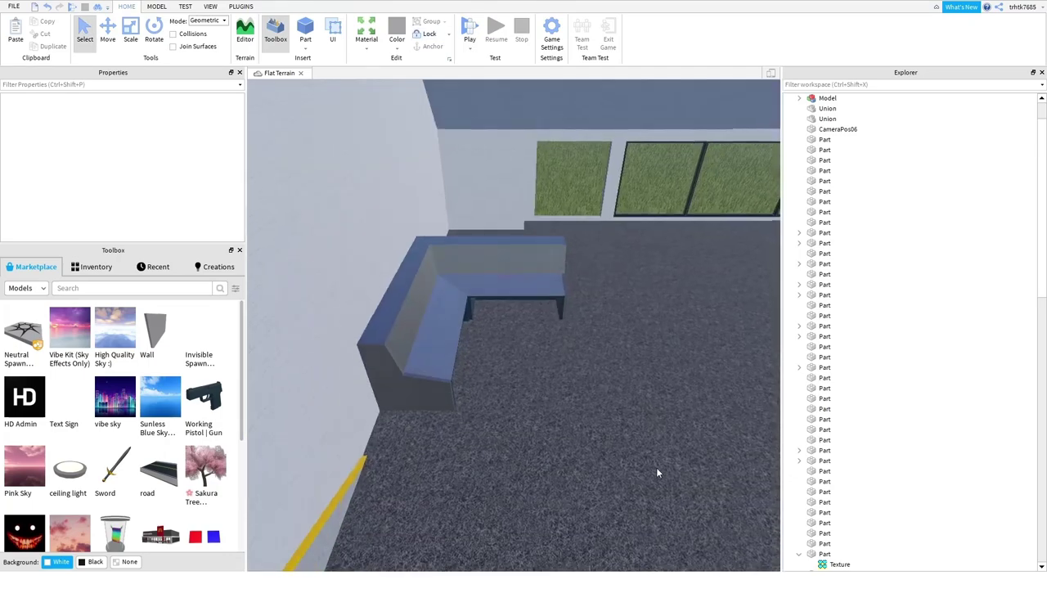
- Select only the second corner desk's parts and move them through the wall onto the grass outside
{"action": "left_click_drag", "start_coordinate": [509, 380], "coordinate": [389, 251]}
{"action": "right_click_drag", "start_coordinate": [493, 314], "coordinate": [585, 376]}
{"action": "left_click", "coordinate": [619, 417]}
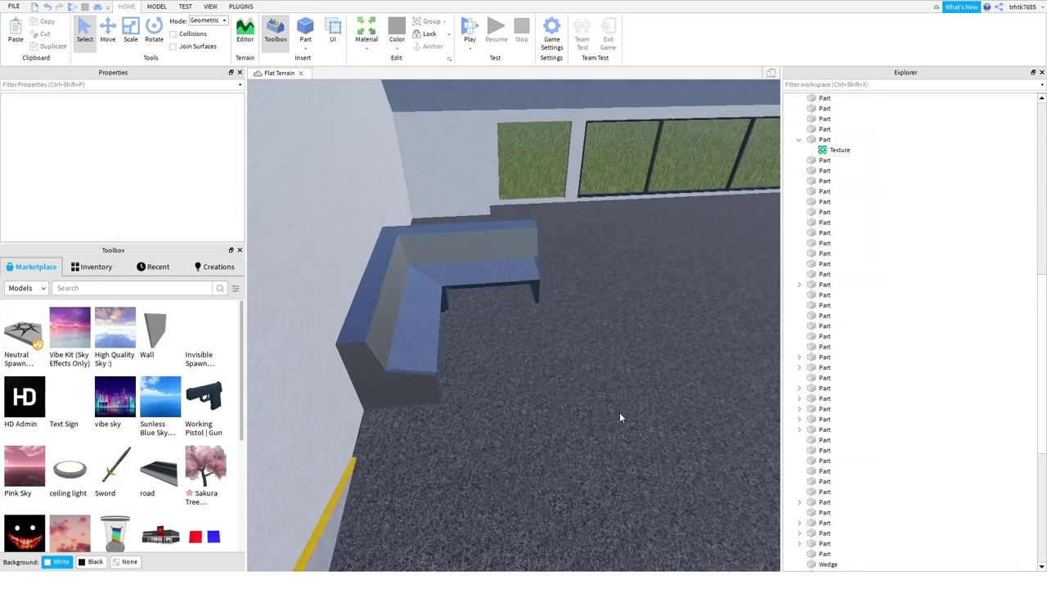
{"action": "left_click_drag", "start_coordinate": [670, 464], "coordinate": [320, 209]}
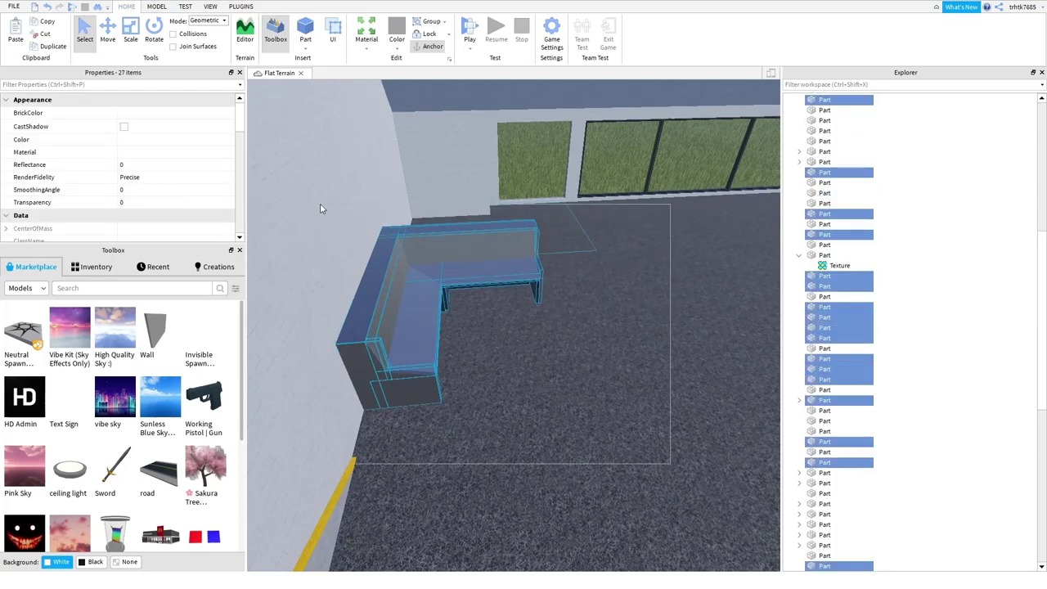
{"action": "left_click_drag", "start_coordinate": [635, 452], "coordinate": [345, 236]}
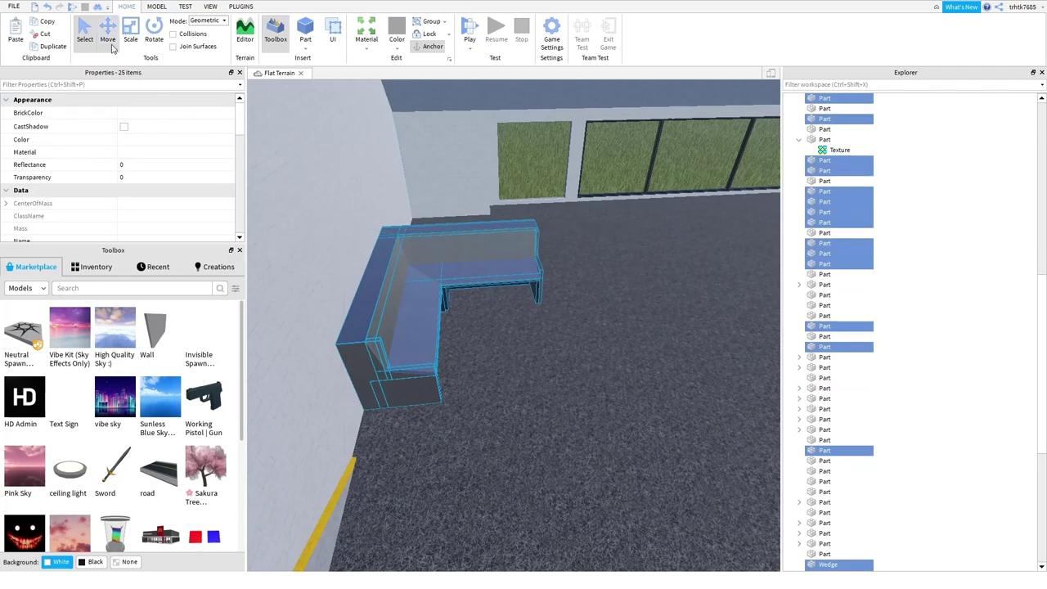
{"action": "left_click_drag", "start_coordinate": [624, 288], "coordinate": [440, 293]}
{"action": "key", "text": "a"}
{"action": "key", "text": "f"}
{"action": "left_click", "coordinate": [643, 477]}
- Duplicate the parts of the second desk's straight wing and move the copy outward to lengthen that wing
{"action": "key", "text": "d"}
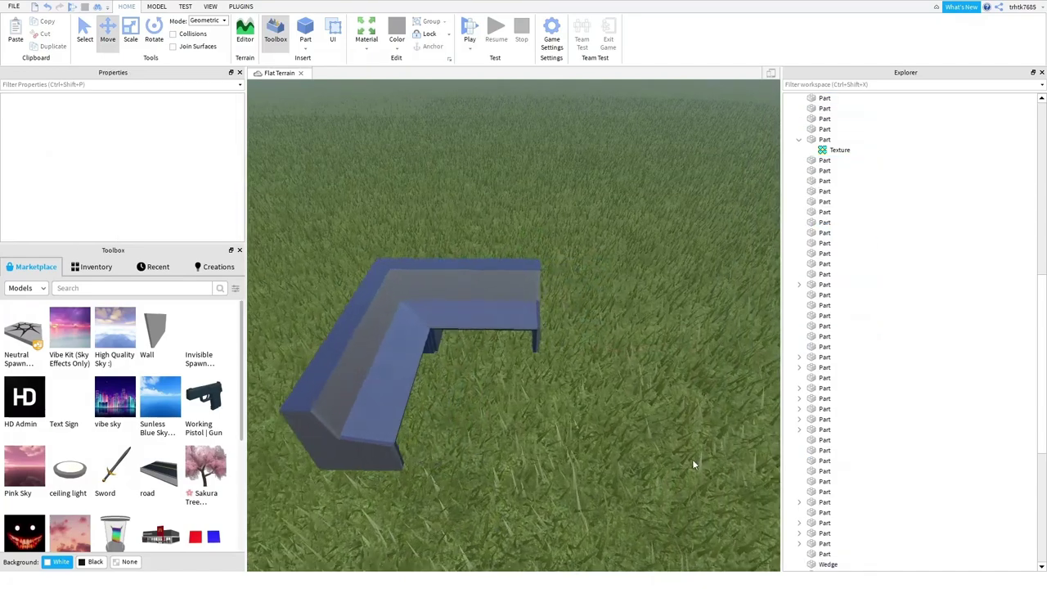
{"action": "left_click_drag", "start_coordinate": [692, 458], "coordinate": [446, 229]}
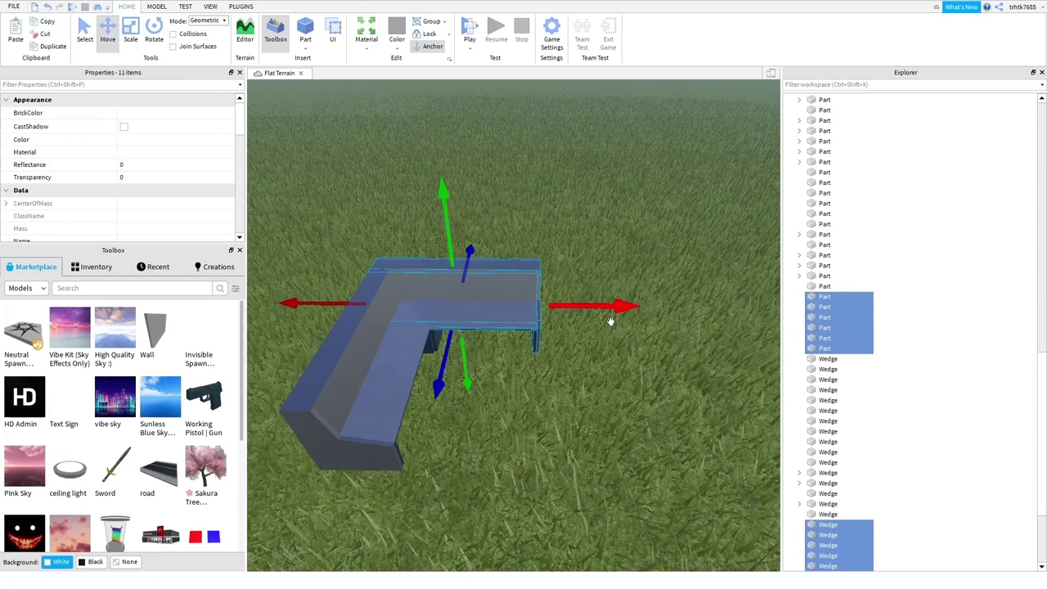
{"action": "right_click_drag", "start_coordinate": [609, 321], "coordinate": [633, 299]}
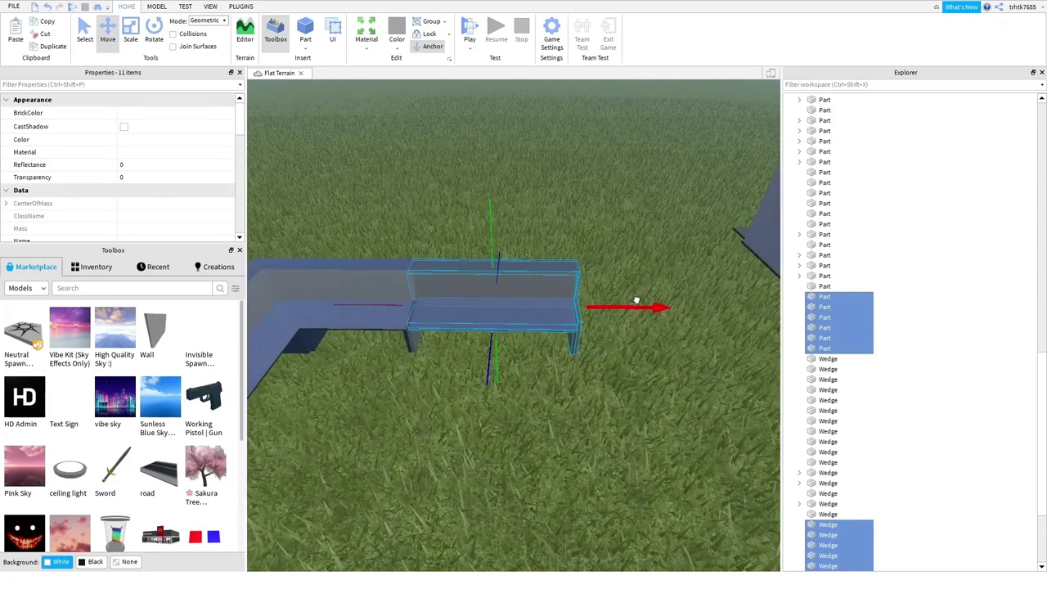
{"action": "left_click", "coordinate": [665, 396]}
- Move the Earth blue back panel under the second desk's lengthened wing forward, toward the desktop's front edge
{"action": "key", "text": "w"}
{"action": "right_click_drag", "start_coordinate": [665, 396], "coordinate": [601, 363]}
{"action": "right_click_drag", "start_coordinate": [309, 255], "coordinate": [263, 252]}
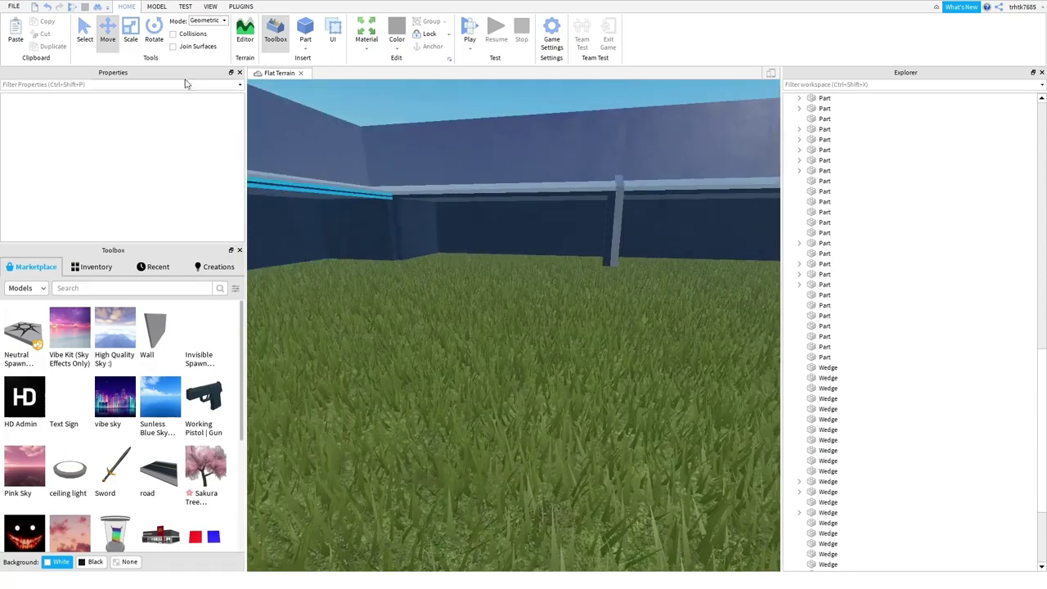
{"action": "left_click", "coordinate": [132, 35]}
{"action": "left_click", "coordinate": [479, 249]}
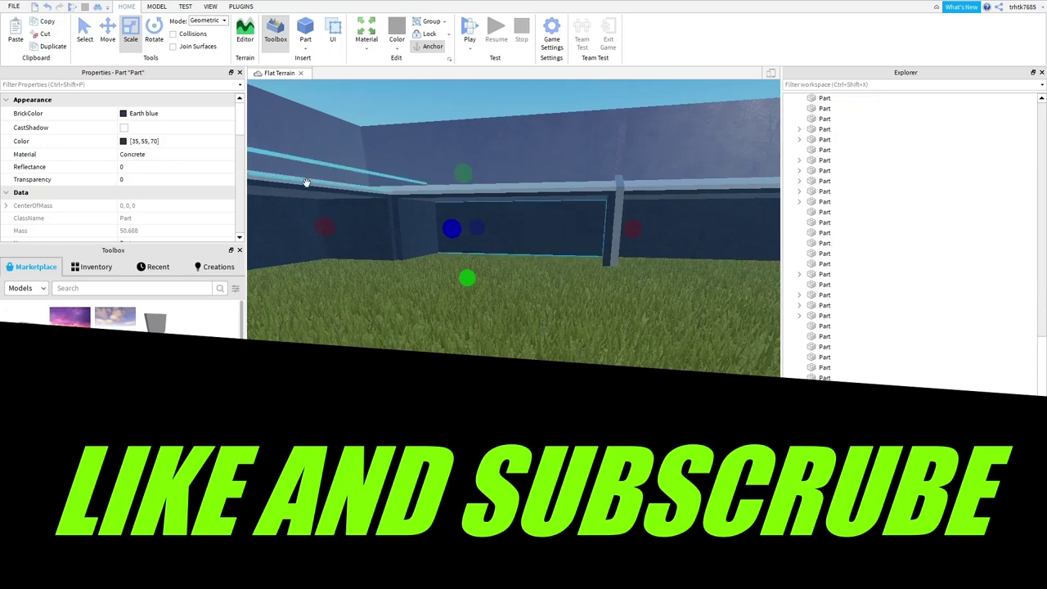
{"action": "key", "text": "ctrl+2"}
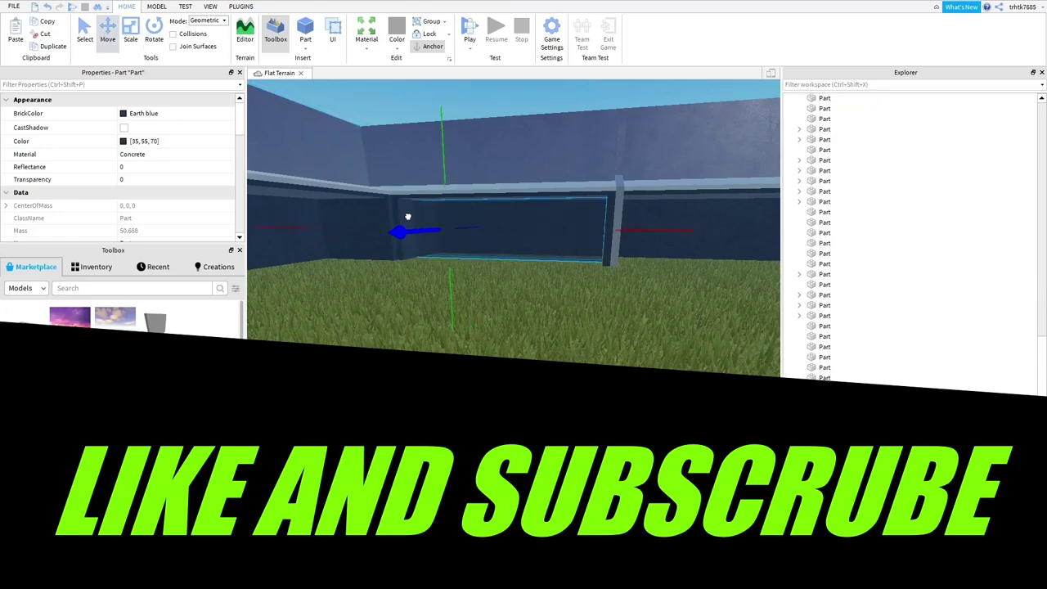
{"action": "mouse_move", "coordinate": [407, 217]}
{"action": "left_mouse_down"}
{"action": "mouse_move", "coordinate": [382, 201]}
{"action": "mouse_move", "coordinate": [389, 207]}
{"action": "left_mouse_up"}
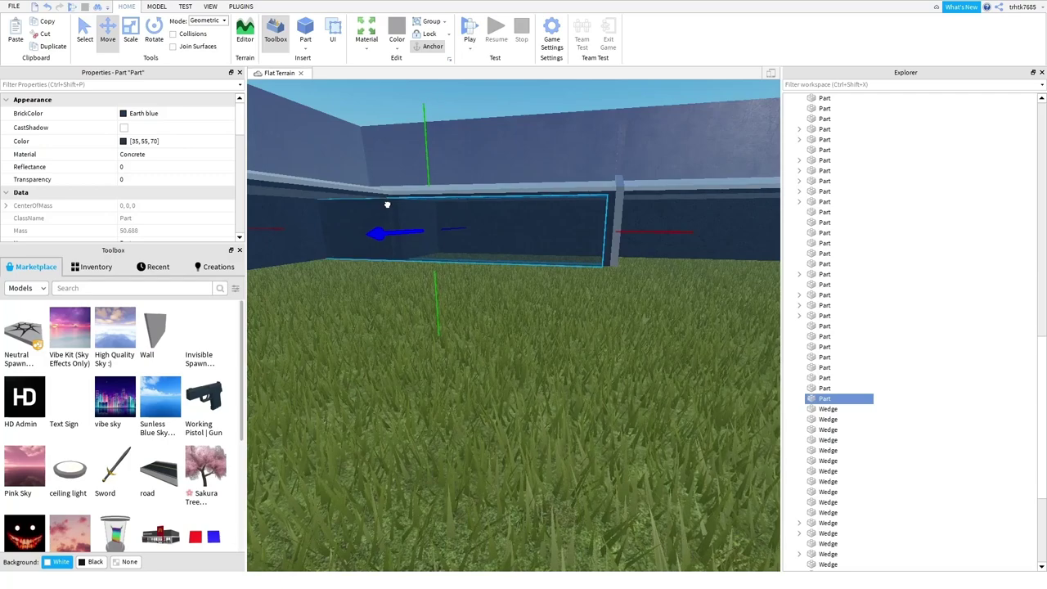
- Scale the moved panel lengthwise along the extended wing to the leg at its far end
{"action": "left_click", "coordinate": [504, 336]}
{"action": "right_click_drag", "start_coordinate": [504, 336], "coordinate": [471, 335]}
{"action": "left_click", "coordinate": [471, 335]}
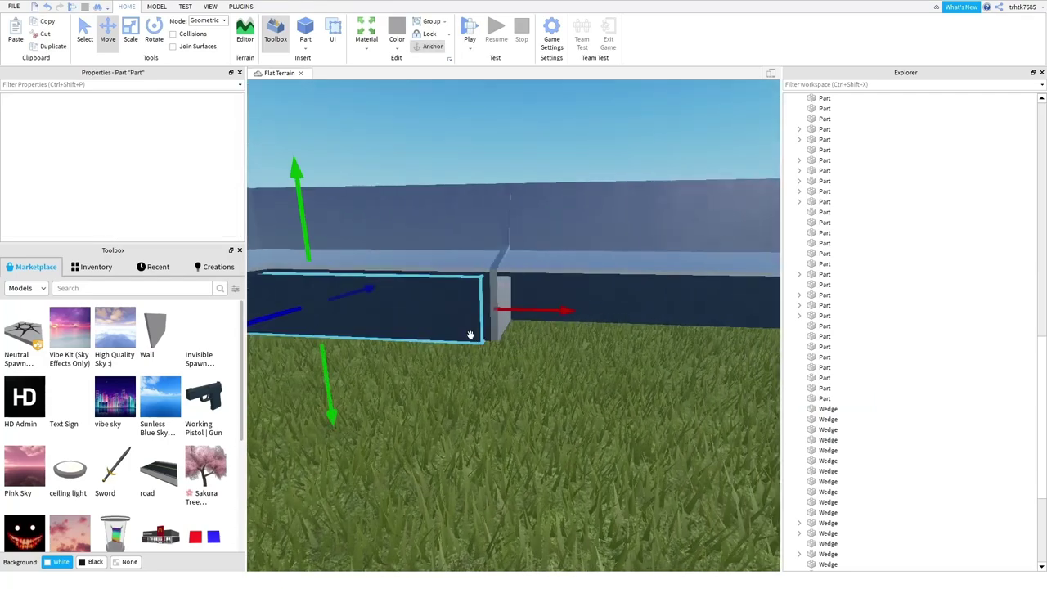
{"action": "left_click", "coordinate": [131, 33]}
{"action": "left_click_drag", "start_coordinate": [513, 316], "coordinate": [550, 328]}
{"action": "key", "text": "d"}
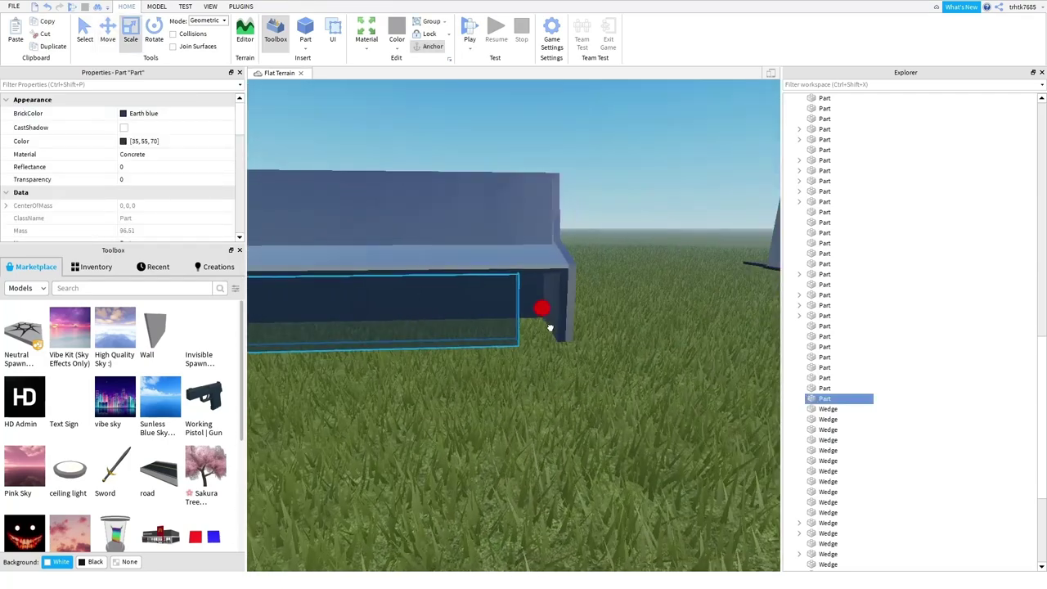
- Scale the long panel's front face inward so it sits back beneath the desktop's edge
{"action": "right_click_drag", "start_coordinate": [556, 393], "coordinate": [556, 393]}
{"action": "key", "text": "w"}
{"action": "right_click_drag", "start_coordinate": [508, 340], "coordinate": [505, 338]}
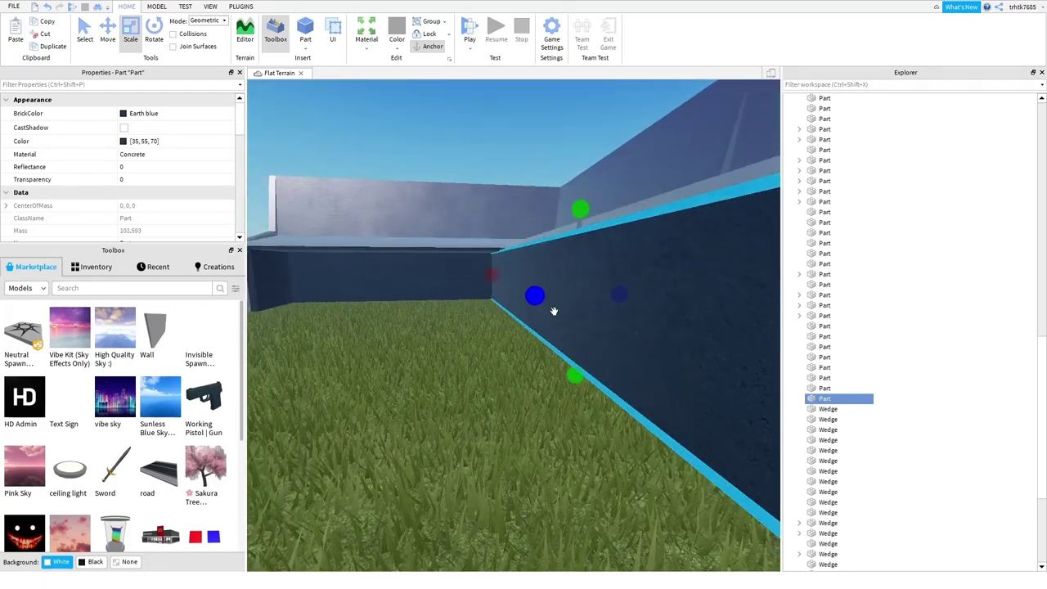
{"action": "left_click_drag", "start_coordinate": [536, 296], "coordinate": [548, 301]}
{"action": "key", "text": "d"}
{"action": "right_click_drag", "start_coordinate": [563, 332], "coordinate": [563, 332]}
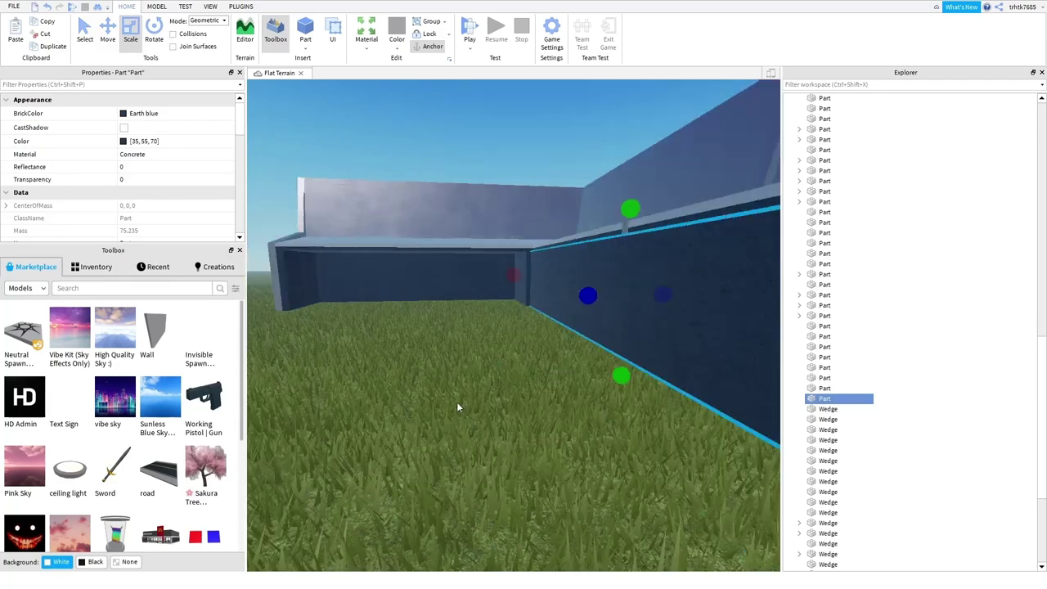
- Duplicate the Earth blue back panel under the second desk's short wing and move the copy forward to the desktop's front edge
{"action": "left_click", "coordinate": [456, 402]}
{"action": "right_click_drag", "start_coordinate": [454, 397], "coordinate": [455, 397]}
{"action": "key", "text": "e"}
{"action": "left_click", "coordinate": [551, 384]}
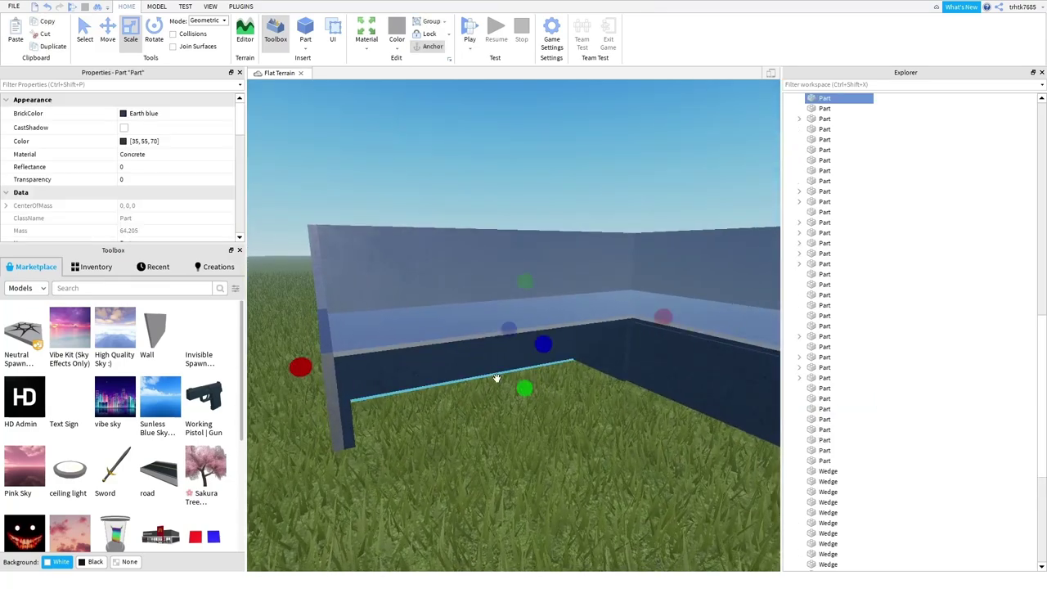
{"action": "left_click", "coordinate": [107, 32]}
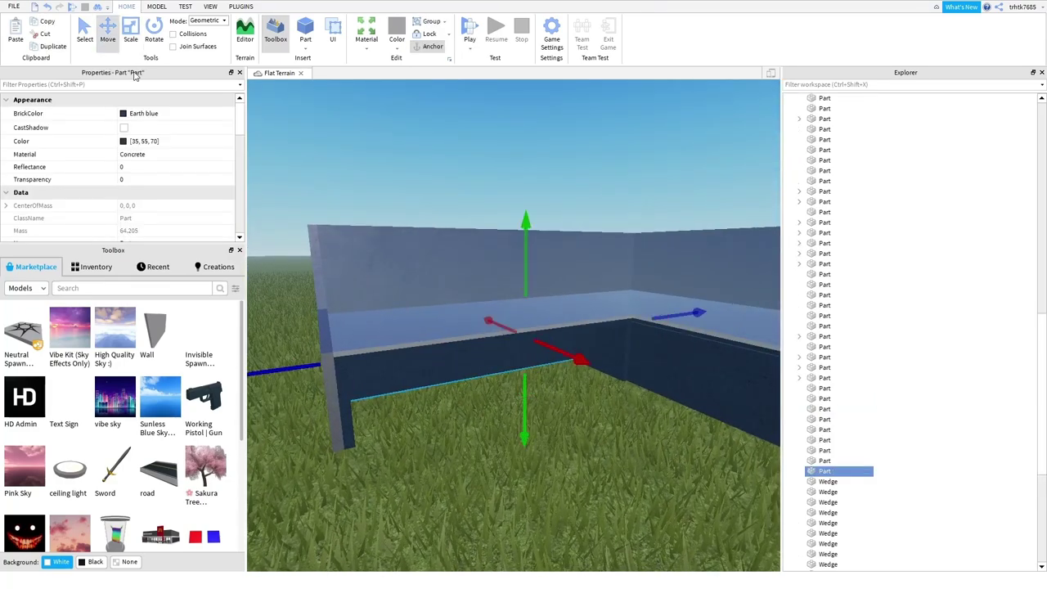
{"action": "left_click_drag", "start_coordinate": [584, 358], "coordinate": [634, 392]}
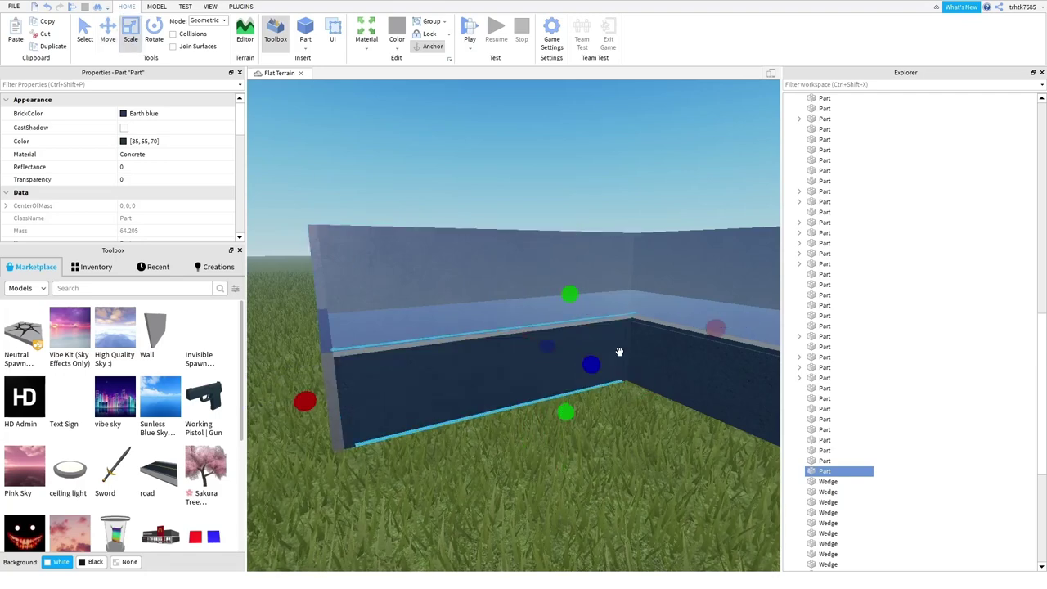
{"action": "left_click", "coordinate": [608, 467]}
- Select all parts of the second desk and move it lengthwise, farther away from the building
{"action": "scroll", "coordinate": [609, 480], "scroll_direction": "up", "scroll_amount": 5}
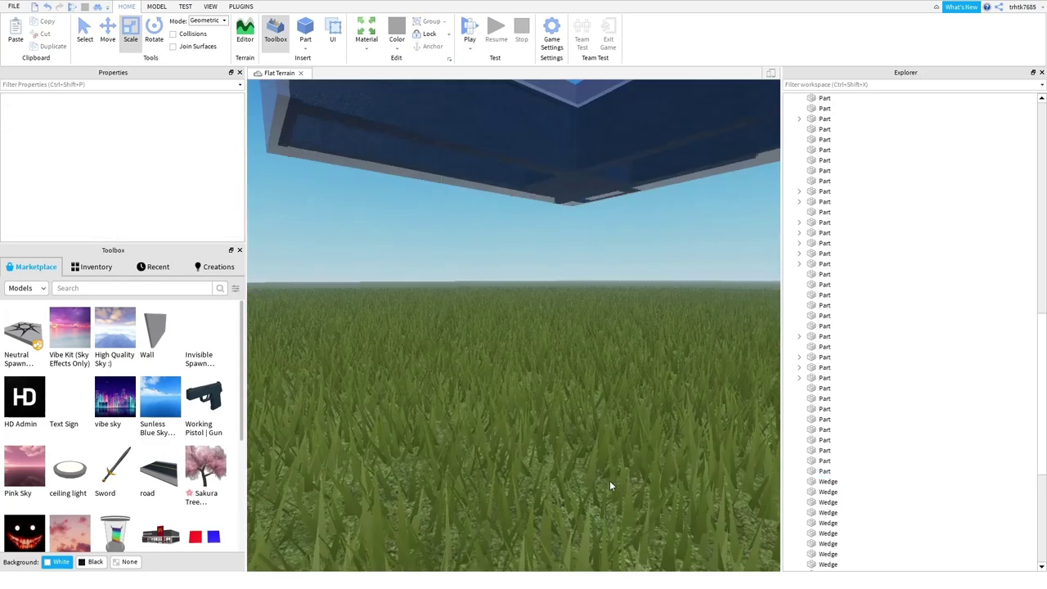
{"action": "right_click_drag", "start_coordinate": [572, 476], "coordinate": [604, 471]}
{"action": "key", "text": "w"}
{"action": "key", "text": "w"}
{"action": "key", "text": "e"}
{"action": "scroll", "coordinate": [578, 471], "scroll_direction": "down", "scroll_amount": 5}
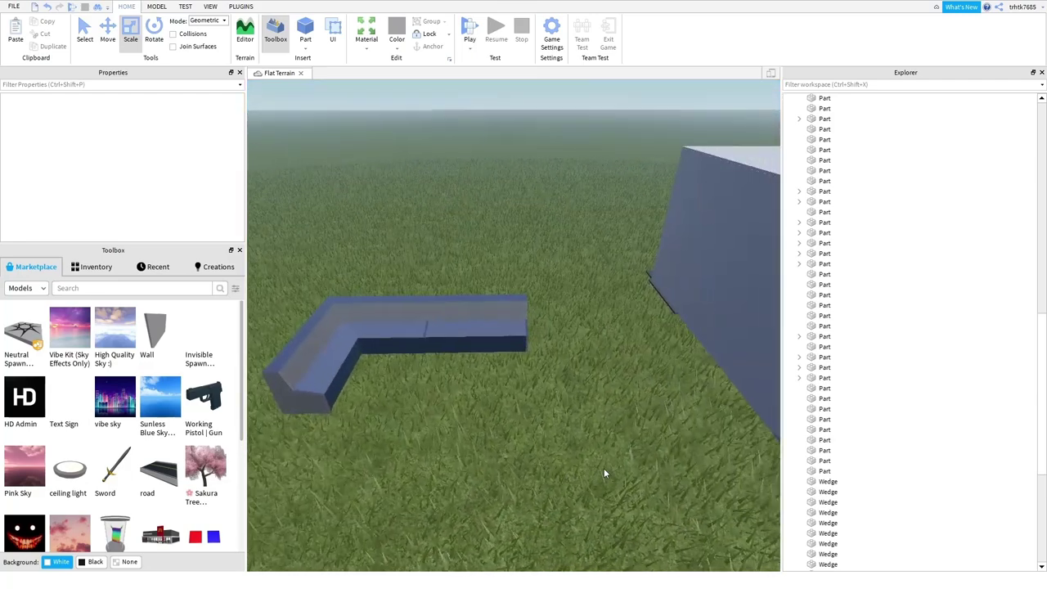
{"action": "left_click_drag", "start_coordinate": [603, 463], "coordinate": [439, 263]}
{"action": "key", "text": "a"}
{"action": "left_click_drag", "start_coordinate": [618, 486], "coordinate": [272, 234]}
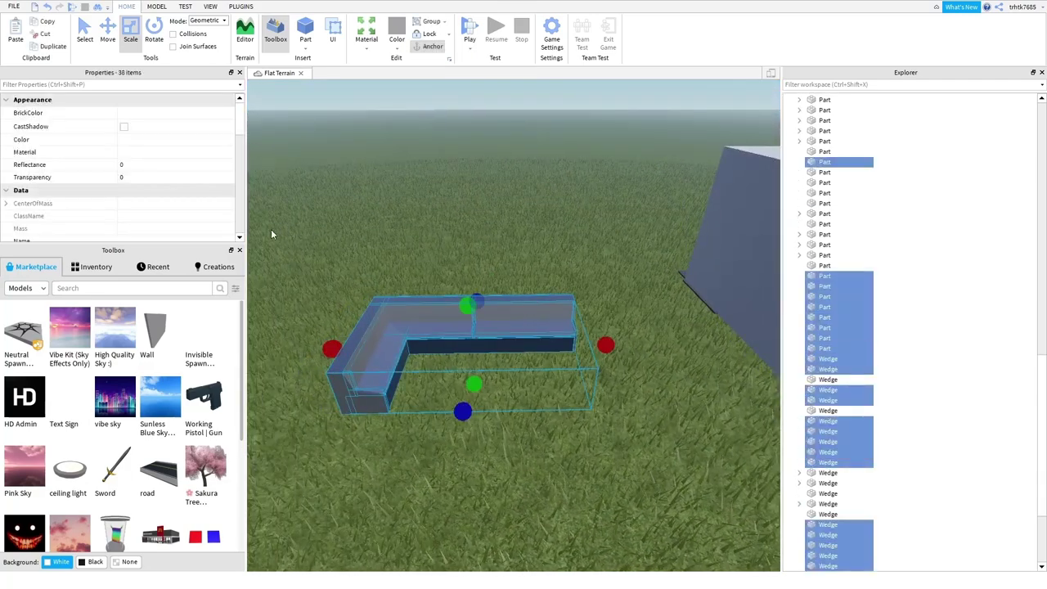
{"action": "left_click", "coordinate": [105, 29]}
{"action": "key", "text": "a"}
{"action": "left_click_drag", "start_coordinate": [642, 358], "coordinate": [550, 353]}
{"action": "left_click", "coordinate": [592, 428]}
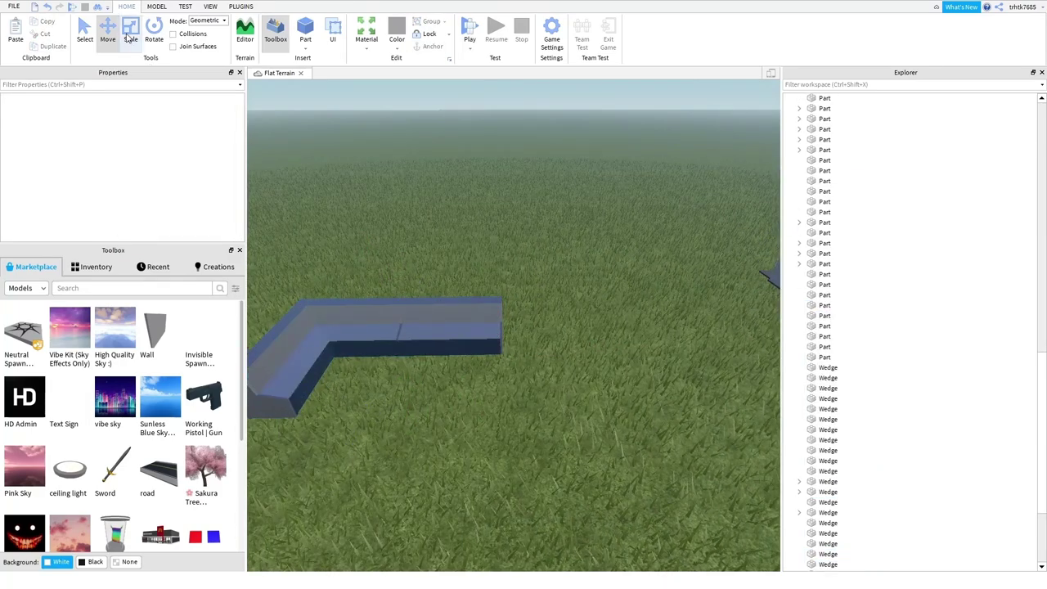
- Duplicate the end section of the second desk's straight wing and move the copy outward to extend the wing
{"action": "left_click_drag", "start_coordinate": [441, 301], "coordinate": [417, 270]}
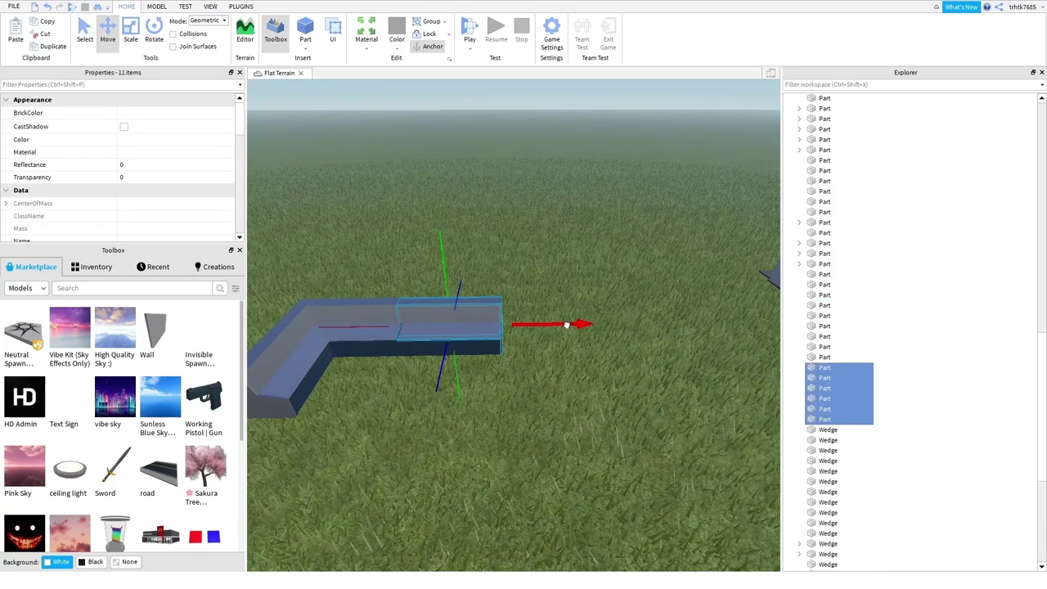
{"action": "left_click_drag", "start_coordinate": [566, 325], "coordinate": [613, 324]}
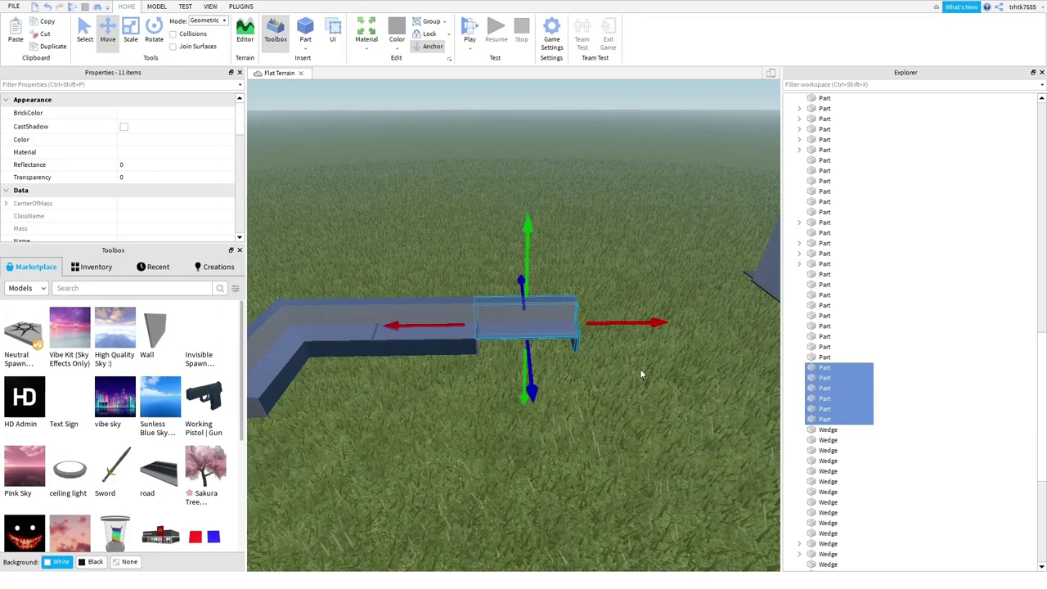
{"action": "left_click", "coordinate": [641, 374]}
- Scale the Earth blue front panel lengthwise under the added section to the leg at its far end
{"action": "right_click_drag", "start_coordinate": [641, 374], "coordinate": [588, 405]}
{"action": "key", "text": "w"}
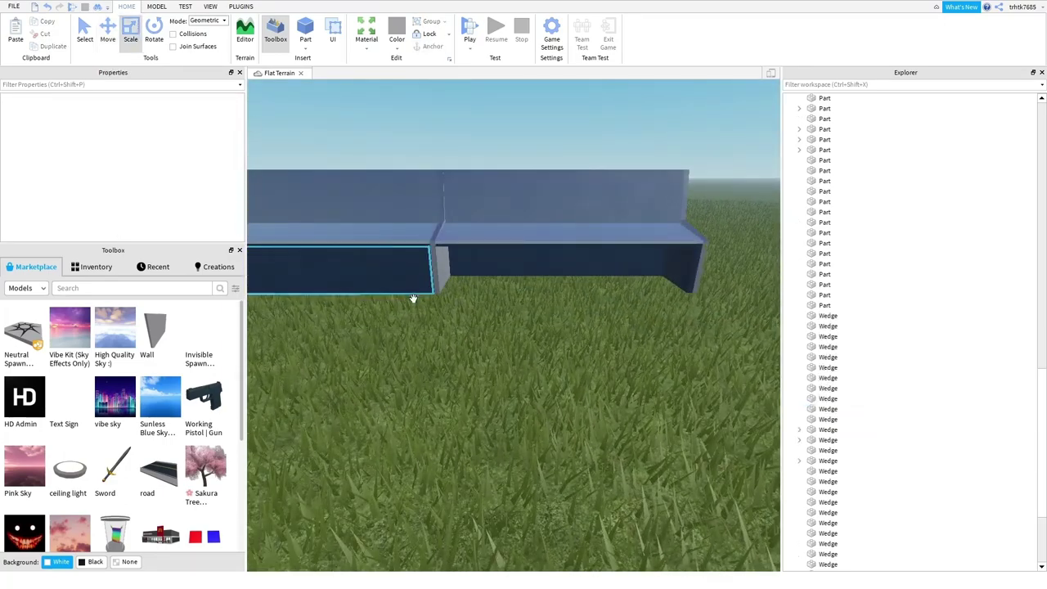
{"action": "left_click", "coordinate": [413, 299]}
{"action": "left_click_drag", "start_coordinate": [461, 271], "coordinate": [731, 282]}
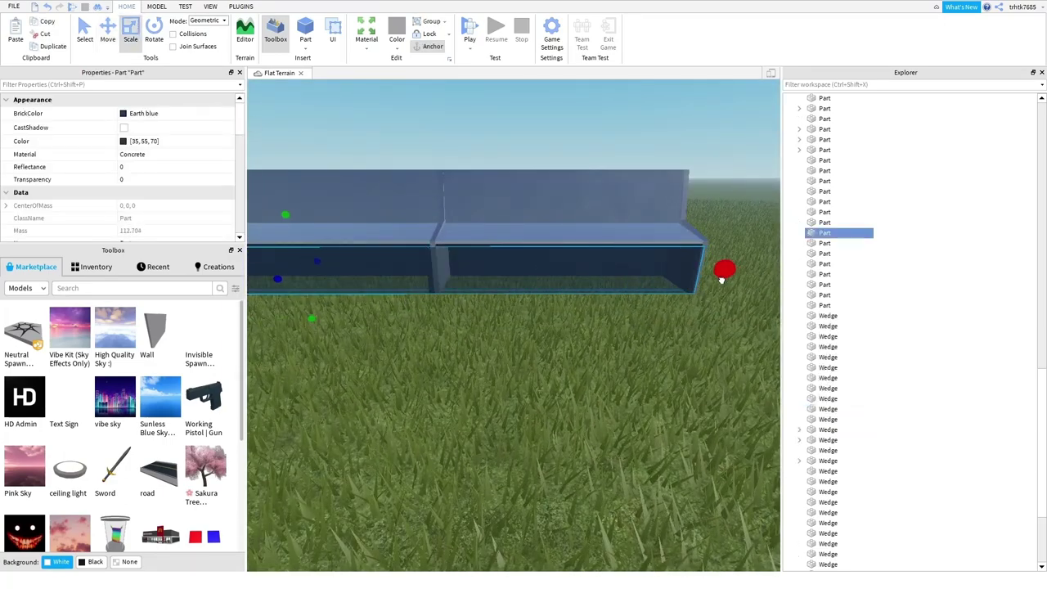
{"action": "left_click", "coordinate": [657, 377]}
- Move the whole lengthened desk into the control room to check its fit beside the first desk, and return it outside
{"action": "key", "text": "s"}
{"action": "right_click_drag", "start_coordinate": [658, 376], "coordinate": [655, 379]}
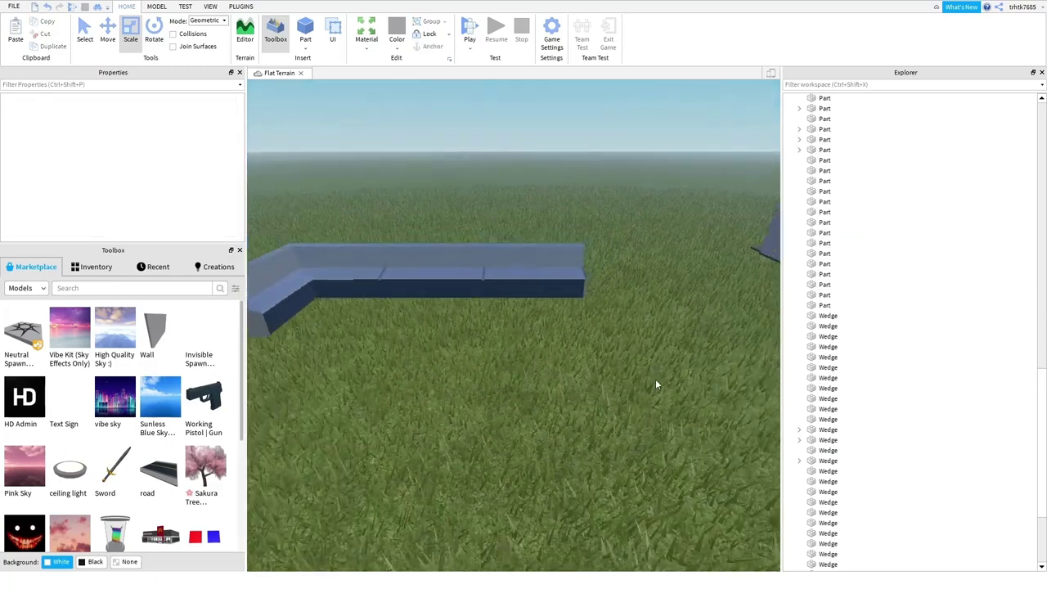
{"action": "left_click_drag", "start_coordinate": [645, 404], "coordinate": [278, 237]}
{"action": "left_click", "coordinate": [107, 35]}
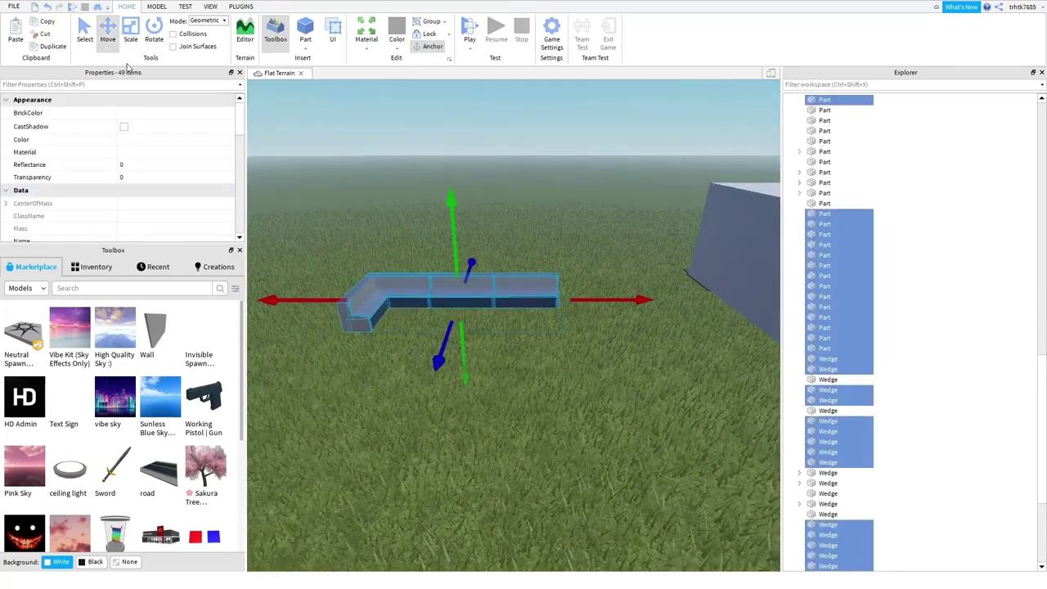
{"action": "left_click_drag", "start_coordinate": [620, 302], "coordinate": [810, 307]}
{"action": "key", "text": "d"}
{"action": "key", "text": "w"}
{"action": "key", "text": "s"}
{"action": "key", "text": "s"}
{"action": "right_click_drag", "start_coordinate": [743, 261], "coordinate": [743, 262]}
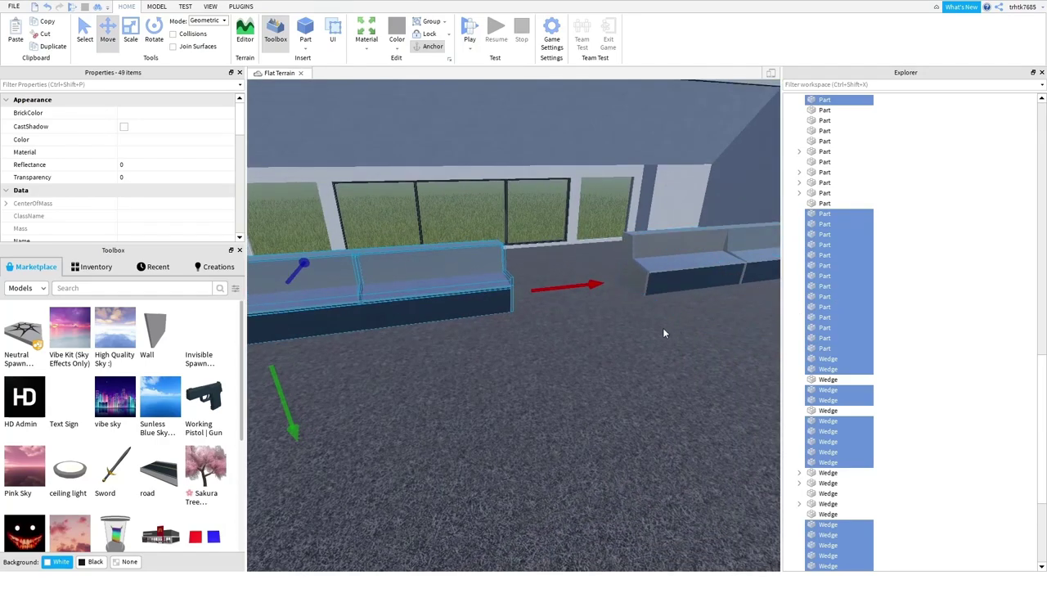
{"action": "key", "text": "a"}
{"action": "left_click_drag", "start_coordinate": [596, 288], "coordinate": [561, 299]}
- Duplicate the straight wing's end section and move the copy outward, leaving a gap between it and the second desk
{"action": "key", "text": "s"}
{"action": "key", "text": "a"}
{"action": "left_click_drag", "start_coordinate": [581, 371], "coordinate": [481, 260]}
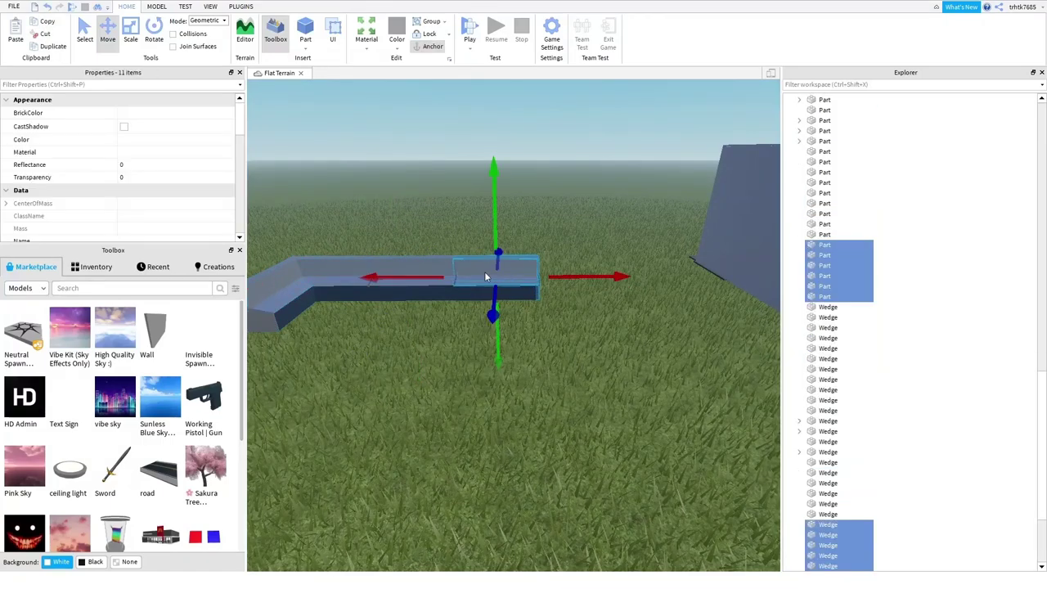
{"action": "left_click_drag", "start_coordinate": [559, 276], "coordinate": [670, 276]}
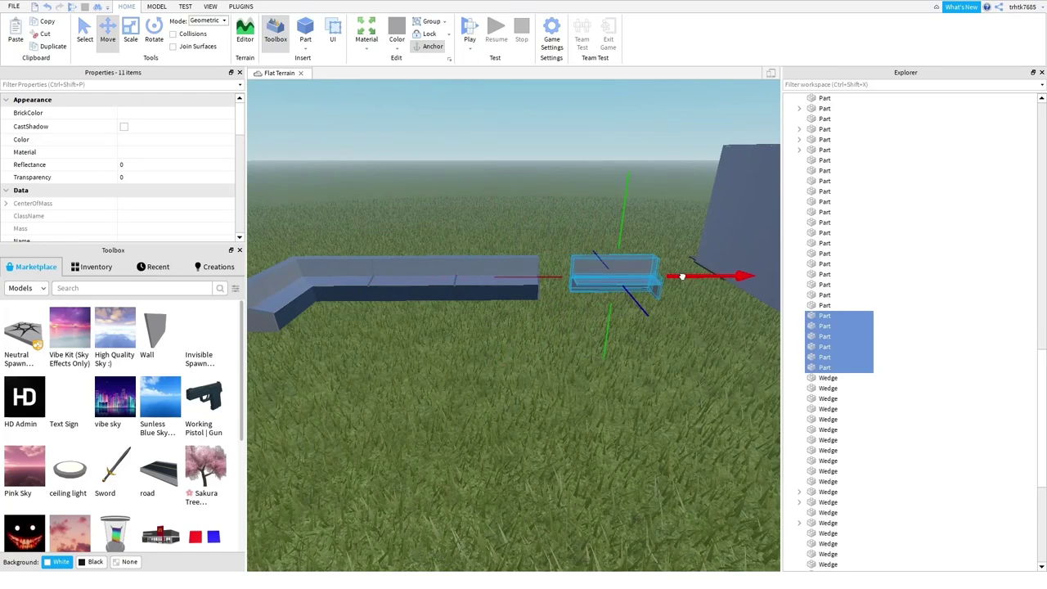
{"action": "left_click", "coordinate": [520, 377]}
- Duplicate the long Earth blue front panel and move the copy lengthwise to the far leg of the detached section
{"action": "left_click", "coordinate": [518, 314]}
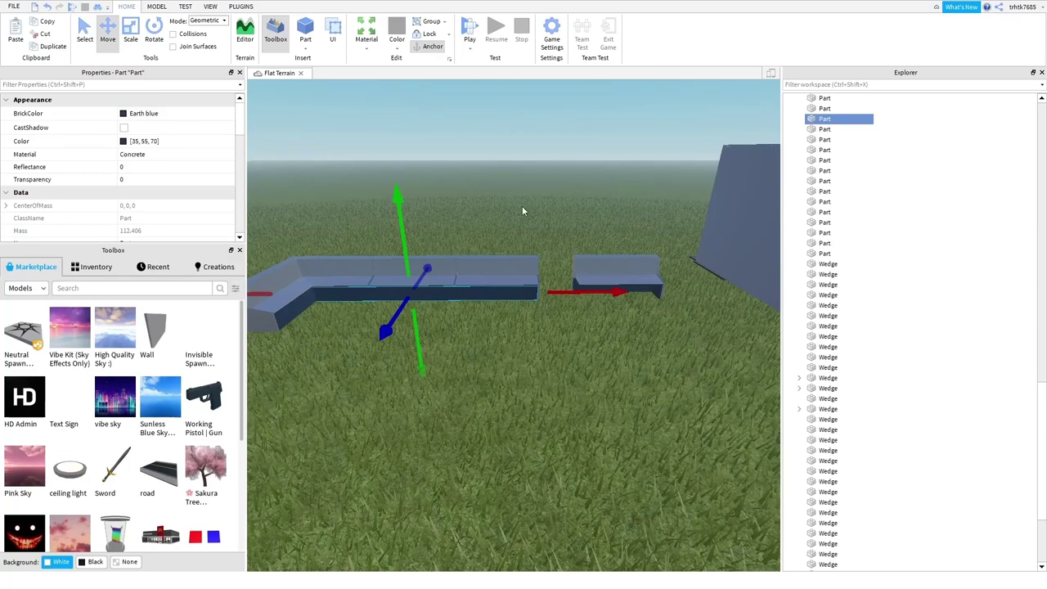
{"action": "key", "text": "ctrl+d"}
{"action": "right_click_drag", "start_coordinate": [619, 338], "coordinate": [619, 334]}
{"action": "key", "text": "w"}
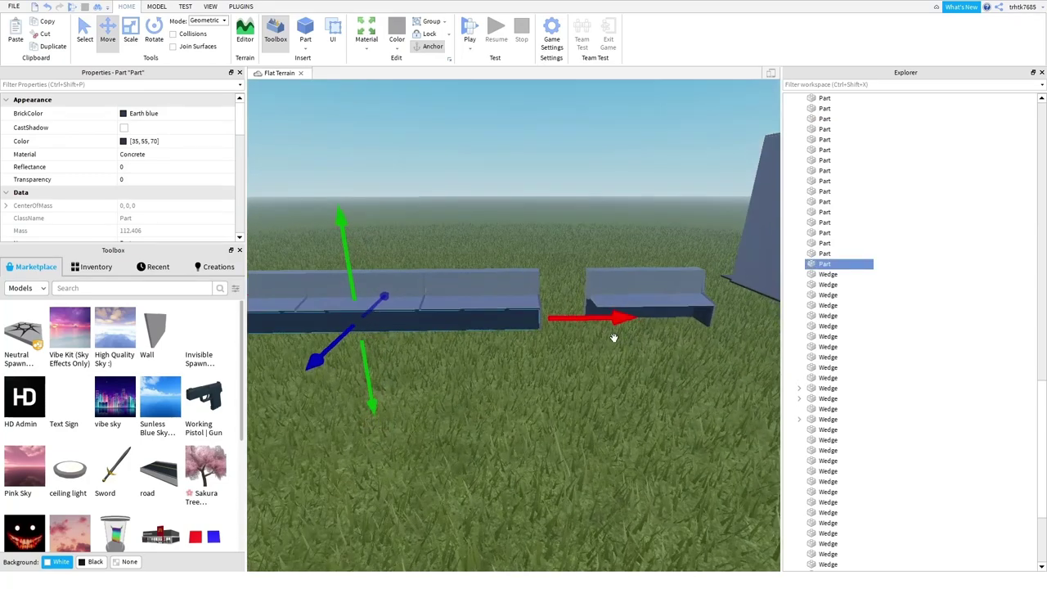
{"action": "key", "text": "d"}
{"action": "key", "text": "w"}
{"action": "left_click_drag", "start_coordinate": [615, 337], "coordinate": [587, 332]}
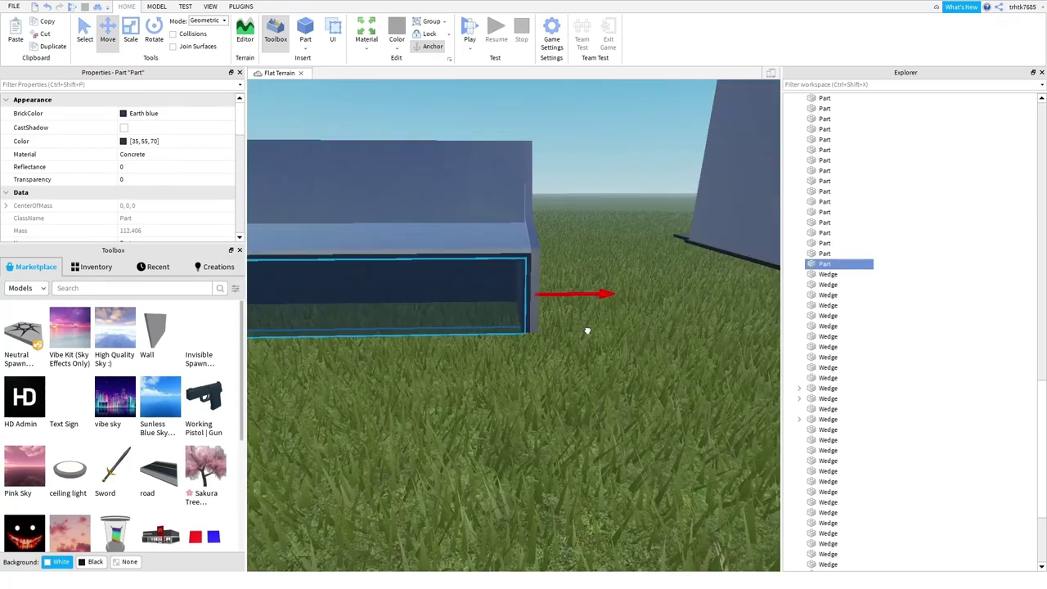
- Scale the copied front panel's inner end back so it spans only the detached section
{"action": "key", "text": "a"}
{"action": "key", "text": "s"}
{"action": "left_click", "coordinate": [131, 35]}
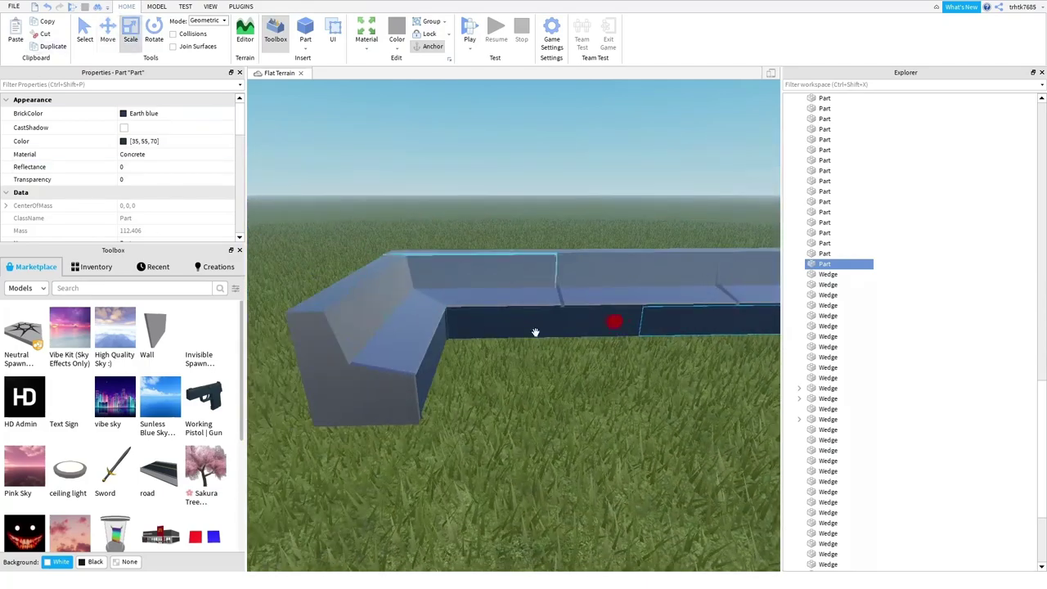
{"action": "key", "text": "d"}
{"action": "left_click_drag", "start_coordinate": [620, 347], "coordinate": [579, 344]}
{"action": "key", "text": "w"}
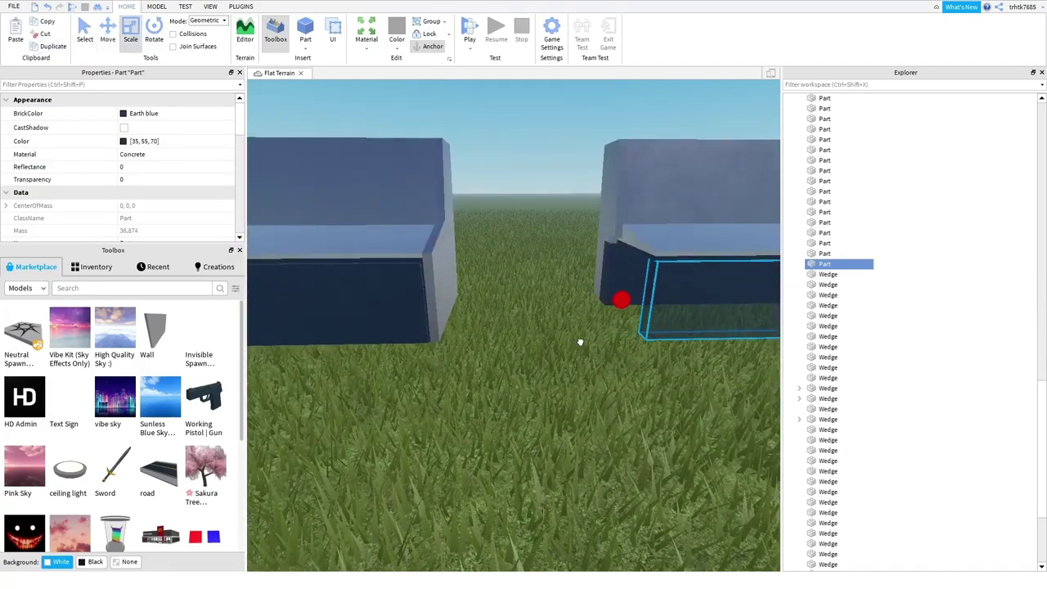
{"action": "left_click", "coordinate": [578, 340]}
- Duplicate the small Earth blue side panel beneath the detached section and move the copy to close its open end
{"action": "key", "text": "a"}
{"action": "key", "text": "d"}
{"action": "right_click_drag", "start_coordinate": [393, 247], "coordinate": [352, 221]}
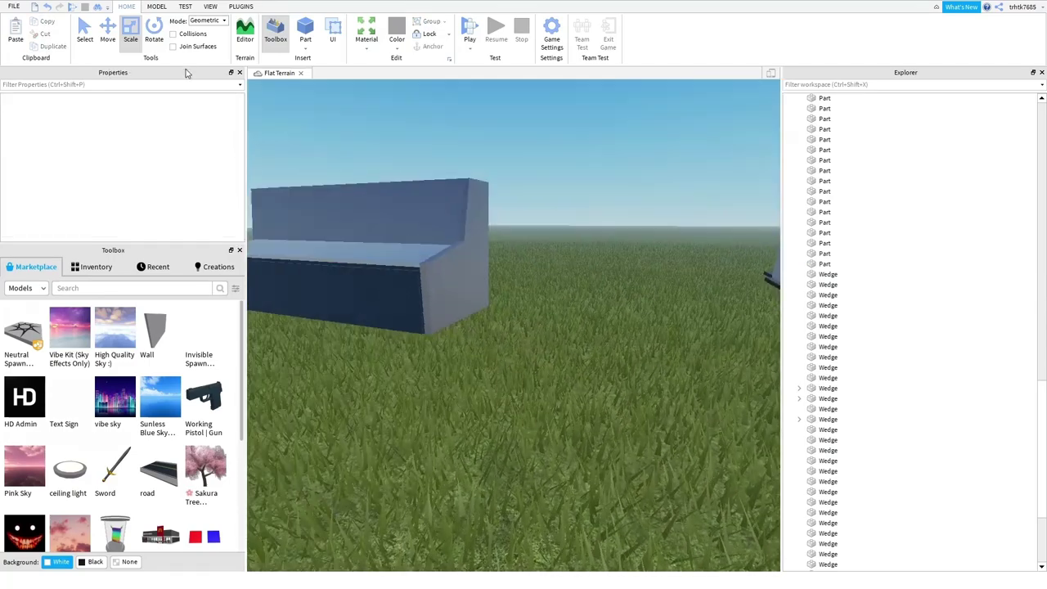
{"action": "key", "text": "w"}
{"action": "left_click", "coordinate": [113, 33]}
{"action": "key", "text": "w"}
{"action": "right_click_drag", "start_coordinate": [502, 329], "coordinate": [515, 304]}
{"action": "key", "text": "s"}
{"action": "right_click_drag", "start_coordinate": [638, 217], "coordinate": [553, 355]}
{"action": "left_click", "coordinate": [580, 207]}
{"action": "key", "text": "s"}
{"action": "key", "text": "d"}
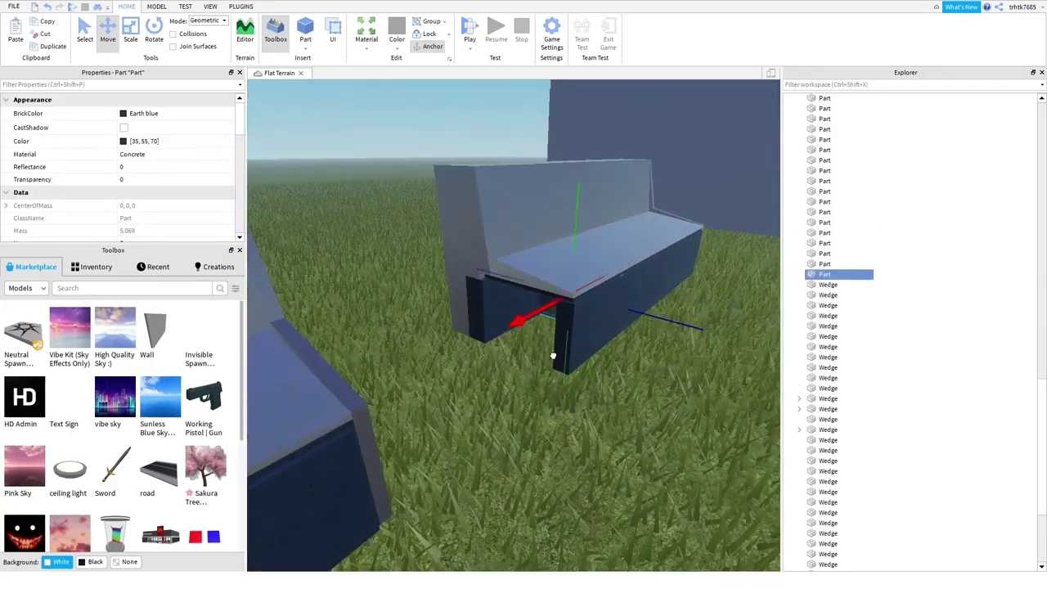
{"action": "scroll", "coordinate": [553, 356], "scroll_direction": "up", "scroll_amount": 5}
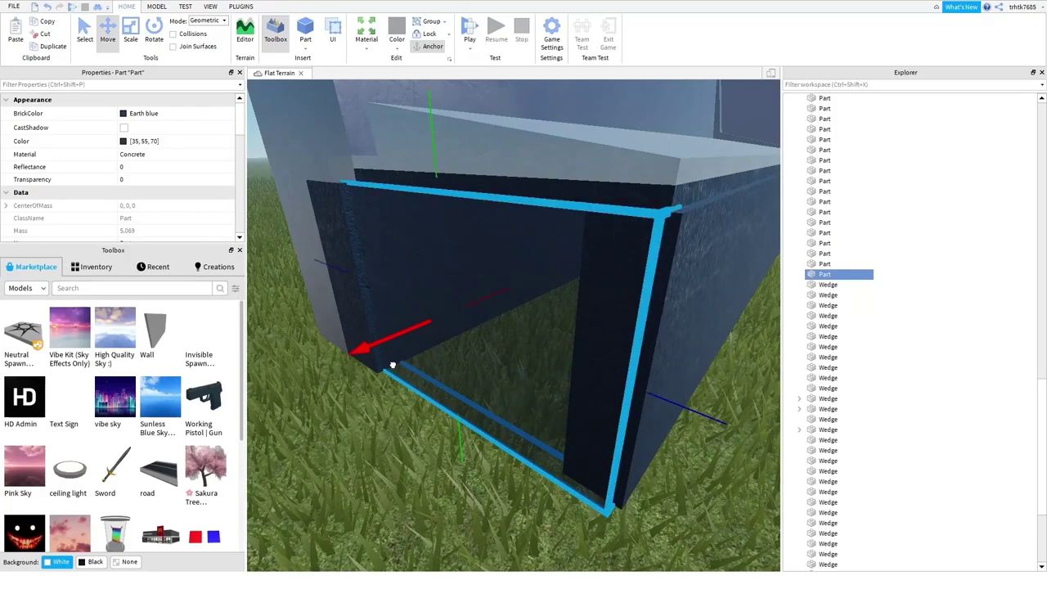
{"action": "left_click_drag", "start_coordinate": [393, 365], "coordinate": [413, 344]}
{"action": "left_click", "coordinate": [433, 447]}
- Select all parts of the detached desk section and group them into one model
{"action": "key", "text": "d"}
{"action": "right_click_drag", "start_coordinate": [433, 446], "coordinate": [640, 318]}
{"action": "left_click", "coordinate": [633, 250]}
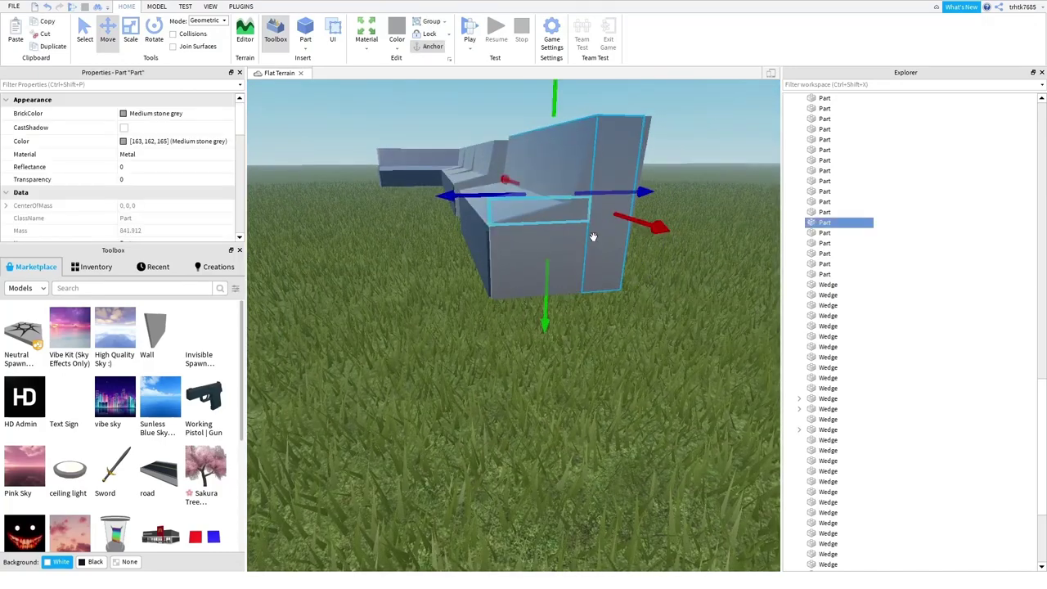
{"action": "left_click", "coordinate": [638, 382]}
{"action": "key", "text": "s"}
{"action": "key", "text": "a"}
{"action": "right_click_drag", "start_coordinate": [638, 382], "coordinate": [664, 360]}
{"action": "key", "text": "s"}
{"action": "left_click_drag", "start_coordinate": [715, 372], "coordinate": [566, 254]}
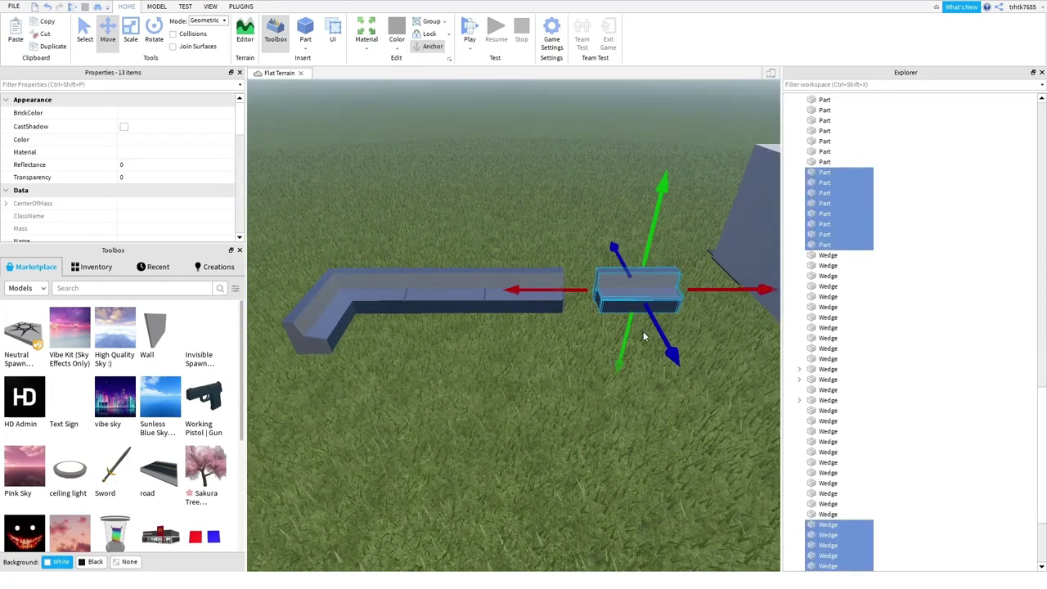
{"action": "key", "text": "ctrl+g"}
- Move the grouped section into the control room and fit it against the end of the first desk
{"action": "scroll", "coordinate": [573, 292], "scroll_direction": "up", "scroll_amount": 5}
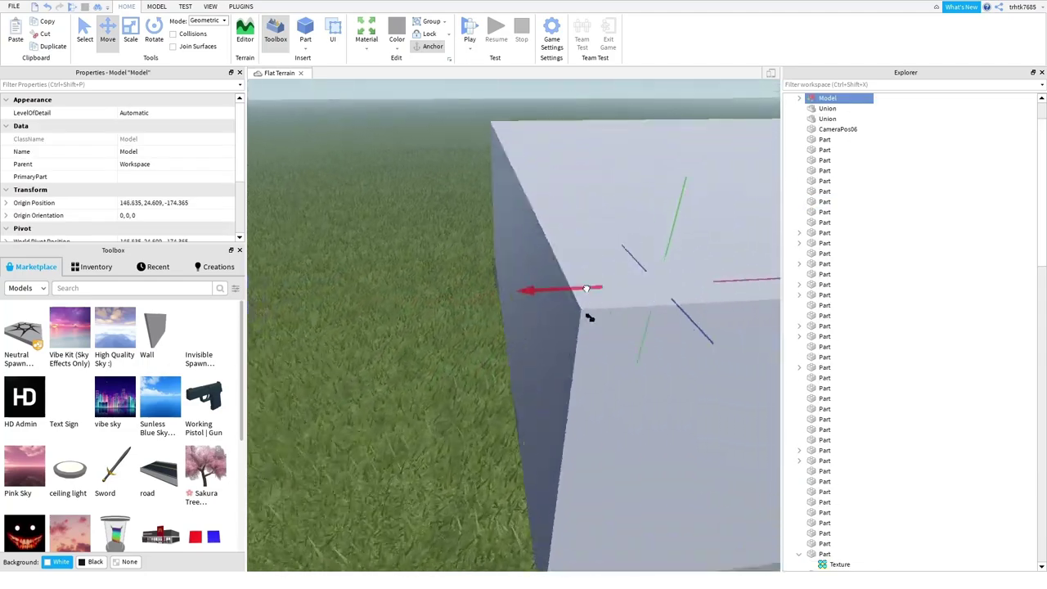
{"action": "left_click_drag", "start_coordinate": [587, 288], "coordinate": [407, 283]}
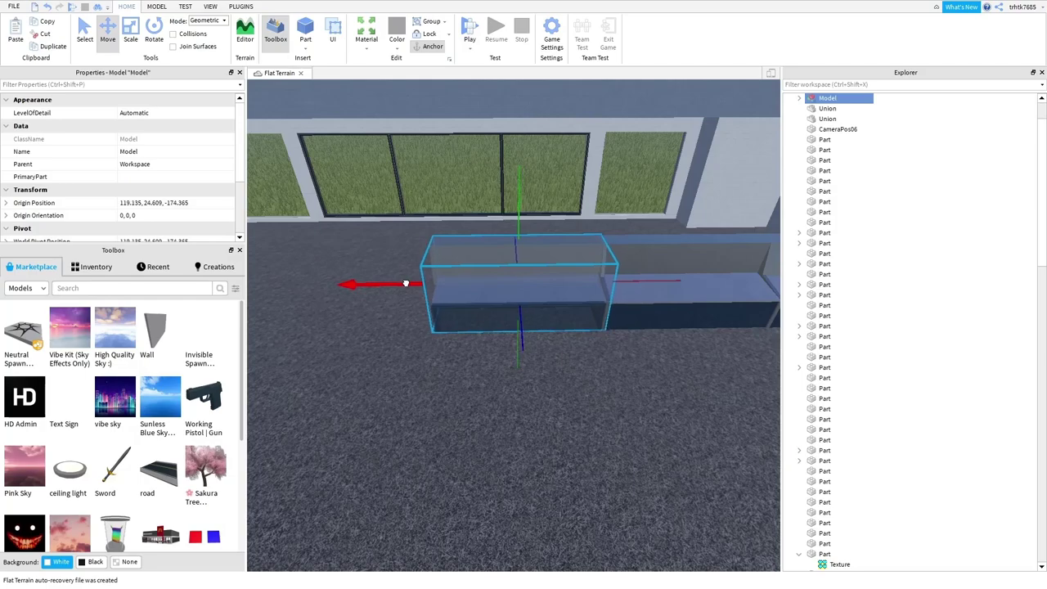
{"action": "scroll", "coordinate": [626, 362], "scroll_direction": "up", "scroll_amount": 10}
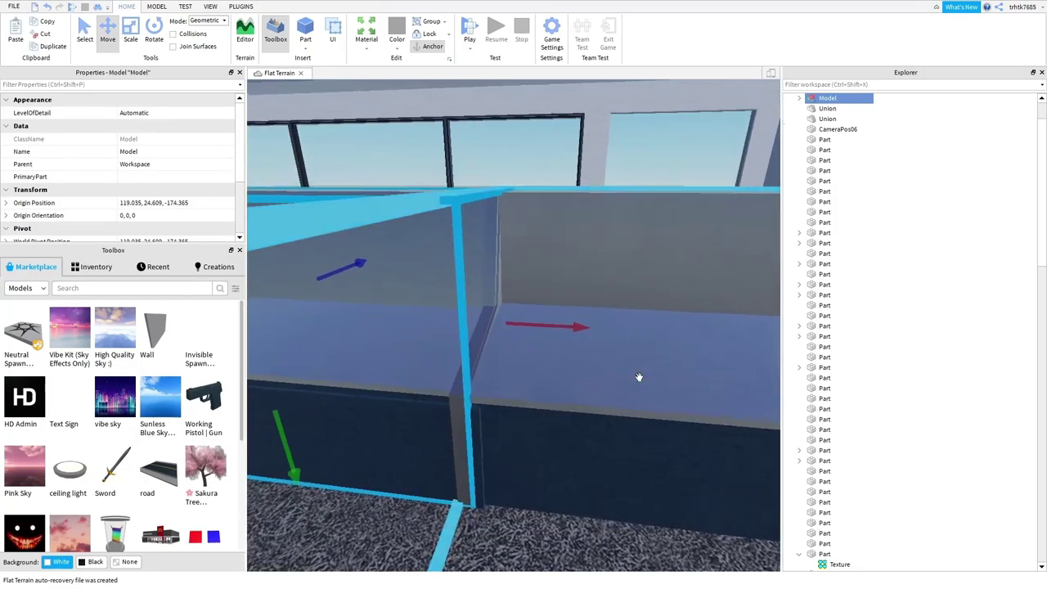
{"action": "right_click_drag", "start_coordinate": [636, 373], "coordinate": [626, 362]}
{"action": "left_click", "coordinate": [619, 420]}
- Group all parts of the second desk into one model and move it into the control room
{"action": "left_click_drag", "start_coordinate": [657, 369], "coordinate": [368, 245]}
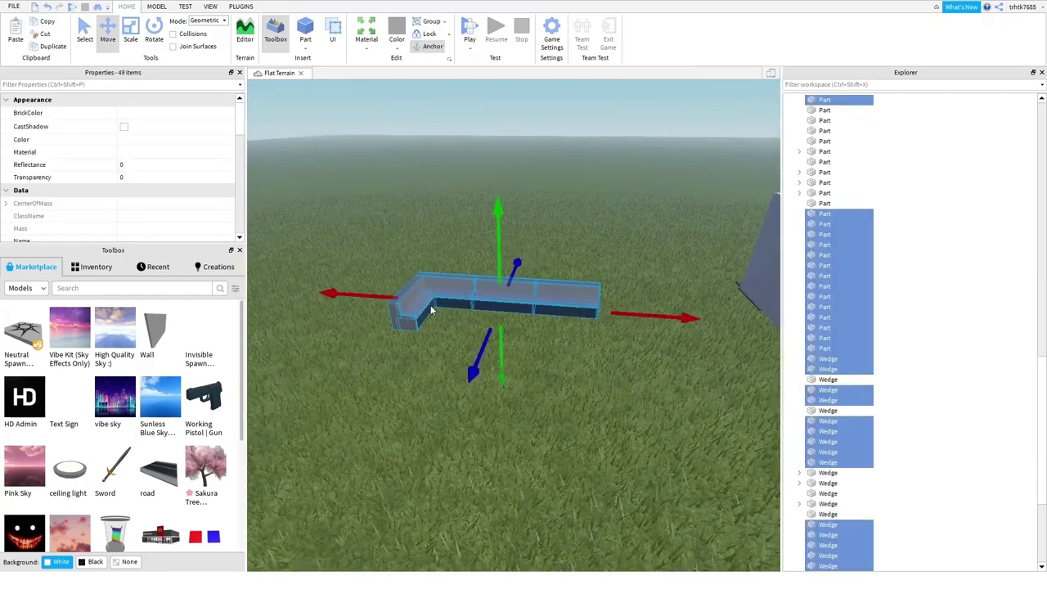
{"action": "left_click", "coordinate": [625, 296]}
{"action": "scroll", "coordinate": [701, 311], "scroll_direction": "up", "scroll_amount": 10}
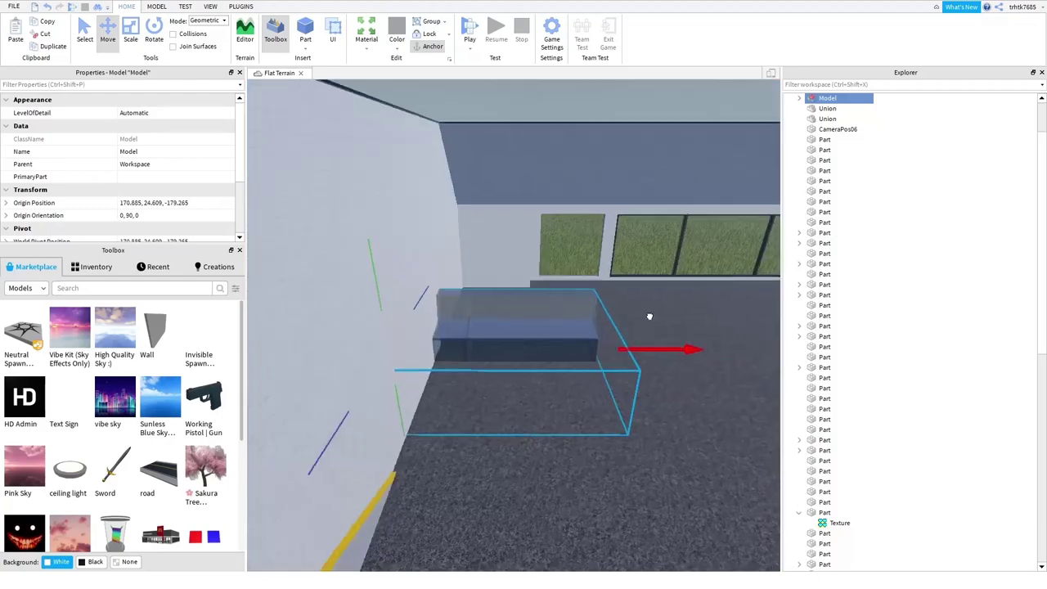
{"action": "left_click_drag", "start_coordinate": [649, 316], "coordinate": [728, 321]}
{"action": "key", "text": "a"}
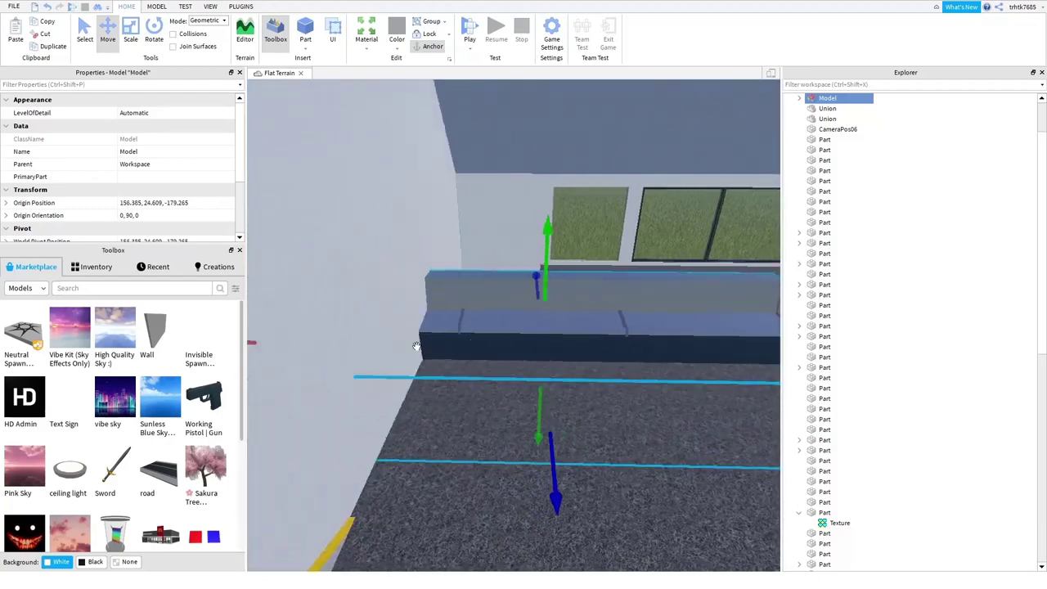
- Position the second desk's model just inside the side wall and inspect the gap to the neighbouring desk
{"action": "left_click_drag", "start_coordinate": [450, 346], "coordinate": [406, 343]}
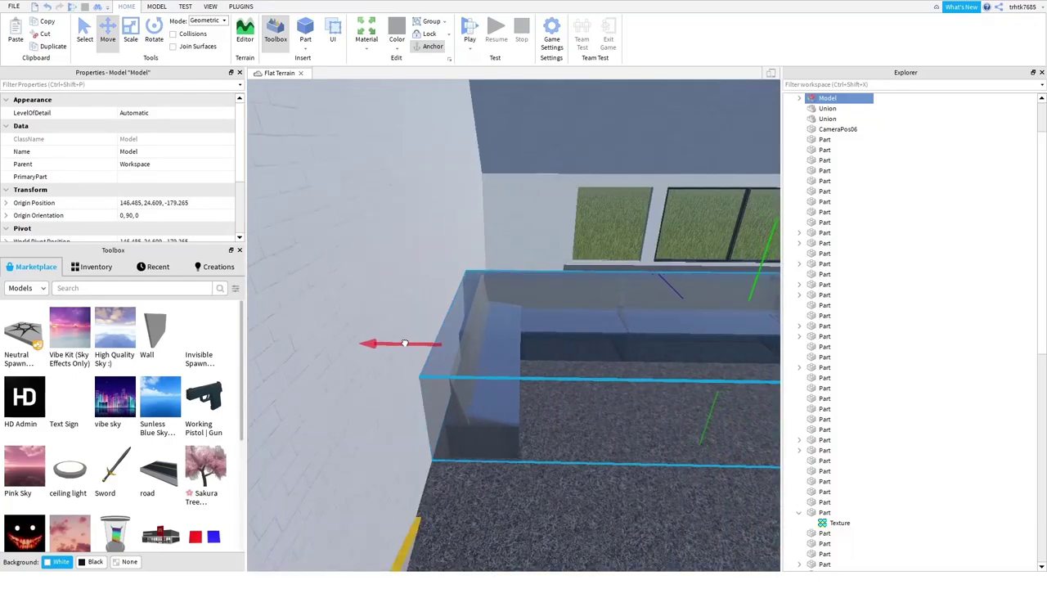
{"action": "key", "text": "d"}
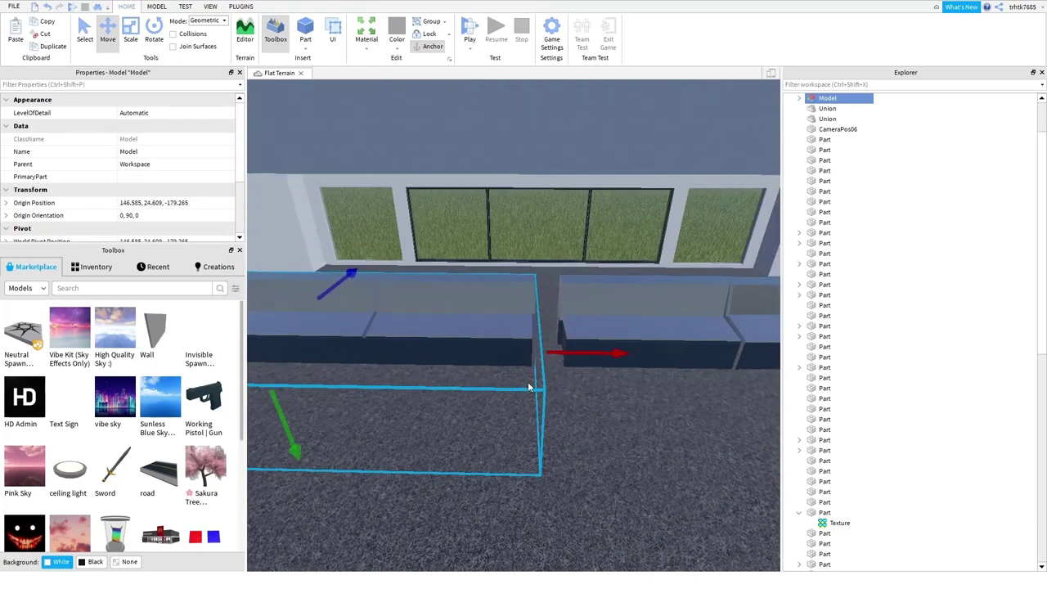
{"action": "key", "text": "a"}
{"action": "right_click_drag", "start_coordinate": [546, 342], "coordinate": [551, 352]}
{"action": "key", "text": "d"}
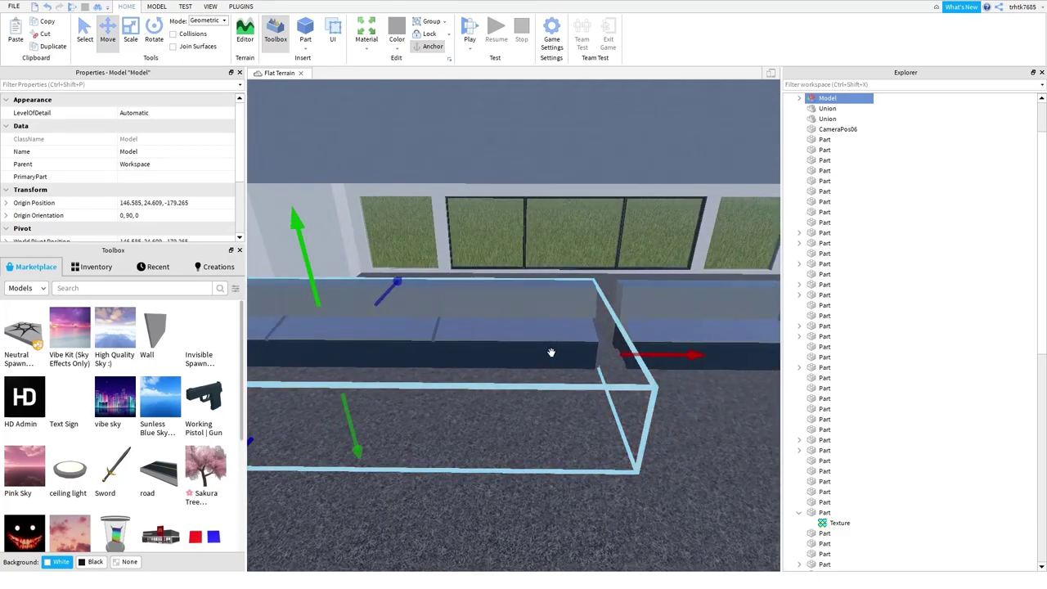
- Ungroup the second desk's model into its individual parts and clear the selection
{"action": "key", "text": "a"}
{"action": "scroll", "coordinate": [551, 352], "scroll_direction": "down", "scroll_amount": 3}
{"action": "scroll", "coordinate": [553, 352], "scroll_direction": "up", "scroll_amount": 2}
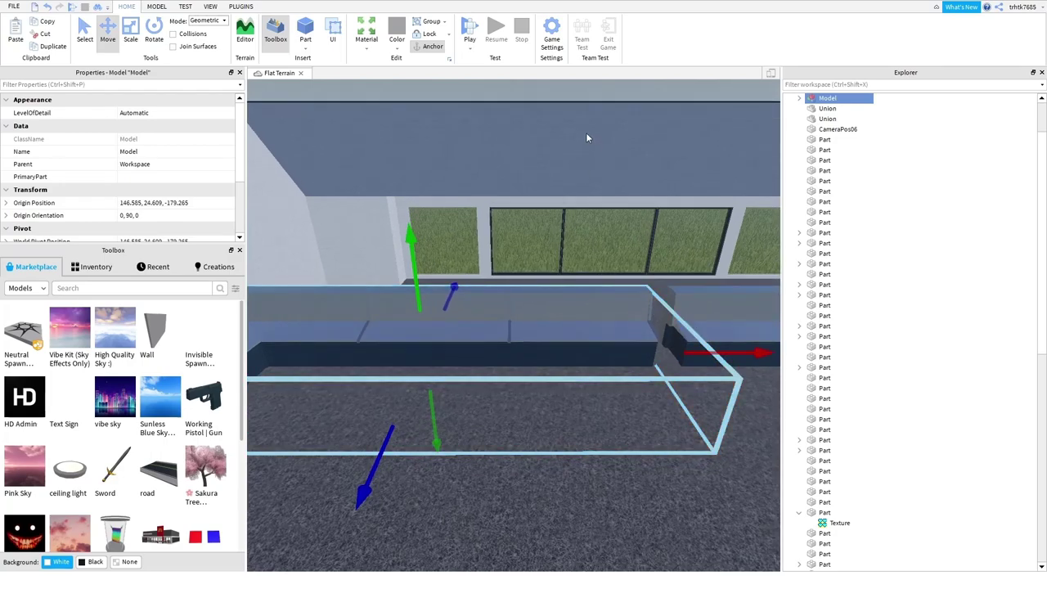
{"action": "key", "text": "ctrl+u"}
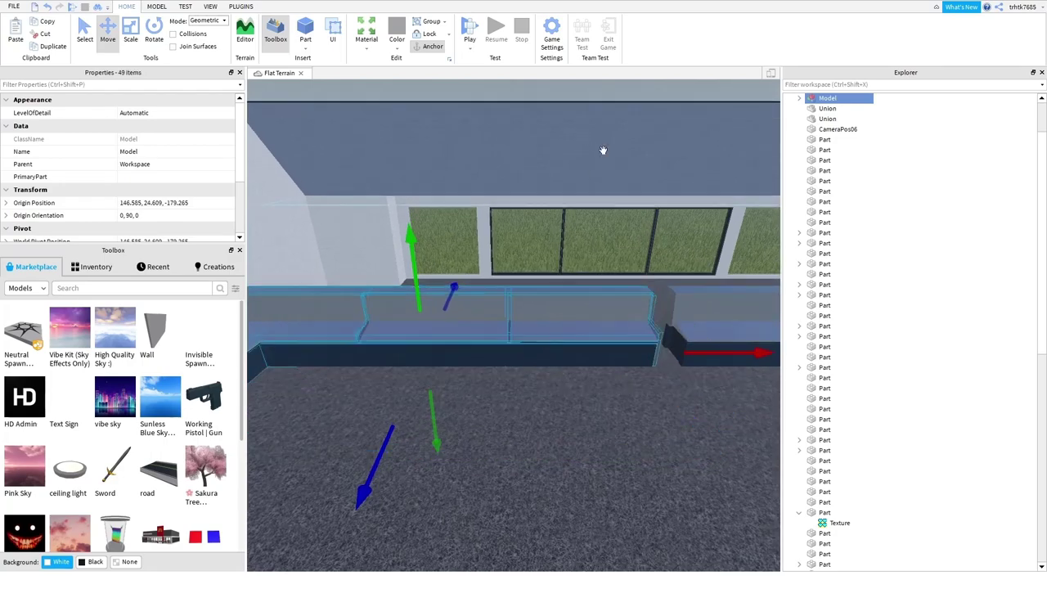
{"action": "scroll", "coordinate": [572, 309], "scroll_direction": "down", "scroll_amount": 1}
{"action": "scroll", "coordinate": [573, 319], "scroll_direction": "down", "scroll_amount": 4}
{"action": "left_click", "coordinate": [560, 483]}
{"action": "scroll", "coordinate": [527, 374], "scroll_direction": "up", "scroll_amount": 4}
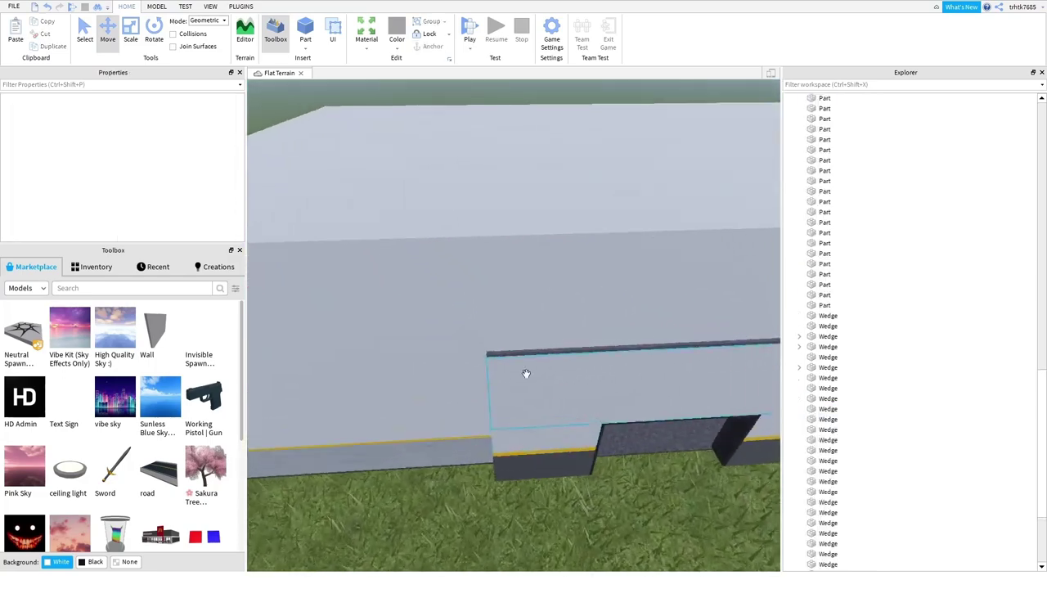
- Shorten the worktop wedge and the mid gray slab beneath it at the second desk's end facing the gap
{"action": "right_click_drag", "start_coordinate": [516, 247], "coordinate": [445, 211]}
{"action": "left_click", "coordinate": [84, 39]}
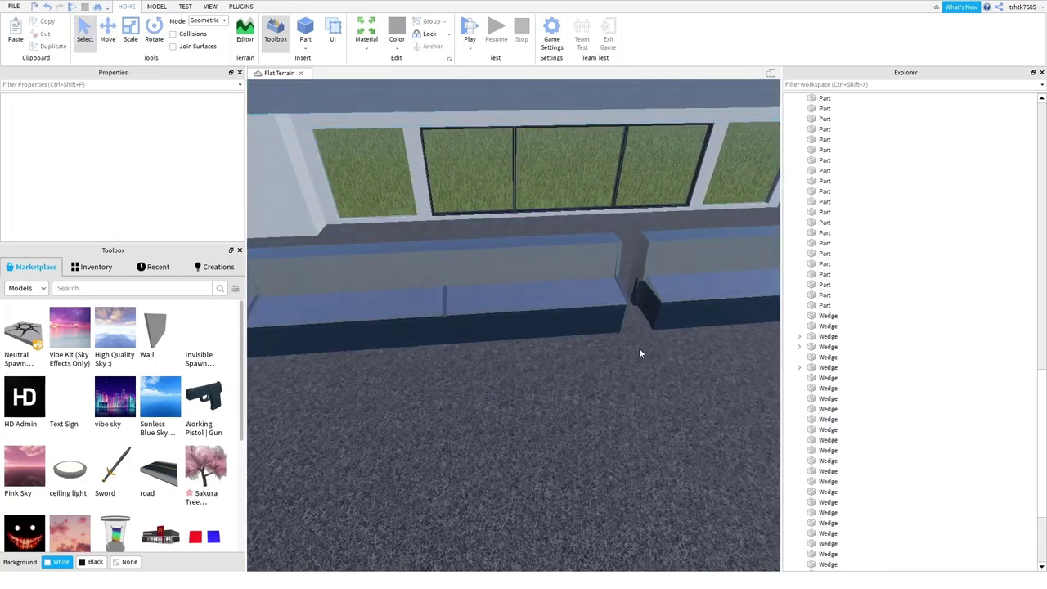
{"action": "right_click_drag", "start_coordinate": [642, 348], "coordinate": [659, 365]}
{"action": "scroll", "coordinate": [659, 365], "scroll_direction": "up", "scroll_amount": 1}
{"action": "key", "text": "a"}
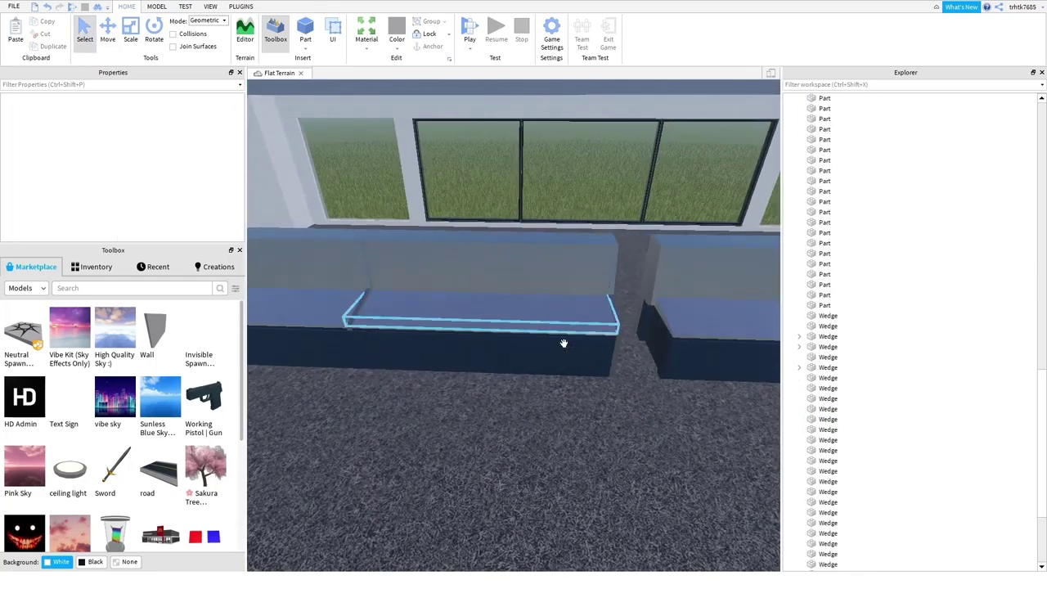
{"action": "right_click_drag", "start_coordinate": [581, 344], "coordinate": [547, 314]}
{"action": "left_click", "coordinate": [547, 314]}
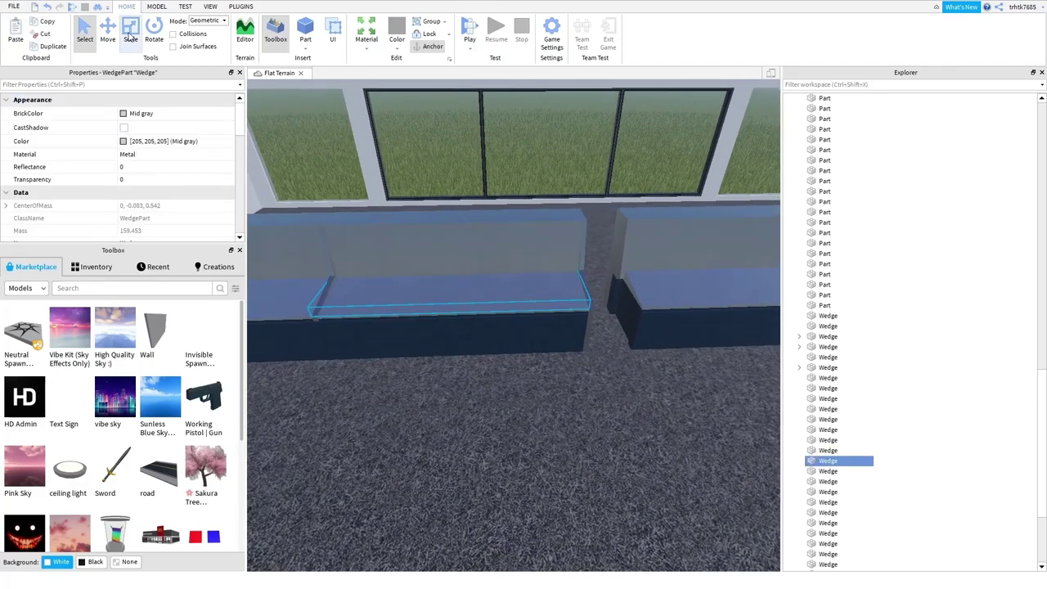
{"action": "left_click_drag", "start_coordinate": [624, 322], "coordinate": [548, 287]}
{"action": "left_click", "coordinate": [586, 313]}
{"action": "left_click_drag", "start_coordinate": [611, 297], "coordinate": [544, 294]}
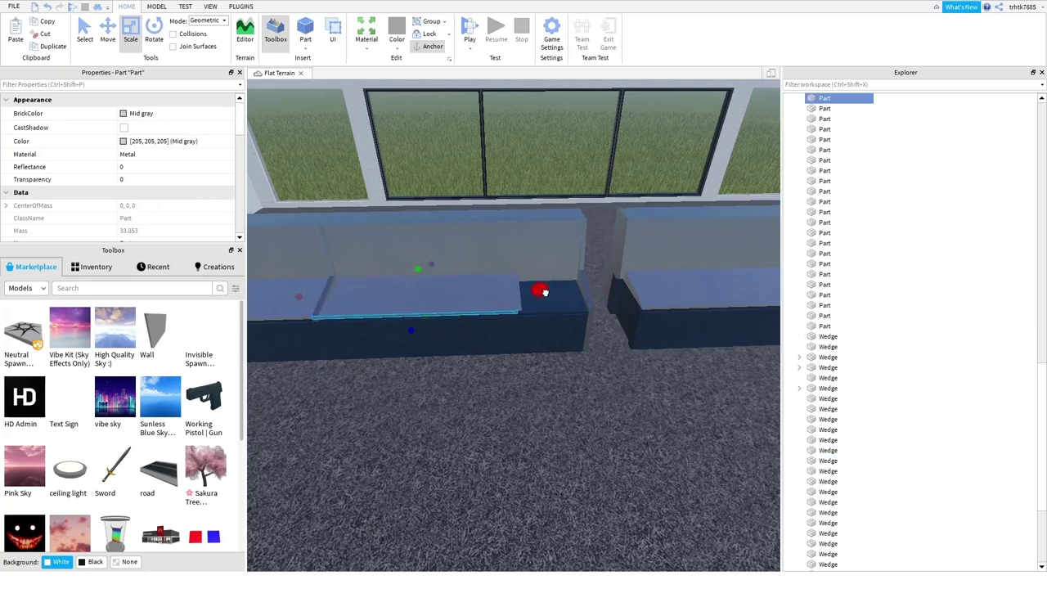
- Shorten the dark blue front panel and the strip above it to line up with the shortened worktop's end
{"action": "left_click", "coordinate": [553, 337]}
{"action": "left_click_drag", "start_coordinate": [613, 338], "coordinate": [548, 332]}
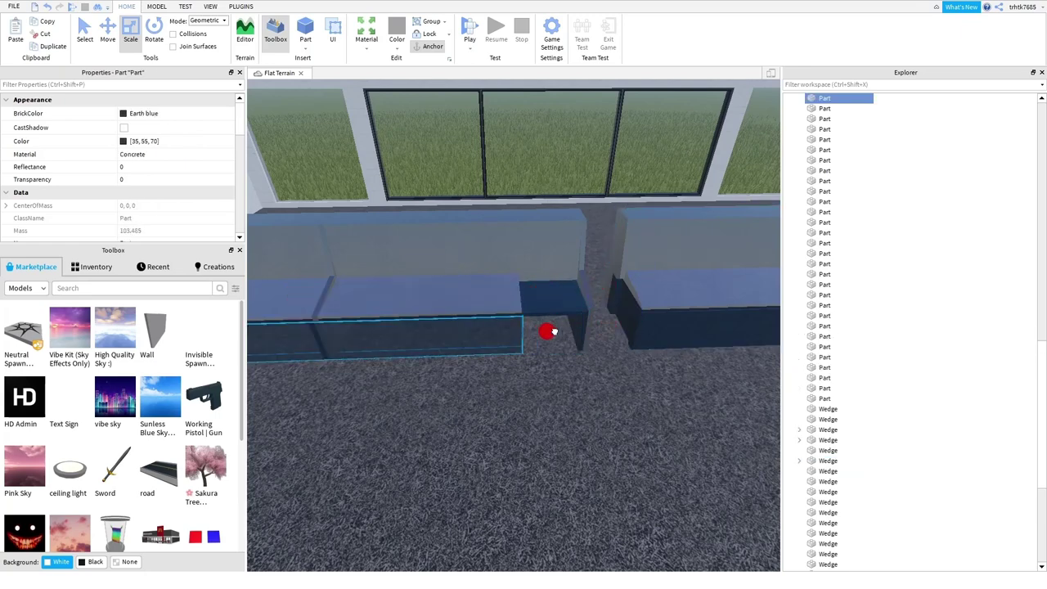
{"action": "left_click", "coordinate": [572, 319]}
{"action": "left_click_drag", "start_coordinate": [606, 292], "coordinate": [555, 295]}
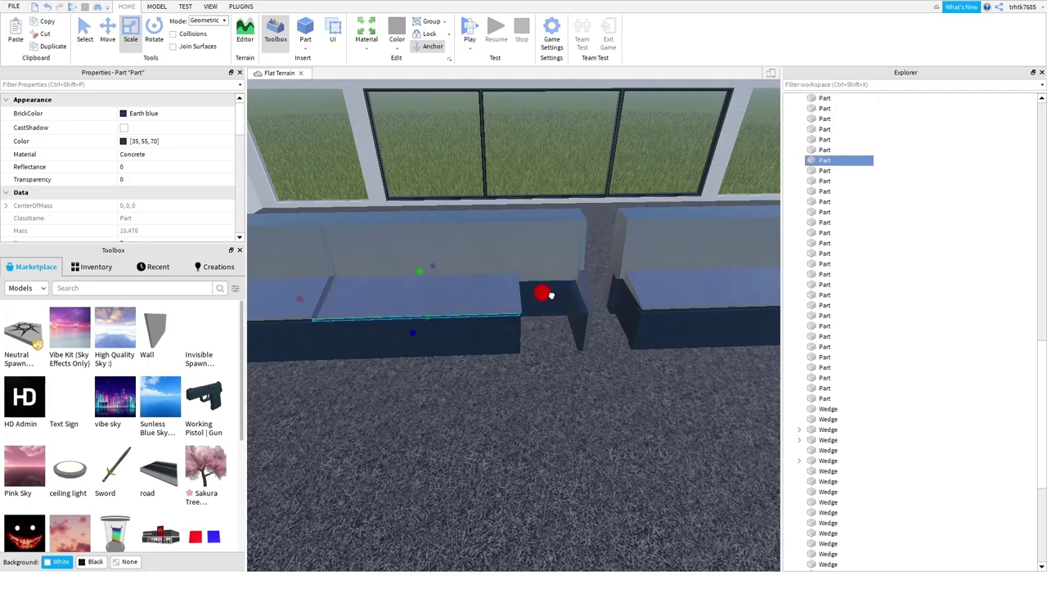
{"action": "right_click_drag", "start_coordinate": [595, 363], "coordinate": [592, 396]}
{"action": "scroll", "coordinate": [593, 396], "scroll_direction": "up", "scroll_amount": 5}
{"action": "left_click", "coordinate": [576, 456]}
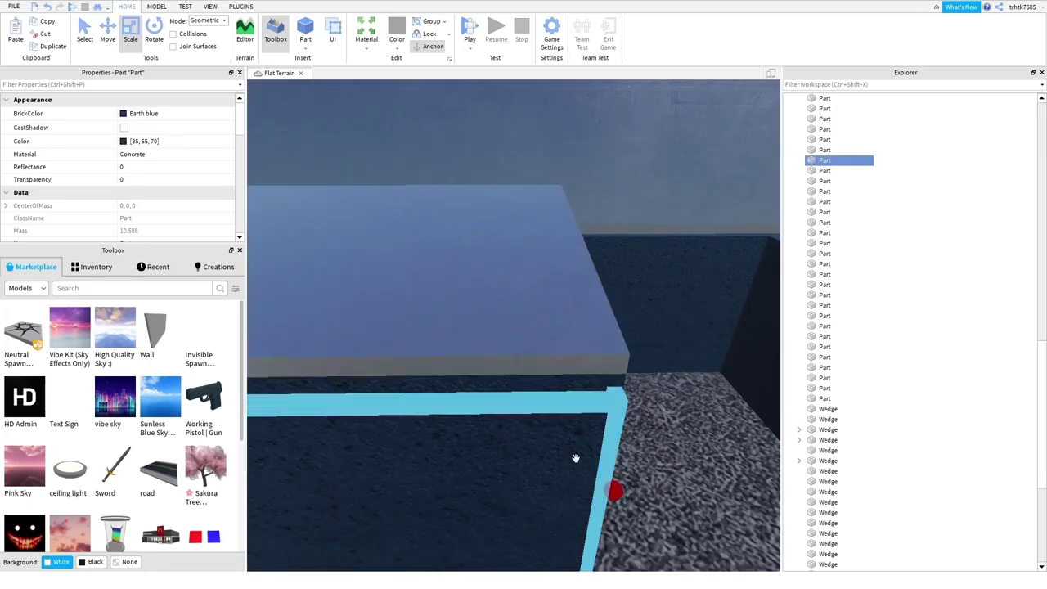
{"action": "scroll", "coordinate": [573, 456], "scroll_direction": "down", "scroll_amount": 3}
{"action": "left_click_drag", "start_coordinate": [572, 417], "coordinate": [579, 425]}
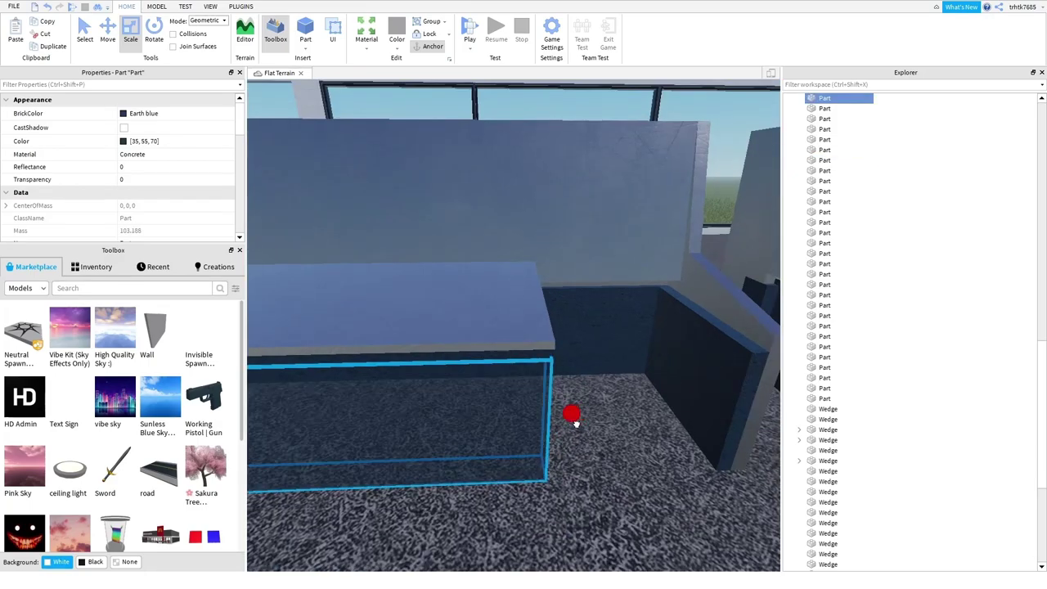
- Move the dark blue inner side panel and the grey end pieces against the shortened worktop's end
{"action": "right_click_drag", "start_coordinate": [575, 422], "coordinate": [598, 440]}
{"action": "left_click", "coordinate": [601, 426]}
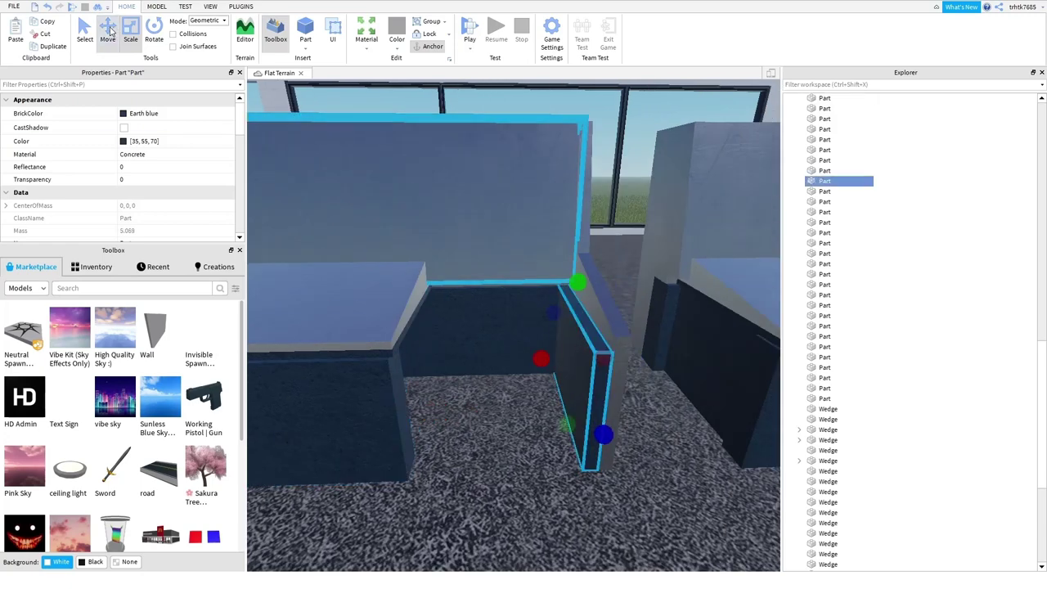
{"action": "left_click", "coordinate": [108, 32]}
{"action": "left_click_drag", "start_coordinate": [524, 366], "coordinate": [362, 358]}
{"action": "left_click", "coordinate": [616, 397]}
{"action": "left_click", "coordinate": [624, 331], "text": "ctrl"}
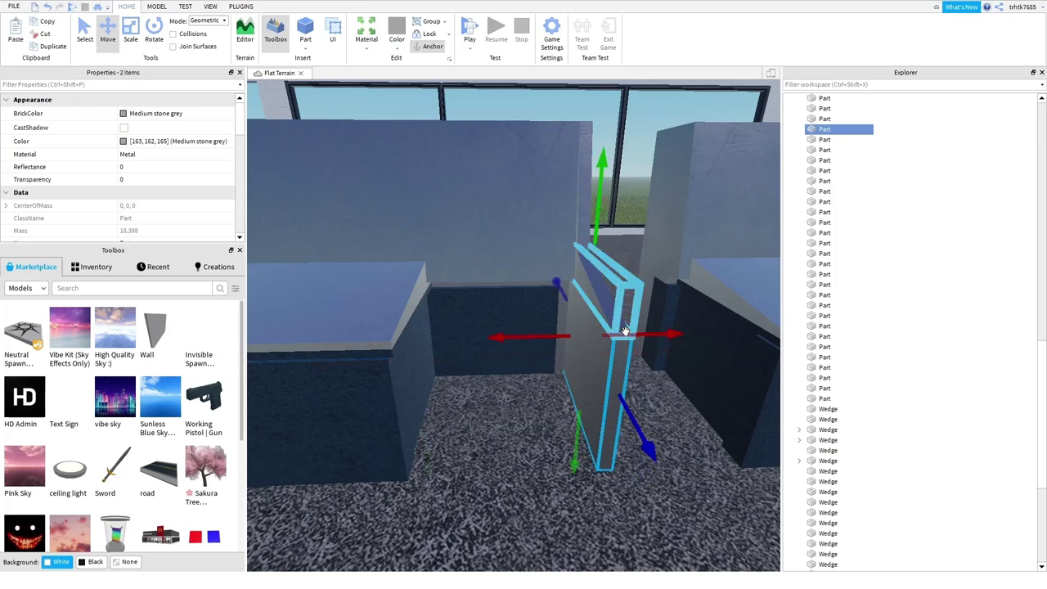
{"action": "left_click_drag", "start_coordinate": [525, 338], "coordinate": [372, 343]}
- Shorten the backrest block and its front and rear wedges to match the shortened worktop
{"action": "left_click", "coordinate": [565, 336]}
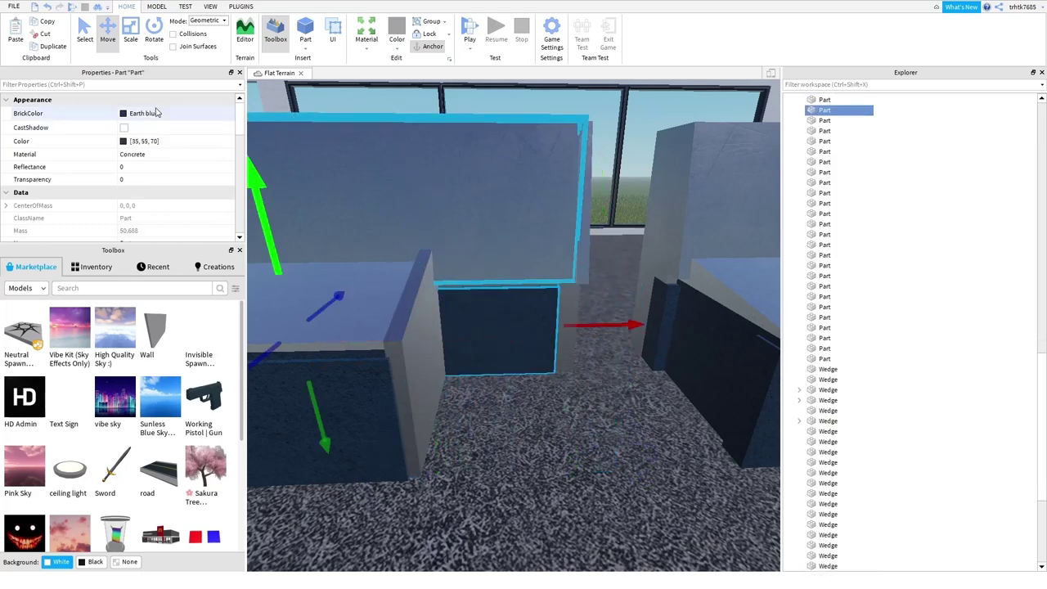
{"action": "key", "text": "ctrl+3"}
{"action": "right_click_drag", "start_coordinate": [604, 317], "coordinate": [517, 310]}
{"action": "left_click", "coordinate": [537, 310]}
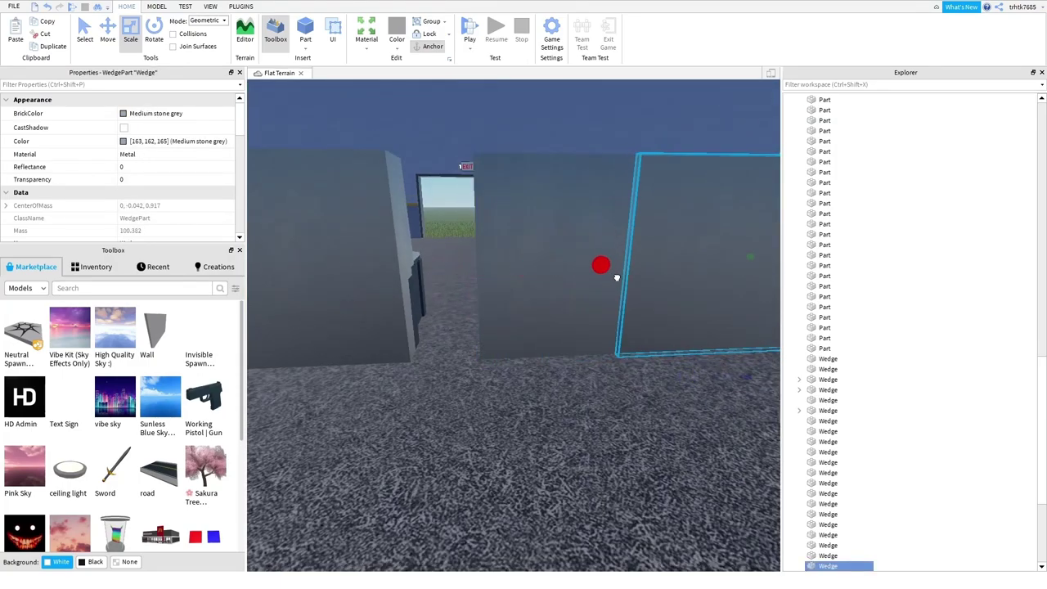
{"action": "left_click_drag", "start_coordinate": [617, 278], "coordinate": [642, 275]}
{"action": "left_click", "coordinate": [559, 289]}
{"action": "left_click_drag", "start_coordinate": [429, 282], "coordinate": [551, 280]}
{"action": "right_click_drag", "start_coordinate": [552, 279], "coordinate": [567, 293]}
{"action": "left_click", "coordinate": [638, 315]}
{"action": "left_click_drag", "start_coordinate": [718, 336], "coordinate": [568, 304]}
- Move the narrow grey wedge trim against the shortened backrest and shorten the dark blue panel below the backrest
{"action": "left_click", "coordinate": [712, 338]}
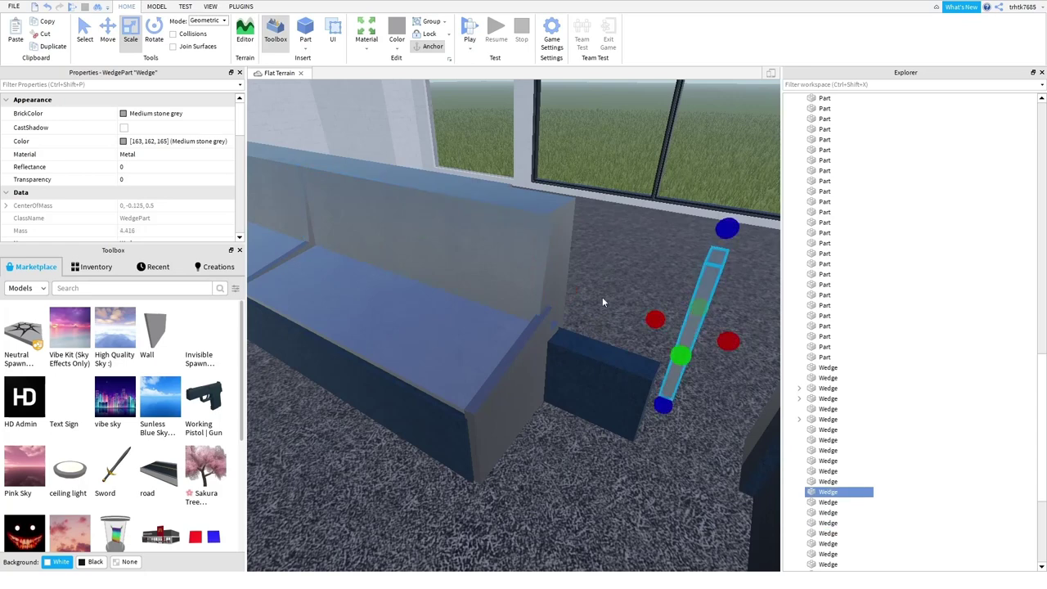
{"action": "left_click", "coordinate": [107, 32]}
{"action": "left_click_drag", "start_coordinate": [724, 348], "coordinate": [578, 299]}
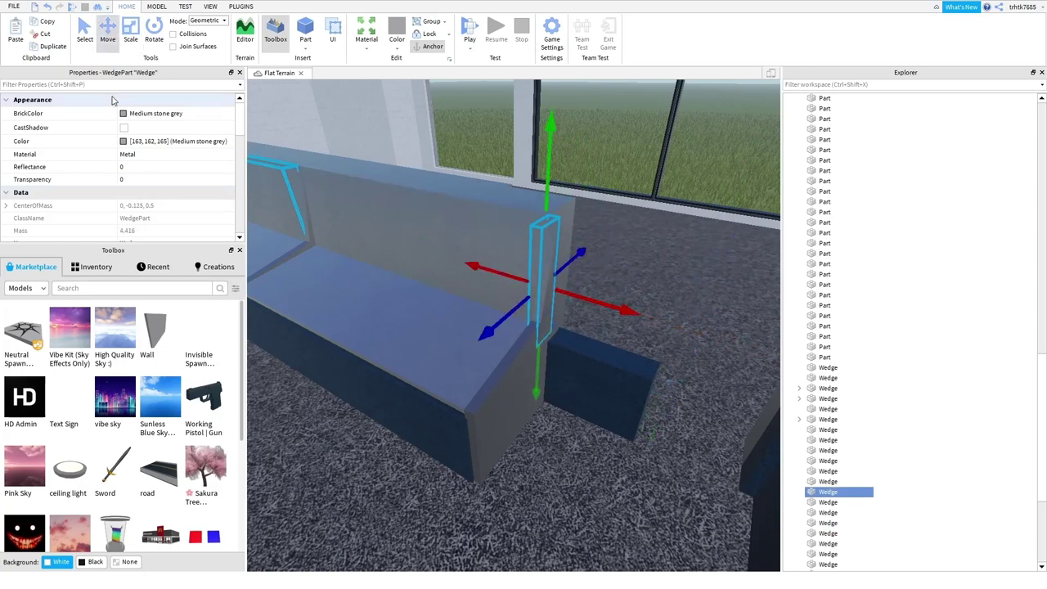
{"action": "left_click", "coordinate": [130, 38]}
{"action": "left_click", "coordinate": [603, 400]}
{"action": "left_click_drag", "start_coordinate": [691, 423], "coordinate": [603, 401]}
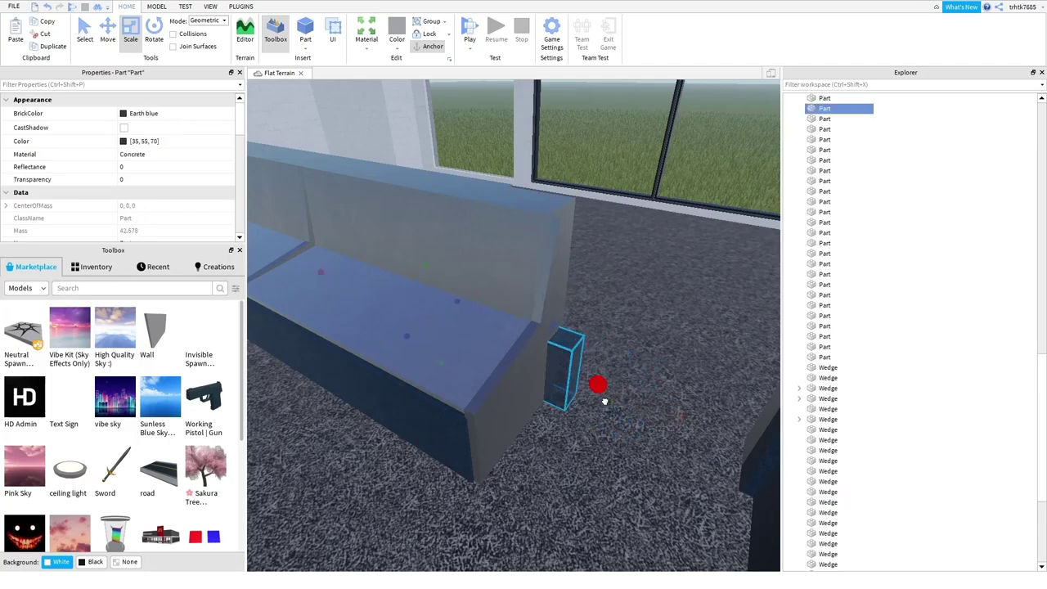
{"action": "key", "text": "d"}
{"action": "right_click_drag", "start_coordinate": [582, 386], "coordinate": [467, 449]}
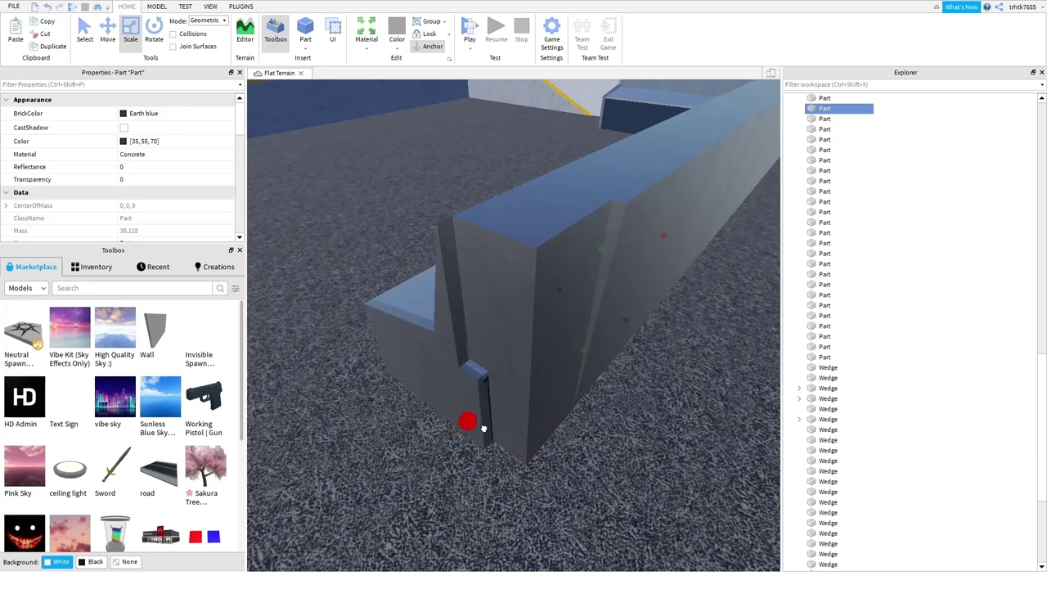
- Adjust the depth of the lower grey end panel so it reaches the backrest's rear face
{"action": "left_click", "coordinate": [476, 445]}
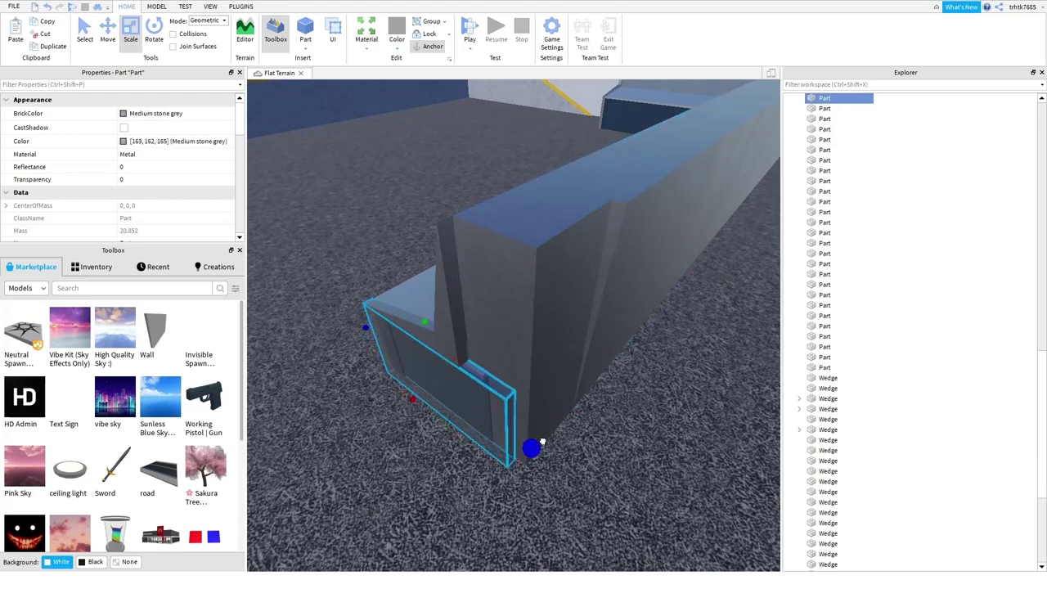
{"action": "left_click_drag", "start_coordinate": [504, 423], "coordinate": [496, 418]}
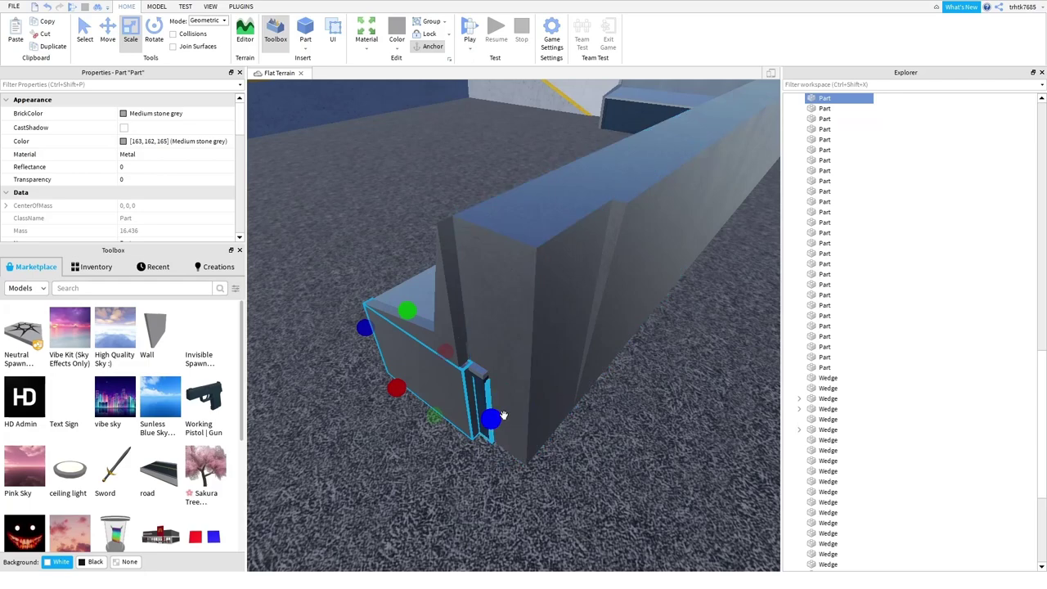
{"action": "key", "text": "q"}
{"action": "key", "text": "w"}
{"action": "left_click_drag", "start_coordinate": [493, 211], "coordinate": [570, 230]}
{"action": "right_click_drag", "start_coordinate": [594, 304], "coordinate": [551, 345]}
{"action": "key", "text": "e"}
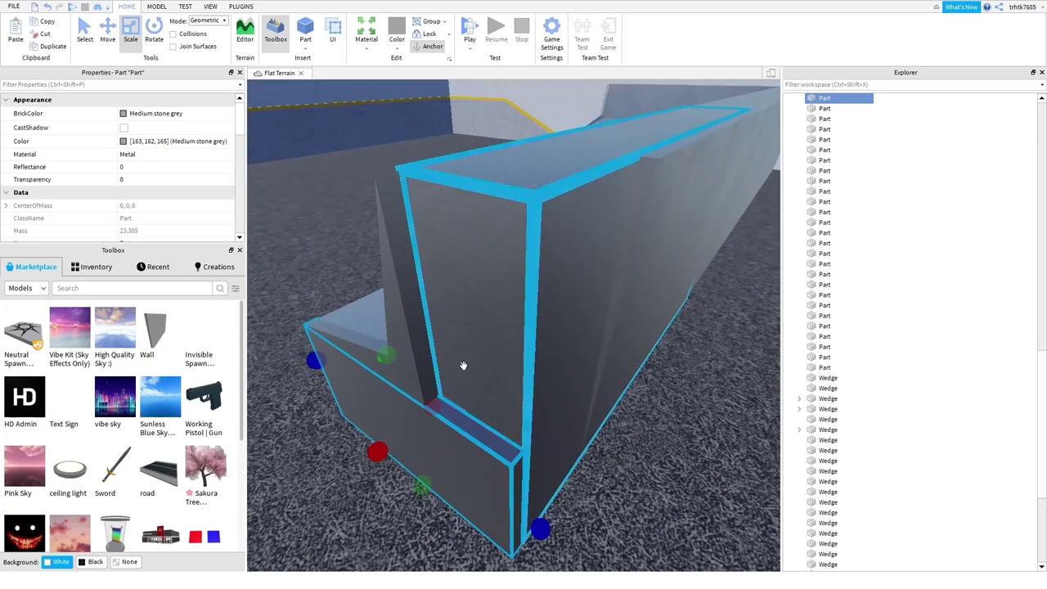
- Lengthen the backrest block to line up with the outer face of the grey end panel
{"action": "left_click", "coordinate": [463, 377]}
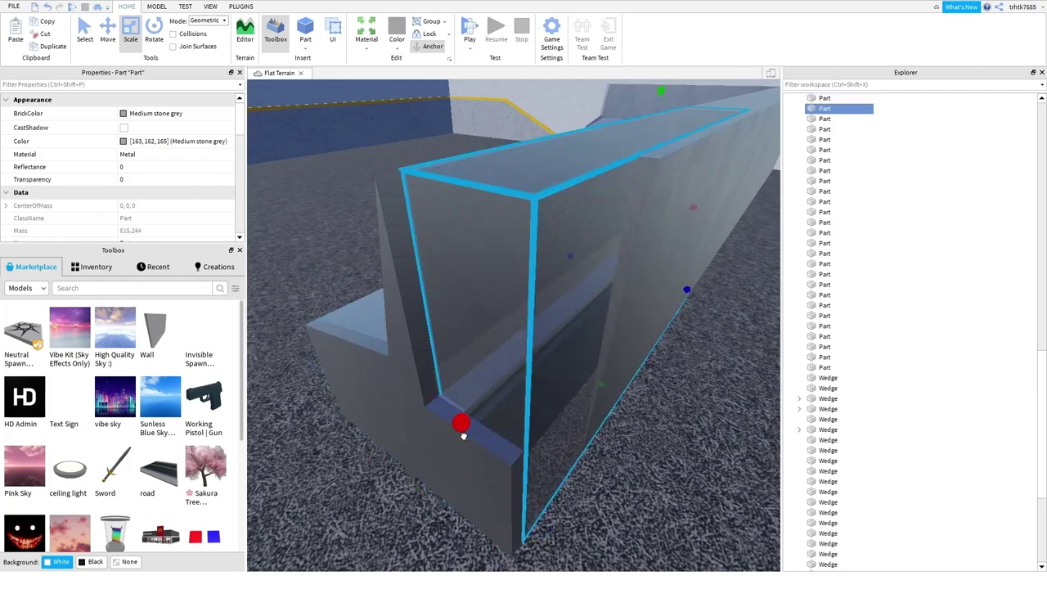
{"action": "left_click_drag", "start_coordinate": [454, 440], "coordinate": [444, 447]}
{"action": "key", "text": "d"}
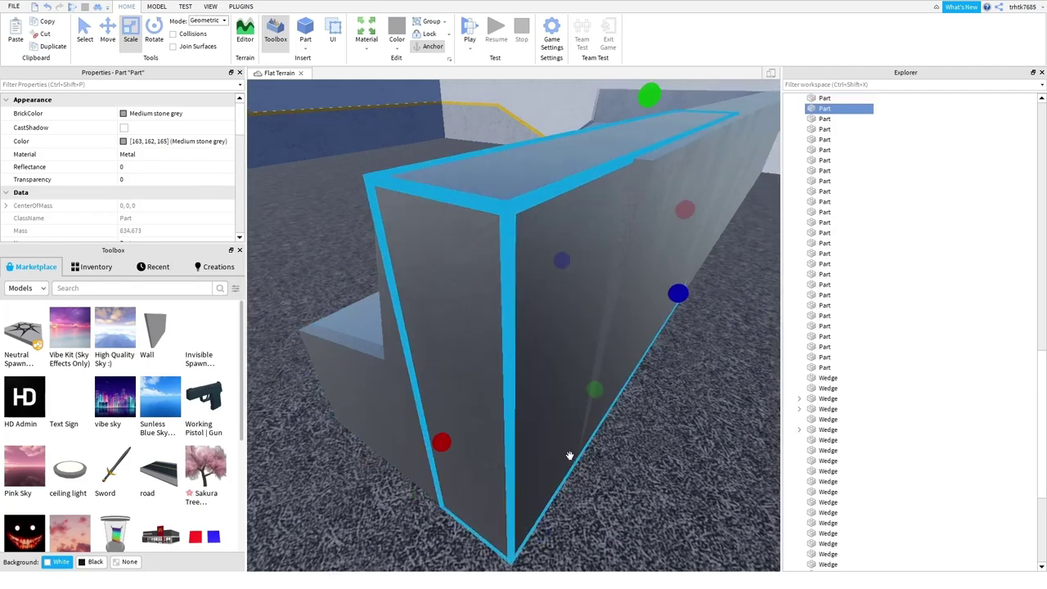
- Extend the wedge on the backrest's rear face to the end of the lengthened backrest block
{"action": "right_click_drag", "start_coordinate": [570, 454], "coordinate": [538, 433]}
{"action": "left_click", "coordinate": [441, 374]}
{"action": "right_click_drag", "start_coordinate": [453, 410], "coordinate": [434, 414]}
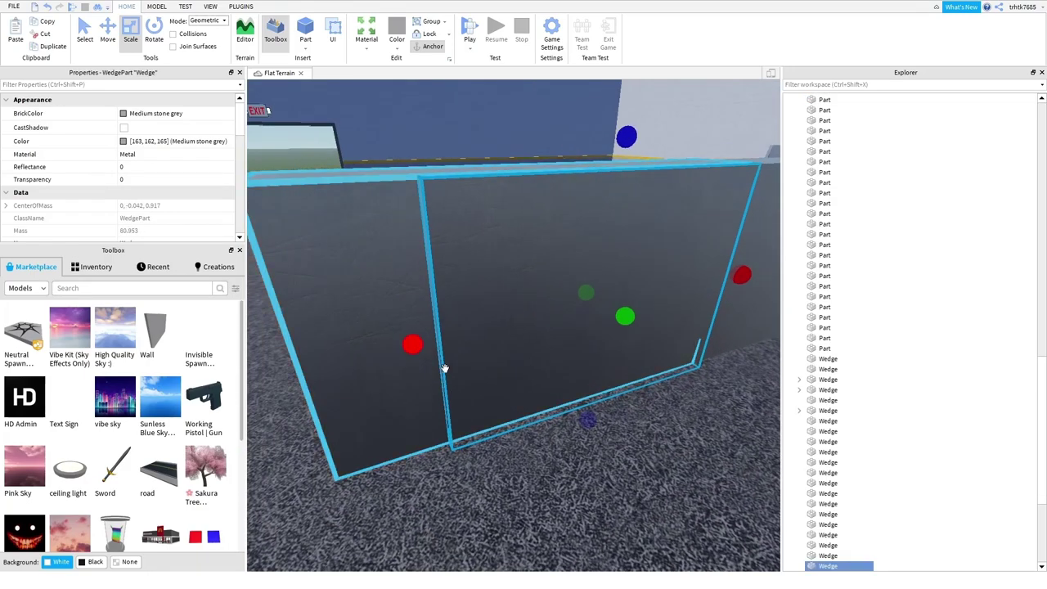
{"action": "key", "text": "a"}
{"action": "left_click_drag", "start_coordinate": [414, 345], "coordinate": [403, 376]}
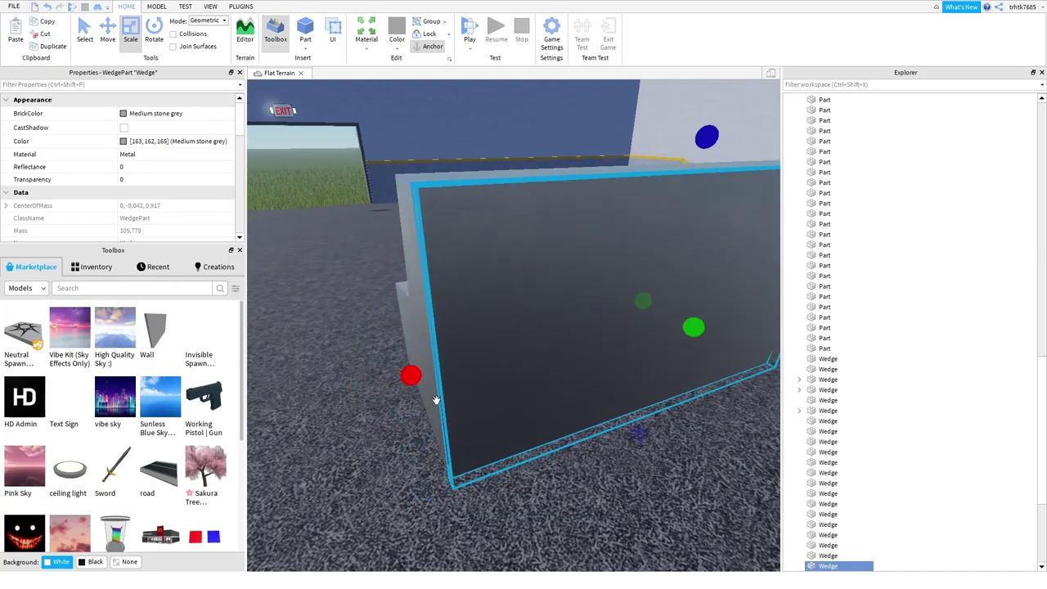
- Delete the wedge on the backrest's rear face
{"action": "right_click_drag", "start_coordinate": [436, 400], "coordinate": [556, 327]}
{"action": "key", "text": "d"}
{"action": "key", "text": "w"}
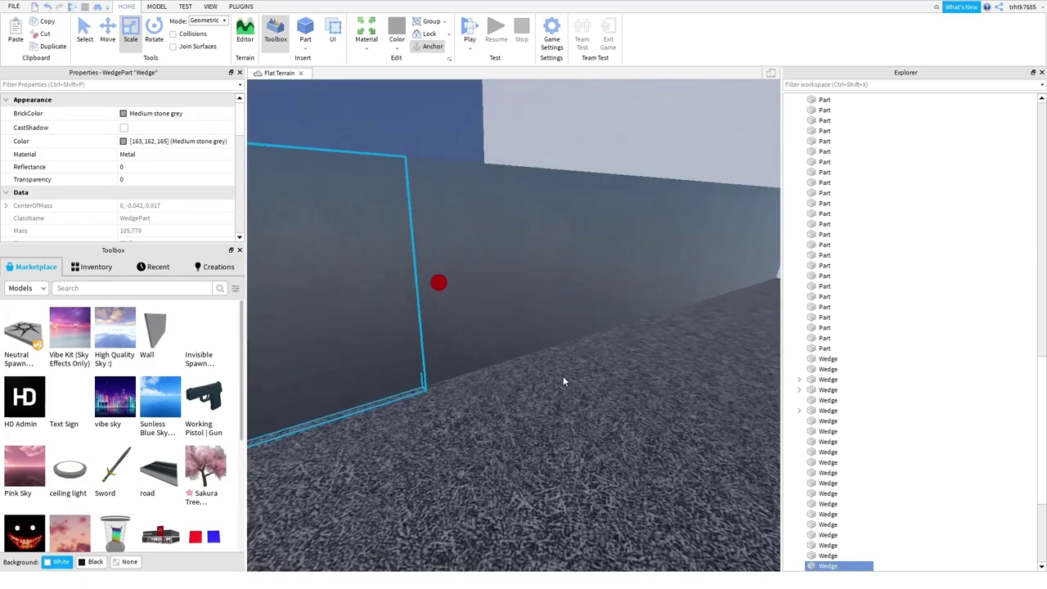
{"action": "scroll", "coordinate": [563, 381], "scroll_direction": "up", "scroll_amount": 5}
{"action": "key", "text": "Delete"}
{"action": "scroll", "coordinate": [563, 381], "scroll_direction": "down", "scroll_amount": 7}
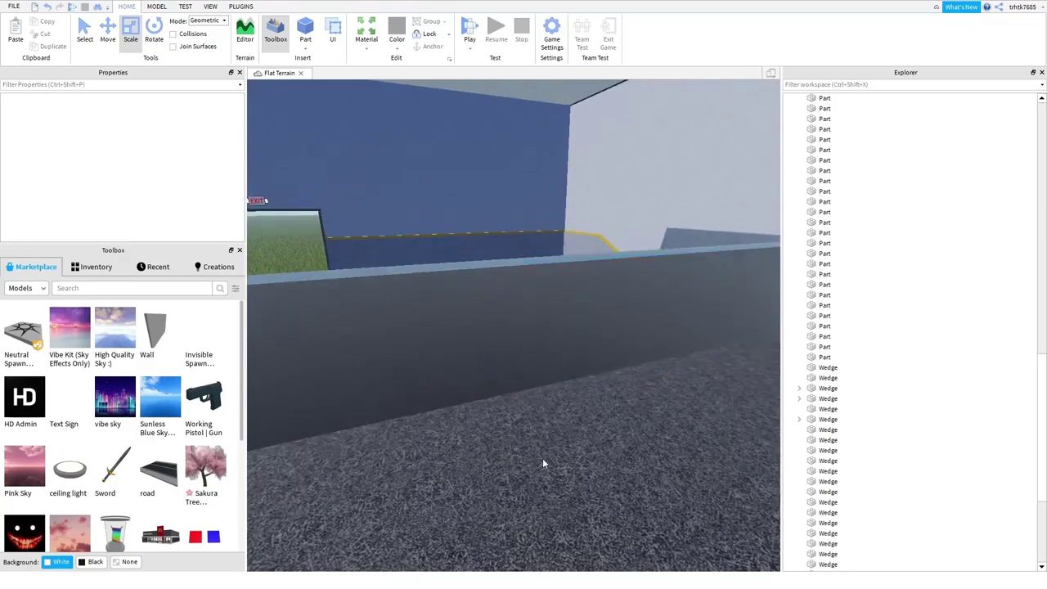
- Duplicate the lower grey end panel together with the narrow wedge trim at the shortened desk's end
{"action": "right_click_drag", "start_coordinate": [542, 458], "coordinate": [563, 362]}
{"action": "key", "text": "w"}
{"action": "key", "text": "d"}
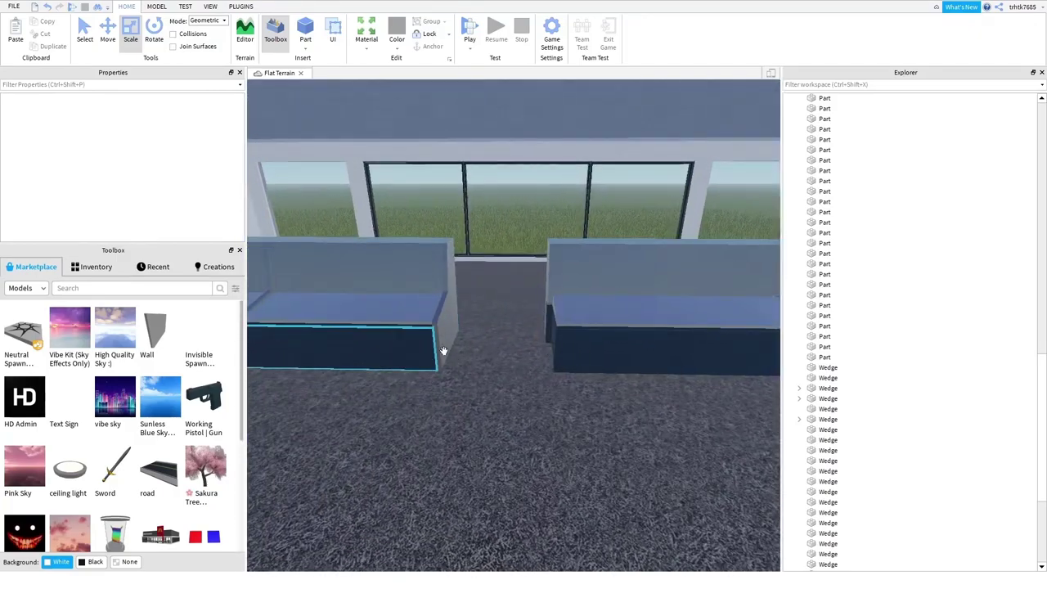
{"action": "right_click_drag", "start_coordinate": [443, 351], "coordinate": [593, 385]}
{"action": "left_click", "coordinate": [535, 351]}
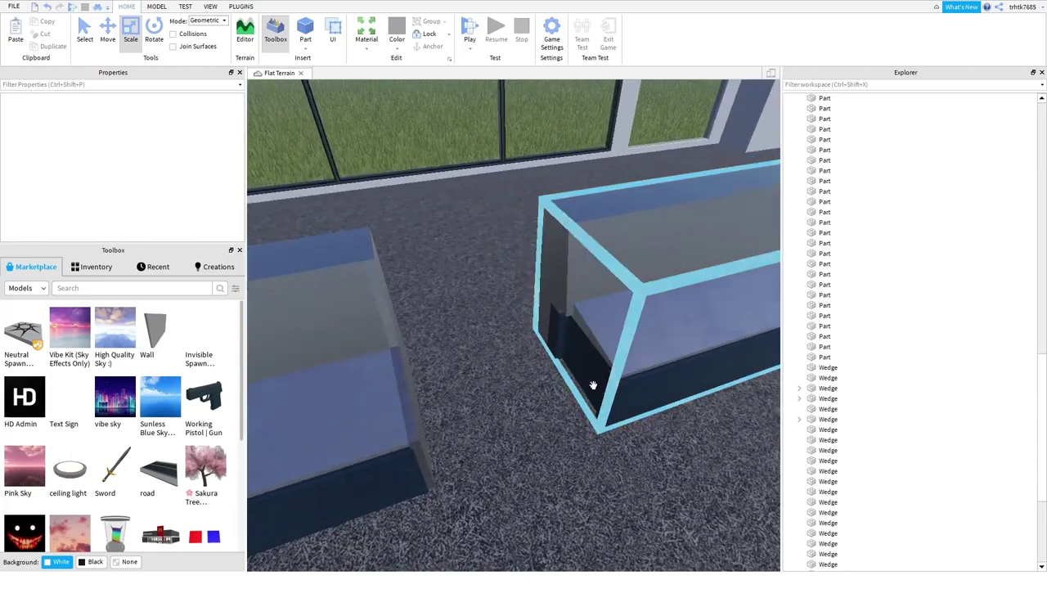
{"action": "key", "text": "d"}
{"action": "right_click_drag", "start_coordinate": [557, 435], "coordinate": [557, 435]}
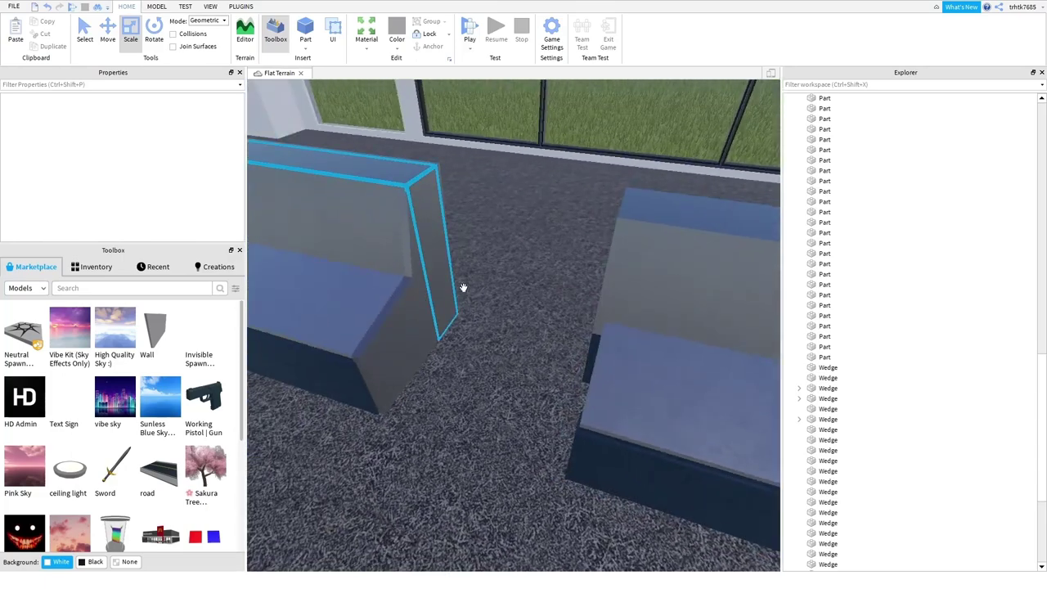
{"action": "left_click", "coordinate": [441, 335]}
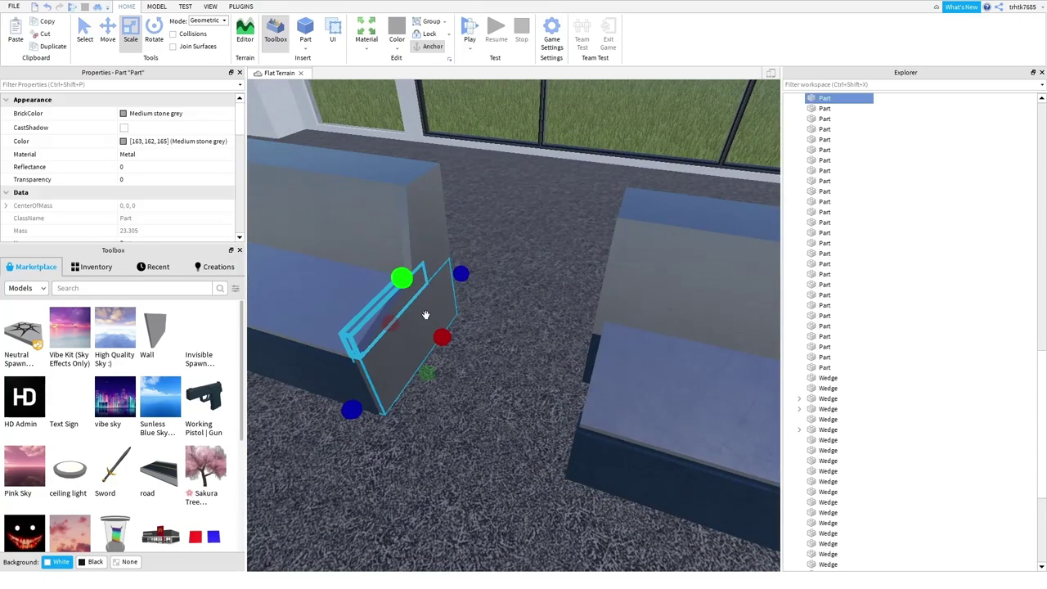
{"action": "left_click", "coordinate": [427, 245], "text": "ctrl"}
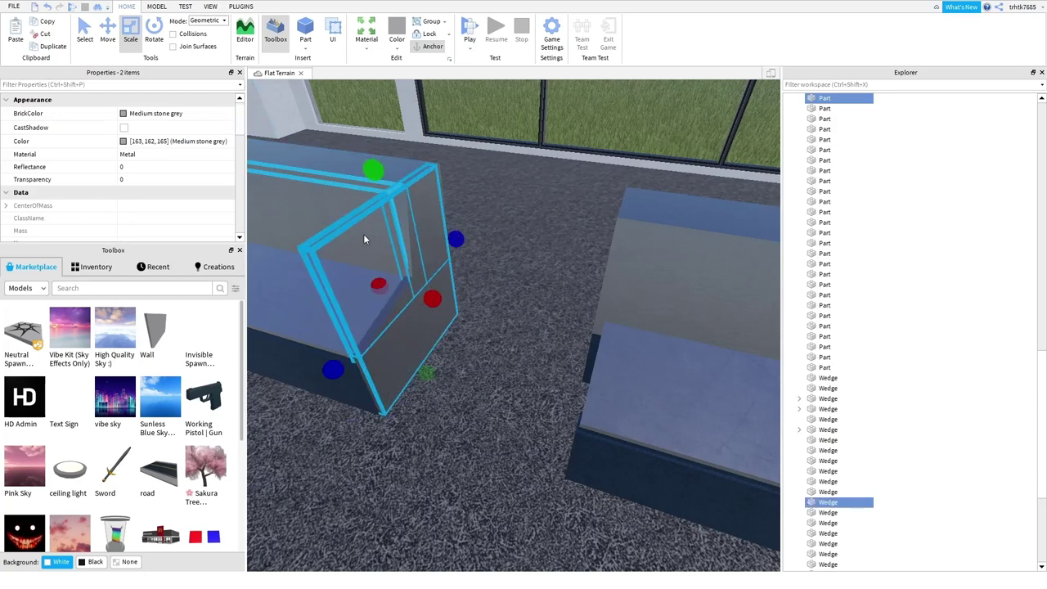
{"action": "key", "text": "ctrl+d"}
- Move the duplicated end panel and wedge trim across the gap to the open end of the neighbouring desk
{"action": "left_click", "coordinate": [106, 36]}
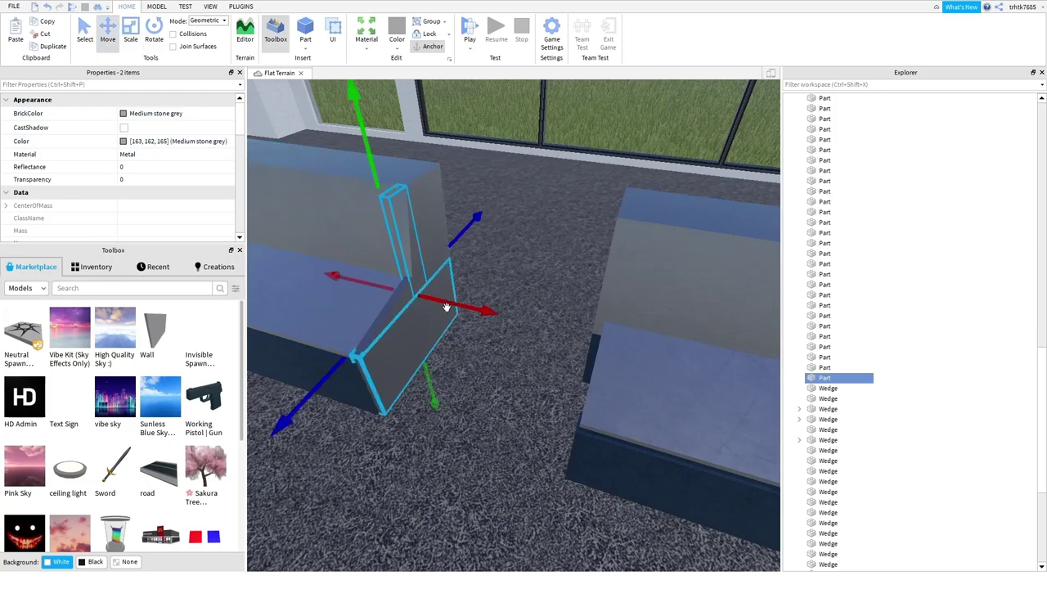
{"action": "left_click_drag", "start_coordinate": [453, 309], "coordinate": [483, 307]}
{"action": "right_click_drag", "start_coordinate": [484, 310], "coordinate": [484, 307]}
{"action": "left_click_drag", "start_coordinate": [484, 306], "coordinate": [555, 285]}
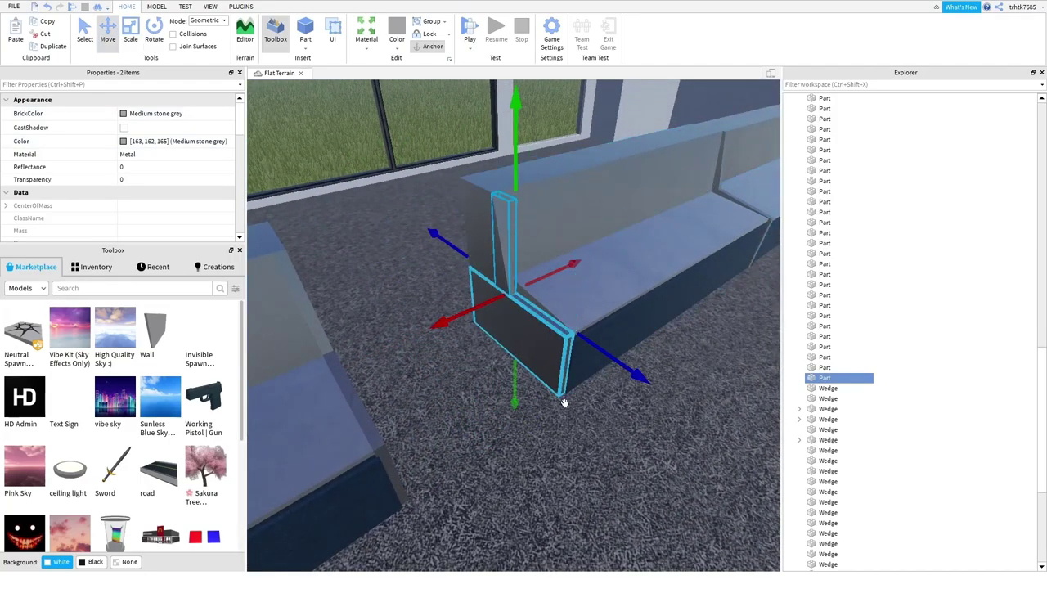
- Ungroup the desk model beside the gap so its individual parts can be edited
{"action": "key", "text": "q"}
{"action": "left_click", "coordinate": [543, 395]}
{"action": "key", "text": "e"}
{"action": "mouse_move", "coordinate": [560, 413]}
{"action": "right_mouse_down"}
{"action": "mouse_move", "coordinate": [538, 394]}
{"action": "mouse_move", "coordinate": [553, 412]}
{"action": "right_mouse_up"}
{"action": "key", "text": "a"}
{"action": "key", "text": "w"}
{"action": "key", "text": "w"}
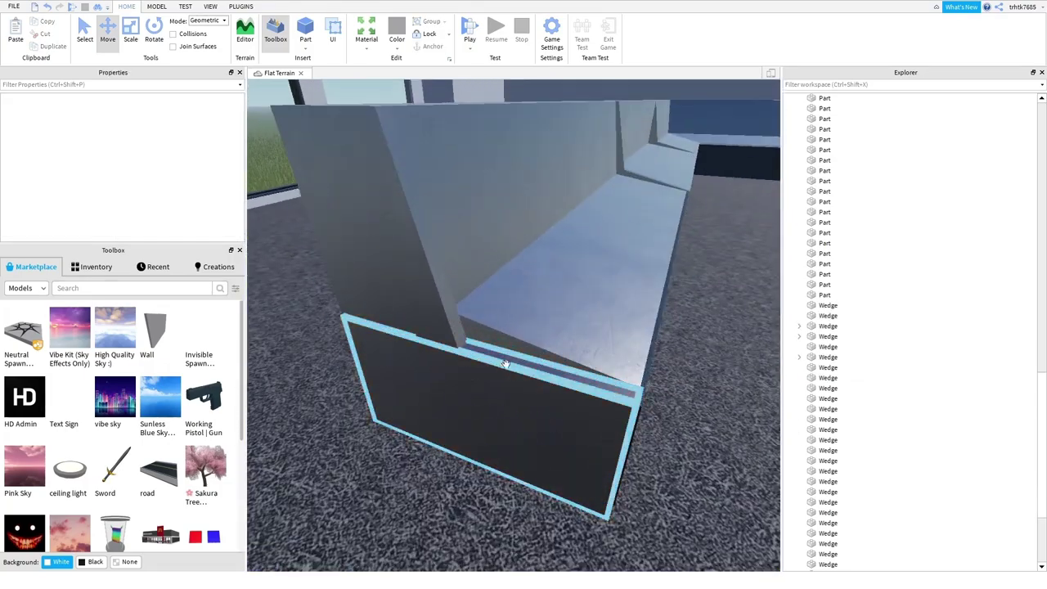
{"action": "key", "text": "d"}
{"action": "right_click_drag", "start_coordinate": [512, 355], "coordinate": [517, 333]}
{"action": "left_click", "coordinate": [516, 333]}
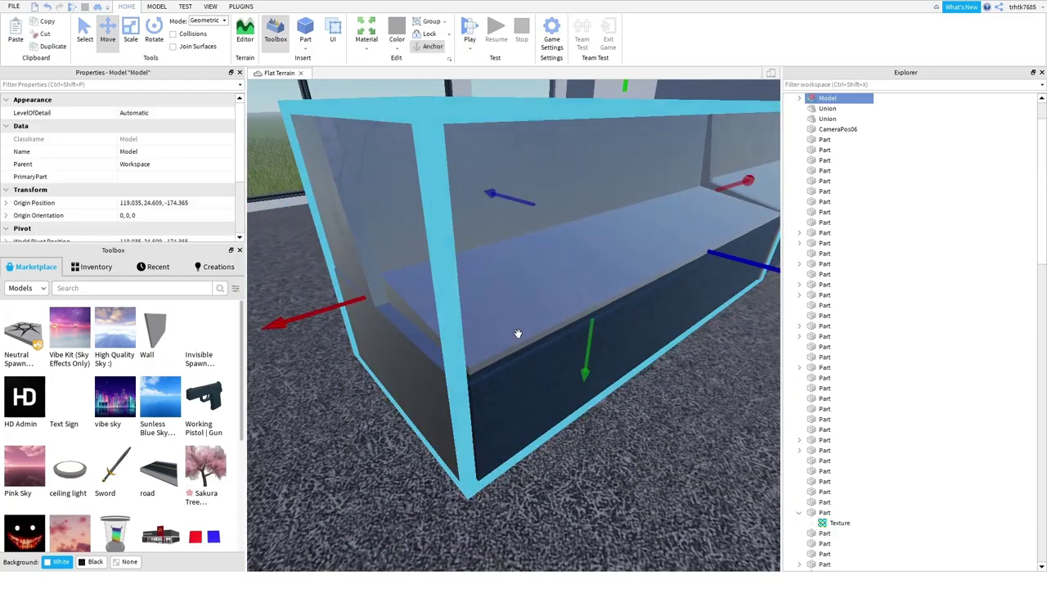
{"action": "scroll", "coordinate": [549, 114], "scroll_direction": "up", "scroll_amount": 2}
{"action": "key", "text": "ctrl+u"}
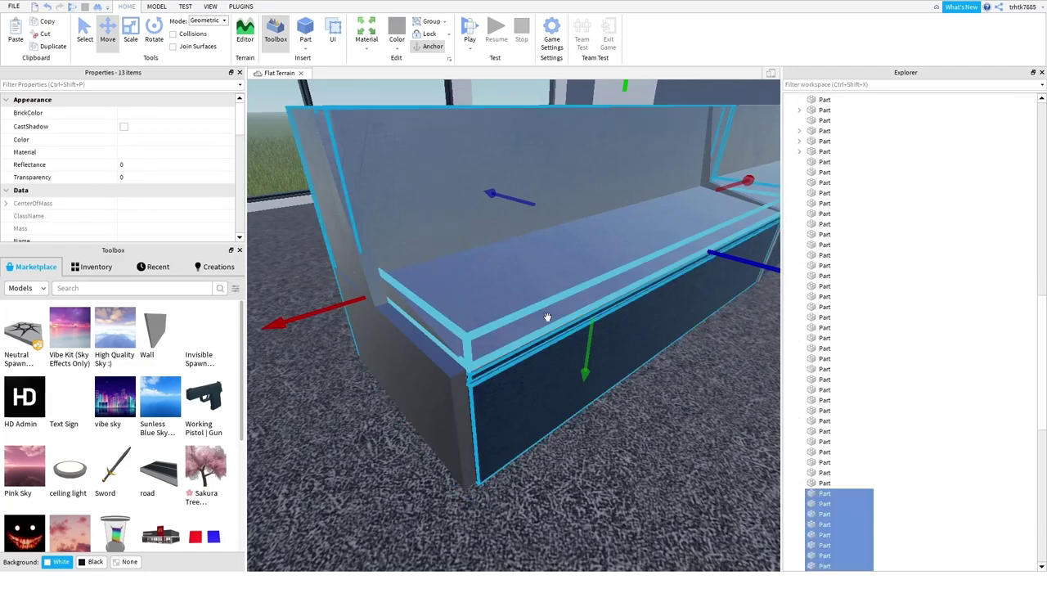
- Lengthen the sloped desktop wedge toward the gap until it covers the top of the new end panel
{"action": "left_click", "coordinate": [526, 460]}
{"action": "scroll", "coordinate": [526, 459], "scroll_direction": "up", "scroll_amount": 3}
{"action": "scroll", "coordinate": [525, 449], "scroll_direction": "down", "scroll_amount": 3}
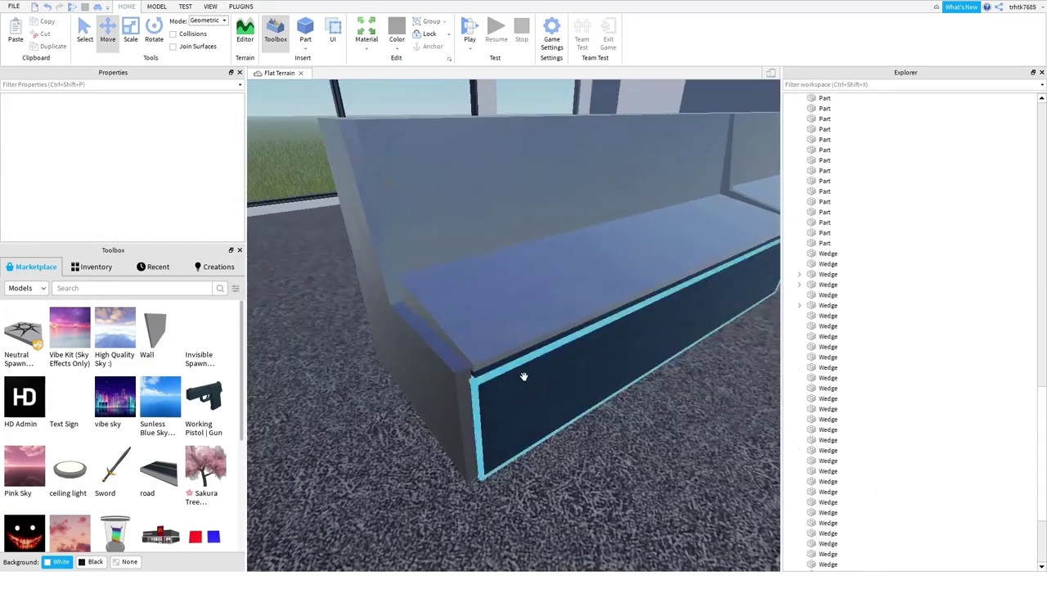
{"action": "left_click", "coordinate": [509, 364]}
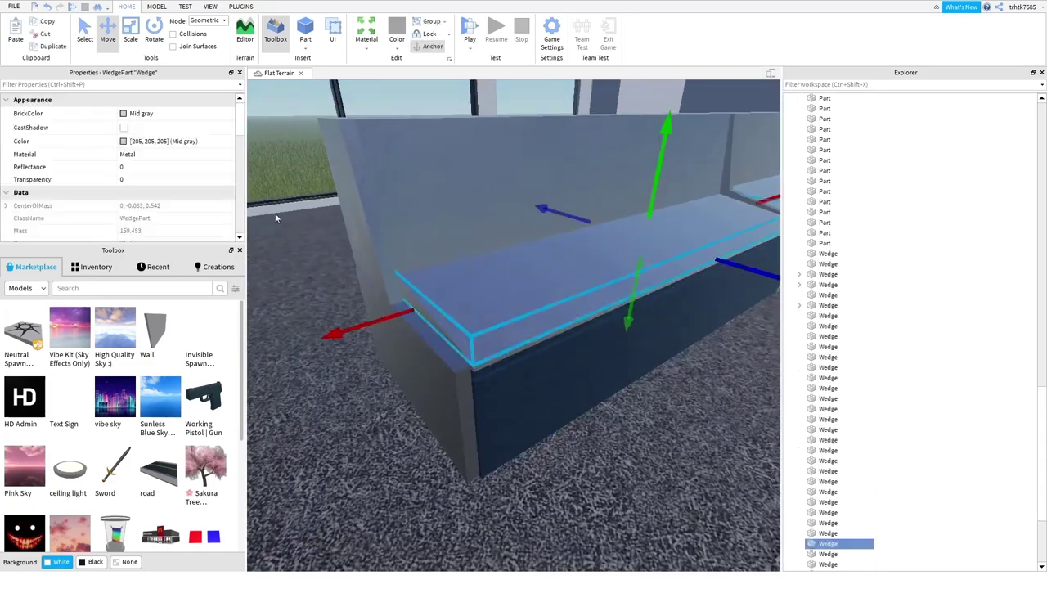
{"action": "left_click_drag", "start_coordinate": [413, 324], "coordinate": [398, 319]}
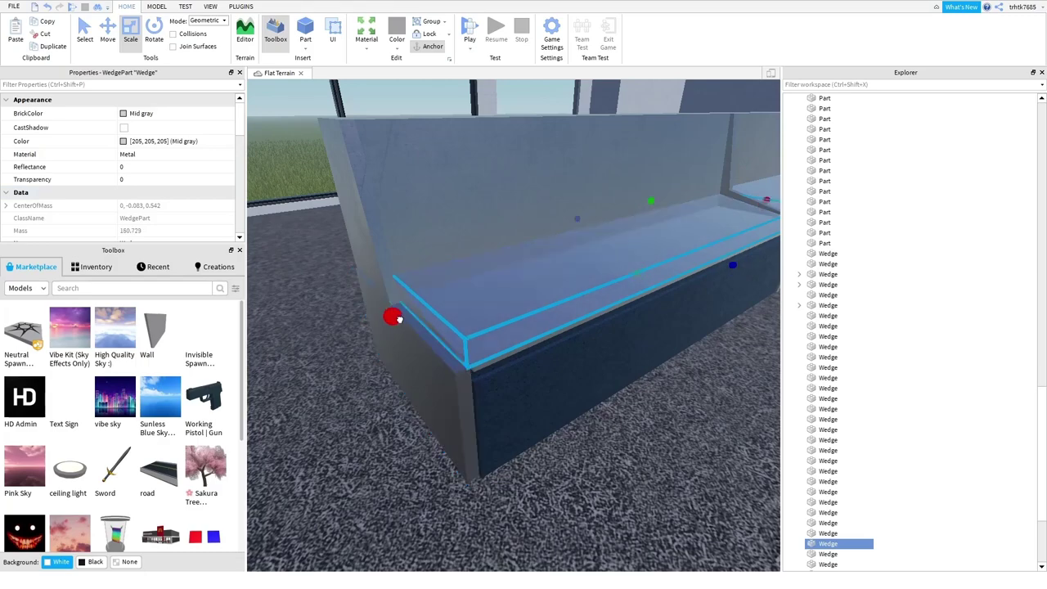
{"action": "scroll", "coordinate": [421, 401], "scroll_direction": "up", "scroll_amount": 5}
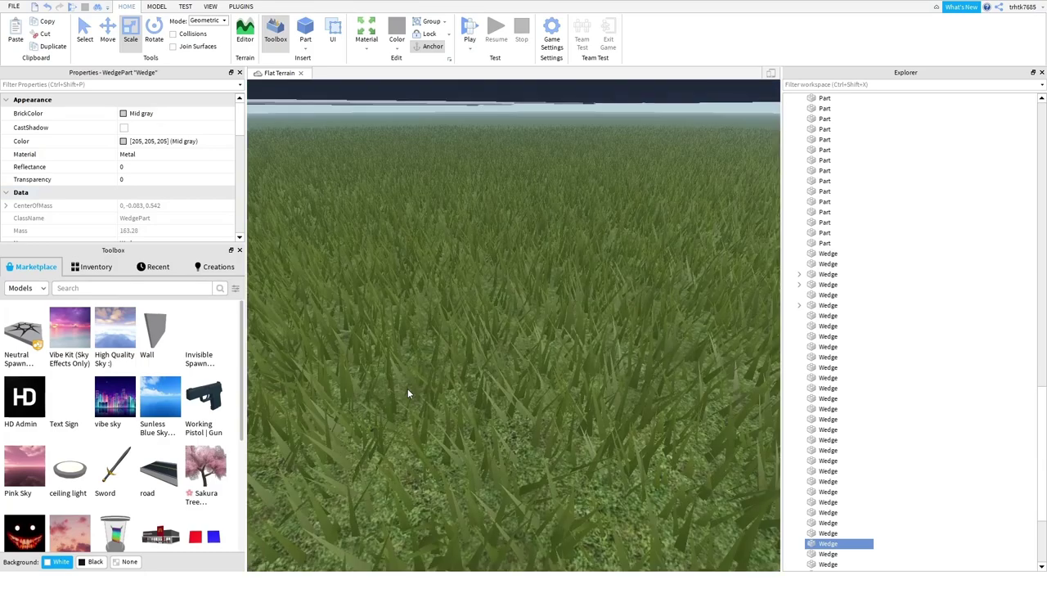
{"action": "left_click", "coordinate": [409, 391]}
{"action": "scroll", "coordinate": [458, 409], "scroll_direction": "down", "scroll_amount": 5}
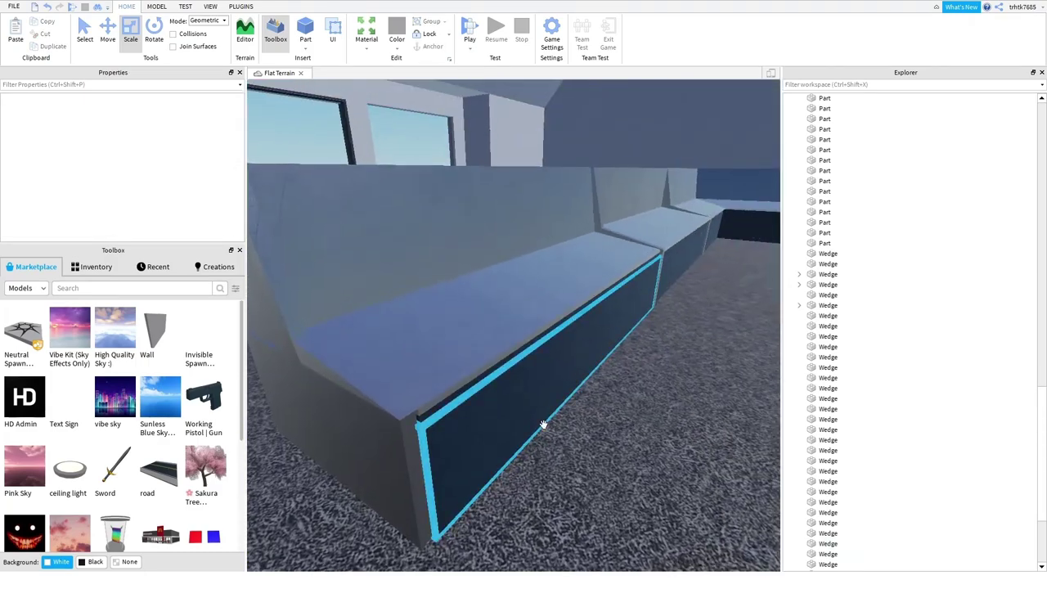
- Raise the top edge of the dark blue front panel to meet the underside of the desktop wedge
{"action": "left_click", "coordinate": [543, 424]}
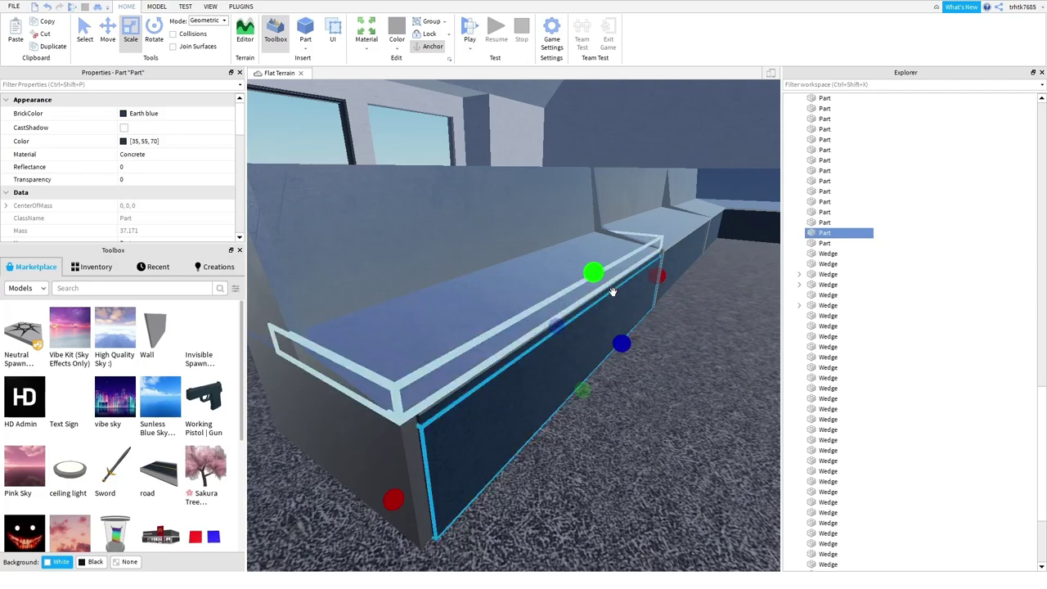
{"action": "left_click_drag", "start_coordinate": [597, 279], "coordinate": [597, 272]}
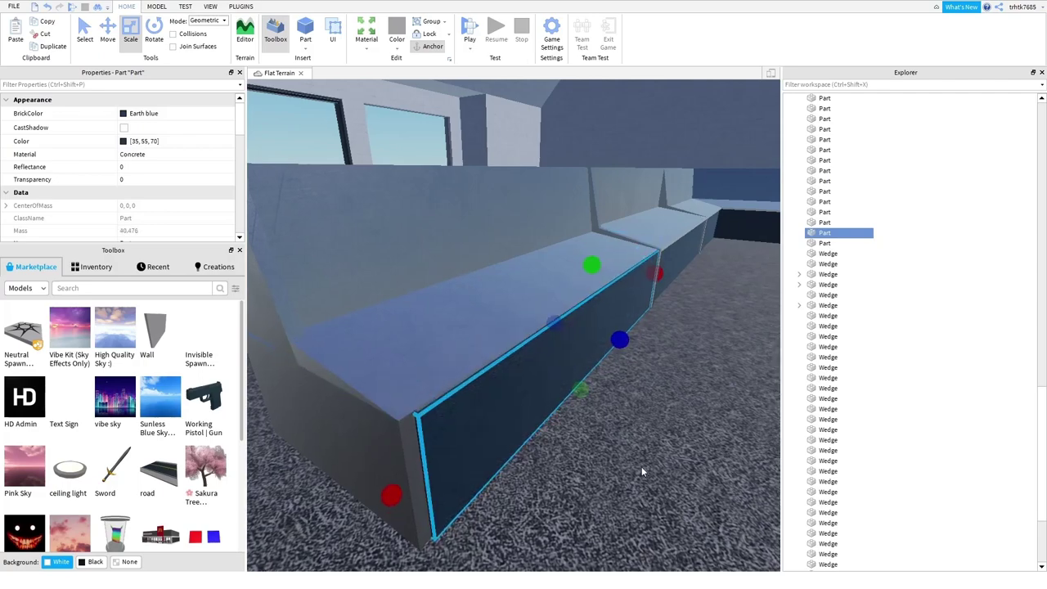
{"action": "key", "text": "s"}
{"action": "right_click_drag", "start_coordinate": [641, 466], "coordinate": [620, 423]}
{"action": "left_click", "coordinate": [642, 467]}
- Group all parts of the desk section on the newly panelled side of the gap into one model
{"action": "key", "text": "w"}
{"action": "key", "text": "a"}
{"action": "key", "text": "w"}
{"action": "key", "text": "w"}
{"action": "key", "text": "d"}
{"action": "key", "text": "s"}
{"action": "key", "text": "a"}
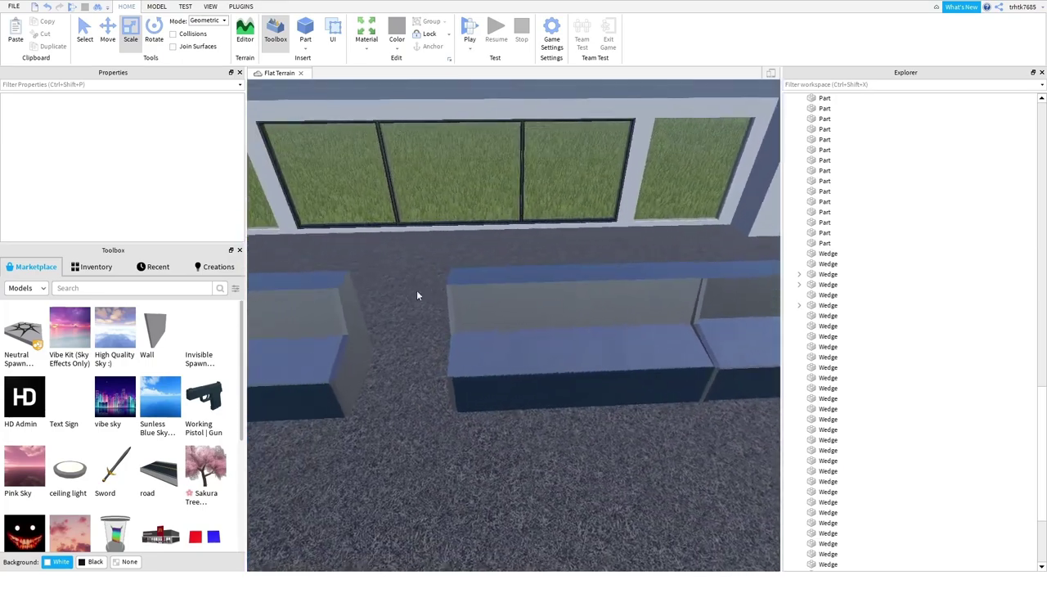
{"action": "right_click_drag", "start_coordinate": [417, 291], "coordinate": [420, 295]}
{"action": "left_click_drag", "start_coordinate": [410, 284], "coordinate": [651, 442]}
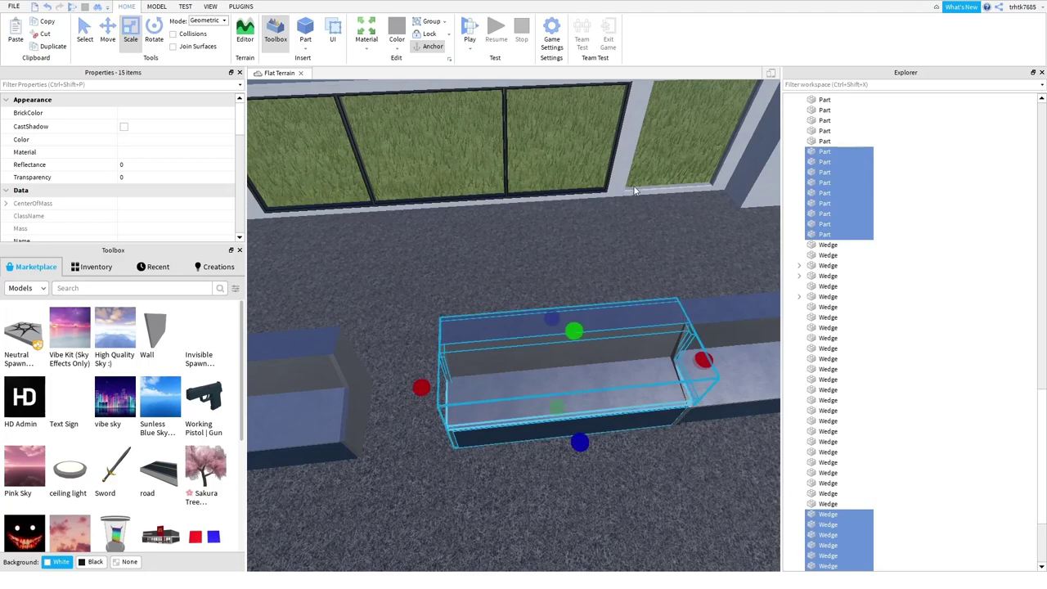
{"action": "key", "text": "ctrl+g"}
{"action": "left_click", "coordinate": [426, 469]}
- Group all parts of the L-shaped corner desk run across the gap into one model
{"action": "scroll", "coordinate": [427, 469], "scroll_direction": "down", "scroll_amount": 3}
{"action": "scroll", "coordinate": [518, 512], "scroll_direction": "up", "scroll_amount": 2}
{"action": "right_click_drag", "start_coordinate": [519, 512], "coordinate": [655, 438]}
{"action": "key", "text": "w"}
{"action": "key", "text": "a"}
{"action": "left_click_drag", "start_coordinate": [551, 320], "coordinate": [534, 314]}
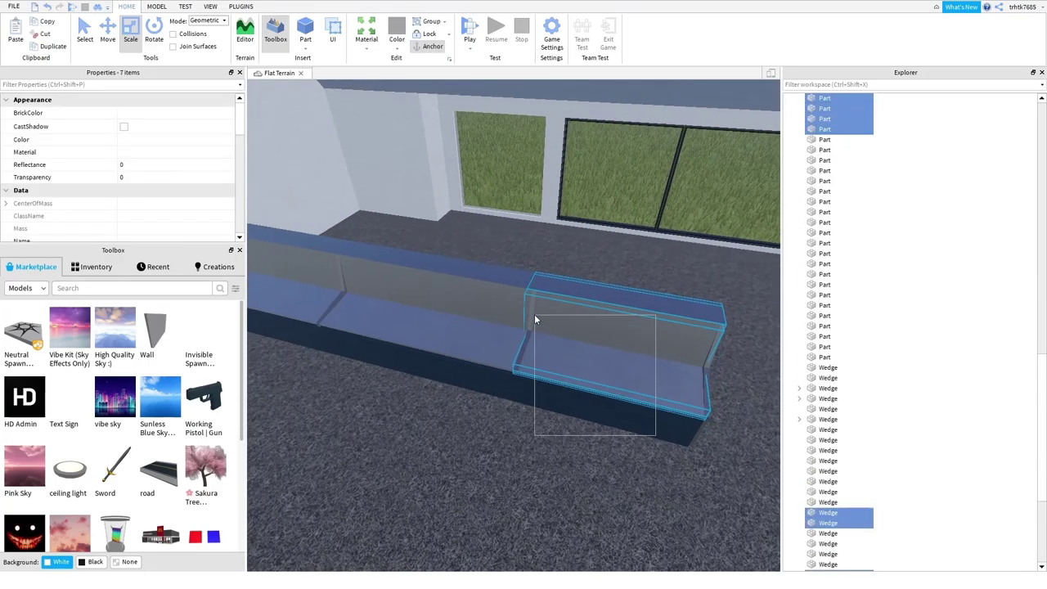
{"action": "key", "text": "d"}
{"action": "right_click_drag", "start_coordinate": [534, 314], "coordinate": [557, 436]}
{"action": "left_click", "coordinate": [557, 440]}
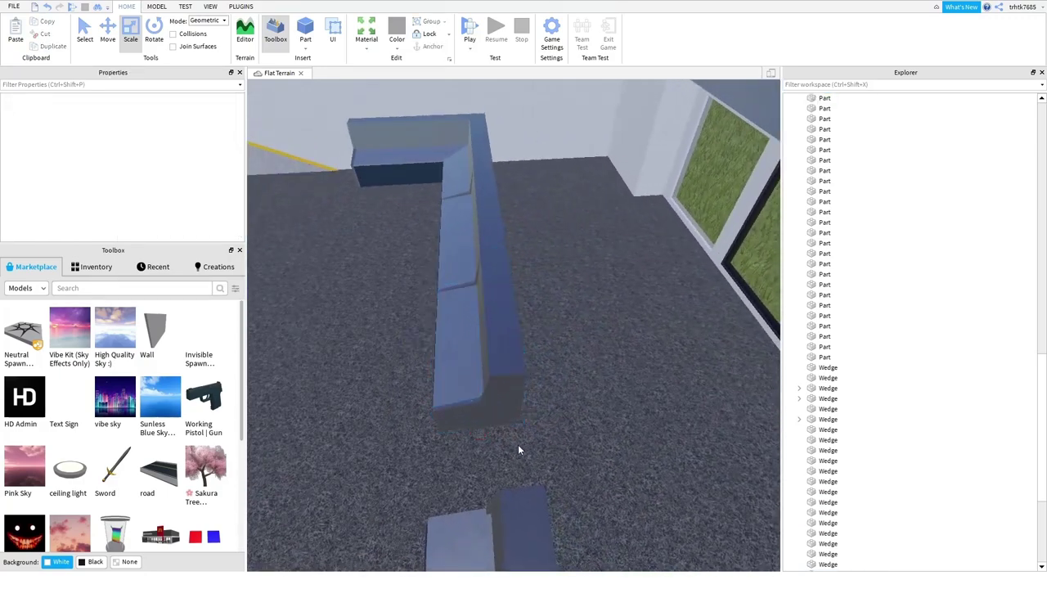
{"action": "left_click_drag", "start_coordinate": [516, 444], "coordinate": [376, 156]}
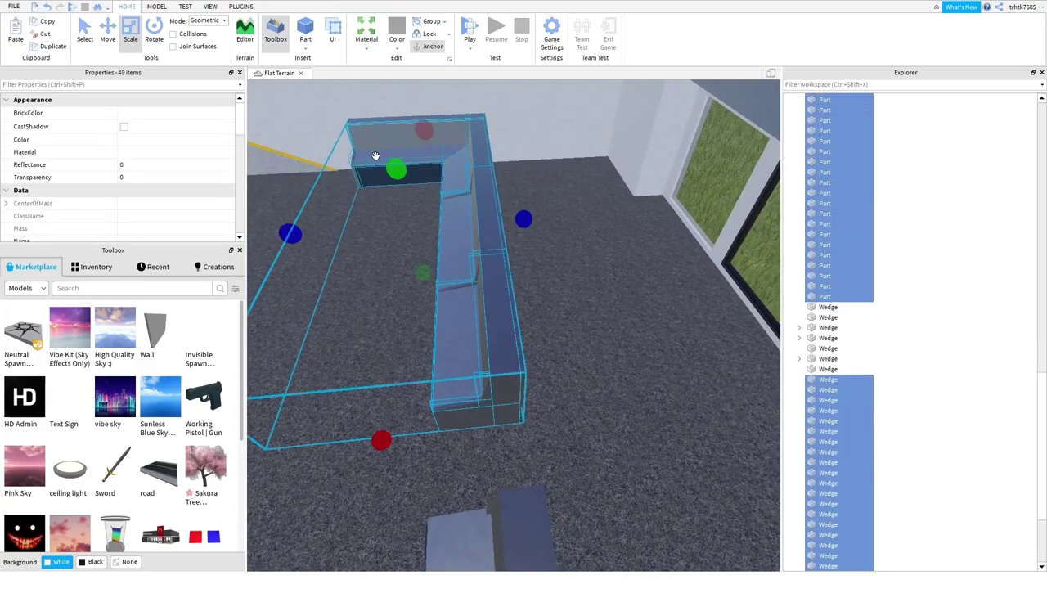
{"action": "key", "text": "ctrl+g"}
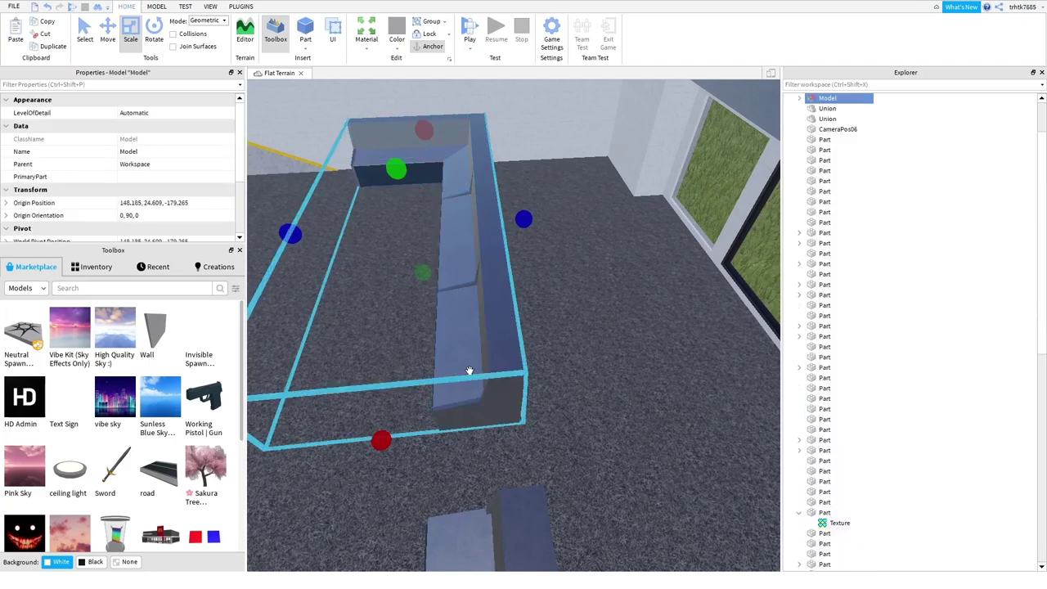
{"action": "right_click_drag", "start_coordinate": [467, 368], "coordinate": [432, 370]}
{"action": "left_click", "coordinate": [430, 368]}
- Search the marketplace models for "door" to fill the opening under the EXIT sign
{"action": "key", "text": "a"}
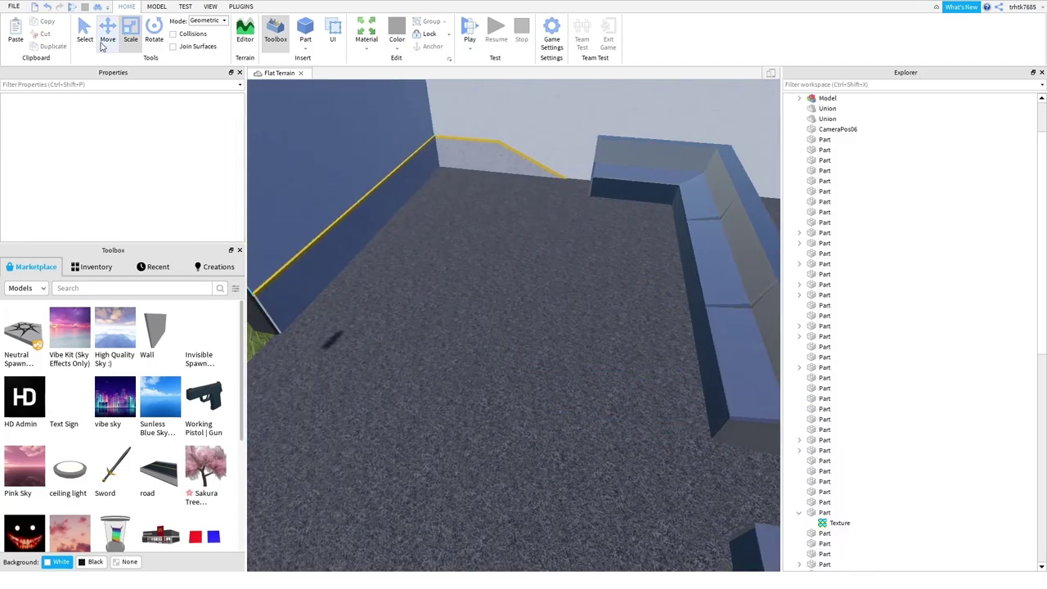
{"action": "left_click", "coordinate": [84, 34]}
{"action": "right_click_drag", "start_coordinate": [513, 380], "coordinate": [502, 374]}
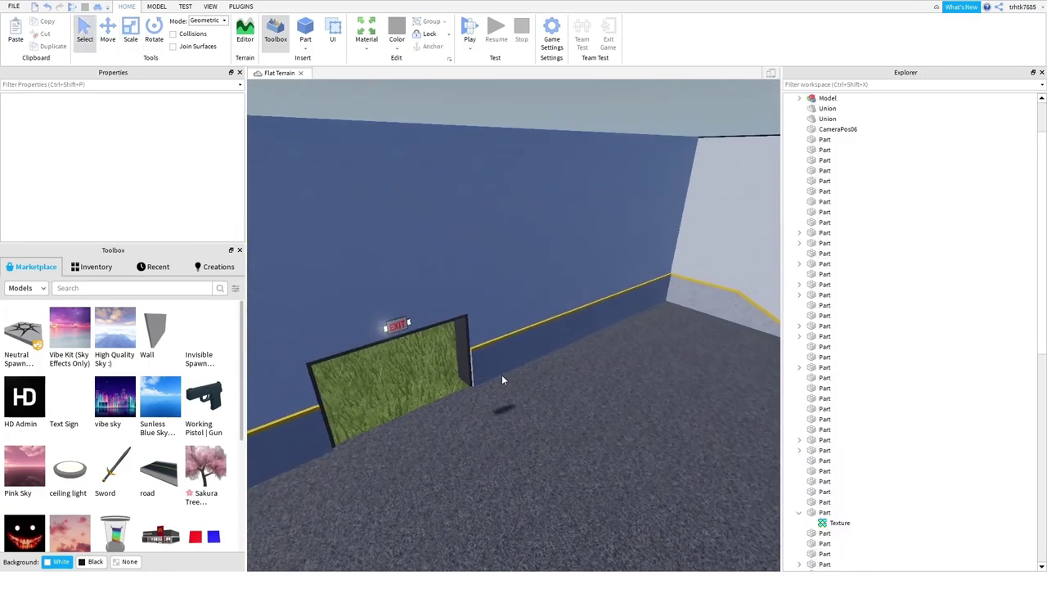
{"action": "left_click", "coordinate": [416, 345]}
{"action": "left_click", "coordinate": [549, 450]}
{"action": "key", "text": "w"}
{"action": "right_click_drag", "start_coordinate": [549, 451], "coordinate": [561, 451]}
{"action": "left_click", "coordinate": [104, 288]}
{"action": "key", "text": "s"}
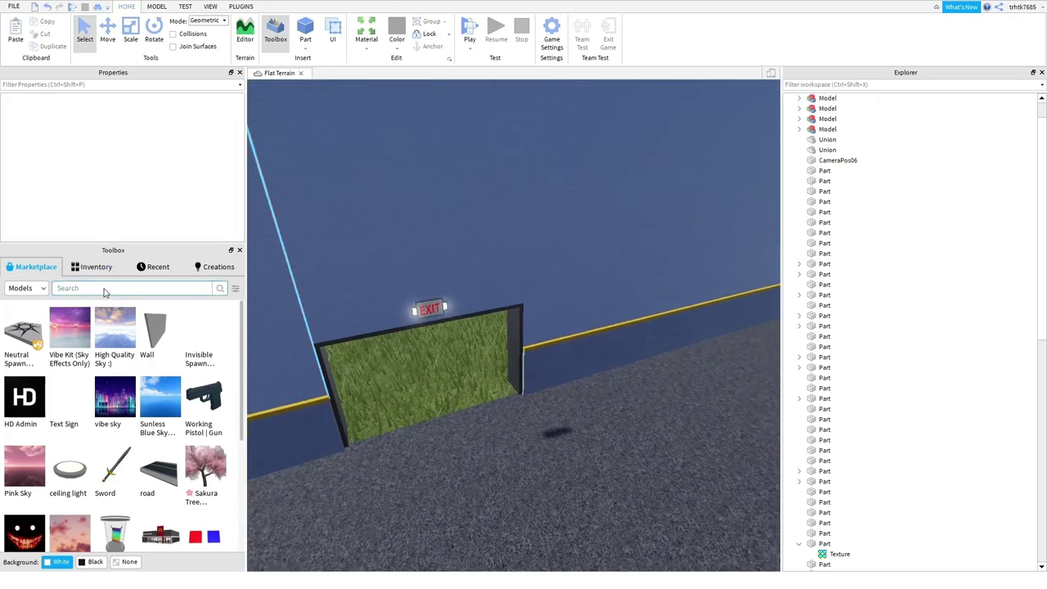
{"action": "left_click", "coordinate": [104, 288]}
{"action": "type", "text": "door"}
{"action": "key", "text": "Return"}
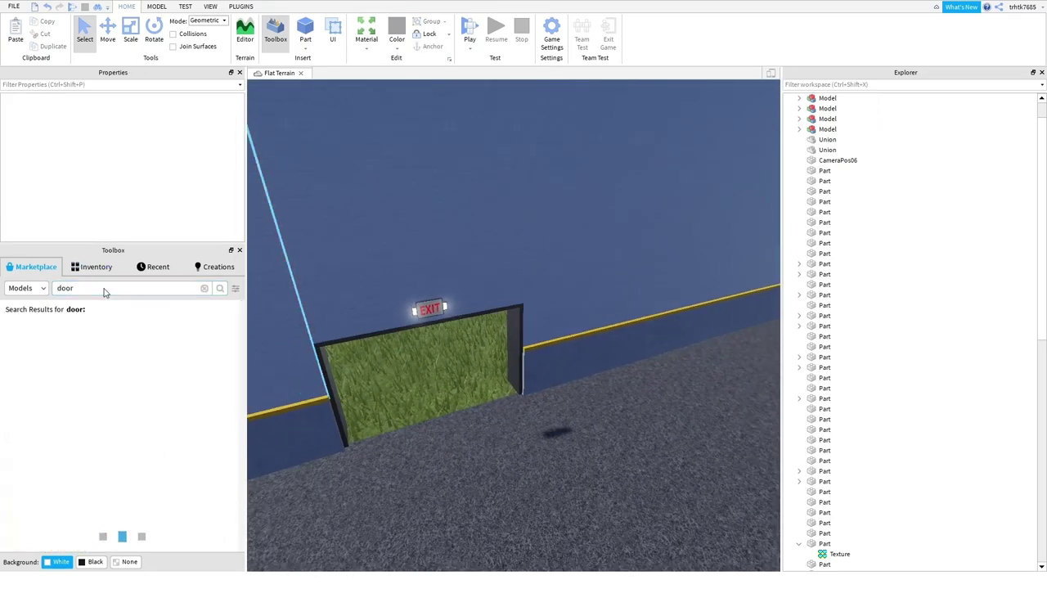
- Insert the E To Open Door model from the search results and clear the door search
{"action": "key", "text": "q"}
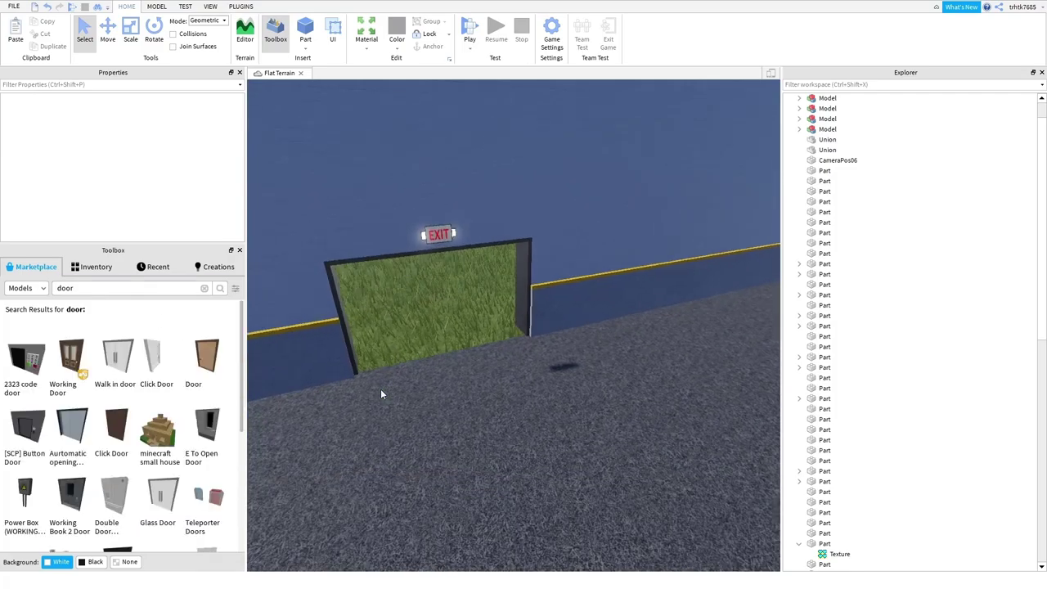
{"action": "key", "text": "w"}
{"action": "key", "text": "s"}
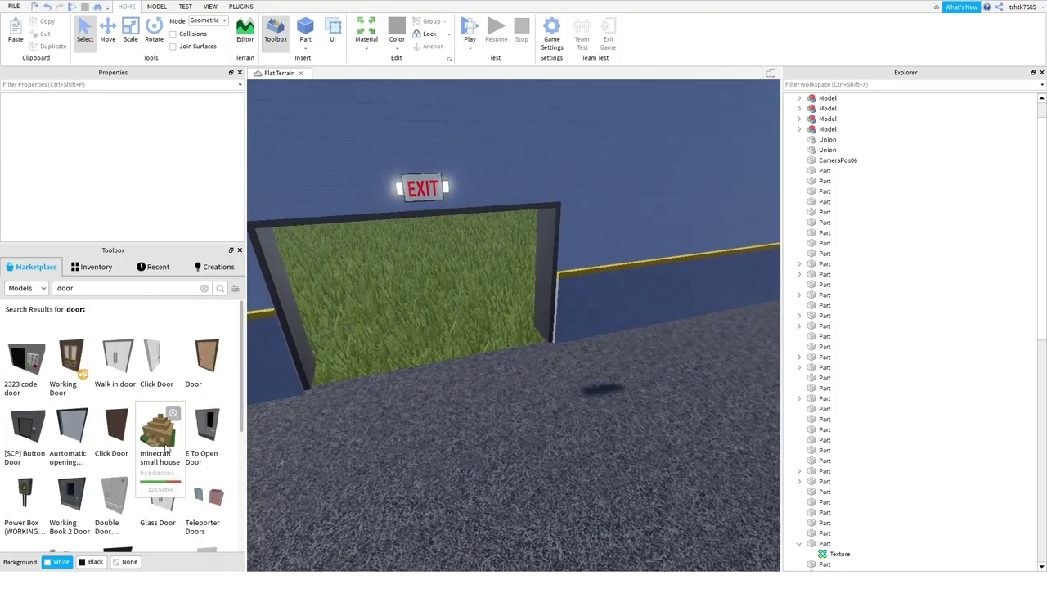
{"action": "scroll", "coordinate": [105, 445], "scroll_direction": "down", "scroll_amount": 2}
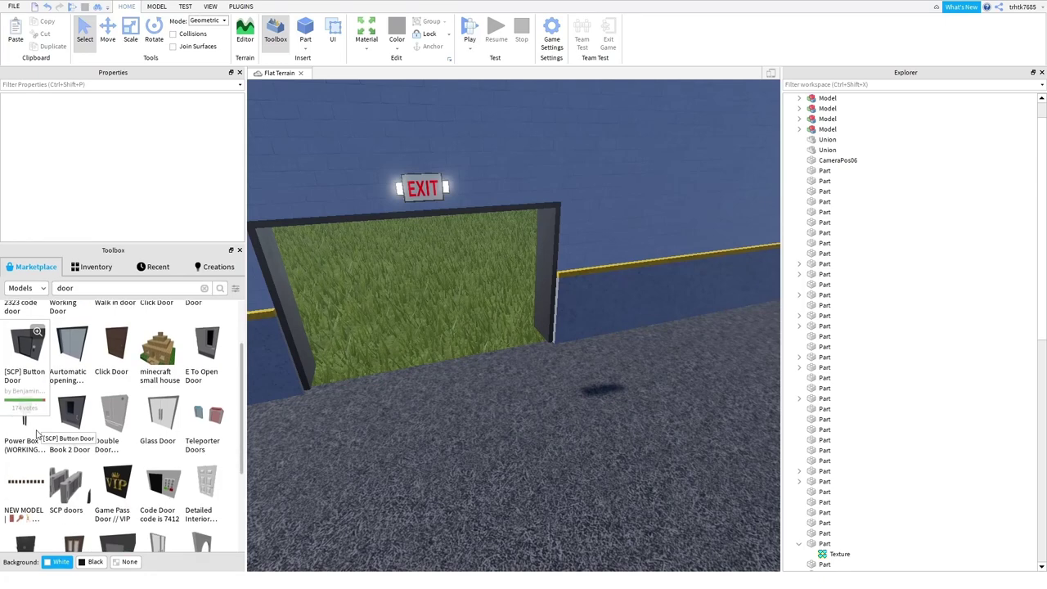
{"action": "scroll", "coordinate": [175, 483], "scroll_direction": "down", "scroll_amount": 4}
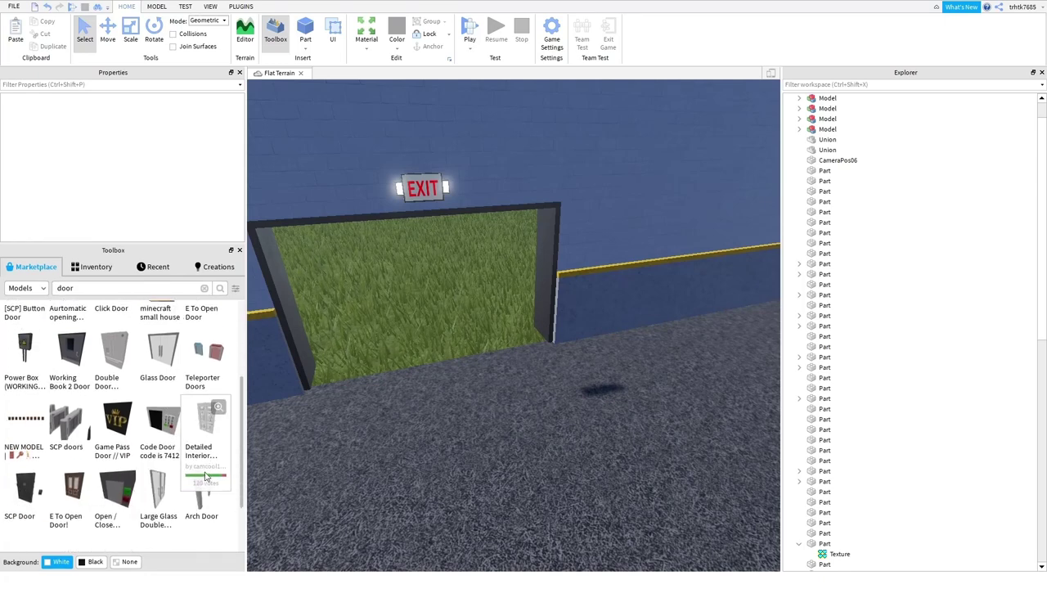
{"action": "scroll", "coordinate": [205, 479], "scroll_direction": "up", "scroll_amount": 4}
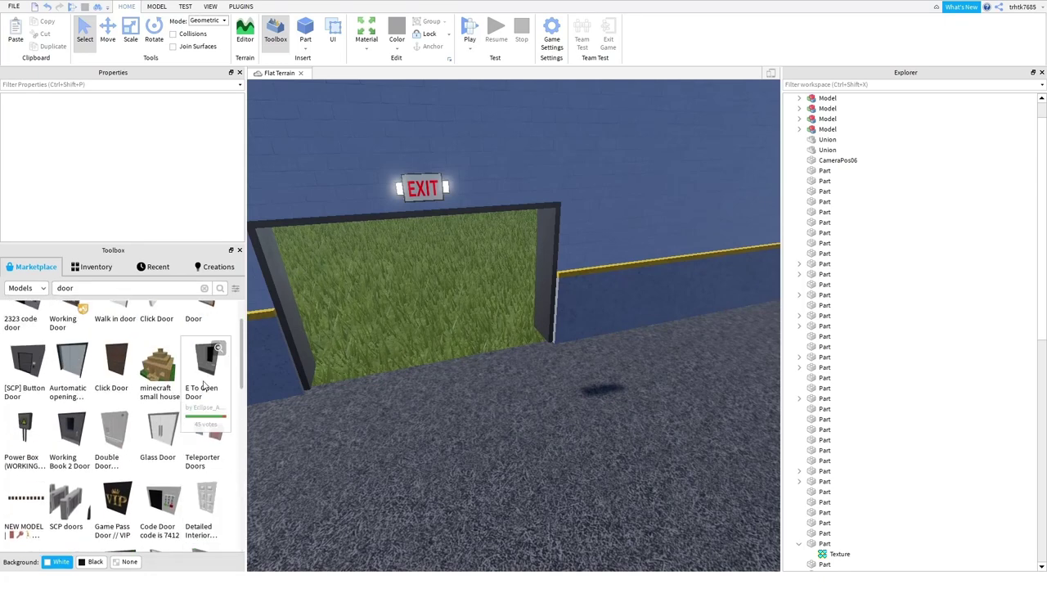
{"action": "left_click", "coordinate": [229, 409]}
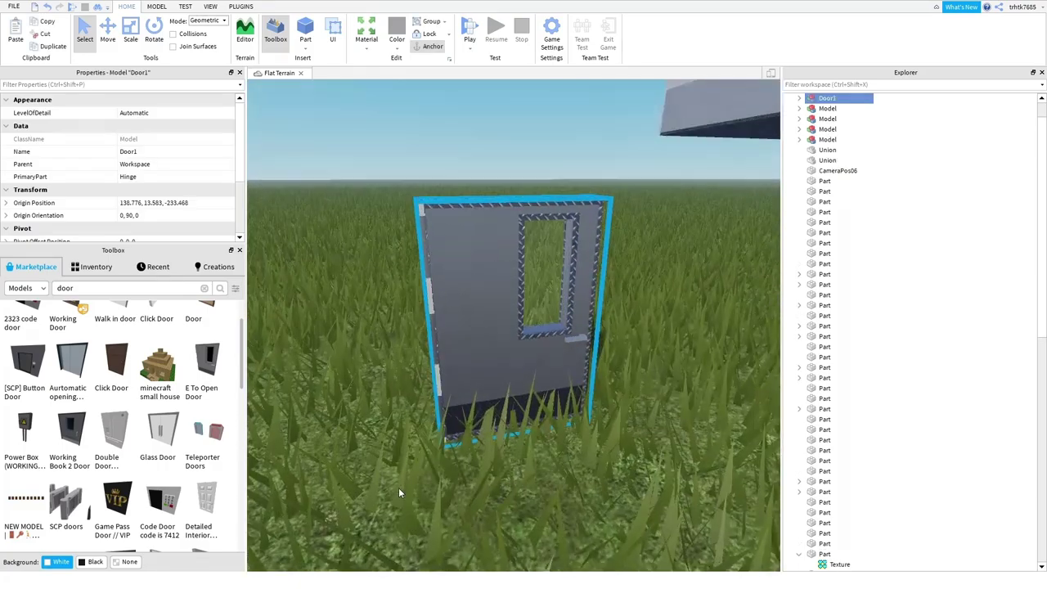
{"action": "right_click_drag", "start_coordinate": [400, 488], "coordinate": [398, 488]}
{"action": "left_click", "coordinate": [399, 488]}
{"action": "scroll", "coordinate": [299, 438], "scroll_direction": "down", "scroll_amount": 2}
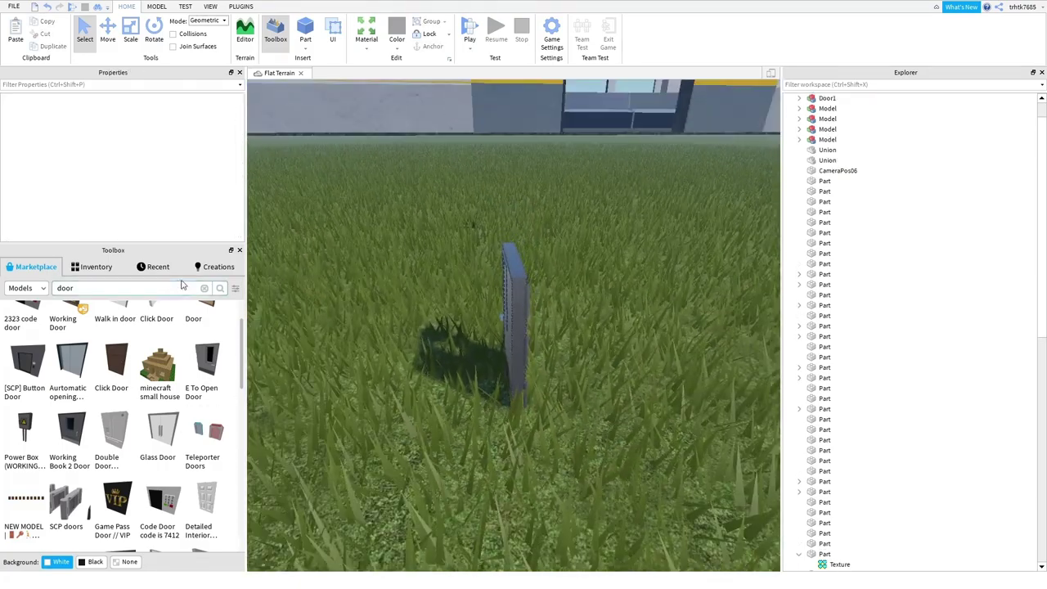
{"action": "left_click", "coordinate": [204, 288]}
{"action": "type", "text": "e"}
- Unlock the control room's dark stone grey floor and extend its edge outward past the exit doorway
{"action": "right_click_drag", "start_coordinate": [656, 398], "coordinate": [656, 398]}
{"action": "key", "text": "w"}
{"action": "scroll", "coordinate": [529, 284], "scroll_direction": "up", "scroll_amount": 5}
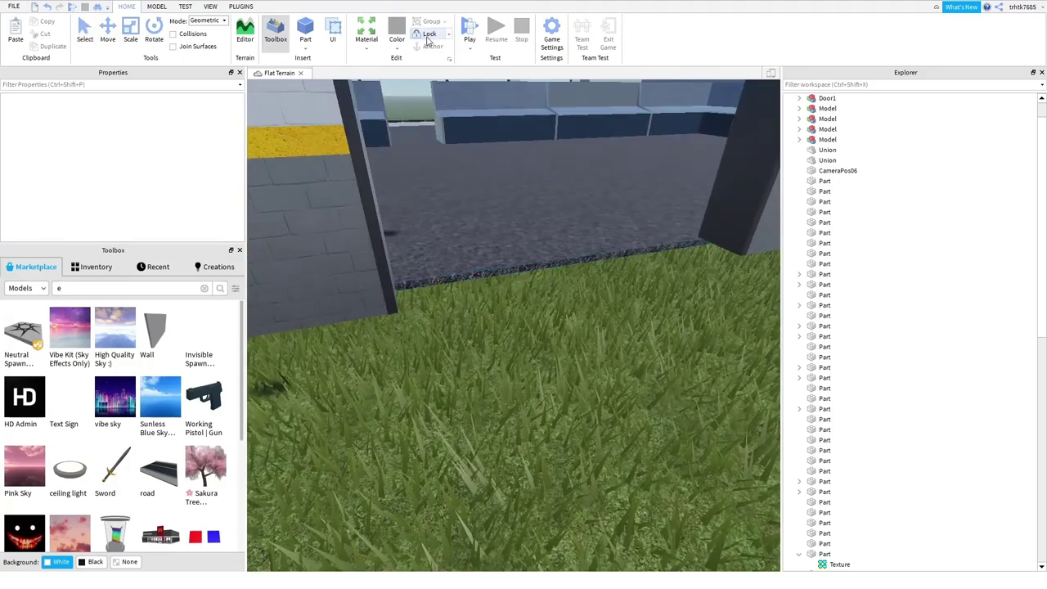
{"action": "left_click", "coordinate": [427, 39]}
{"action": "left_click", "coordinate": [502, 238]}
{"action": "left_click", "coordinate": [134, 39]}
{"action": "scroll", "coordinate": [415, 250], "scroll_direction": "down", "scroll_amount": 3}
{"action": "right_click_drag", "start_coordinate": [415, 250], "coordinate": [418, 252]}
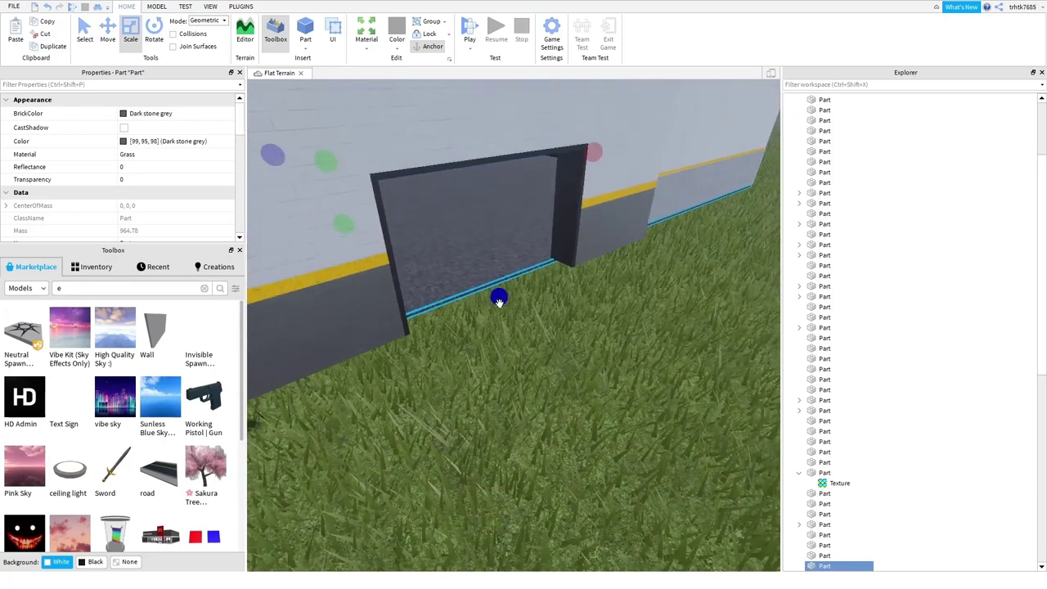
{"action": "mouse_move", "coordinate": [519, 316]}
{"action": "left_mouse_down"}
{"action": "mouse_move", "coordinate": [542, 316]}
{"action": "mouse_move", "coordinate": [535, 304]}
{"action": "mouse_move", "coordinate": [539, 314]}
{"action": "left_mouse_up"}
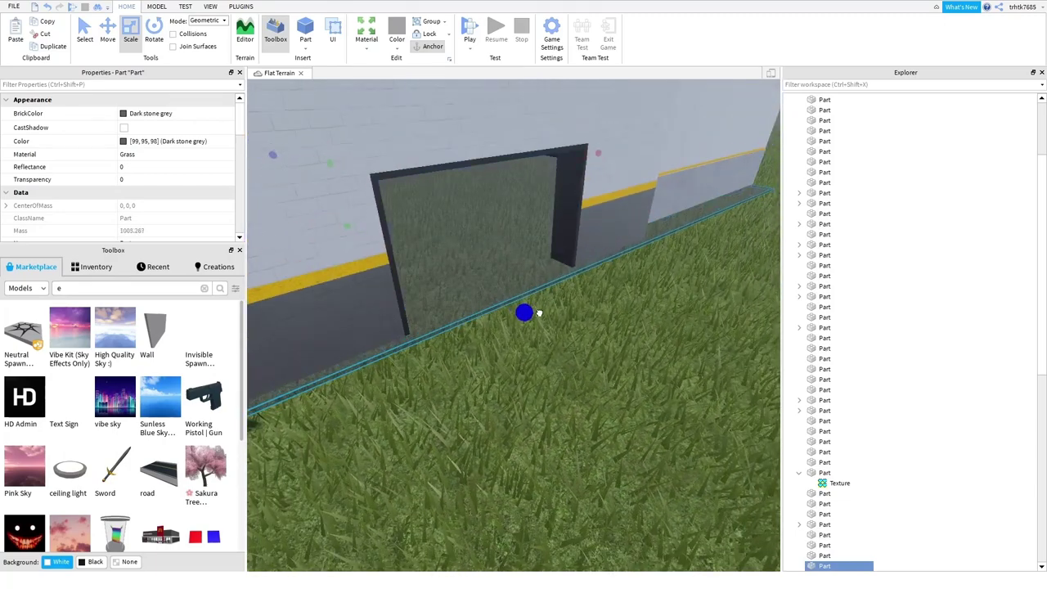
{"action": "scroll", "coordinate": [567, 464], "scroll_direction": "down", "scroll_amount": 10}
- Turn off CastShadow for all handle, base, hinge and other parts inside the Door1 model
{"action": "left_click", "coordinate": [564, 464]}
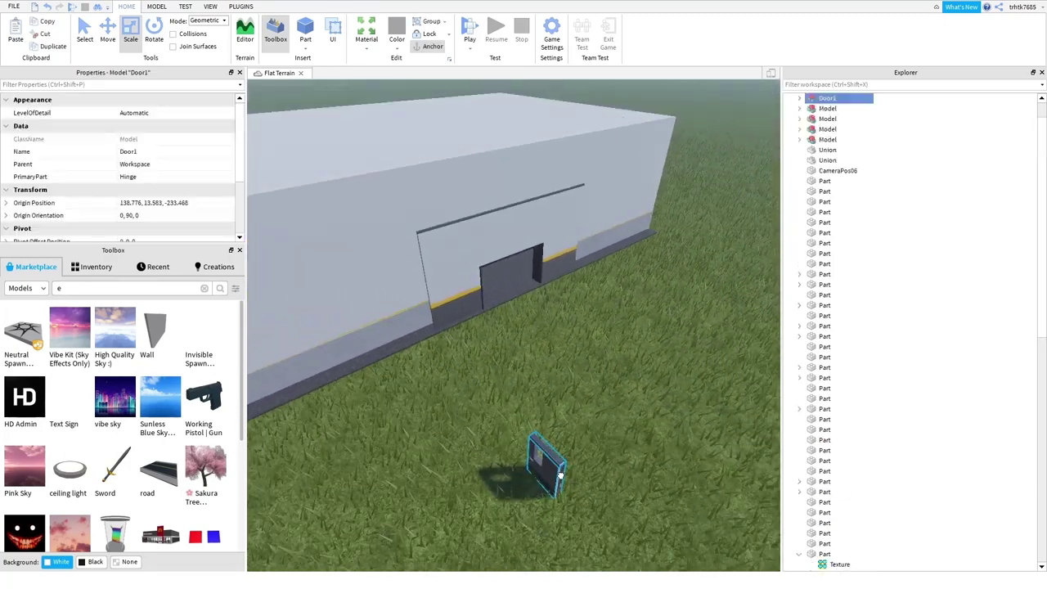
{"action": "left_click", "coordinate": [800, 99]}
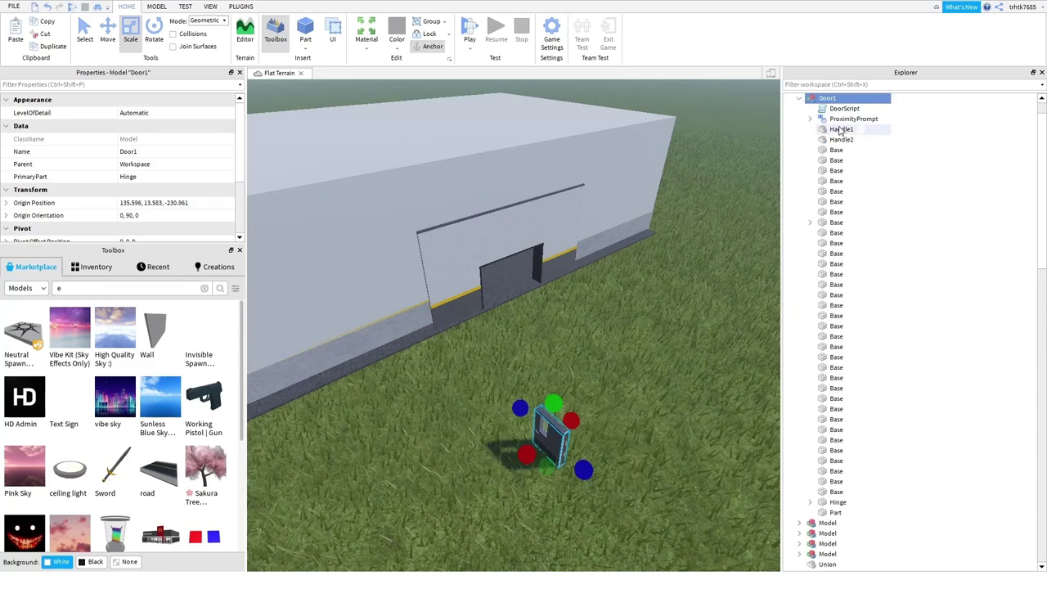
{"action": "left_click", "coordinate": [841, 129]}
{"action": "left_click", "coordinate": [840, 139], "text": "shift"}
{"action": "left_click", "coordinate": [836, 149], "text": "shift"}
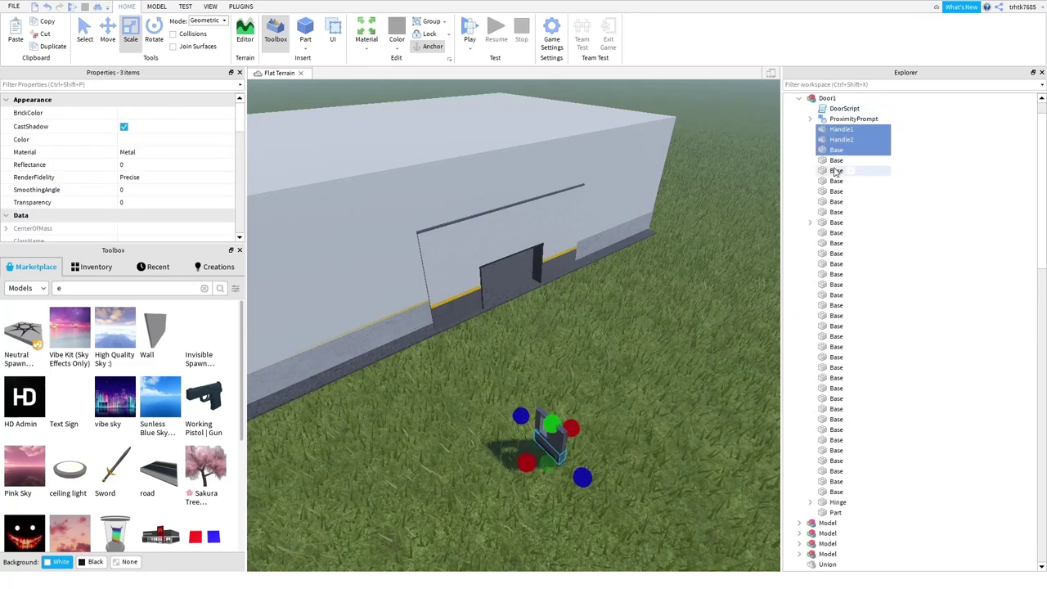
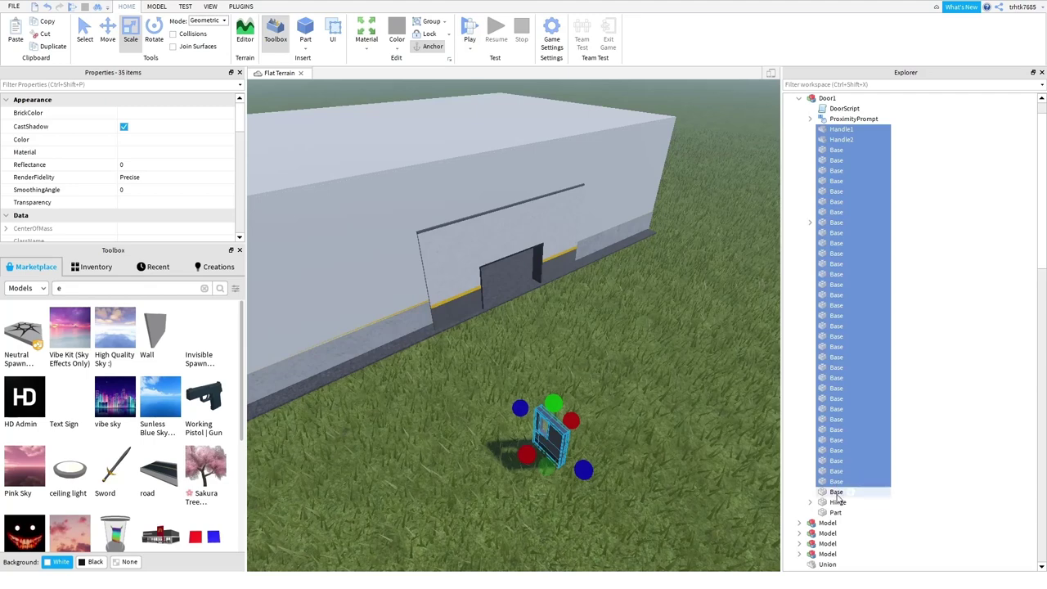
{"action": "left_click", "coordinate": [138, 130]}
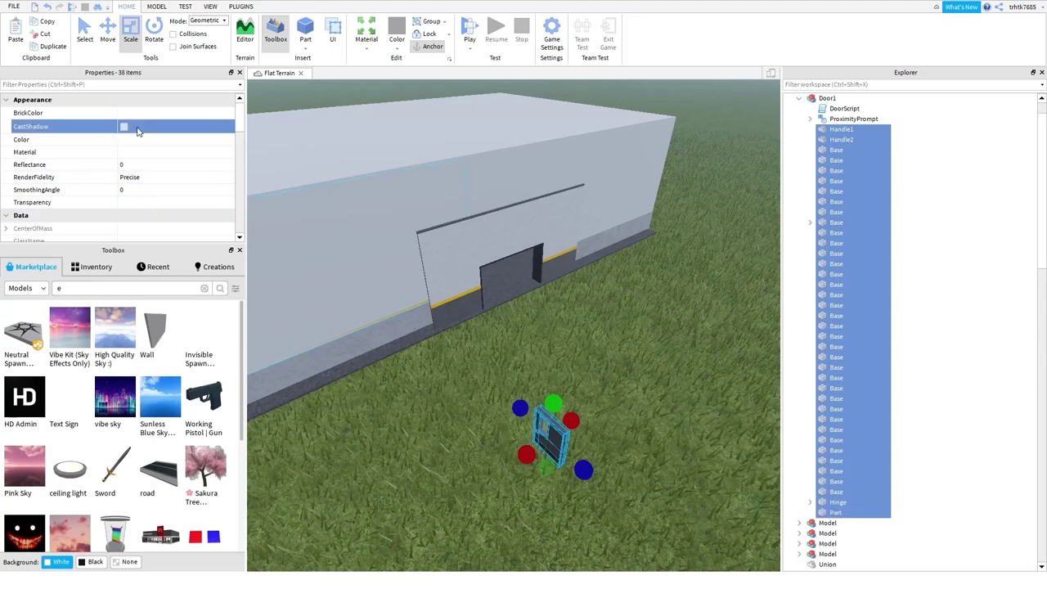
- Place the Door1 model upright in the exit doorway, rotated to face the opening, and scale it down slightly to fit under the lintel
{"action": "left_click", "coordinate": [709, 363]}
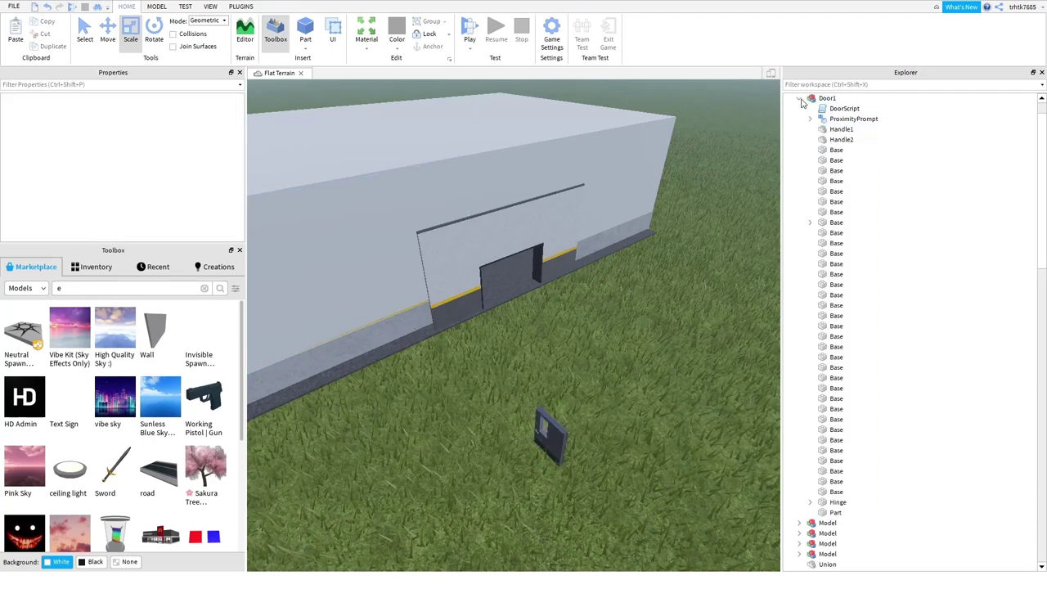
{"action": "left_click", "coordinate": [801, 99]}
{"action": "left_click_drag", "start_coordinate": [543, 454], "coordinate": [564, 378]}
{"action": "key", "text": "ctrl+r"}
{"action": "right_click_drag", "start_coordinate": [727, 446], "coordinate": [583, 395]}
{"action": "scroll", "coordinate": [583, 395], "scroll_direction": "up", "scroll_amount": 3}
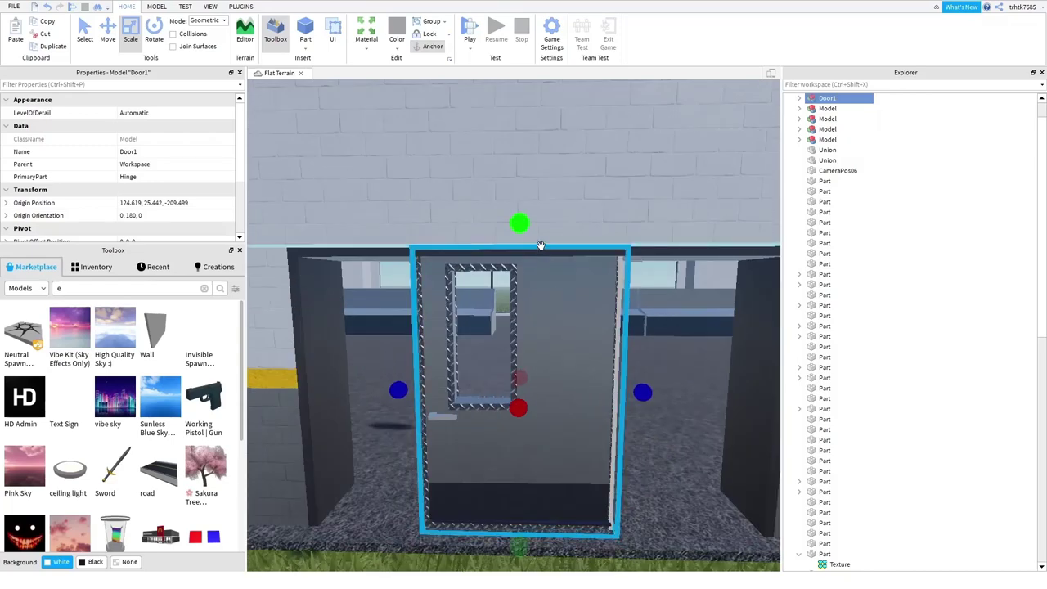
{"action": "left_click_drag", "start_coordinate": [525, 232], "coordinate": [523, 202]}
{"action": "left_click", "coordinate": [109, 28]}
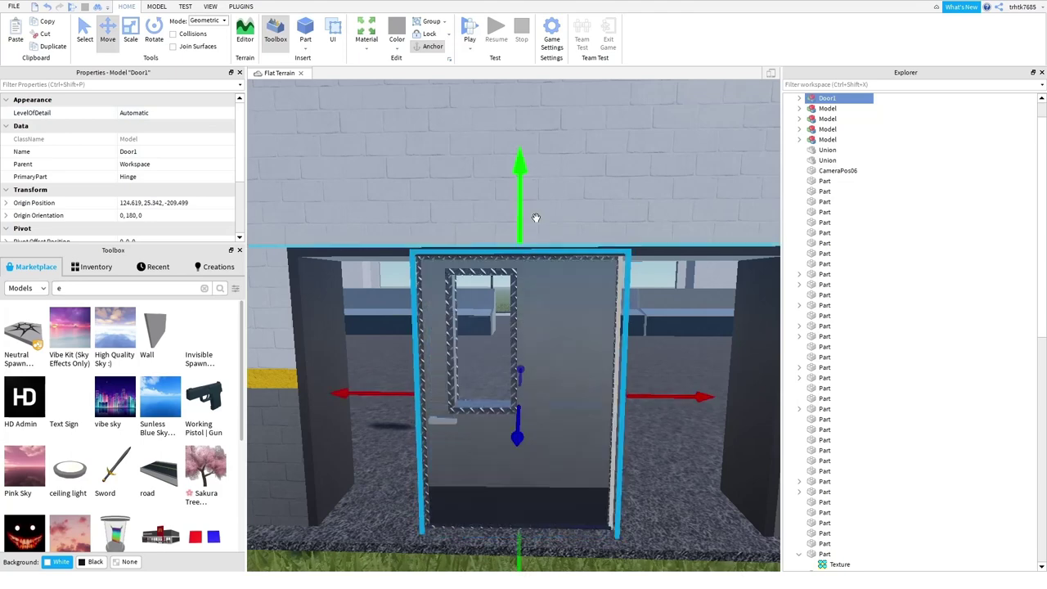
{"action": "scroll", "coordinate": [548, 270], "scroll_direction": "down", "scroll_amount": 3}
{"action": "scroll", "coordinate": [570, 457], "scroll_direction": "up", "scroll_amount": 5}
{"action": "left_click", "coordinate": [407, 540]}
{"action": "scroll", "coordinate": [416, 504], "scroll_direction": "down", "scroll_amount": 3}
{"action": "key", "text": "e"}
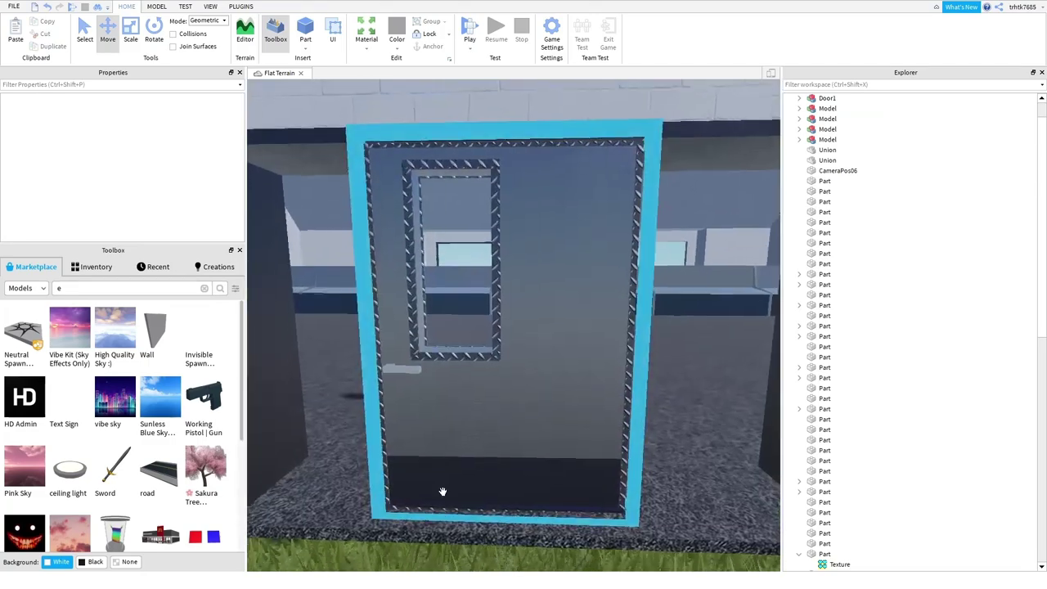
{"action": "right_click_drag", "start_coordinate": [440, 487], "coordinate": [442, 476]}
{"action": "key", "text": "a"}
{"action": "left_click", "coordinate": [419, 377]}
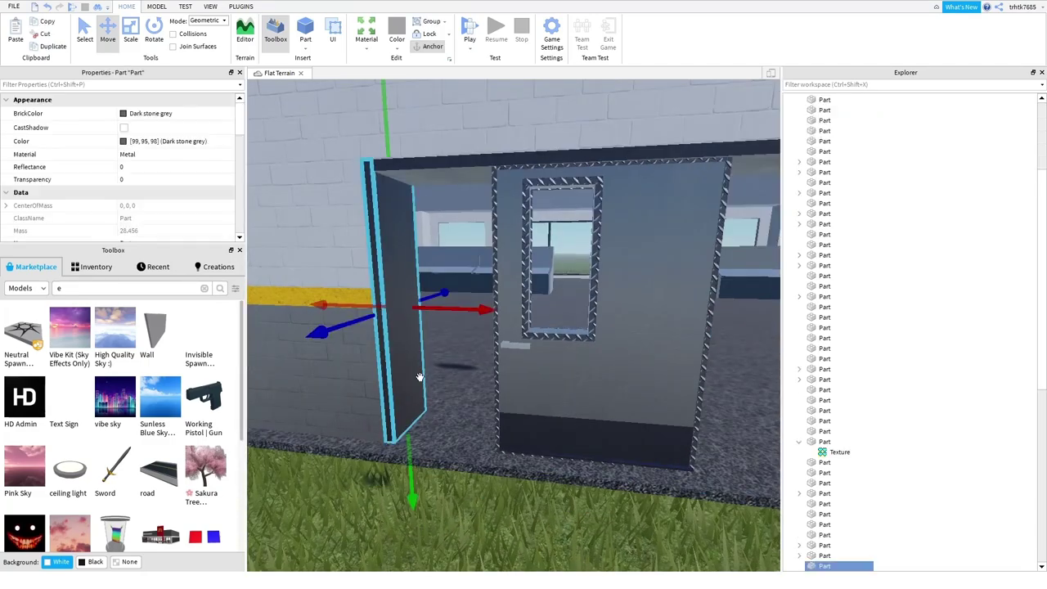
{"action": "right_click_drag", "start_coordinate": [420, 376], "coordinate": [430, 374]}
{"action": "key", "text": "a"}
{"action": "key", "text": "Delete"}
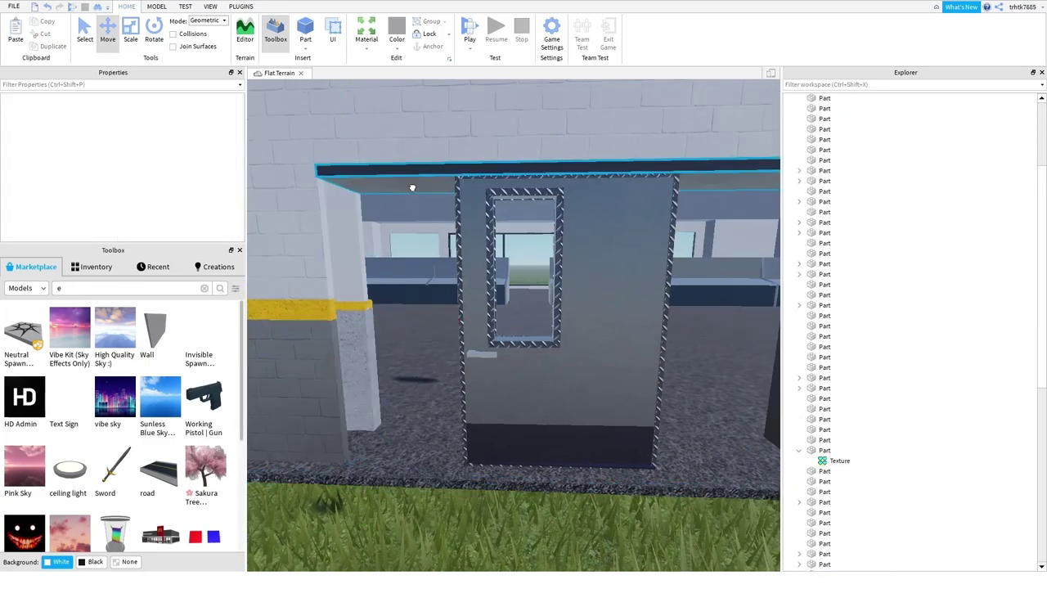
{"action": "left_click", "coordinate": [421, 203]}
{"action": "mouse_move", "coordinate": [421, 203]}
{"action": "right_mouse_down"}
{"action": "mouse_move", "coordinate": [398, 194]}
{"action": "mouse_move", "coordinate": [414, 205]}
{"action": "right_mouse_up"}
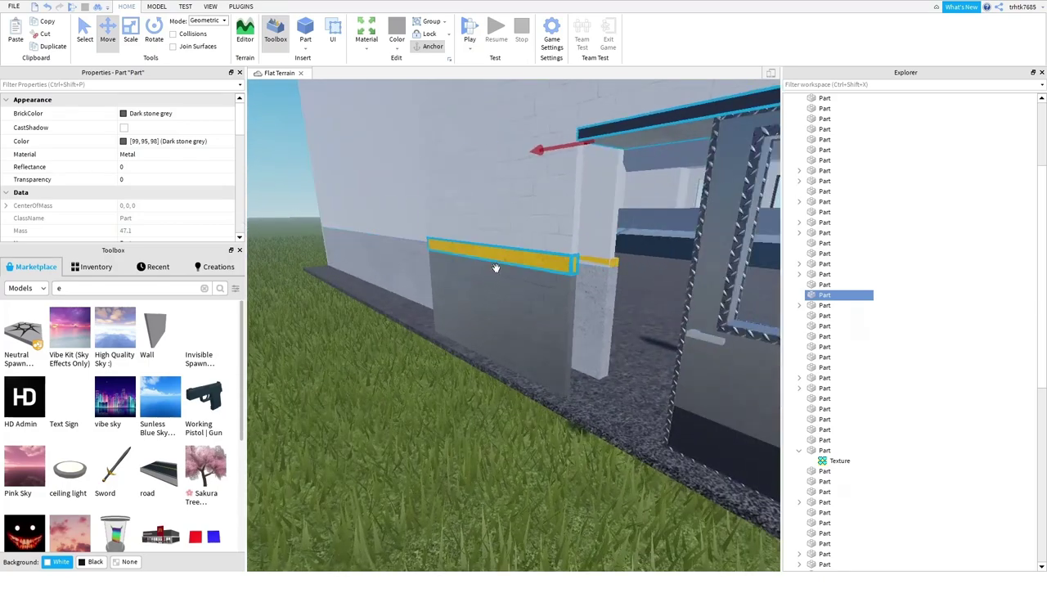
{"action": "right_click_drag", "start_coordinate": [493, 287], "coordinate": [519, 304]}
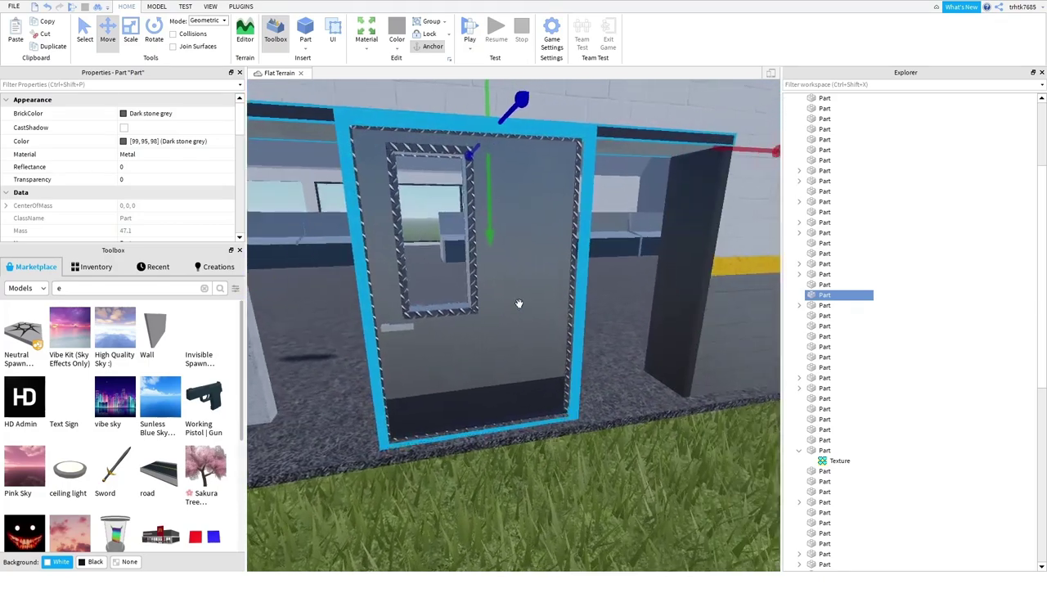
{"action": "key", "text": "Delete"}
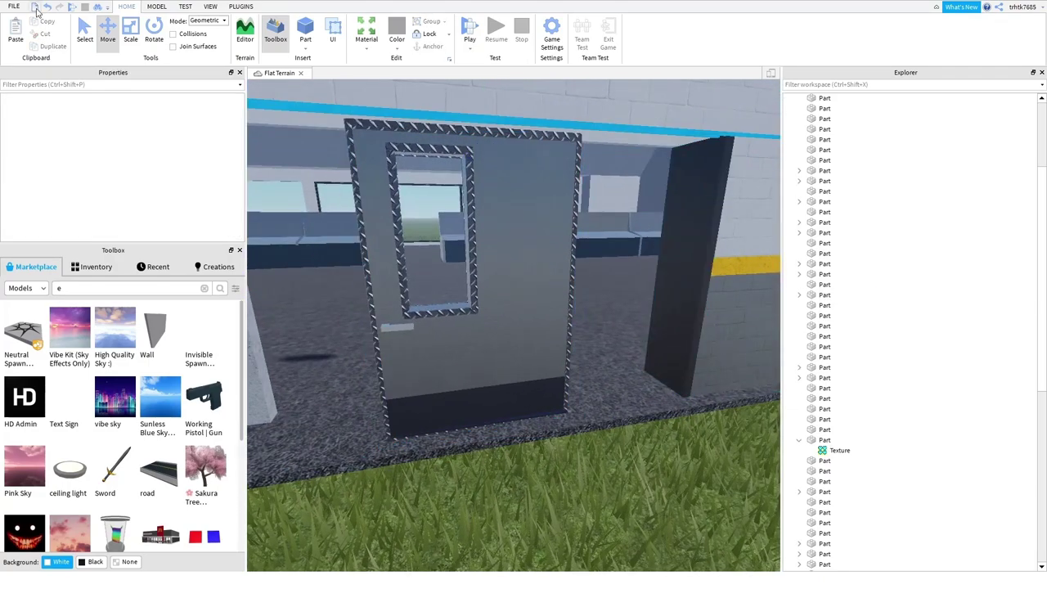
{"action": "left_click", "coordinate": [46, 9]}
{"action": "left_click", "coordinate": [47, 8]}
- Delete the outer wall panels beside the doorway's handle-side jamb and the large protruding panel above the opening
{"action": "key", "text": "s"}
{"action": "left_click", "coordinate": [405, 459]}
{"action": "mouse_move", "coordinate": [415, 458]}
{"action": "right_mouse_down"}
{"action": "mouse_move", "coordinate": [405, 459]}
{"action": "mouse_move", "coordinate": [420, 469]}
{"action": "right_mouse_up"}
{"action": "key", "text": "s"}
{"action": "left_click", "coordinate": [507, 369]}
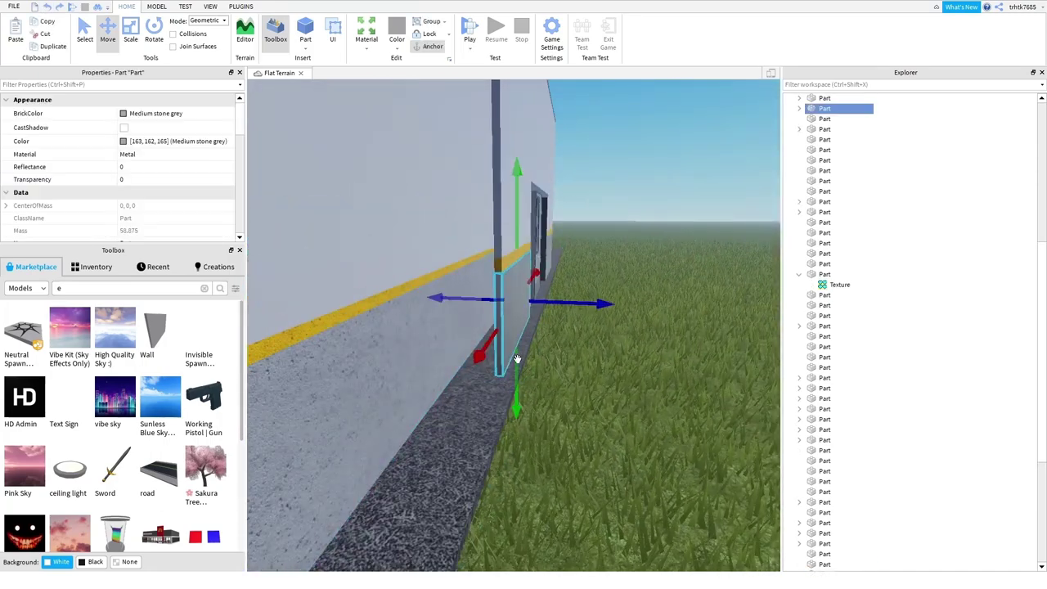
{"action": "right_click_drag", "start_coordinate": [516, 360], "coordinate": [505, 352]}
{"action": "key", "text": "Delete"}
{"action": "key", "text": "Delete"}
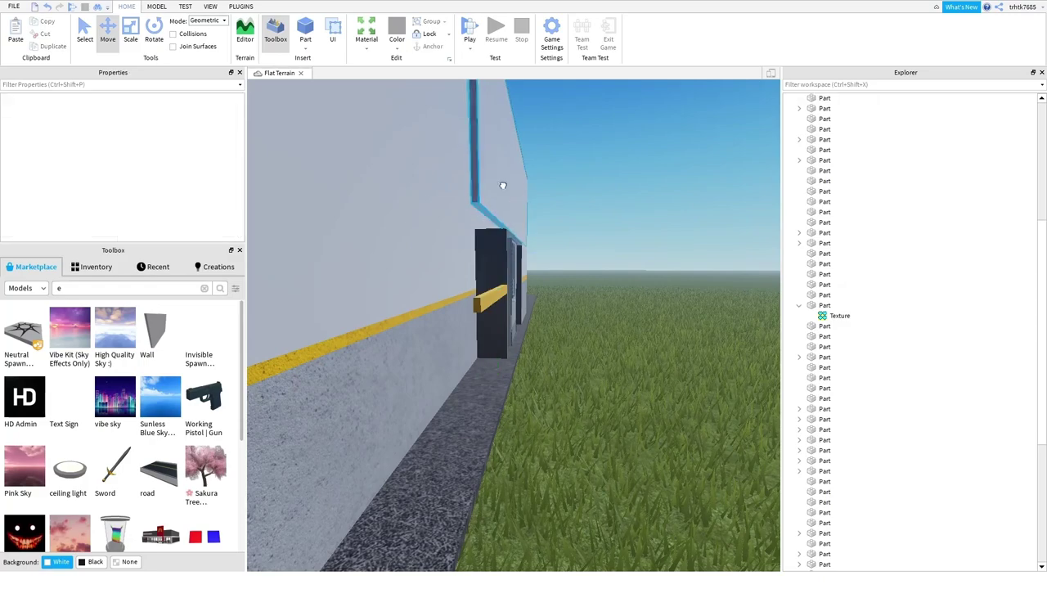
{"action": "left_click", "coordinate": [502, 185]}
{"action": "key", "text": "d"}
{"action": "right_click_drag", "start_coordinate": [640, 257], "coordinate": [638, 257]}
{"action": "key", "text": "Delete"}
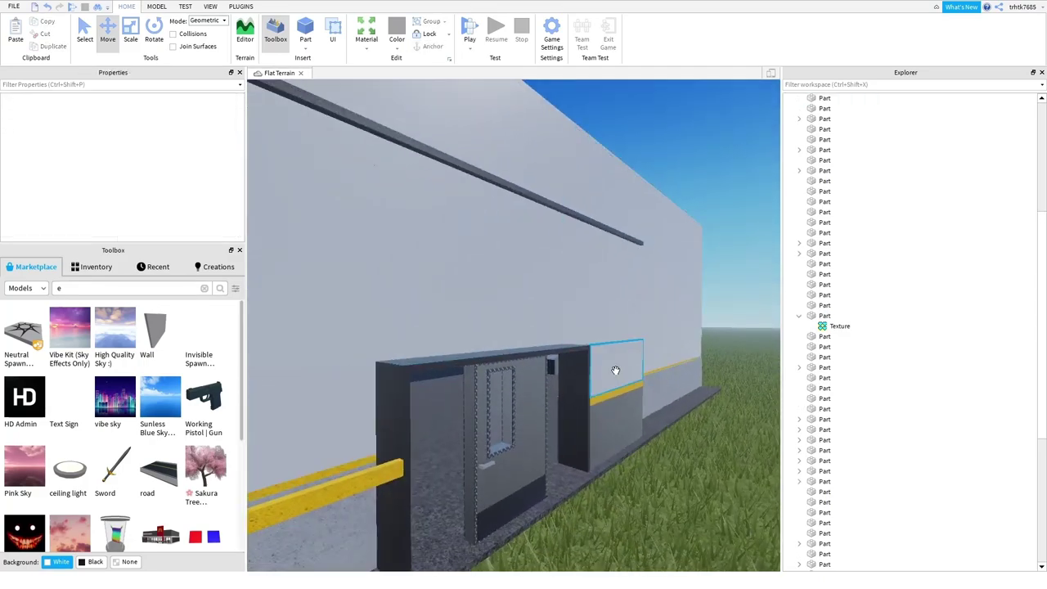
- Delete the outer panels and yellow stripe on the doorway's other side, plus the long dark trim bar and leftover protruding yellow stripe
{"action": "left_click", "coordinate": [614, 369]}
{"action": "key", "text": "Delete"}
{"action": "left_click", "coordinate": [632, 415]}
{"action": "key", "text": "Delete"}
{"action": "left_click", "coordinate": [625, 391]}
{"action": "key", "text": "Delete"}
{"action": "key", "text": "Delete"}
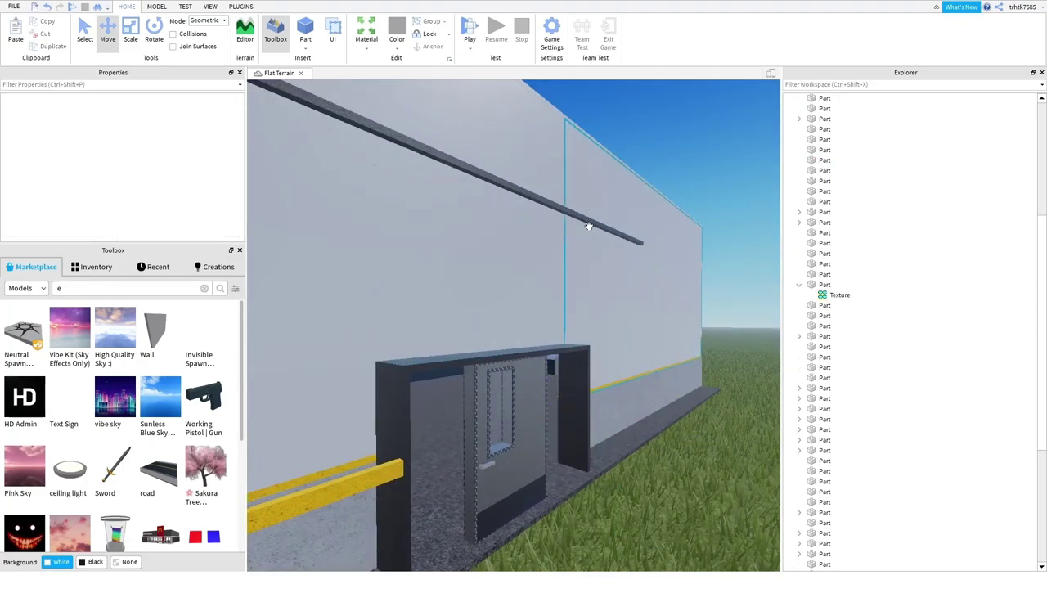
{"action": "right_click_drag", "start_coordinate": [574, 215], "coordinate": [573, 215]}
{"action": "key", "text": "Delete"}
{"action": "left_click", "coordinate": [483, 422]}
{"action": "key", "text": "Delete"}
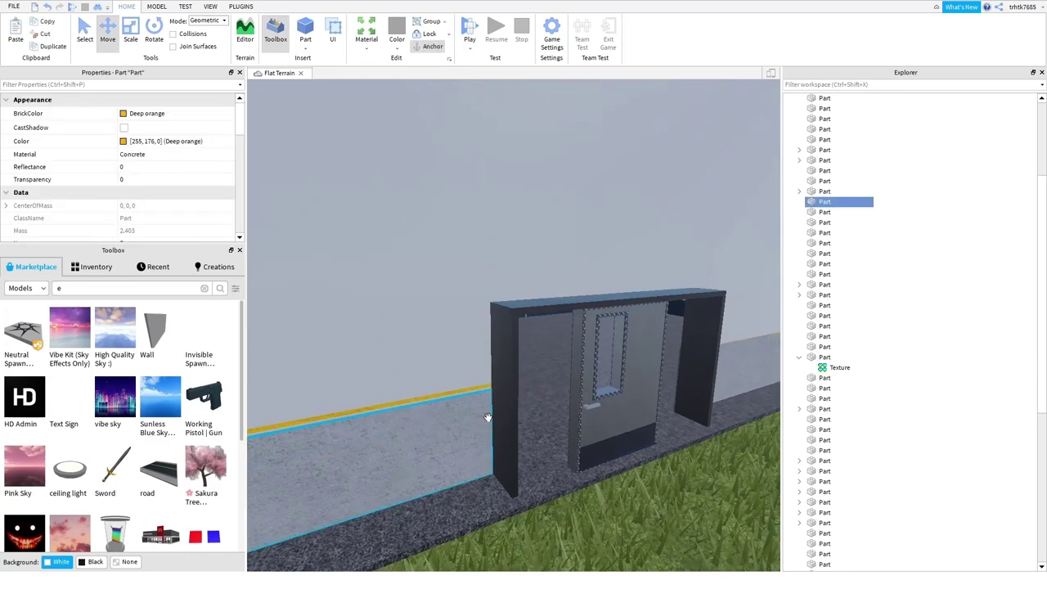
- Reduce the depth of the doorway frame's two dark jambs and lintel so they sit flush with the outer wall
{"action": "left_click", "coordinate": [521, 401]}
{"action": "right_click_drag", "start_coordinate": [521, 401], "coordinate": [523, 401]}
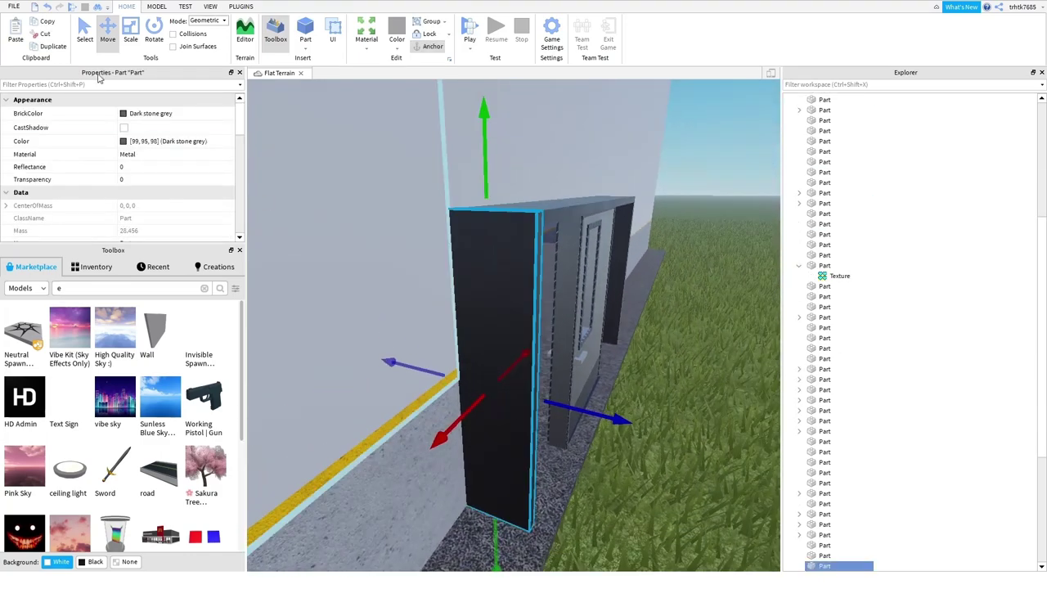
{"action": "left_click", "coordinate": [133, 35]}
{"action": "left_click_drag", "start_coordinate": [561, 402], "coordinate": [489, 387]}
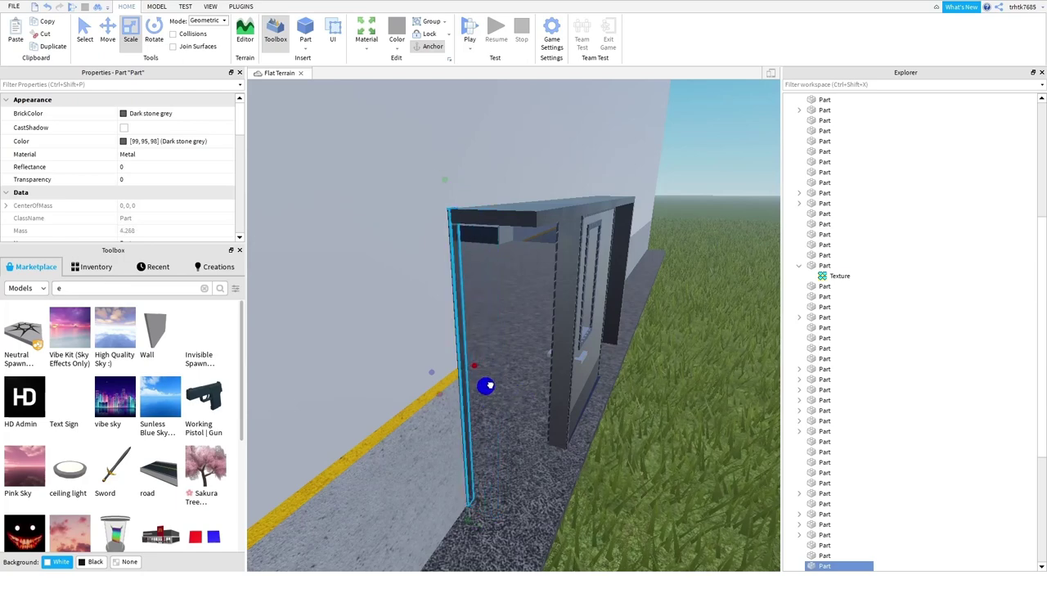
{"action": "left_click", "coordinate": [553, 236]}
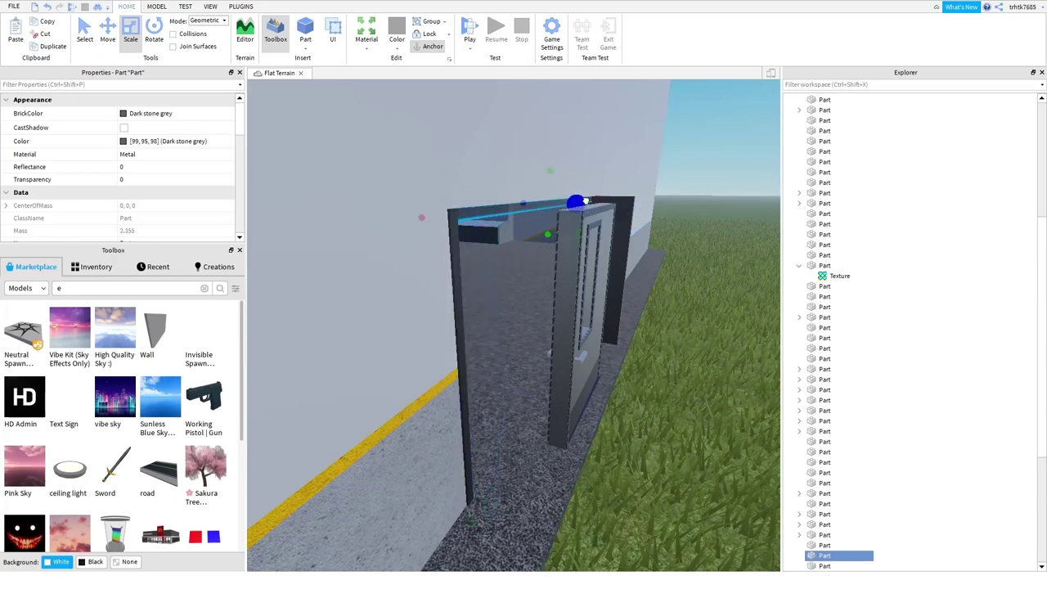
{"action": "right_click_drag", "start_coordinate": [677, 278], "coordinate": [626, 387]}
{"action": "left_click", "coordinate": [620, 389]}
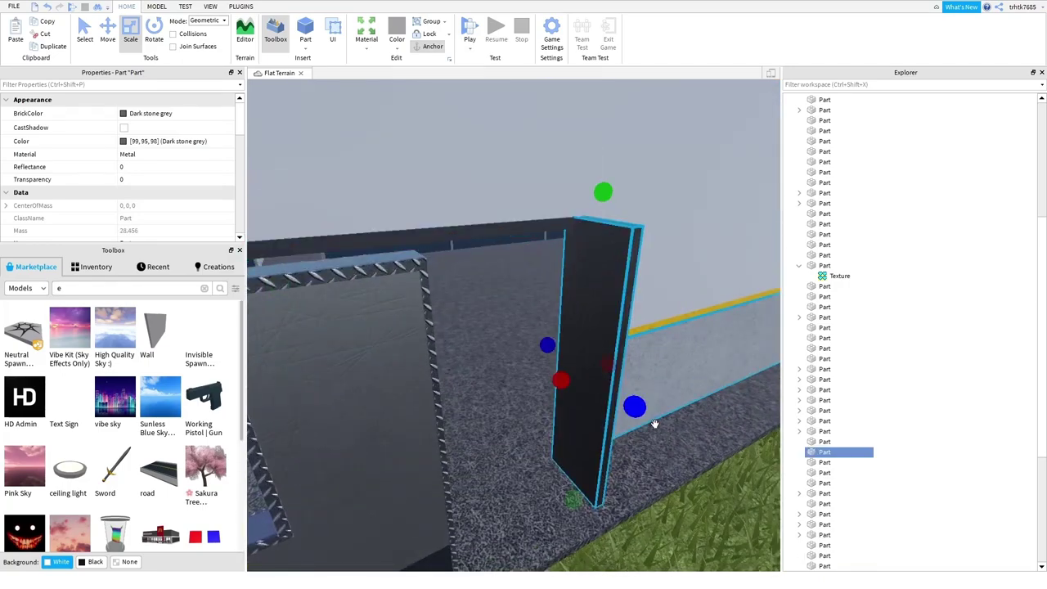
{"action": "left_click_drag", "start_coordinate": [646, 416], "coordinate": [589, 369]}
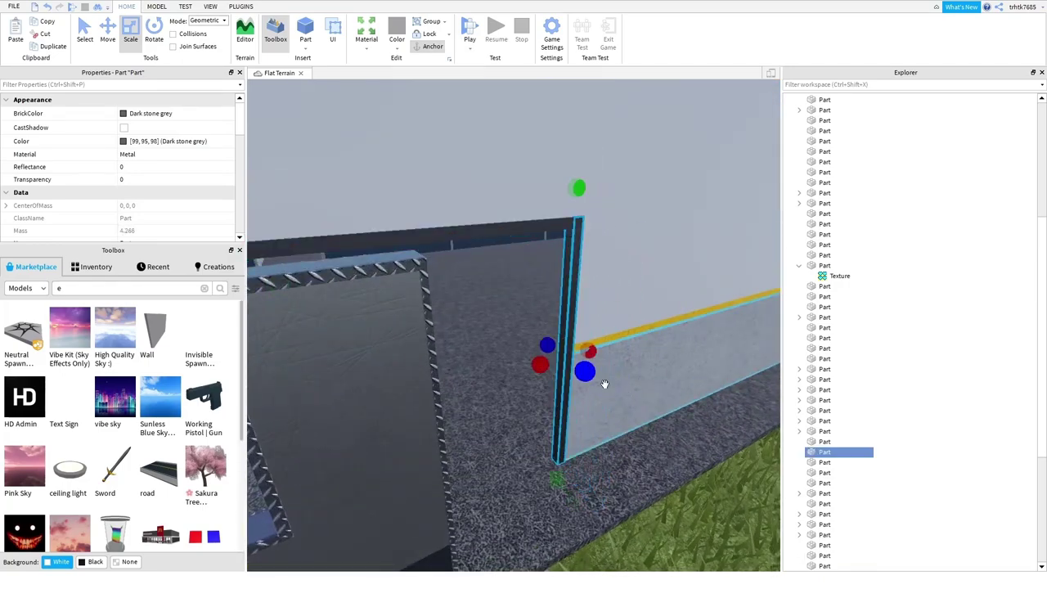
{"action": "scroll", "coordinate": [607, 388], "scroll_direction": "down", "scroll_amount": 2}
- Move the Door1 model inward so it lines up with the thinned doorway frame
{"action": "left_click", "coordinate": [685, 526]}
{"action": "left_click", "coordinate": [434, 414]}
{"action": "key", "text": "a"}
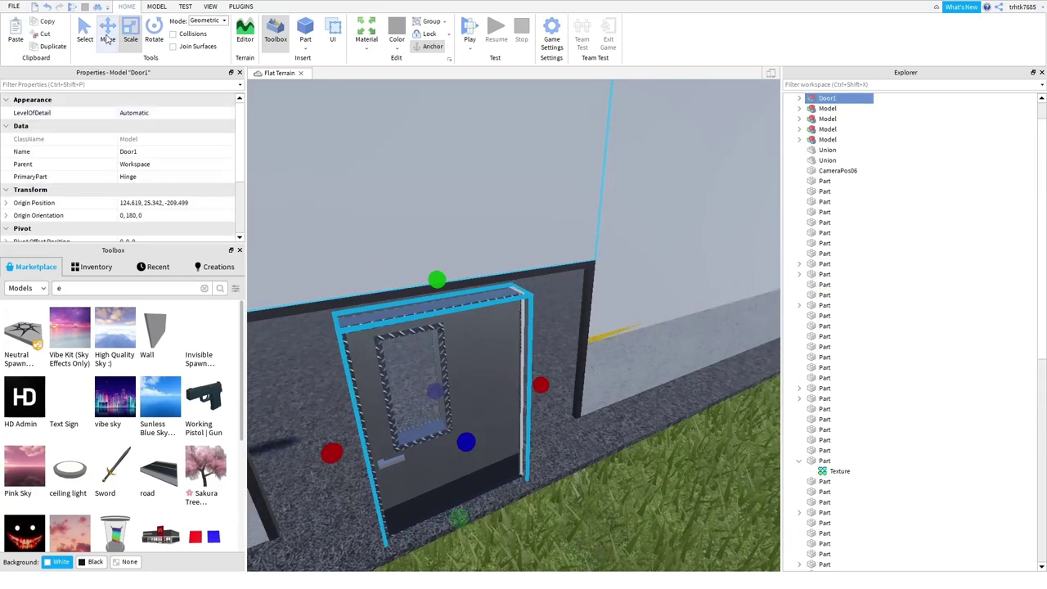
{"action": "left_click", "coordinate": [107, 39]}
{"action": "right_click_drag", "start_coordinate": [474, 352], "coordinate": [535, 398]}
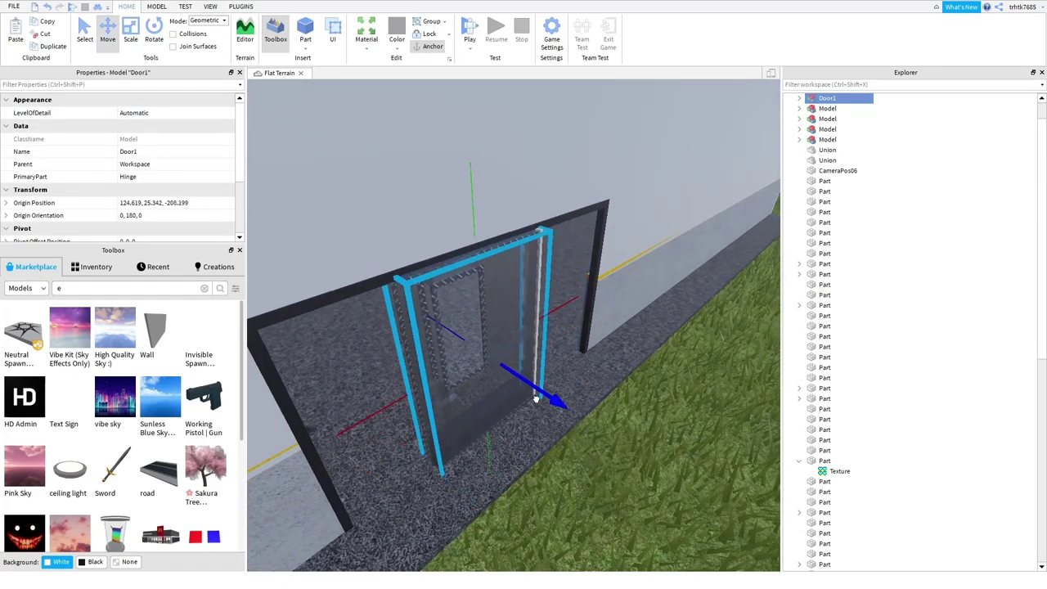
{"action": "left_click_drag", "start_coordinate": [535, 399], "coordinate": [533, 396]}
{"action": "right_click_drag", "start_coordinate": [614, 441], "coordinate": [617, 444]}
{"action": "left_click_drag", "start_coordinate": [475, 386], "coordinate": [552, 433]}
{"action": "right_click_drag", "start_coordinate": [541, 420], "coordinate": [542, 421]}
{"action": "left_click", "coordinate": [625, 440]}
{"action": "right_click_drag", "start_coordinate": [620, 439], "coordinate": [619, 440]}
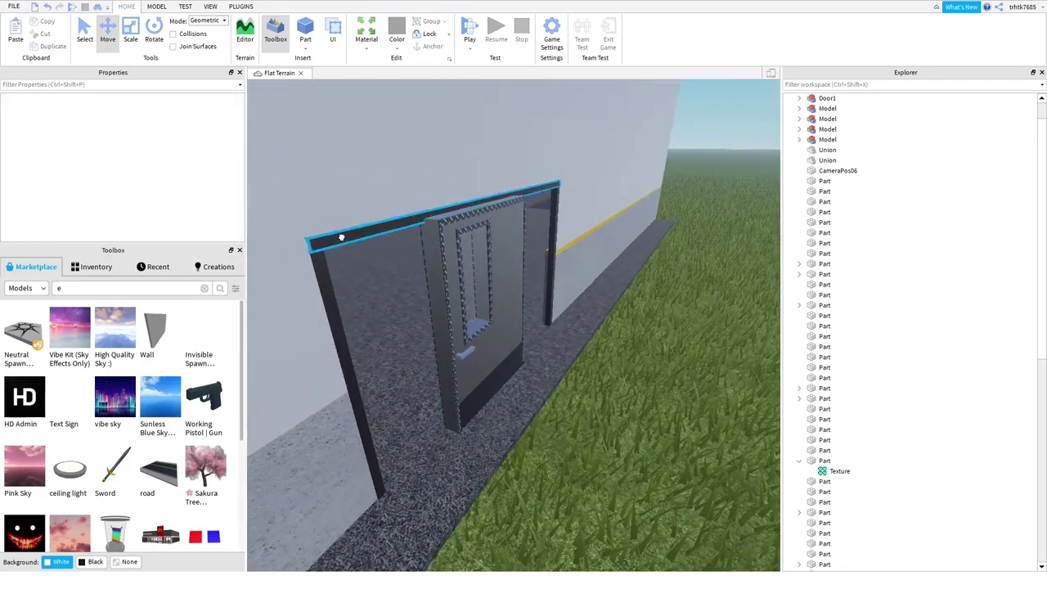
- Extend the lintel and both jambs slightly outward so the door frame protrudes evenly from the wall
{"action": "left_click", "coordinate": [341, 238]}
{"action": "key", "text": "f"}
{"action": "key", "text": "ctrl+3"}
{"action": "left_click_drag", "start_coordinate": [629, 349], "coordinate": [624, 337]}
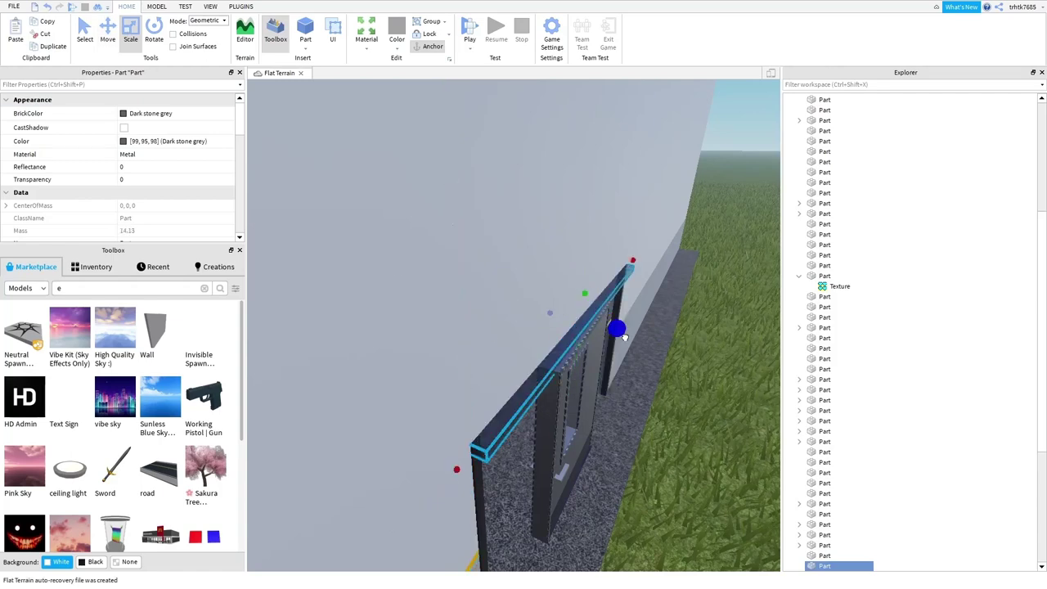
{"action": "key", "text": "q"}
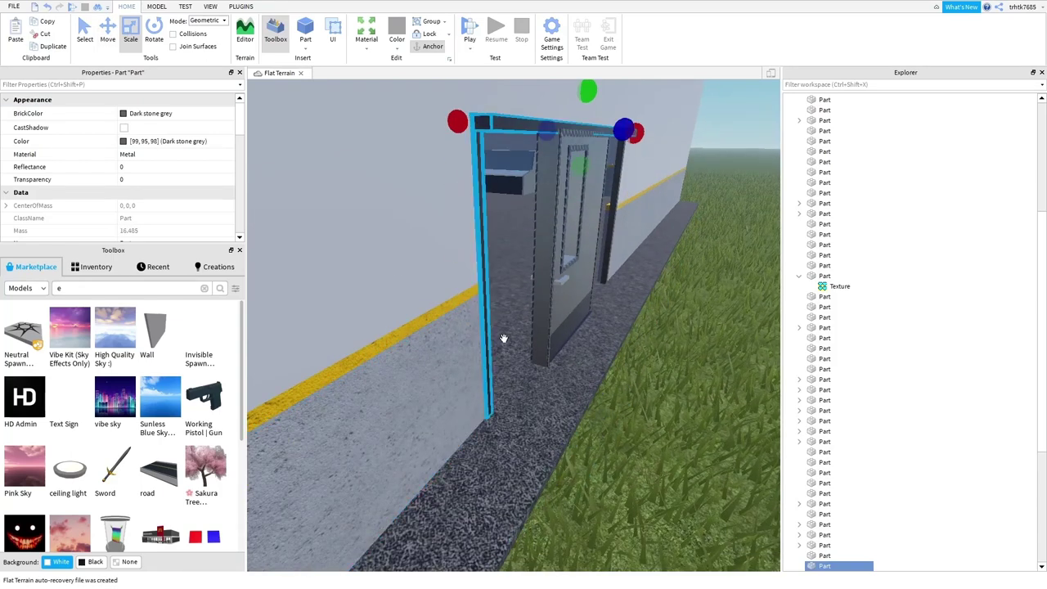
{"action": "left_click_drag", "start_coordinate": [521, 323], "coordinate": [521, 313]}
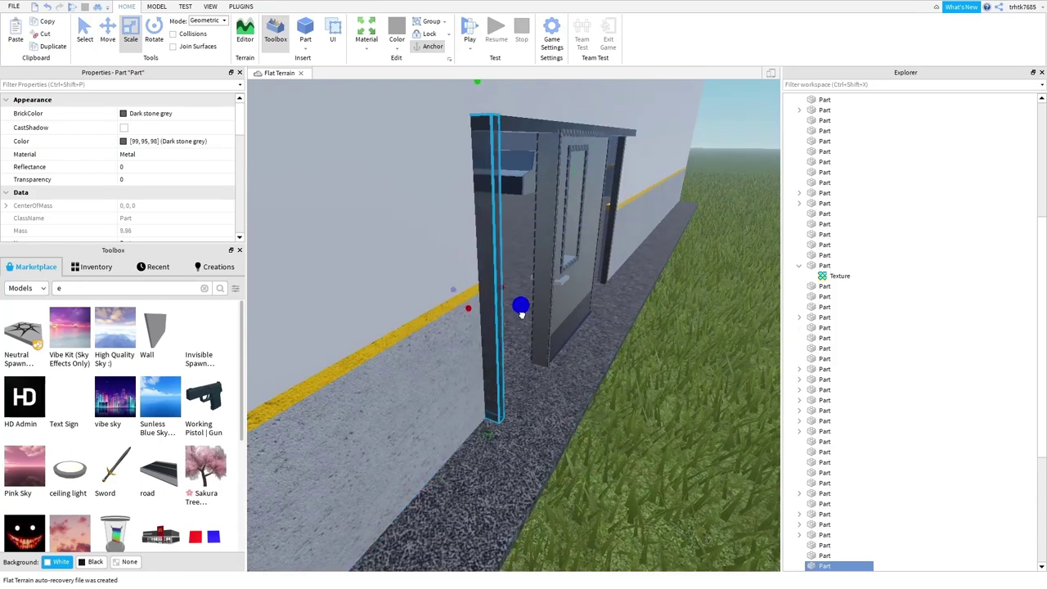
{"action": "left_click", "coordinate": [672, 418]}
{"action": "key", "text": "d"}
{"action": "right_click_drag", "start_coordinate": [672, 419], "coordinate": [583, 391]}
{"action": "left_click", "coordinate": [533, 391]}
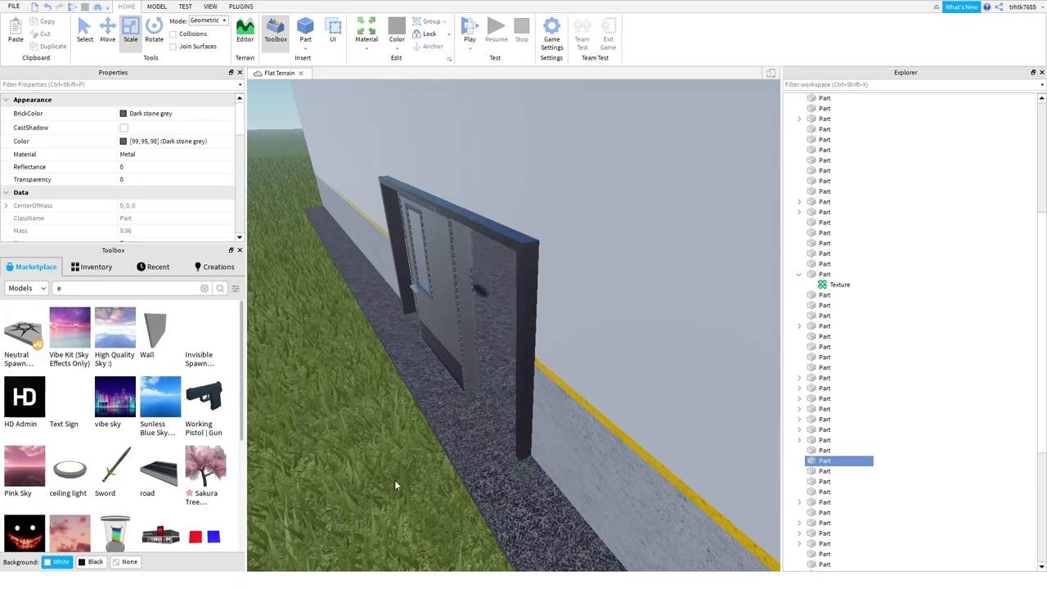
- Widen the handle-side jamb across the gap until it meets the door's edge
{"action": "key", "text": "a"}
{"action": "right_click_drag", "start_coordinate": [394, 479], "coordinate": [416, 495]}
{"action": "key", "text": "w"}
{"action": "key", "text": "a"}
{"action": "left_click", "coordinate": [399, 403]}
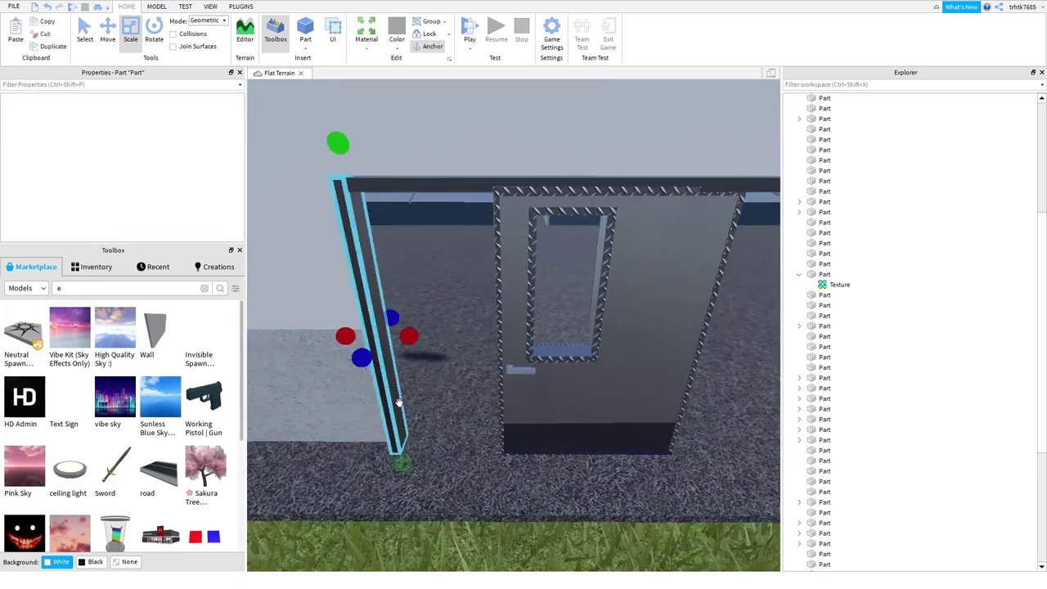
{"action": "left_click_drag", "start_coordinate": [429, 357], "coordinate": [537, 355]}
- Resize the hinge-side jamb from both sides so it becomes a narrow post against the door's edge
{"action": "key", "text": "d"}
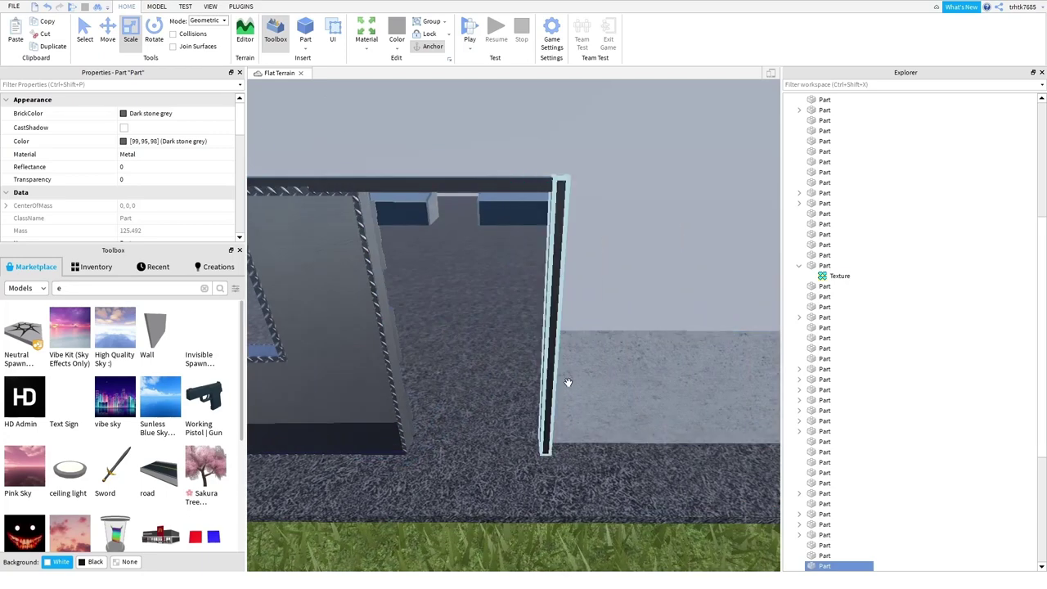
{"action": "left_click", "coordinate": [568, 382]}
{"action": "left_click_drag", "start_coordinate": [529, 343], "coordinate": [373, 352]}
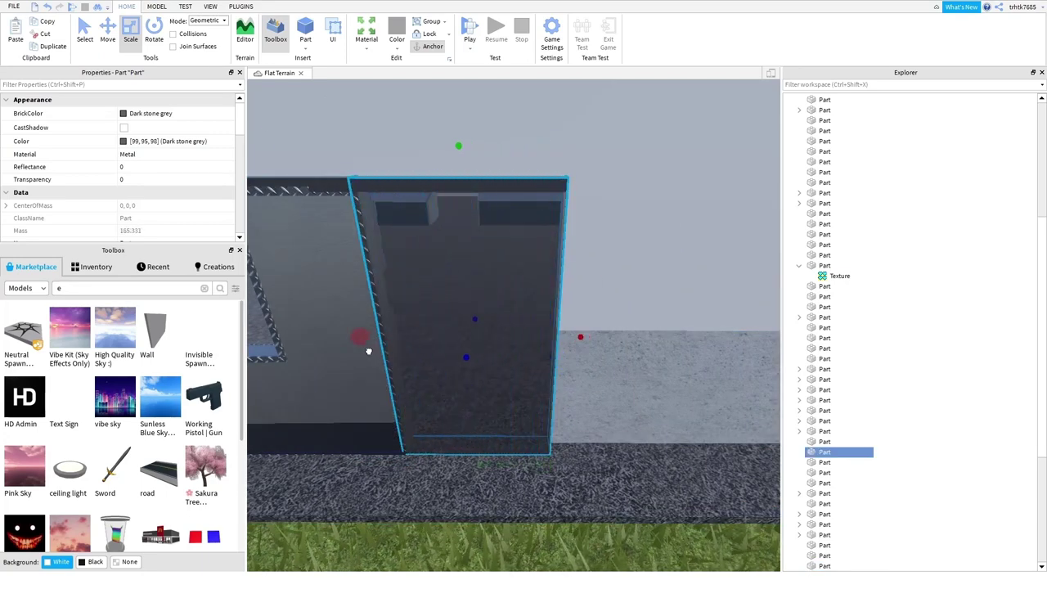
{"action": "left_click_drag", "start_coordinate": [581, 337], "coordinate": [434, 338]}
- Extend the lower concrete wall and the upper brick wall on the hinge side to meet the repositioned jamb
{"action": "left_click_drag", "start_coordinate": [525, 386], "coordinate": [398, 394]}
{"action": "left_click", "coordinate": [565, 292]}
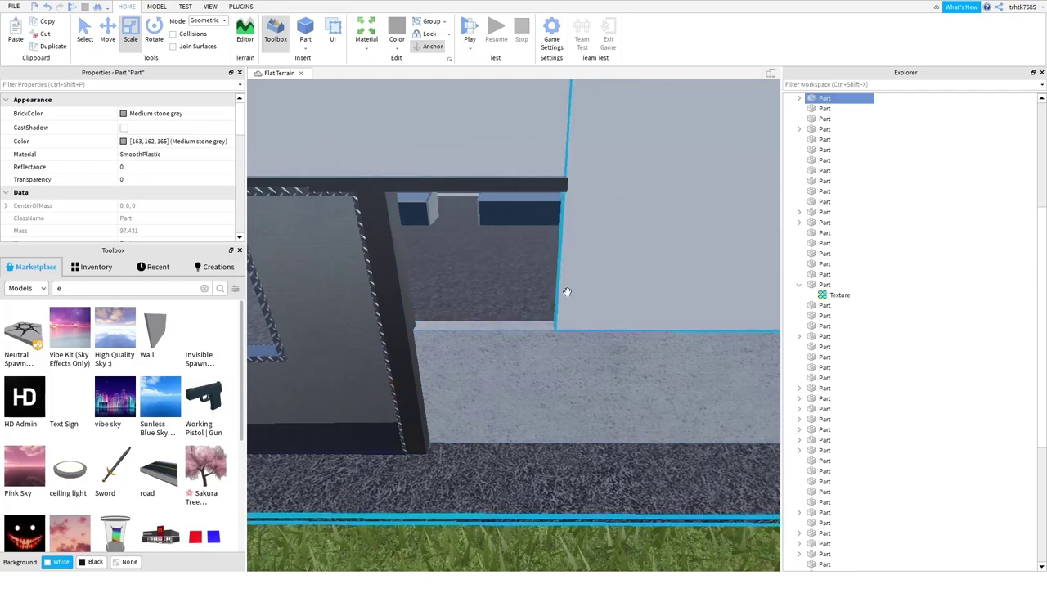
{"action": "scroll", "coordinate": [570, 287], "scroll_direction": "down", "scroll_amount": 5}
{"action": "scroll", "coordinate": [557, 233], "scroll_direction": "up", "scroll_amount": 3}
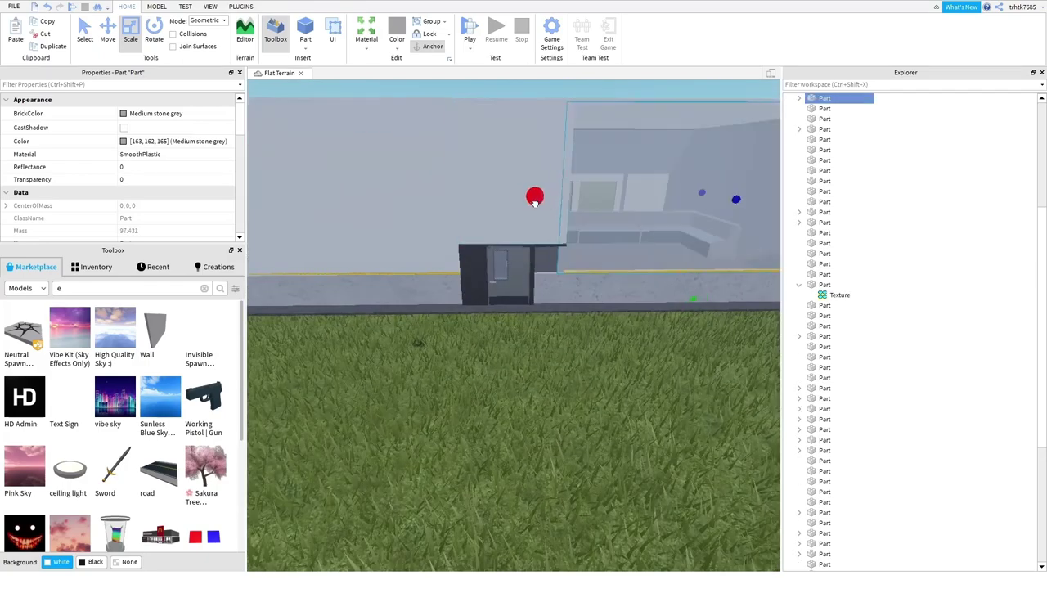
{"action": "right_click_drag", "start_coordinate": [614, 294], "coordinate": [615, 294]}
{"action": "scroll", "coordinate": [614, 294], "scroll_direction": "up", "scroll_amount": 5}
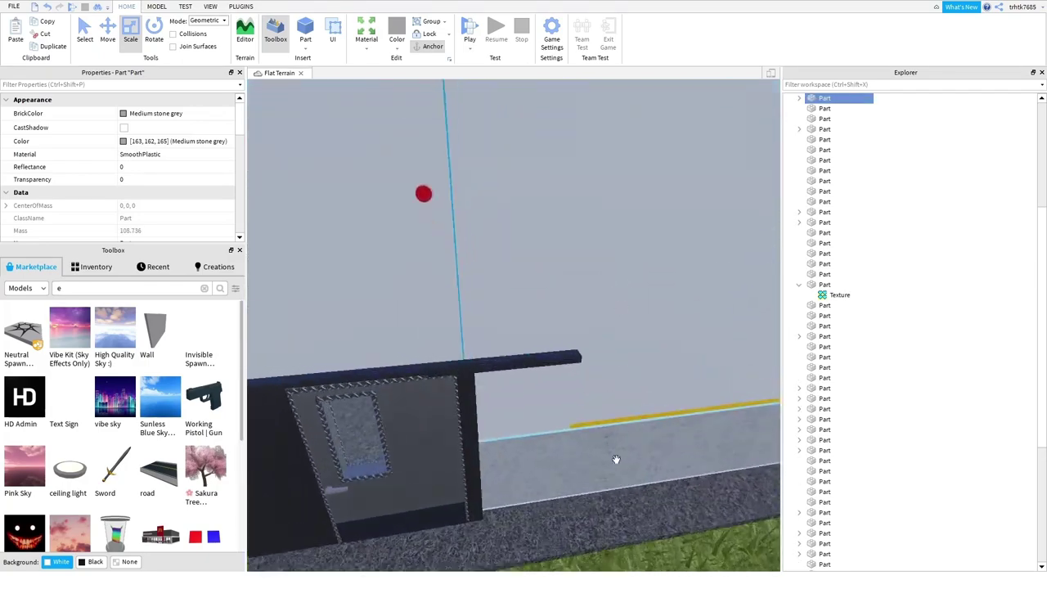
{"action": "scroll", "coordinate": [608, 457], "scroll_direction": "up", "scroll_amount": 4}
- Extend the deep orange stripe to the hinge-side jamb and shorten the lintel to end at that jamb
{"action": "right_click_drag", "start_coordinate": [610, 455], "coordinate": [696, 346]}
{"action": "left_click", "coordinate": [695, 338]}
{"action": "scroll", "coordinate": [696, 346], "scroll_direction": "up", "scroll_amount": 1}
{"action": "left_click_drag", "start_coordinate": [490, 323], "coordinate": [507, 332]}
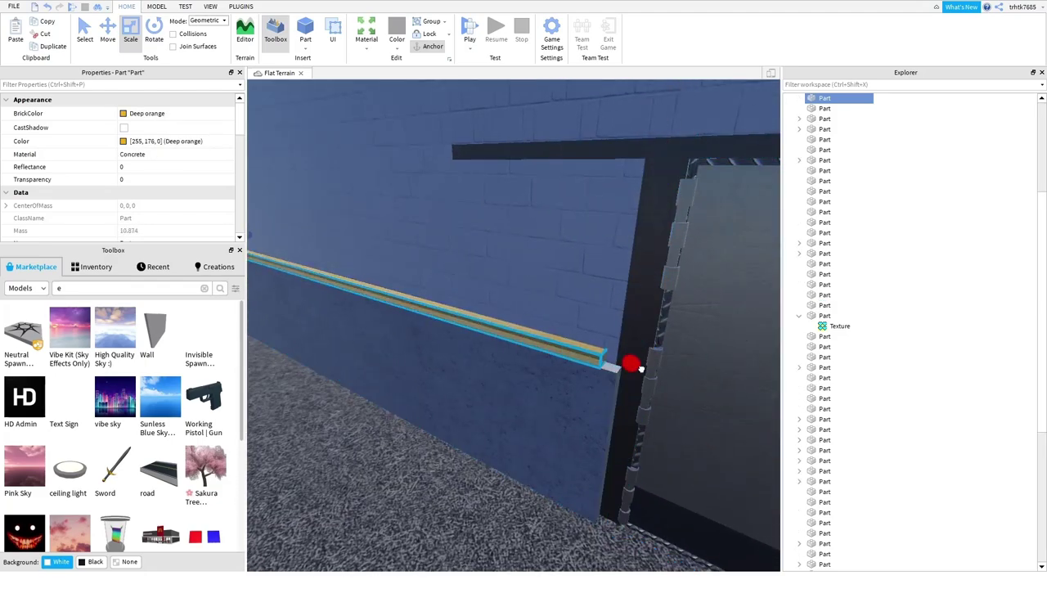
{"action": "left_click", "coordinate": [471, 155]}
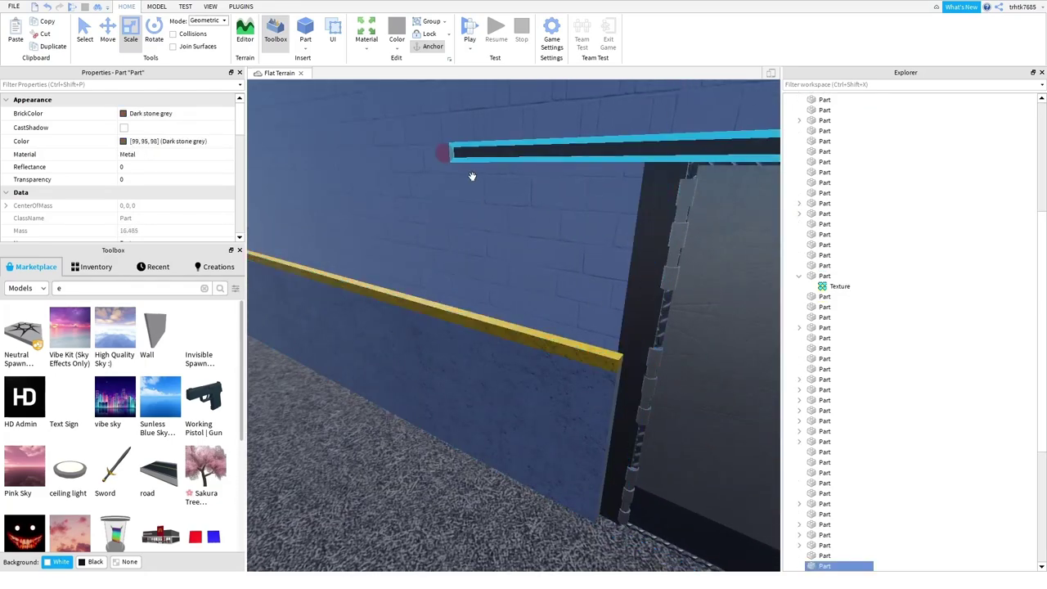
{"action": "left_click_drag", "start_coordinate": [474, 166], "coordinate": [577, 187]}
- Remove the wide dark metal jamb that fills the gap on the handle side of the exit door
{"action": "right_click_drag", "start_coordinate": [577, 188], "coordinate": [502, 336]}
{"action": "left_click", "coordinate": [502, 337]}
{"action": "key", "text": "a"}
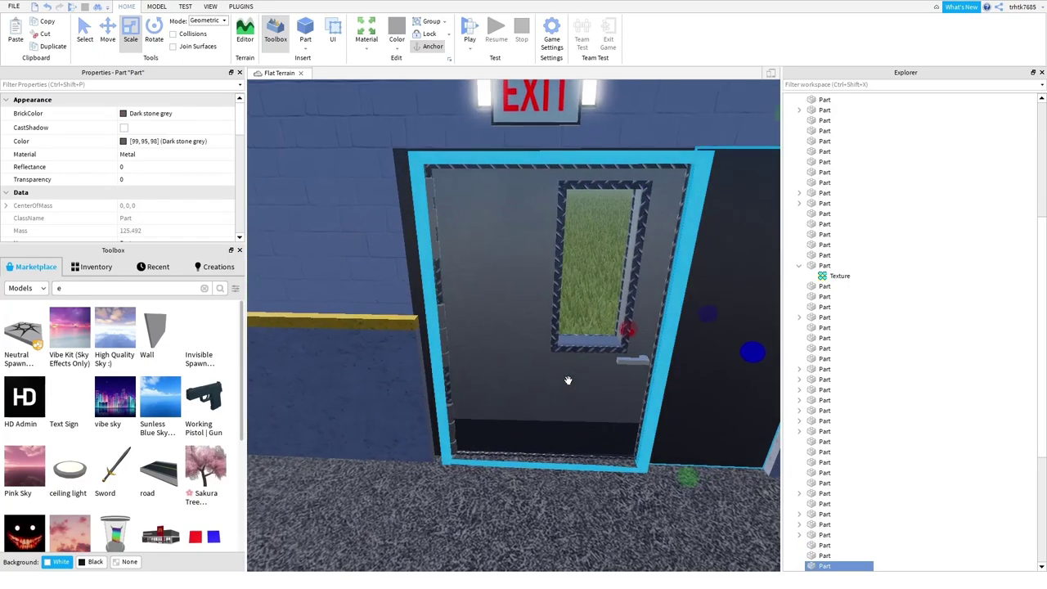
{"action": "scroll", "coordinate": [567, 380], "scroll_direction": "down", "scroll_amount": 3}
{"action": "scroll", "coordinate": [568, 379], "scroll_direction": "up", "scroll_amount": 5}
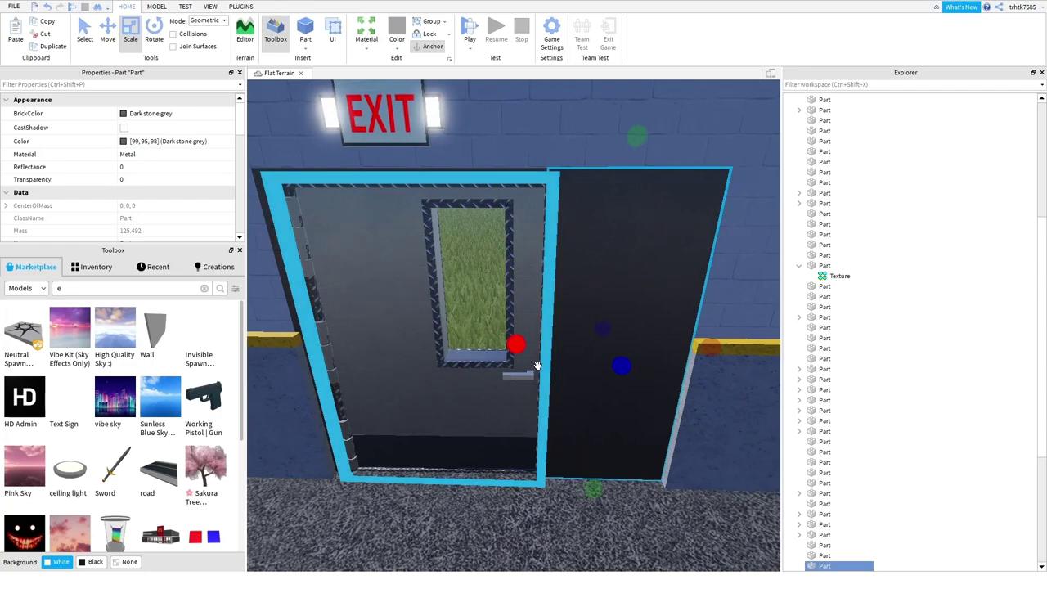
- Duplicate the narrow hinge-side jamb and move the copy against the door's handle-side edge
{"action": "left_click", "coordinate": [312, 331]}
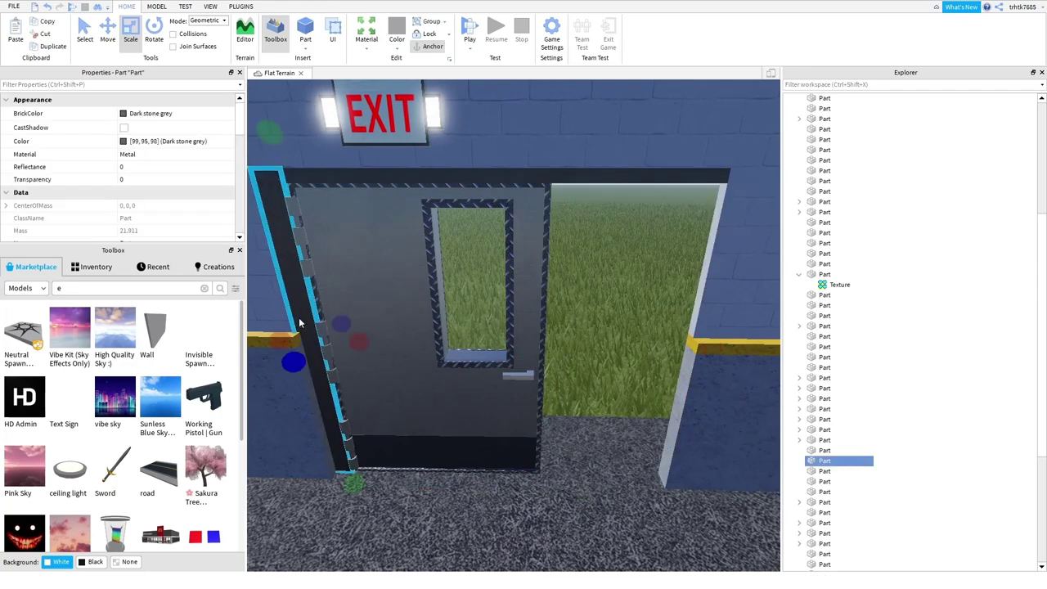
{"action": "key", "text": "ctrl+d"}
{"action": "left_click", "coordinate": [108, 41]}
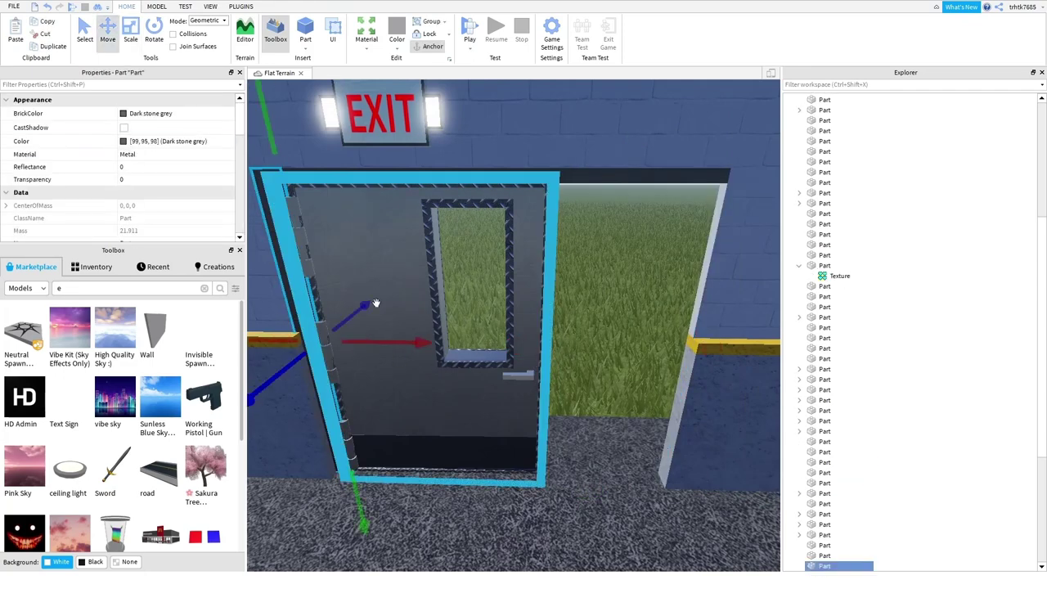
{"action": "left_click_drag", "start_coordinate": [413, 360], "coordinate": [646, 365]}
{"action": "key", "text": "d"}
- Extend the lower concrete wall and the deep orange stripe on the handle side to meet the new jamb
{"action": "left_click", "coordinate": [603, 442]}
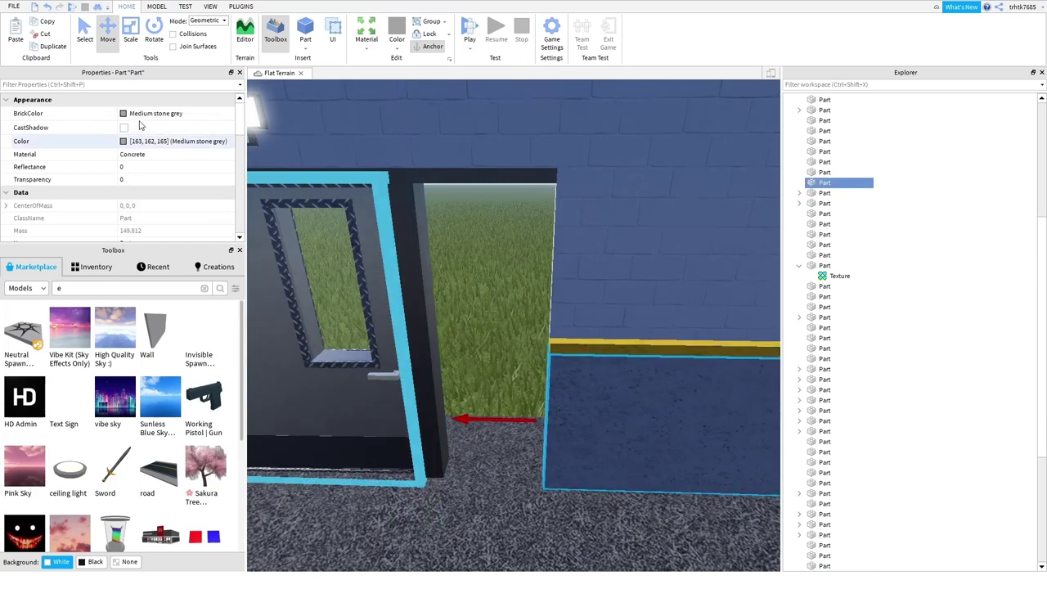
{"action": "left_click", "coordinate": [131, 38]}
{"action": "left_click_drag", "start_coordinate": [520, 420], "coordinate": [422, 422]}
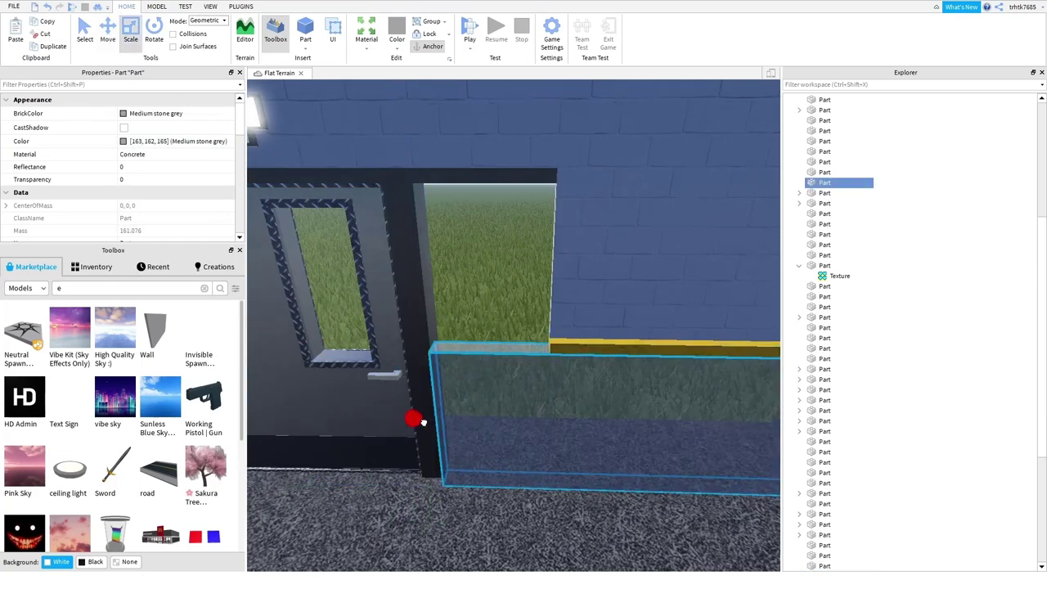
{"action": "left_click", "coordinate": [587, 358]}
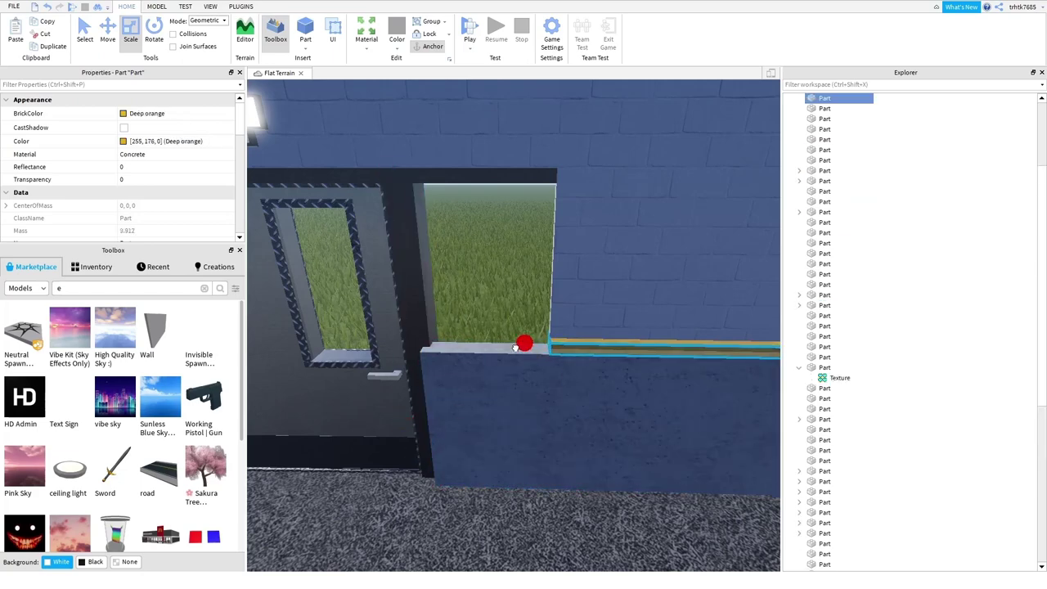
{"action": "left_click_drag", "start_coordinate": [525, 342], "coordinate": [406, 344]}
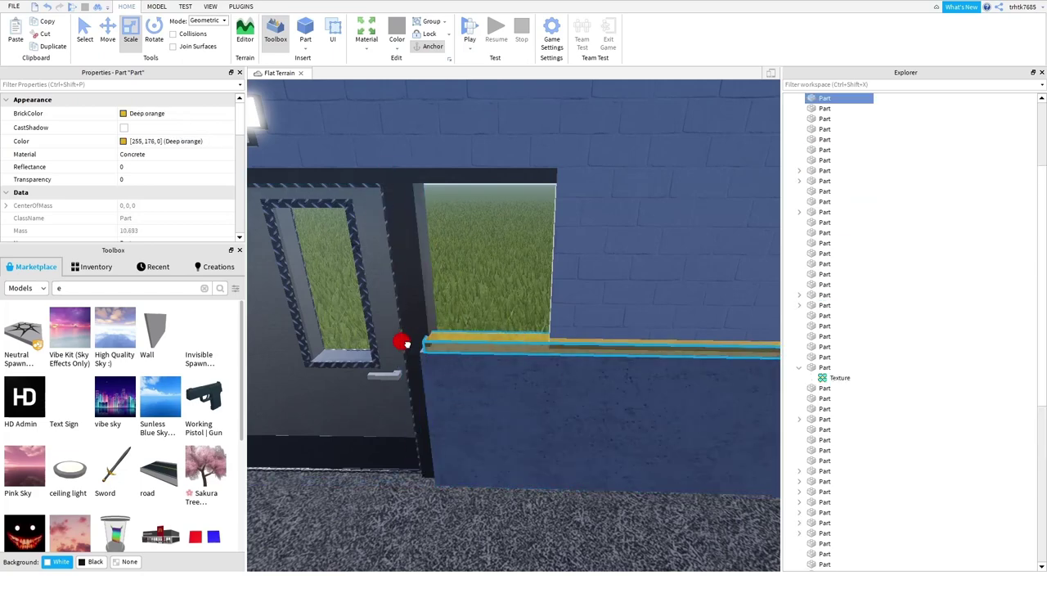
- Extend the upper brick wall on the handle side to the new jamb and shorten the lintel to end there
{"action": "left_click", "coordinate": [543, 260]}
{"action": "scroll", "coordinate": [550, 234], "scroll_direction": "down", "scroll_amount": 5}
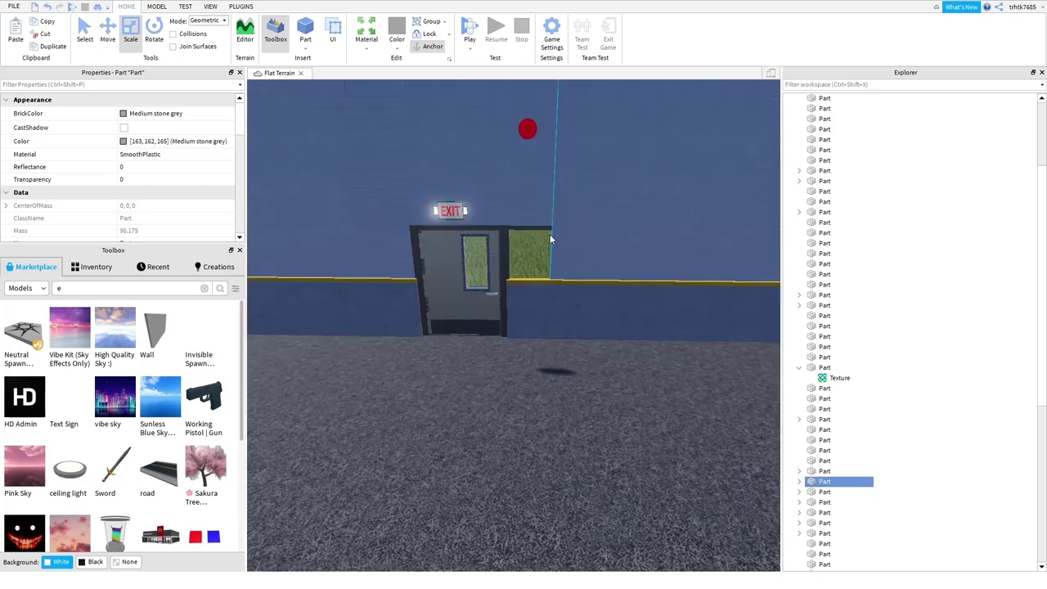
{"action": "left_click_drag", "start_coordinate": [529, 129], "coordinate": [505, 134]}
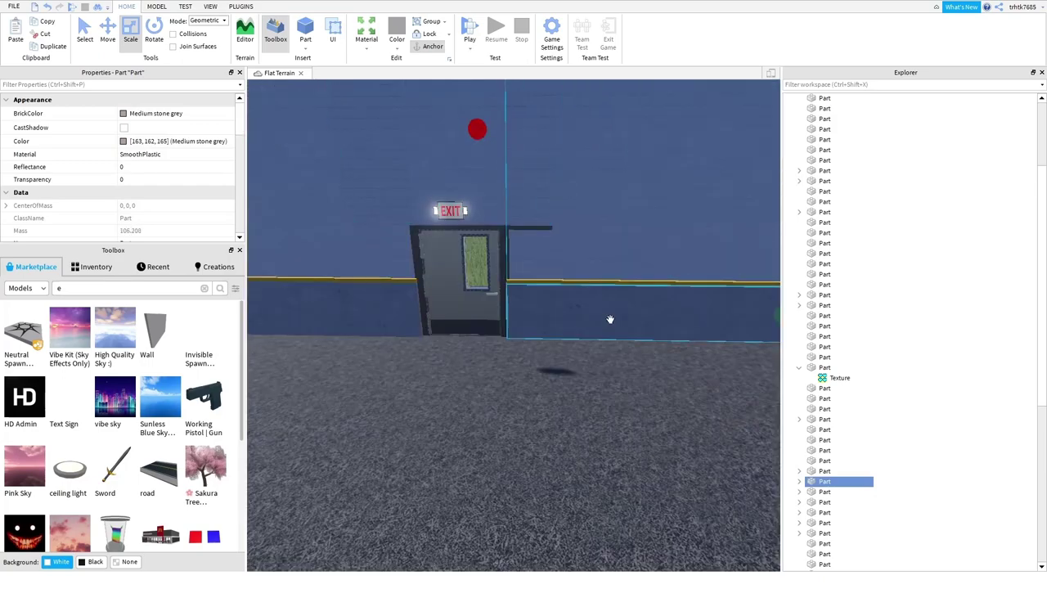
{"action": "scroll", "coordinate": [610, 322], "scroll_direction": "up", "scroll_amount": 5}
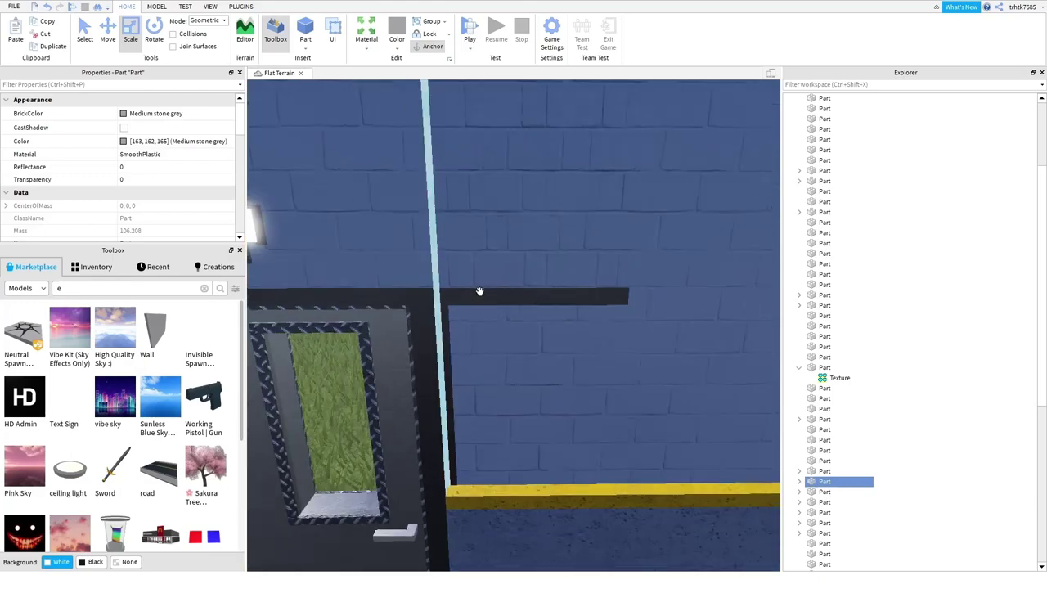
{"action": "left_click", "coordinate": [479, 291]}
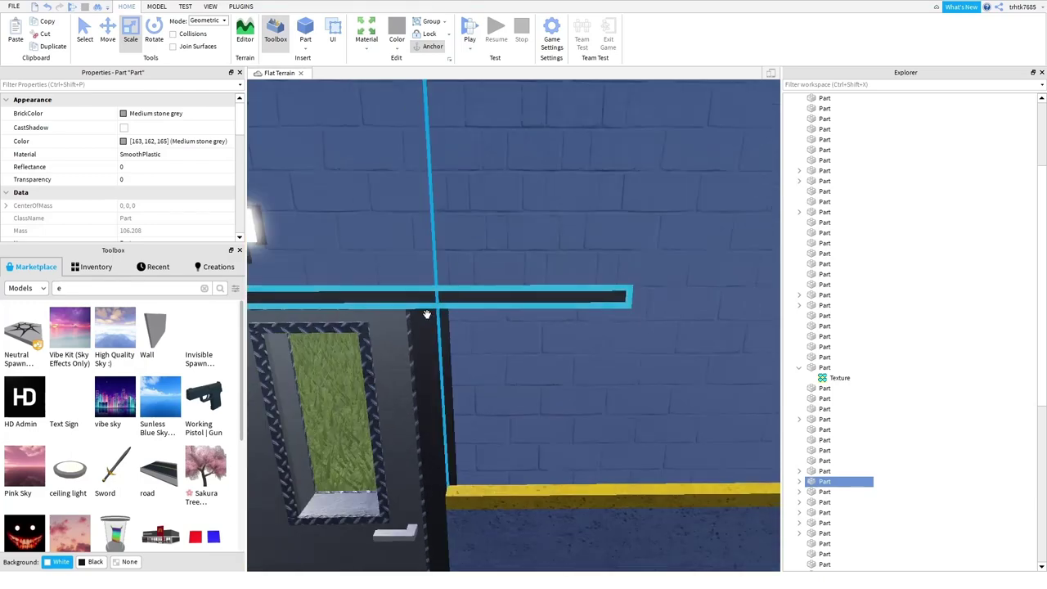
{"action": "left_click_drag", "start_coordinate": [647, 292], "coordinate": [584, 297]}
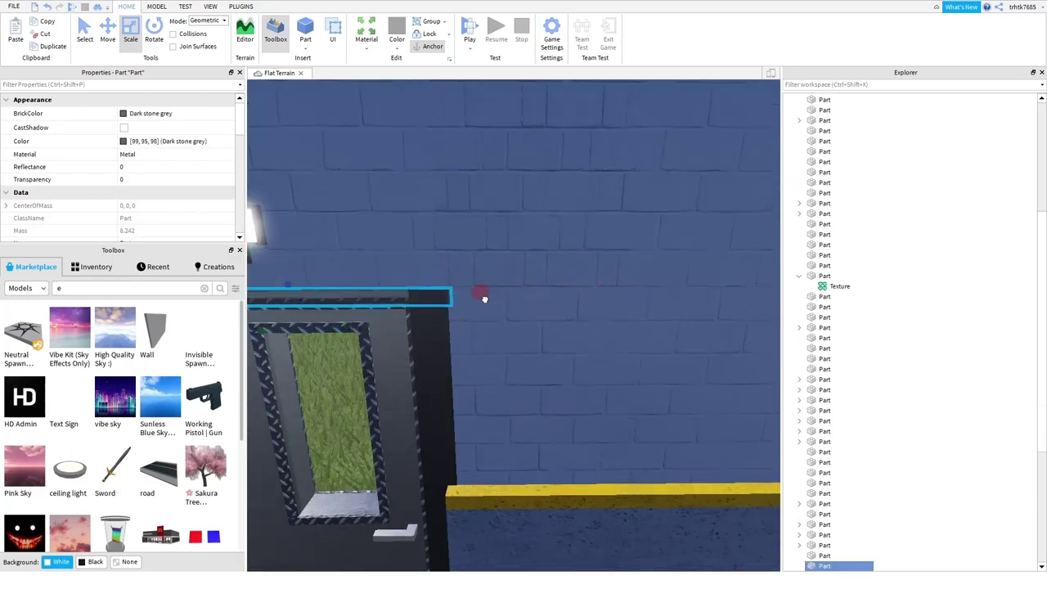
- Move the EXIT sign model sideways so it sits centred above the rebuilt door frame, and deselect it
{"action": "right_click_drag", "start_coordinate": [528, 332], "coordinate": [537, 309]}
{"action": "left_click", "coordinate": [508, 316]}
{"action": "key", "text": "a"}
{"action": "left_click", "coordinate": [545, 244]}
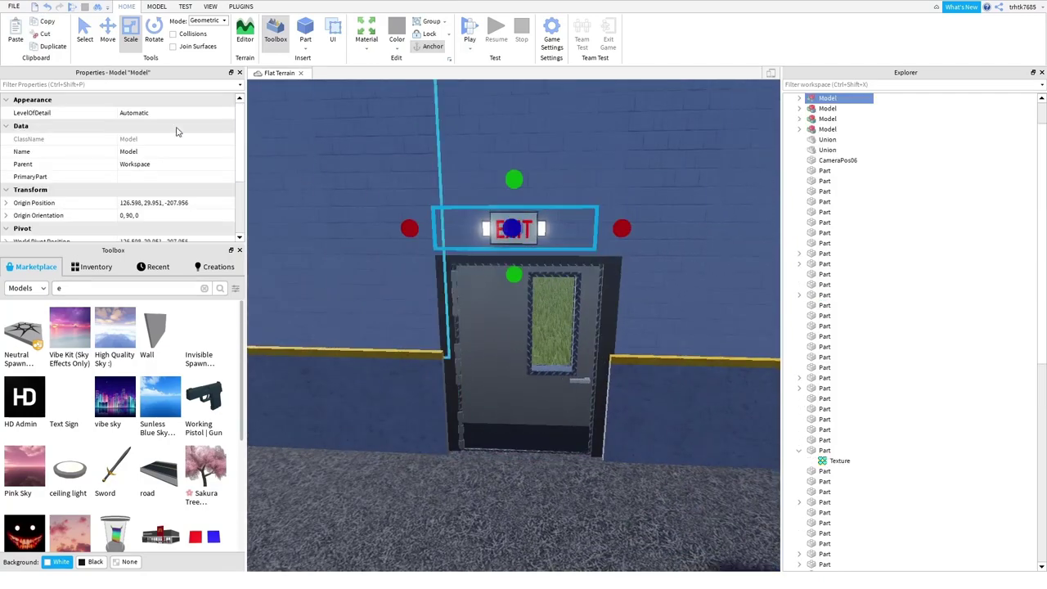
{"action": "left_click_drag", "start_coordinate": [638, 232], "coordinate": [655, 233]}
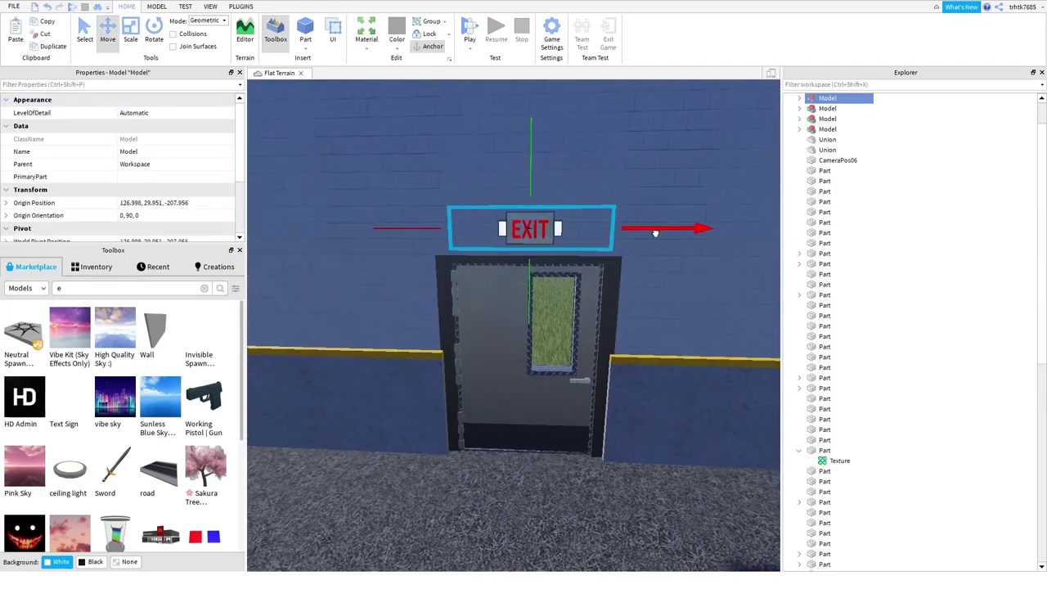
{"action": "scroll", "coordinate": [619, 373], "scroll_direction": "up", "scroll_amount": 3}
{"action": "left_click", "coordinate": [617, 373]}
- Start a playtest to try the rebuilt exit door with the avatar
{"action": "scroll", "coordinate": [620, 377], "scroll_direction": "down", "scroll_amount": 3}
{"action": "right_click_drag", "start_coordinate": [633, 390], "coordinate": [652, 395]}
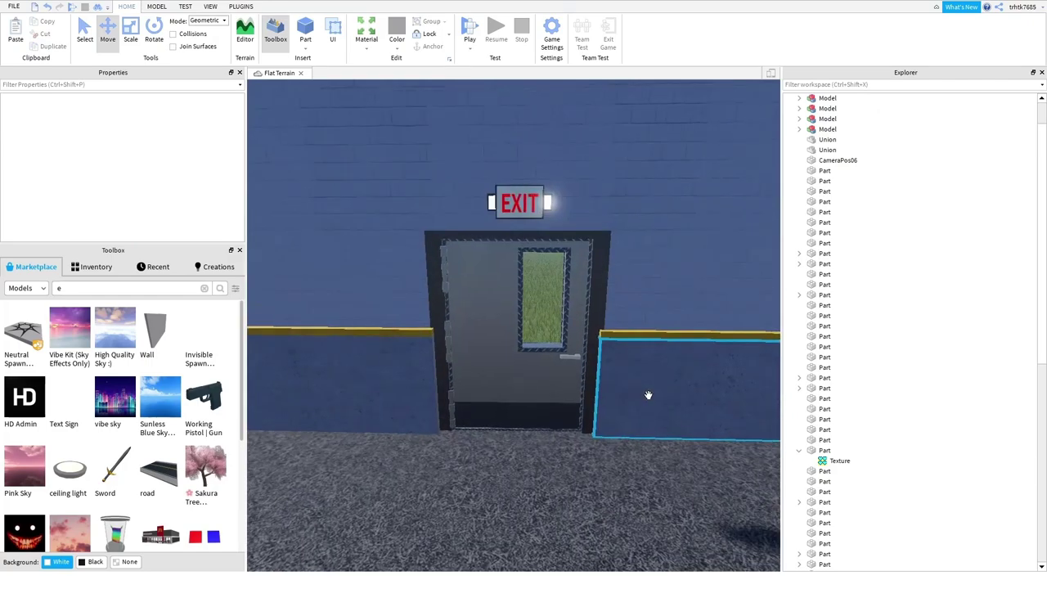
{"action": "scroll", "coordinate": [543, 212], "scroll_direction": "down", "scroll_amount": 3}
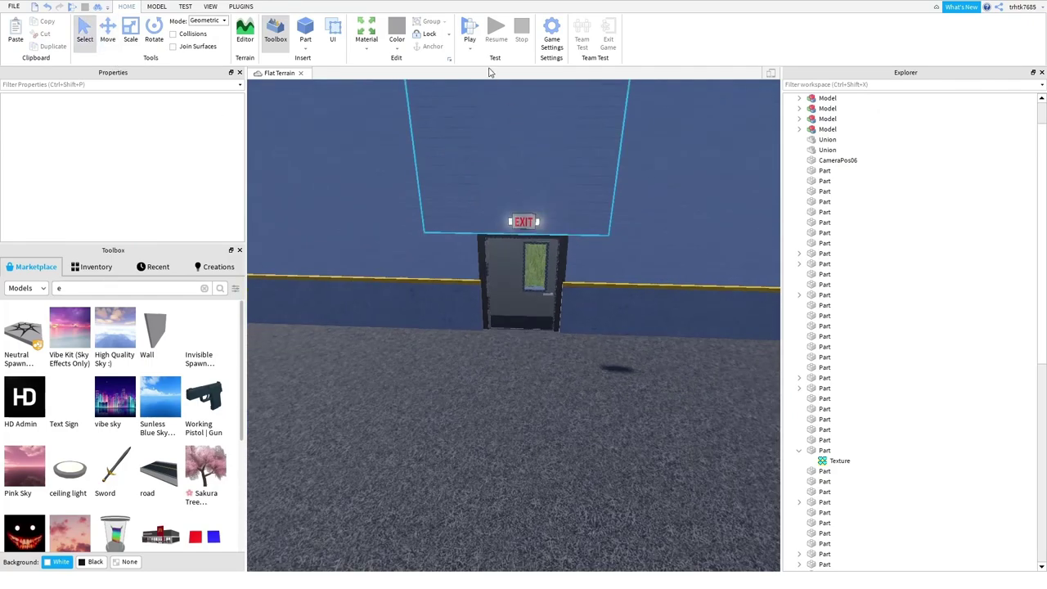
{"action": "left_click", "coordinate": [470, 34]}
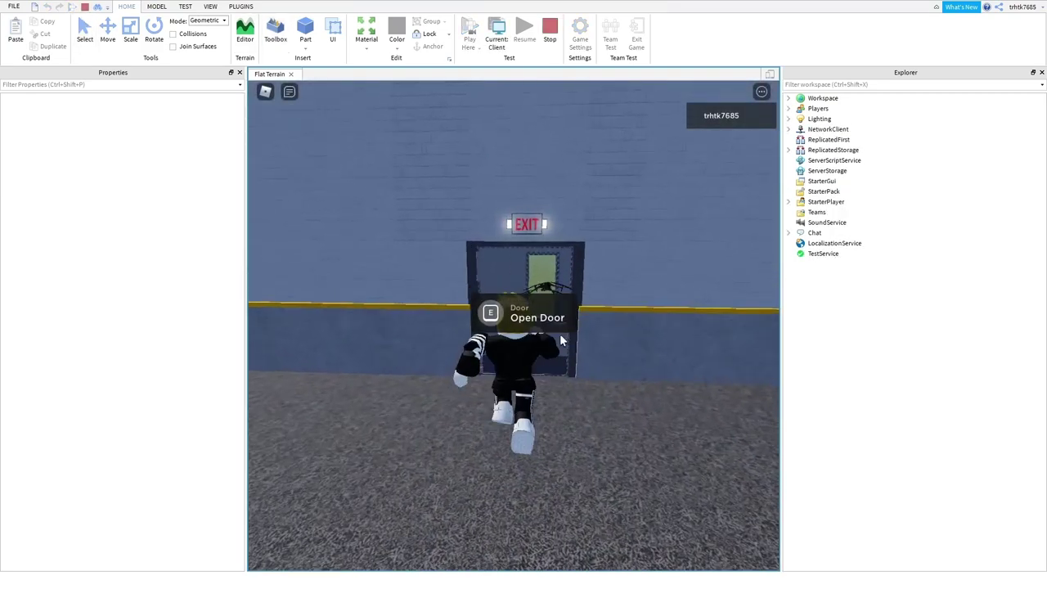
- Test the door under the exit sign by opening it in the running playtest
{"action": "key", "text": "e"}
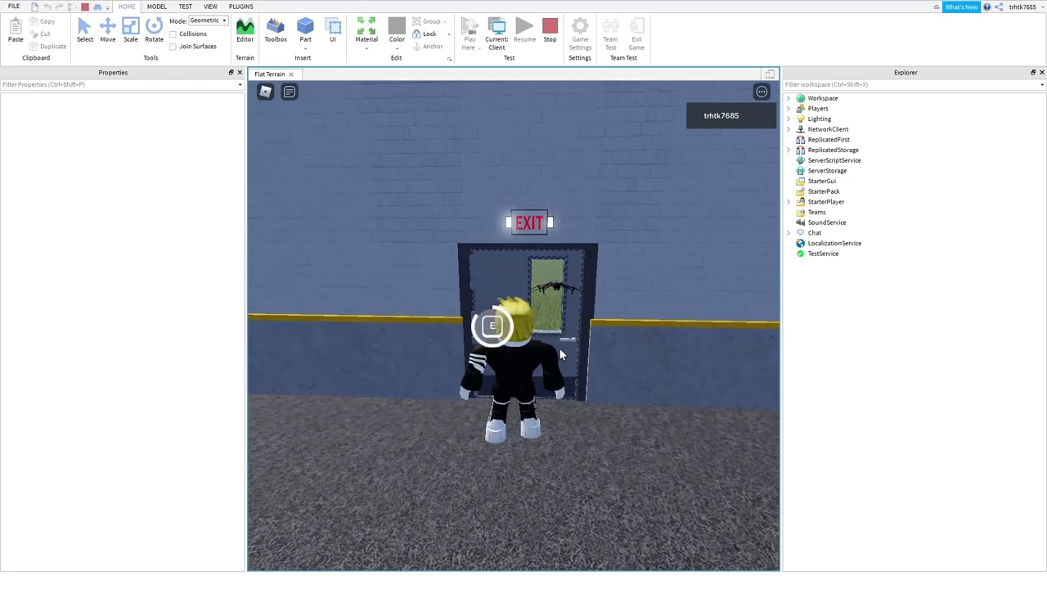
{"action": "key", "text": "e"}
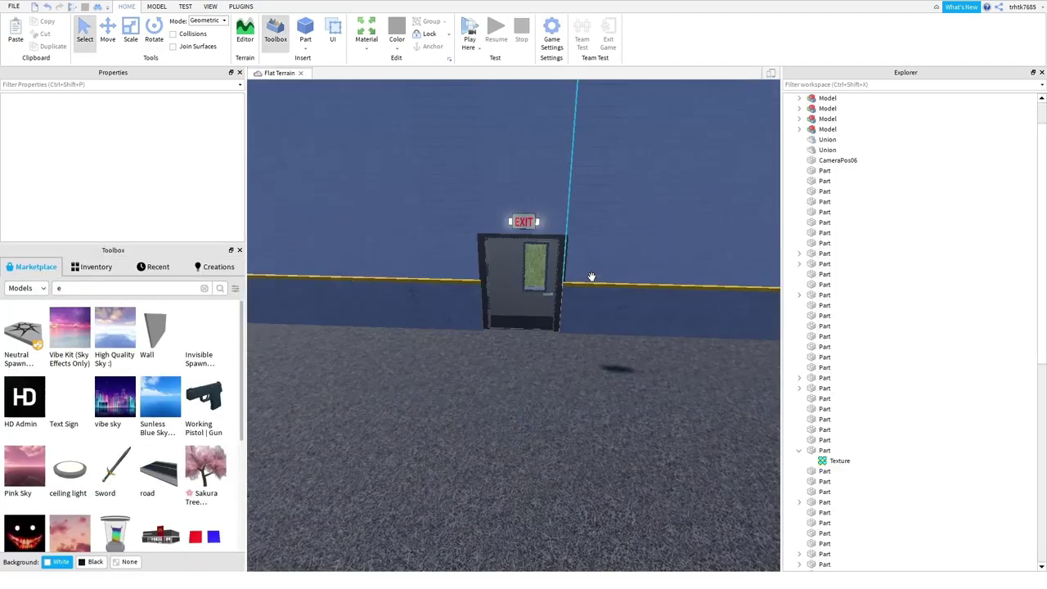
- Shorten the ForceField window pane from both ends so it spans only the dark-framed windows and clears the two unframed outer openings
{"action": "right_click_drag", "start_coordinate": [591, 276], "coordinate": [566, 330]}
{"action": "key", "text": "s"}
{"action": "left_click", "coordinate": [522, 346]}
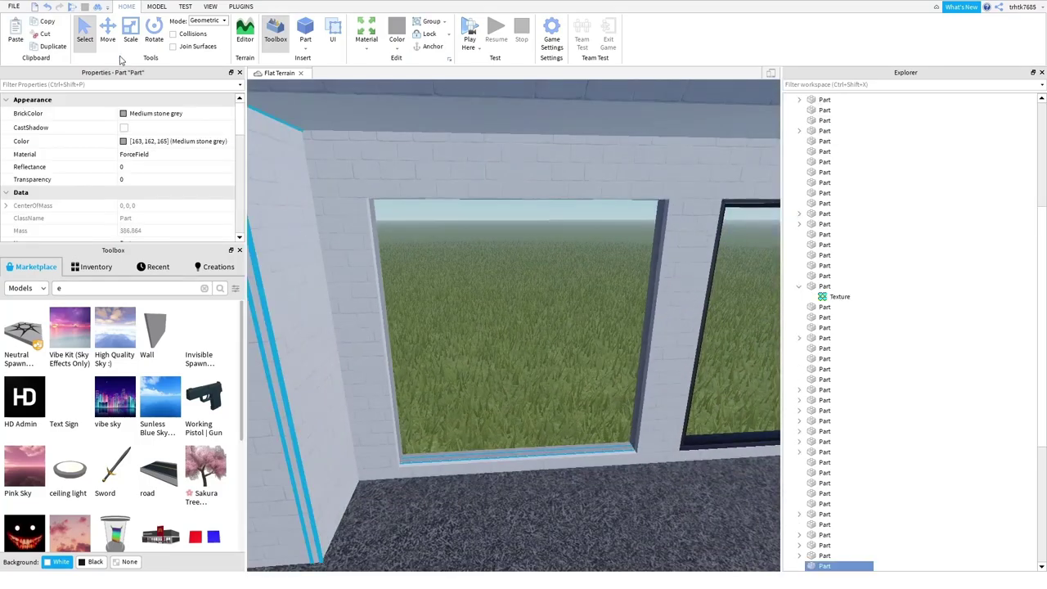
{"action": "left_click_drag", "start_coordinate": [357, 350], "coordinate": [359, 349]}
{"action": "key", "text": "d"}
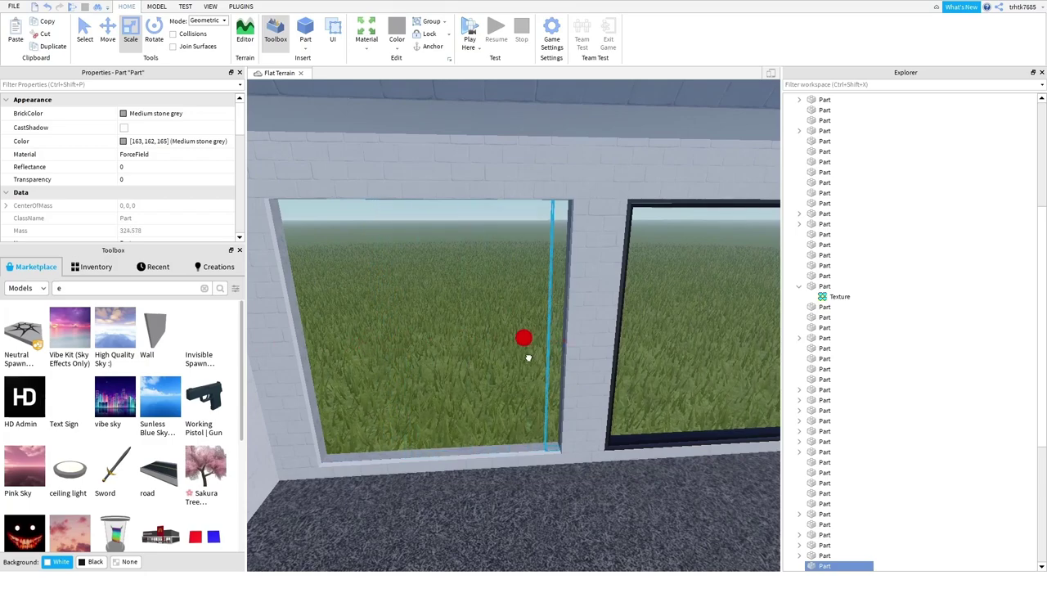
{"action": "key", "text": "d"}
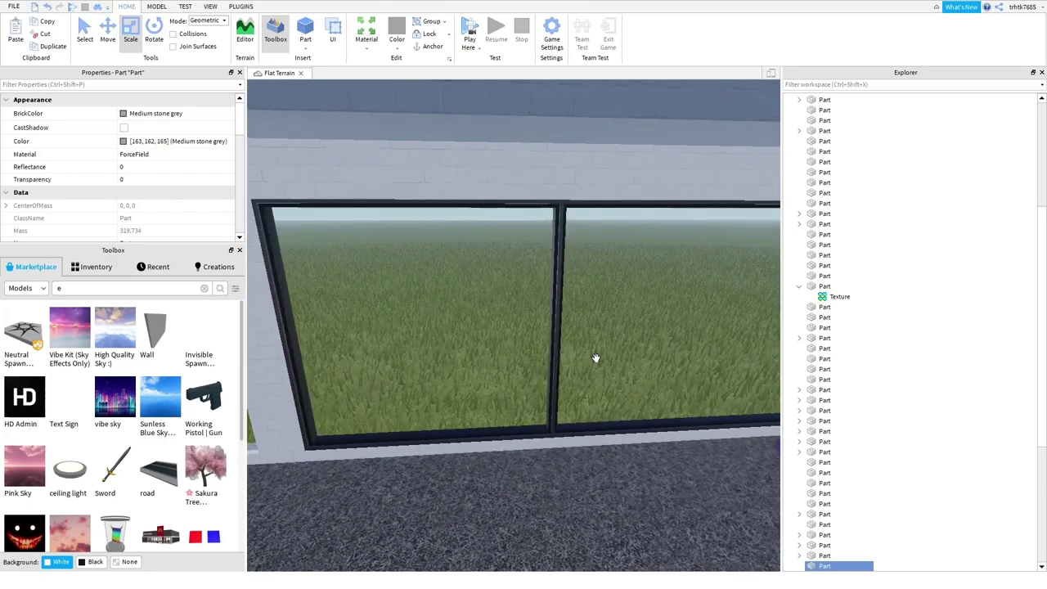
{"action": "right_click_drag", "start_coordinate": [595, 358], "coordinate": [596, 357]}
{"action": "key", "text": "d"}
{"action": "left_click_drag", "start_coordinate": [625, 347], "coordinate": [538, 353]}
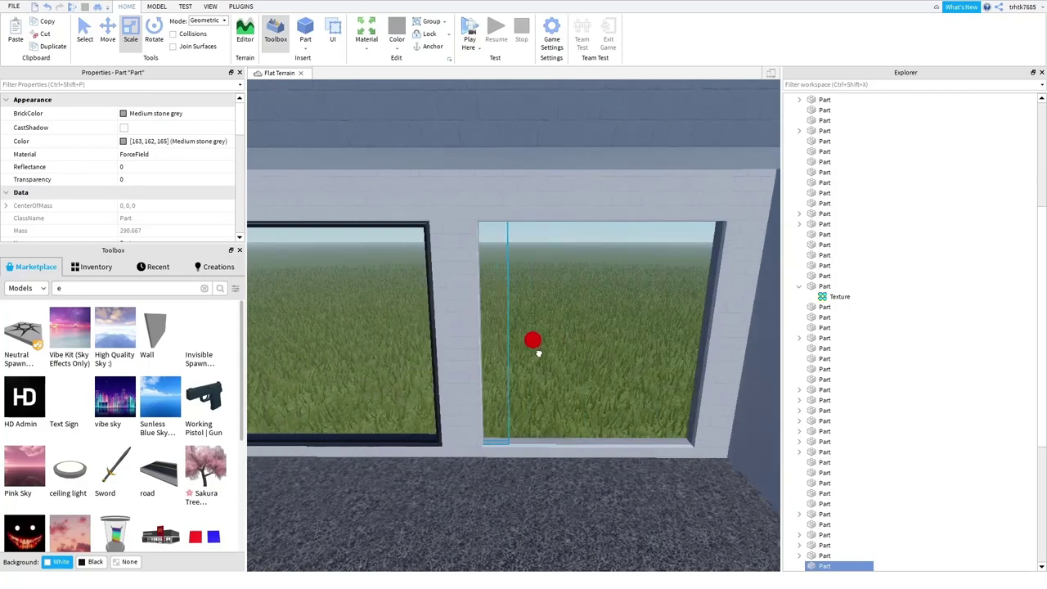
{"action": "left_click", "coordinate": [597, 360]}
- Close the unframed window opening beside the dark-framed windows by stretching the adjoining concrete and white brick wall parts across it
{"action": "key", "text": "w"}
{"action": "right_click_drag", "start_coordinate": [597, 360], "coordinate": [614, 349]}
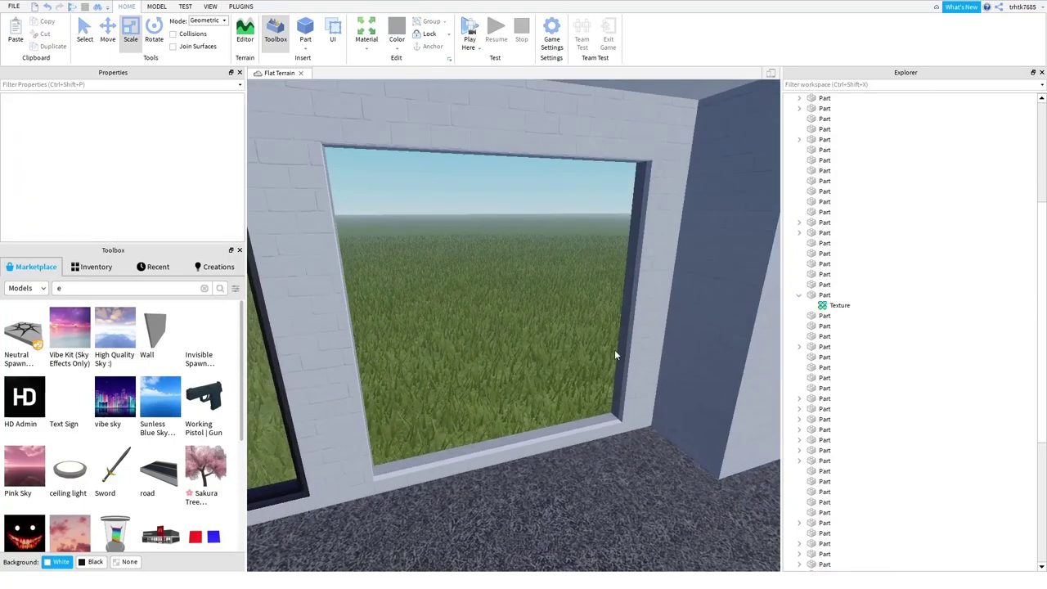
{"action": "left_click", "coordinate": [627, 342]}
{"action": "left_click_drag", "start_coordinate": [609, 282], "coordinate": [395, 281]}
{"action": "left_click", "coordinate": [747, 352]}
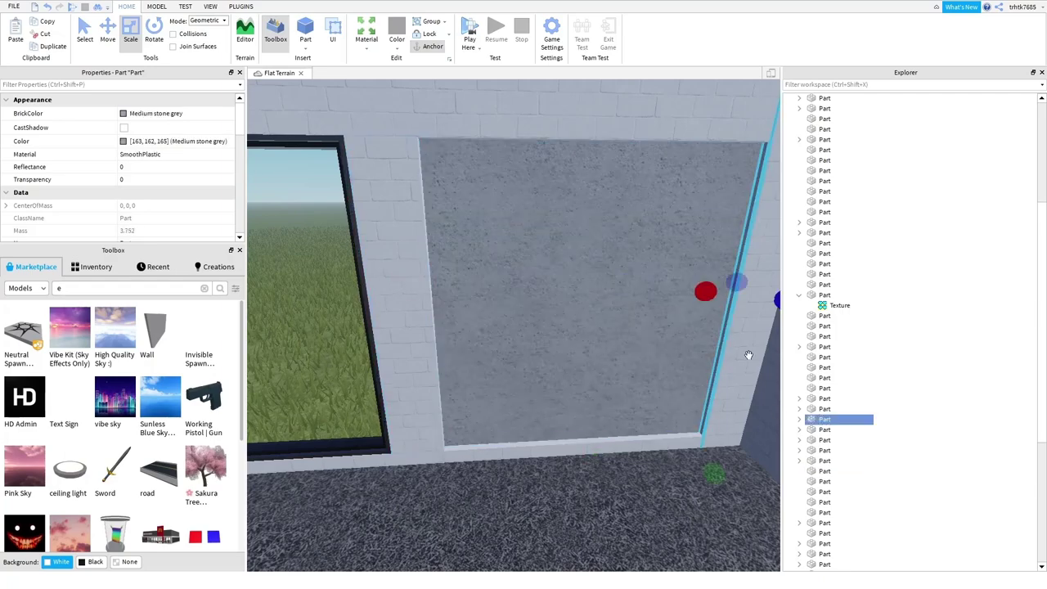
{"action": "left_click_drag", "start_coordinate": [704, 293], "coordinate": [405, 310]}
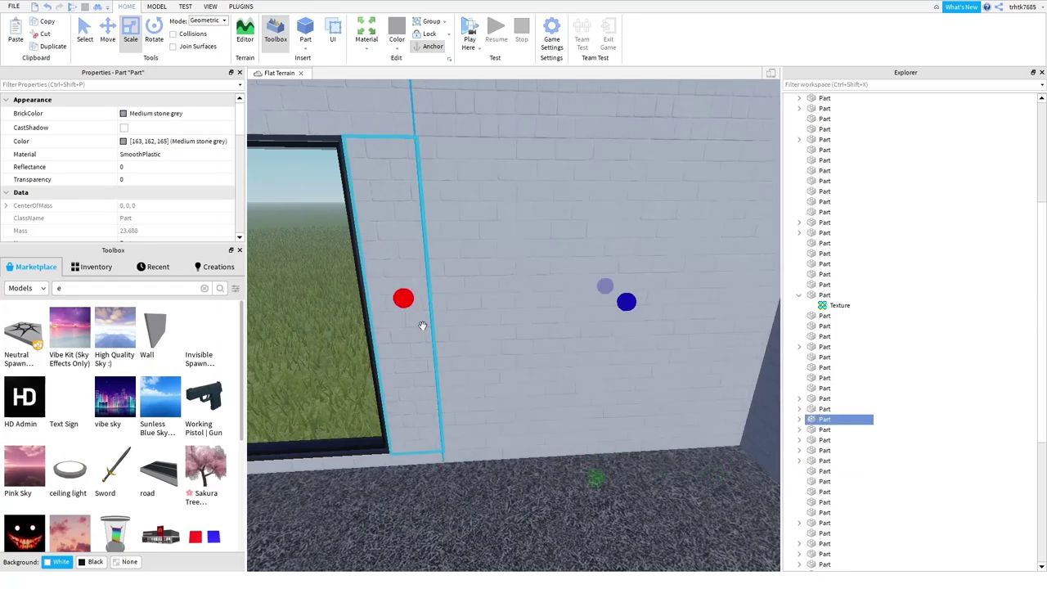
- Close the unframed opening at the other end of the window wall by stretching its concrete and brick parts across the gap
{"action": "right_click_drag", "start_coordinate": [565, 348], "coordinate": [526, 328]}
{"action": "key", "text": "d"}
{"action": "key", "text": "s"}
{"action": "left_click", "coordinate": [549, 378]}
{"action": "right_click_drag", "start_coordinate": [549, 378], "coordinate": [547, 391]}
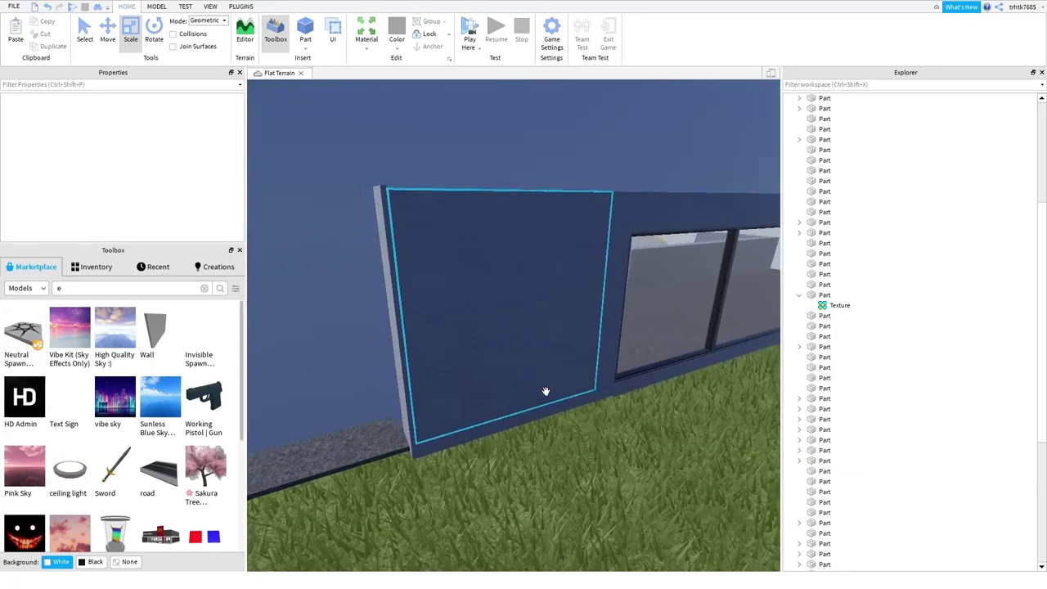
{"action": "key", "text": "d"}
{"action": "key", "text": "w"}
{"action": "right_click_drag", "start_coordinate": [712, 355], "coordinate": [727, 370]}
{"action": "key", "text": "s"}
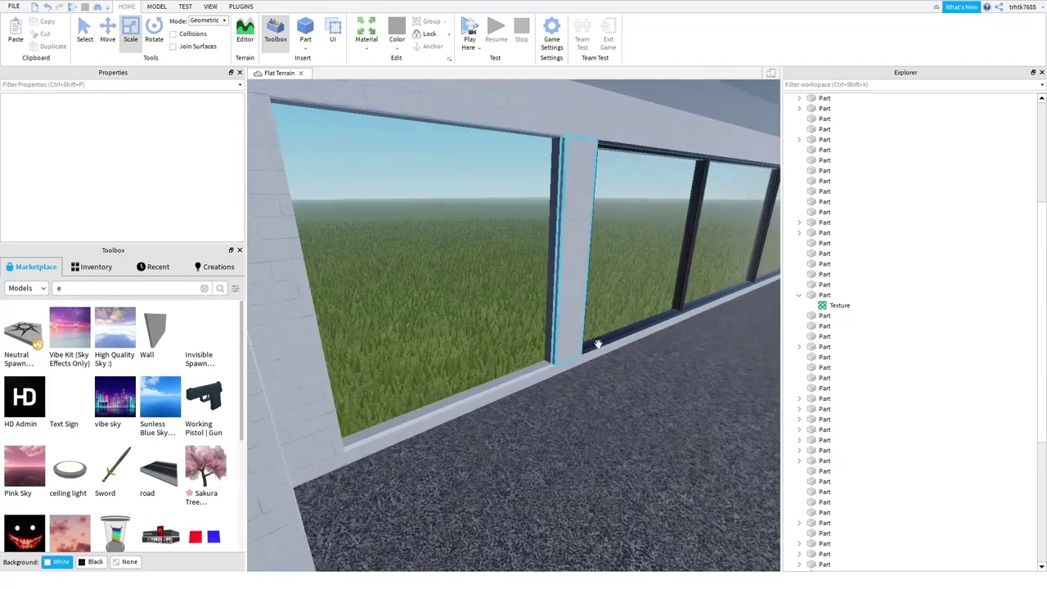
{"action": "left_click", "coordinate": [563, 315]}
{"action": "left_click_drag", "start_coordinate": [538, 276], "coordinate": [393, 313]}
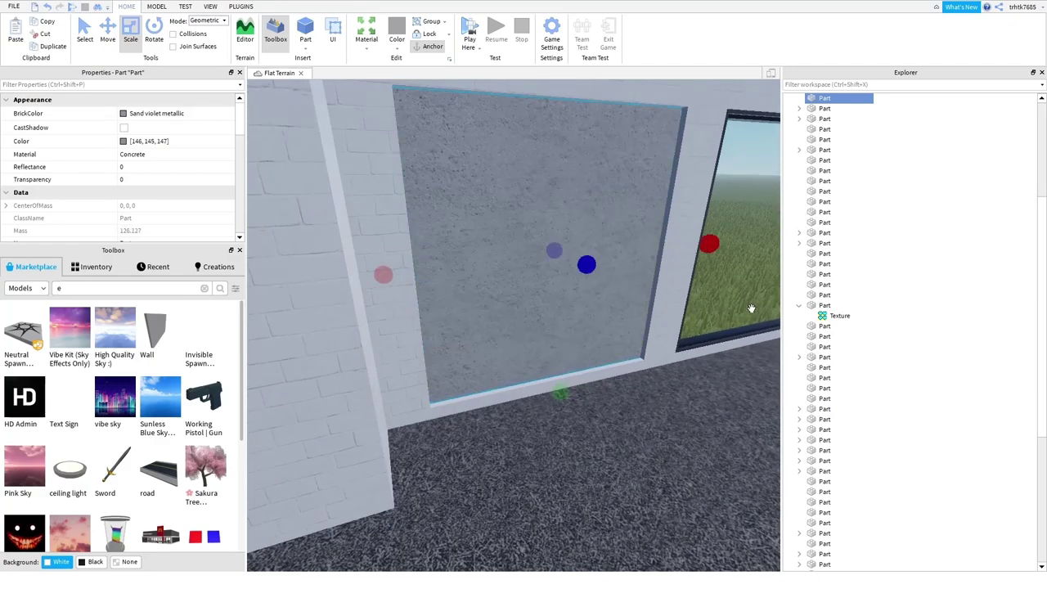
{"action": "left_click_drag", "start_coordinate": [638, 254], "coordinate": [382, 281]}
- Inspect the building's window wall, its exterior from above and the seating area inside
{"action": "key", "text": "d"}
{"action": "mouse_move", "coordinate": [539, 303]}
{"action": "right_mouse_down"}
{"action": "mouse_move", "coordinate": [585, 300]}
{"action": "mouse_move", "coordinate": [537, 273]}
{"action": "mouse_move", "coordinate": [552, 289]}
{"action": "right_mouse_up"}
{"action": "key", "text": "w"}
{"action": "left_click", "coordinate": [571, 281]}
{"action": "key", "text": "s"}
{"action": "mouse_move", "coordinate": [529, 410]}
{"action": "right_mouse_down"}
{"action": "mouse_move", "coordinate": [516, 403]}
{"action": "mouse_move", "coordinate": [533, 417]}
{"action": "right_mouse_up"}
{"action": "key", "text": "w"}
{"action": "key", "text": "d"}
{"action": "key", "text": "w"}
{"action": "key", "text": "s"}
{"action": "left_click", "coordinate": [521, 335]}
{"action": "key", "text": "s"}
{"action": "right_click_drag", "start_coordinate": [512, 365], "coordinate": [508, 364]}
{"action": "scroll", "coordinate": [516, 415], "scroll_direction": "down", "scroll_amount": 10}
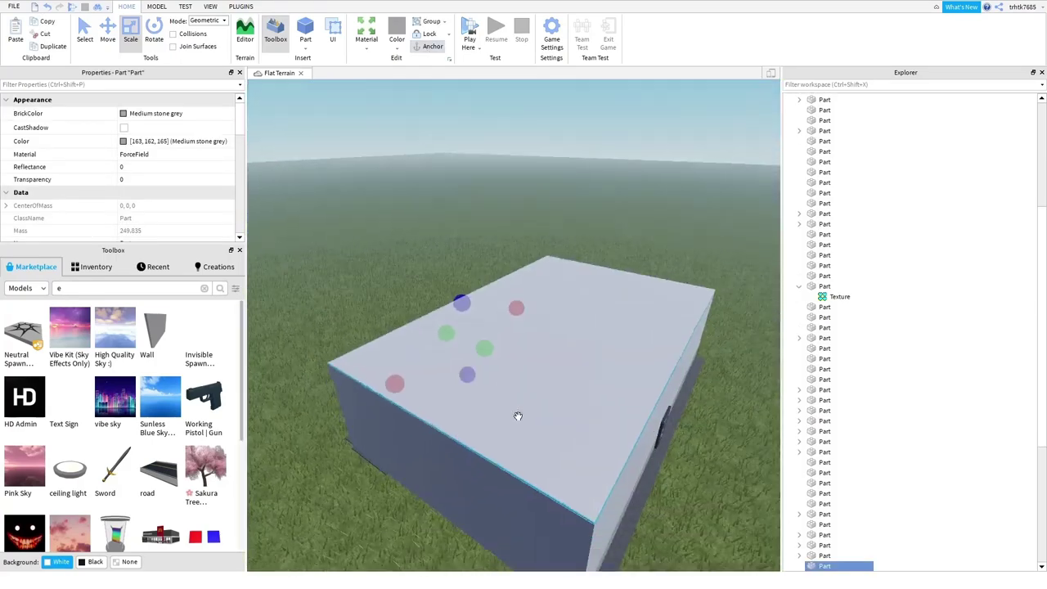
{"action": "left_click", "coordinate": [541, 432]}
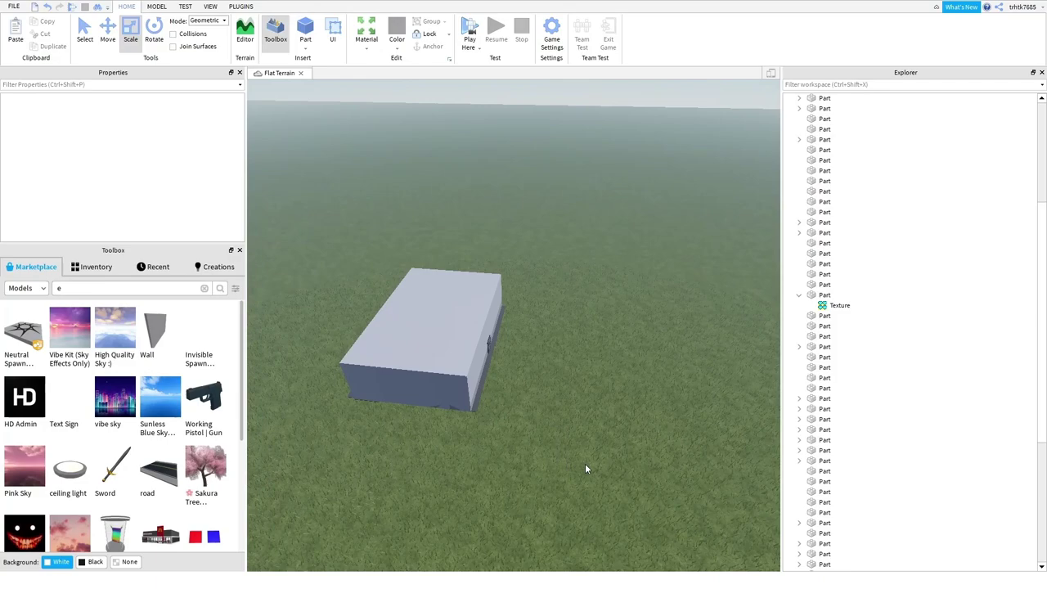
{"action": "left_click_drag", "start_coordinate": [584, 462], "coordinate": [254, 196]}
{"action": "left_click", "coordinate": [532, 393]}
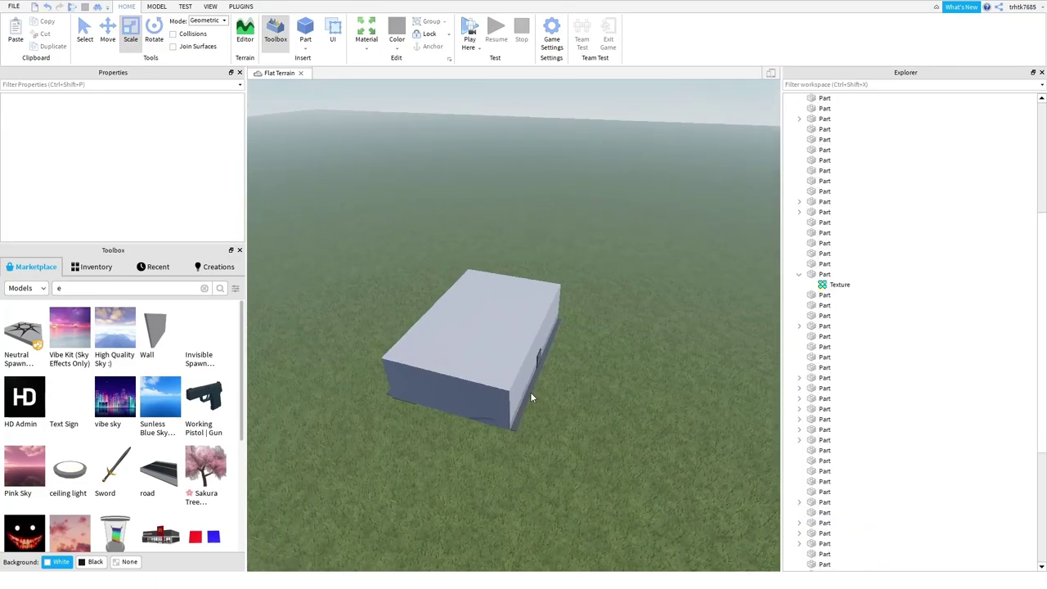
{"action": "scroll", "coordinate": [540, 401], "scroll_direction": "up", "scroll_amount": 10}
{"action": "right_click_drag", "start_coordinate": [547, 408], "coordinate": [492, 383]}
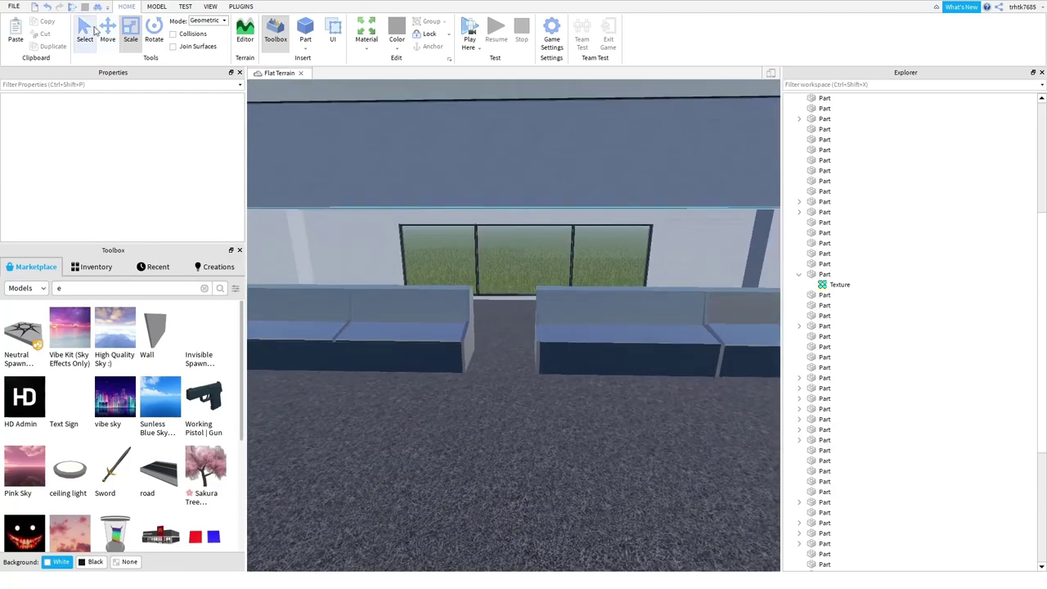
- Search the marketplace models for "control room"
{"action": "left_click", "coordinate": [91, 32]}
{"action": "scroll", "coordinate": [598, 437], "scroll_direction": "down", "scroll_amount": 15}
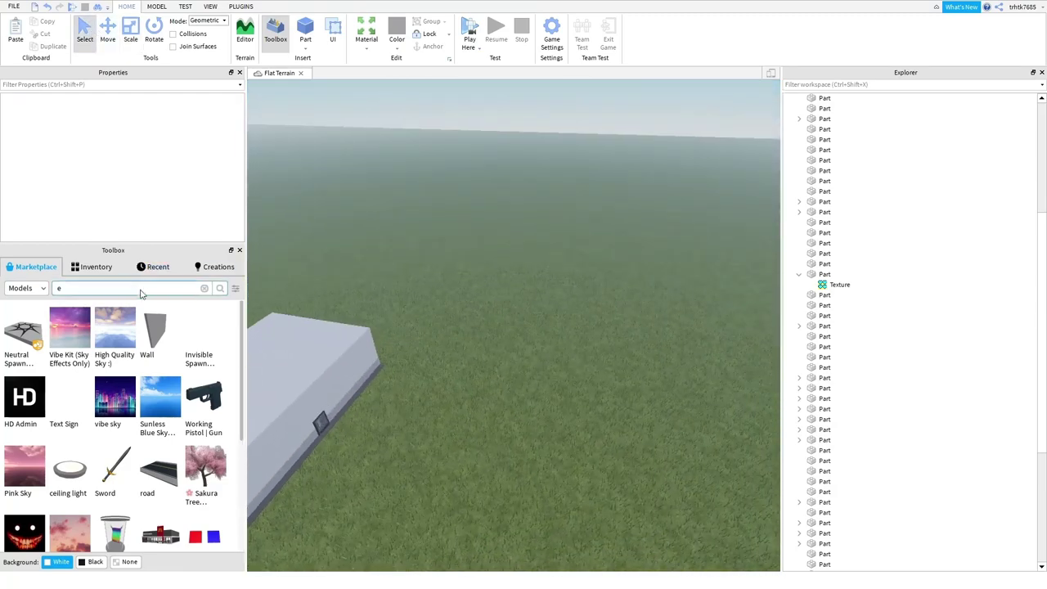
{"action": "left_click", "coordinate": [204, 289]}
{"action": "type", "text": "control room"}
{"action": "key", "text": "Return"}
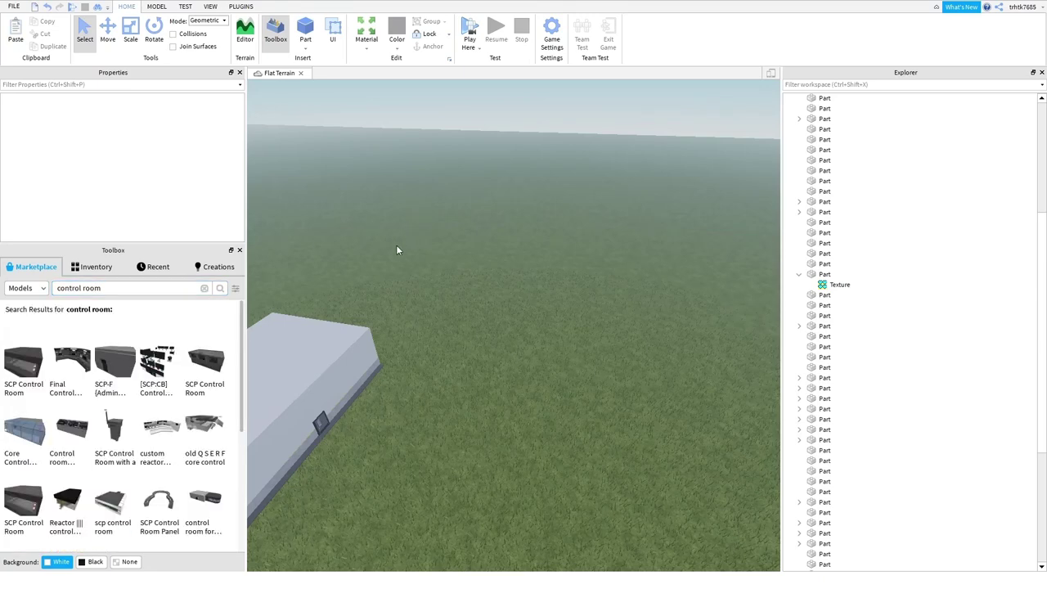
- Try the "Control room" model by inspecting its lighting and lockdown panels, and delete it
{"action": "left_click", "coordinate": [198, 386]}
{"action": "scroll", "coordinate": [541, 389], "scroll_direction": "up", "scroll_amount": 5}
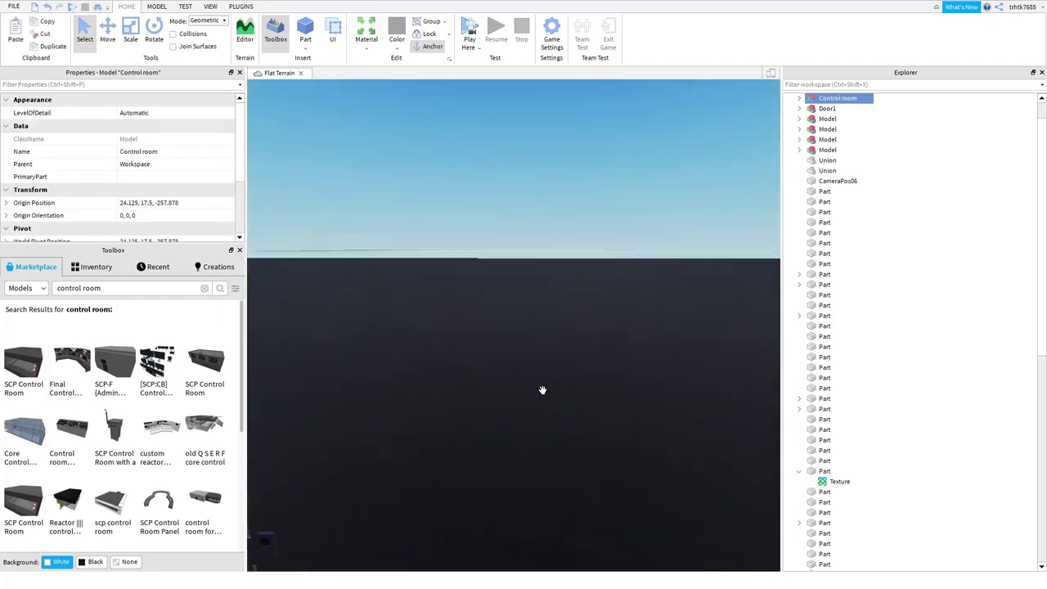
{"action": "key", "text": "w"}
{"action": "right_click_drag", "start_coordinate": [542, 390], "coordinate": [542, 390]}
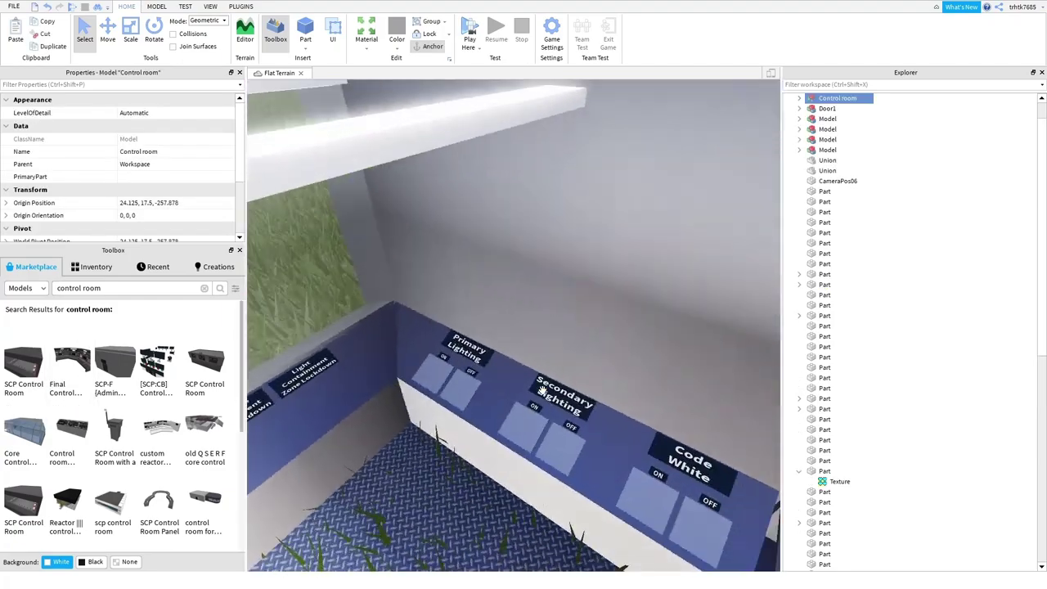
{"action": "scroll", "coordinate": [541, 390], "scroll_direction": "down", "scroll_amount": 5}
{"action": "key", "text": "Delete"}
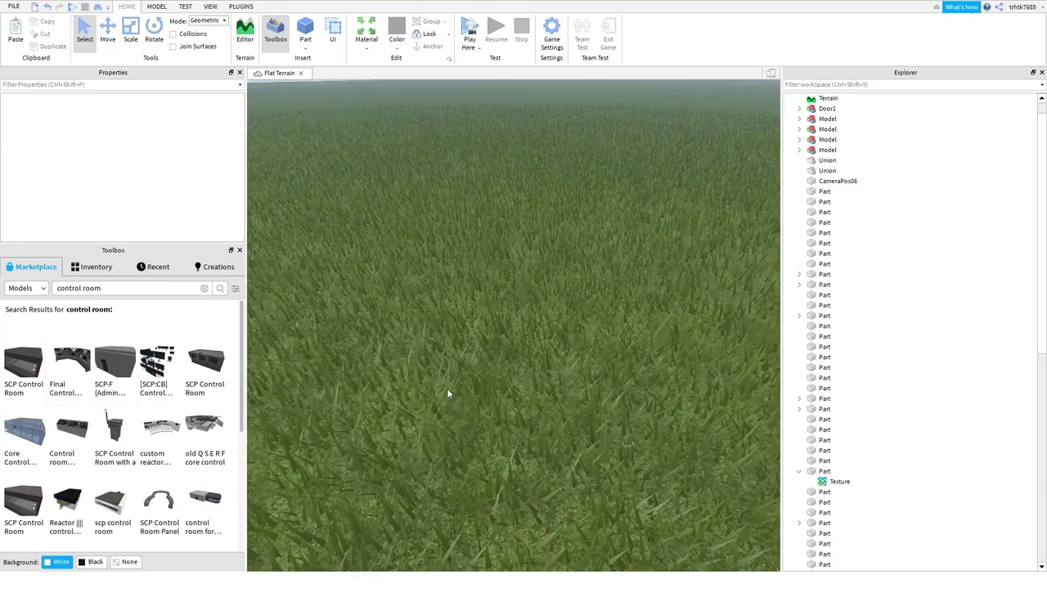
- Try the control room model with the announcement switches and alarm boxes, and delete it
{"action": "scroll", "coordinate": [484, 412], "scroll_direction": "up", "scroll_amount": 10}
{"action": "scroll", "coordinate": [484, 409], "scroll_direction": "down", "scroll_amount": 4}
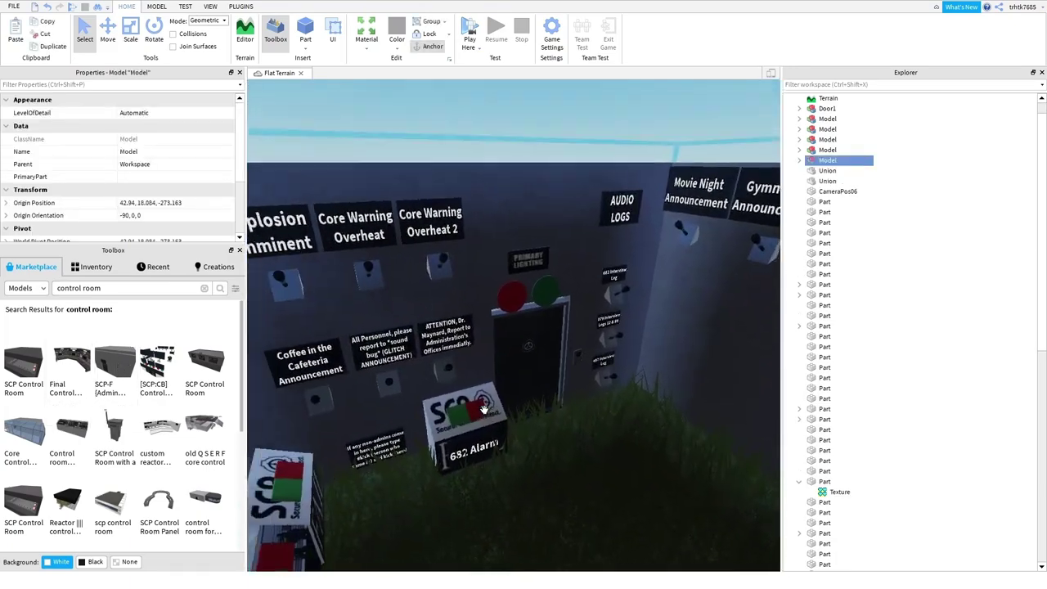
{"action": "key", "text": "Delete"}
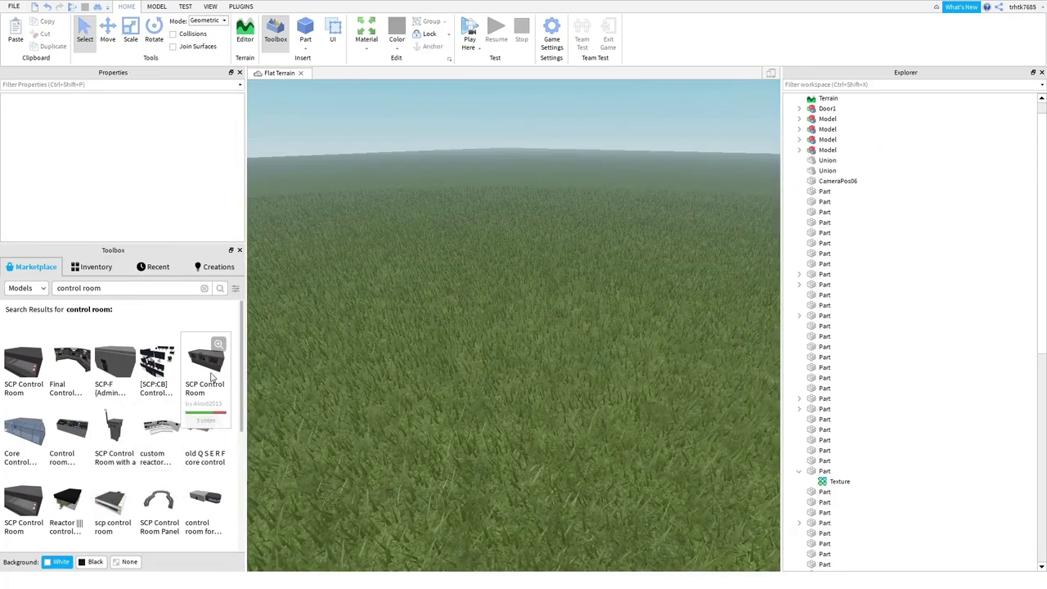
- Try the "SCP Control Room" model in the scene and delete it
{"action": "key", "text": "ctrl+z"}
{"action": "scroll", "coordinate": [491, 405], "scroll_direction": "up", "scroll_amount": 10}
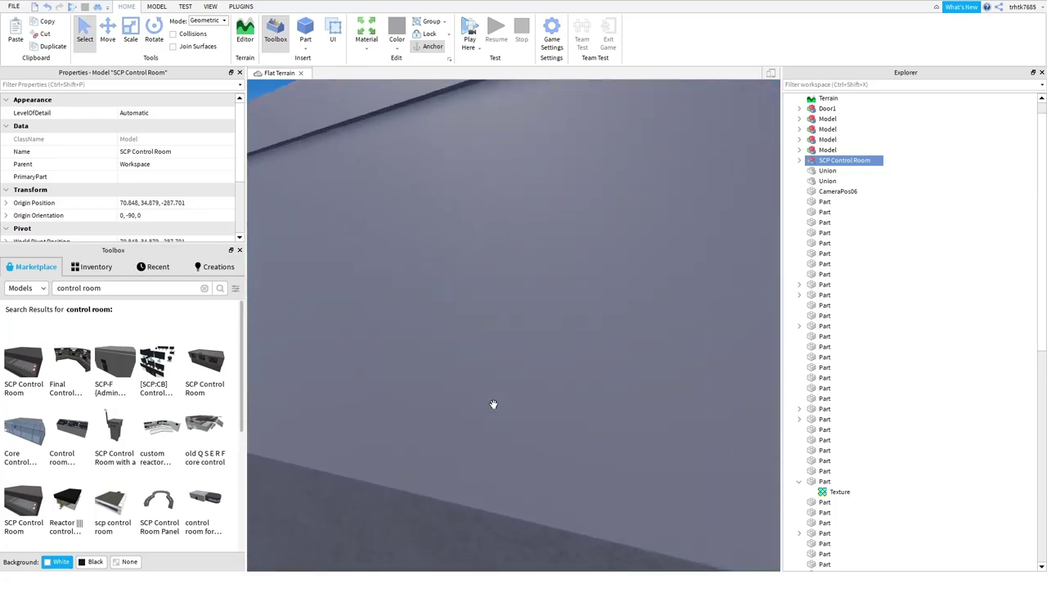
{"action": "scroll", "coordinate": [493, 404], "scroll_direction": "down", "scroll_amount": 5}
{"action": "scroll", "coordinate": [491, 402], "scroll_direction": "up", "scroll_amount": 5}
{"action": "key", "text": "Delete"}
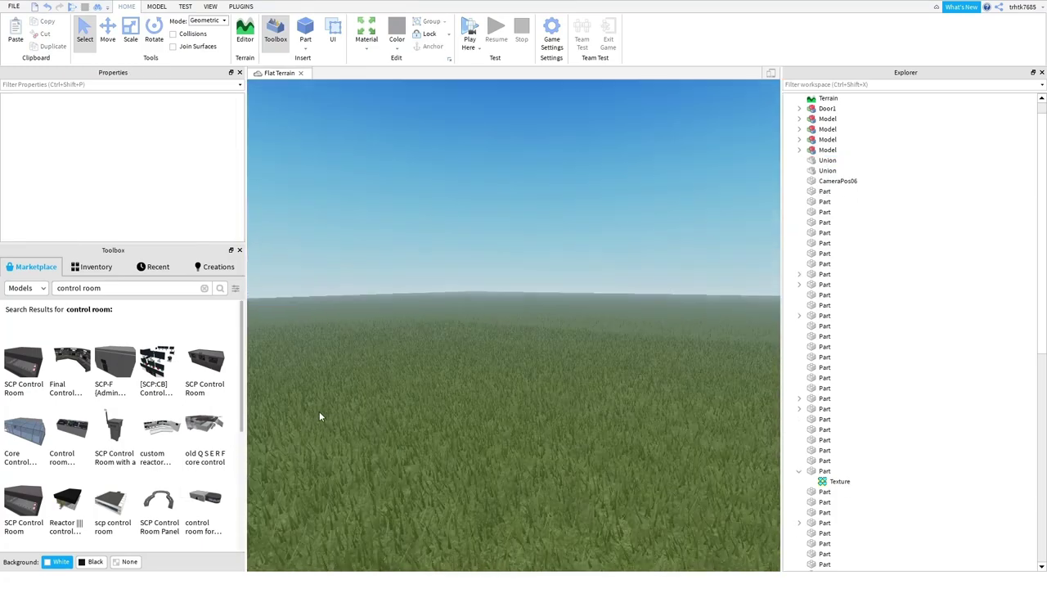
- Insert the "Room" model with the curved control desk, inspect its interior and ungroup it
{"action": "scroll", "coordinate": [321, 413], "scroll_direction": "up", "scroll_amount": 3}
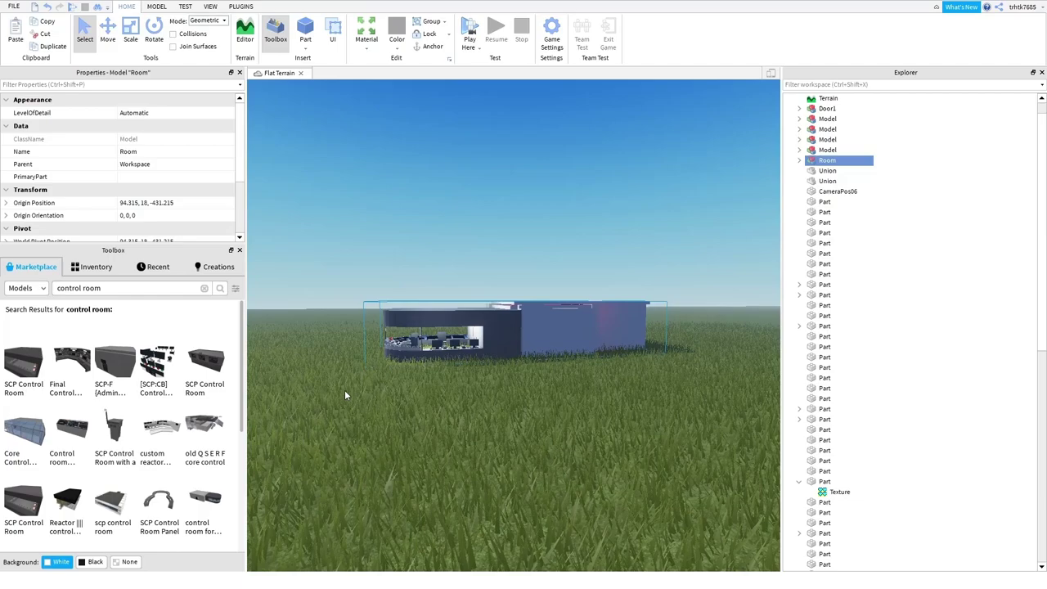
{"action": "right_click_drag", "start_coordinate": [345, 389], "coordinate": [362, 383]}
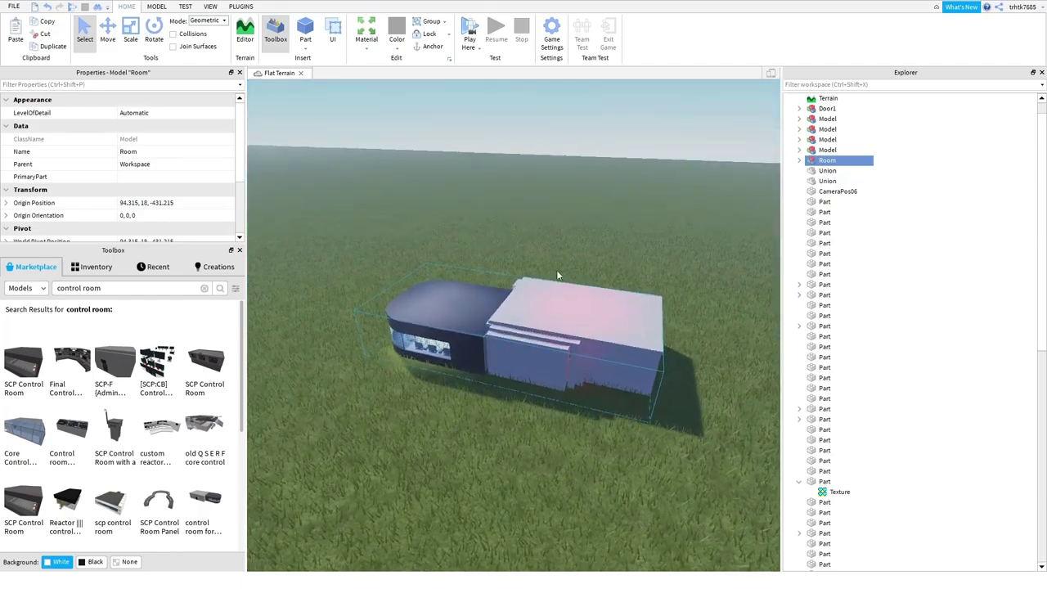
{"action": "scroll", "coordinate": [558, 276], "scroll_direction": "up", "scroll_amount": 5}
{"action": "scroll", "coordinate": [549, 292], "scroll_direction": "up", "scroll_amount": 5}
{"action": "right_click_drag", "start_coordinate": [549, 292], "coordinate": [415, 263]}
{"action": "scroll", "coordinate": [532, 277], "scroll_direction": "down", "scroll_amount": 2}
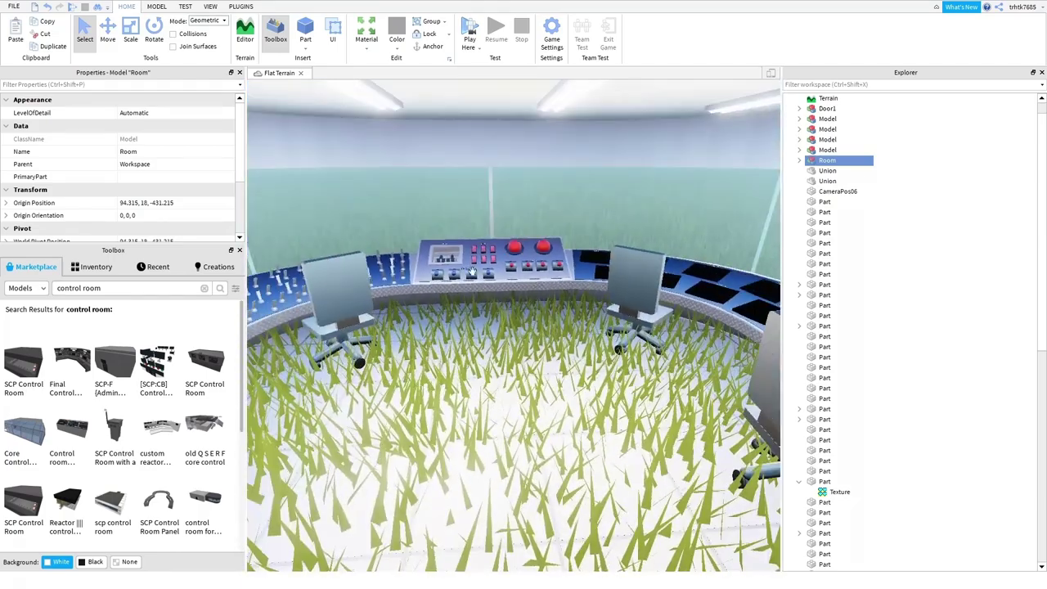
{"action": "scroll", "coordinate": [422, 267], "scroll_direction": "down", "scroll_amount": 5}
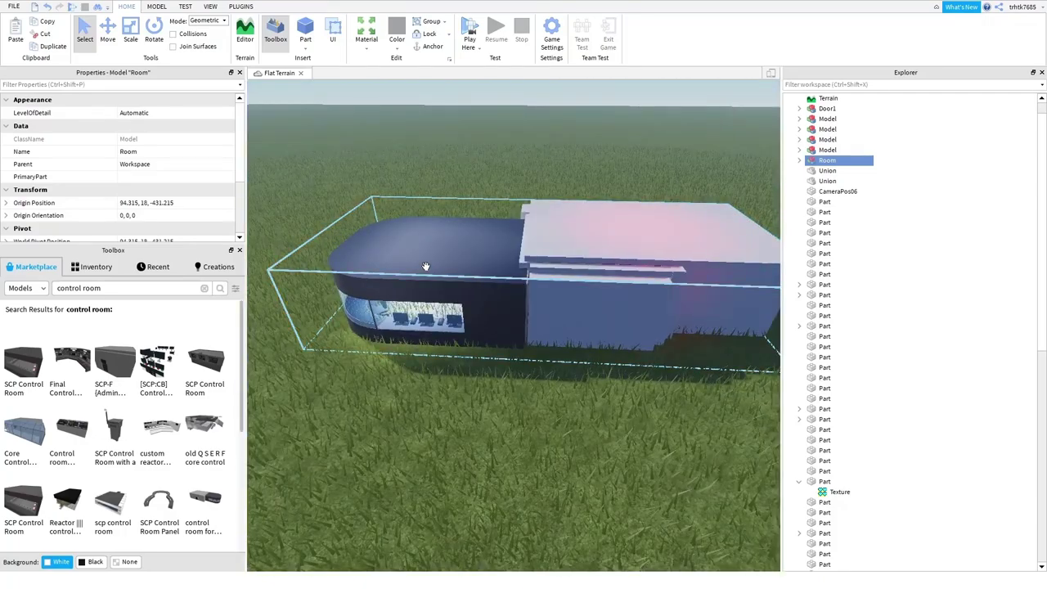
{"action": "key", "text": "ctrl+u"}
{"action": "left_click", "coordinate": [542, 396]}
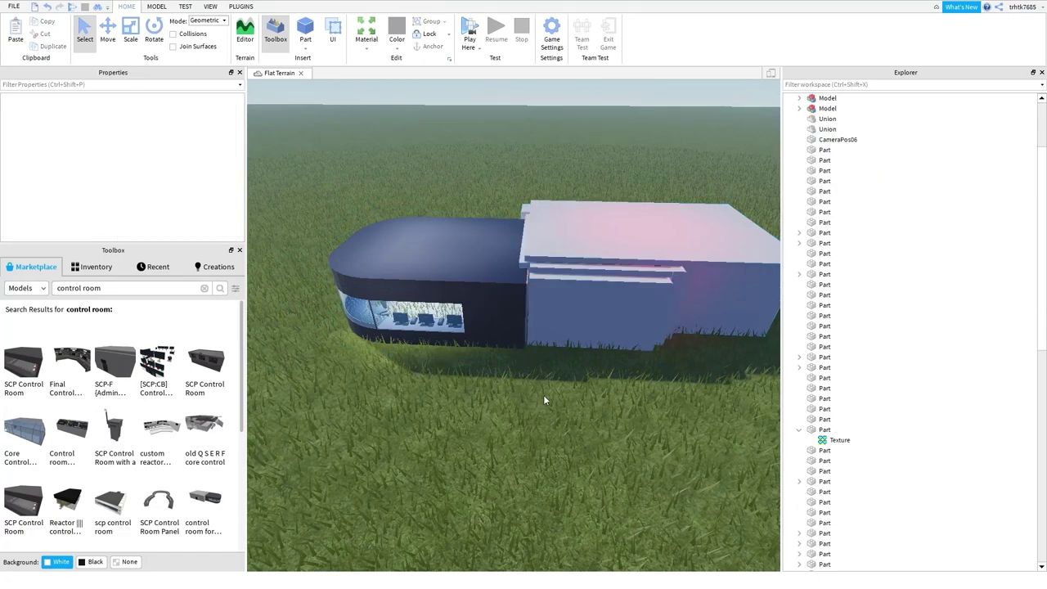
- Select all parts of the light grey annex and move them away from the dark curved control room
{"action": "right_click_drag", "start_coordinate": [544, 397], "coordinate": [549, 398]}
{"action": "left_click_drag", "start_coordinate": [594, 342], "coordinate": [586, 331]}
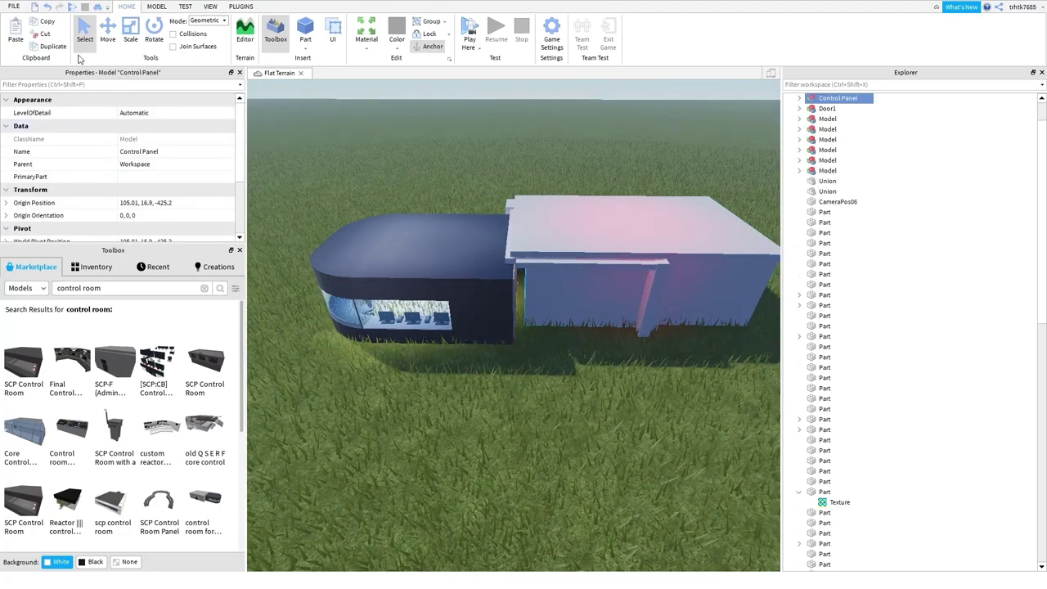
{"action": "left_click", "coordinate": [570, 408]}
{"action": "key", "text": "d"}
{"action": "left_click_drag", "start_coordinate": [729, 375], "coordinate": [426, 185]}
{"action": "left_click_drag", "start_coordinate": [500, 295], "coordinate": [582, 282]}
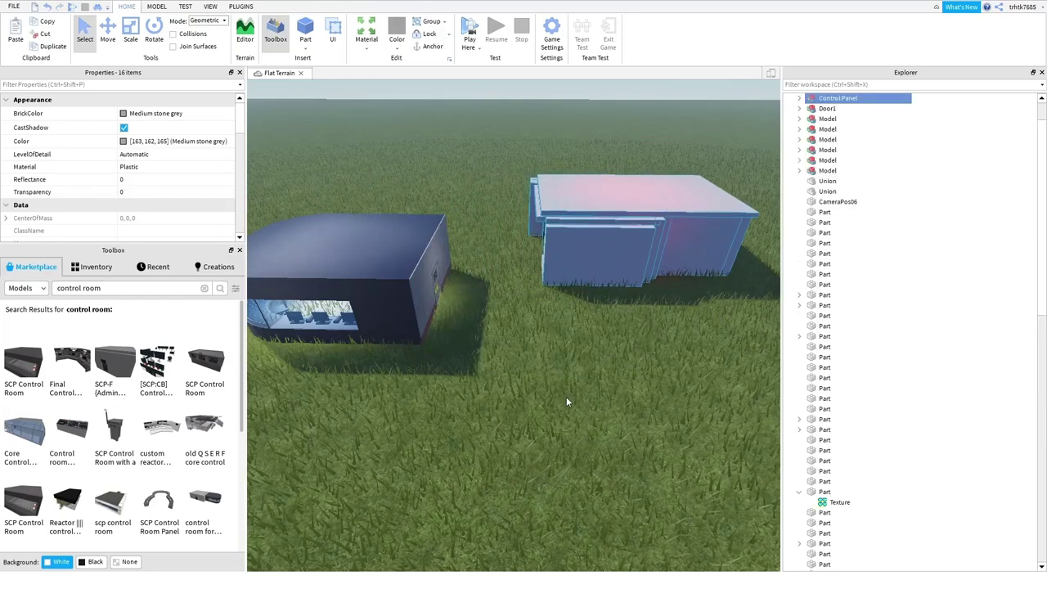
- Pull the Control Panel model out of the annex onto the open grass and rotate it
{"action": "left_click", "coordinate": [565, 397]}
{"action": "key", "text": "w"}
{"action": "right_click_drag", "start_coordinate": [566, 399], "coordinate": [581, 415]}
{"action": "key", "text": "a"}
{"action": "key", "text": "w"}
{"action": "key", "text": "a"}
{"action": "left_click", "coordinate": [585, 338]}
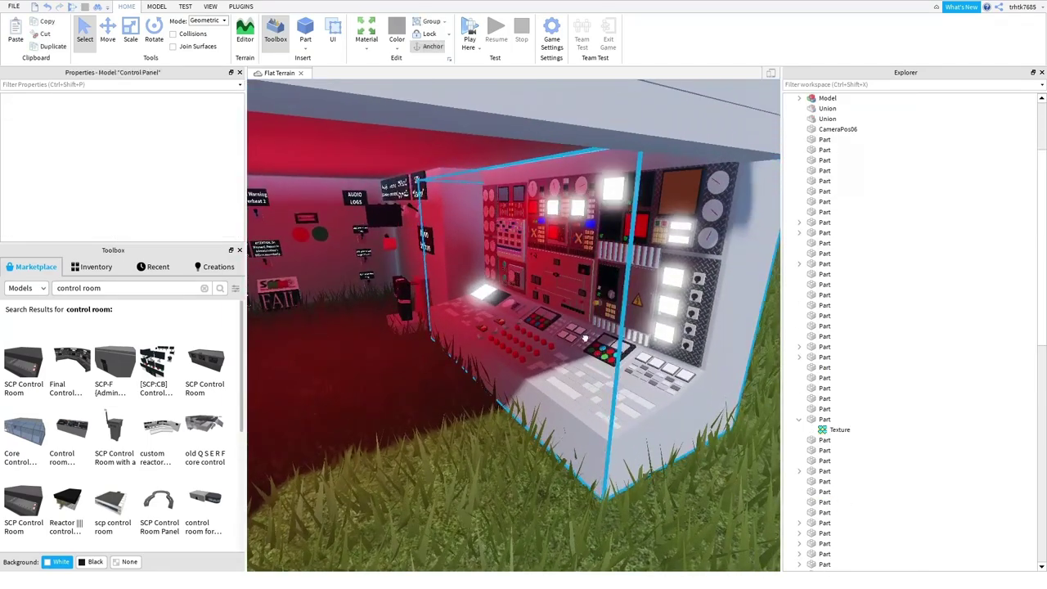
{"action": "key", "text": "s"}
{"action": "left_click_drag", "start_coordinate": [585, 338], "coordinate": [585, 354]}
{"action": "right_click_drag", "start_coordinate": [584, 342], "coordinate": [586, 353]}
{"action": "left_click_drag", "start_coordinate": [586, 353], "coordinate": [587, 362]}
{"action": "key", "text": "ctrl+r"}
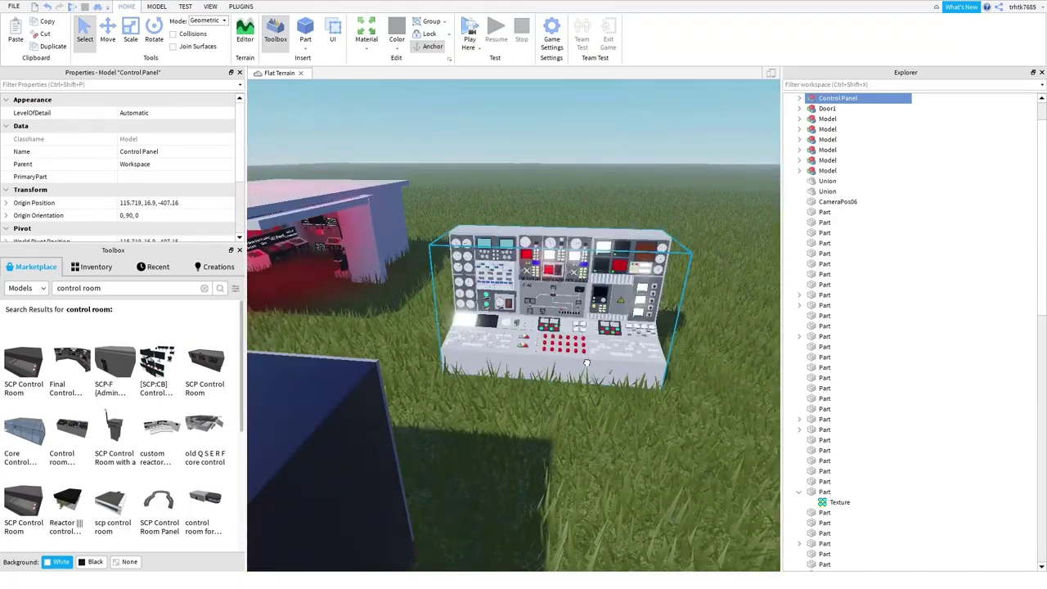
{"action": "left_click", "coordinate": [619, 420]}
- Delete the light grey annex's roof, its left and back walls, and the loose beam beside them
{"action": "right_click_drag", "start_coordinate": [619, 420], "coordinate": [635, 438]}
{"action": "key", "text": "w"}
{"action": "key", "text": "a"}
{"action": "right_click_drag", "start_coordinate": [577, 421], "coordinate": [494, 376]}
{"action": "key", "text": "w"}
{"action": "key", "text": "s"}
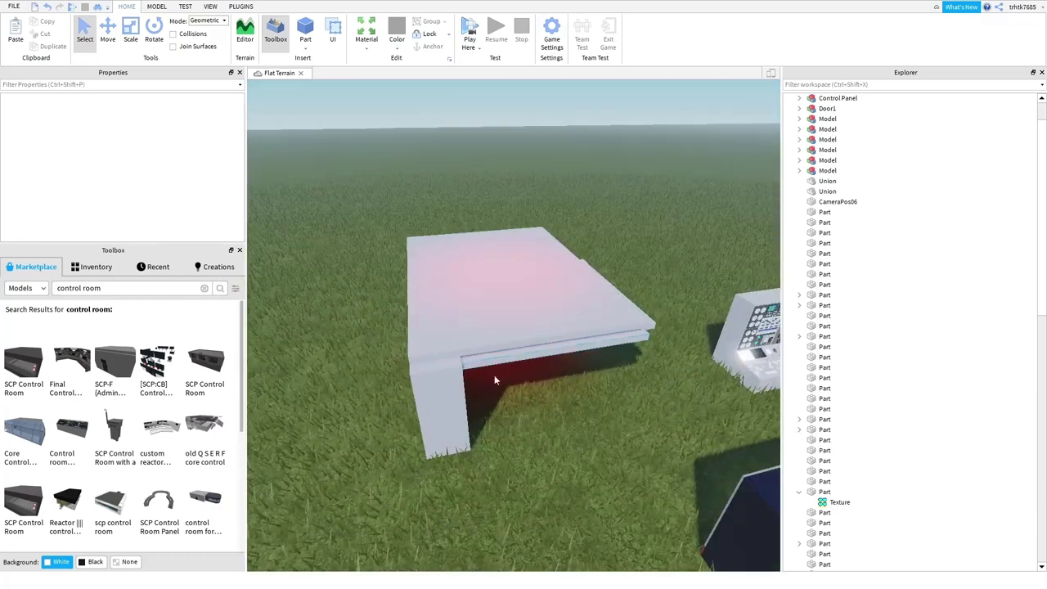
{"action": "left_click", "coordinate": [514, 343]}
{"action": "key", "text": "Delete"}
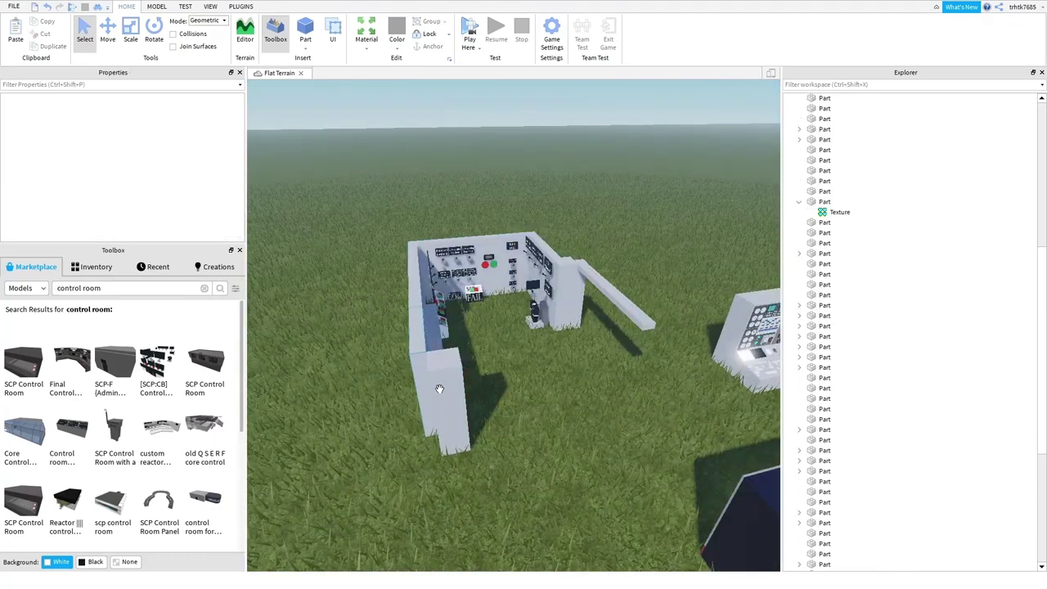
{"action": "left_click", "coordinate": [431, 270]}
{"action": "key", "text": "Delete"}
{"action": "left_click", "coordinate": [580, 285]}
{"action": "key", "text": "Delete"}
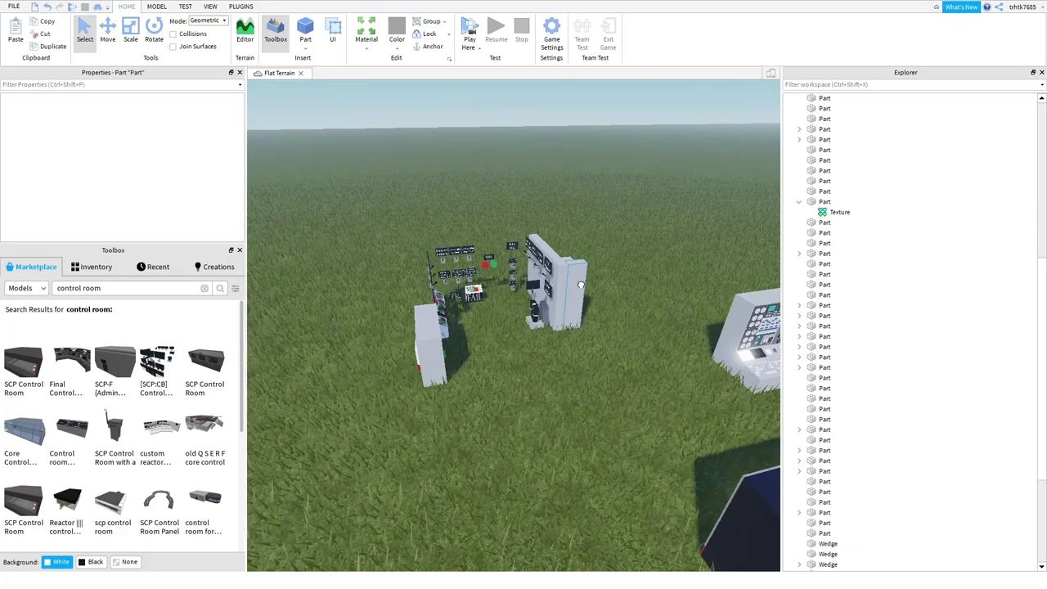
- Delete the annex's remaining wall pieces around the intercoms, screens and chair
{"action": "left_click", "coordinate": [574, 288]}
{"action": "key", "text": "Delete"}
{"action": "left_click", "coordinate": [569, 285]}
{"action": "key", "text": "Delete"}
{"action": "key", "text": "w"}
{"action": "right_click_drag", "start_coordinate": [497, 406], "coordinate": [496, 406]}
{"action": "left_click", "coordinate": [483, 376]}
{"action": "key", "text": "Delete"}
- Ungroup the annex's leftover intercoms, screens and furniture, and delete them all from the grass
{"action": "right_click_drag", "start_coordinate": [474, 363], "coordinate": [474, 363]}
{"action": "key", "text": "w"}
{"action": "left_click_drag", "start_coordinate": [637, 377], "coordinate": [547, 299]}
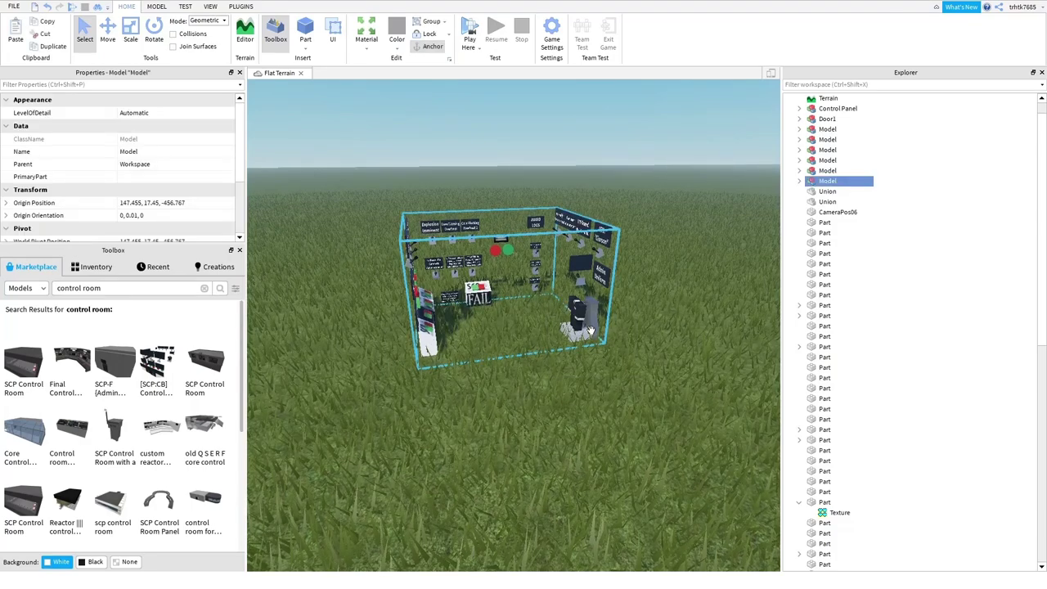
{"action": "key", "text": "ctrl+u"}
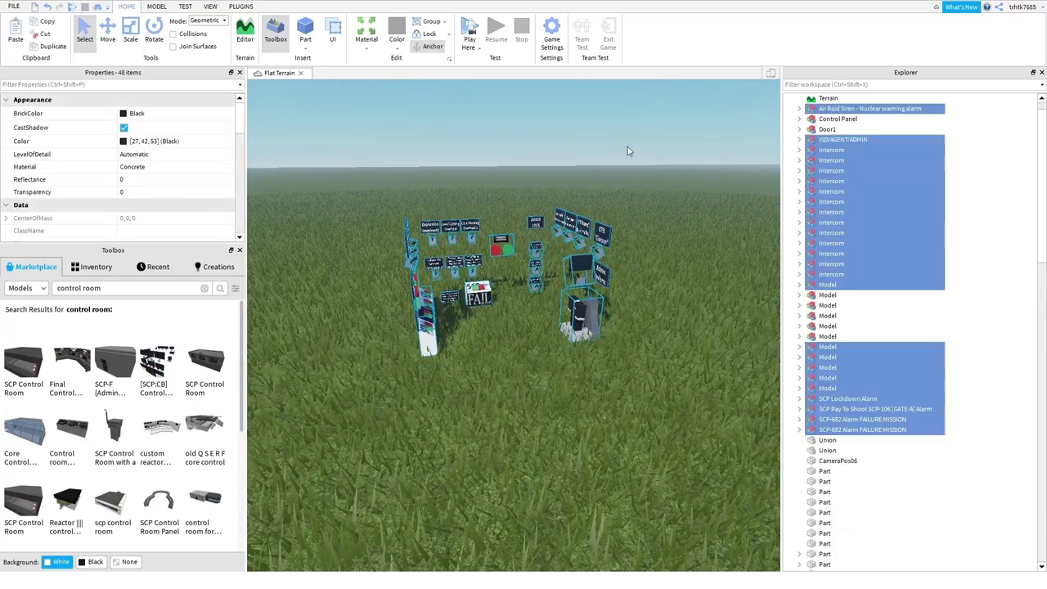
{"action": "left_click", "coordinate": [670, 342]}
{"action": "scroll", "coordinate": [669, 341], "scroll_direction": "up", "scroll_amount": 5}
{"action": "key", "text": "w"}
{"action": "right_click_drag", "start_coordinate": [670, 344], "coordinate": [687, 360]}
{"action": "scroll", "coordinate": [670, 344], "scroll_direction": "down", "scroll_amount": 8}
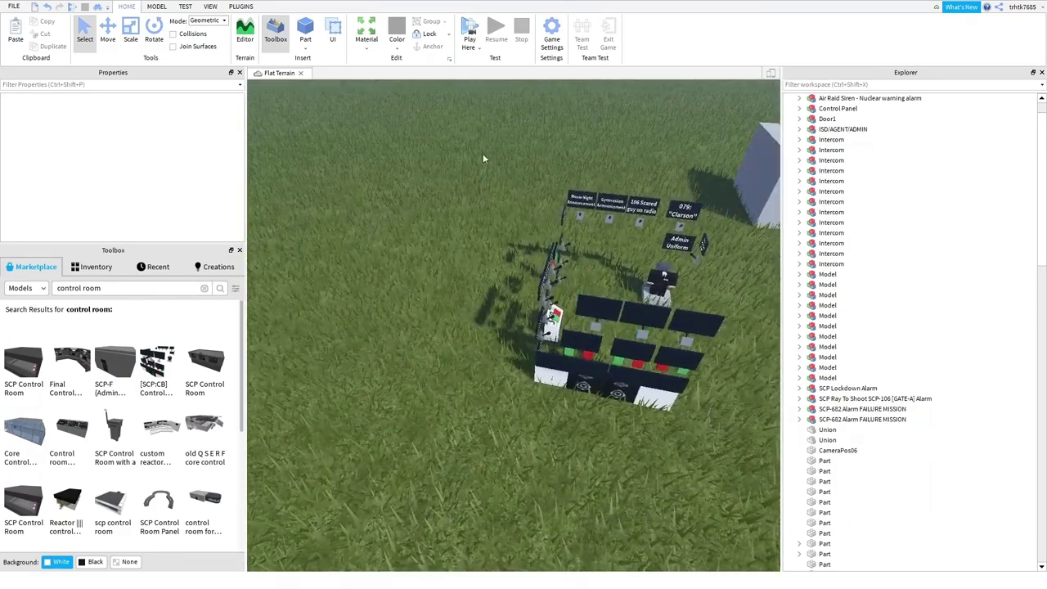
{"action": "left_click_drag", "start_coordinate": [465, 151], "coordinate": [740, 461]}
{"action": "key", "text": "Delete"}
- Ungroup the dark curved control room model and delete the door from its entrance
{"action": "right_click_drag", "start_coordinate": [541, 398], "coordinate": [489, 386]}
{"action": "key", "text": "w"}
{"action": "left_click", "coordinate": [538, 358]}
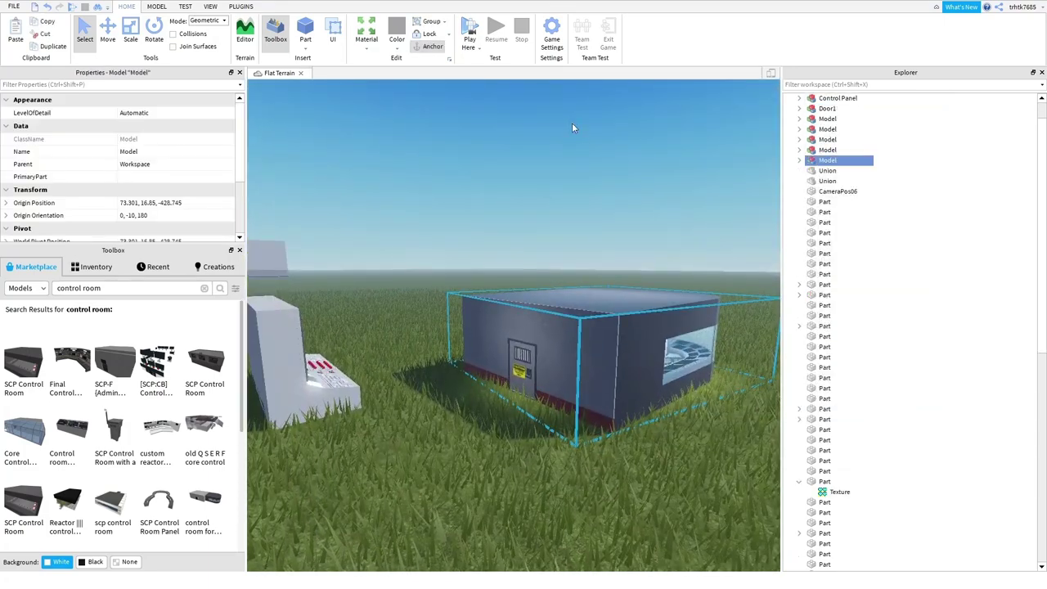
{"action": "key", "text": "ctrl+u"}
{"action": "left_click", "coordinate": [444, 461]}
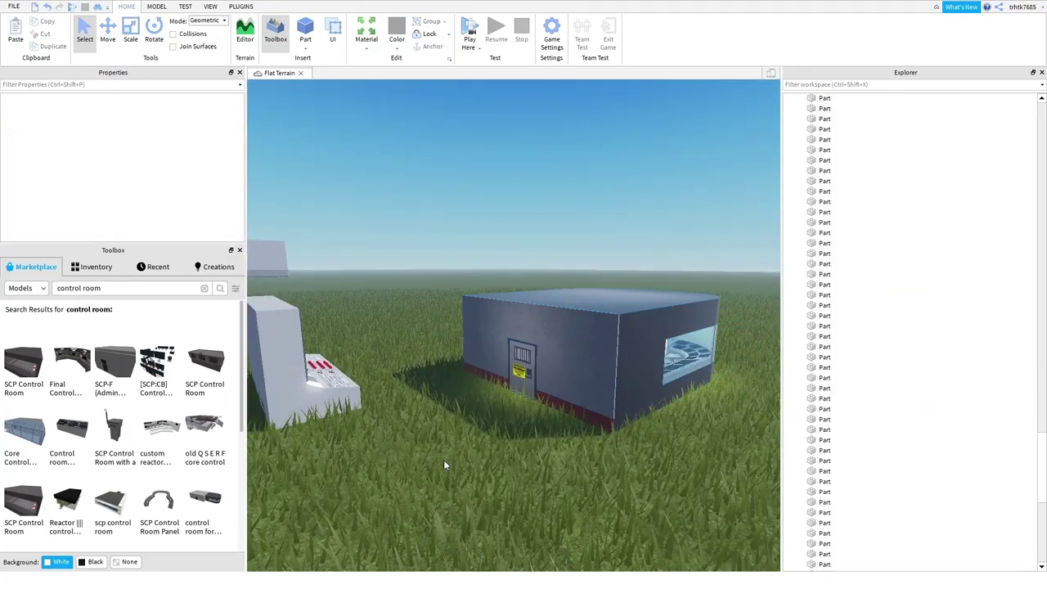
{"action": "left_click", "coordinate": [530, 394]}
{"action": "key", "text": "Delete"}
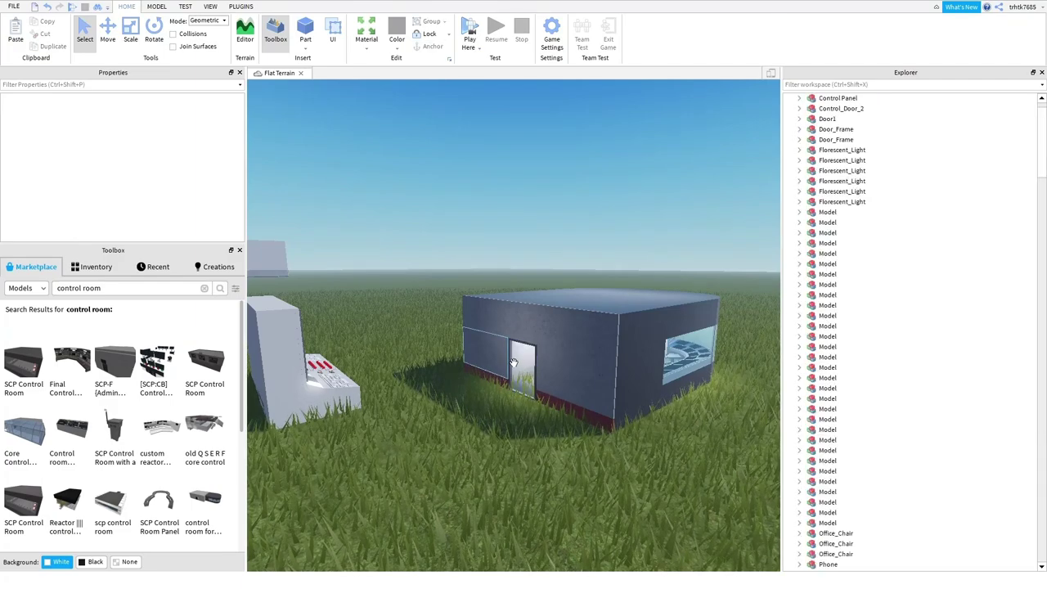
- Move the Control Panel model to a clear area of grass and ungroup it
{"action": "scroll", "coordinate": [567, 374], "scroll_direction": "down", "scroll_amount": 10}
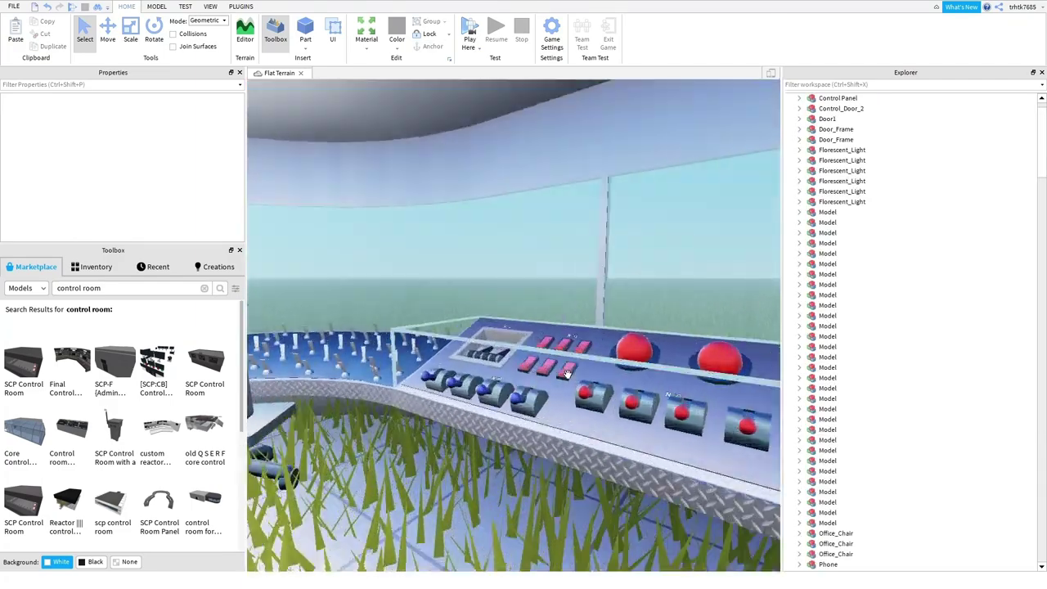
{"action": "scroll", "coordinate": [567, 375], "scroll_direction": "up", "scroll_amount": 2}
{"action": "right_click_drag", "start_coordinate": [567, 375], "coordinate": [471, 338]}
{"action": "scroll", "coordinate": [524, 369], "scroll_direction": "up", "scroll_amount": 10}
{"action": "left_click_drag", "start_coordinate": [418, 508], "coordinate": [430, 435]}
{"action": "scroll", "coordinate": [424, 411], "scroll_direction": "up", "scroll_amount": 8}
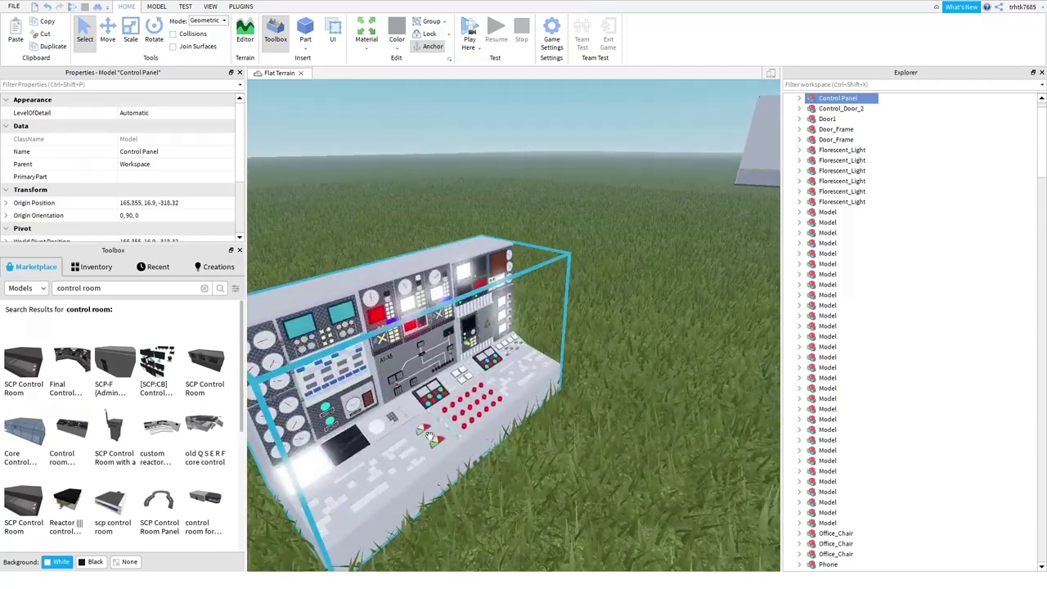
{"action": "key", "text": "ctrl+u"}
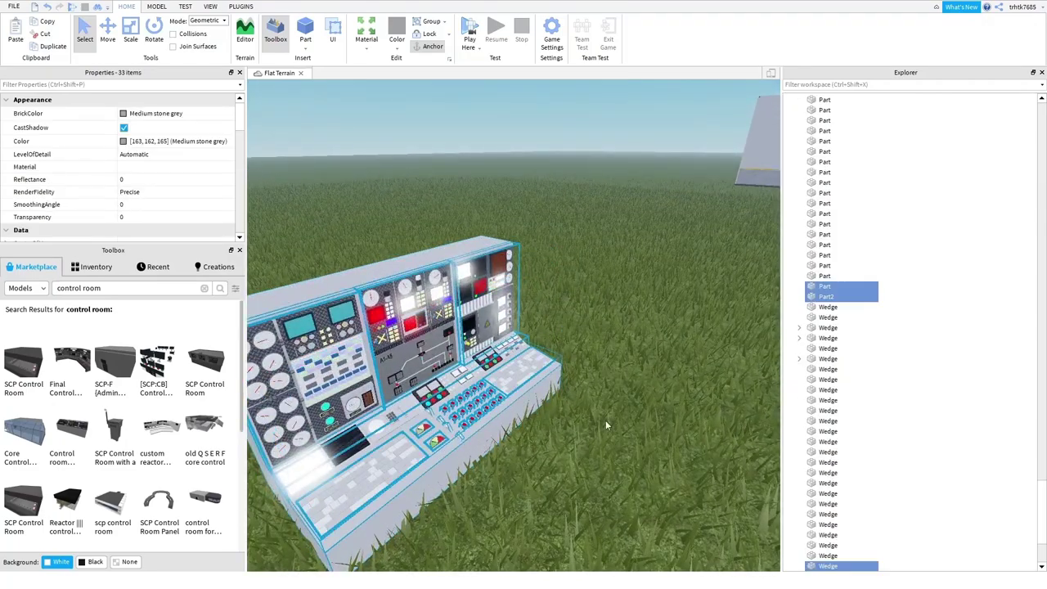
{"action": "left_click", "coordinate": [613, 447]}
- Detach the control panel's left gauge section and lay it flat on the grass beside the console
{"action": "scroll", "coordinate": [613, 447], "scroll_direction": "down", "scroll_amount": 1}
{"action": "scroll", "coordinate": [612, 446], "scroll_direction": "down", "scroll_amount": 3}
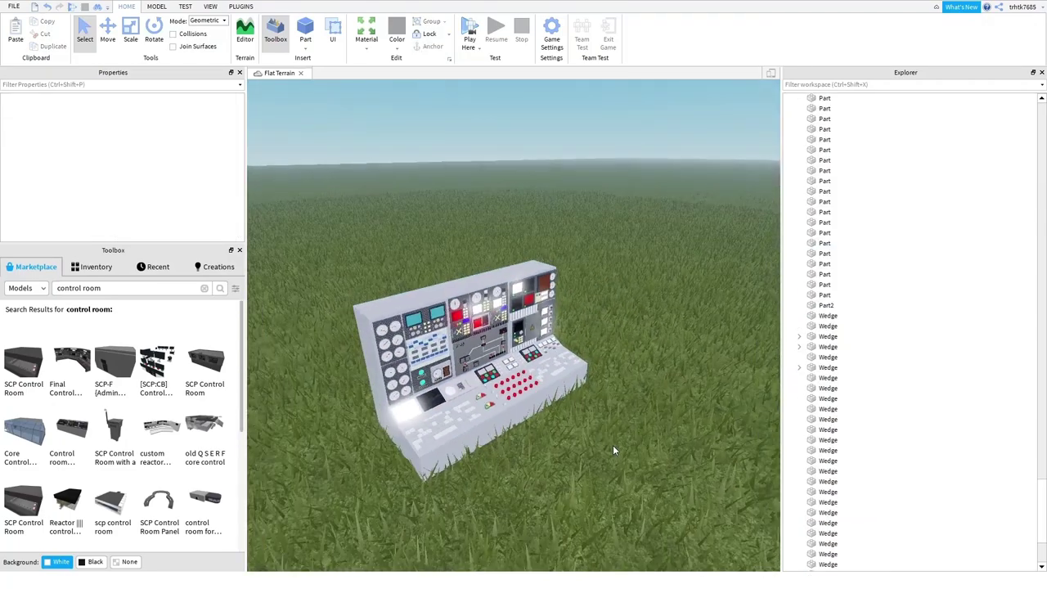
{"action": "scroll", "coordinate": [615, 449], "scroll_direction": "up", "scroll_amount": 5}
{"action": "scroll", "coordinate": [629, 462], "scroll_direction": "down", "scroll_amount": 4}
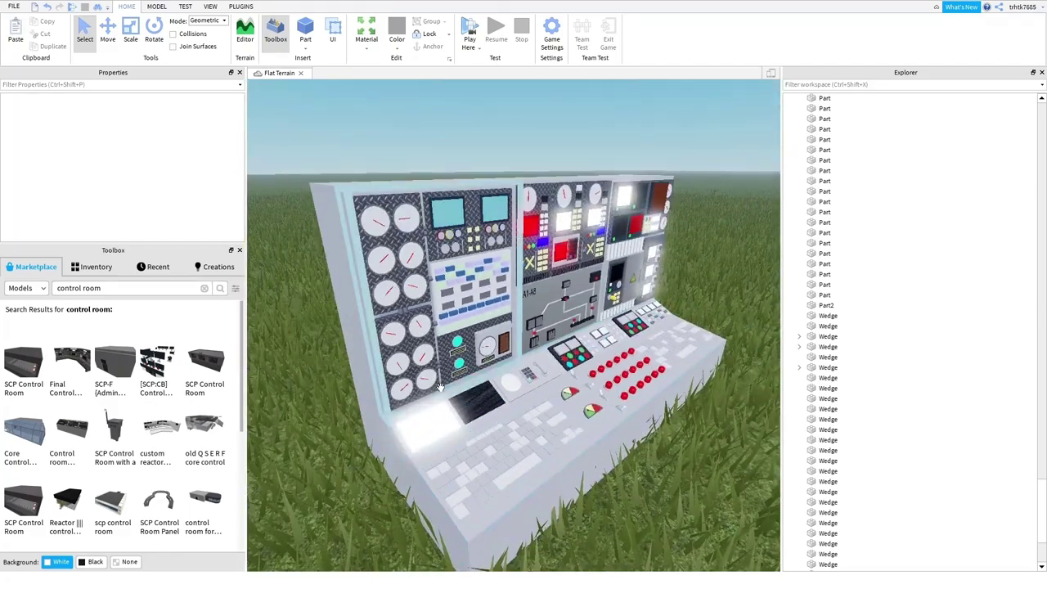
{"action": "left_click_drag", "start_coordinate": [440, 387], "coordinate": [630, 444]}
{"action": "key", "text": "d"}
{"action": "key", "text": "t"}
{"action": "key", "text": "t"}
{"action": "key", "text": "t"}
{"action": "key", "text": "r"}
{"action": "key", "text": "r"}
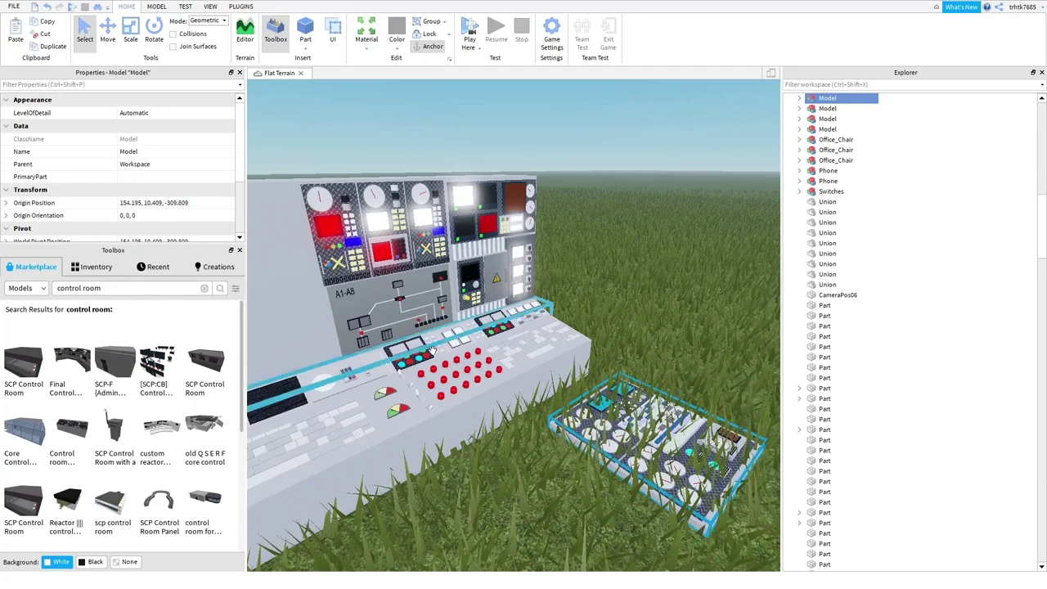
- Detach the middle and right upper instrument sections and lay them flat beside the gauge section
{"action": "key", "text": "d"}
{"action": "left_click_drag", "start_coordinate": [415, 315], "coordinate": [648, 362]}
{"action": "key", "text": "w"}
{"action": "key", "text": "t"}
{"action": "key", "text": "r"}
{"action": "key", "text": "t"}
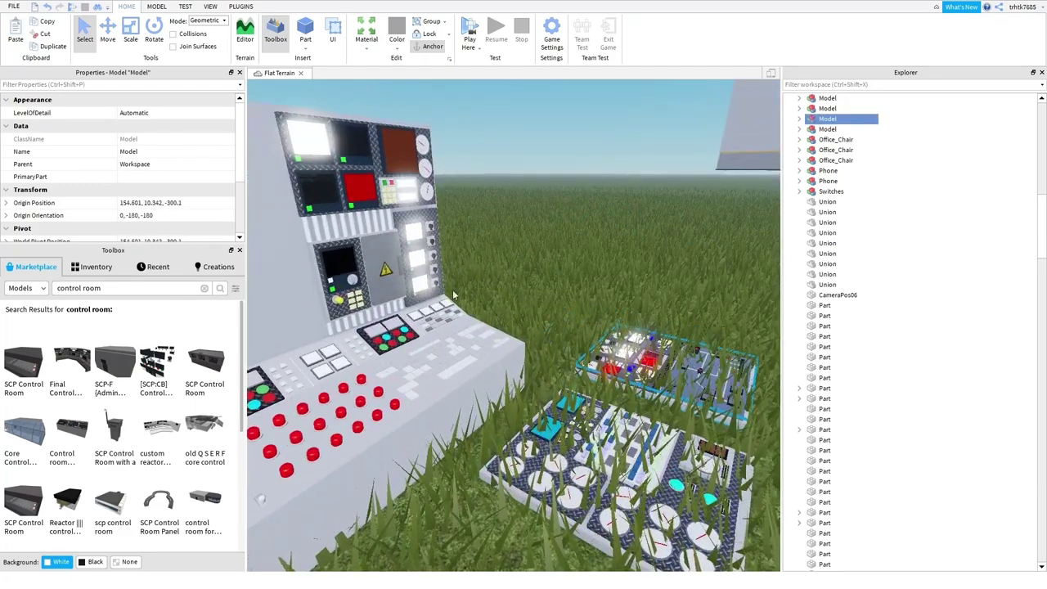
{"action": "left_click_drag", "start_coordinate": [454, 295], "coordinate": [687, 315]}
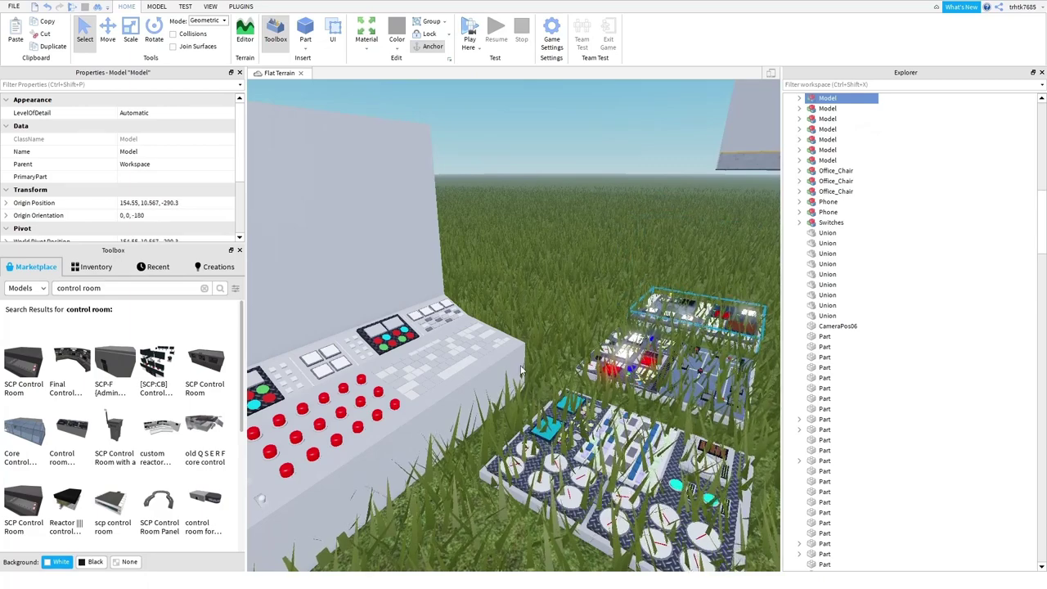
- Pull the bare back plate off the console and lay it flat on the grass
{"action": "right_click_drag", "start_coordinate": [521, 370], "coordinate": [482, 375]}
{"action": "key", "text": "s"}
{"action": "left_click", "coordinate": [466, 367]}
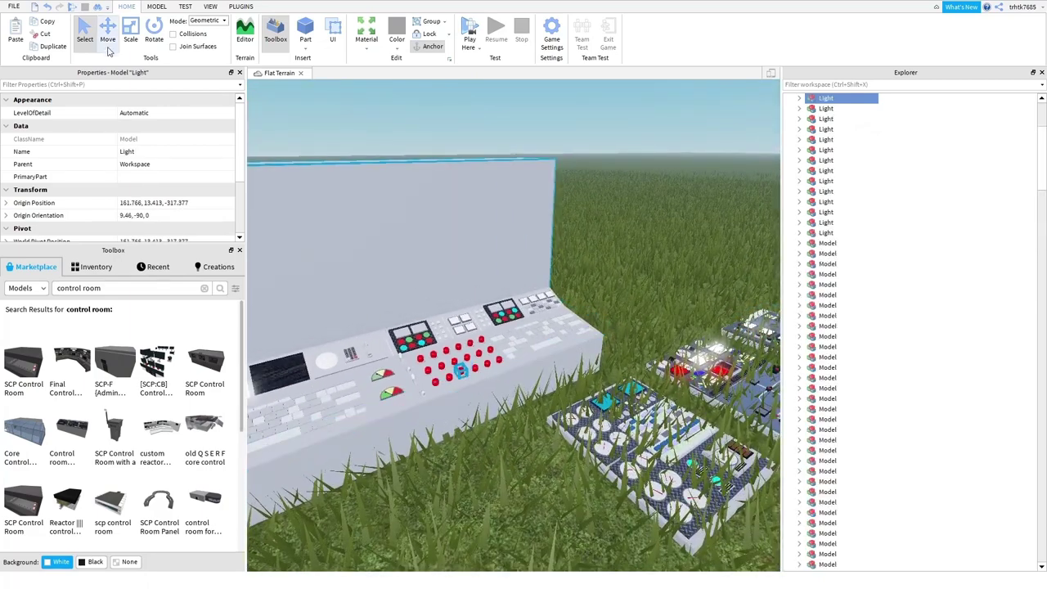
{"action": "left_click_drag", "start_coordinate": [463, 274], "coordinate": [661, 256]}
{"action": "right_click_drag", "start_coordinate": [504, 232], "coordinate": [661, 256]}
{"action": "left_click_drag", "start_coordinate": [660, 256], "coordinate": [659, 314]}
{"action": "right_click_drag", "start_coordinate": [661, 256], "coordinate": [659, 313]}
{"action": "key", "text": "t"}
{"action": "left_click_drag", "start_coordinate": [659, 313], "coordinate": [683, 459]}
- Arrange the gauge and middle instrument sections on the flat plate and the right section at its far end
{"action": "left_click_drag", "start_coordinate": [419, 429], "coordinate": [677, 426]}
{"action": "left_click_drag", "start_coordinate": [441, 320], "coordinate": [607, 316]}
{"action": "key", "text": "e"}
{"action": "right_click_drag", "start_coordinate": [605, 315], "coordinate": [476, 305]}
{"action": "left_click_drag", "start_coordinate": [476, 307], "coordinate": [559, 347]}
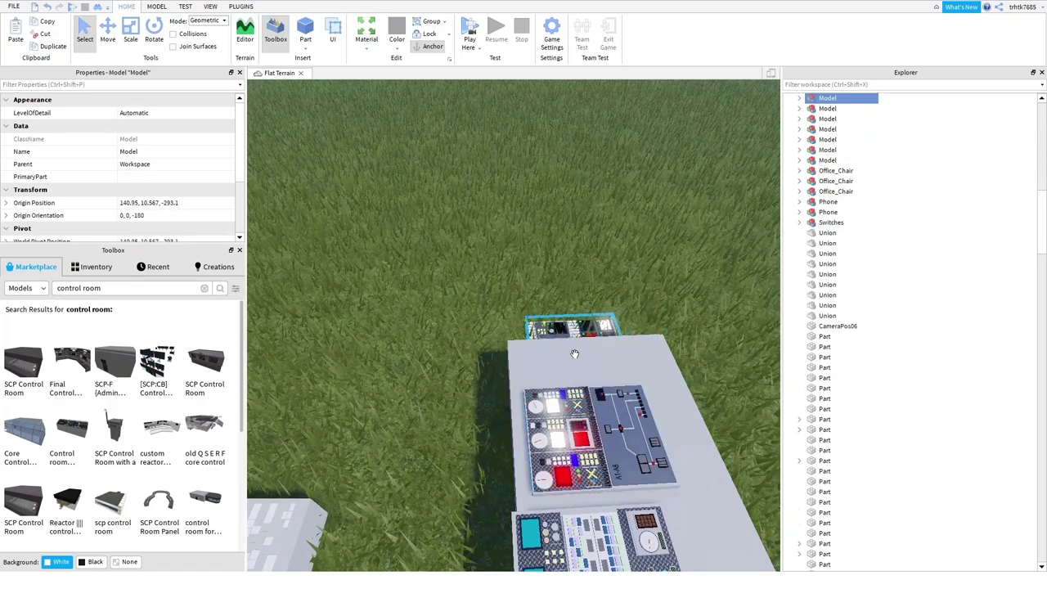
- Move the desk's upper button strip from the console onto the long edge of the flat plate
{"action": "right_click_drag", "start_coordinate": [625, 361], "coordinate": [647, 335]}
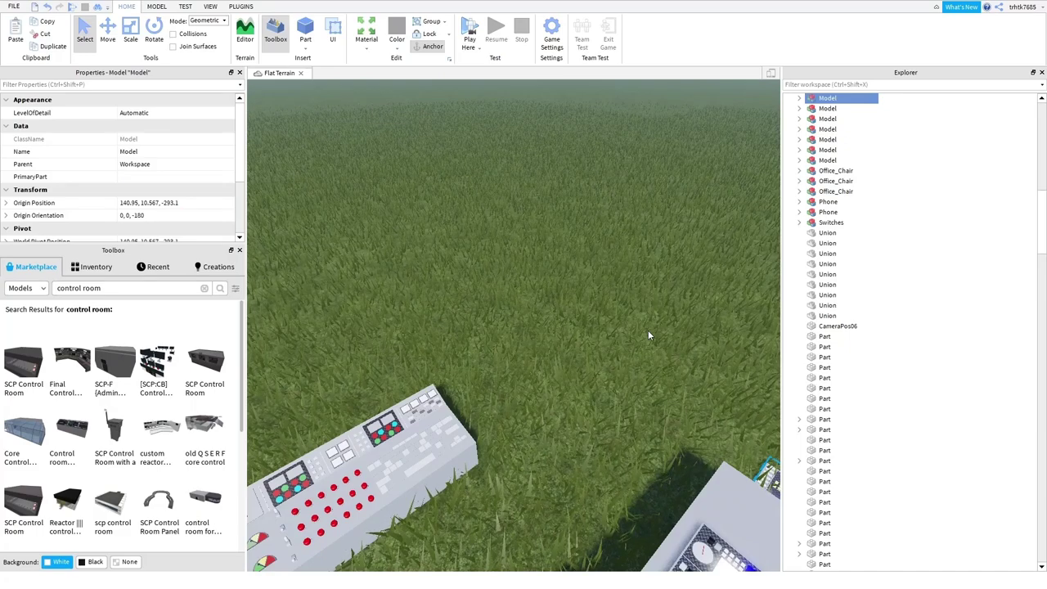
{"action": "scroll", "coordinate": [648, 330], "scroll_direction": "down", "scroll_amount": 3}
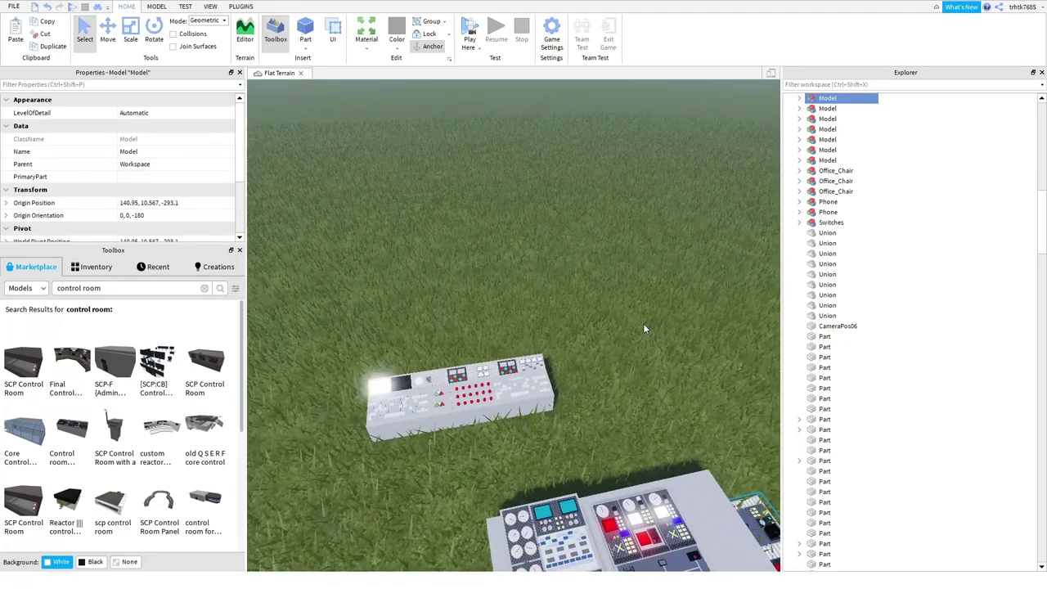
{"action": "scroll", "coordinate": [642, 329], "scroll_direction": "up", "scroll_amount": 5}
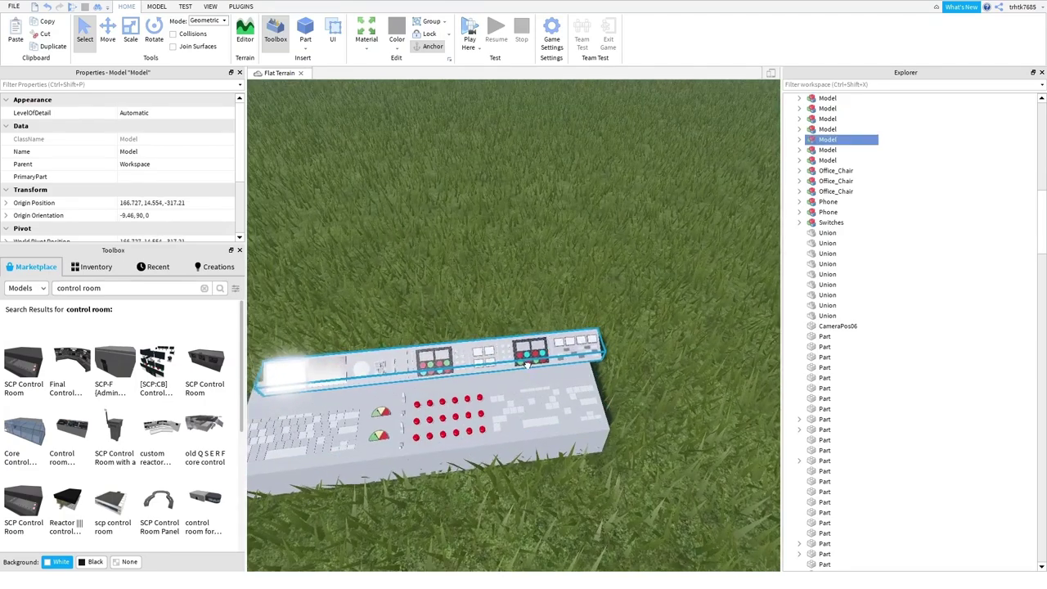
{"action": "left_click_drag", "start_coordinate": [528, 364], "coordinate": [573, 372]}
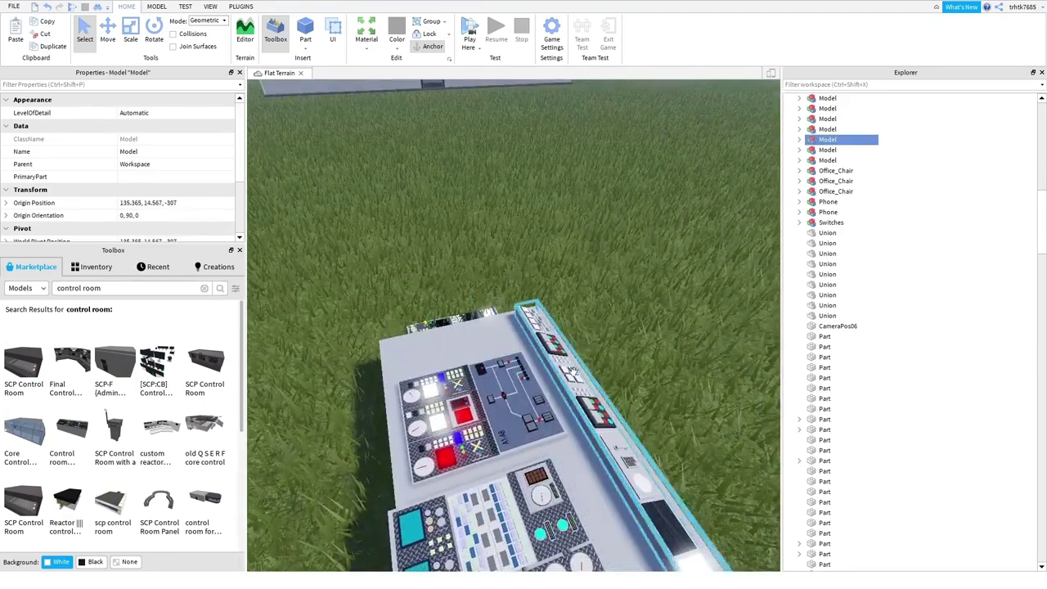
{"action": "key", "text": "f"}
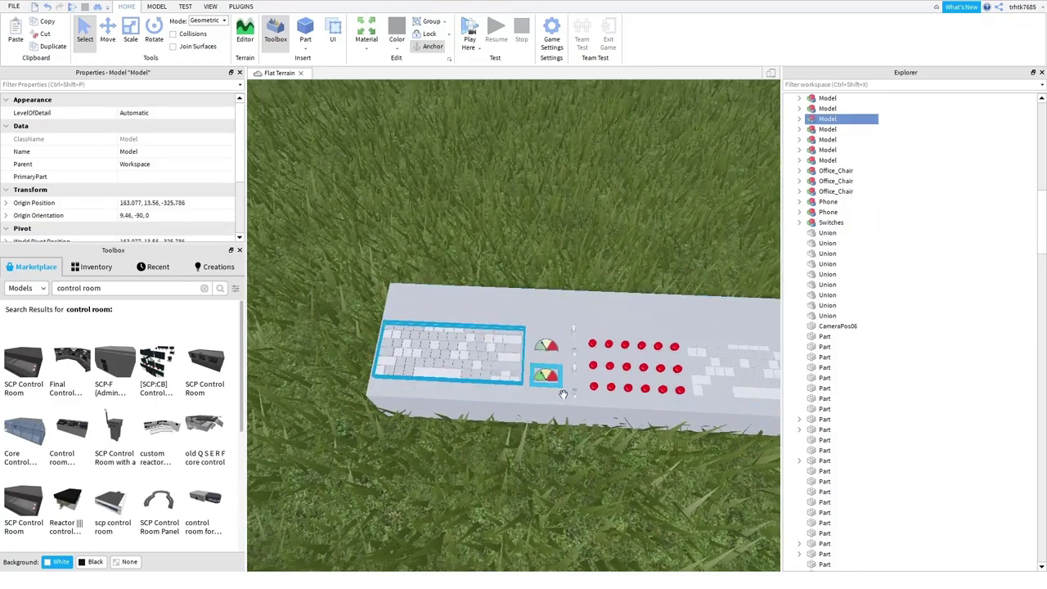
{"action": "right_click_drag", "start_coordinate": [563, 394], "coordinate": [552, 333]}
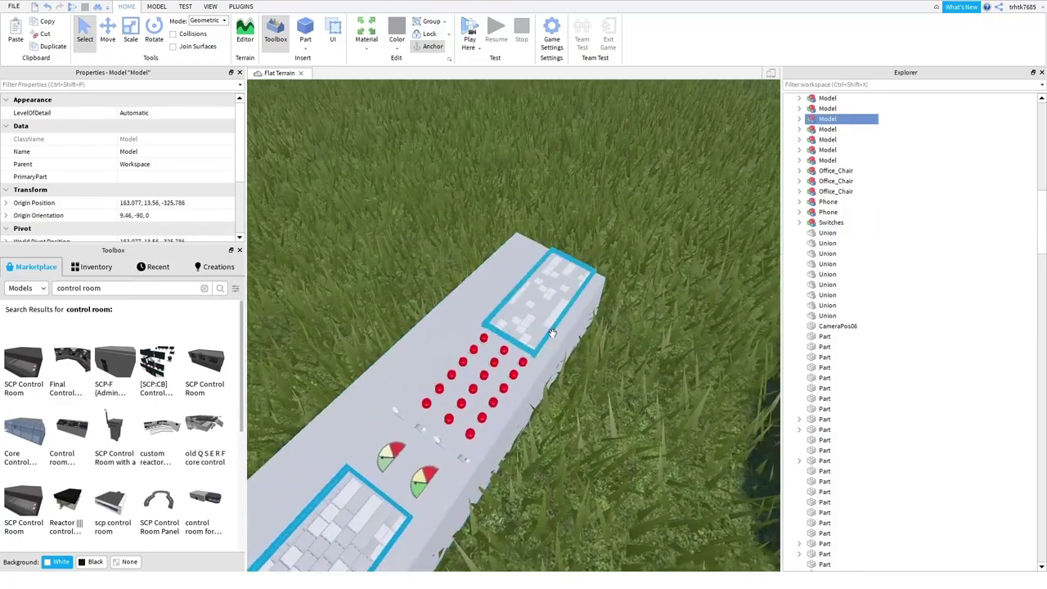
{"action": "left_click", "coordinate": [550, 455]}
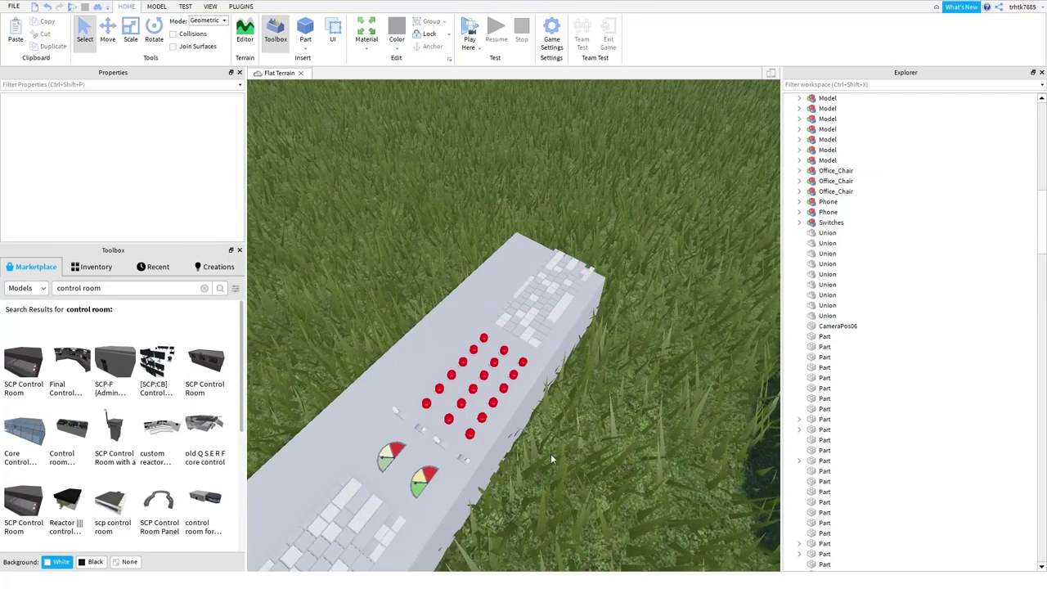
{"action": "key", "text": "d"}
{"action": "key", "text": "s"}
- Search the marketplace models for "tv" and insert the "TV [Fixed]" model on the open grass
{"action": "left_click", "coordinate": [205, 289]}
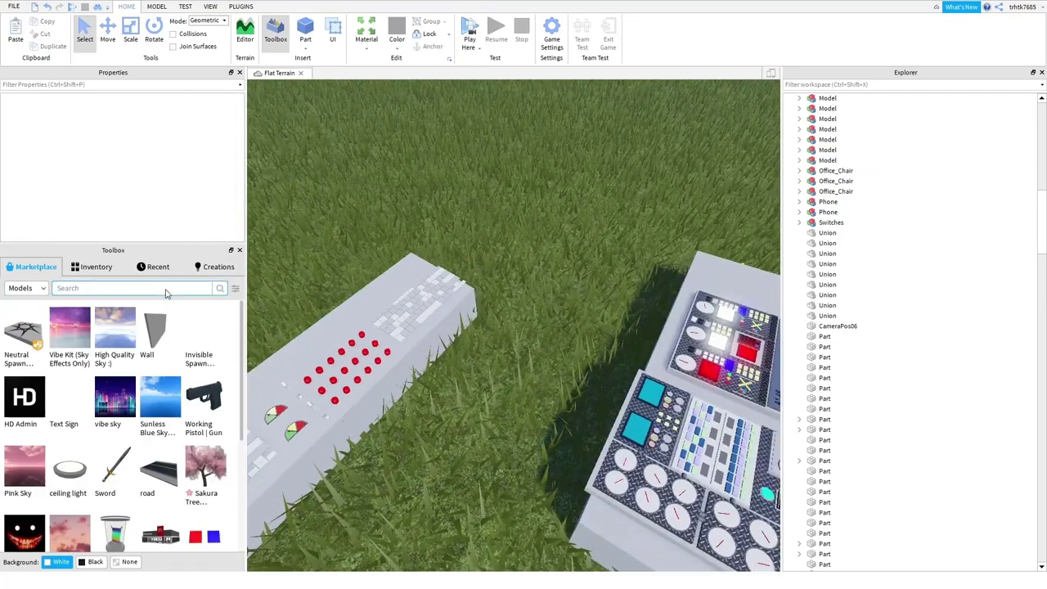
{"action": "key", "text": "Return"}
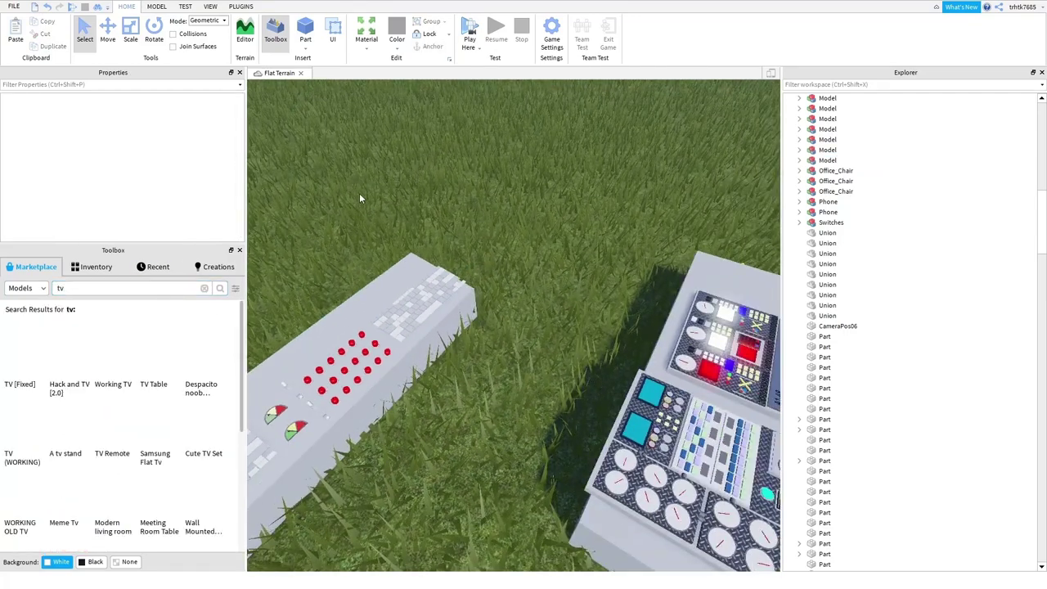
{"action": "right_click_drag", "start_coordinate": [359, 198], "coordinate": [339, 323]}
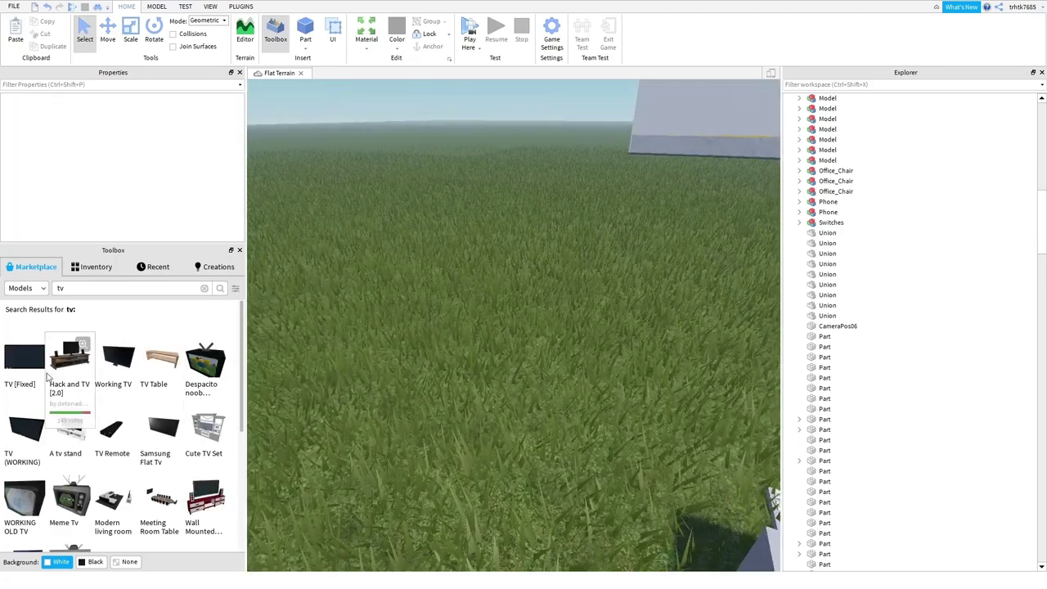
{"action": "left_click_drag", "start_coordinate": [15, 375], "coordinate": [455, 380]}
{"action": "key", "text": "f"}
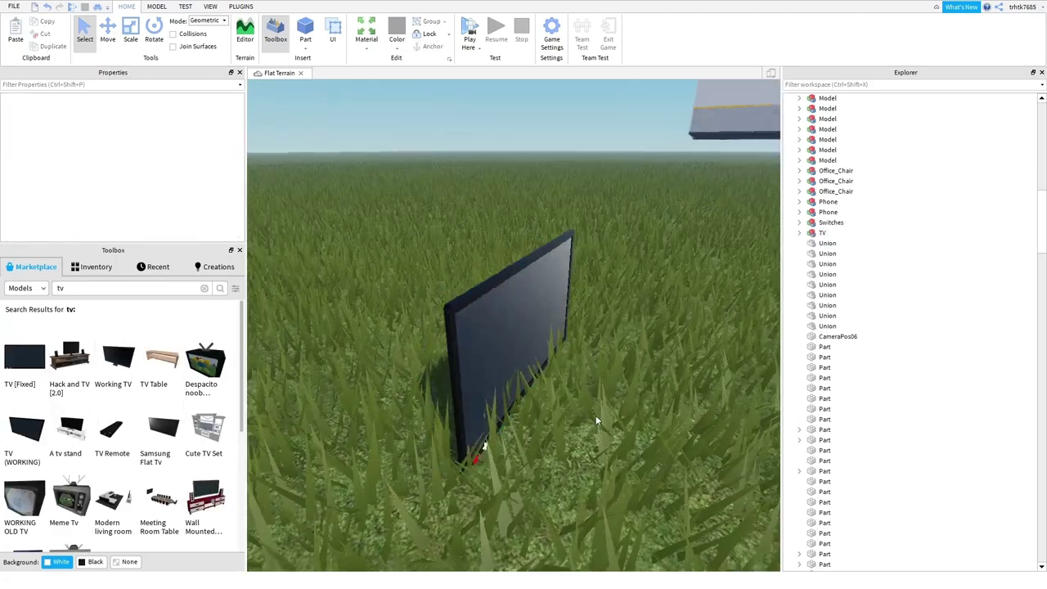
- Ungroup the TV model and delete the red button from its lower frame
{"action": "left_click", "coordinate": [595, 156]}
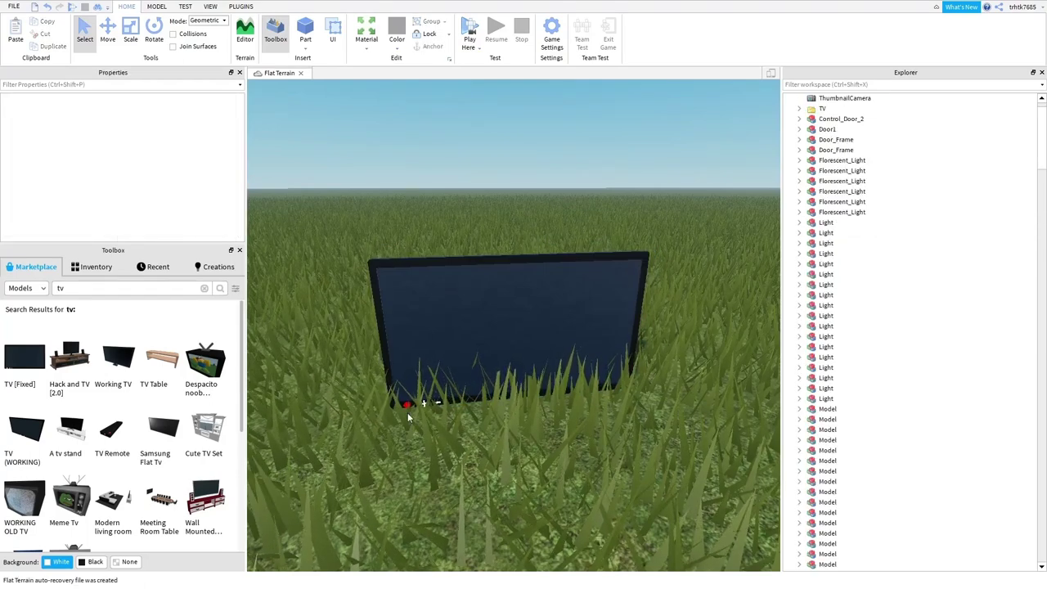
{"action": "key", "text": "Delete"}
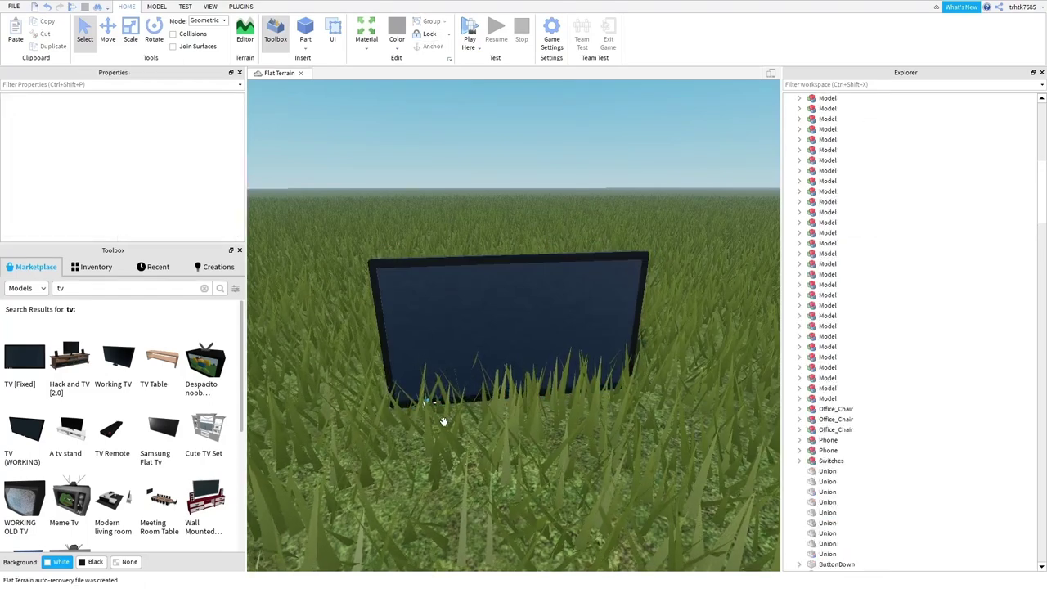
{"action": "scroll", "coordinate": [408, 436], "scroll_direction": "up", "scroll_amount": 1}
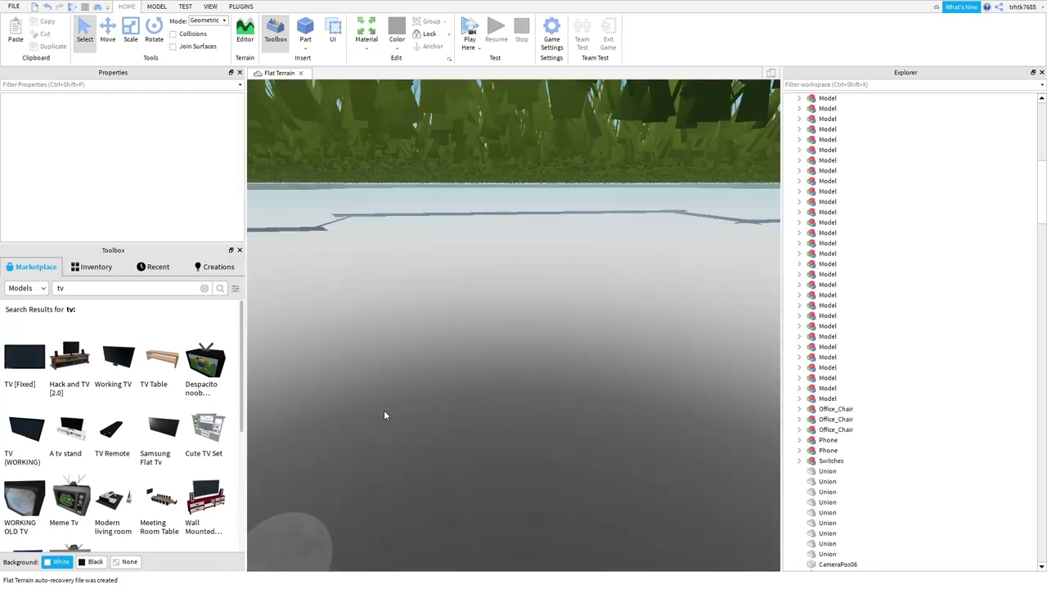
{"action": "scroll", "coordinate": [385, 416], "scroll_direction": "down", "scroll_amount": 1}
- Select all parts of the TV and raise them above the grass
{"action": "left_click_drag", "start_coordinate": [248, 219], "coordinate": [246, 218]}
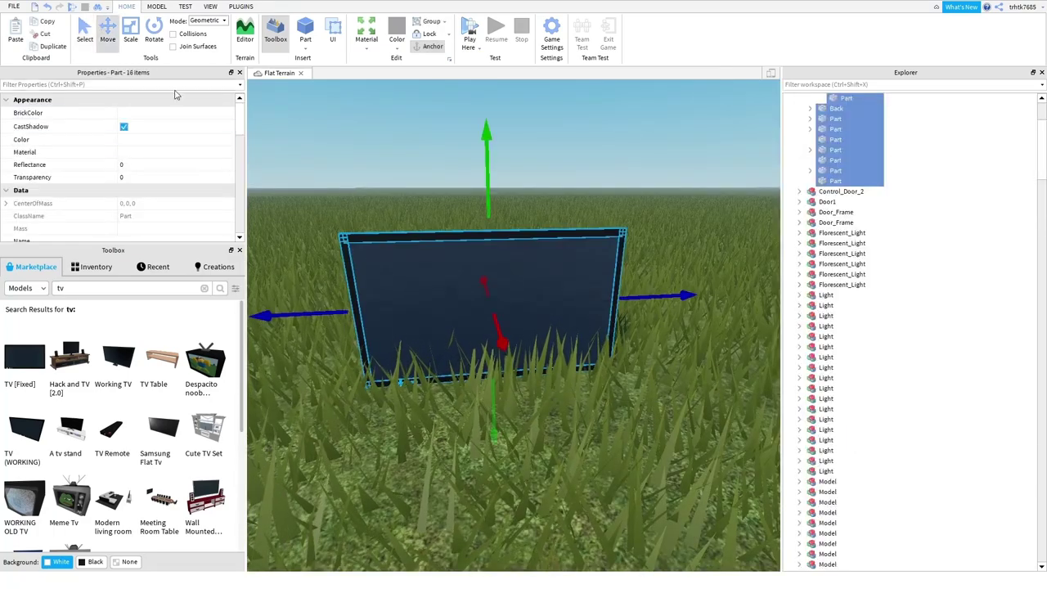
{"action": "left_click_drag", "start_coordinate": [494, 409], "coordinate": [492, 290]}
{"action": "left_click", "coordinate": [442, 357]}
{"action": "scroll", "coordinate": [420, 350], "scroll_direction": "down", "scroll_amount": 3}
{"action": "right_click_drag", "start_coordinate": [422, 357], "coordinate": [433, 374]}
{"action": "scroll", "coordinate": [432, 374], "scroll_direction": "up", "scroll_amount": 3}
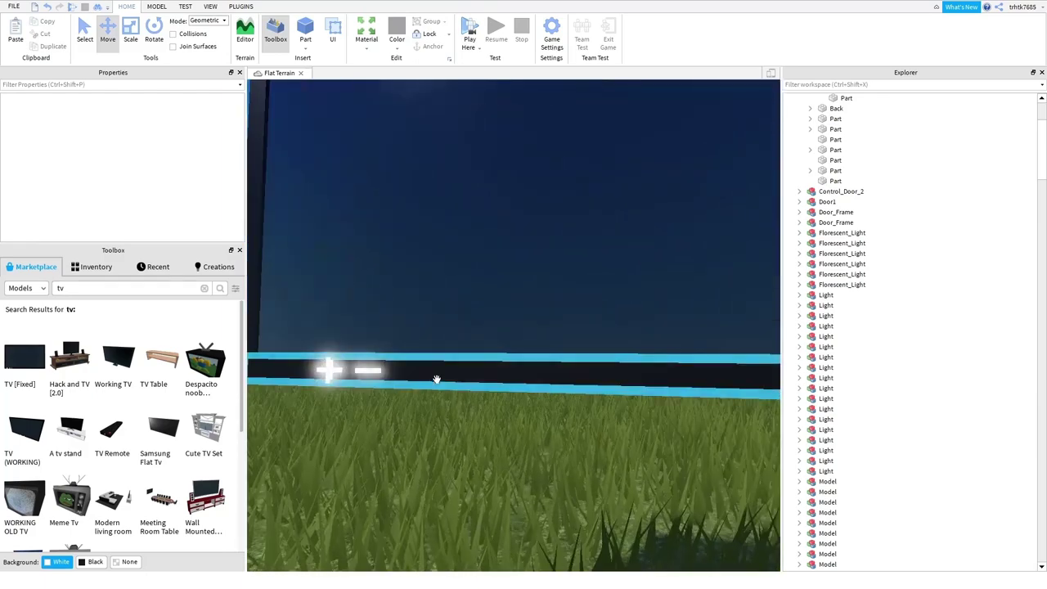
- Delete the glowing plus and minus buttons from the TV's lower frame while keeping the frame itself
{"action": "left_click", "coordinate": [345, 386]}
{"action": "key", "text": "Delete"}
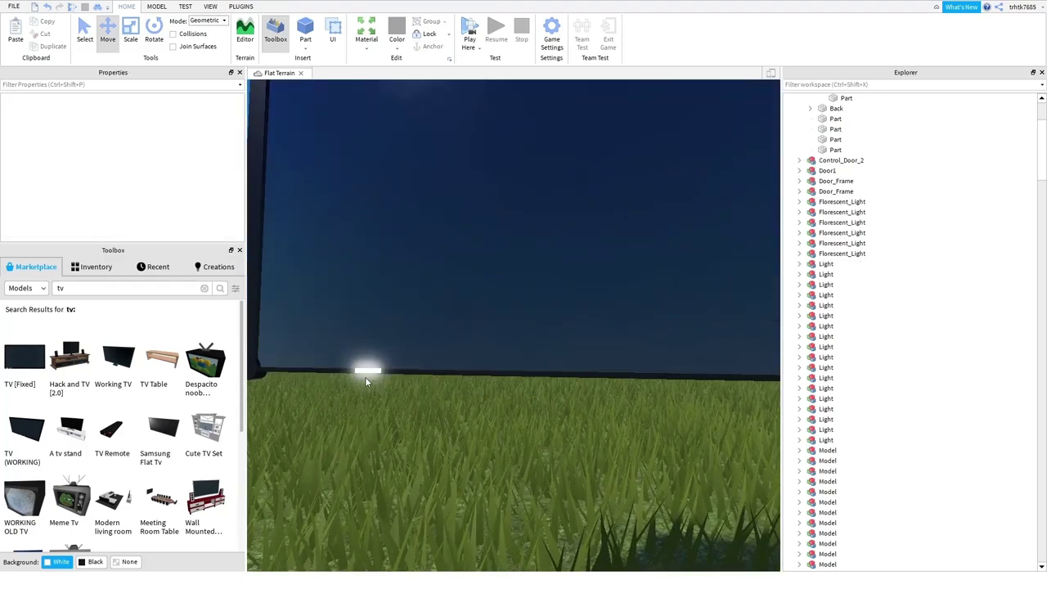
{"action": "left_click", "coordinate": [48, 8]}
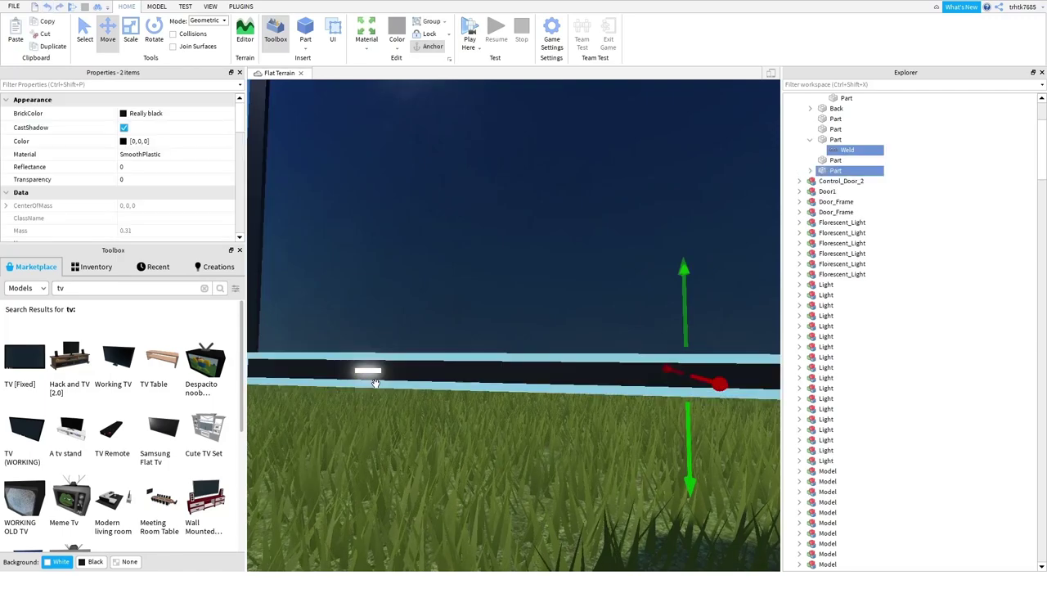
{"action": "left_click", "coordinate": [374, 377]}
{"action": "key", "text": "Delete"}
{"action": "scroll", "coordinate": [449, 516], "scroll_direction": "down", "scroll_amount": 10}
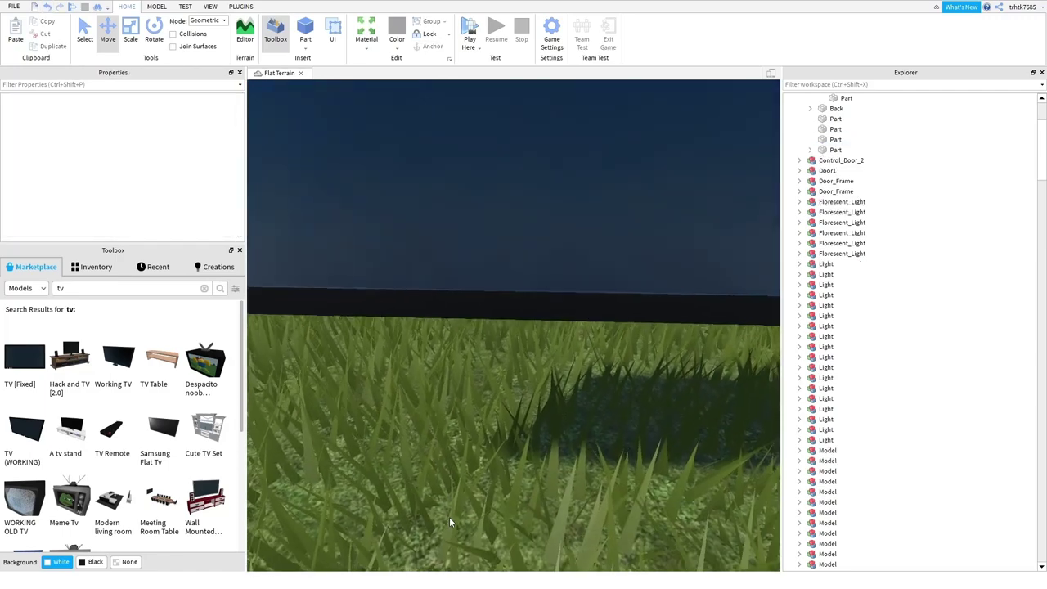
- Delete the wall-mount arm and plate from the back of the TV
{"action": "left_click", "coordinate": [86, 33]}
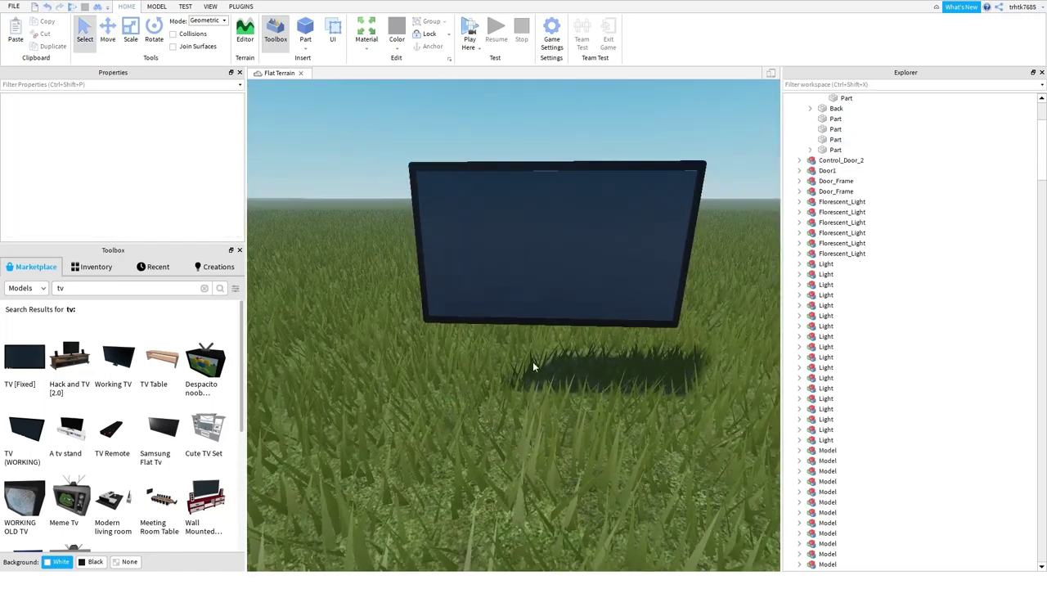
{"action": "key", "text": "w"}
{"action": "right_click_drag", "start_coordinate": [532, 366], "coordinate": [533, 362]}
{"action": "key", "text": "a"}
{"action": "key", "text": "w"}
{"action": "left_click", "coordinate": [451, 372]}
{"action": "key", "text": "Delete"}
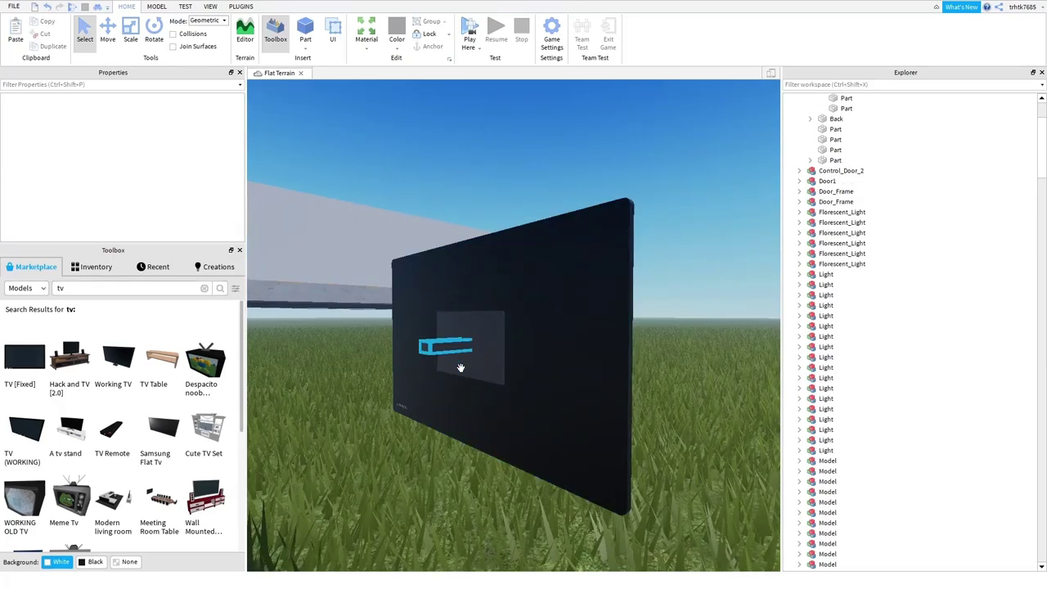
{"action": "left_click", "coordinate": [481, 361]}
{"action": "key", "text": "Delete"}
- Examine the parts around the credit text on the TV's rear to identify which one carries it
{"action": "left_click", "coordinate": [418, 424]}
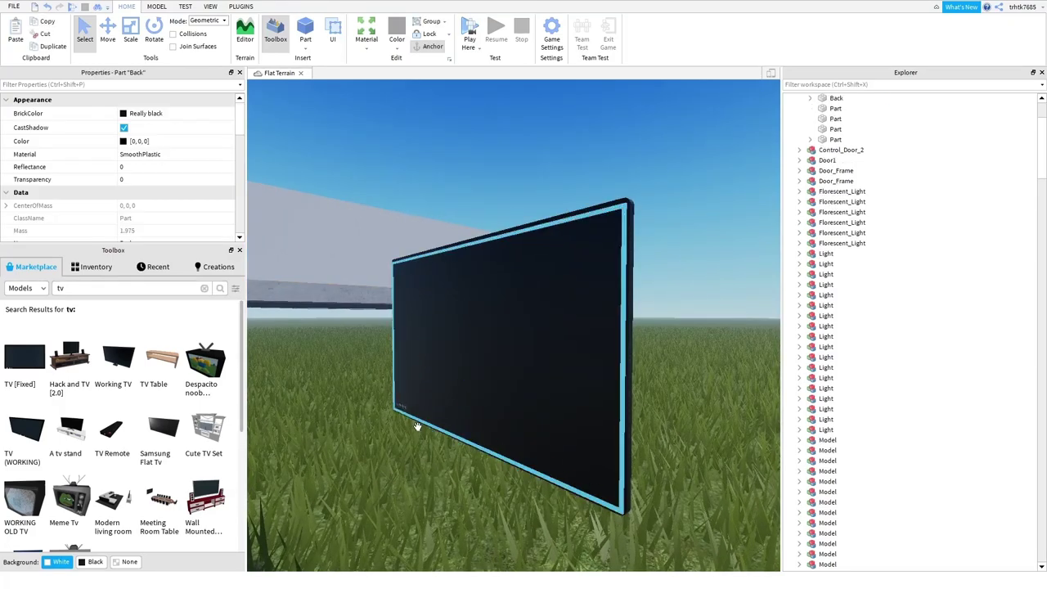
{"action": "key", "text": "w"}
{"action": "right_click_drag", "start_coordinate": [386, 420], "coordinate": [404, 438]}
{"action": "key", "text": "w"}
{"action": "left_click", "coordinate": [382, 483]}
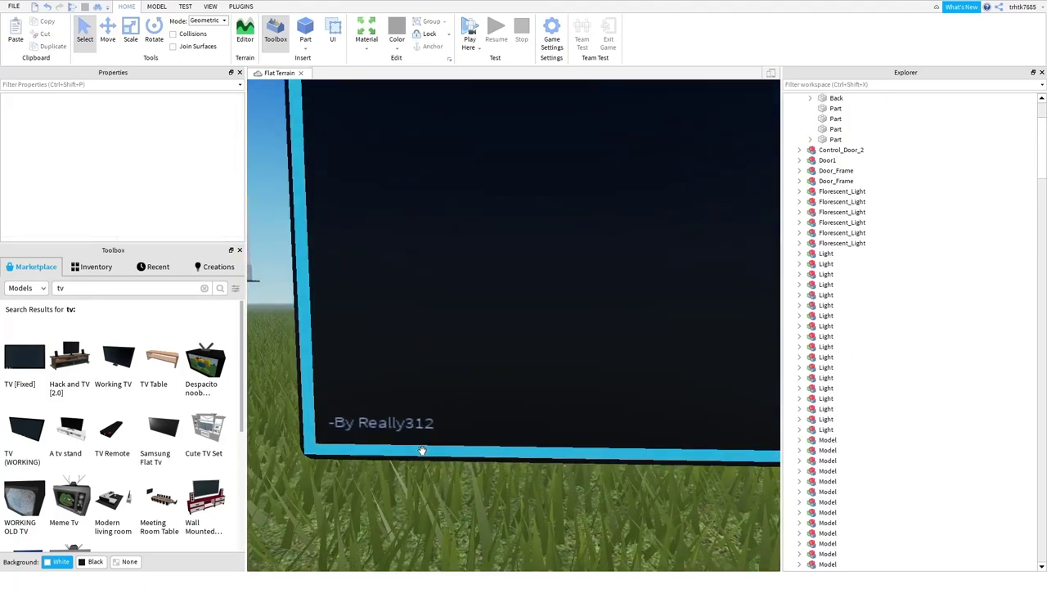
{"action": "scroll", "coordinate": [409, 458], "scroll_direction": "down", "scroll_amount": 5}
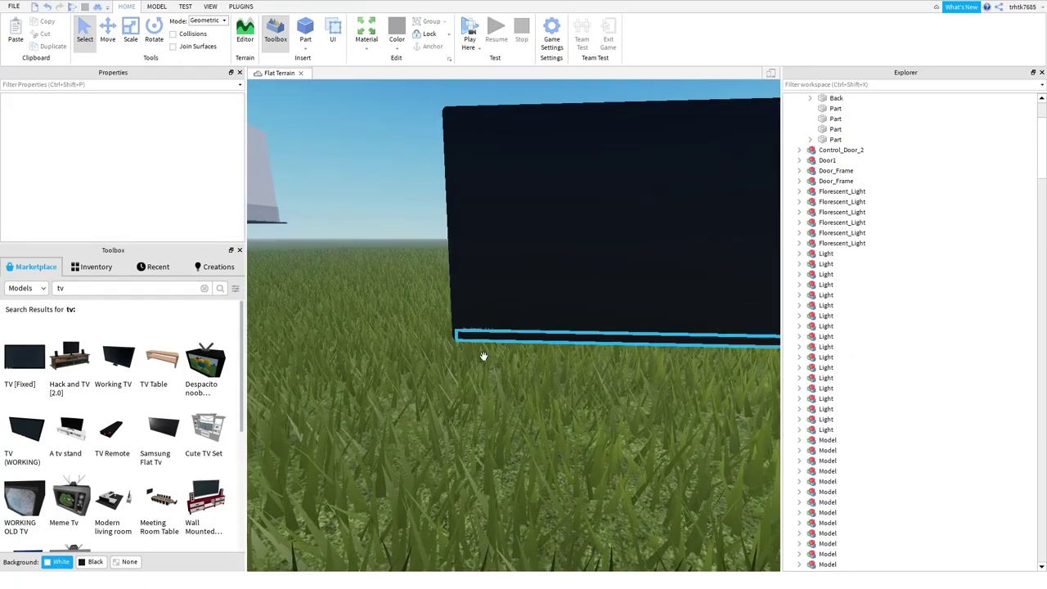
{"action": "left_click", "coordinate": [473, 351]}
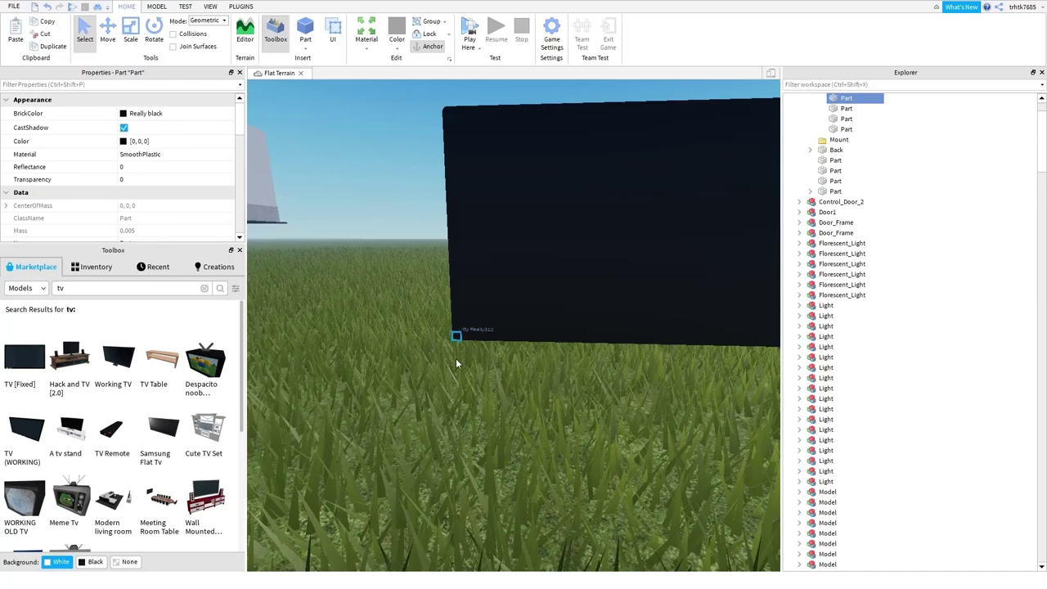
{"action": "left_click", "coordinate": [494, 350]}
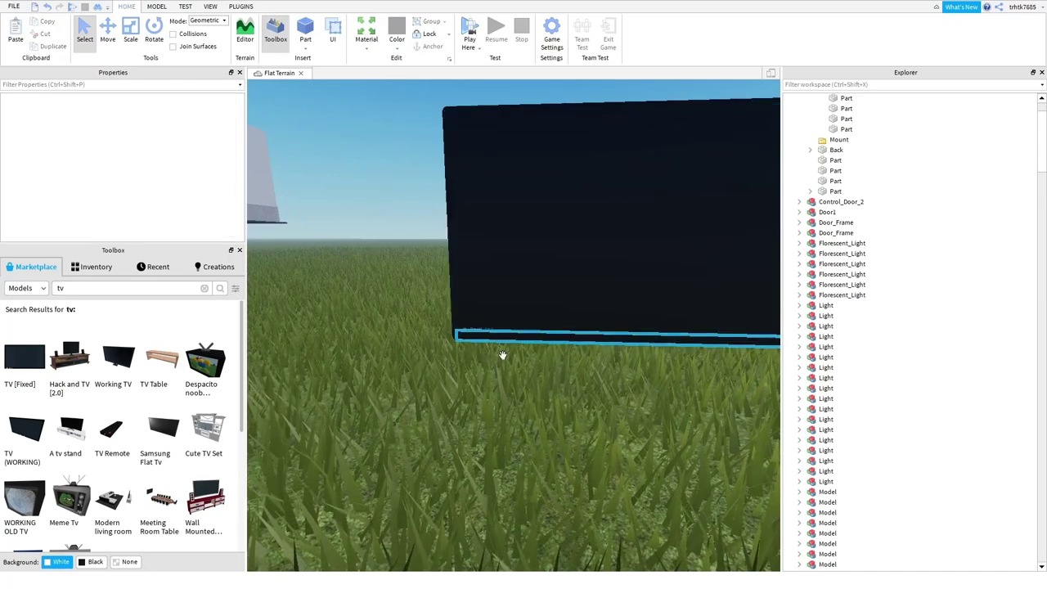
{"action": "left_click", "coordinate": [502, 354]}
{"action": "left_click", "coordinate": [503, 316]}
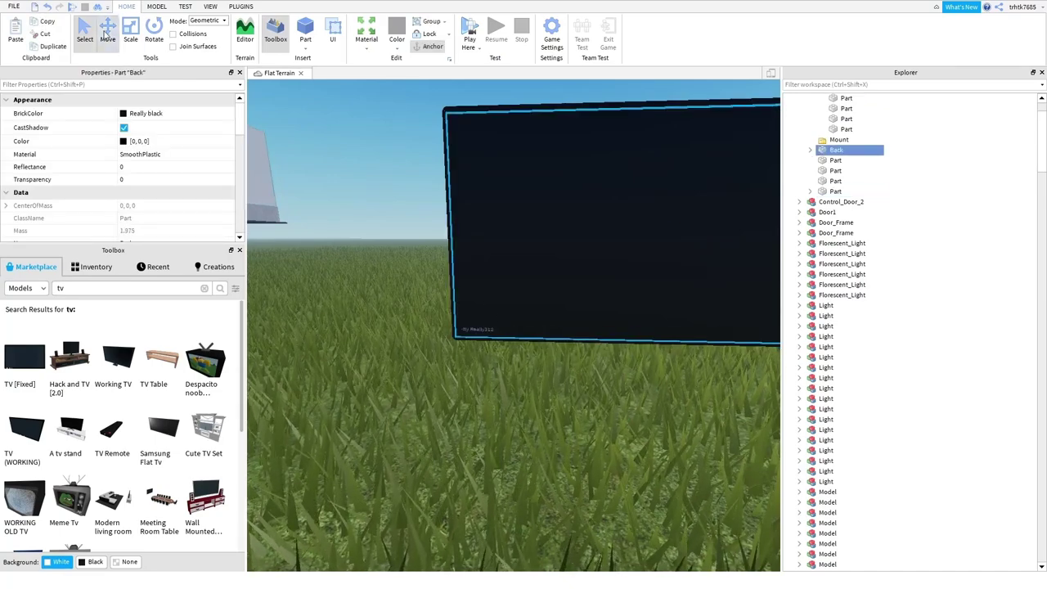
- Try to move the TV's back panel away from its frame
{"action": "left_click", "coordinate": [106, 36]}
{"action": "right_click_drag", "start_coordinate": [435, 240], "coordinate": [439, 240]}
{"action": "left_click_drag", "start_coordinate": [493, 222], "coordinate": [504, 214]}
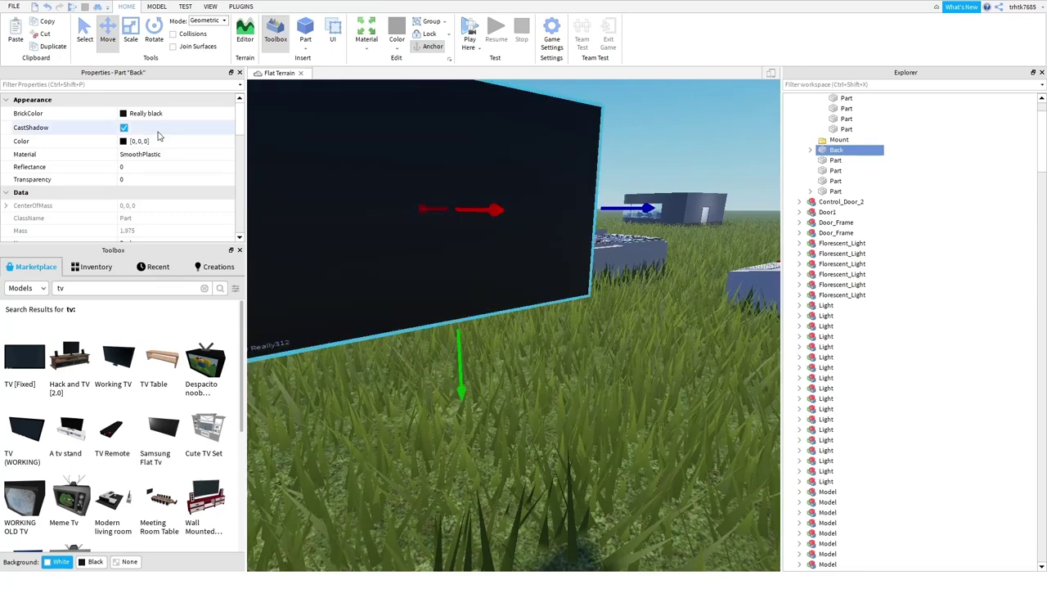
{"action": "left_click", "coordinate": [46, 8]}
- Delete the SurfaceGui holding the credit text from the TV's Back part
{"action": "right_click_drag", "start_coordinate": [678, 388], "coordinate": [634, 346]}
{"action": "left_click", "coordinate": [524, 254]}
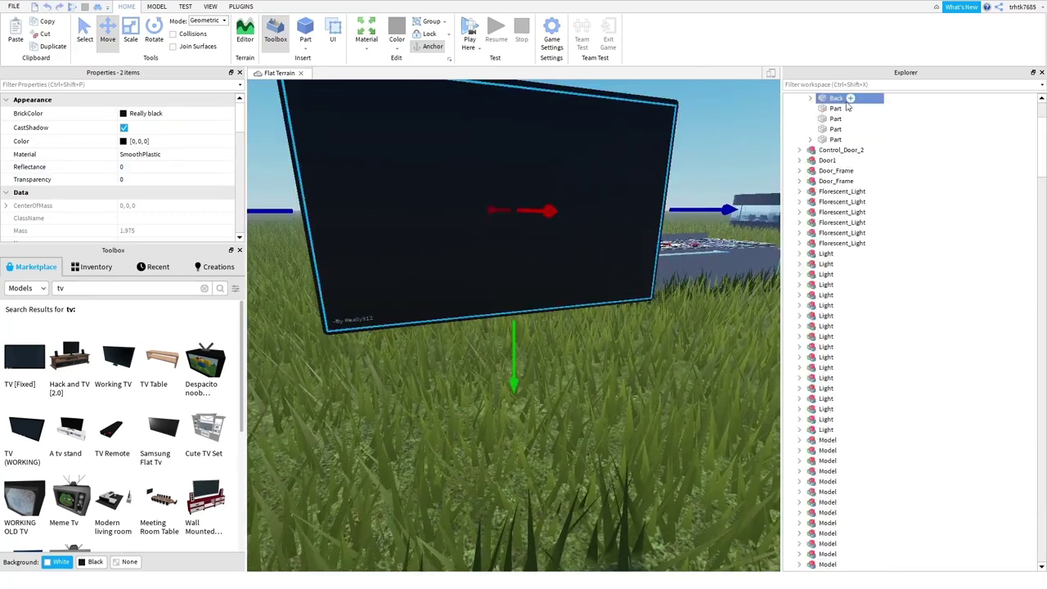
{"action": "left_click", "coordinate": [855, 108]}
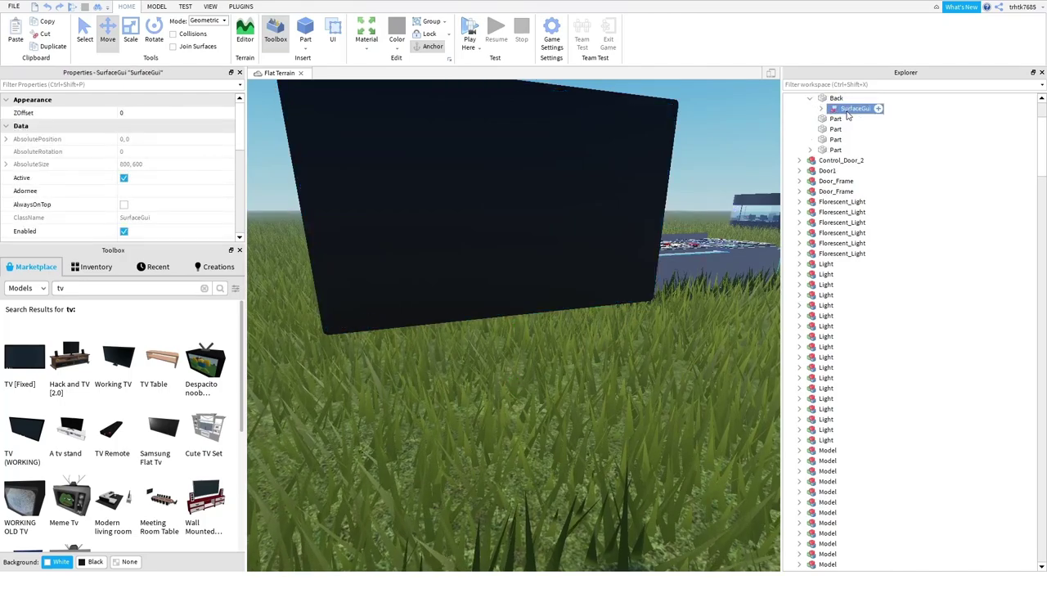
{"action": "key", "text": "Delete"}
{"action": "scroll", "coordinate": [638, 320], "scroll_direction": "down", "scroll_amount": 4}
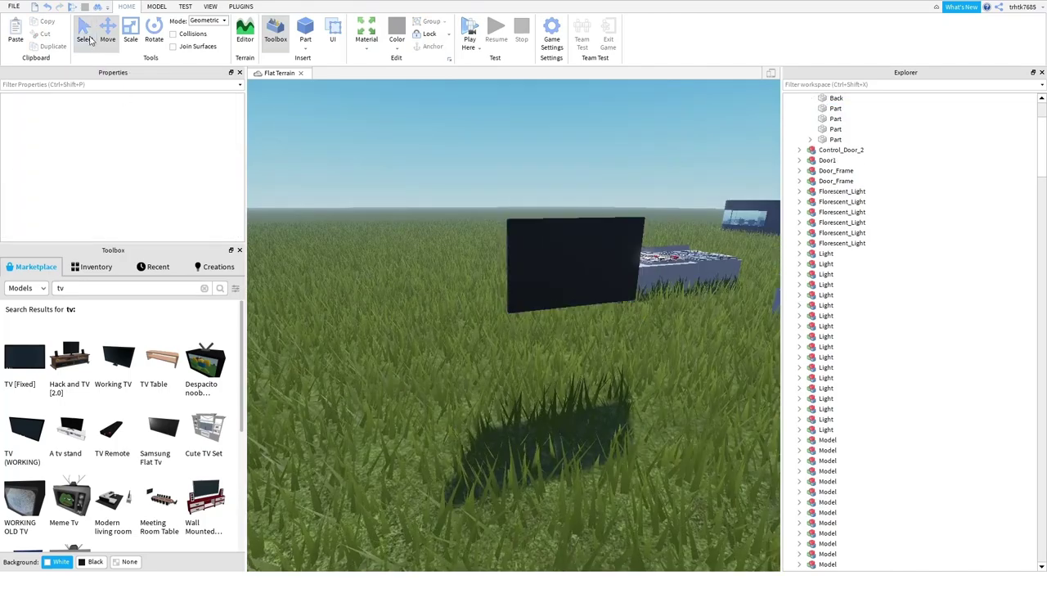
- Select all the TV parts and turn off CastShadow for them
{"action": "left_click", "coordinate": [90, 40]}
{"action": "right_click_drag", "start_coordinate": [485, 292], "coordinate": [495, 300]}
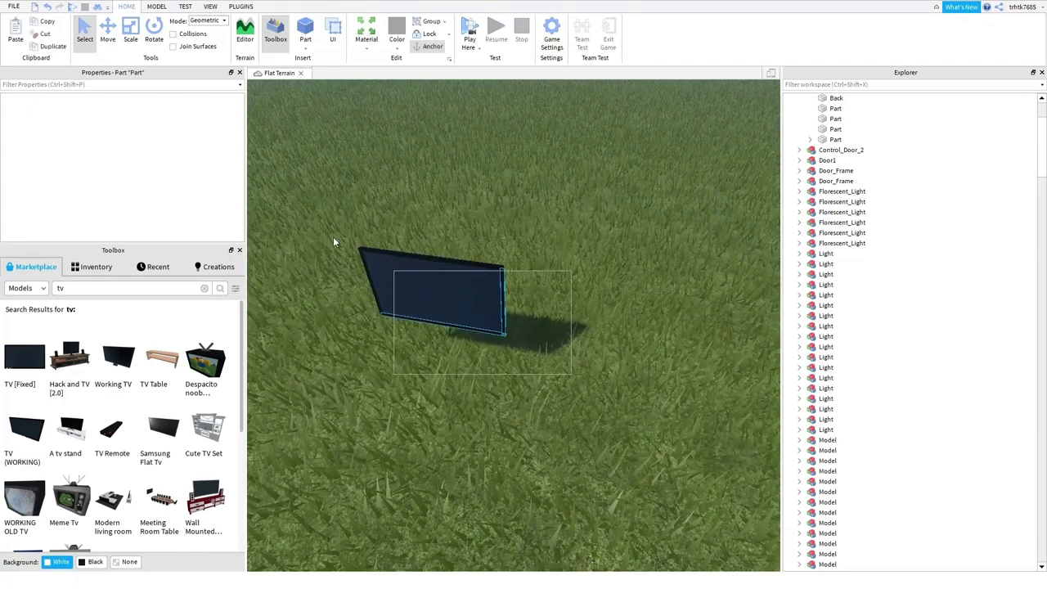
{"action": "left_click_drag", "start_coordinate": [332, 242], "coordinate": [331, 240]}
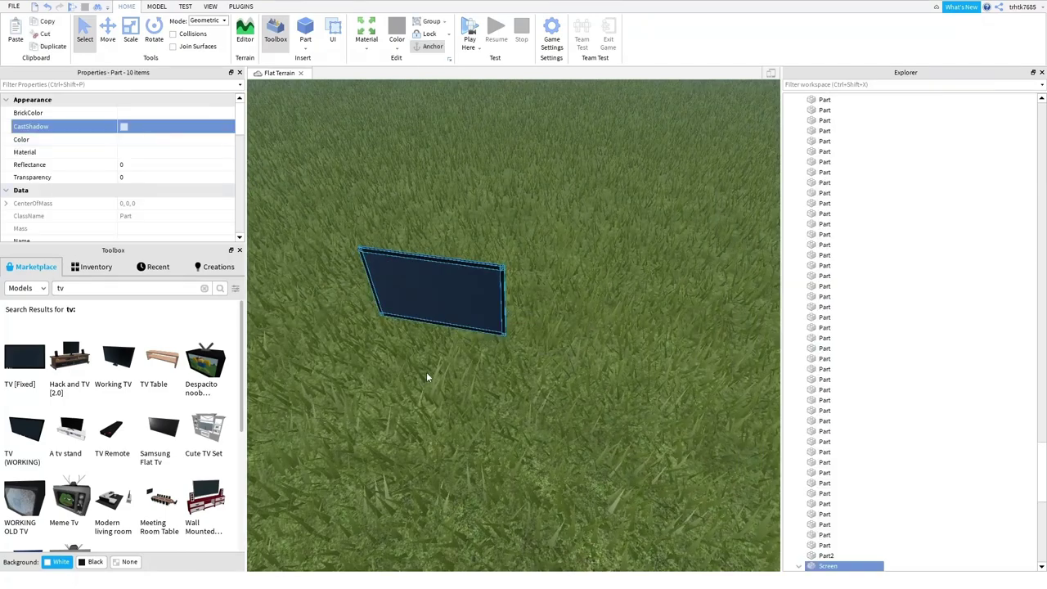
{"action": "left_click", "coordinate": [461, 390]}
- Group all the TV parts and try to resize the TV as a single model
{"action": "right_click_drag", "start_coordinate": [462, 390], "coordinate": [446, 401]}
{"action": "scroll", "coordinate": [461, 390], "scroll_direction": "up", "scroll_amount": 5}
{"action": "scroll", "coordinate": [461, 390], "scroll_direction": "down", "scroll_amount": 5}
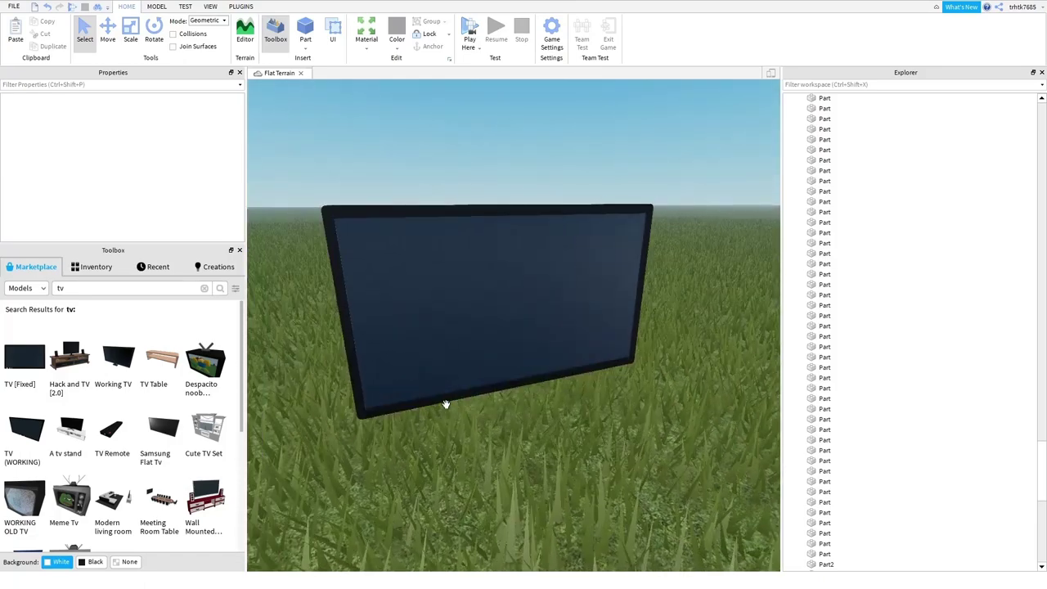
{"action": "right_click_drag", "start_coordinate": [430, 360], "coordinate": [411, 345]}
{"action": "key", "text": "d"}
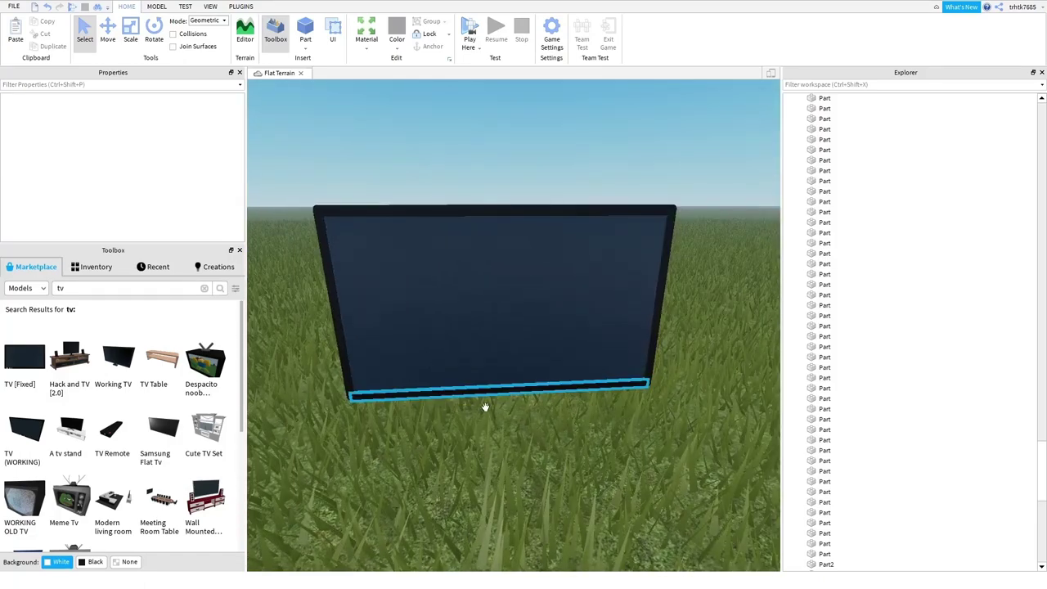
{"action": "left_click_drag", "start_coordinate": [724, 447], "coordinate": [342, 205]}
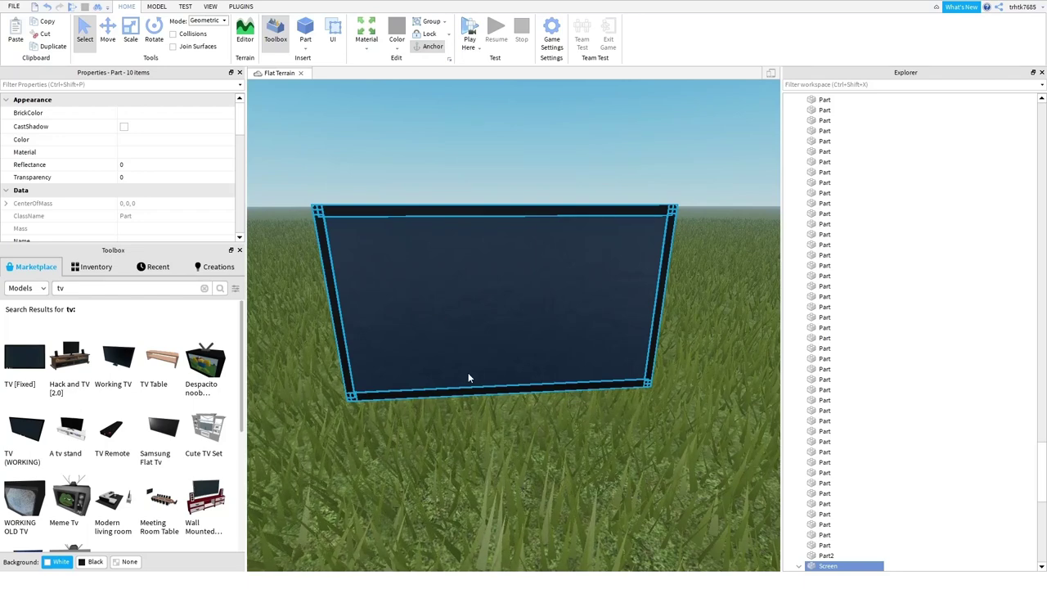
{"action": "key", "text": "ctrl+g"}
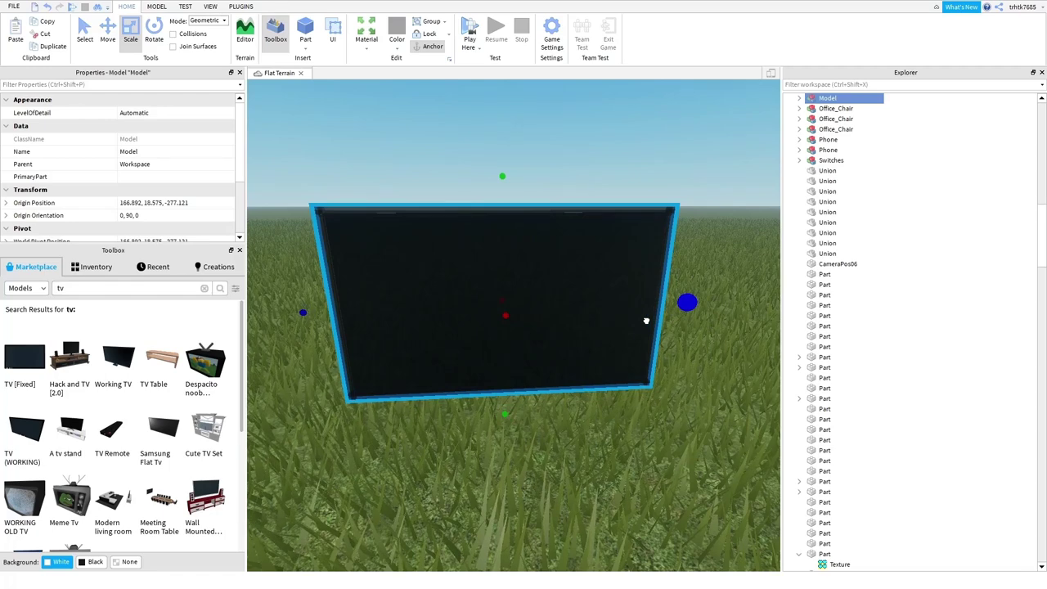
{"action": "mouse_move", "coordinate": [646, 321]}
{"action": "left_mouse_down"}
{"action": "mouse_move", "coordinate": [535, 321]}
{"action": "mouse_move", "coordinate": [537, 436]}
{"action": "left_mouse_up"}
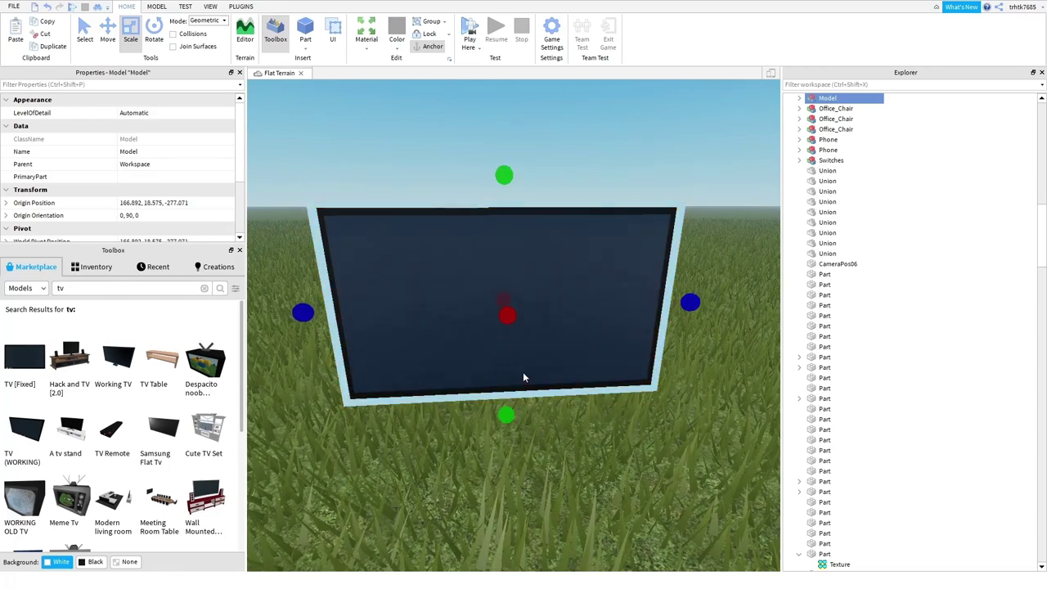
{"action": "key", "text": "ctrl+u"}
- Try to pull the TV's screen part out of its frame
{"action": "left_click", "coordinate": [675, 404]}
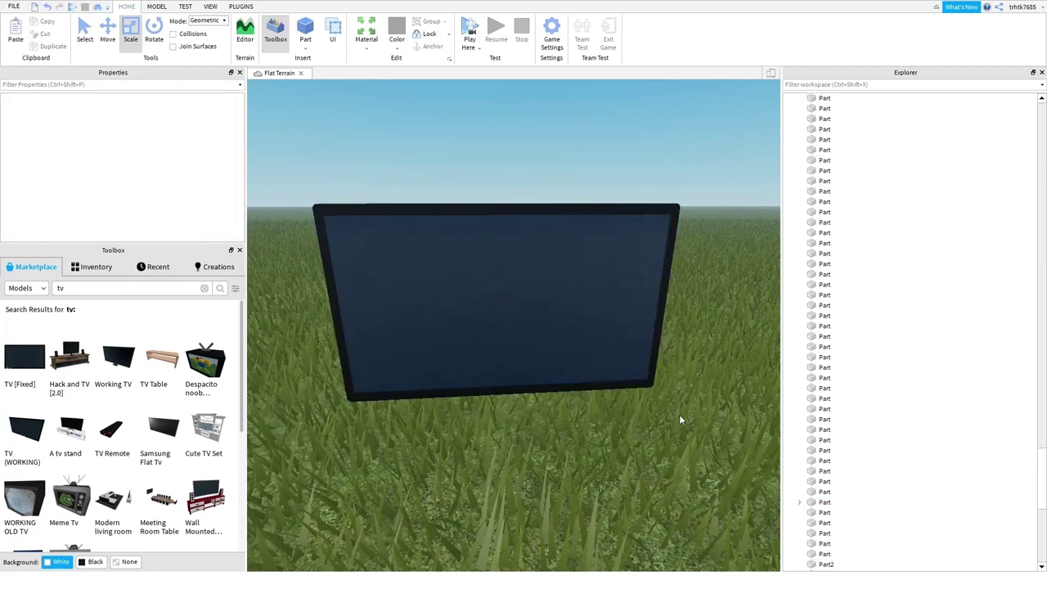
{"action": "left_click", "coordinate": [650, 384]}
{"action": "left_click", "coordinate": [658, 412]}
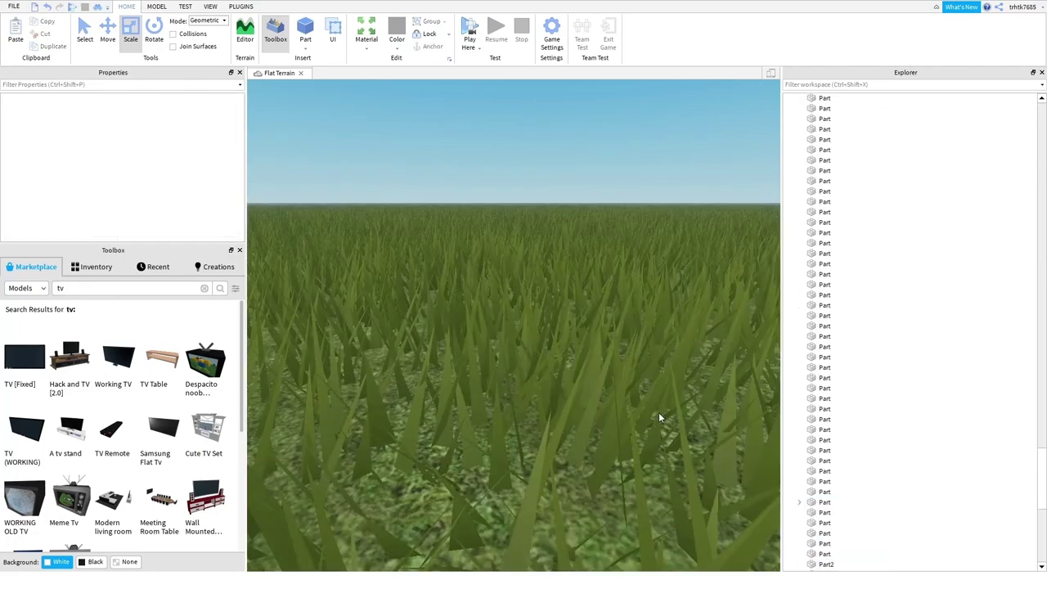
{"action": "left_click", "coordinate": [551, 326]}
{"action": "left_click_drag", "start_coordinate": [552, 326], "coordinate": [623, 392]}
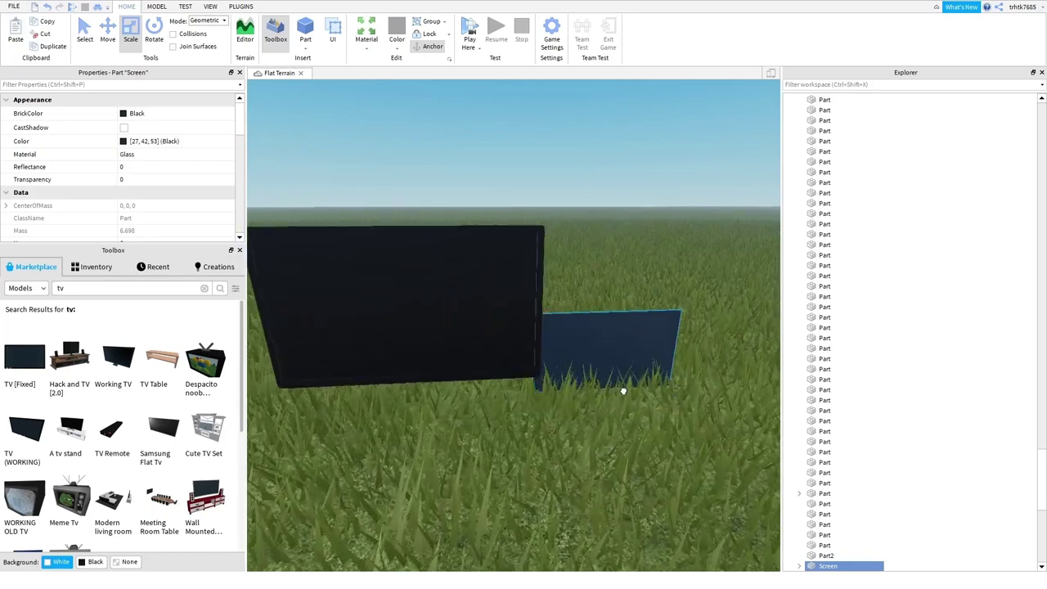
{"action": "left_click", "coordinate": [48, 7]}
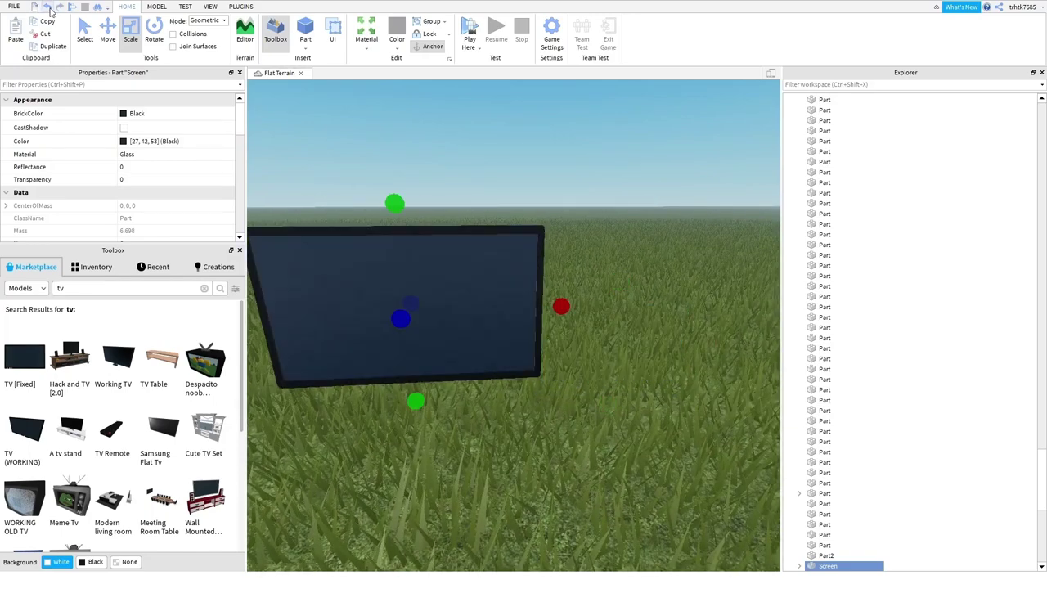
- Delete the four black frame bars around the edges of the TV screen
{"action": "left_click", "coordinate": [543, 260]}
{"action": "key", "text": "Delete"}
{"action": "left_click", "coordinate": [520, 244]}
{"action": "key", "text": "Delete"}
{"action": "right_click_drag", "start_coordinate": [520, 247], "coordinate": [342, 283]}
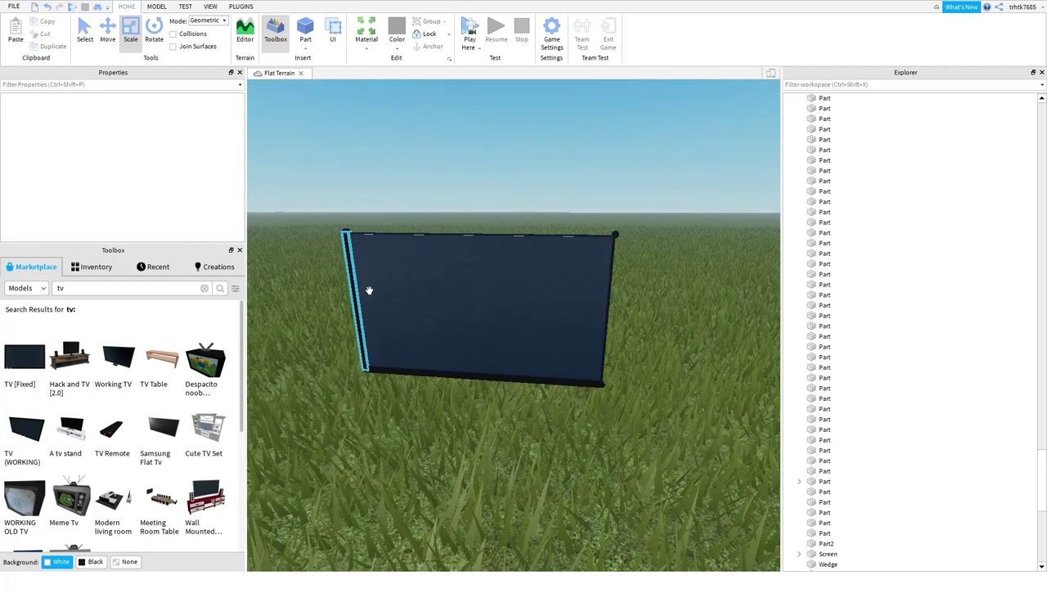
{"action": "left_click", "coordinate": [363, 292]}
{"action": "key", "text": "Delete"}
{"action": "left_click", "coordinate": [443, 384]}
{"action": "key", "text": "Delete"}
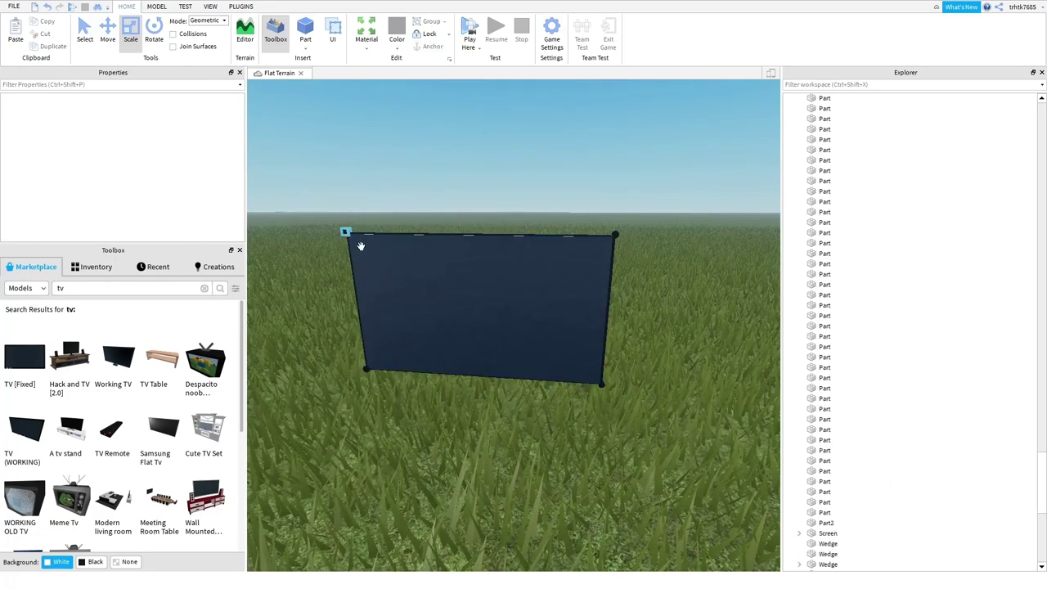
- Delete the remaining corner pieces of the TV frame, leaving only the screen and back panel
{"action": "key", "text": "Delete"}
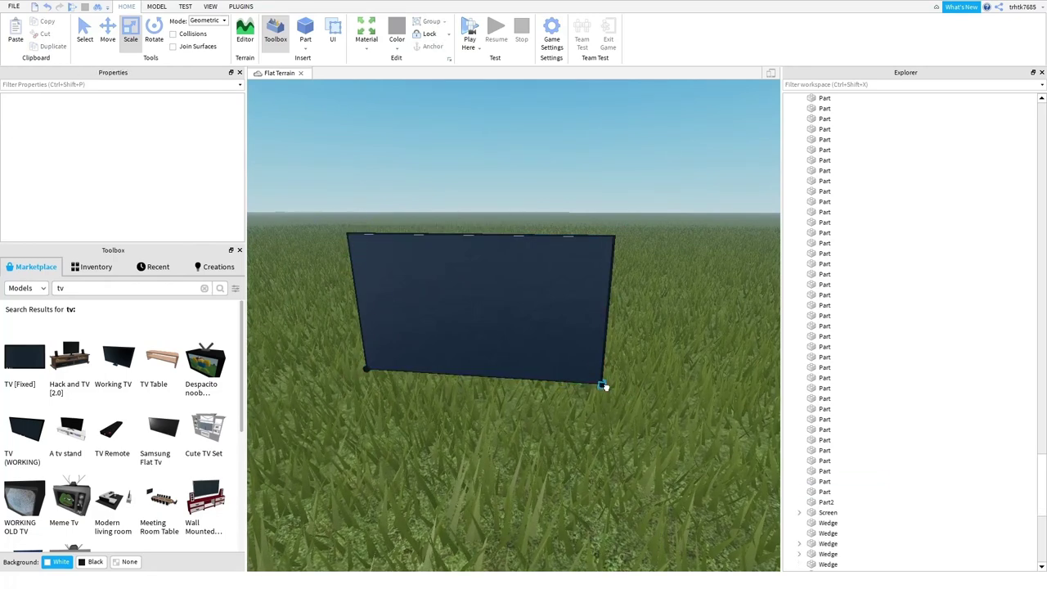
{"action": "left_click", "coordinate": [367, 370]}
{"action": "key", "text": "Delete"}
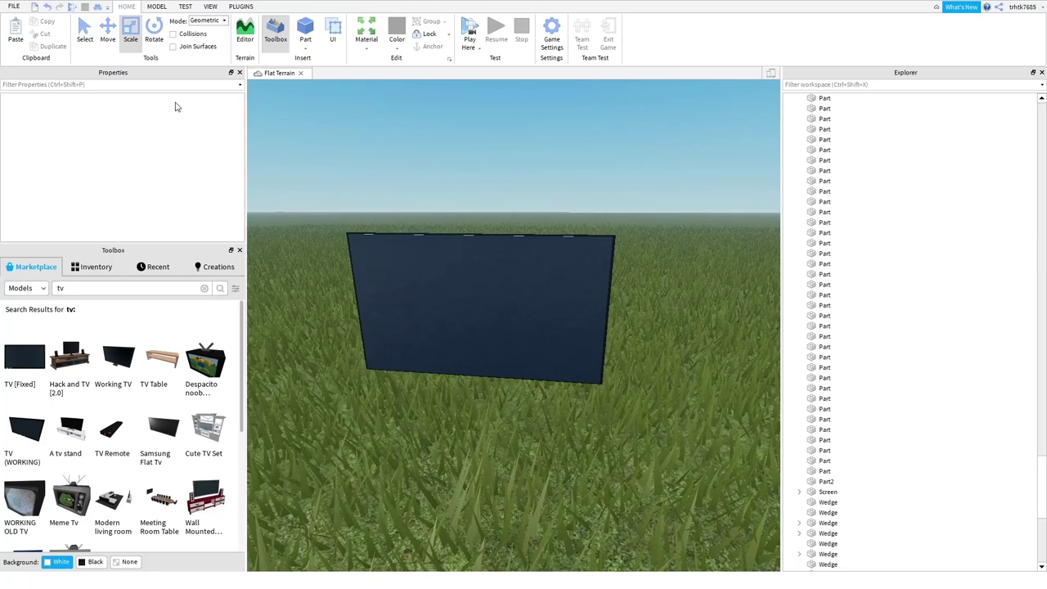
- Scale the TV's Screen part down to about 70% of its width and about half its height
{"action": "left_click_drag", "start_coordinate": [671, 464], "coordinate": [340, 216]}
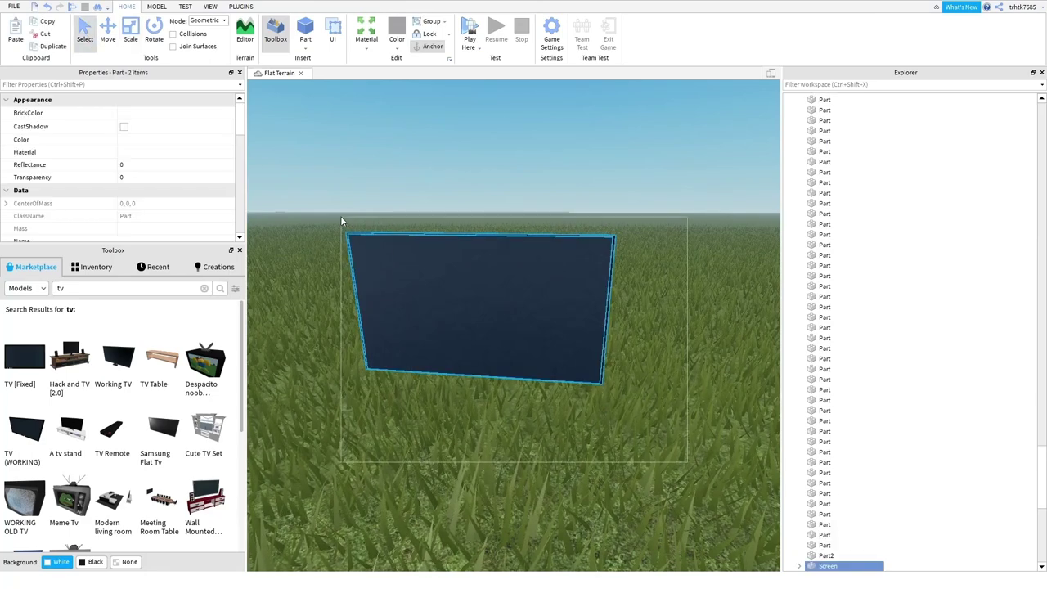
{"action": "key", "text": "ctrl+3"}
{"action": "left_click_drag", "start_coordinate": [635, 318], "coordinate": [549, 319]}
{"action": "left_click", "coordinate": [677, 408]}
{"action": "left_click", "coordinate": [603, 352]}
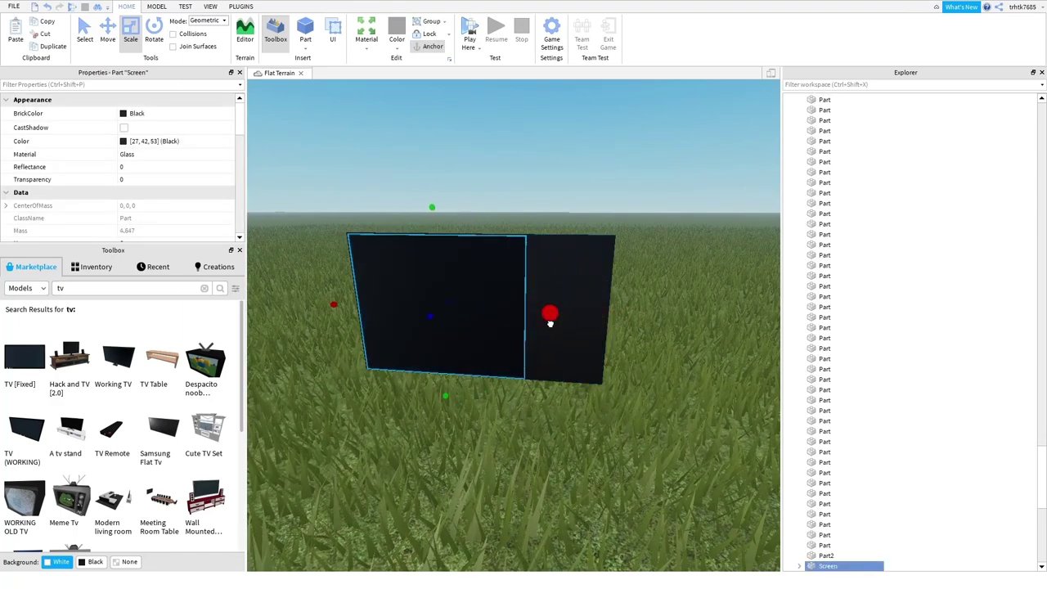
{"action": "left_click_drag", "start_coordinate": [451, 220], "coordinate": [441, 288]}
- Shorten and narrow the TV's Back part to match the outline of the reduced screen
{"action": "left_click", "coordinate": [580, 265]}
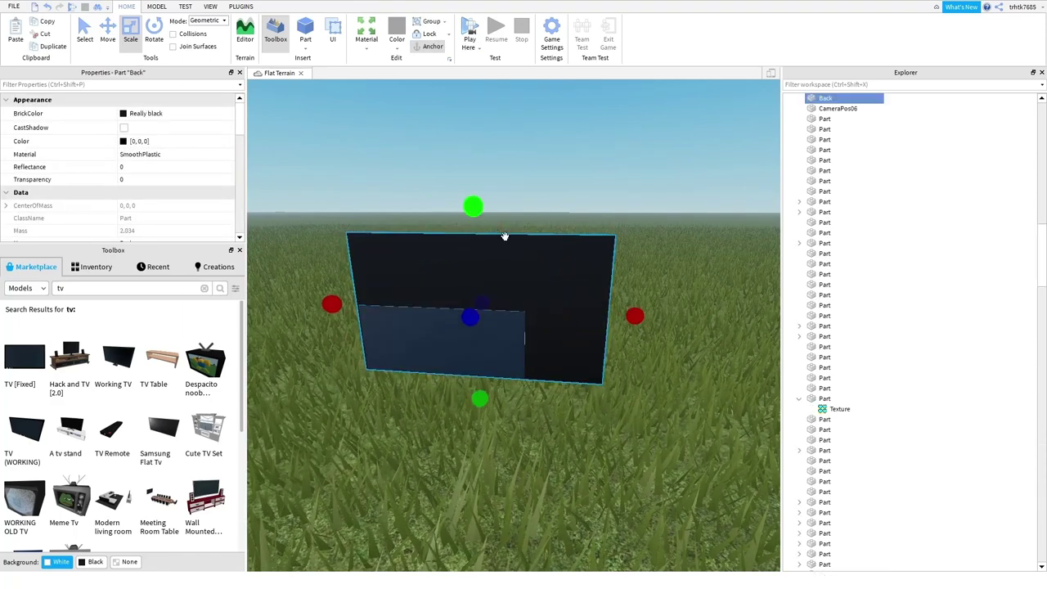
{"action": "left_click_drag", "start_coordinate": [474, 206], "coordinate": [482, 292]}
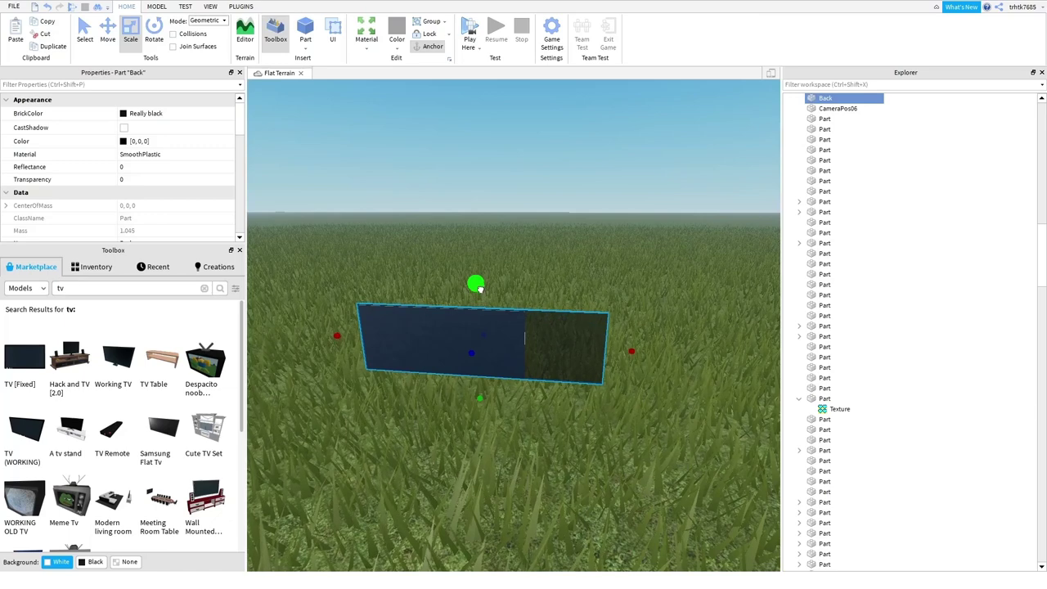
{"action": "left_click_drag", "start_coordinate": [630, 352], "coordinate": [566, 355]}
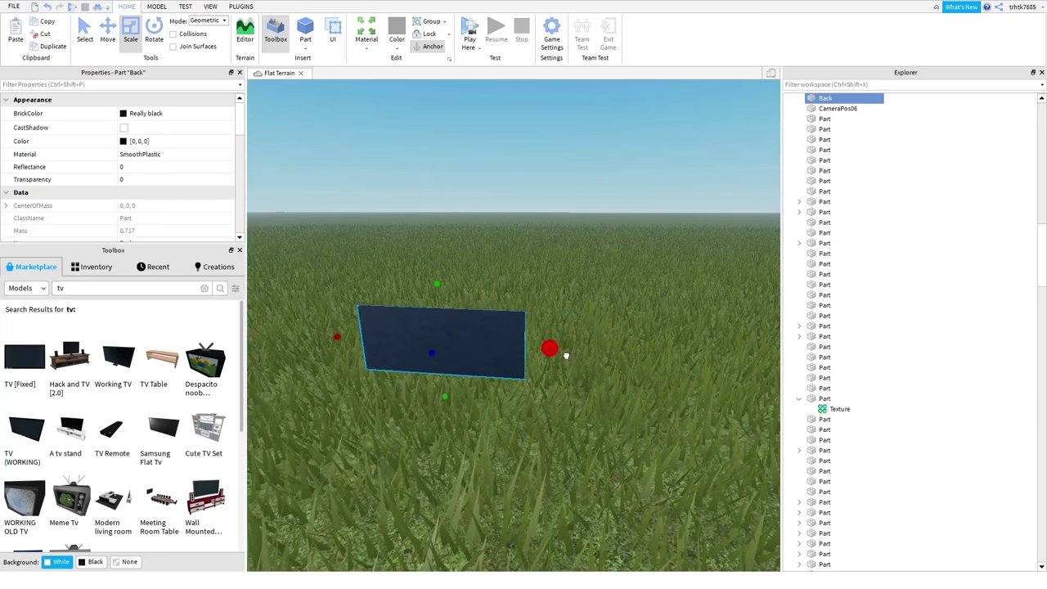
- Enlarge the TV's Back part slightly beyond the screen in height and width to form a thin black border
{"action": "left_click_drag", "start_coordinate": [446, 293], "coordinate": [445, 281]}
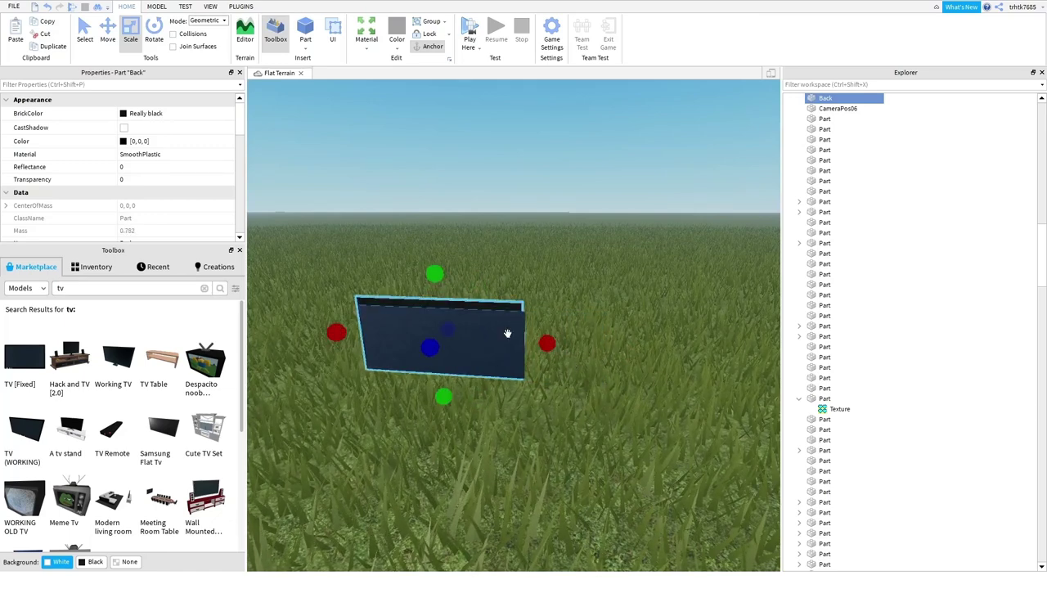
{"action": "left_click_drag", "start_coordinate": [561, 354], "coordinate": [563, 354]}
{"action": "scroll", "coordinate": [566, 353], "scroll_direction": "up", "scroll_amount": 5}
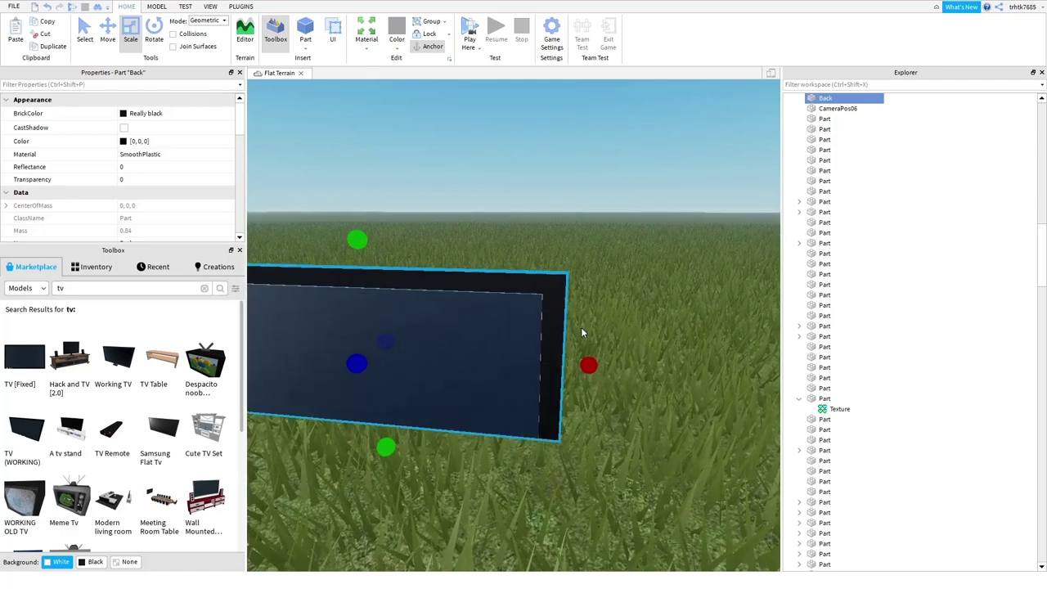
{"action": "left_click", "coordinate": [375, 284]}
{"action": "left_click_drag", "start_coordinate": [351, 262], "coordinate": [358, 251]}
{"action": "left_click_drag", "start_coordinate": [565, 365], "coordinate": [589, 372]}
{"action": "mouse_move", "coordinate": [630, 403]}
{"action": "right_mouse_down"}
{"action": "mouse_move", "coordinate": [549, 403]}
{"action": "mouse_move", "coordinate": [615, 414]}
{"action": "right_mouse_up"}
- Select the Screen and Back parts together and carry them into the control room, next to the consoles
{"action": "left_click", "coordinate": [626, 461]}
{"action": "scroll", "coordinate": [627, 465], "scroll_direction": "down", "scroll_amount": 5}
{"action": "left_click_drag", "start_coordinate": [671, 473], "coordinate": [518, 352]}
{"action": "right_click_drag", "start_coordinate": [519, 353], "coordinate": [519, 352]}
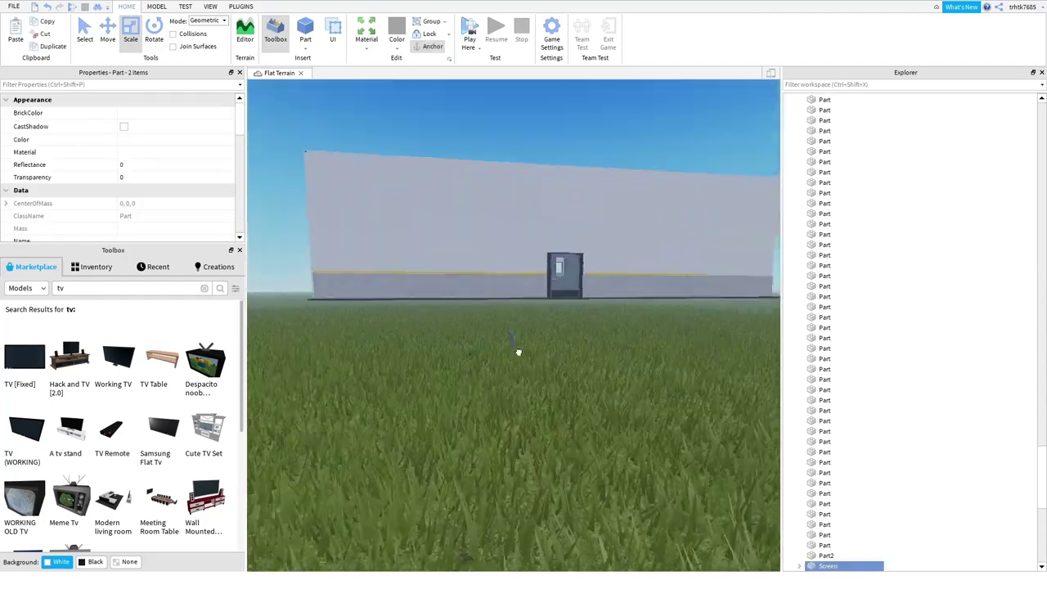
{"action": "left_click_drag", "start_coordinate": [518, 352], "coordinate": [519, 351]}
{"action": "right_click_drag", "start_coordinate": [518, 352], "coordinate": [519, 351]}
{"action": "key", "text": "w"}
{"action": "left_click_drag", "start_coordinate": [519, 353], "coordinate": [518, 353]}
{"action": "right_click_drag", "start_coordinate": [519, 353], "coordinate": [519, 352]}
{"action": "left_click_drag", "start_coordinate": [518, 353], "coordinate": [518, 352]}
{"action": "right_click_drag", "start_coordinate": [519, 352], "coordinate": [518, 353]}
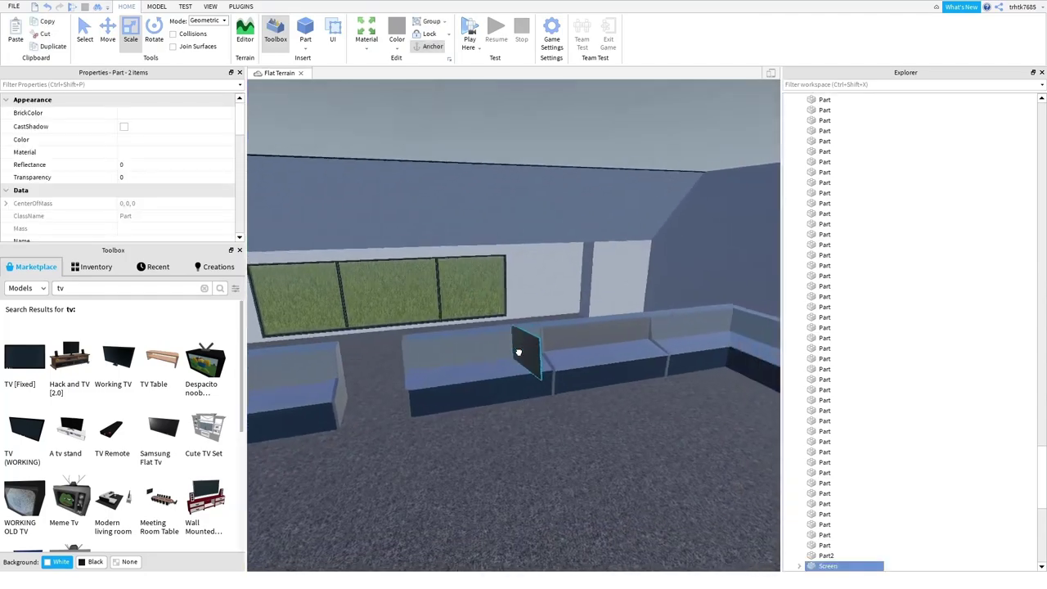
{"action": "left_click_drag", "start_coordinate": [518, 352], "coordinate": [519, 353]}
{"action": "right_click_drag", "start_coordinate": [519, 353], "coordinate": [519, 352]}
{"action": "left_click_drag", "start_coordinate": [519, 351], "coordinate": [518, 352]}
{"action": "scroll", "coordinate": [519, 352], "scroll_direction": "up", "scroll_amount": 8}
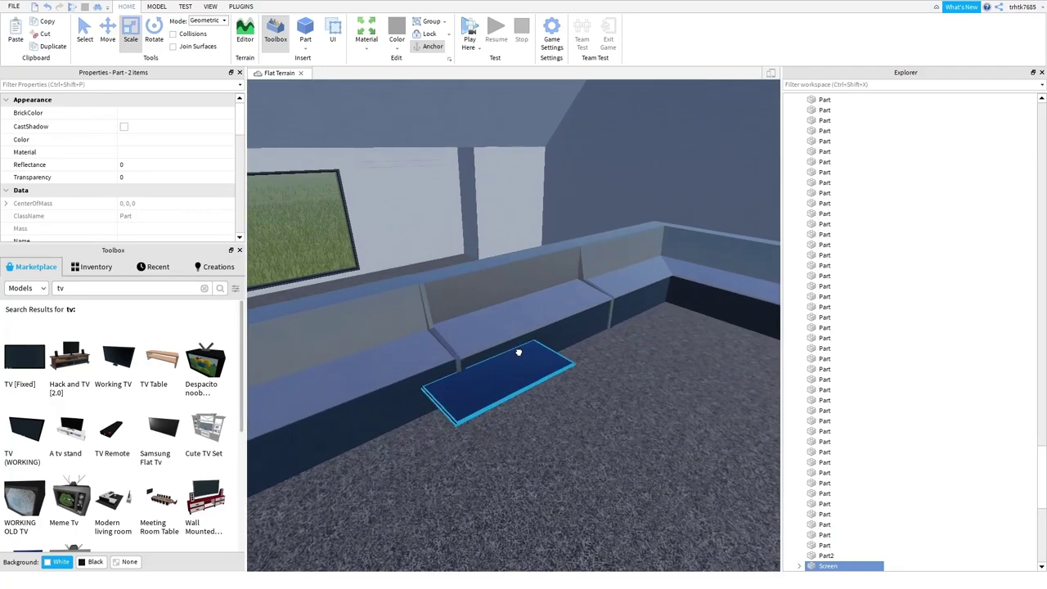
- Stand the TV upright against the backrest of the console section near the window
{"action": "right_click_drag", "start_coordinate": [518, 353], "coordinate": [518, 352]}
{"action": "left_click_drag", "start_coordinate": [518, 352], "coordinate": [552, 261]}
{"action": "right_click_drag", "start_coordinate": [552, 261], "coordinate": [552, 261]}
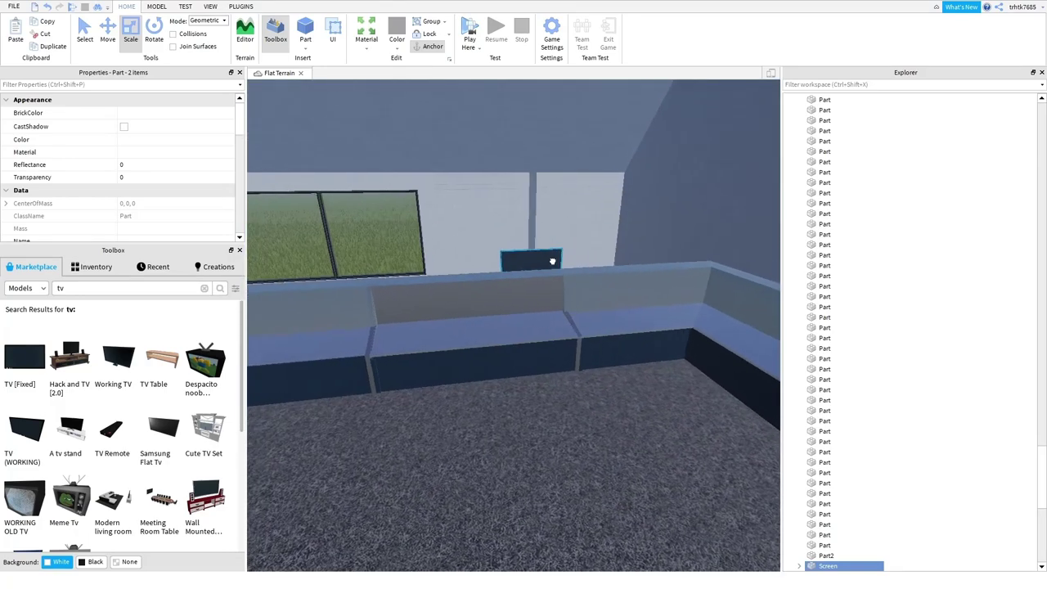
{"action": "left_click_drag", "start_coordinate": [552, 260], "coordinate": [552, 261]}
{"action": "right_click_drag", "start_coordinate": [552, 261], "coordinate": [552, 261]}
{"action": "left_click_drag", "start_coordinate": [552, 261], "coordinate": [552, 260]}
{"action": "right_click_drag", "start_coordinate": [552, 261], "coordinate": [552, 261]}
{"action": "left_click_drag", "start_coordinate": [552, 261], "coordinate": [552, 261]}
{"action": "right_click_drag", "start_coordinate": [552, 260], "coordinate": [552, 261]}
{"action": "left_click_drag", "start_coordinate": [552, 261], "coordinate": [592, 309]}
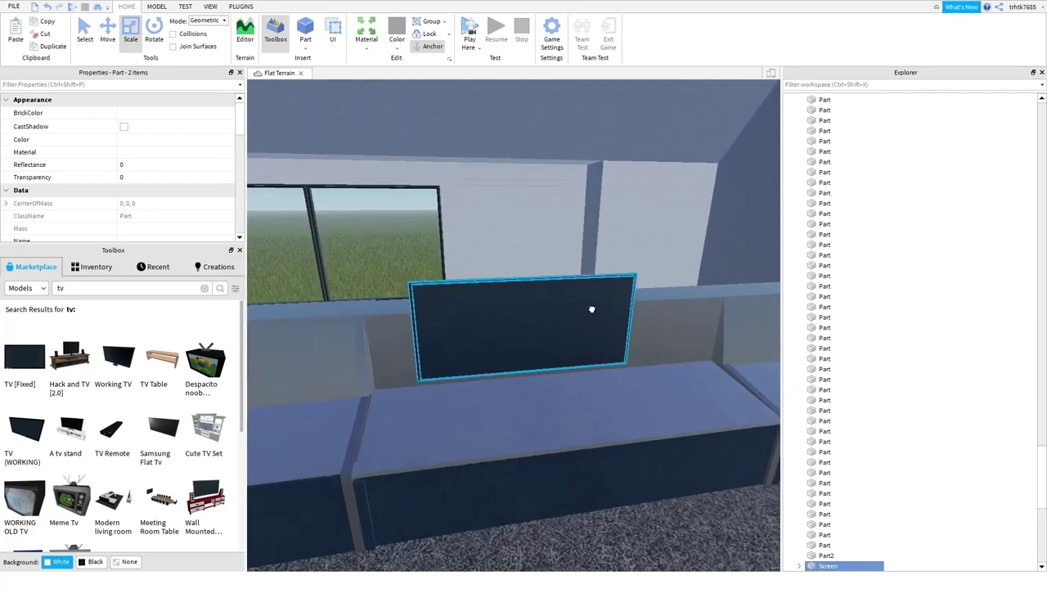
{"action": "scroll", "coordinate": [638, 381], "scroll_direction": "up", "scroll_amount": 1}
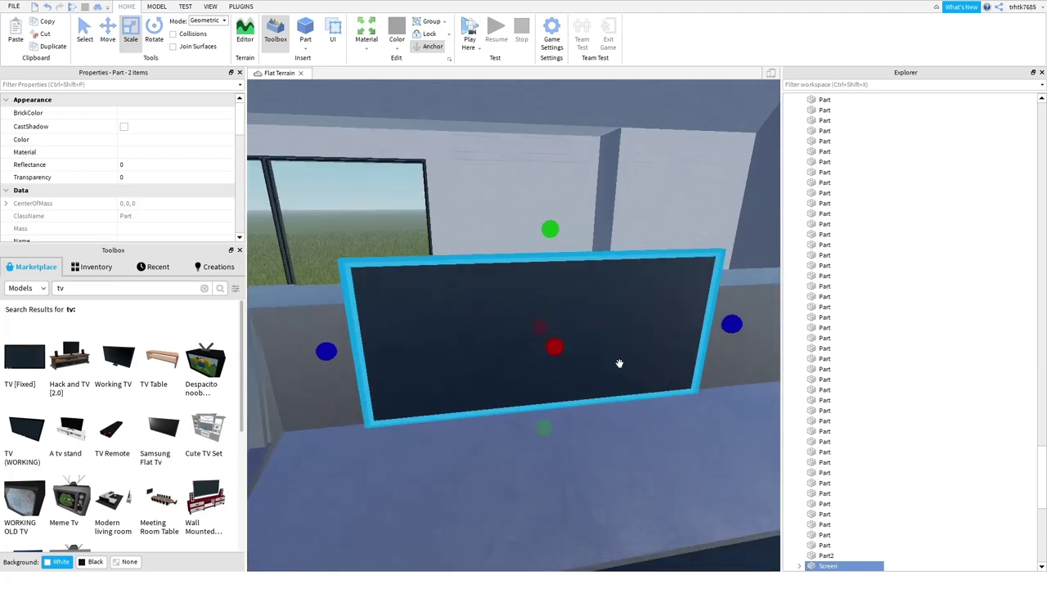
- Shift the TV onto the backrest of the neighbouring console section by the room corner and raise it slightly
{"action": "key", "text": "s"}
{"action": "right_click_drag", "start_coordinate": [556, 482], "coordinate": [551, 478]}
{"action": "right_click_drag", "start_coordinate": [602, 372], "coordinate": [602, 372]}
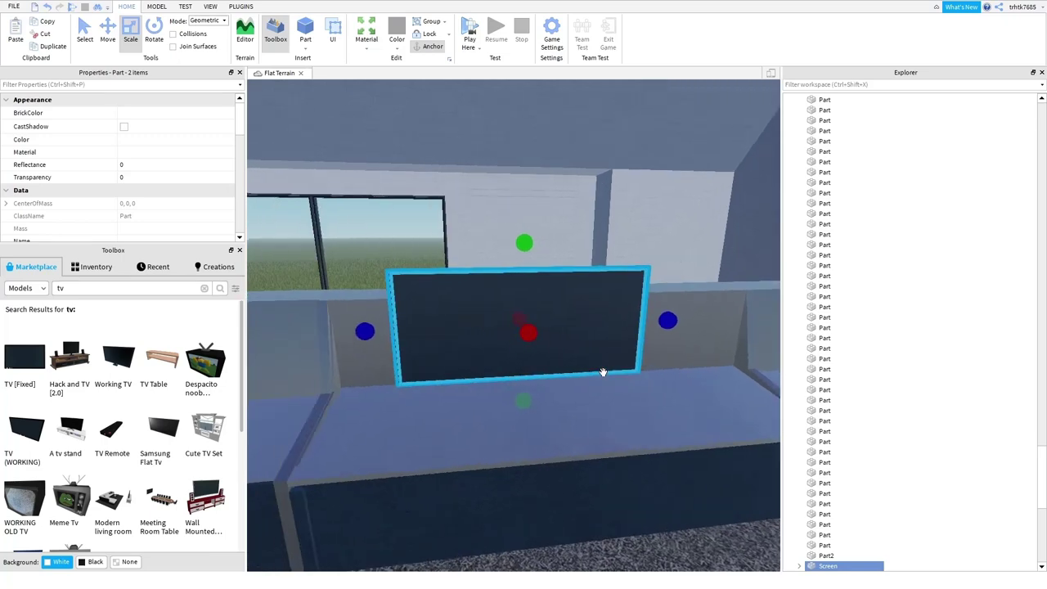
{"action": "right_click_drag", "start_coordinate": [460, 444], "coordinate": [450, 444]}
{"action": "right_click_drag", "start_coordinate": [501, 376], "coordinate": [500, 376]}
{"action": "left_click_drag", "start_coordinate": [457, 322], "coordinate": [573, 300]}
{"action": "key", "text": "d"}
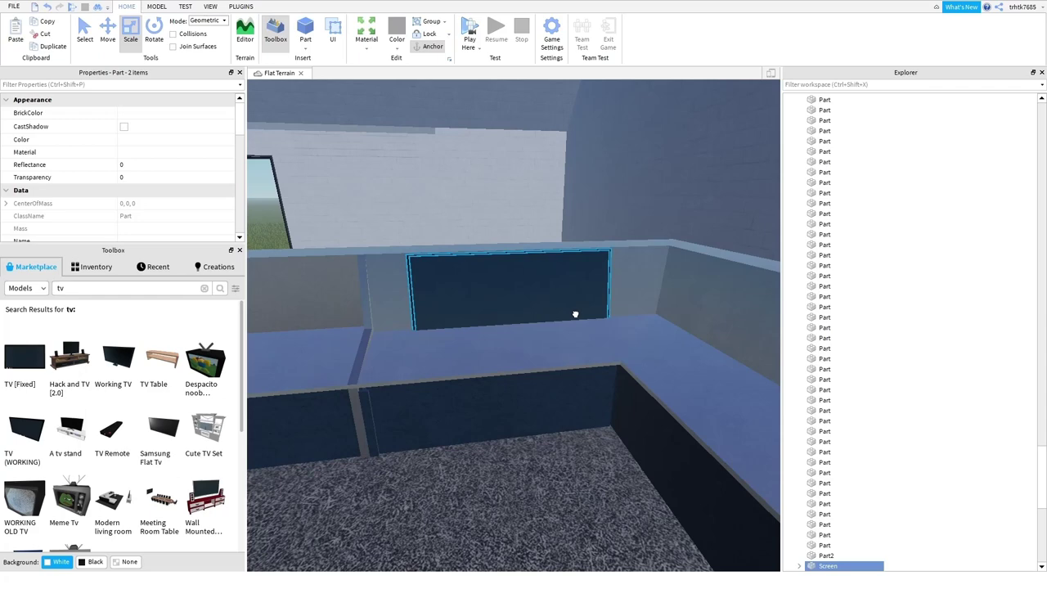
{"action": "left_click_drag", "start_coordinate": [572, 313], "coordinate": [573, 313]}
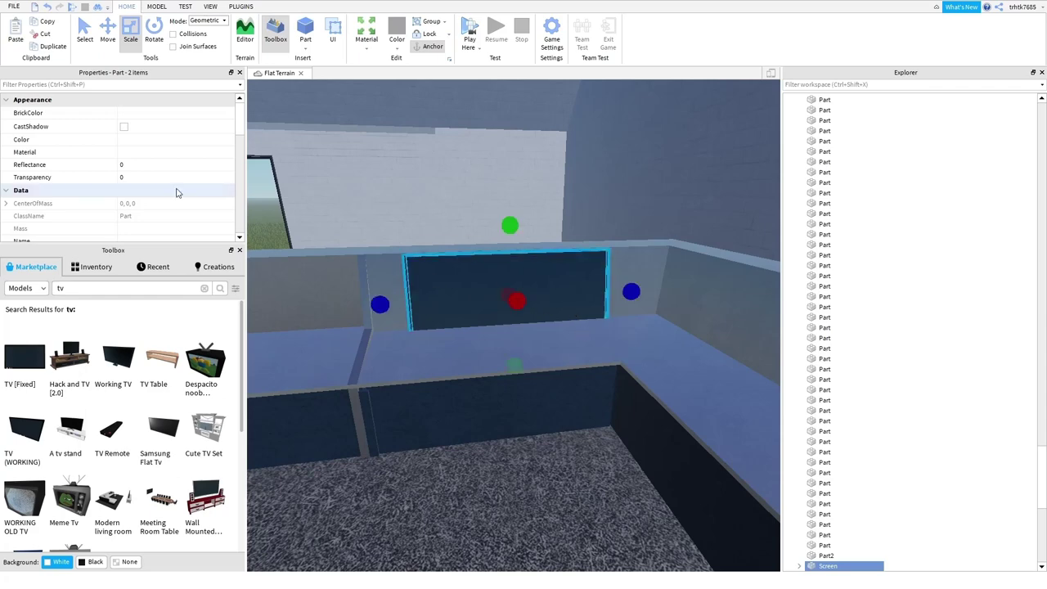
{"action": "left_click", "coordinate": [108, 31]}
{"action": "left_click_drag", "start_coordinate": [530, 227], "coordinate": [510, 193]}
- Widen the TV's Back part evenly on both sides to nearly fill the console section, and reduce its height
{"action": "right_click_drag", "start_coordinate": [439, 358], "coordinate": [424, 347]}
{"action": "key", "text": "q"}
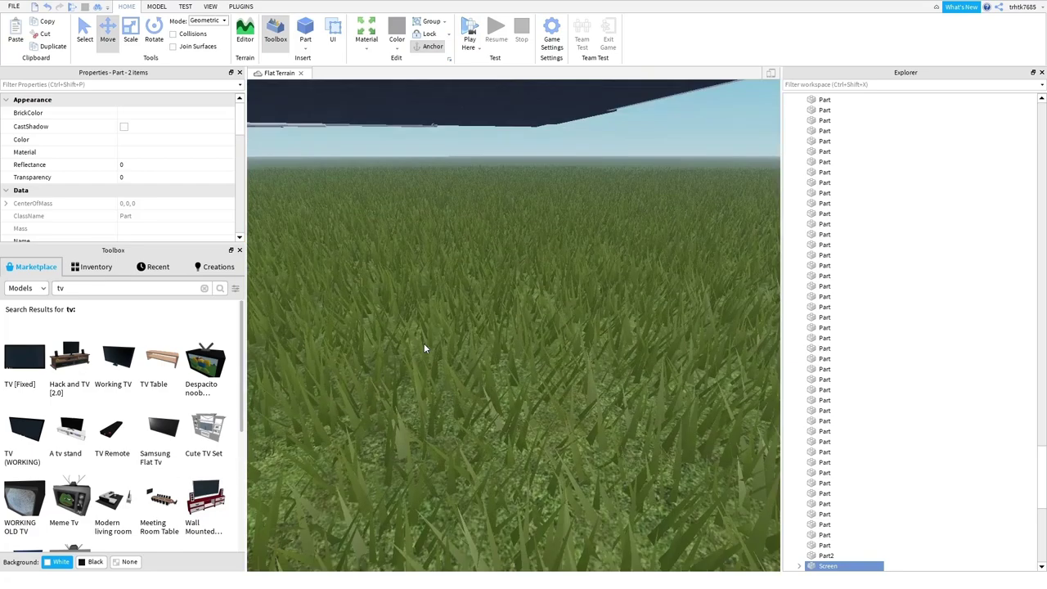
{"action": "left_click", "coordinate": [424, 344]}
{"action": "key", "text": "e"}
{"action": "key", "text": "q"}
{"action": "key", "text": "w"}
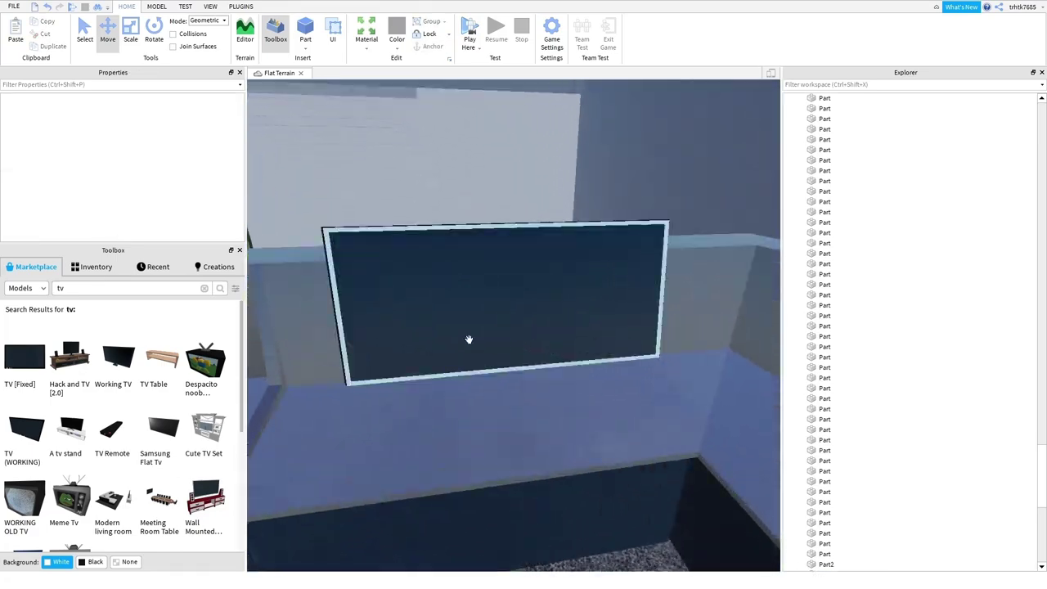
{"action": "key", "text": "a"}
{"action": "left_click", "coordinate": [462, 323]}
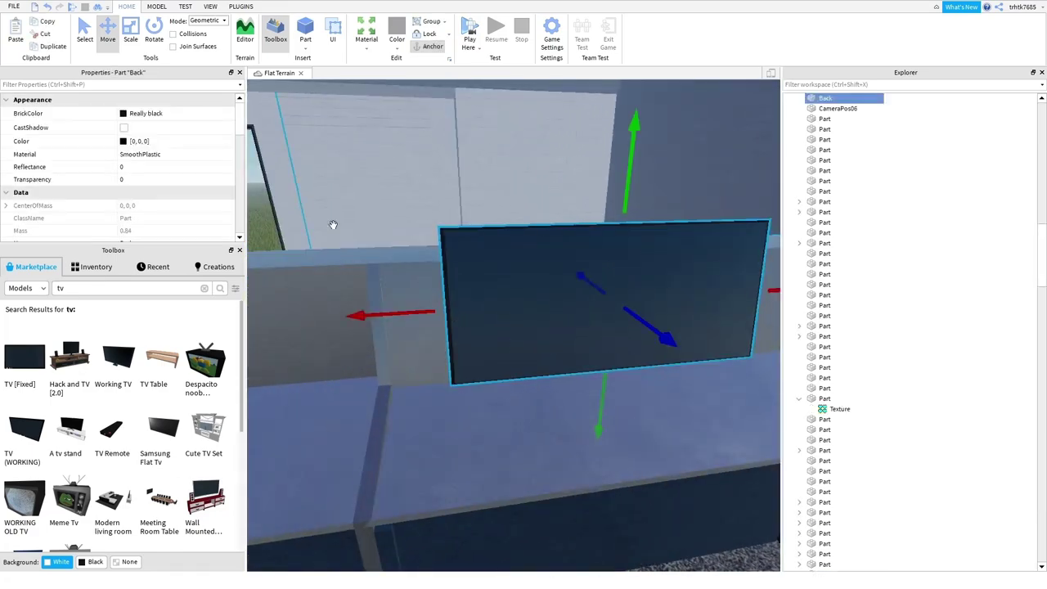
{"action": "left_click", "coordinate": [131, 36]}
{"action": "left_click_drag", "start_coordinate": [422, 315], "coordinate": [431, 296]}
{"action": "key", "text": "d"}
{"action": "key", "text": "a"}
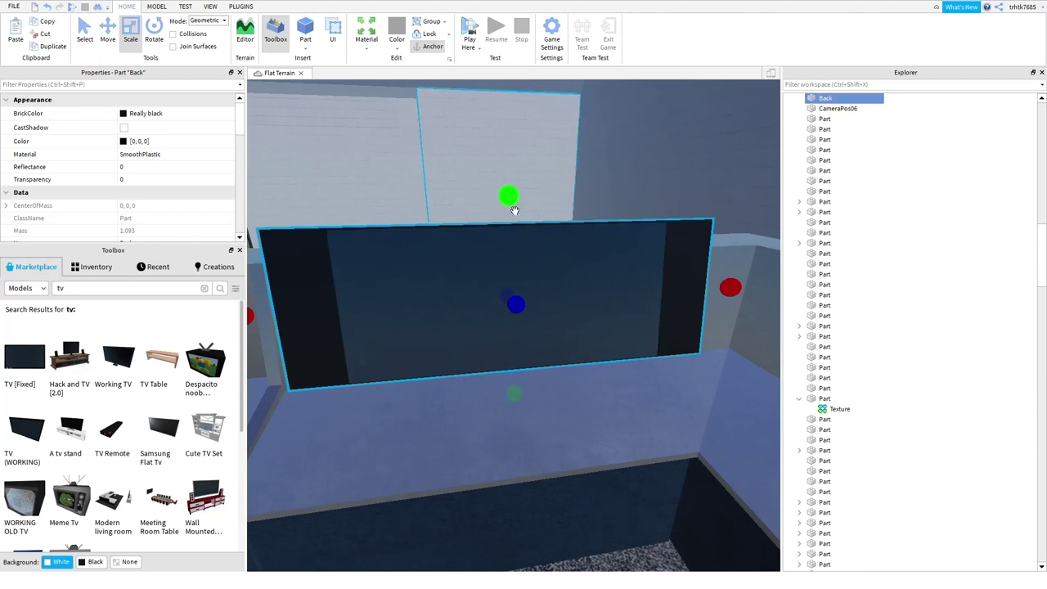
{"action": "left_click_drag", "start_coordinate": [510, 202], "coordinate": [511, 240]}
- Widen the TV's Screen part on both sides to match the Back part, leaving a thin border
{"action": "left_click", "coordinate": [482, 281]}
{"action": "left_click_drag", "start_coordinate": [312, 330], "coordinate": [259, 339]}
{"action": "key", "text": "d"}
{"action": "left_click_drag", "start_coordinate": [600, 317], "coordinate": [640, 314]}
{"action": "scroll", "coordinate": [640, 319], "scroll_direction": "down", "scroll_amount": 3}
{"action": "scroll", "coordinate": [511, 376], "scroll_direction": "down", "scroll_amount": 3}
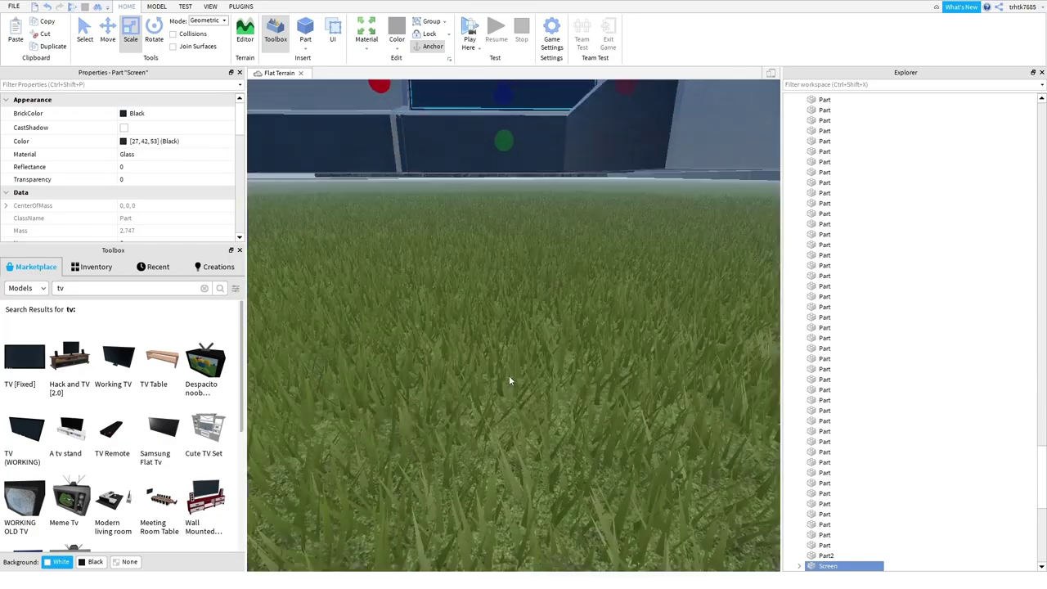
{"action": "left_click", "coordinate": [509, 375]}
- Move the Screen and Back parts together so the TV rests against the console's sloped backrest
{"action": "scroll", "coordinate": [524, 391], "scroll_direction": "up", "scroll_amount": 3}
{"action": "right_click_drag", "start_coordinate": [526, 393], "coordinate": [547, 380]}
{"action": "key", "text": "a"}
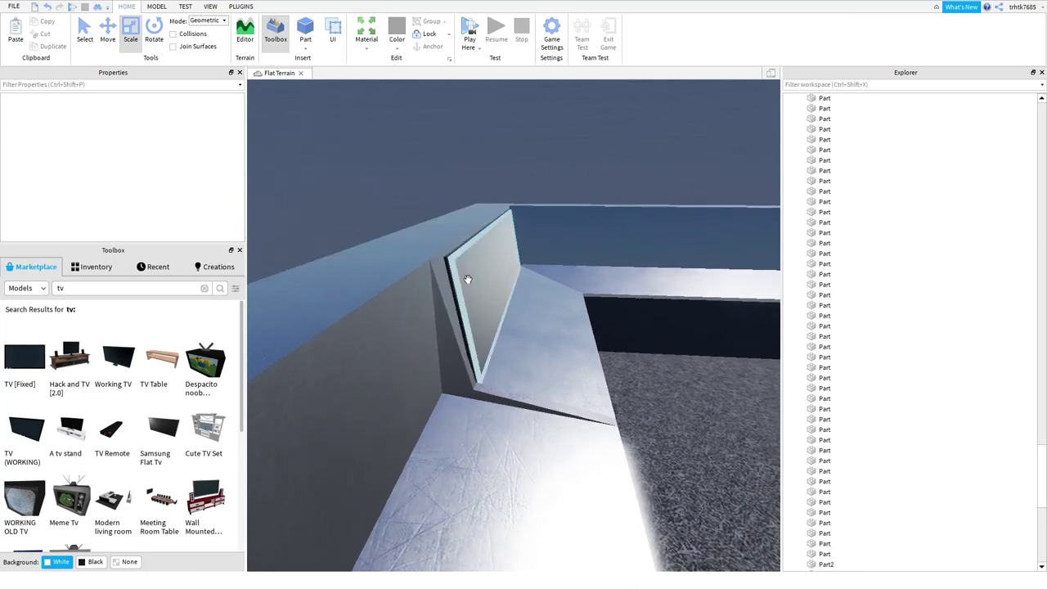
{"action": "left_click", "coordinate": [464, 278]}
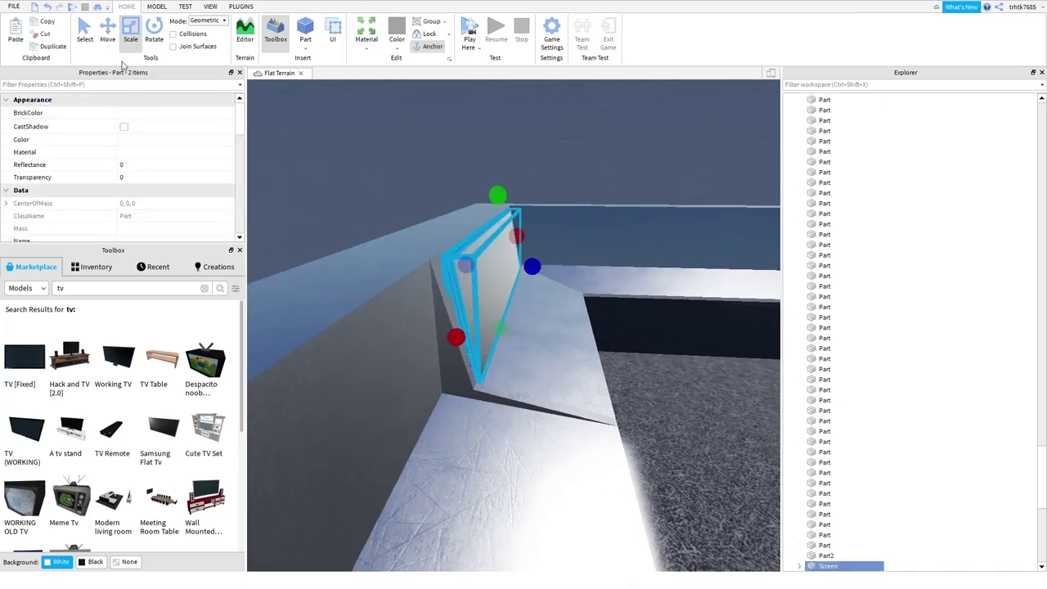
{"action": "left_click", "coordinate": [108, 33]}
{"action": "left_click_drag", "start_coordinate": [555, 283], "coordinate": [546, 275]}
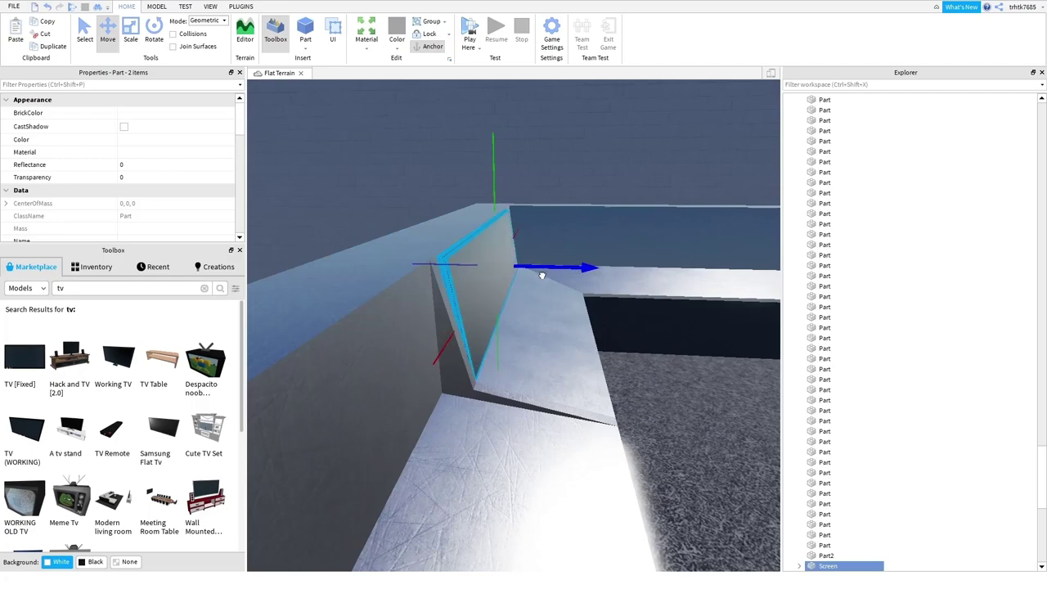
{"action": "left_click_drag", "start_coordinate": [542, 275], "coordinate": [556, 287]}
- Spread the two control panel sections apart on the spare board outside the building
{"action": "right_click_drag", "start_coordinate": [608, 399], "coordinate": [477, 514]}
{"action": "left_click", "coordinate": [477, 514]}
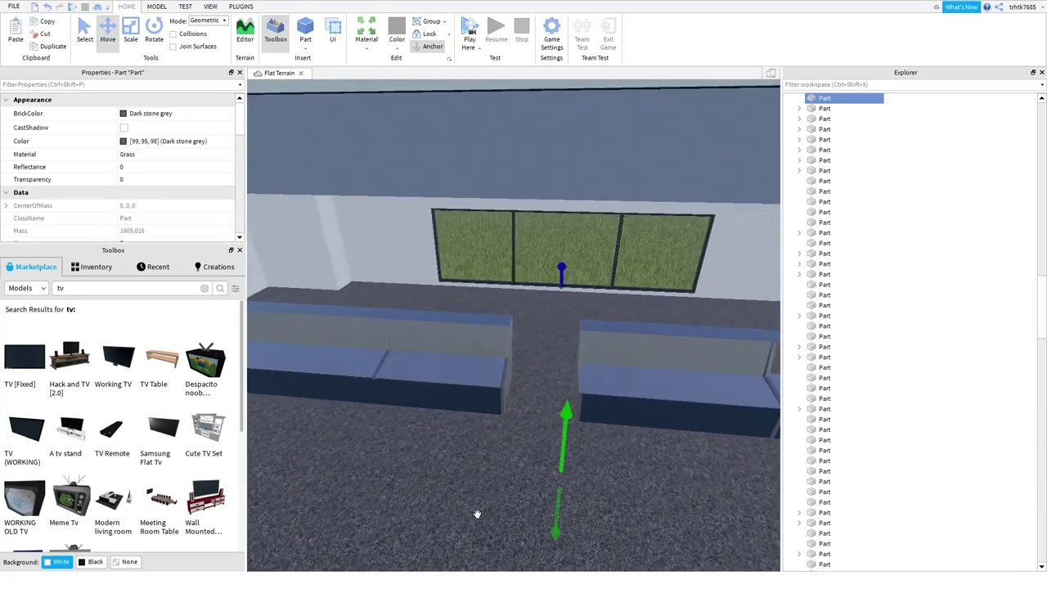
{"action": "key", "text": "f"}
{"action": "left_click", "coordinate": [731, 516]}
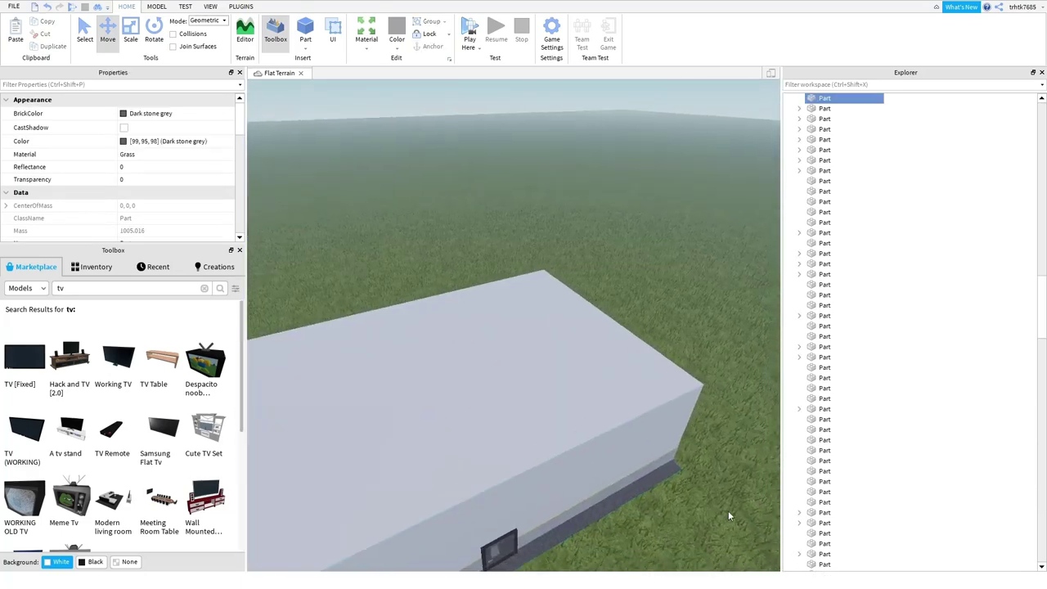
{"action": "left_click", "coordinate": [85, 31]}
{"action": "right_click_drag", "start_coordinate": [418, 305], "coordinate": [417, 305]}
{"action": "scroll", "coordinate": [418, 306], "scroll_direction": "up", "scroll_amount": 5}
{"action": "scroll", "coordinate": [538, 335], "scroll_direction": "down", "scroll_amount": 1}
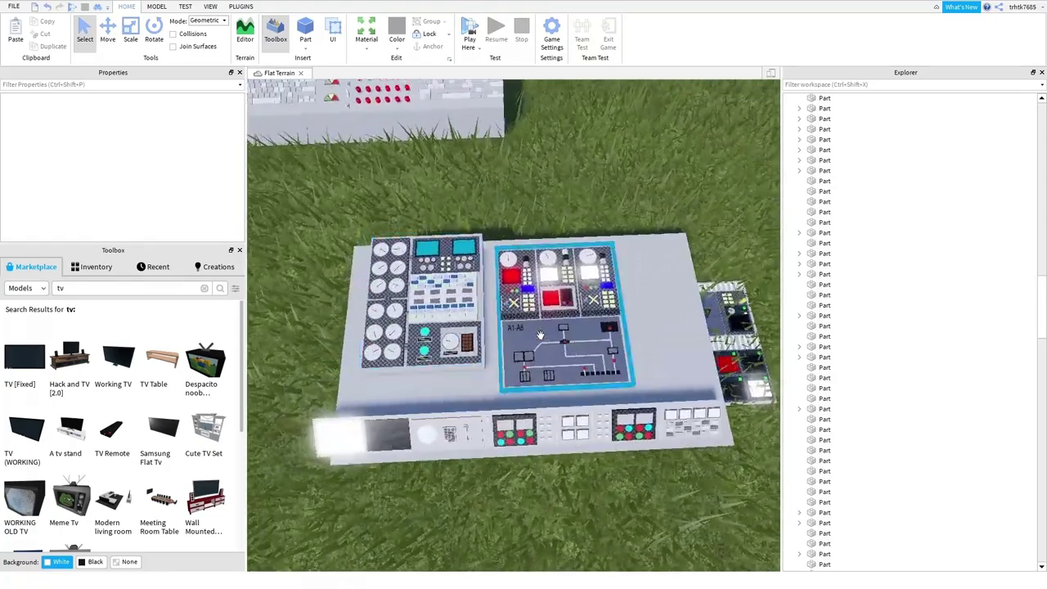
{"action": "scroll", "coordinate": [465, 310], "scroll_direction": "up", "scroll_amount": 2}
{"action": "left_click_drag", "start_coordinate": [464, 310], "coordinate": [427, 326]}
{"action": "key", "text": "d"}
{"action": "left_click_drag", "start_coordinate": [571, 323], "coordinate": [632, 308]}
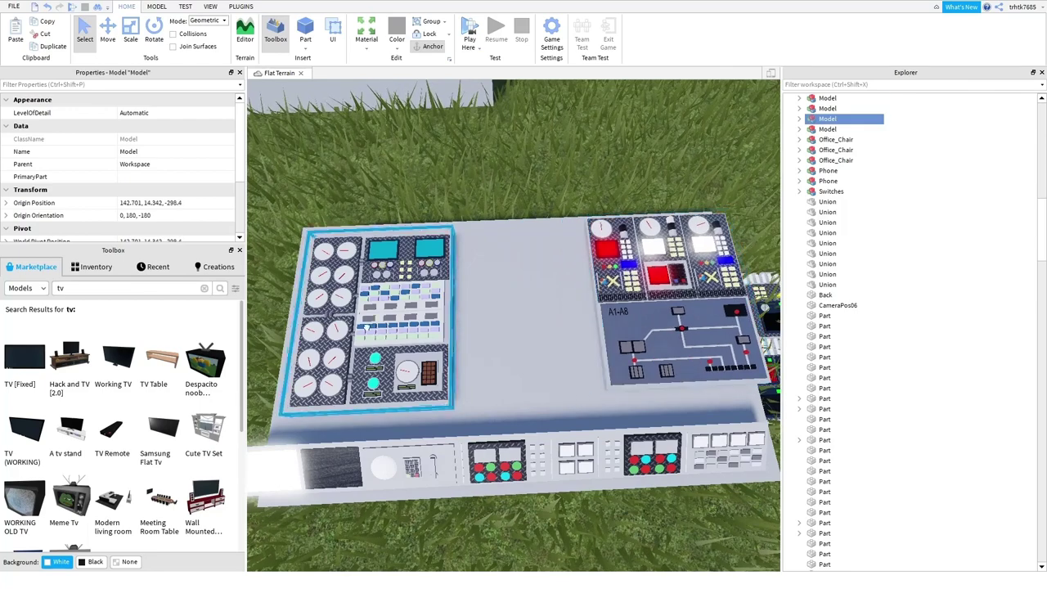
- Ungroup the panel section with the round meters, lock the grey board beneath it and delete the section's backing plate
{"action": "left_click", "coordinate": [364, 327]}
{"action": "key", "text": "ctrl+u"}
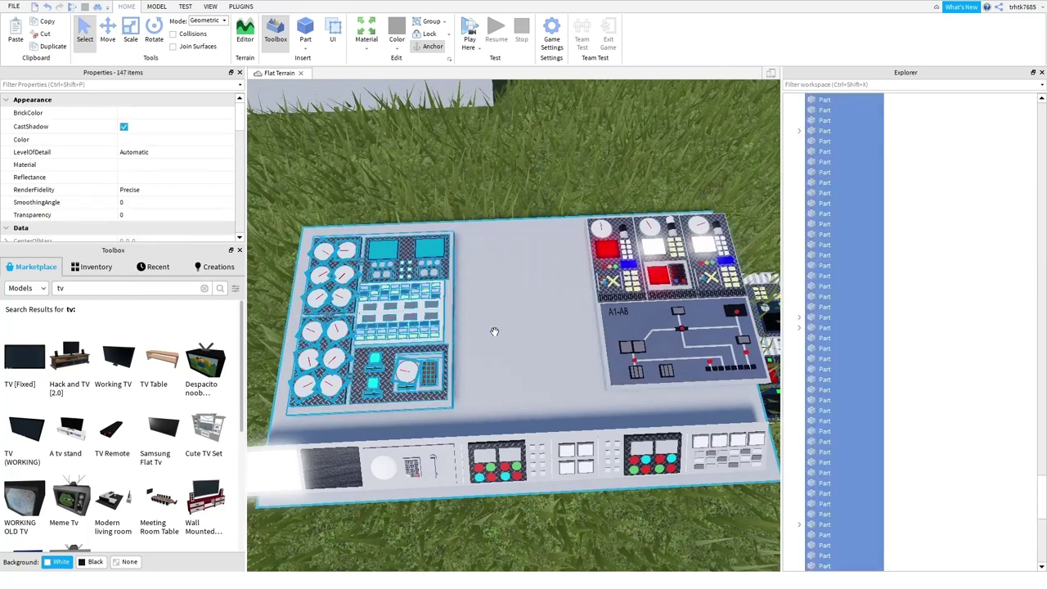
{"action": "left_click", "coordinate": [505, 370]}
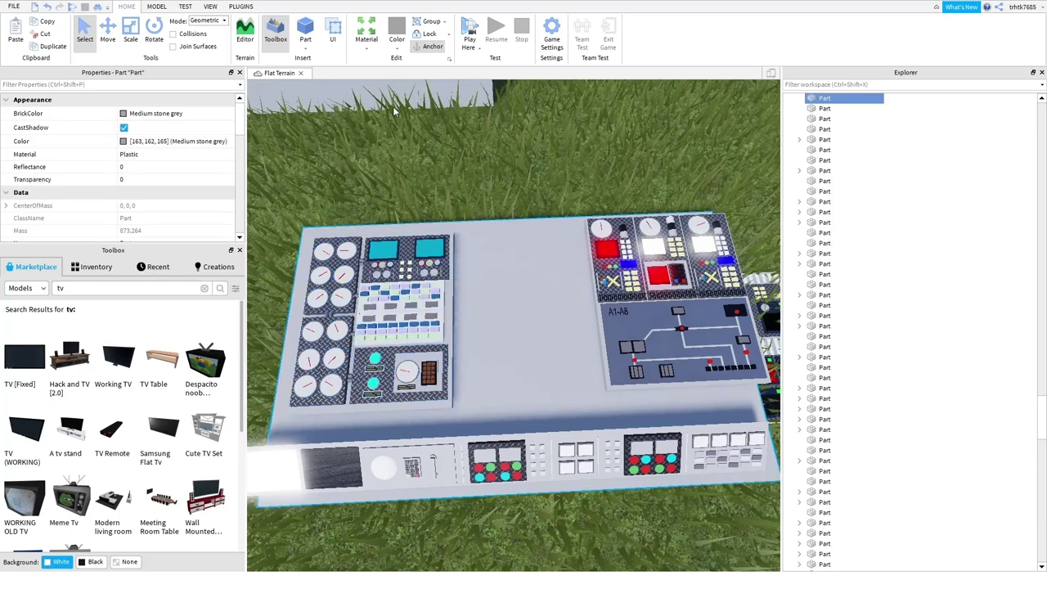
{"action": "left_click", "coordinate": [426, 35]}
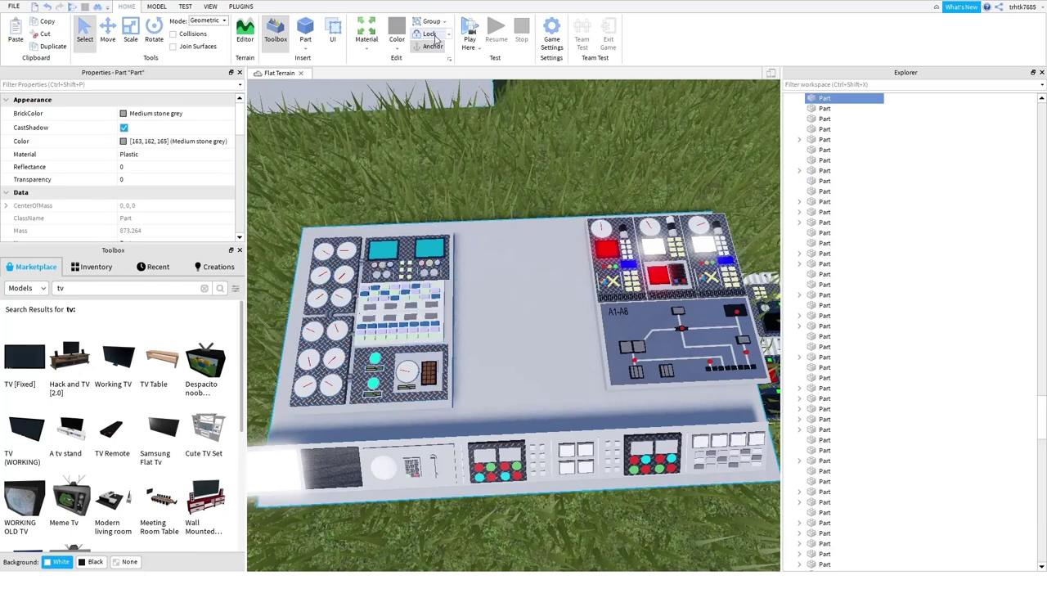
{"action": "left_click_drag", "start_coordinate": [452, 408], "coordinate": [541, 346]}
{"action": "key", "text": "Delete"}
{"action": "right_click_drag", "start_coordinate": [540, 350], "coordinate": [464, 391]}
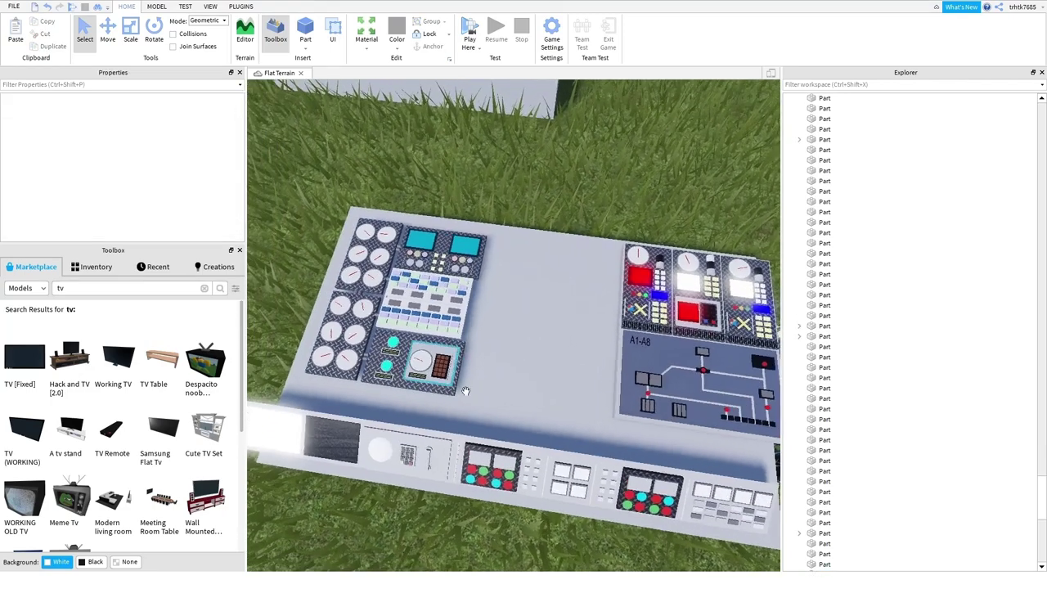
- Delete the patterned plates behind the meters, displays and dials and the white plate behind the switches
{"action": "left_click", "coordinate": [430, 391]}
{"action": "key", "text": "Delete"}
{"action": "key", "text": "Delete"}
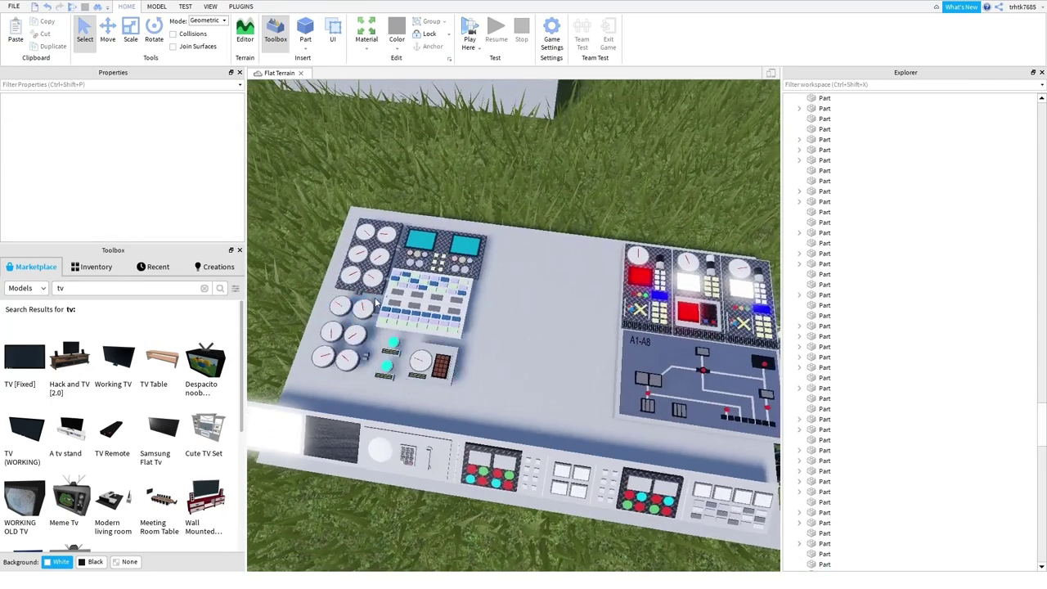
{"action": "key", "text": "Delete"}
{"action": "key", "text": "ctrl+z"}
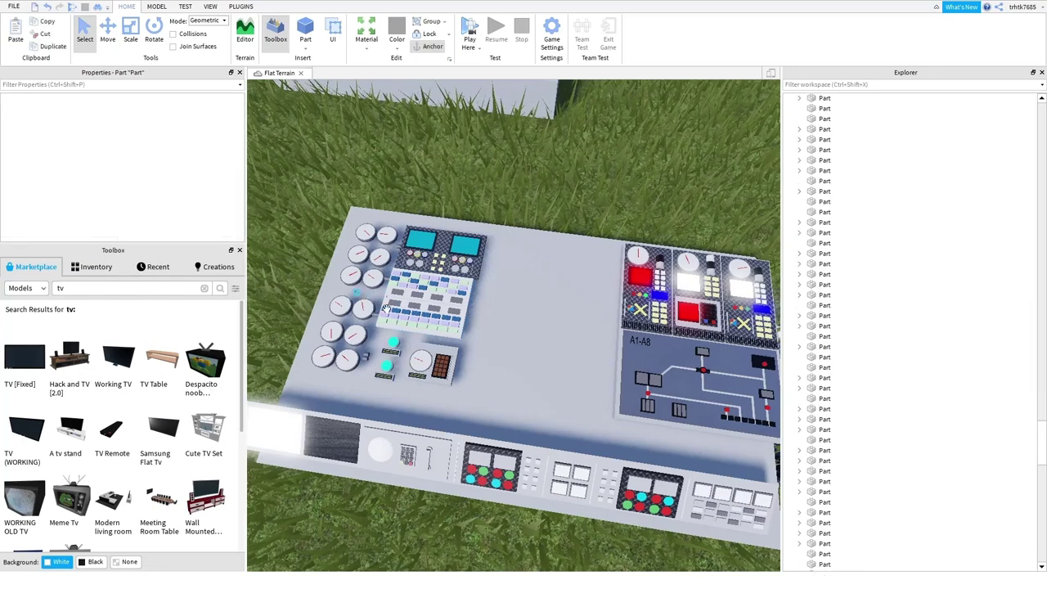
{"action": "key", "text": "Delete"}
{"action": "left_click", "coordinate": [483, 319]}
{"action": "key", "text": "Delete"}
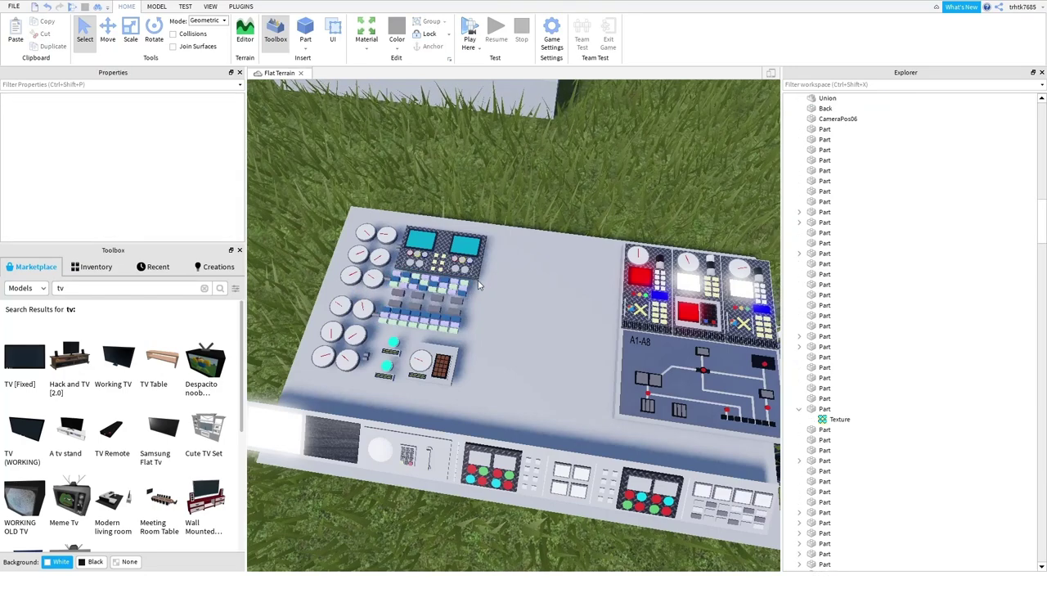
{"action": "left_click", "coordinate": [481, 286]}
{"action": "key", "text": "Delete"}
{"action": "right_click_drag", "start_coordinate": [493, 289], "coordinate": [501, 291]}
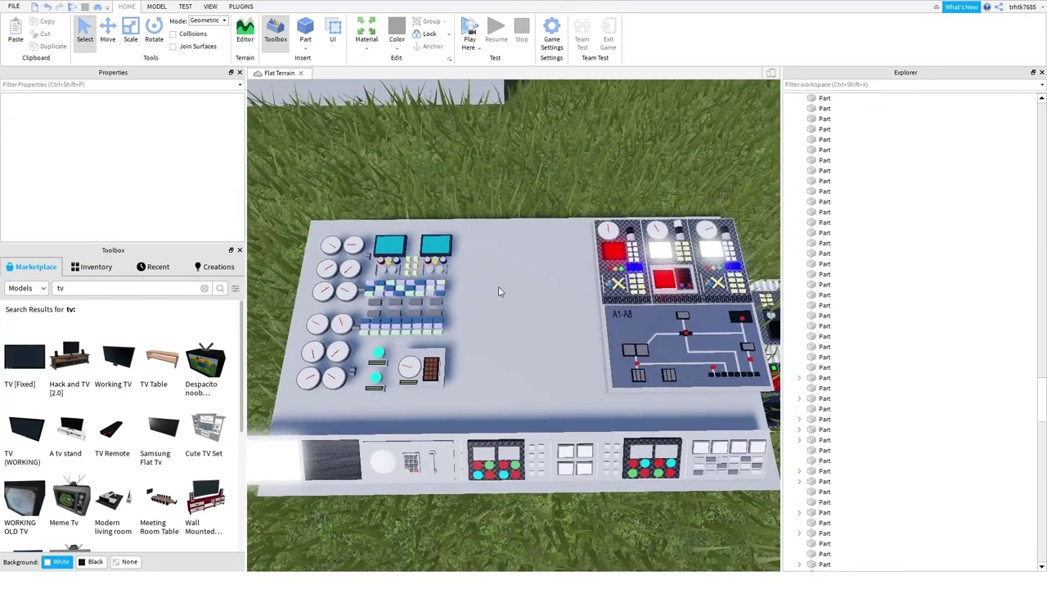
- Bring the six round meters nearest the panel's front edge into the control room and place them on the console desk beside the TV section
{"action": "key", "text": "a"}
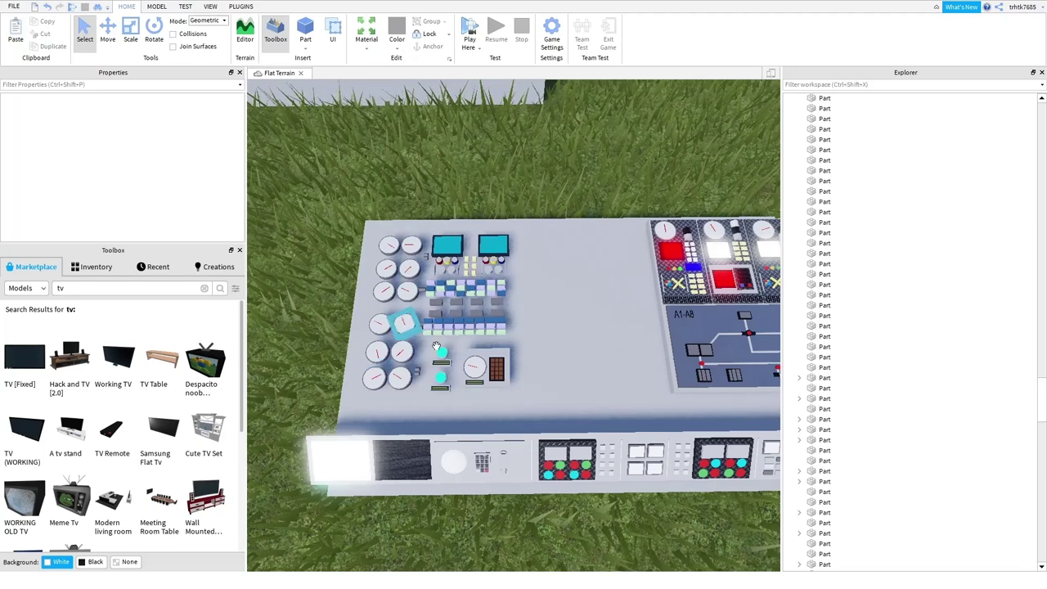
{"action": "left_click", "coordinate": [411, 325]}
{"action": "left_click", "coordinate": [357, 391]}
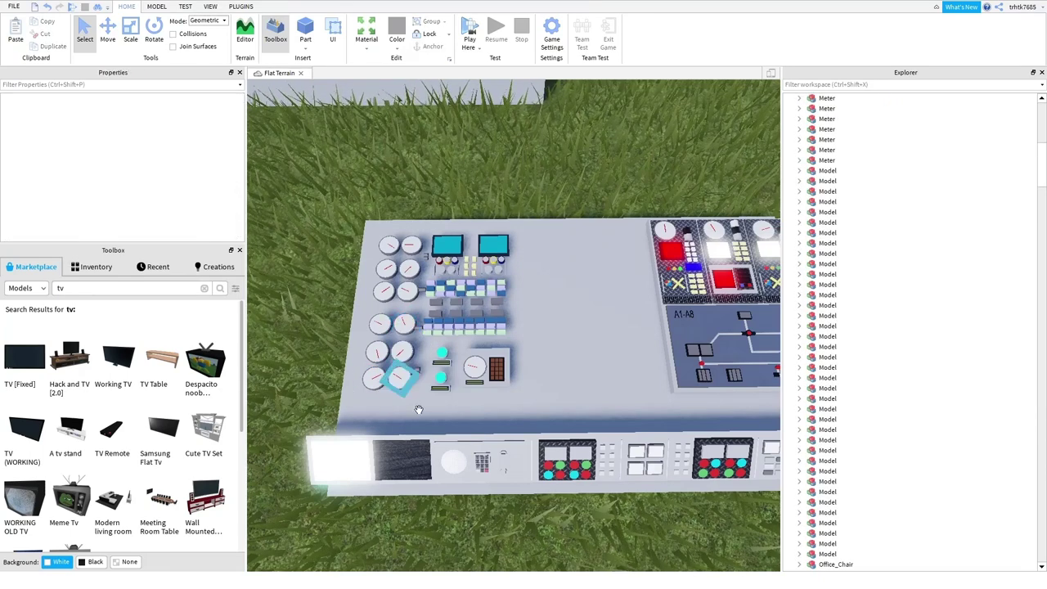
{"action": "left_click_drag", "start_coordinate": [375, 381], "coordinate": [495, 331]}
{"action": "scroll", "coordinate": [419, 394], "scroll_direction": "down", "scroll_amount": 4}
{"action": "right_click_drag", "start_coordinate": [495, 331], "coordinate": [496, 331]}
{"action": "left_click_drag", "start_coordinate": [495, 331], "coordinate": [496, 331]}
{"action": "right_click_drag", "start_coordinate": [496, 331], "coordinate": [496, 331]}
{"action": "left_click_drag", "start_coordinate": [495, 332], "coordinate": [495, 332]}
{"action": "right_click_drag", "start_coordinate": [496, 332], "coordinate": [496, 332]}
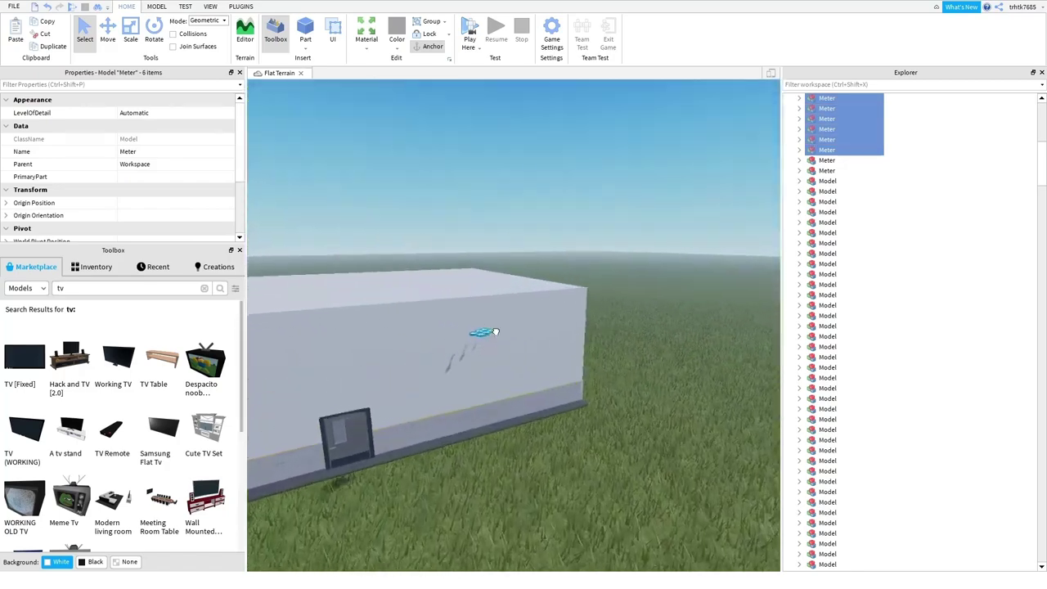
{"action": "left_click_drag", "start_coordinate": [496, 331], "coordinate": [383, 411]}
{"action": "key", "text": "s"}
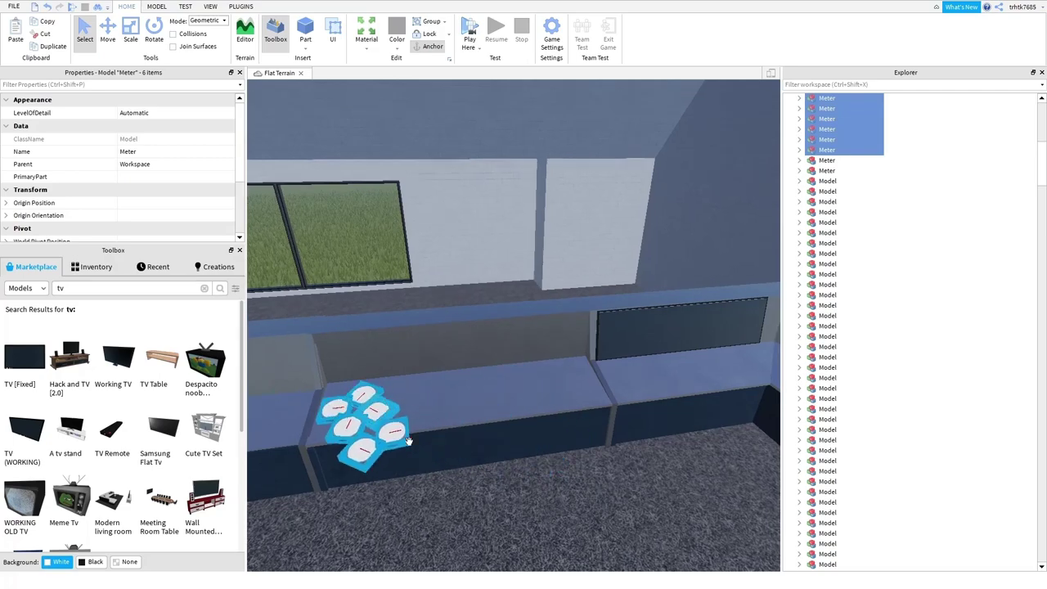
- Place two of the meters side by side along the backrest, at the desk end nearest the TV section
{"action": "right_click_drag", "start_coordinate": [498, 507], "coordinate": [498, 507]}
{"action": "left_click", "coordinate": [498, 507]}
{"action": "key", "text": "w"}
{"action": "right_click_drag", "start_coordinate": [455, 363], "coordinate": [456, 362]}
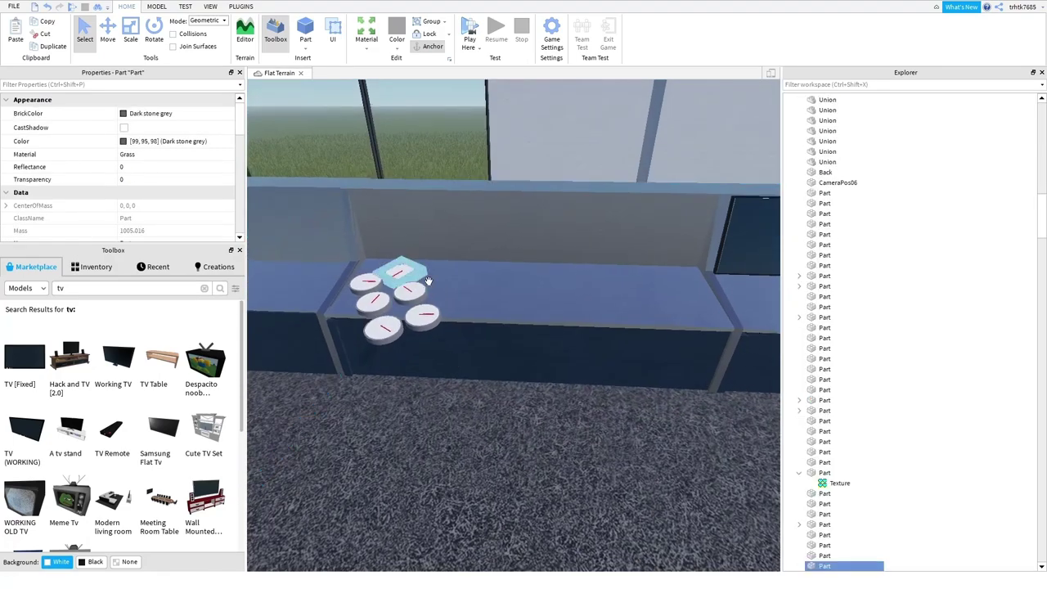
{"action": "left_click_drag", "start_coordinate": [426, 280], "coordinate": [667, 277]}
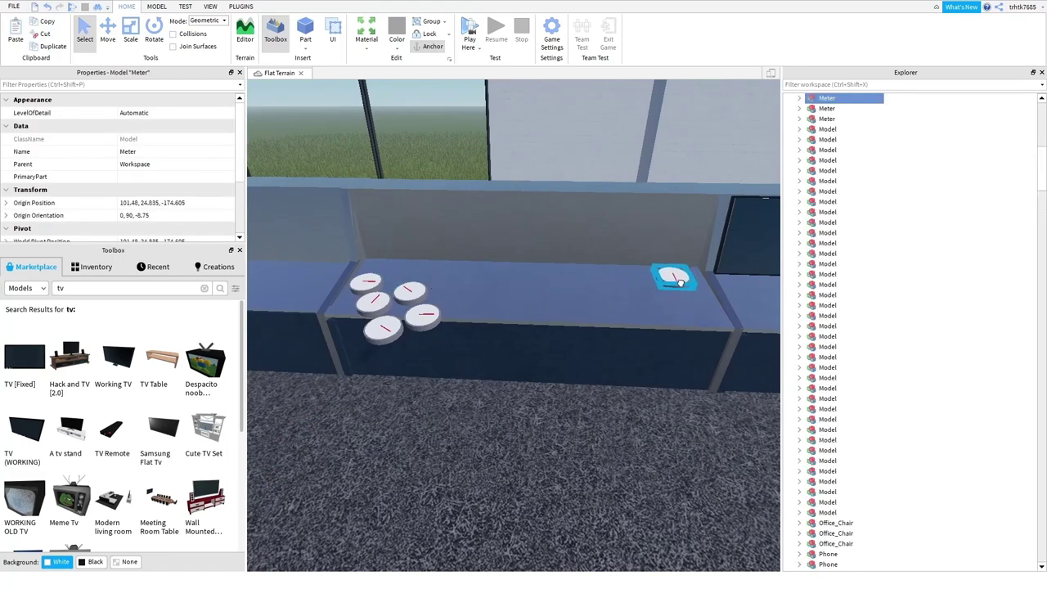
{"action": "left_click_drag", "start_coordinate": [367, 284], "coordinate": [499, 292]}
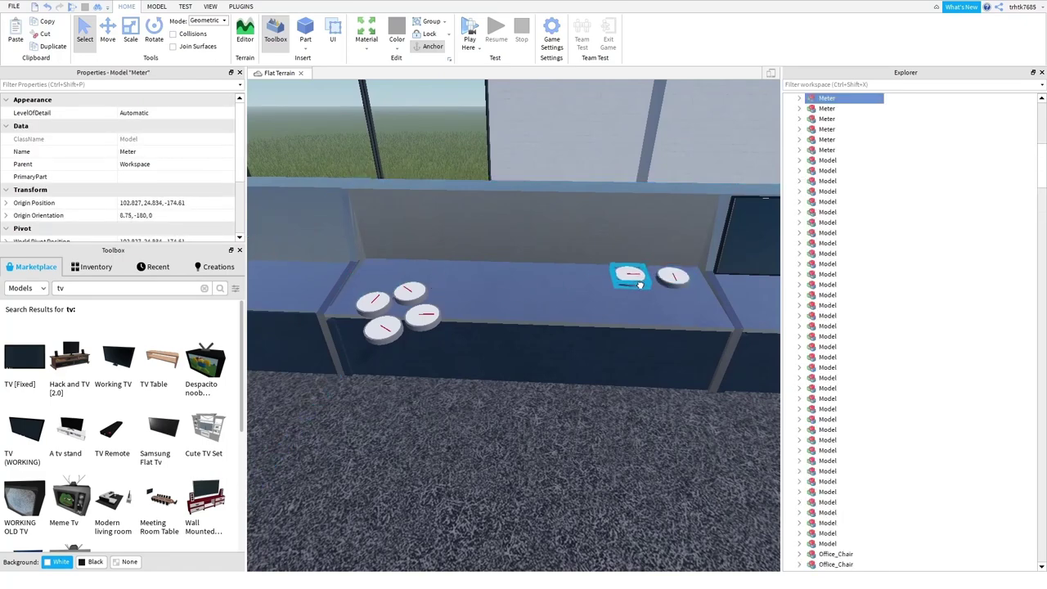
{"action": "left_click_drag", "start_coordinate": [643, 287], "coordinate": [644, 285]}
{"action": "right_click_drag", "start_coordinate": [644, 286], "coordinate": [644, 285]}
{"action": "left_click_drag", "start_coordinate": [644, 286], "coordinate": [595, 444]}
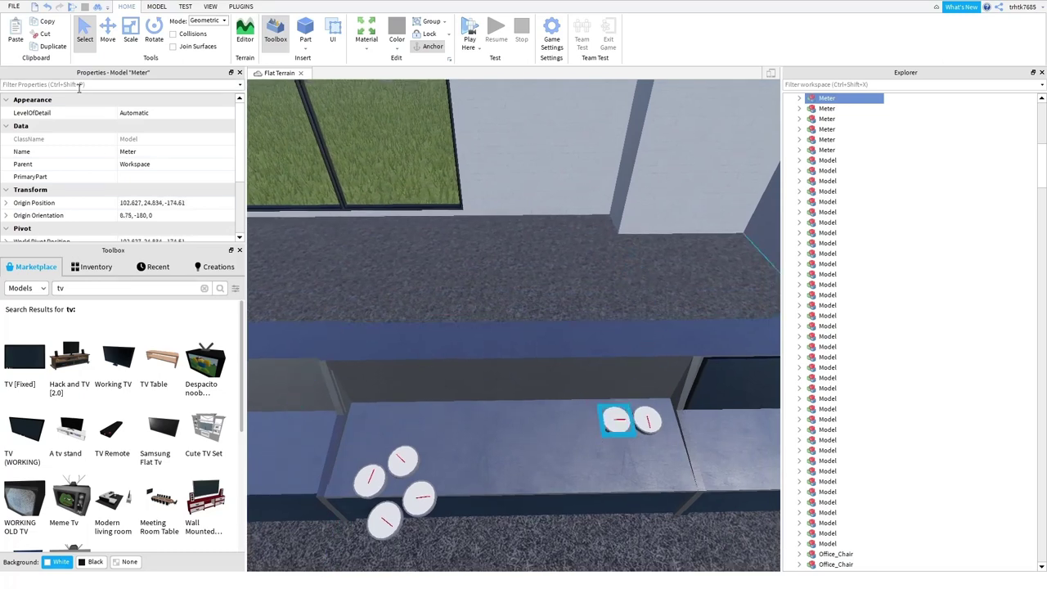
{"action": "left_click", "coordinate": [114, 45]}
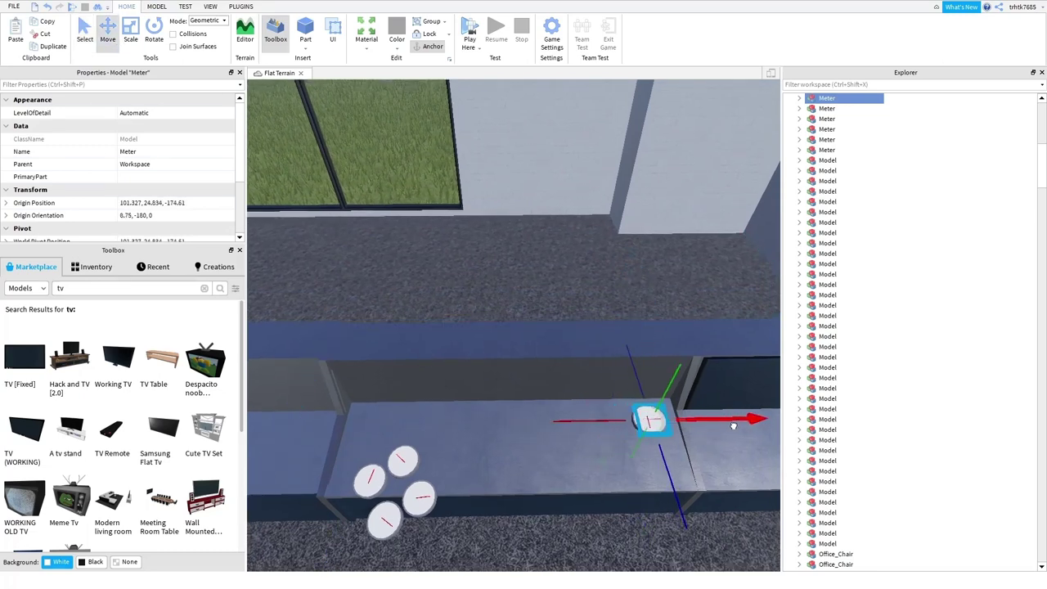
{"action": "left_click_drag", "start_coordinate": [695, 428], "coordinate": [696, 427]}
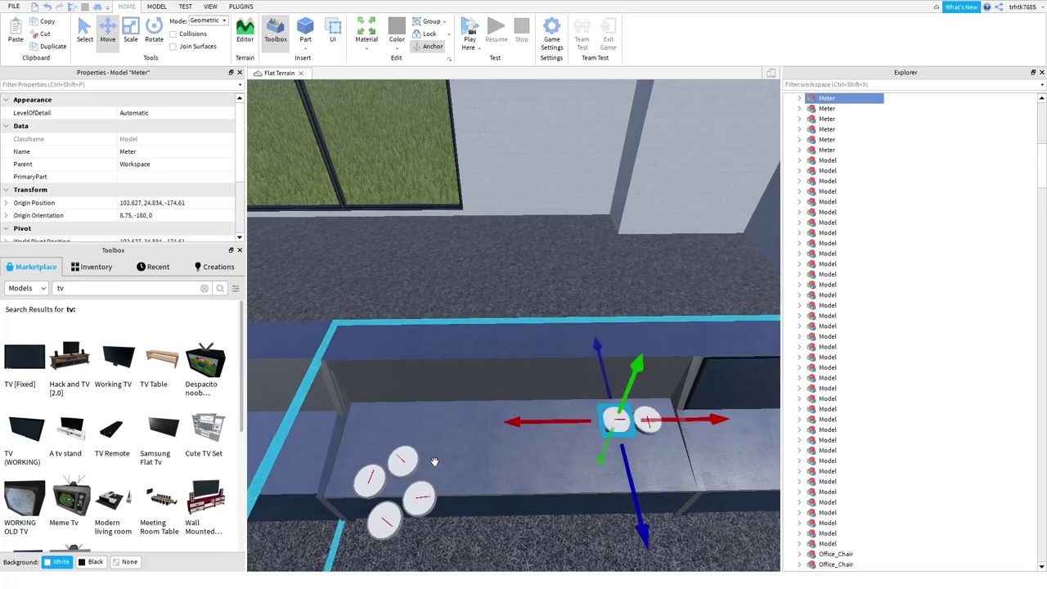
- Arrange the other four meters beside them in two rows of three and turn the last one by 180 degrees
{"action": "left_click_drag", "start_coordinate": [413, 462], "coordinate": [656, 471]}
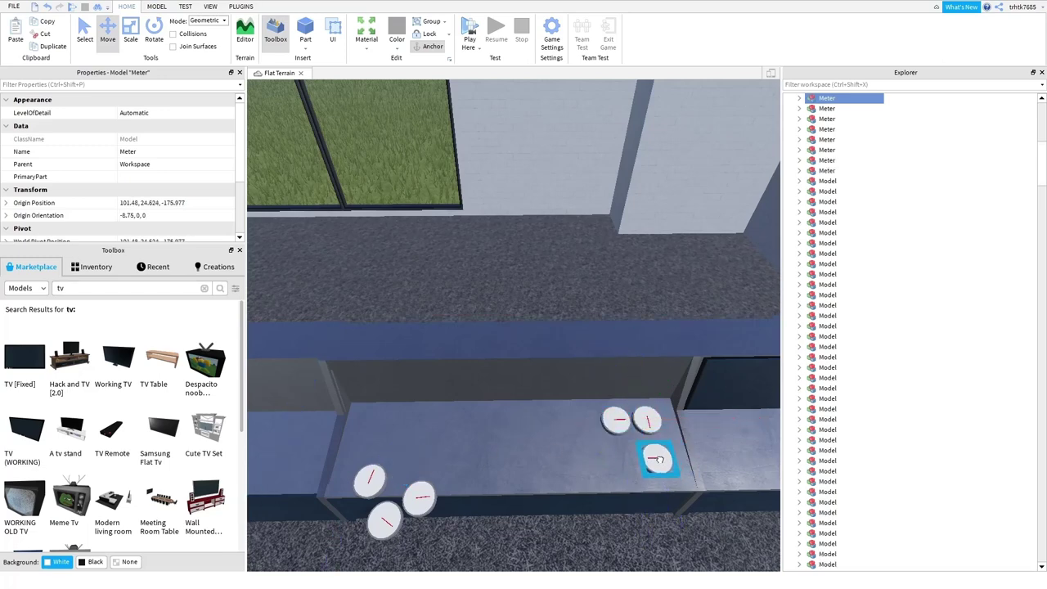
{"action": "left_click_drag", "start_coordinate": [423, 499], "coordinate": [634, 462]}
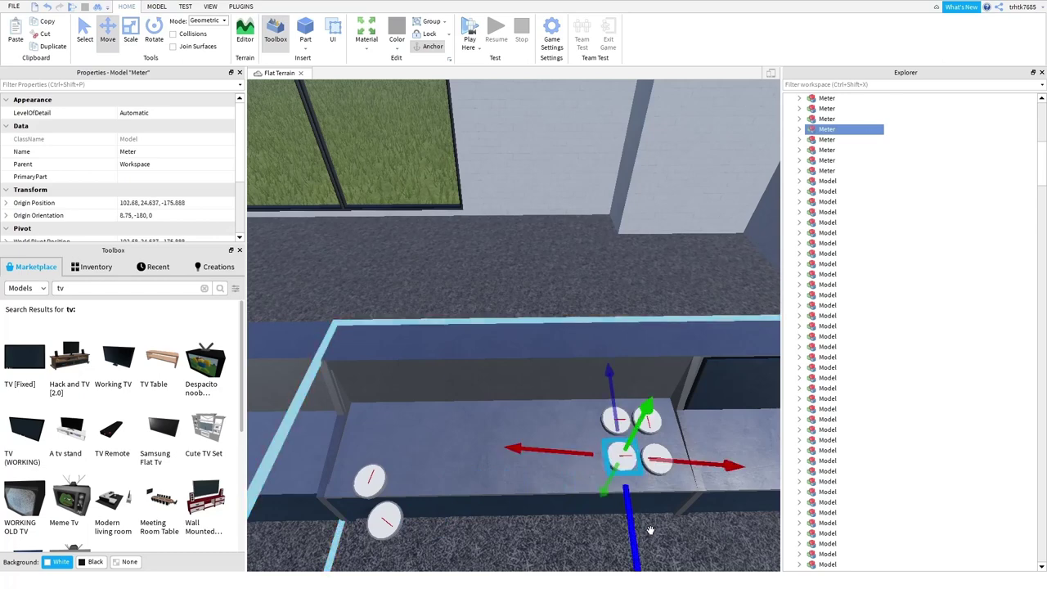
{"action": "left_click_drag", "start_coordinate": [636, 517], "coordinate": [637, 521]}
{"action": "left_click_drag", "start_coordinate": [375, 486], "coordinate": [512, 487]}
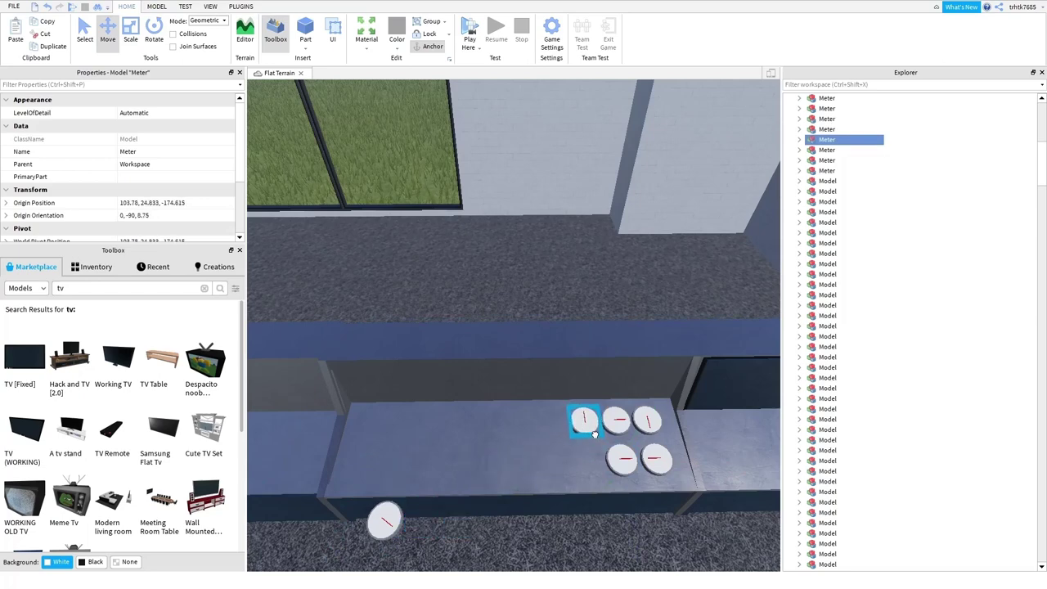
{"action": "left_click_drag", "start_coordinate": [595, 434], "coordinate": [595, 434]}
{"action": "left_click_drag", "start_coordinate": [386, 523], "coordinate": [605, 464]}
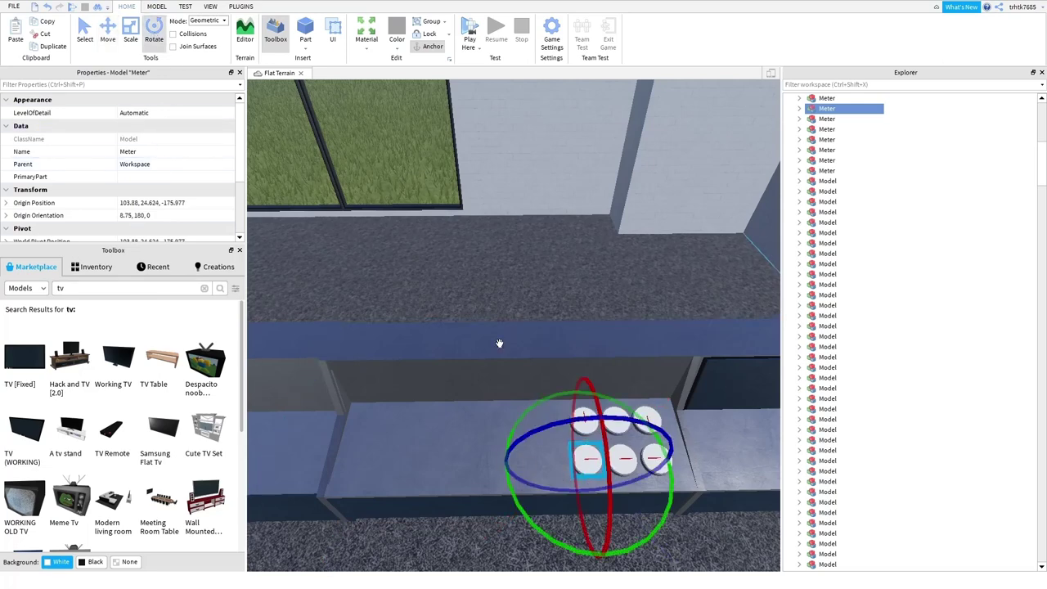
{"action": "left_click_drag", "start_coordinate": [480, 463], "coordinate": [481, 465]}
- Move the white keyboard from the spare block onto the console desk in front of the TV and lower it by 0.2 studs
{"action": "right_click_drag", "start_coordinate": [517, 538], "coordinate": [552, 517]}
{"action": "scroll", "coordinate": [517, 538], "scroll_direction": "up", "scroll_amount": 10}
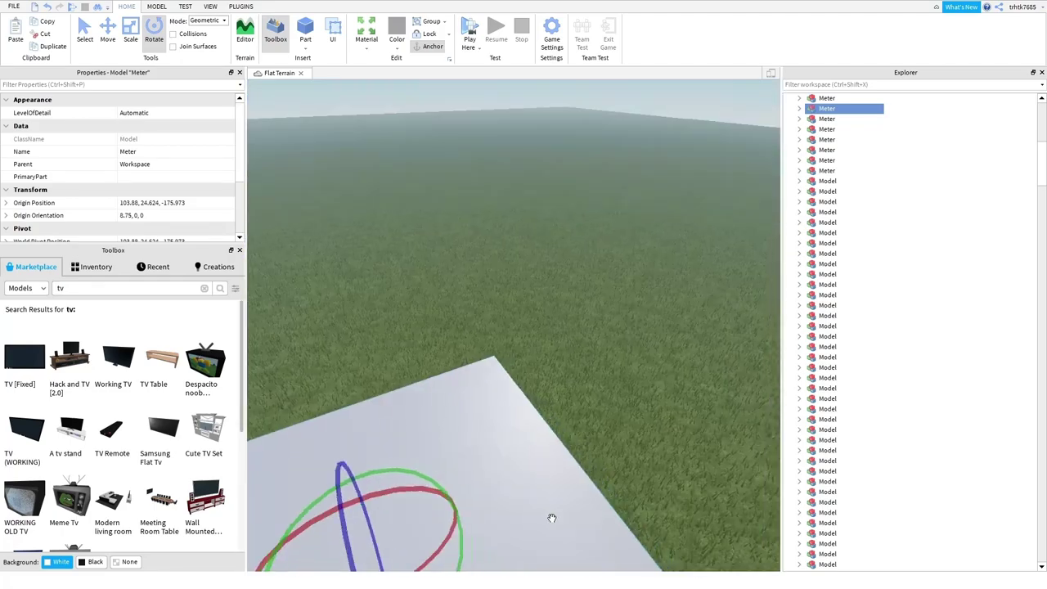
{"action": "left_click", "coordinate": [572, 390]}
{"action": "right_click_drag", "start_coordinate": [572, 389], "coordinate": [572, 390]}
{"action": "left_click", "coordinate": [85, 35]}
{"action": "scroll", "coordinate": [329, 270], "scroll_direction": "up", "scroll_amount": 10}
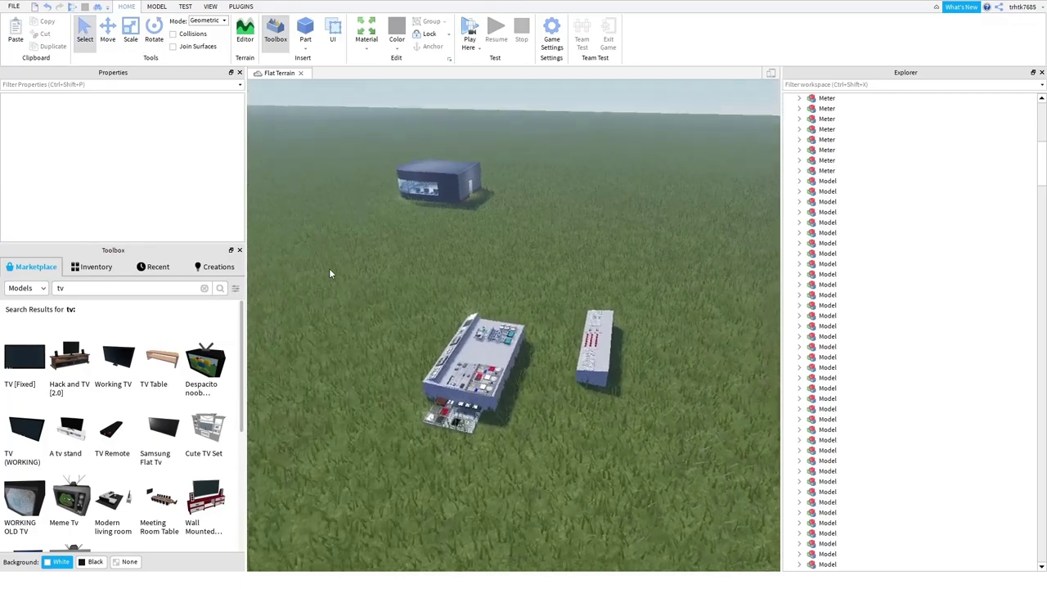
{"action": "scroll", "coordinate": [330, 270], "scroll_direction": "down", "scroll_amount": 5}
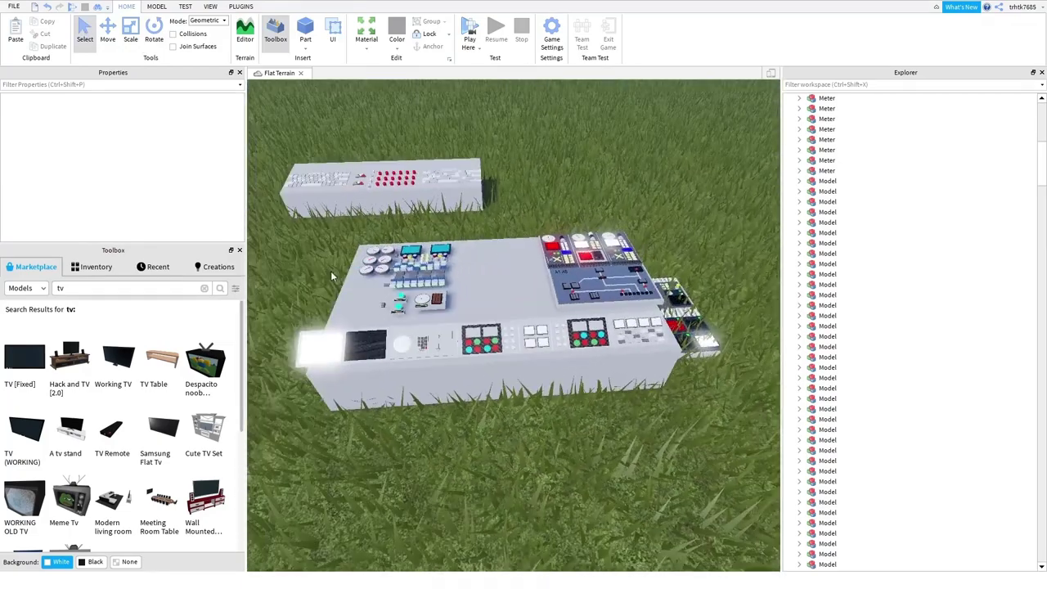
{"action": "right_click_drag", "start_coordinate": [435, 326], "coordinate": [437, 330]}
{"action": "scroll", "coordinate": [435, 326], "scroll_direction": "up", "scroll_amount": 5}
{"action": "key", "text": "a"}
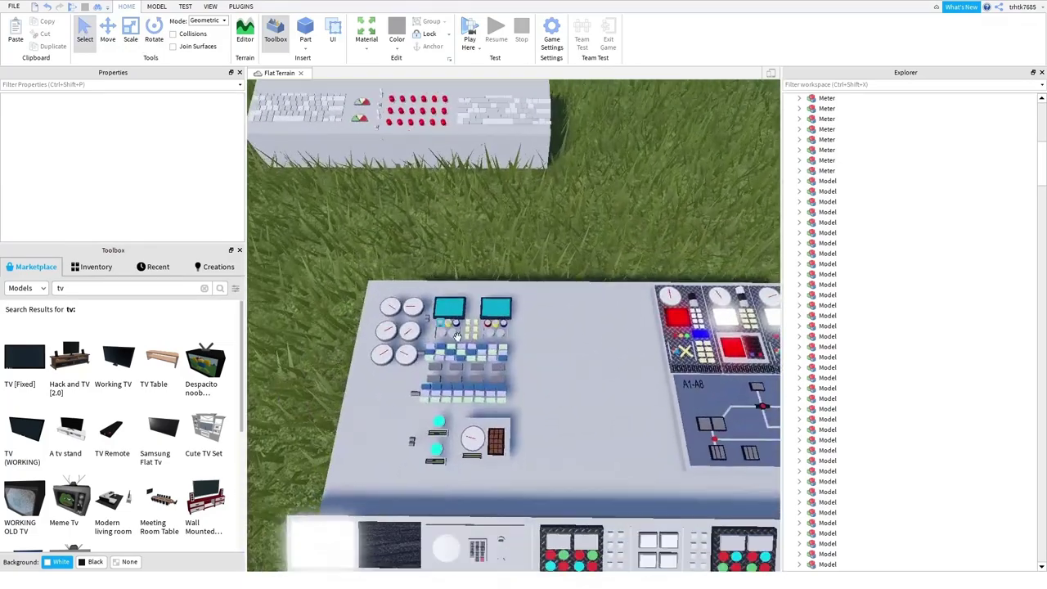
{"action": "key", "text": "d"}
{"action": "key", "text": "a"}
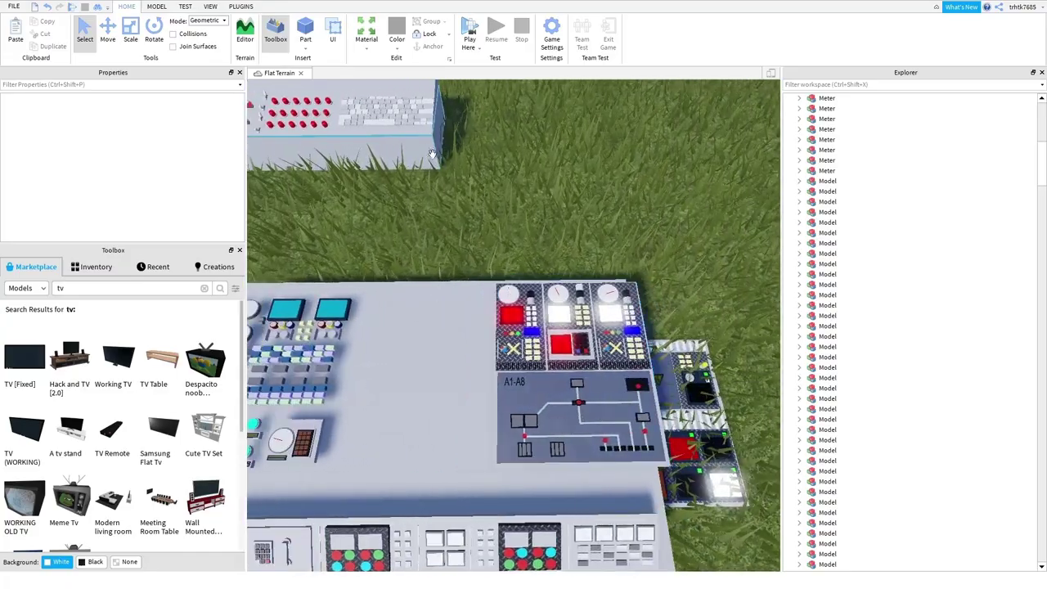
{"action": "left_click_drag", "start_coordinate": [391, 124], "coordinate": [591, 403]}
{"action": "key", "text": "w"}
{"action": "key", "text": "r"}
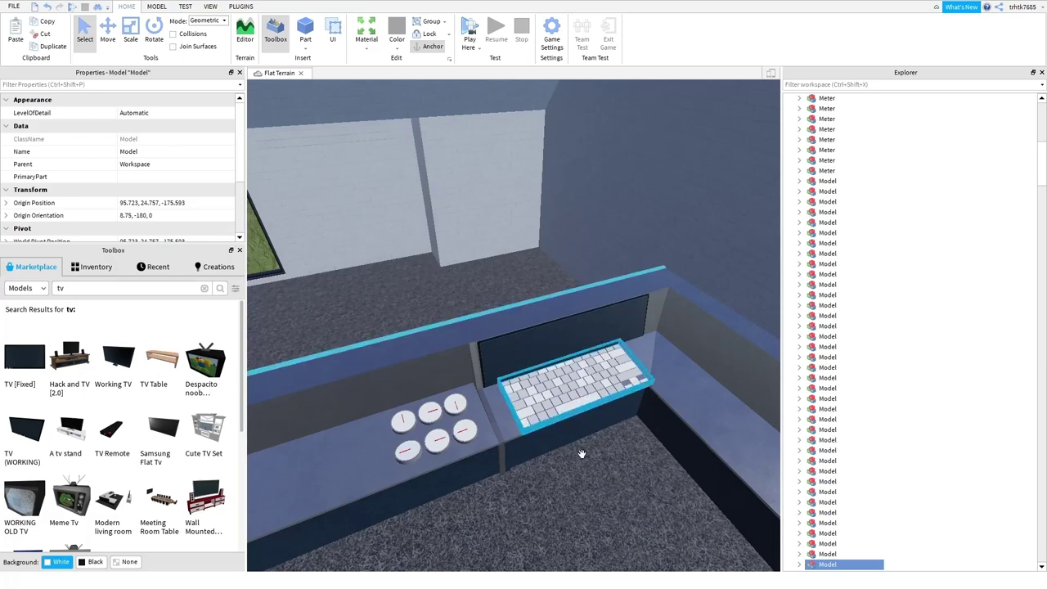
{"action": "right_click_drag", "start_coordinate": [581, 453], "coordinate": [211, 123]}
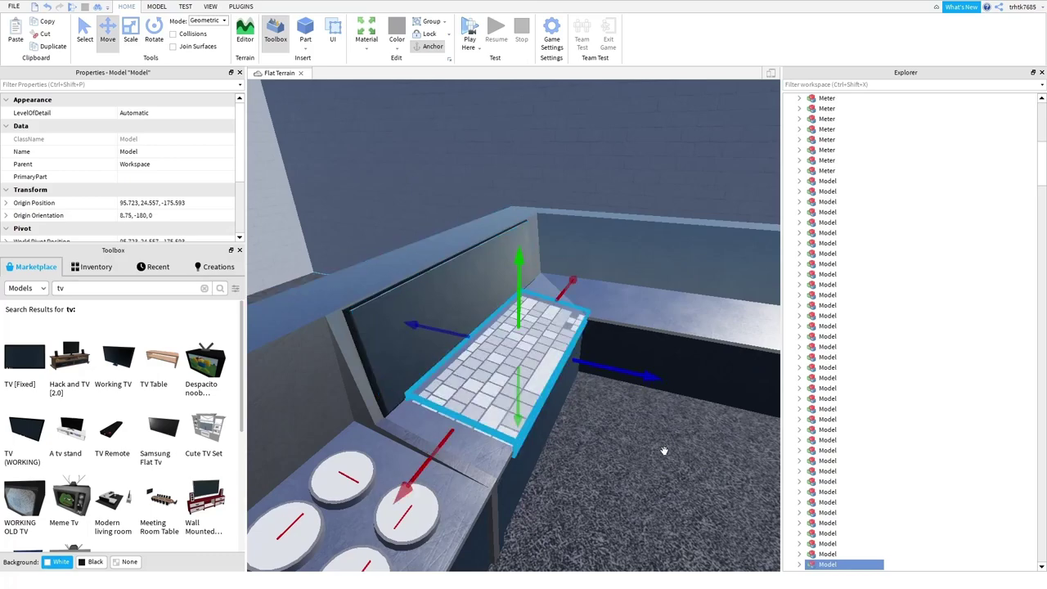
{"action": "right_click_drag", "start_coordinate": [664, 451], "coordinate": [593, 458]}
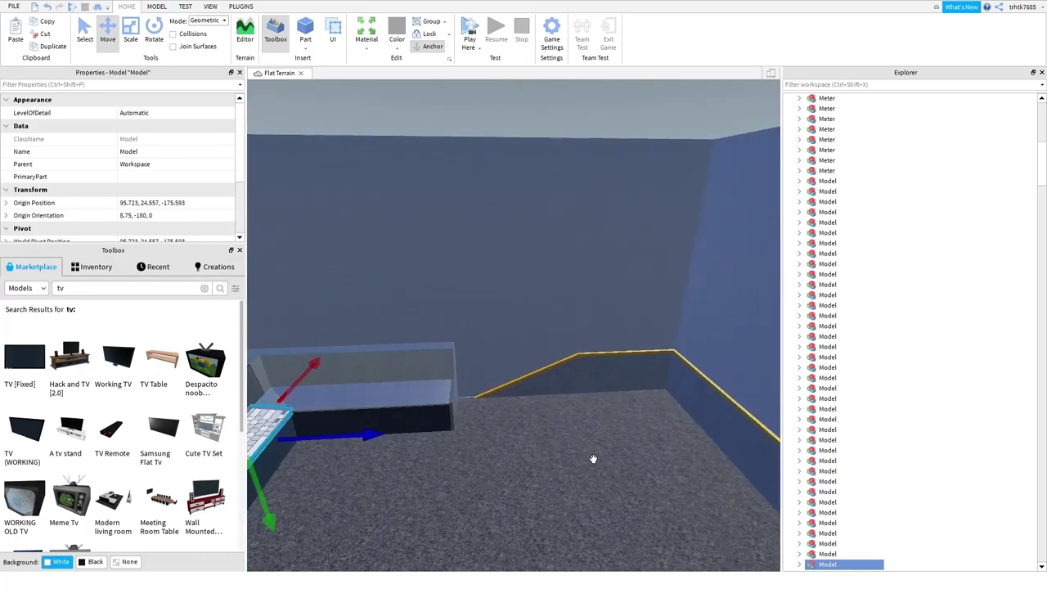
- Delete the white plate surrounding the remaining keyboard, gauges and red buttons on the spare block outside
{"action": "scroll", "coordinate": [598, 420], "scroll_direction": "down", "scroll_amount": 5}
{"action": "left_click", "coordinate": [642, 398]}
{"action": "scroll", "coordinate": [642, 398], "scroll_direction": "up", "scroll_amount": 8}
{"action": "right_click_drag", "start_coordinate": [642, 398], "coordinate": [631, 398]}
{"action": "scroll", "coordinate": [633, 402], "scroll_direction": "down", "scroll_amount": 2}
{"action": "scroll", "coordinate": [631, 398], "scroll_direction": "down", "scroll_amount": 8}
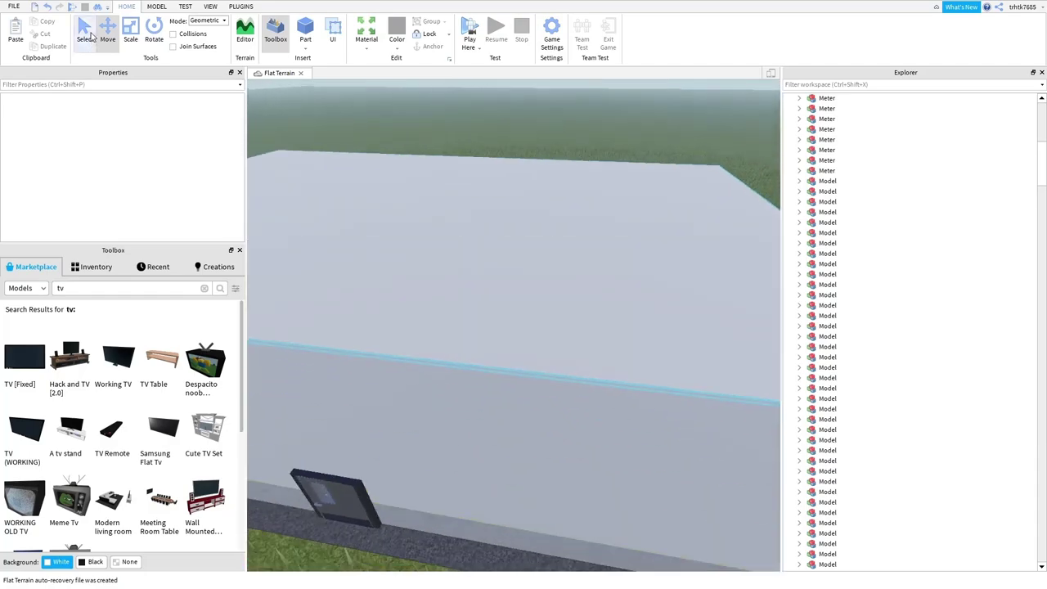
{"action": "left_click", "coordinate": [86, 34]}
{"action": "scroll", "coordinate": [439, 196], "scroll_direction": "down", "scroll_amount": 10}
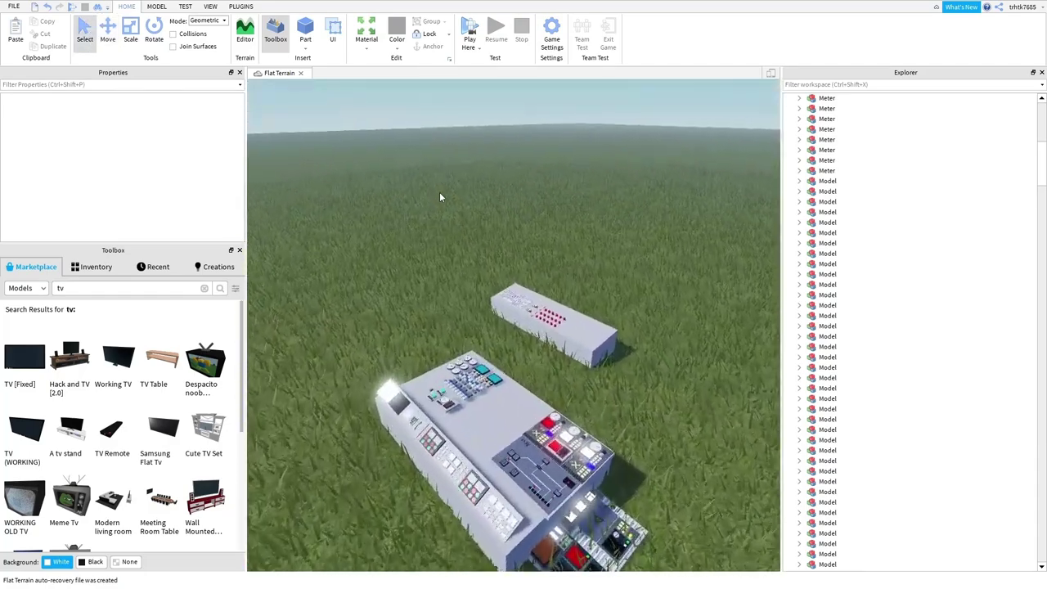
{"action": "scroll", "coordinate": [439, 196], "scroll_direction": "up", "scroll_amount": 10}
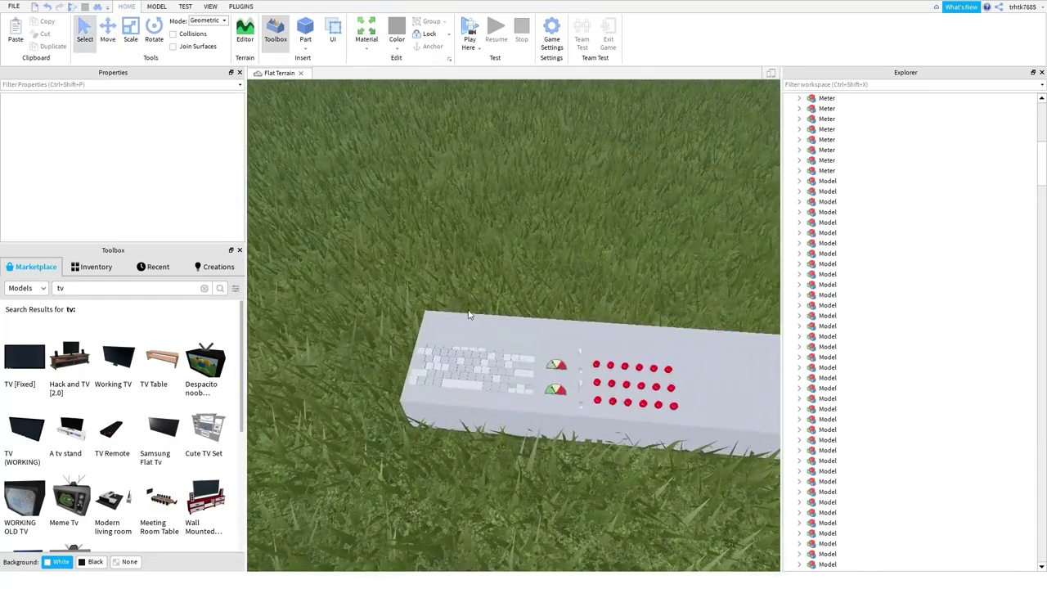
{"action": "left_click", "coordinate": [503, 325]}
{"action": "key", "text": "Delete"}
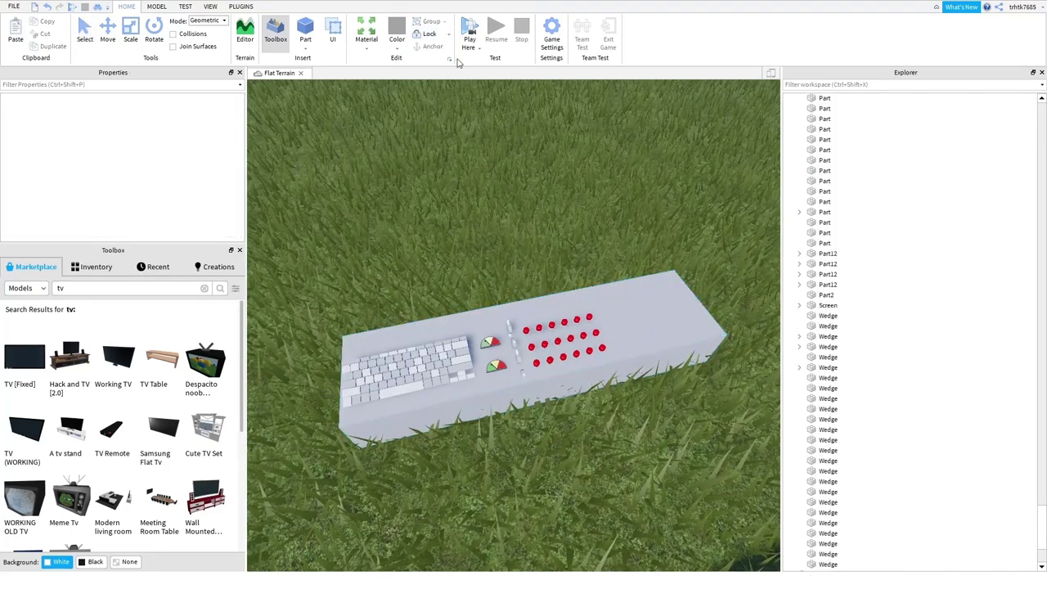
- Ungroup the panel section with the A1-A8 diagram and delete its backing plates and the A1-A8 label
{"action": "mouse_move", "coordinate": [629, 326]}
{"action": "right_mouse_down"}
{"action": "mouse_move", "coordinate": [612, 353]}
{"action": "mouse_move", "coordinate": [611, 330]}
{"action": "right_mouse_up"}
{"action": "key", "text": "d"}
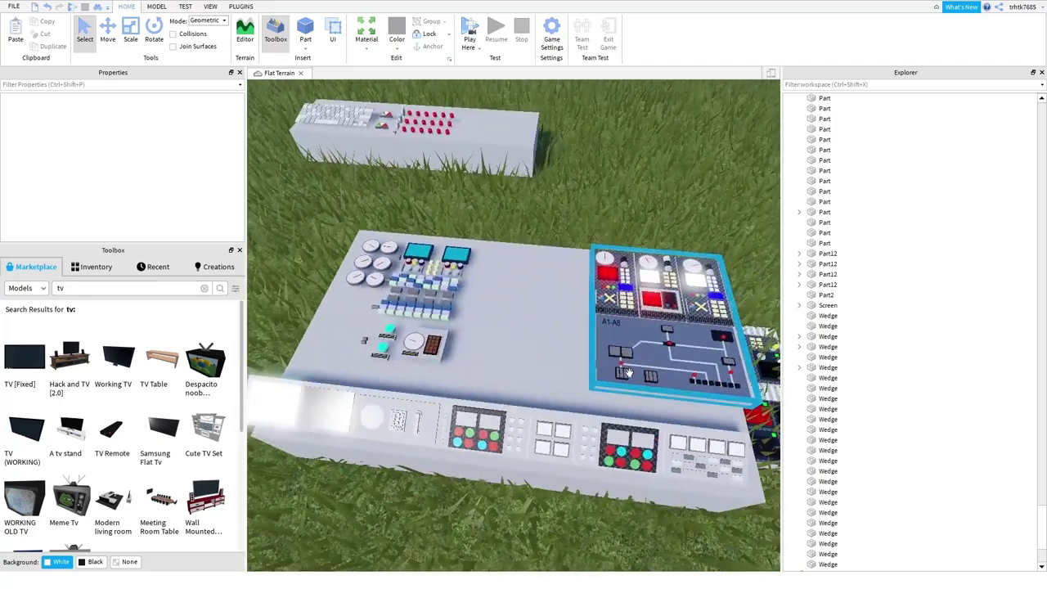
{"action": "left_click", "coordinate": [612, 330]}
{"action": "key", "text": "ctrl+u"}
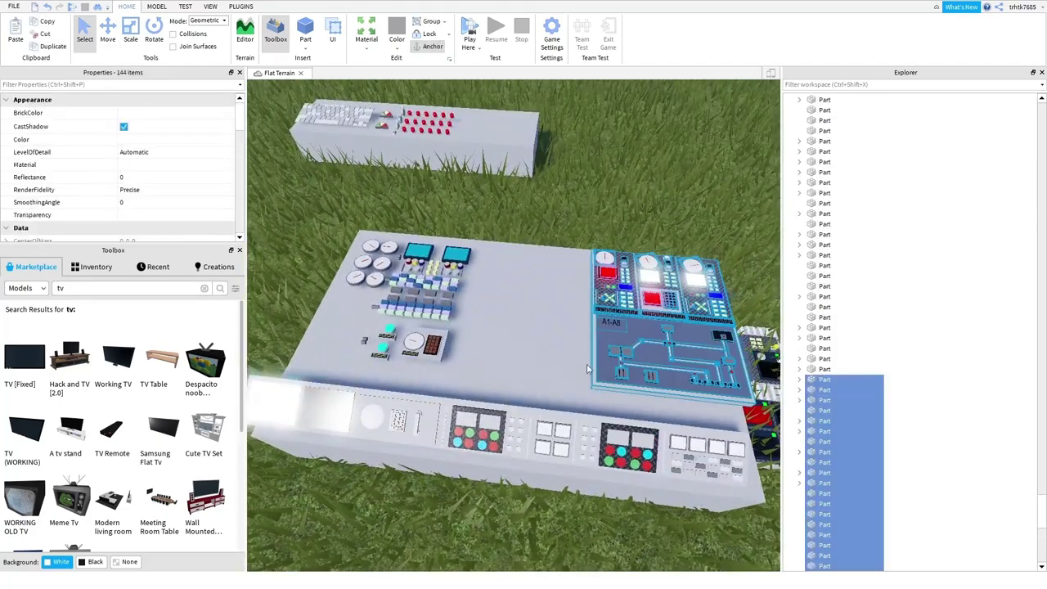
{"action": "left_click", "coordinate": [558, 347]}
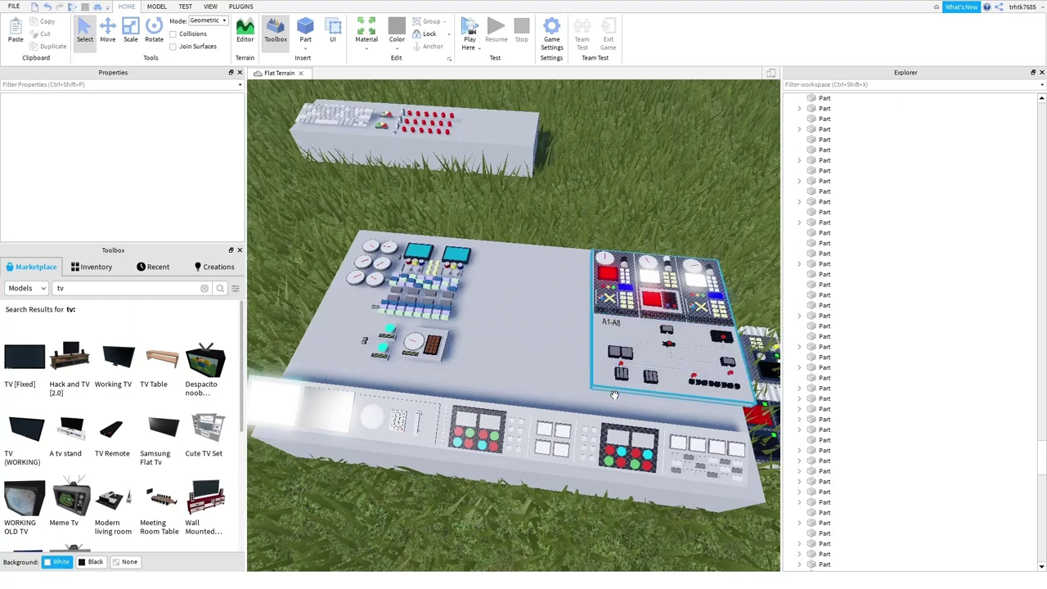
{"action": "left_click", "coordinate": [597, 376]}
{"action": "key", "text": "Delete"}
{"action": "scroll", "coordinate": [590, 327], "scroll_direction": "down", "scroll_amount": 8}
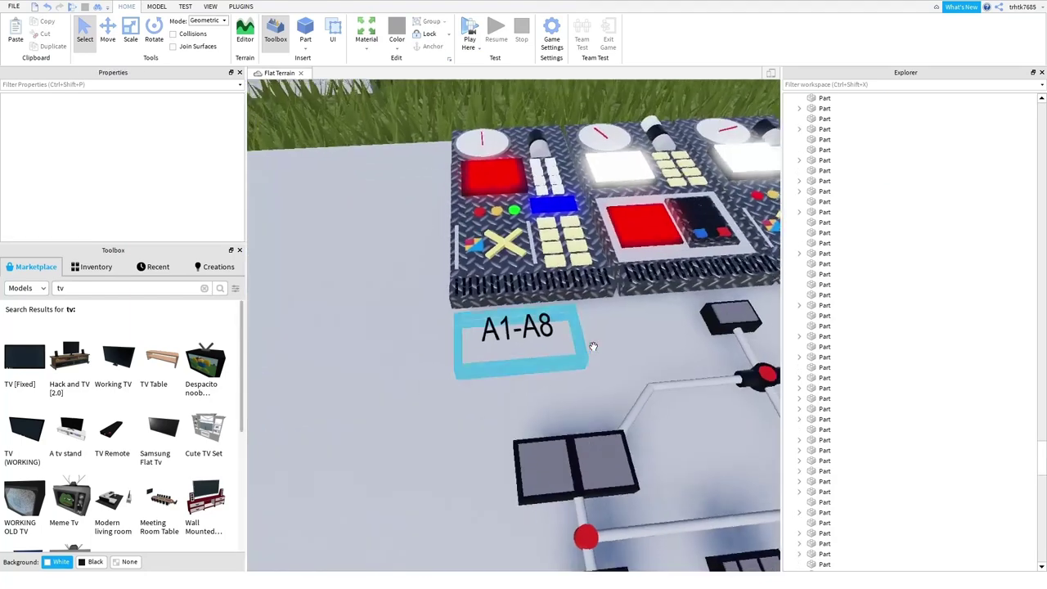
{"action": "left_click", "coordinate": [577, 338]}
{"action": "key", "text": "Delete"}
- Delete the black ribbed strips and patterned metal plates behind the first two instrument groups above the line diagram
{"action": "scroll", "coordinate": [561, 324], "scroll_direction": "up", "scroll_amount": 10}
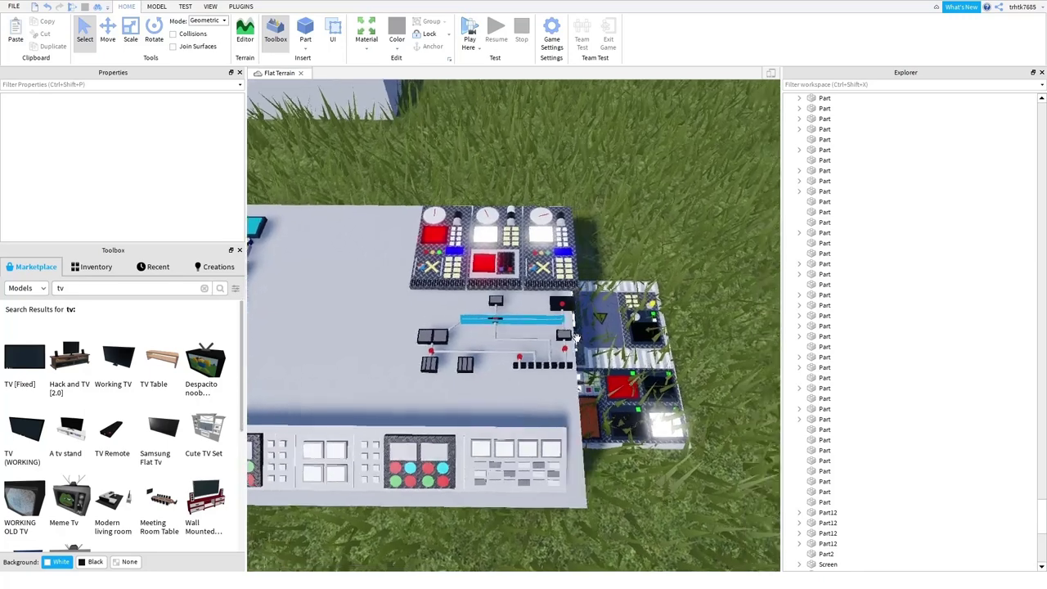
{"action": "key", "text": "d"}
{"action": "right_click_drag", "start_coordinate": [577, 338], "coordinate": [357, 272]}
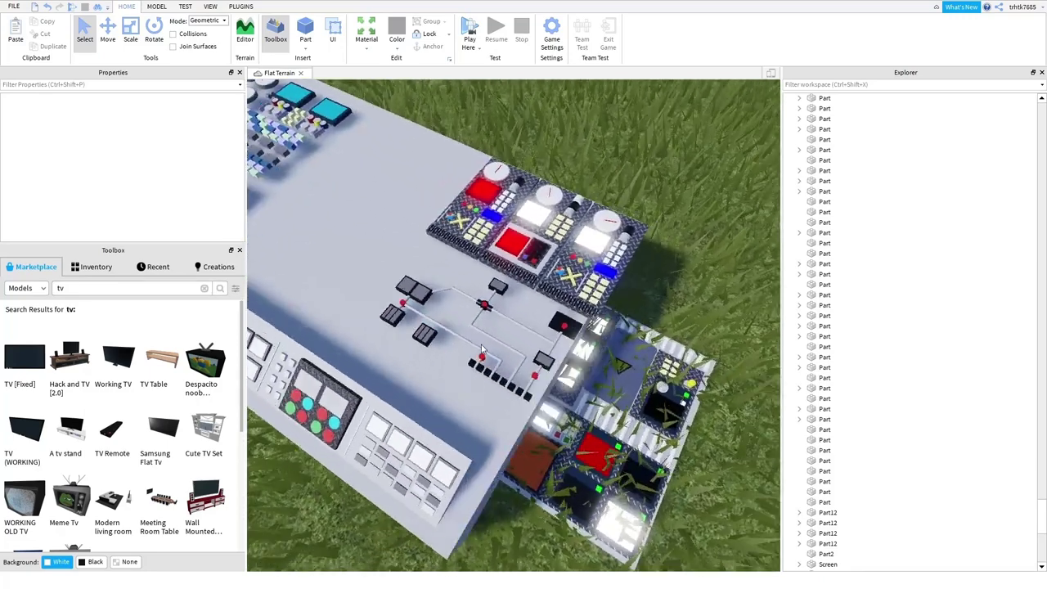
{"action": "left_click_drag", "start_coordinate": [332, 265], "coordinate": [459, 360]}
{"action": "left_click", "coordinate": [472, 279]}
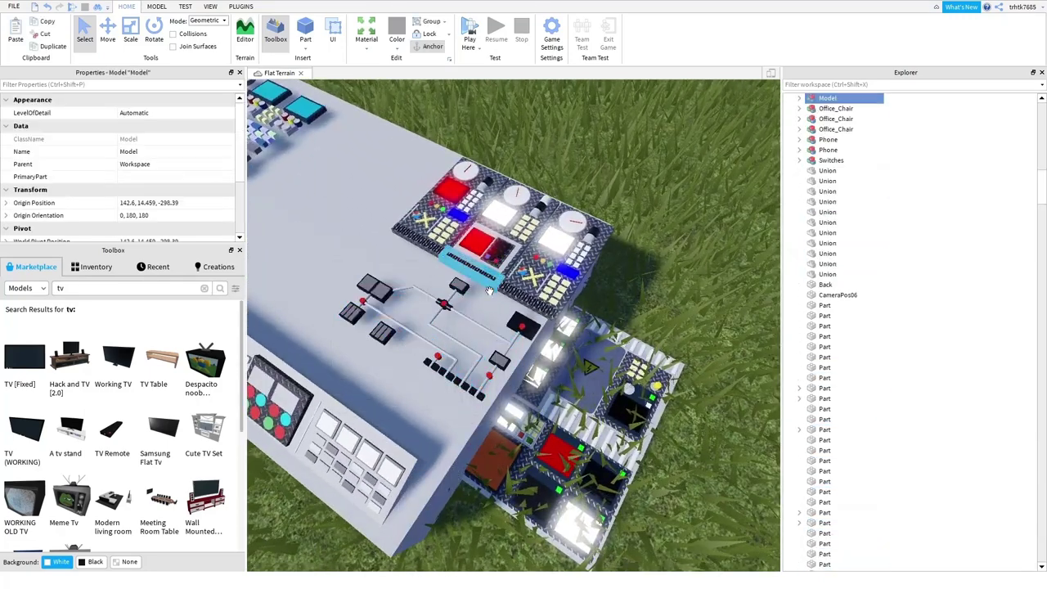
{"action": "key", "text": "Delete"}
{"action": "left_click", "coordinate": [469, 270]}
{"action": "key", "text": "Delete"}
{"action": "left_click", "coordinate": [449, 265]}
{"action": "key", "text": "Delete"}
{"action": "left_click", "coordinate": [449, 266]}
{"action": "key", "text": "Delete"}
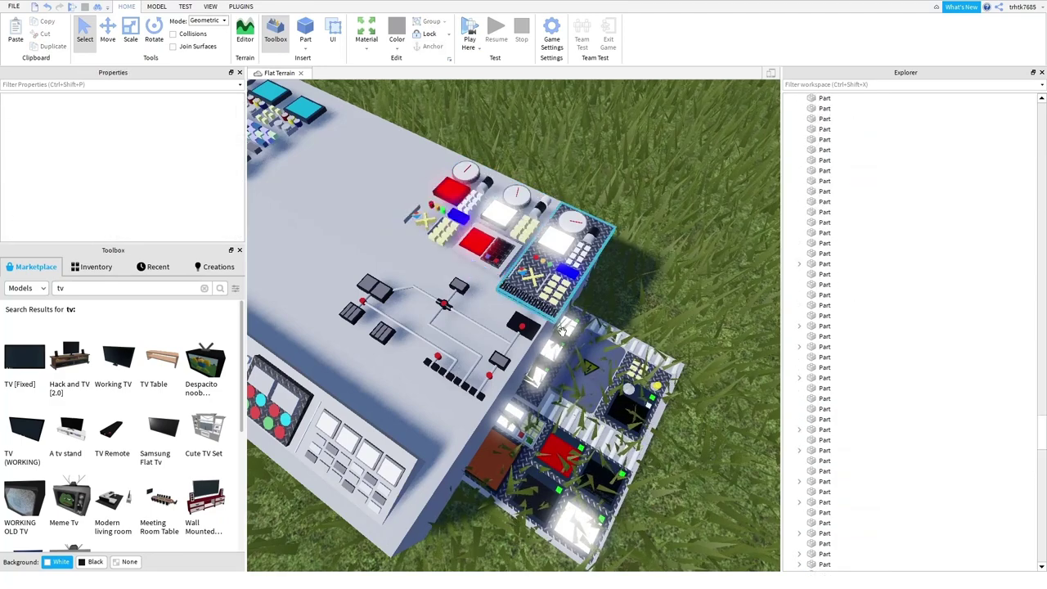
- Delete the ribbed strip and patterned metal plate behind the third instrument group at the board's edge
{"action": "left_click", "coordinate": [525, 299]}
{"action": "key", "text": "Delete"}
{"action": "left_click", "coordinate": [527, 296]}
{"action": "key", "text": "Delete"}
- Group all the parts of the line diagram on the board outside into one model
{"action": "right_click_drag", "start_coordinate": [442, 328], "coordinate": [480, 385]}
{"action": "left_click_drag", "start_coordinate": [321, 281], "coordinate": [541, 373]}
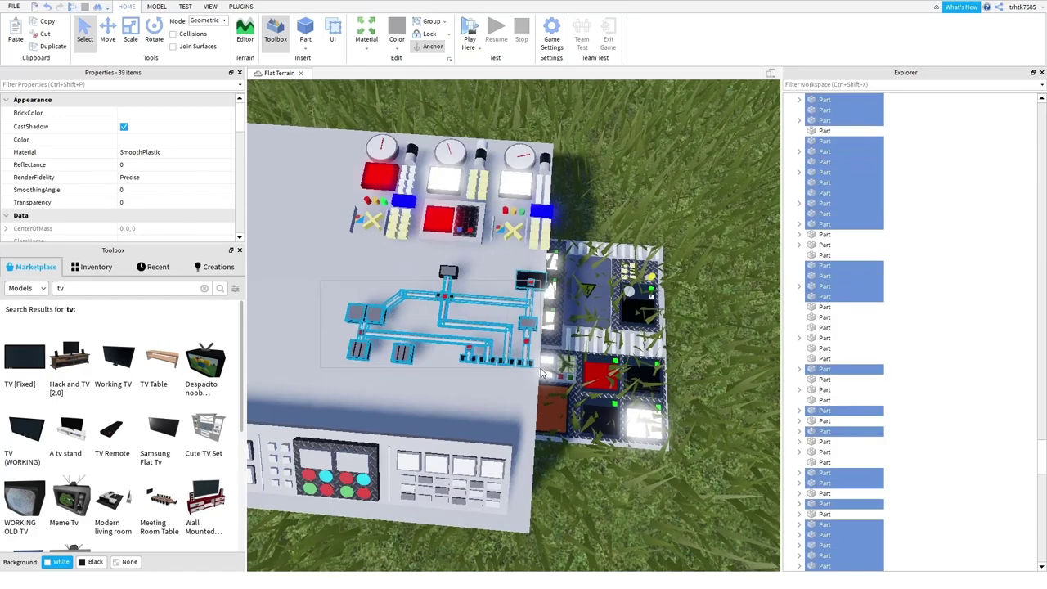
{"action": "left_click_drag", "start_coordinate": [314, 255], "coordinate": [515, 368]}
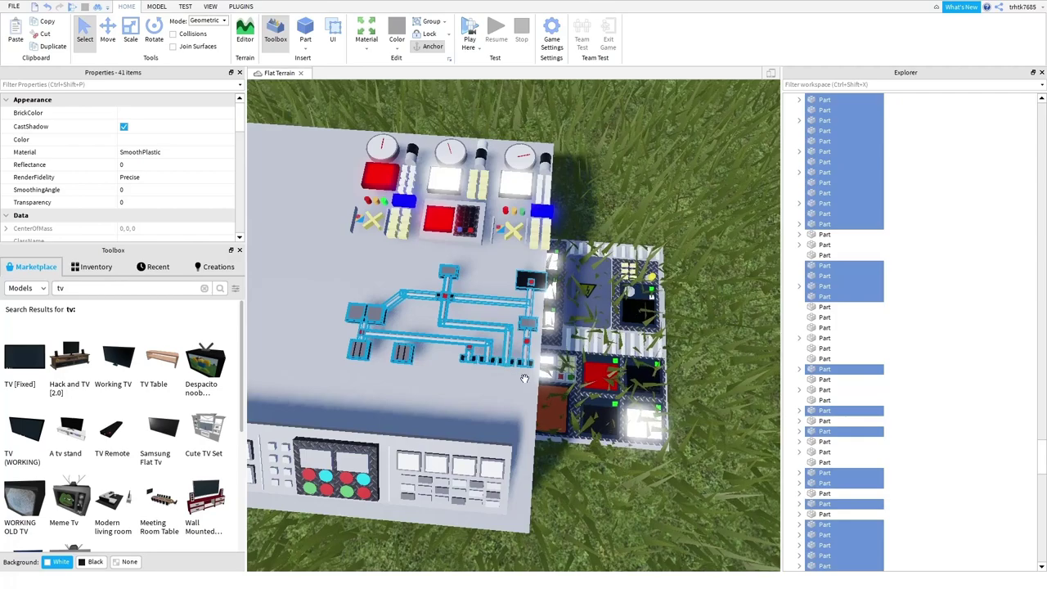
{"action": "key", "text": "ctrl+g"}
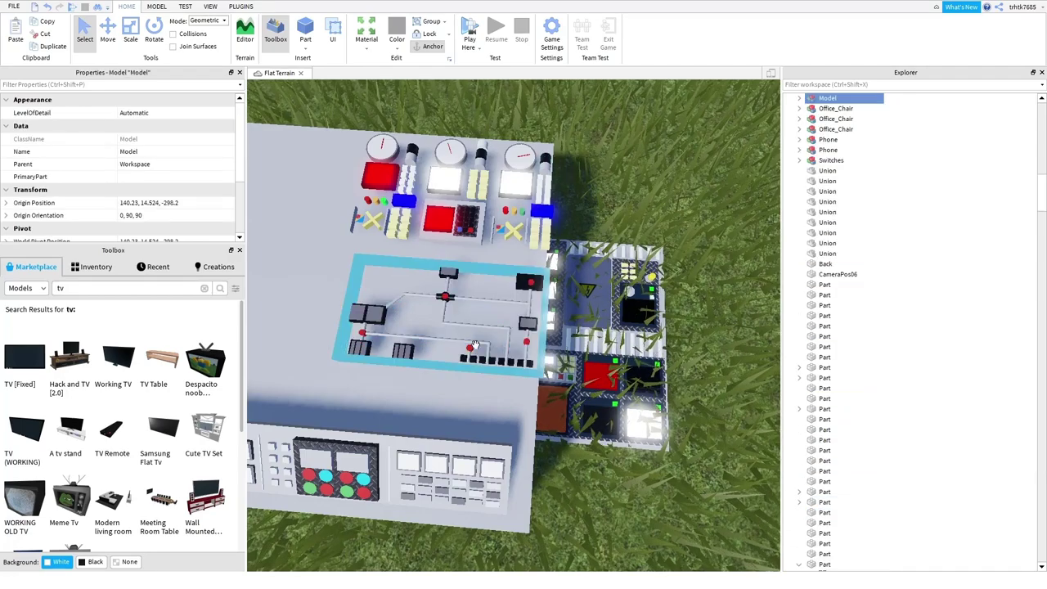
- Move the line diagram model into the control room and rotate it to lie flat on the corner console's desk
{"action": "left_click_drag", "start_coordinate": [376, 331], "coordinate": [468, 384]}
{"action": "key", "text": "r"}
{"action": "key", "text": "t"}
{"action": "key", "text": "r"}
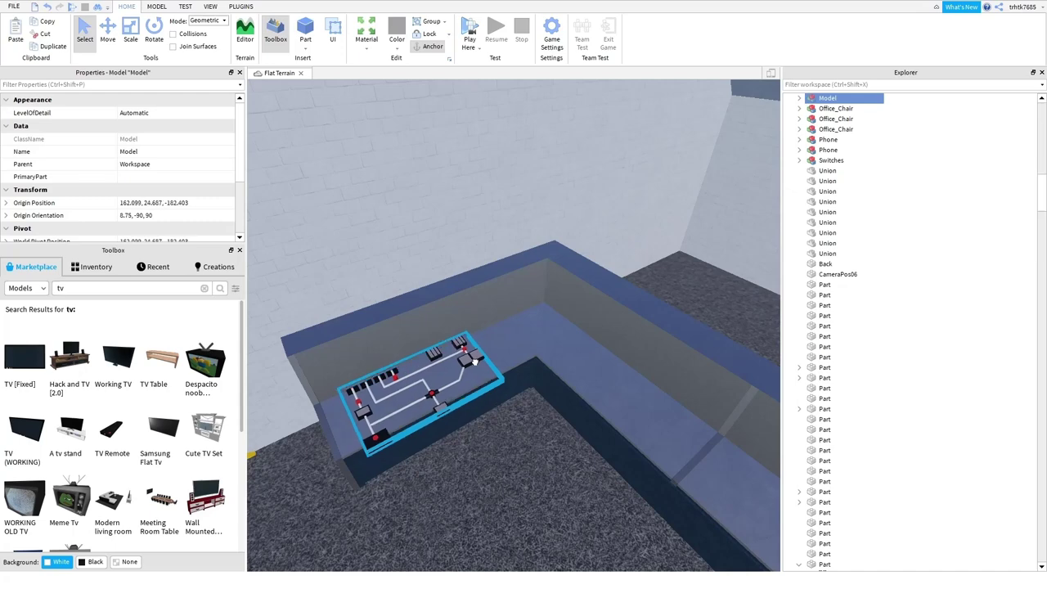
{"action": "left_click_drag", "start_coordinate": [474, 358], "coordinate": [472, 360]}
{"action": "right_click_drag", "start_coordinate": [472, 360], "coordinate": [495, 380]}
- Shift the line diagram 0.5 studs toward the console's upright back panel
{"action": "left_click", "coordinate": [108, 38]}
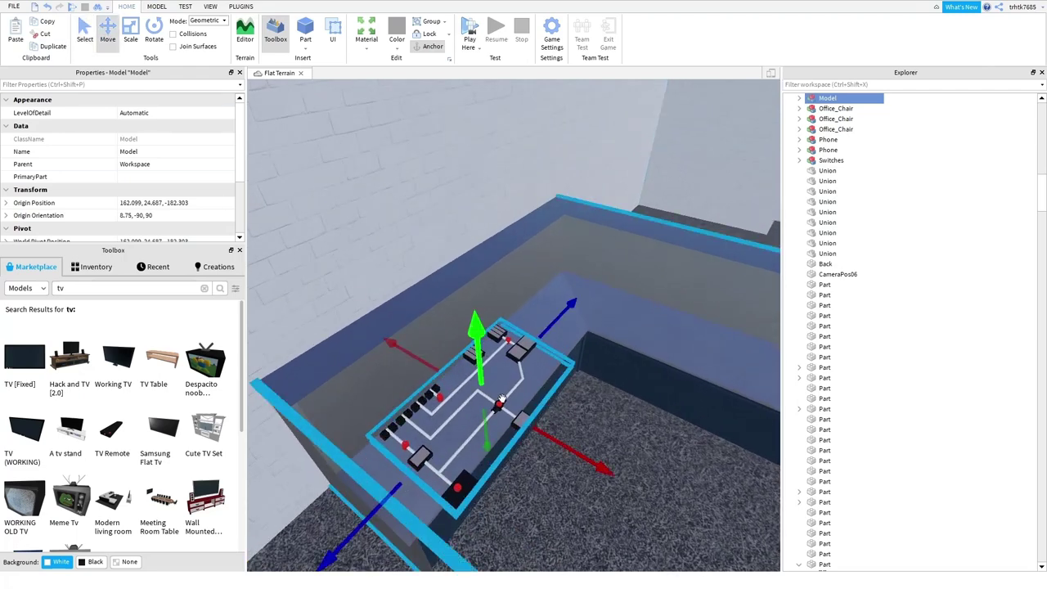
{"action": "left_click_drag", "start_coordinate": [561, 449], "coordinate": [539, 430]}
{"action": "right_click_drag", "start_coordinate": [539, 486], "coordinate": [531, 454]}
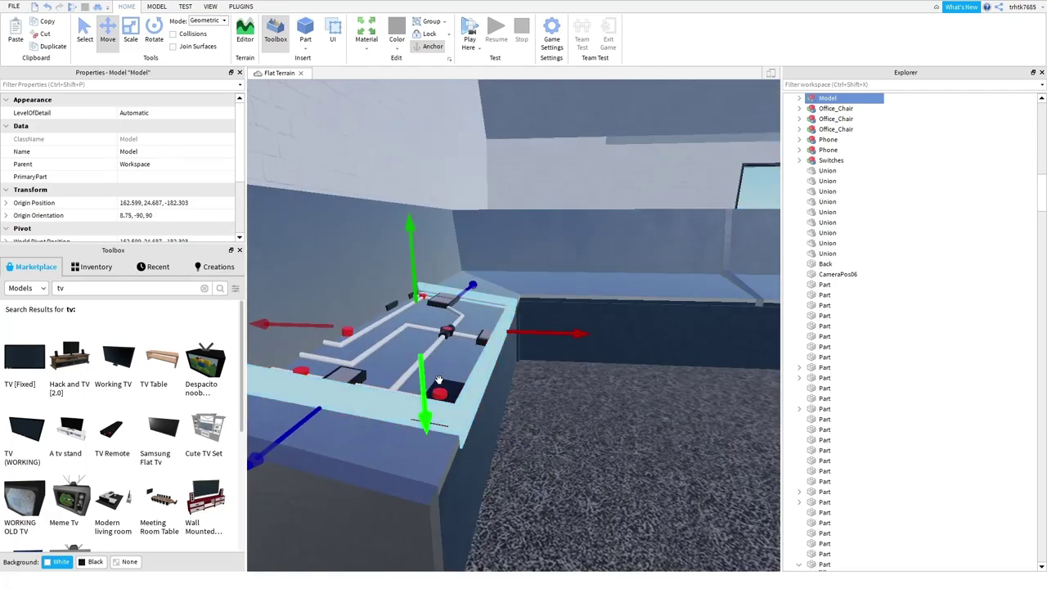
{"action": "left_click_drag", "start_coordinate": [425, 367], "coordinate": [424, 367]}
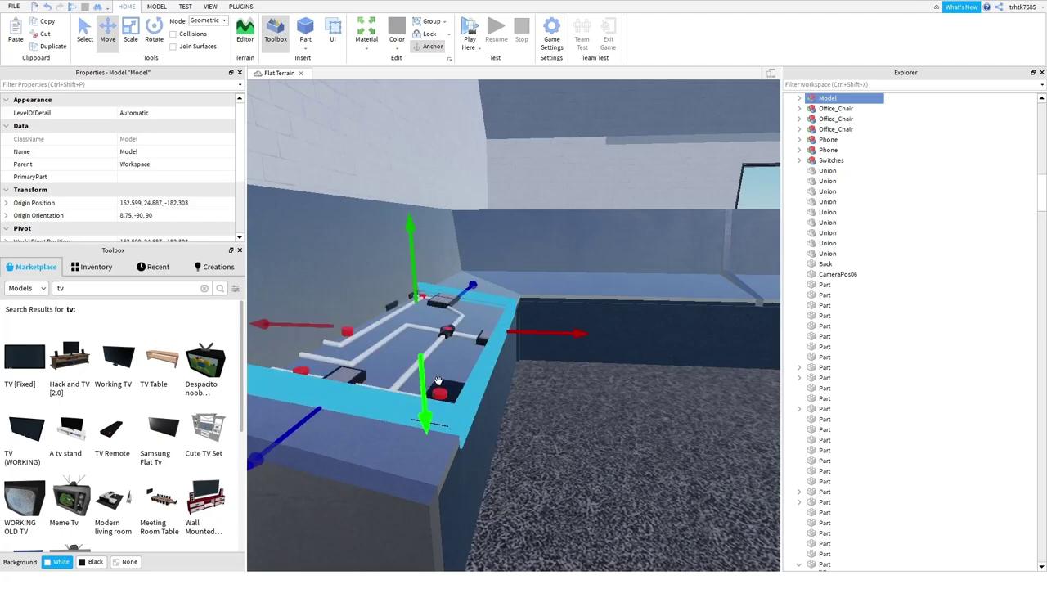
{"action": "key", "text": "a"}
{"action": "left_click", "coordinate": [422, 366]}
{"action": "key", "text": "d"}
{"action": "right_click_drag", "start_coordinate": [438, 381], "coordinate": [439, 381]}
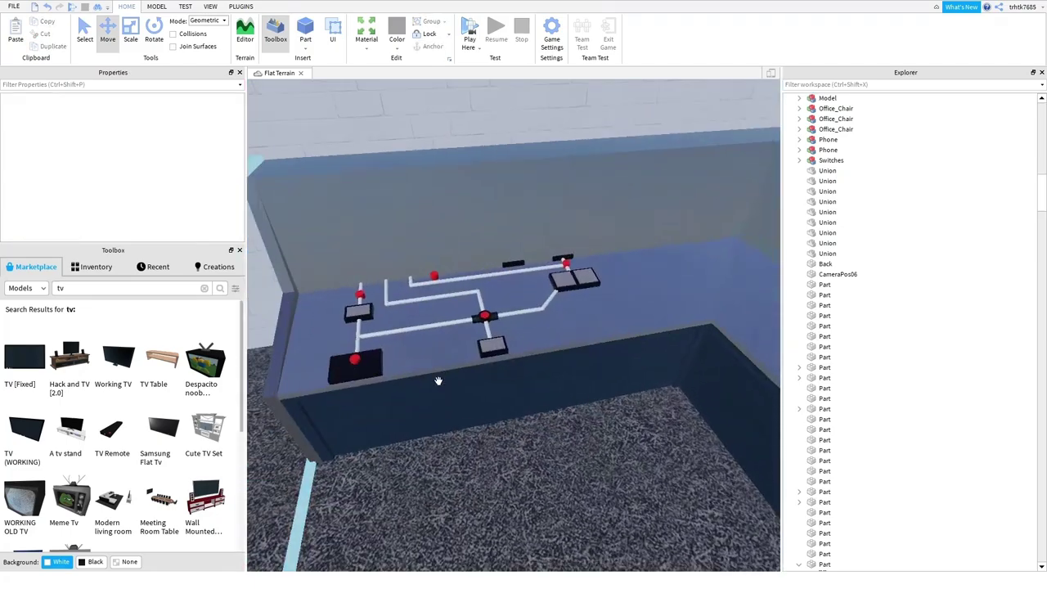
- Ungroup the line diagram on the console desk into its separate parts
{"action": "left_click", "coordinate": [500, 296]}
{"action": "key", "text": "ctrl+u"}
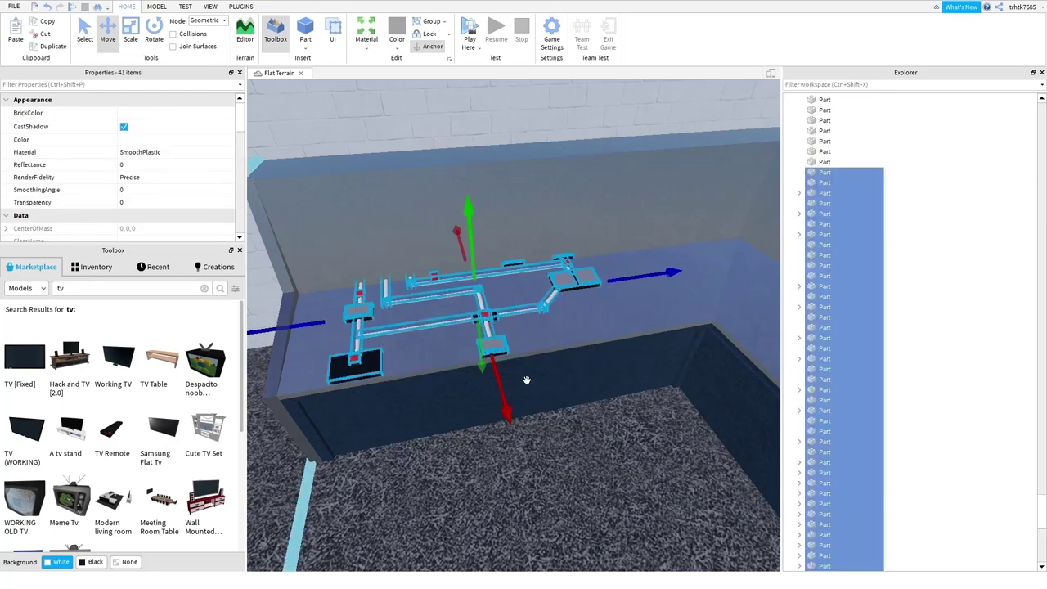
{"action": "key", "text": "a"}
{"action": "left_click", "coordinate": [422, 363]}
{"action": "key", "text": "d"}
{"action": "key", "text": "d"}
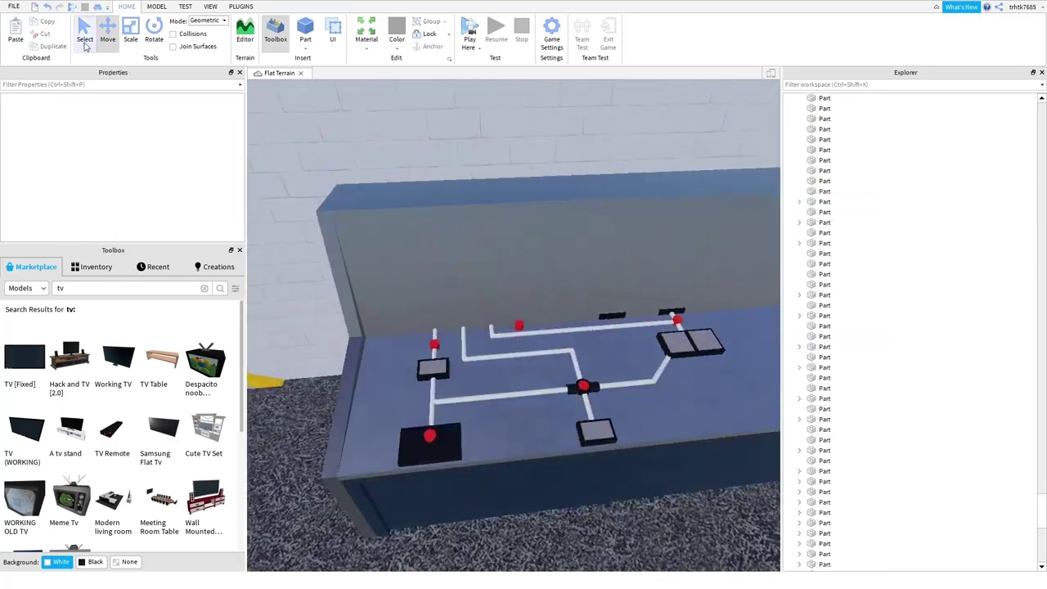
- Delete the two black blocks of the diagram that cut into the console's back panel
{"action": "left_click", "coordinate": [631, 333]}
{"action": "key", "text": "Delete"}
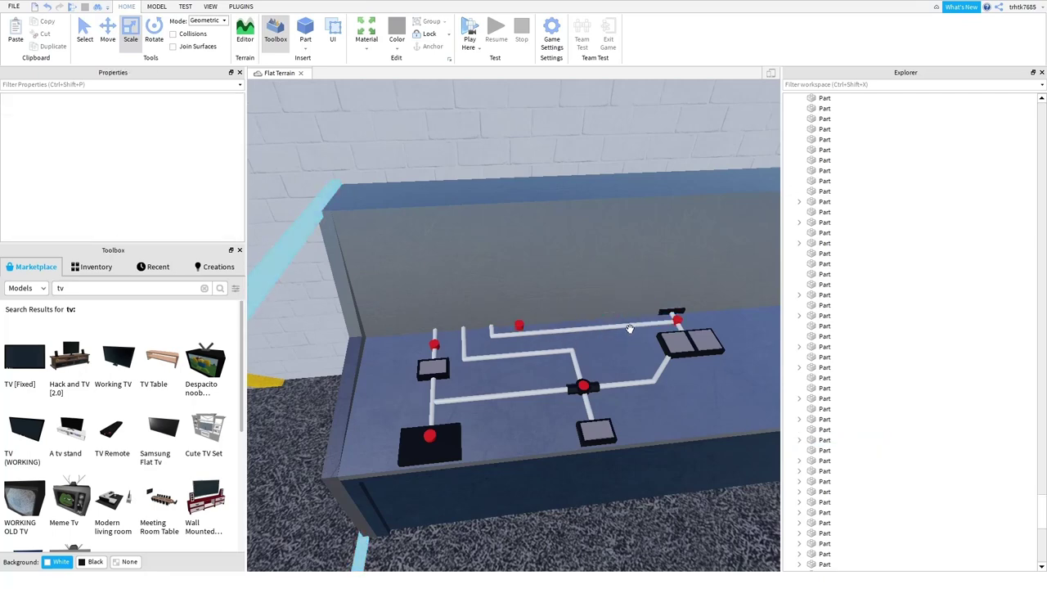
{"action": "key", "text": "Delete"}
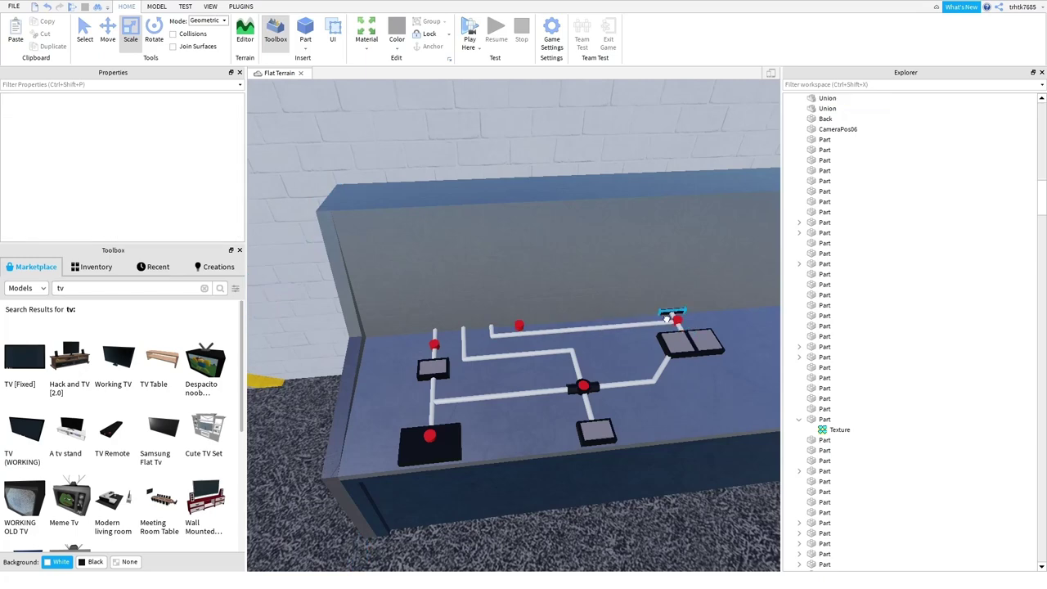
{"action": "key", "text": "ctrl+z"}
{"action": "left_click", "coordinate": [681, 325]}
{"action": "key", "text": "Delete"}
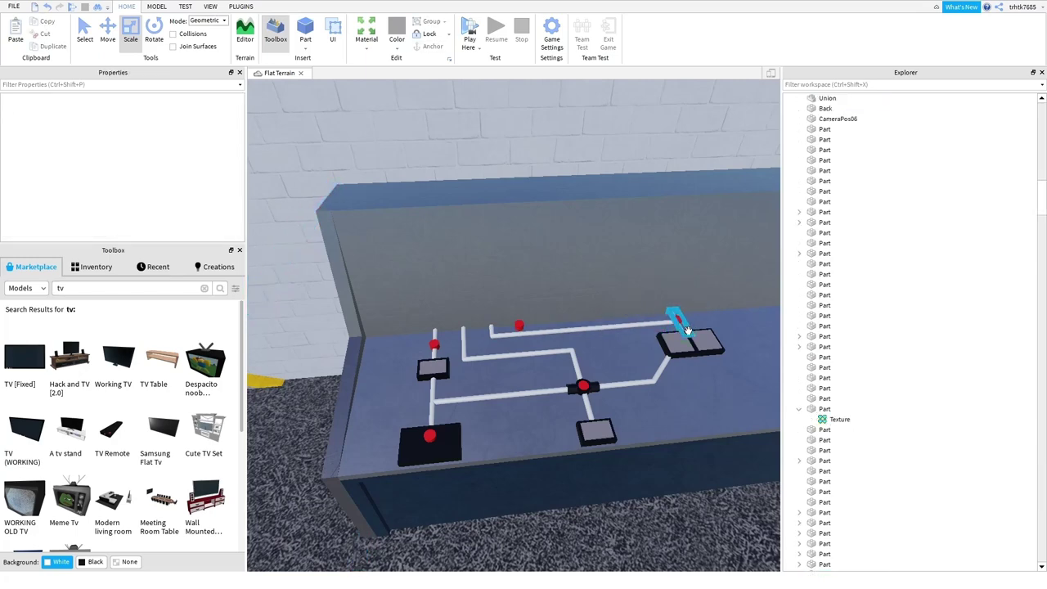
- Scale the short white line ends of the diagram that meet the console's back panel
{"action": "key", "text": "ctrl+z"}
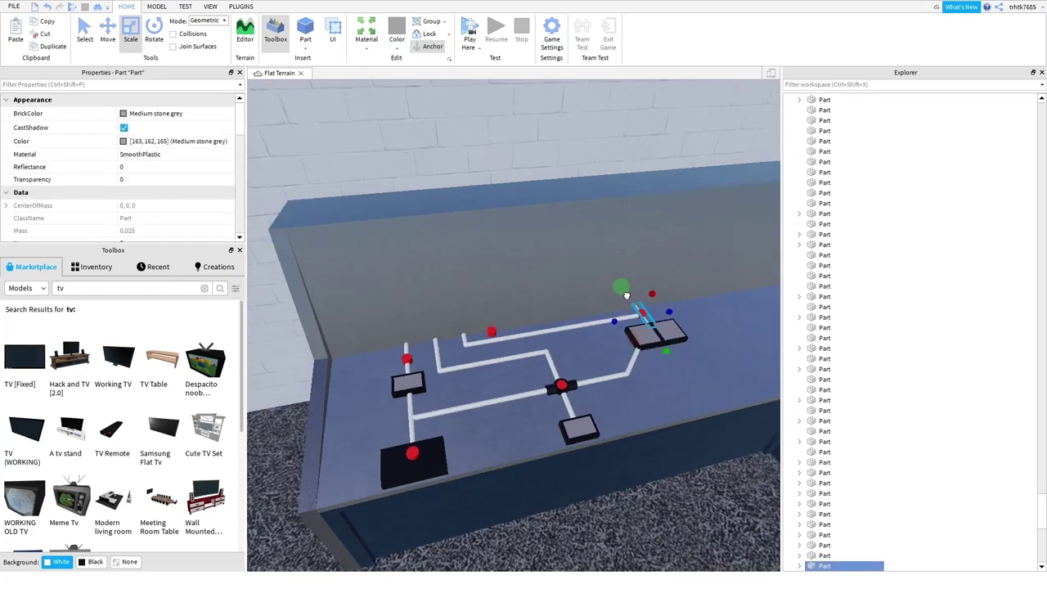
{"action": "key", "text": "ctrl+z"}
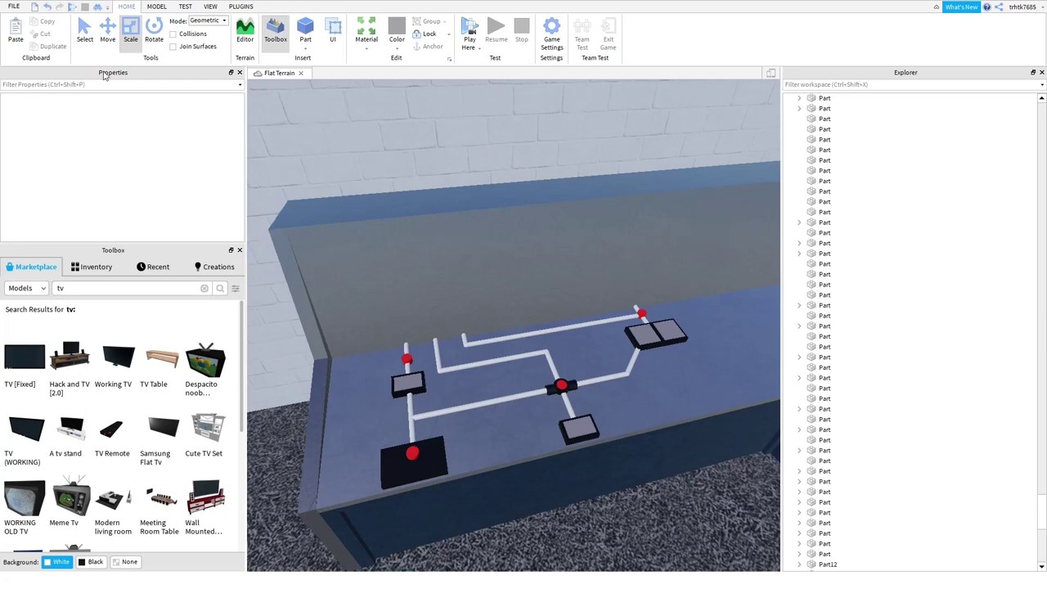
{"action": "left_click", "coordinate": [482, 341]}
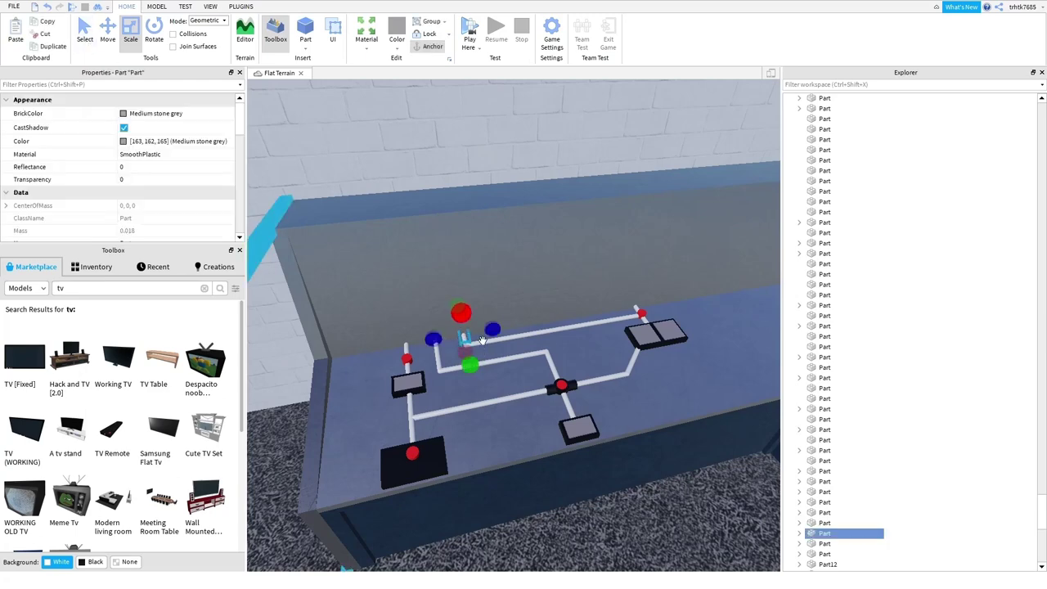
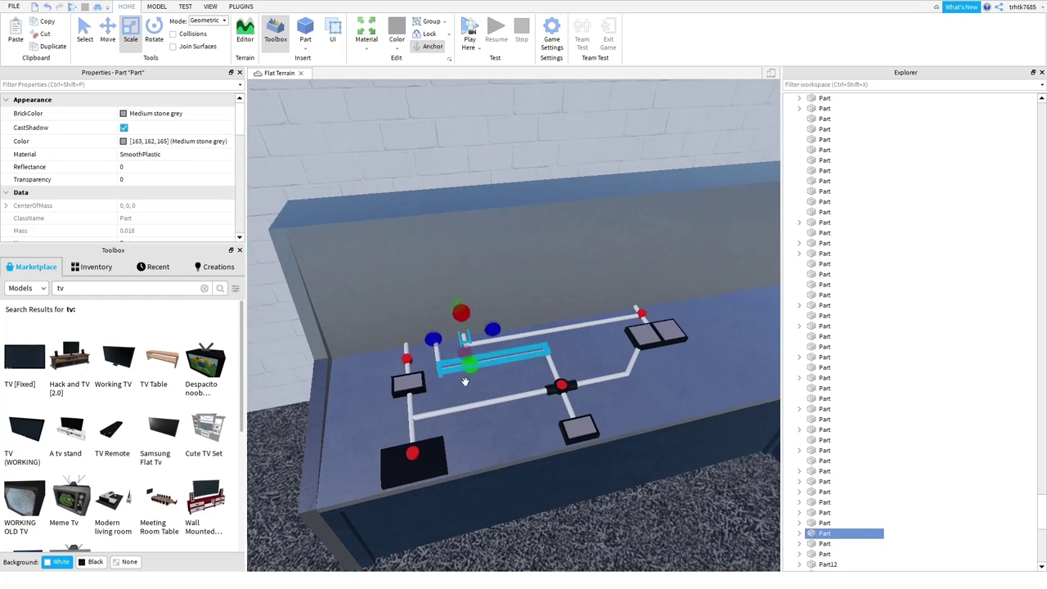
{"action": "left_click", "coordinate": [446, 360]}
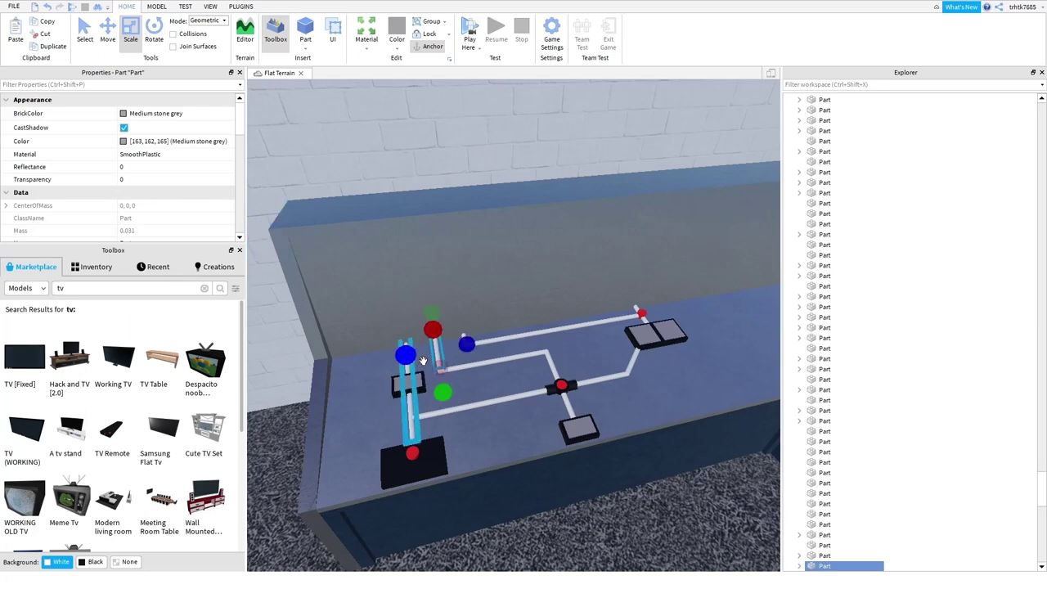
- Scale the long white line nearest the desk's end where it meets the back panel
{"action": "right_click_drag", "start_coordinate": [424, 361], "coordinate": [449, 451]}
{"action": "key", "text": "a"}
{"action": "left_click", "coordinate": [449, 451]}
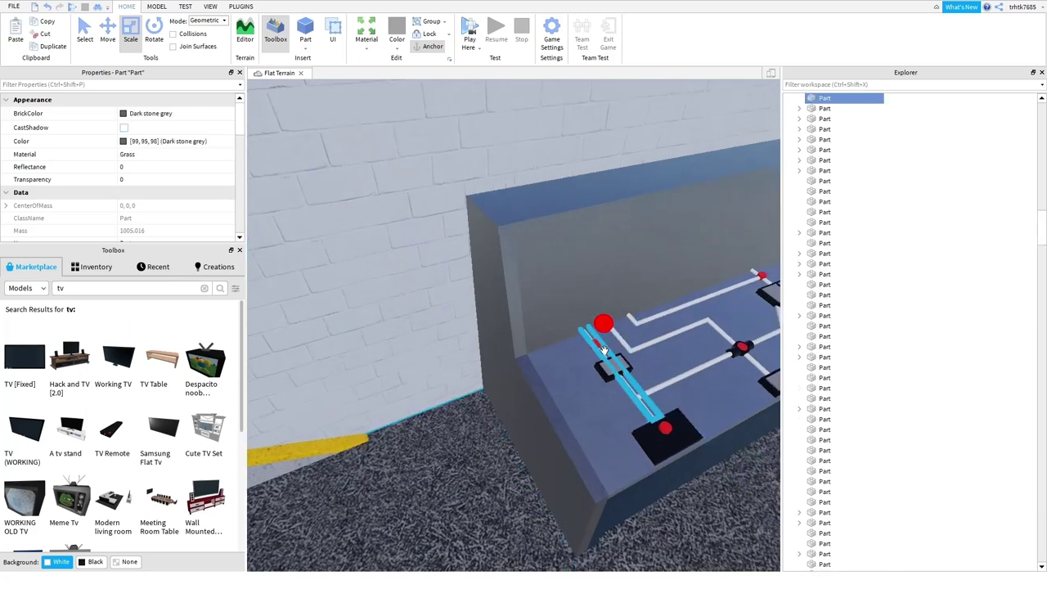
{"action": "key", "text": "w"}
{"action": "key", "text": "d"}
{"action": "key", "text": "a"}
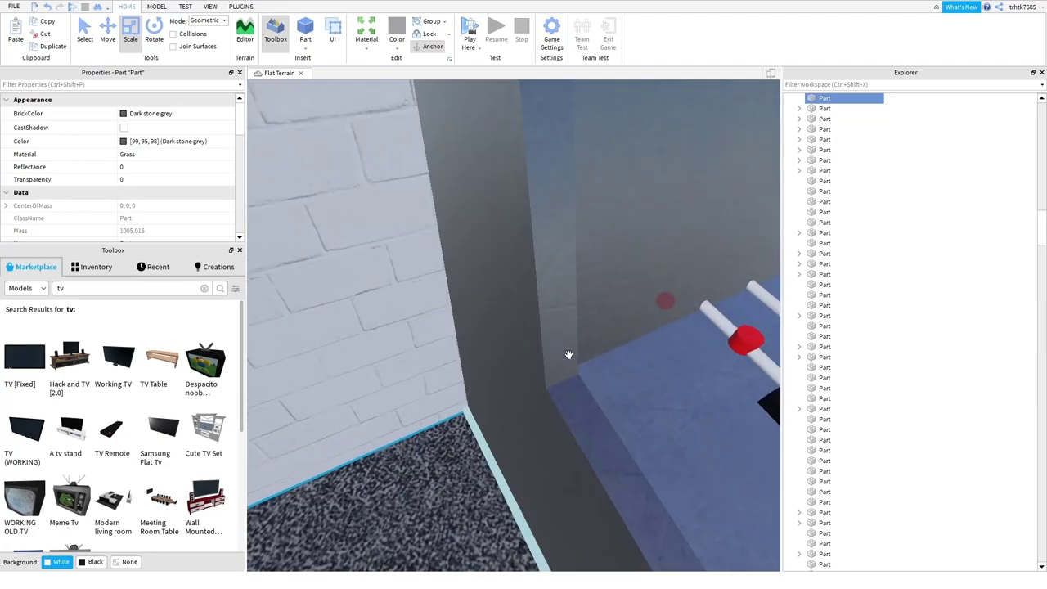
{"action": "left_click", "coordinate": [726, 336]}
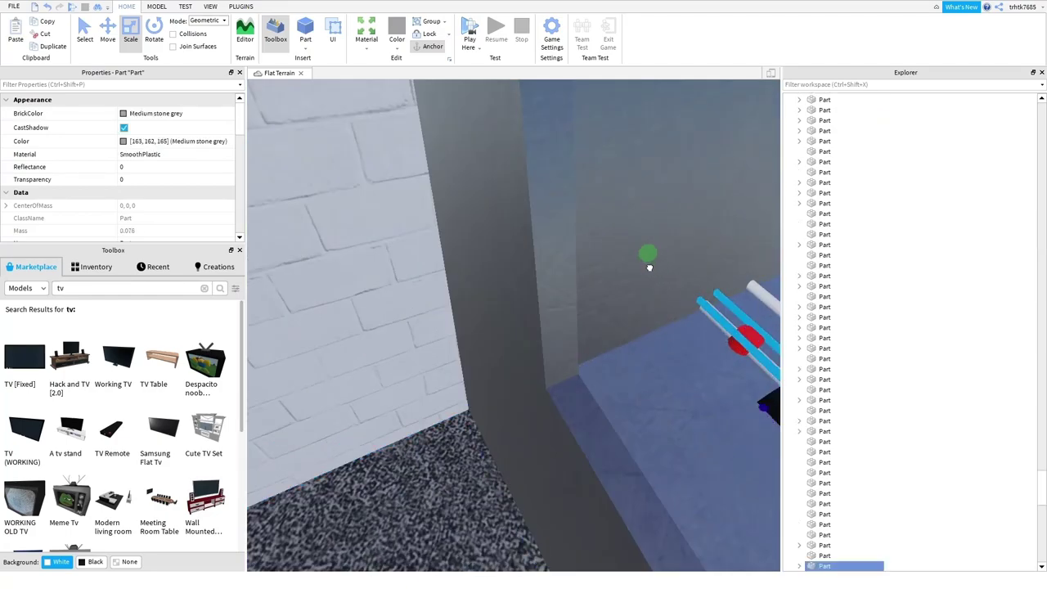
{"action": "left_click_drag", "start_coordinate": [650, 270], "coordinate": [650, 264]}
{"action": "key", "text": "s"}
{"action": "right_click_drag", "start_coordinate": [664, 280], "coordinate": [460, 278]}
{"action": "key", "text": "Delete"}
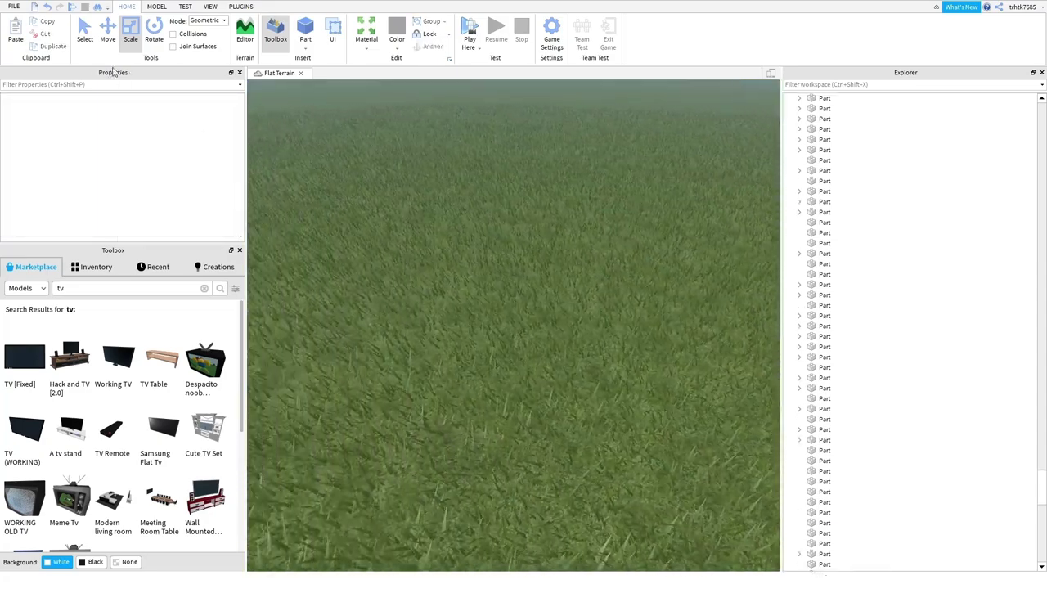
- Go back to the board outside and move the adjoining spare panel section clear of its edge
{"action": "right_click_drag", "start_coordinate": [393, 247], "coordinate": [460, 288]}
{"action": "key", "text": "w"}
{"action": "key", "text": "w"}
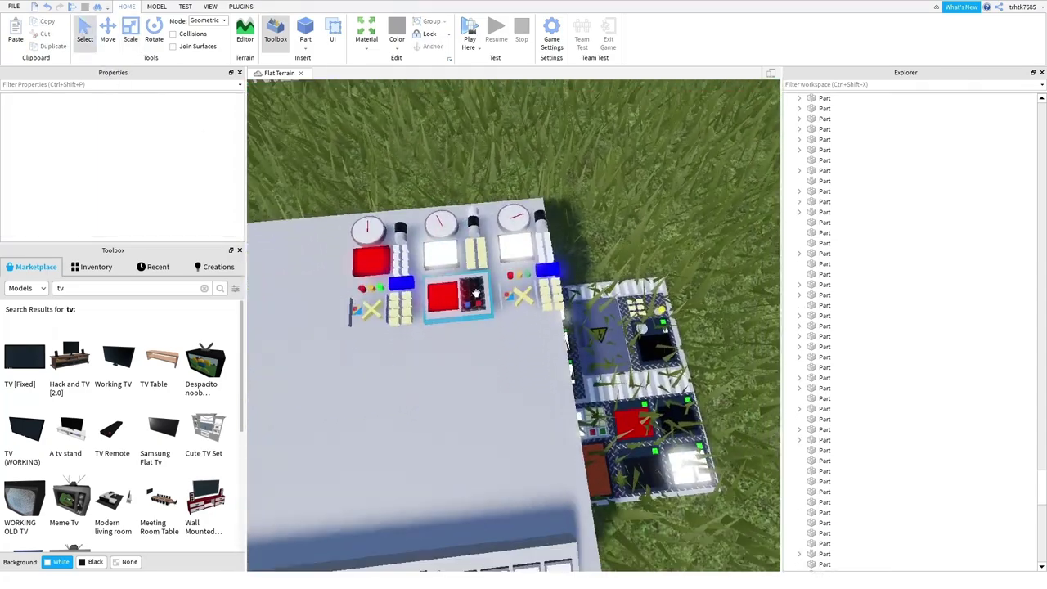
{"action": "key", "text": "d"}
{"action": "left_click_drag", "start_coordinate": [560, 383], "coordinate": [382, 120]}
{"action": "key", "text": "r"}
{"action": "key", "text": "r"}
{"action": "key", "text": "s"}
{"action": "key", "text": "a"}
{"action": "key", "text": "d"}
{"action": "left_click", "coordinate": [417, 182]}
{"action": "scroll", "coordinate": [497, 321], "scroll_direction": "up", "scroll_amount": 1}
{"action": "key", "text": "d"}
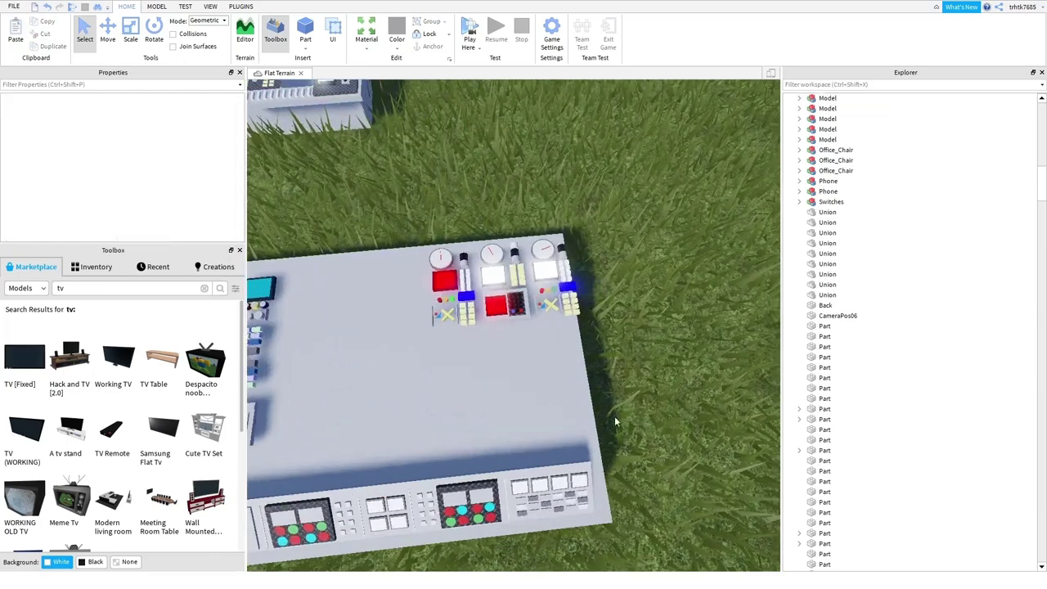
- Select all three remaining instrument groups and move them together from the board's edge toward its middle
{"action": "left_click_drag", "start_coordinate": [677, 407], "coordinate": [382, 216]}
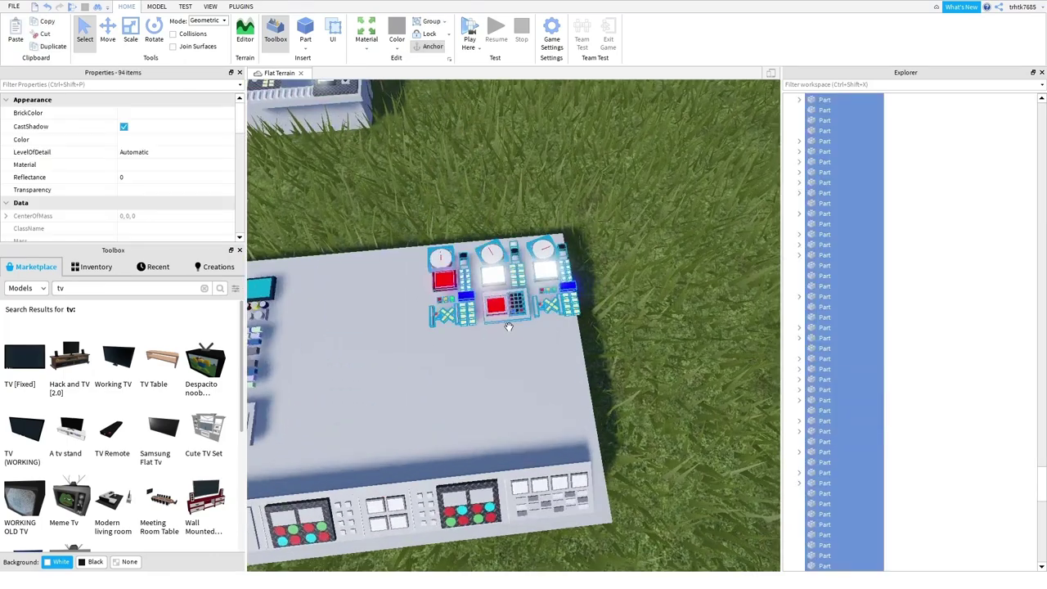
{"action": "key", "text": "d"}
{"action": "left_click_drag", "start_coordinate": [509, 327], "coordinate": [507, 468]}
{"action": "key", "text": "w"}
{"action": "key", "text": "w"}
{"action": "left_click", "coordinate": [664, 449]}
{"action": "key", "text": "w"}
{"action": "right_click_drag", "start_coordinate": [664, 449], "coordinate": [675, 440]}
- Delete the round meters and the black-and-white cylinders above the three instrument groups
{"action": "left_click_drag", "start_coordinate": [479, 321], "coordinate": [654, 315]}
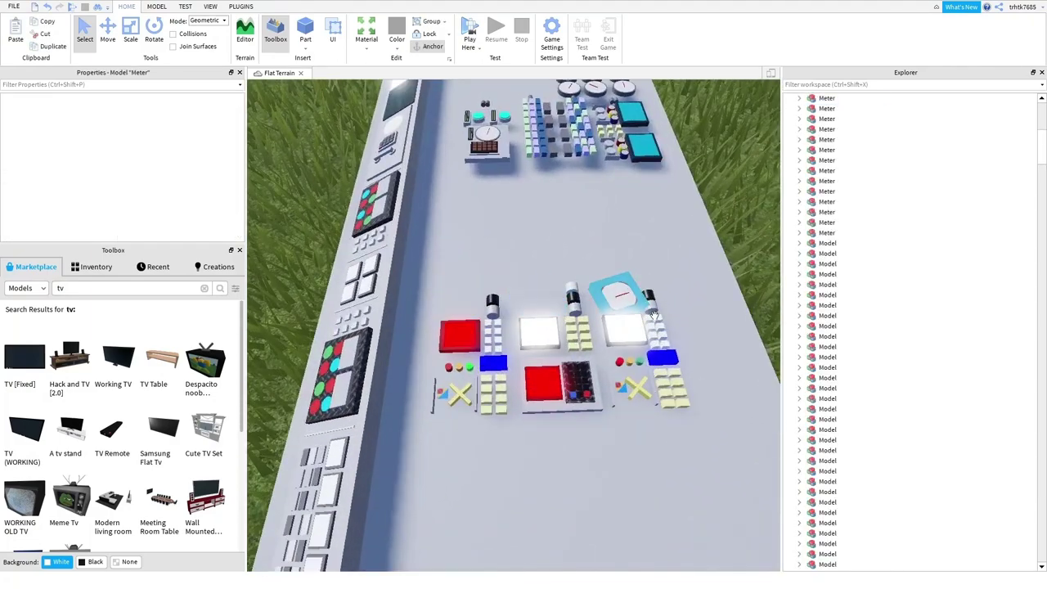
{"action": "left_click", "coordinate": [648, 296]}
{"action": "key", "text": "Delete"}
{"action": "left_click", "coordinate": [652, 308]}
{"action": "key", "text": "Delete"}
{"action": "left_click", "coordinate": [572, 288]}
{"action": "key", "text": "Delete"}
{"action": "left_click", "coordinate": [573, 298]}
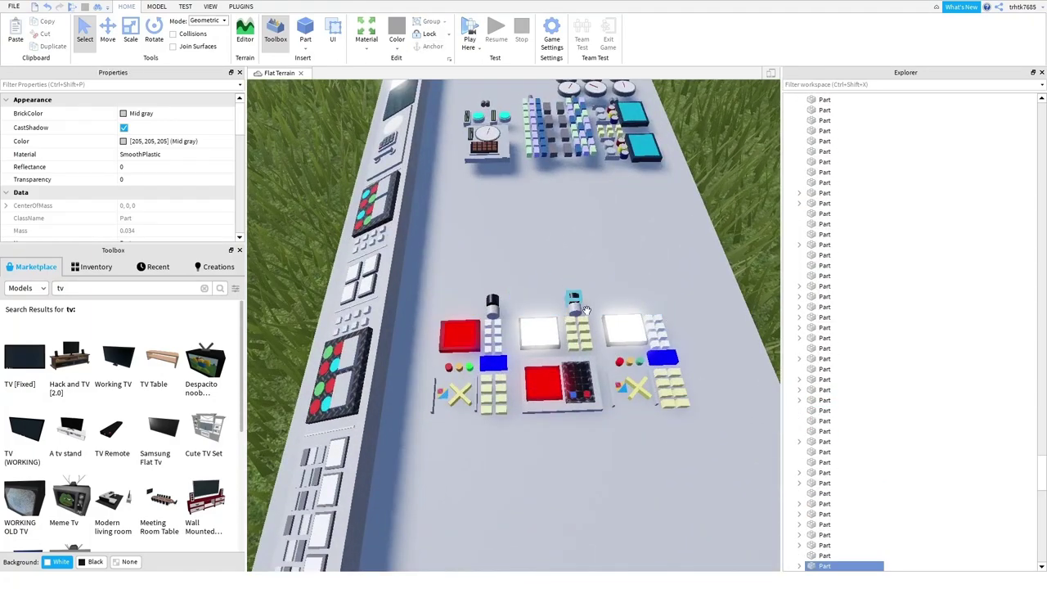
{"action": "key", "text": "Delete"}
{"action": "left_click", "coordinate": [504, 314]}
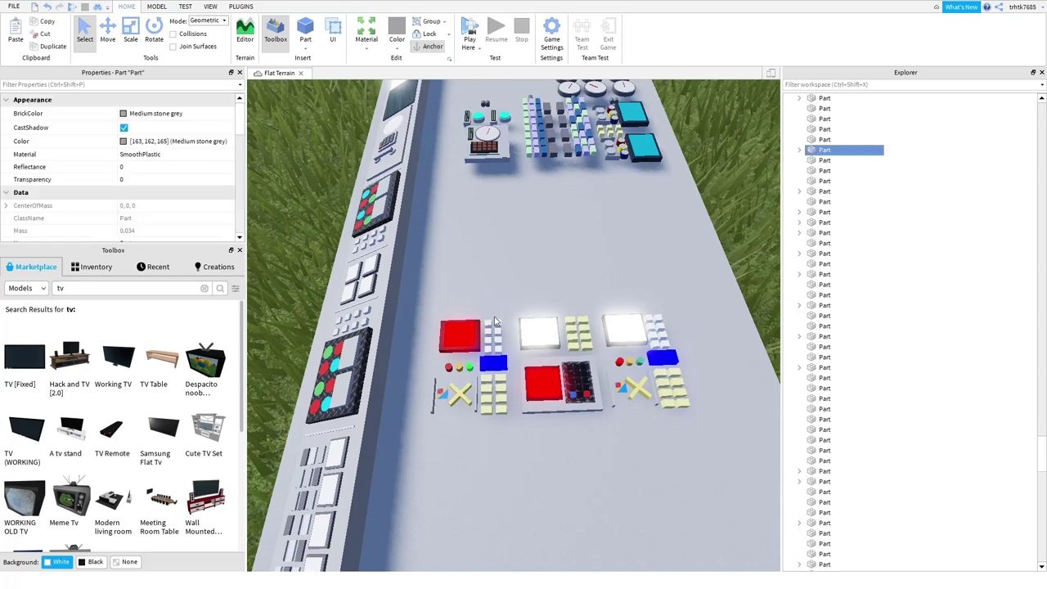
{"action": "key", "text": "Delete"}
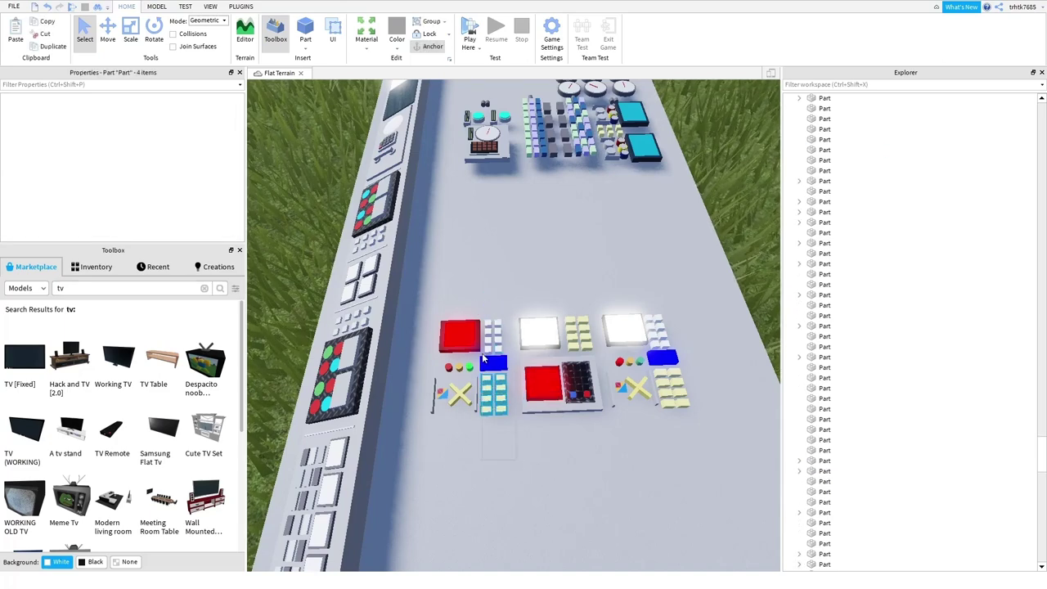
- Delete the keys, blue plates, coloured buttons and yellow crosses from the two outer instrument groups, keeping their screens
{"action": "key", "text": "Delete"}
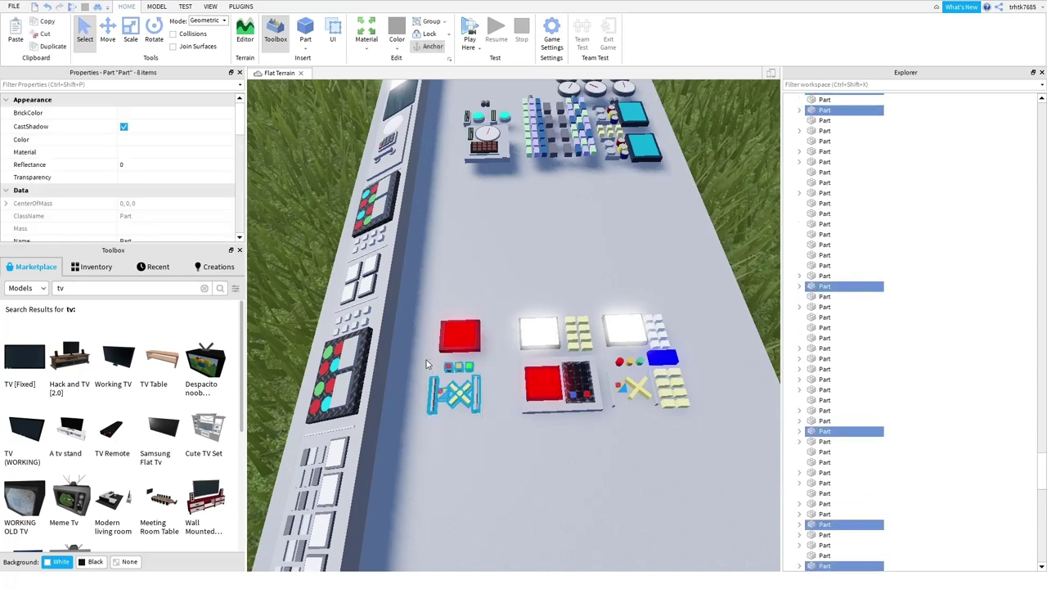
{"action": "key", "text": "Delete"}
{"action": "left_click_drag", "start_coordinate": [701, 439], "coordinate": [610, 350]}
{"action": "key", "text": "Delete"}
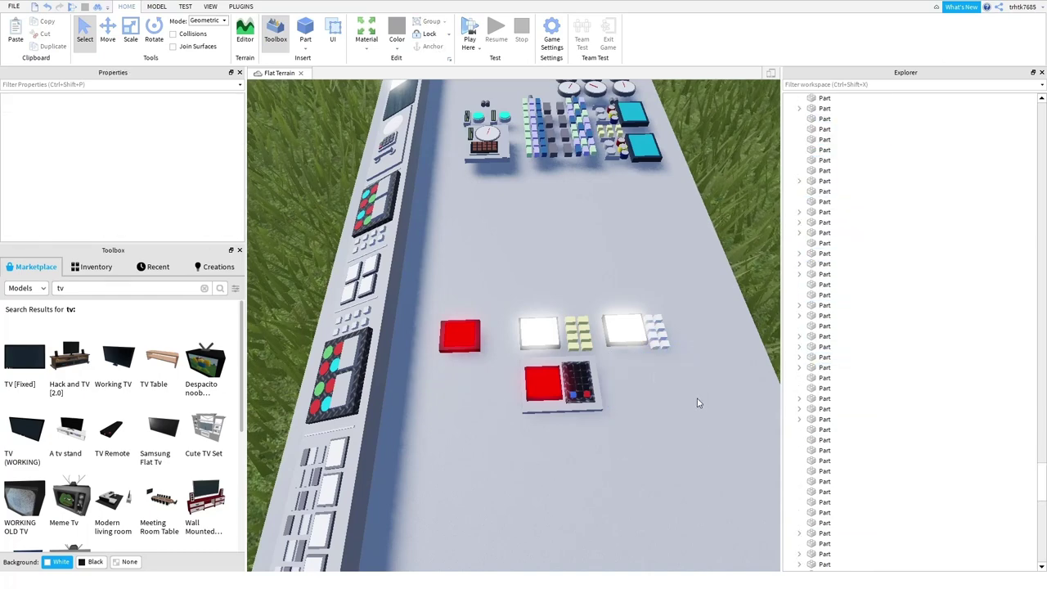
{"action": "left_click_drag", "start_coordinate": [702, 404], "coordinate": [638, 314]}
{"action": "key", "text": "Delete"}
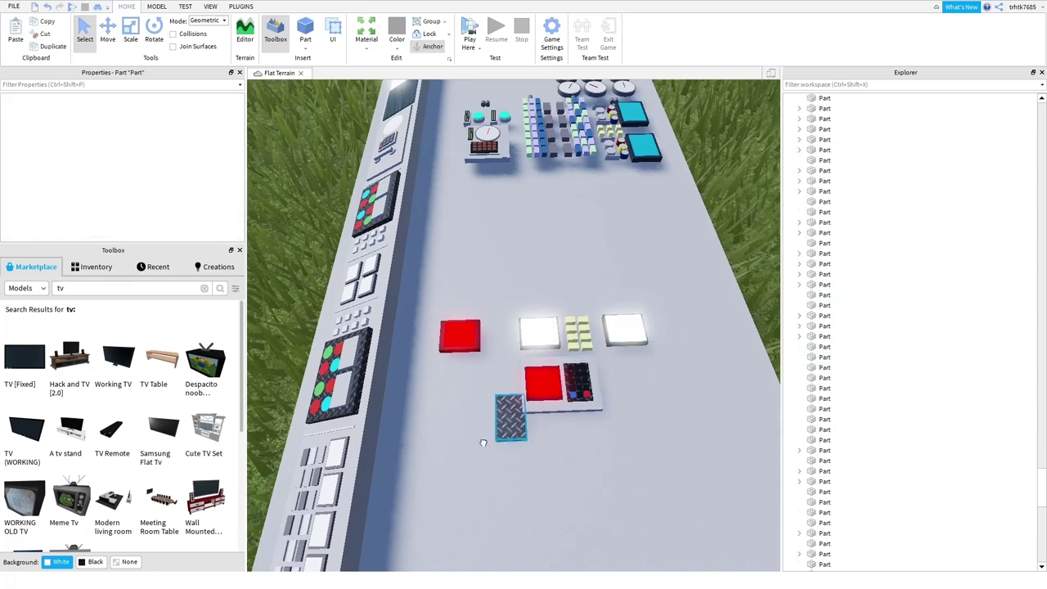
- Remove the loose patterned metal plate and the yellow keys between the two white screens
{"action": "left_click_drag", "start_coordinate": [525, 421], "coordinate": [507, 421]}
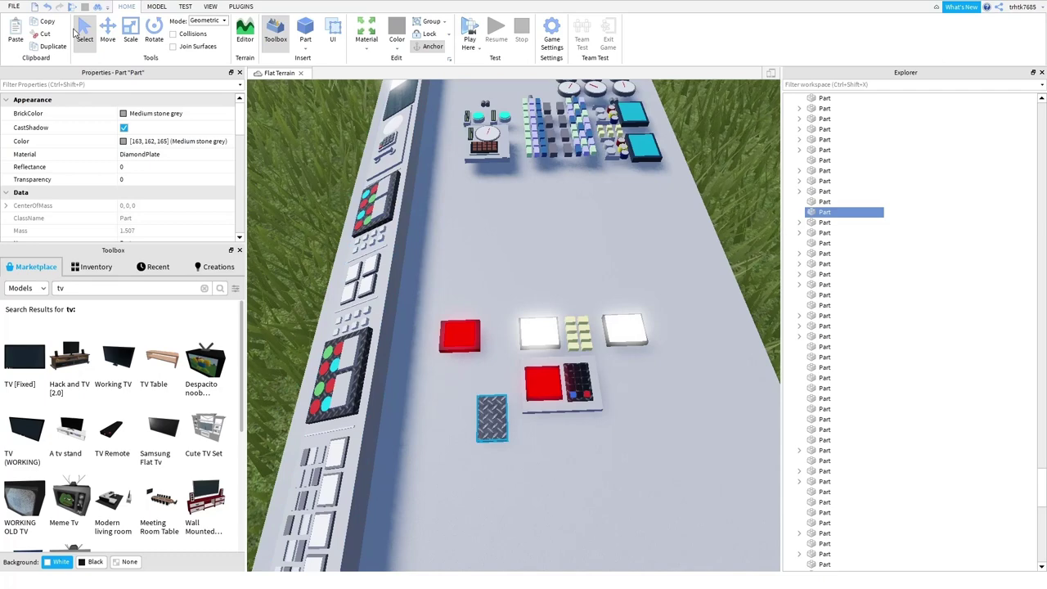
{"action": "left_click", "coordinate": [609, 442]}
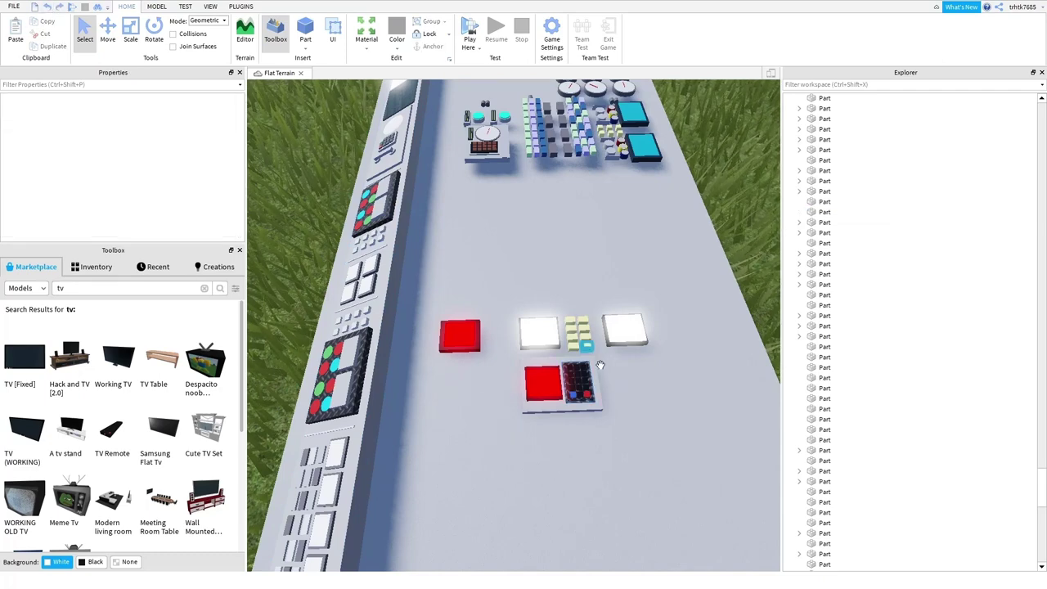
{"action": "left_click_drag", "start_coordinate": [596, 357], "coordinate": [552, 308]}
{"action": "key", "text": "Delete"}
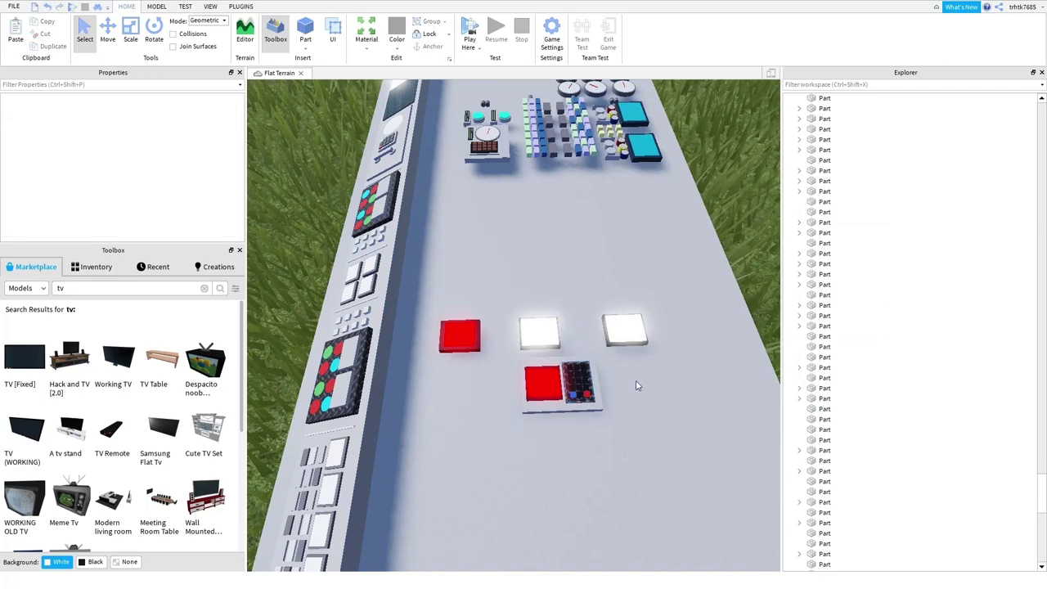
- Delete the middle instrument group with the red screen and dark keypad, and select the three remaining screens with their bases
{"action": "left_click_drag", "start_coordinate": [628, 462], "coordinate": [470, 360]}
{"action": "key", "text": "Delete"}
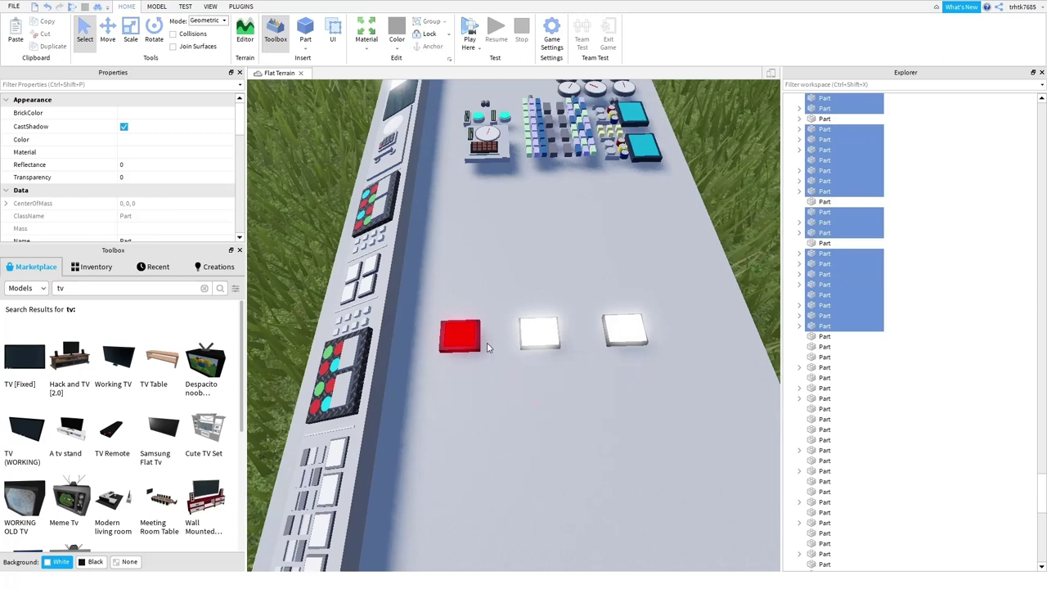
{"action": "left_click", "coordinate": [478, 351]}
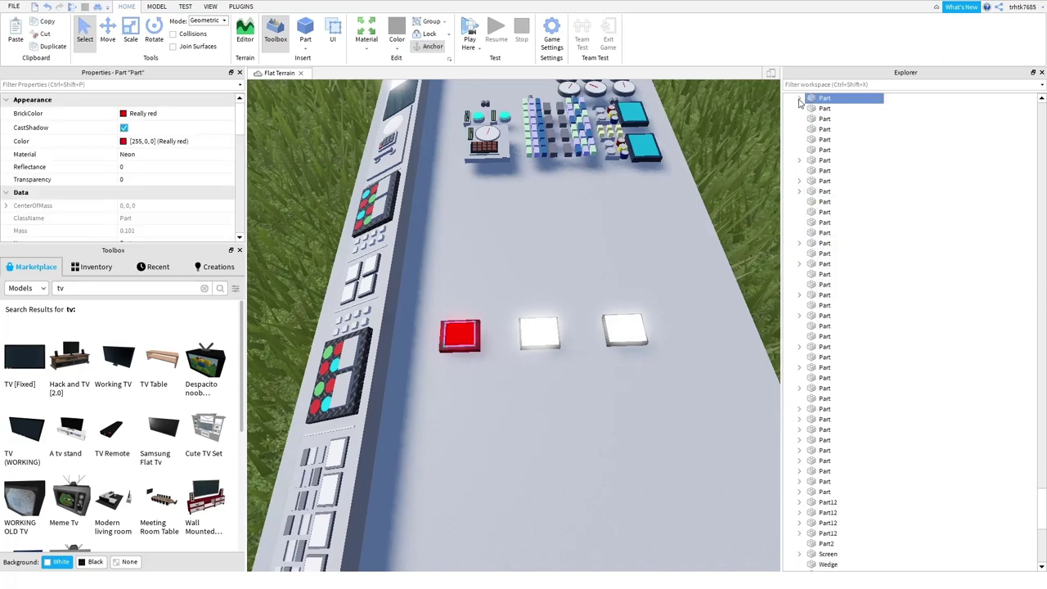
{"action": "left_click_drag", "start_coordinate": [694, 391], "coordinate": [409, 301]}
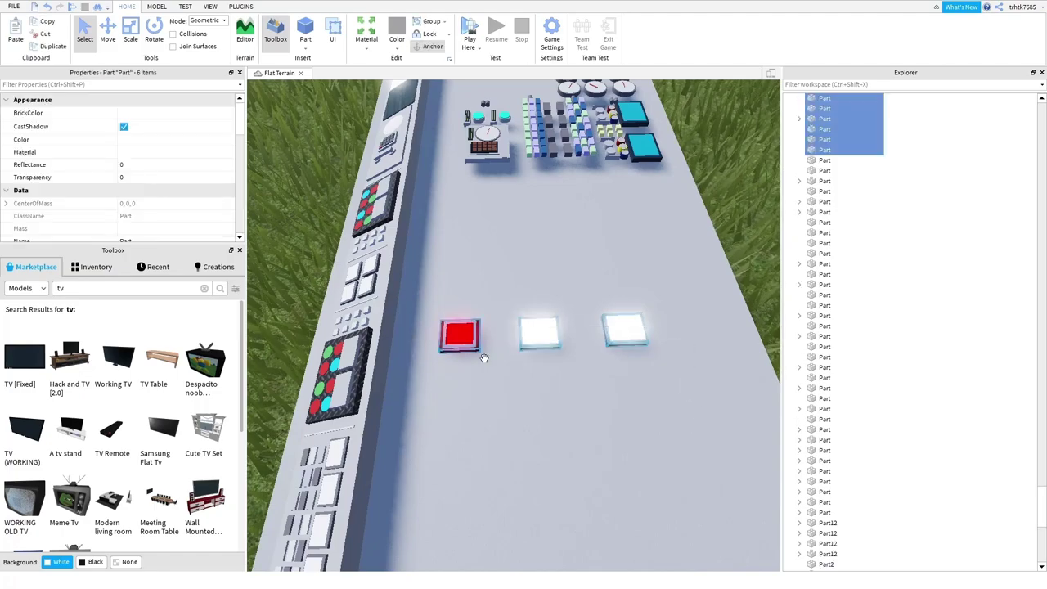
- Try to move the three selected screens from the board onto an empty console section in the control room
{"action": "scroll", "coordinate": [463, 306], "scroll_direction": "down", "scroll_amount": 4}
{"action": "left_click_drag", "start_coordinate": [462, 335], "coordinate": [366, 293]}
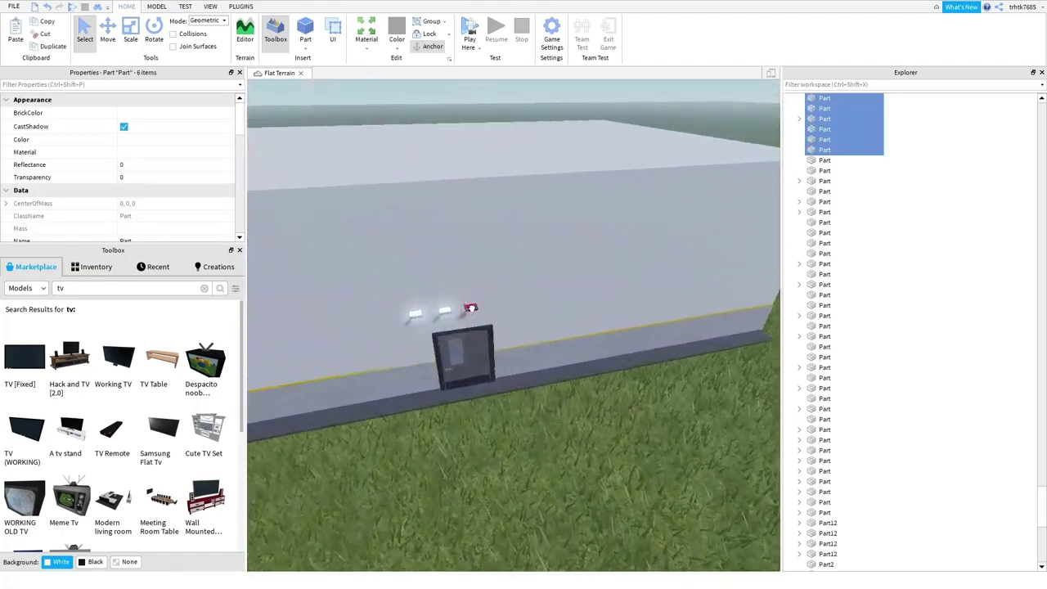
{"action": "scroll", "coordinate": [472, 307], "scroll_direction": "up", "scroll_amount": 6}
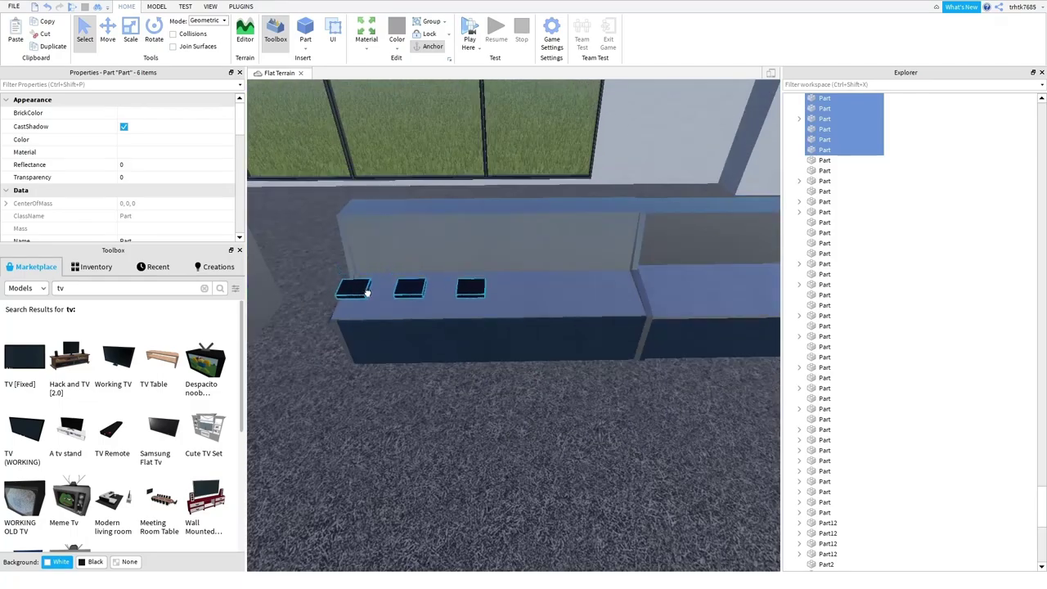
{"action": "right_click_drag", "start_coordinate": [368, 292], "coordinate": [389, 296]}
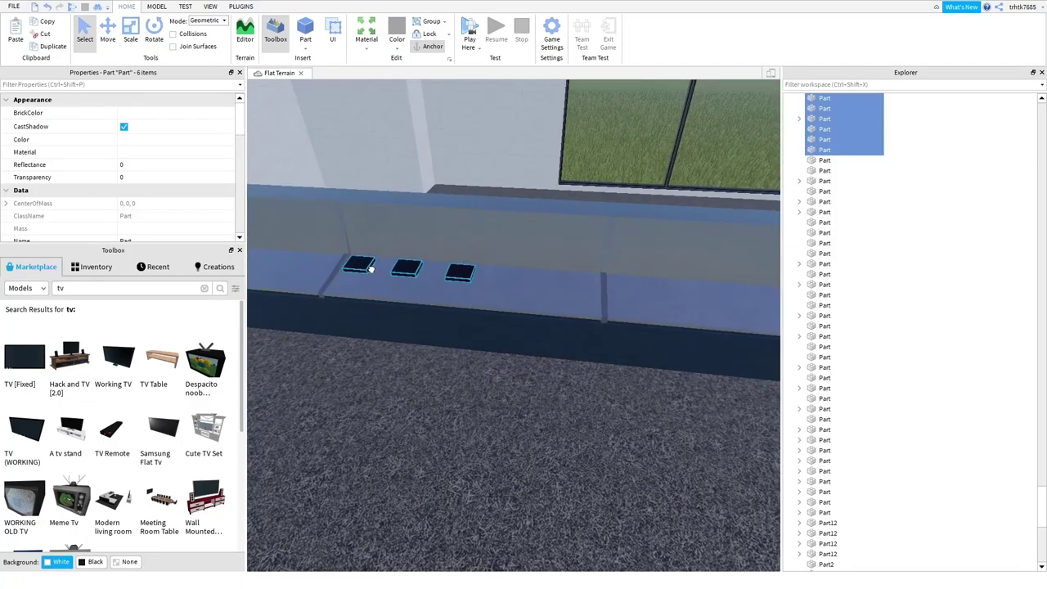
{"action": "right_click_drag", "start_coordinate": [456, 388], "coordinate": [457, 387]}
- Try shifting a part of the middle screen on the console, and undo back to the screens' position on the board
{"action": "left_click", "coordinate": [456, 388]}
{"action": "scroll", "coordinate": [491, 245], "scroll_direction": "up", "scroll_amount": 5}
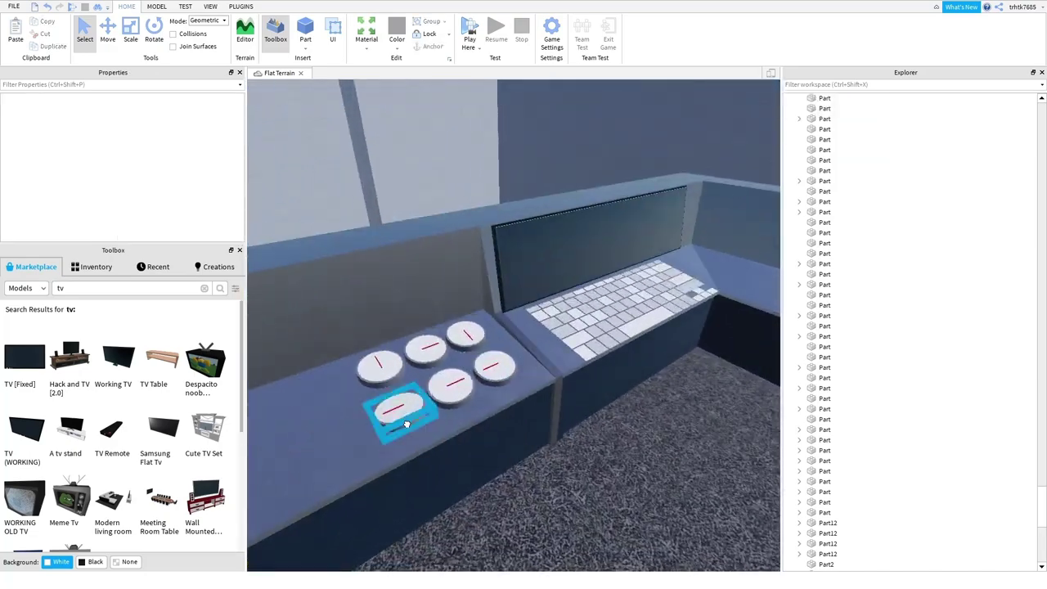
{"action": "left_click", "coordinate": [401, 432]}
{"action": "right_click_drag", "start_coordinate": [418, 458], "coordinate": [420, 458]}
{"action": "scroll", "coordinate": [419, 458], "scroll_direction": "down", "scroll_amount": 5}
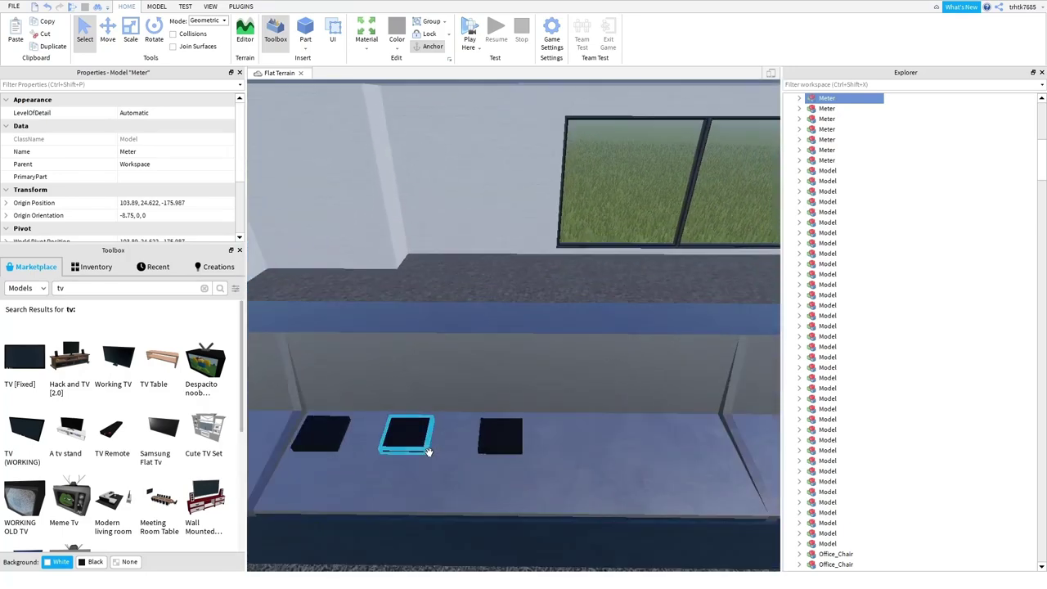
{"action": "left_click_drag", "start_coordinate": [419, 458], "coordinate": [404, 452]}
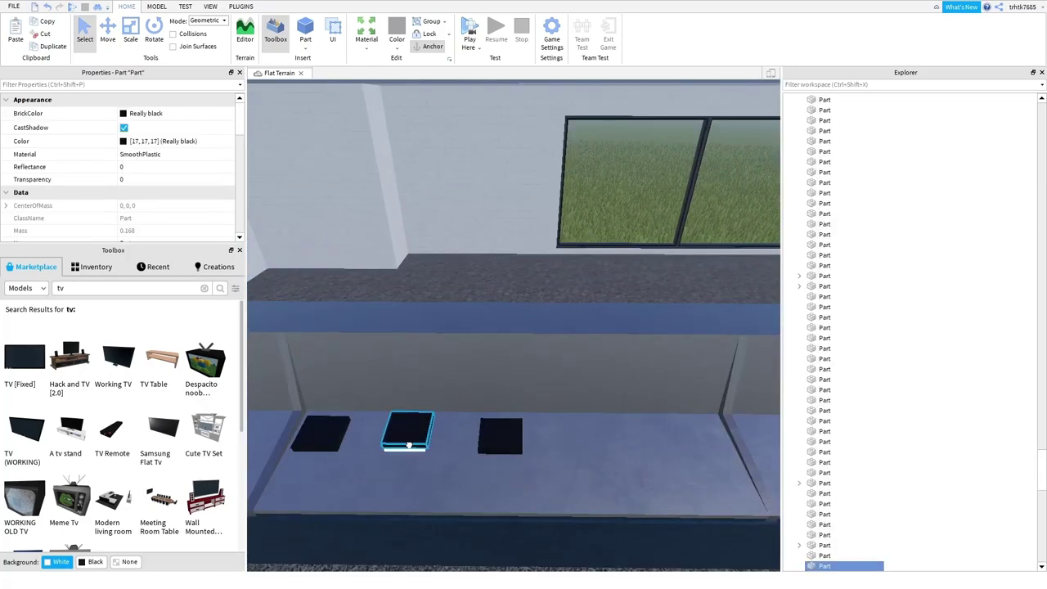
{"action": "left_click", "coordinate": [47, 8]}
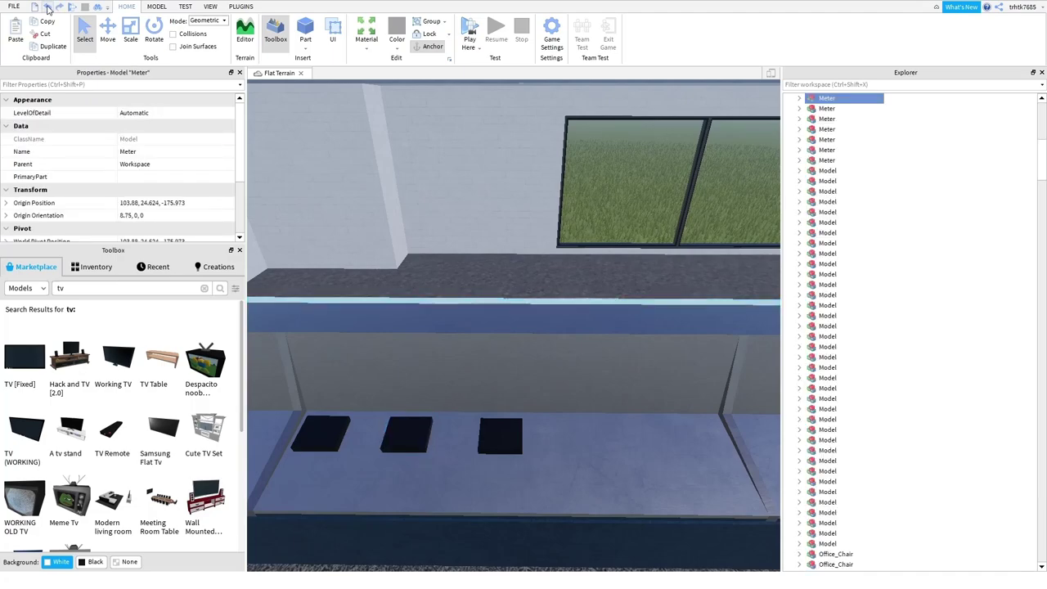
{"action": "left_click", "coordinate": [48, 8]}
- Move the three screens from the board onto the control room console, within one empty section and with their lit faces up
{"action": "right_click_drag", "start_coordinate": [449, 306], "coordinate": [448, 306]}
{"action": "scroll", "coordinate": [448, 306], "scroll_direction": "down", "scroll_amount": 15}
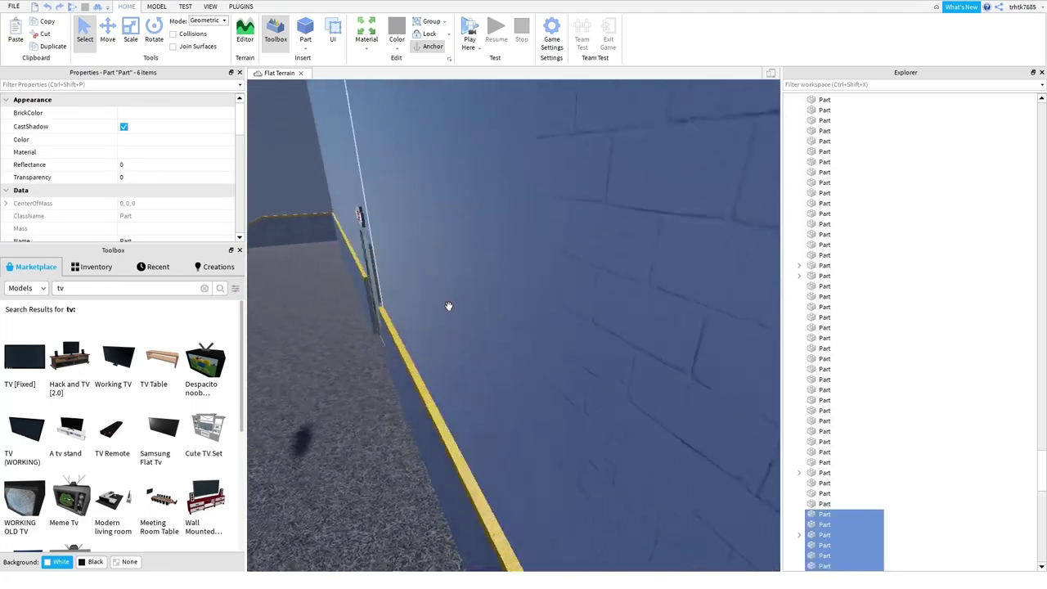
{"action": "scroll", "coordinate": [440, 281], "scroll_direction": "up", "scroll_amount": 10}
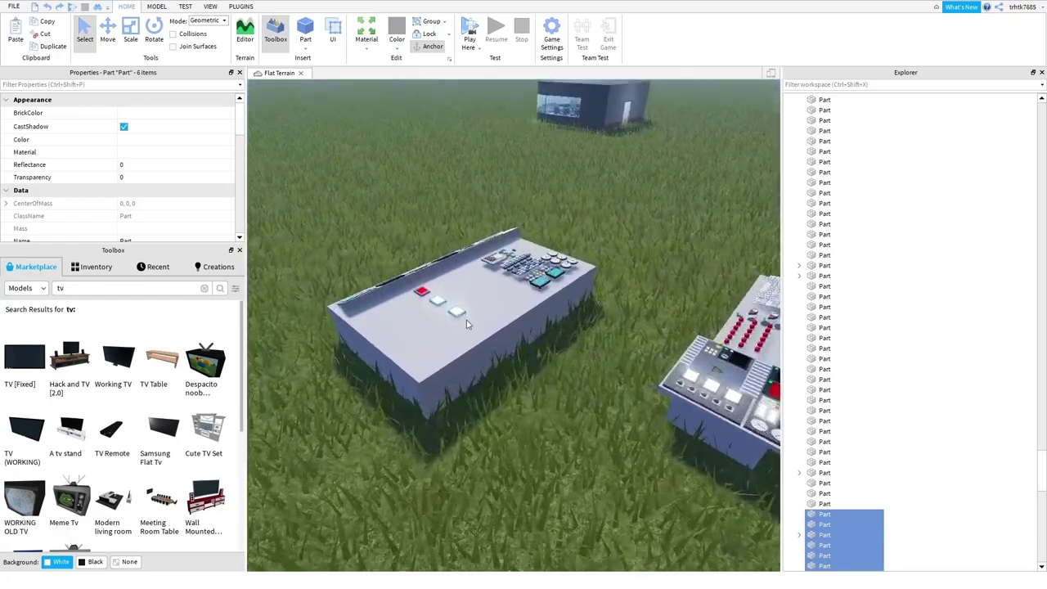
{"action": "scroll", "coordinate": [442, 335], "scroll_direction": "down", "scroll_amount": 3}
{"action": "left_click_drag", "start_coordinate": [456, 311], "coordinate": [415, 341]}
{"action": "right_click_drag", "start_coordinate": [415, 341], "coordinate": [416, 341]}
{"action": "left_click_drag", "start_coordinate": [415, 341], "coordinate": [413, 341]}
{"action": "right_click_drag", "start_coordinate": [416, 341], "coordinate": [413, 341]}
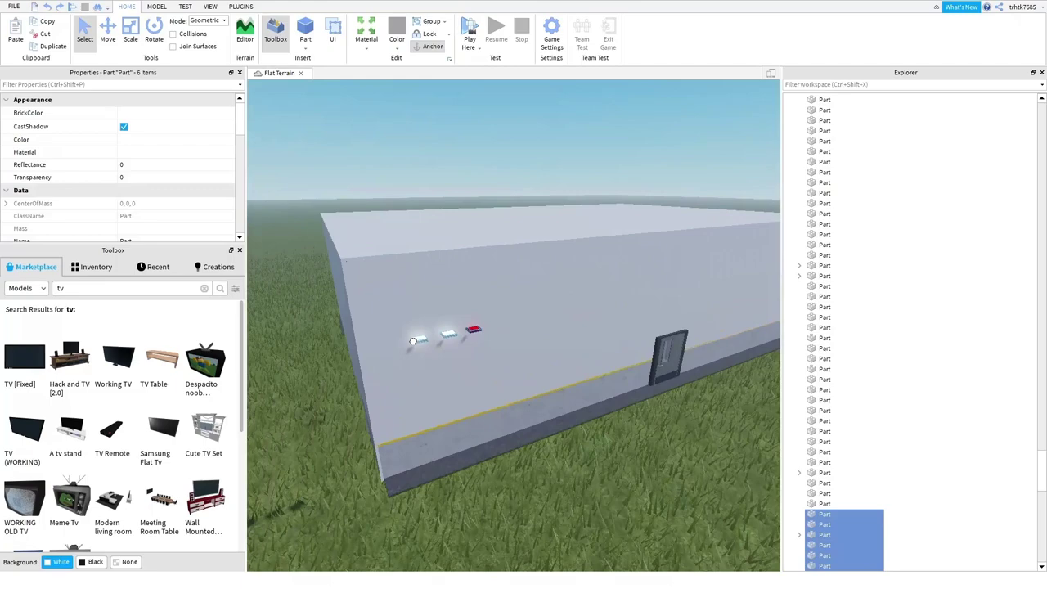
{"action": "scroll", "coordinate": [413, 342], "scroll_direction": "up", "scroll_amount": 10}
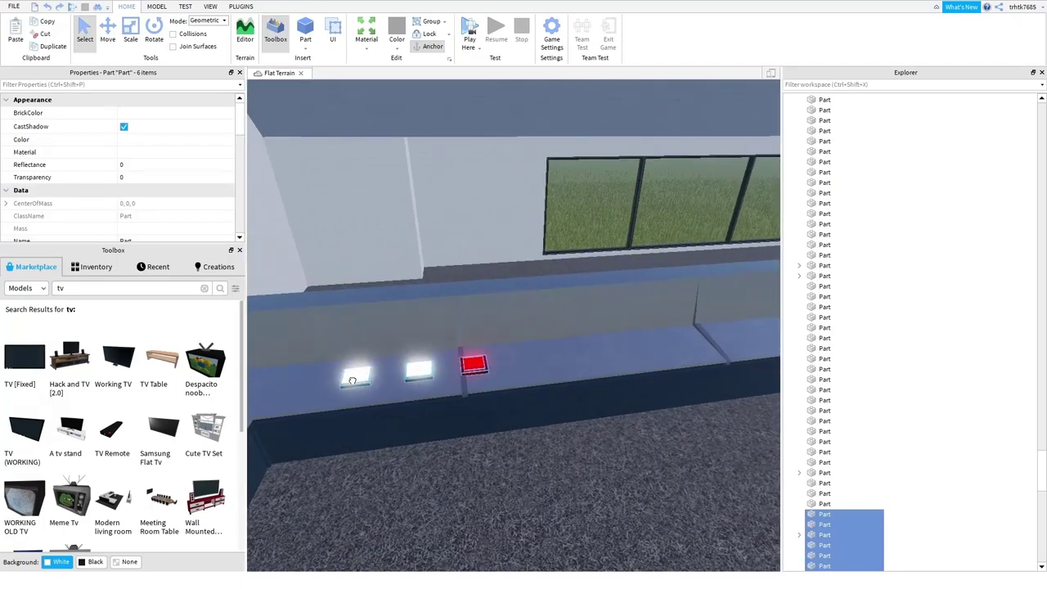
{"action": "left_click_drag", "start_coordinate": [351, 380], "coordinate": [472, 359]}
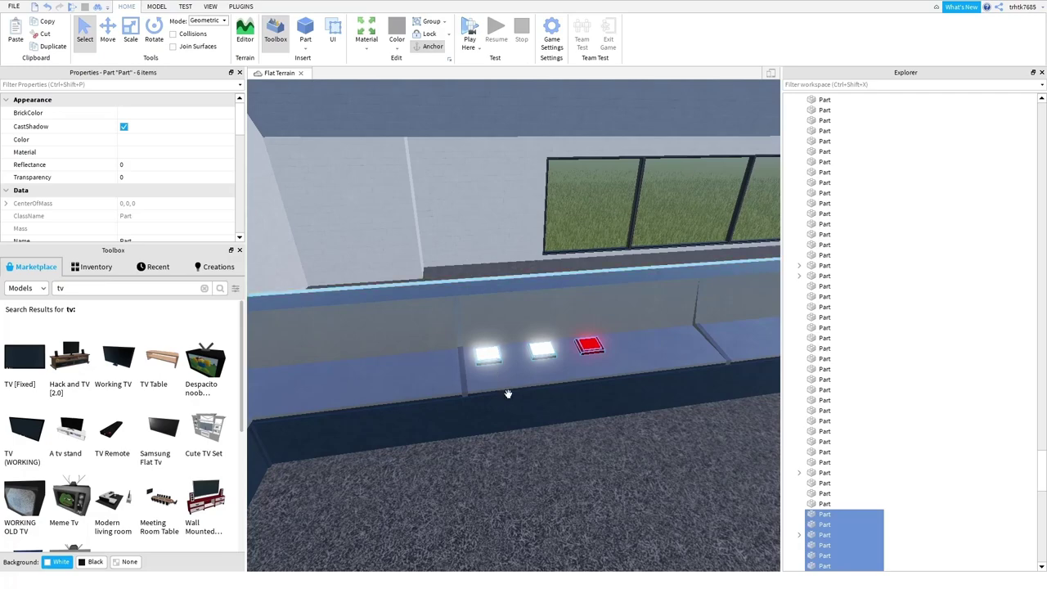
{"action": "scroll", "coordinate": [507, 394], "scroll_direction": "up", "scroll_amount": 8}
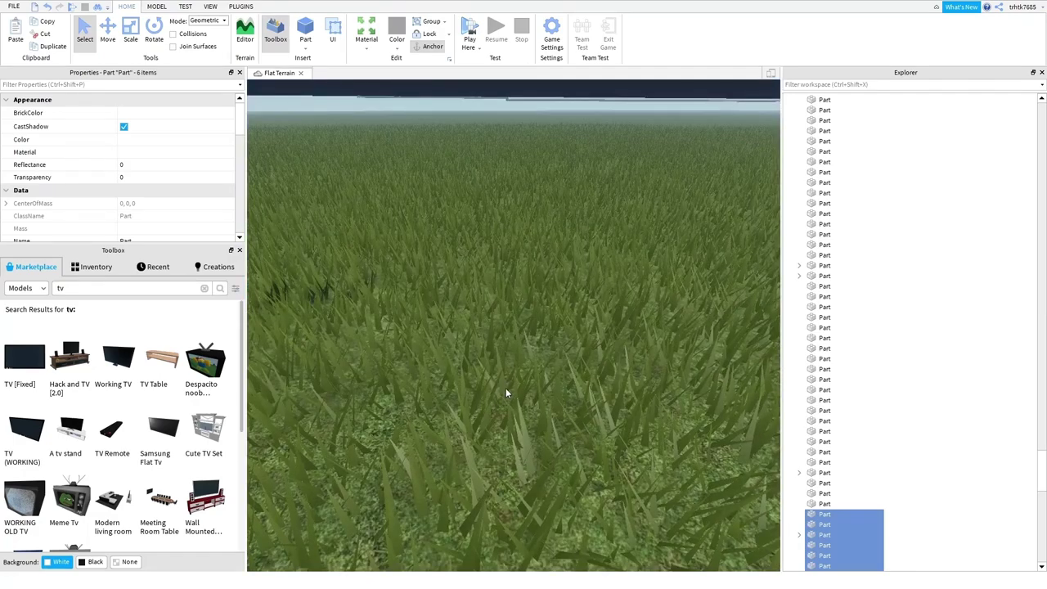
{"action": "scroll", "coordinate": [505, 394], "scroll_direction": "down", "scroll_amount": 8}
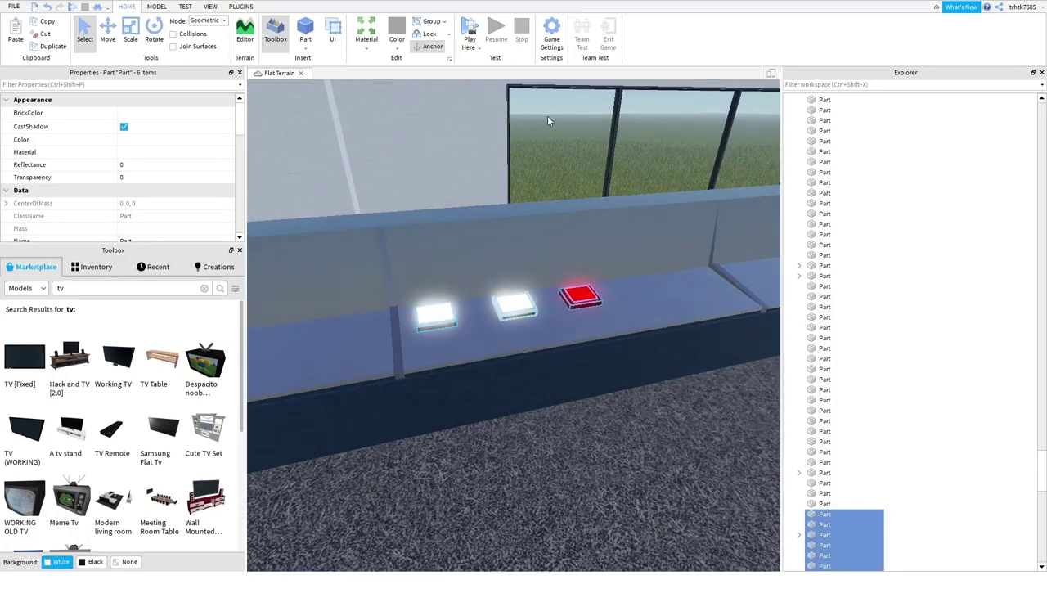
- Group the three screens into one model and shift it slightly along the console section and toward its back
{"action": "key", "text": "ctrl+g"}
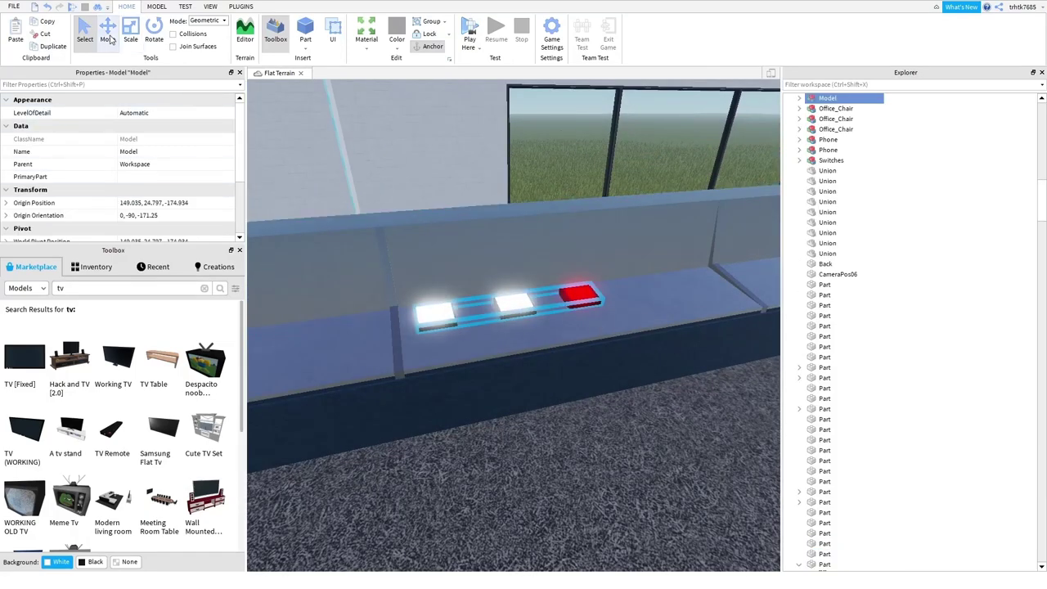
{"action": "left_click", "coordinate": [111, 40]}
{"action": "right_click_drag", "start_coordinate": [660, 341], "coordinate": [692, 320]}
{"action": "left_click_drag", "start_coordinate": [668, 364], "coordinate": [648, 359]}
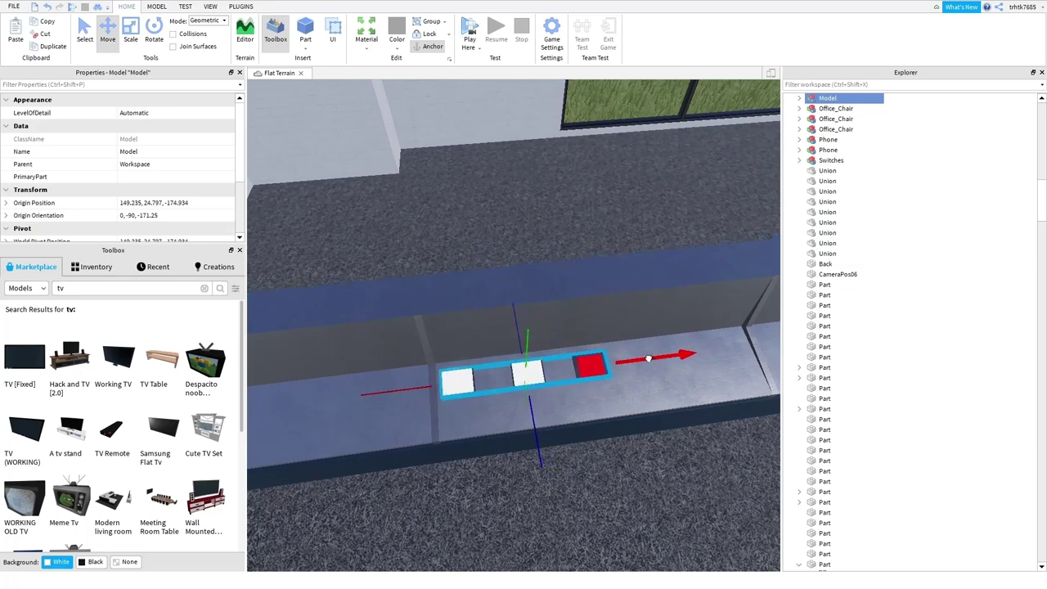
{"action": "left_click_drag", "start_coordinate": [561, 479], "coordinate": [543, 455]}
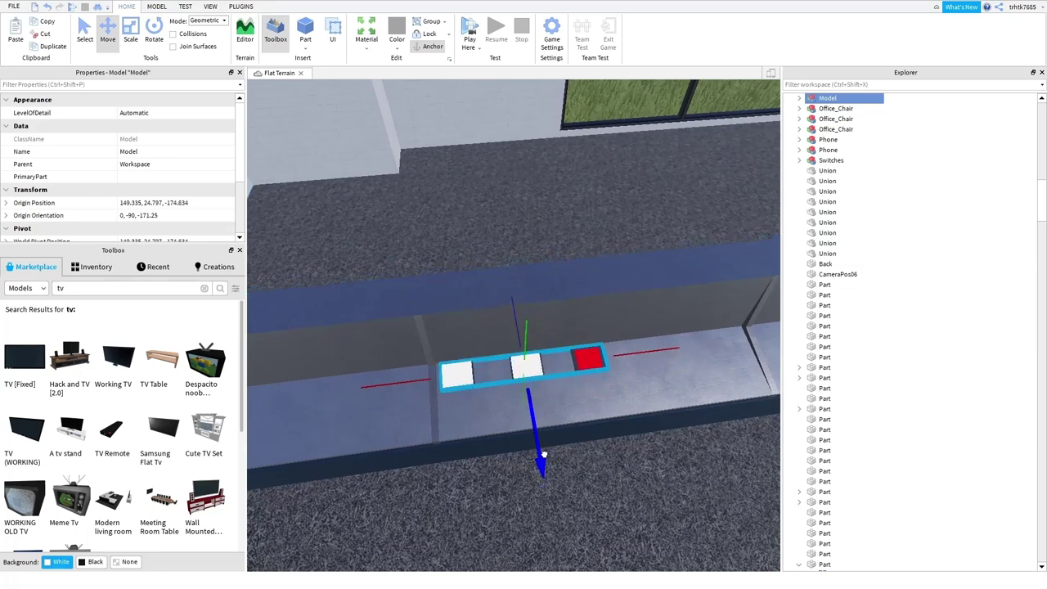
- Duplicate the outer white screen's face and base within the model and place the copy on the other side of the red screen
{"action": "left_click", "coordinate": [799, 98]}
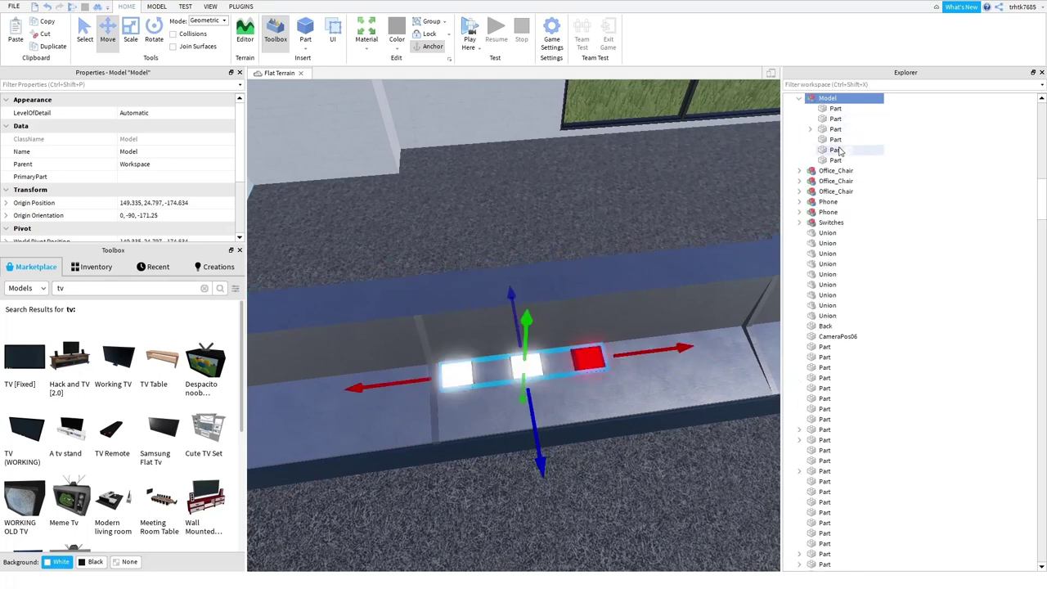
{"action": "left_click", "coordinate": [835, 161]}
{"action": "left_click", "coordinate": [835, 151], "text": "ctrl"}
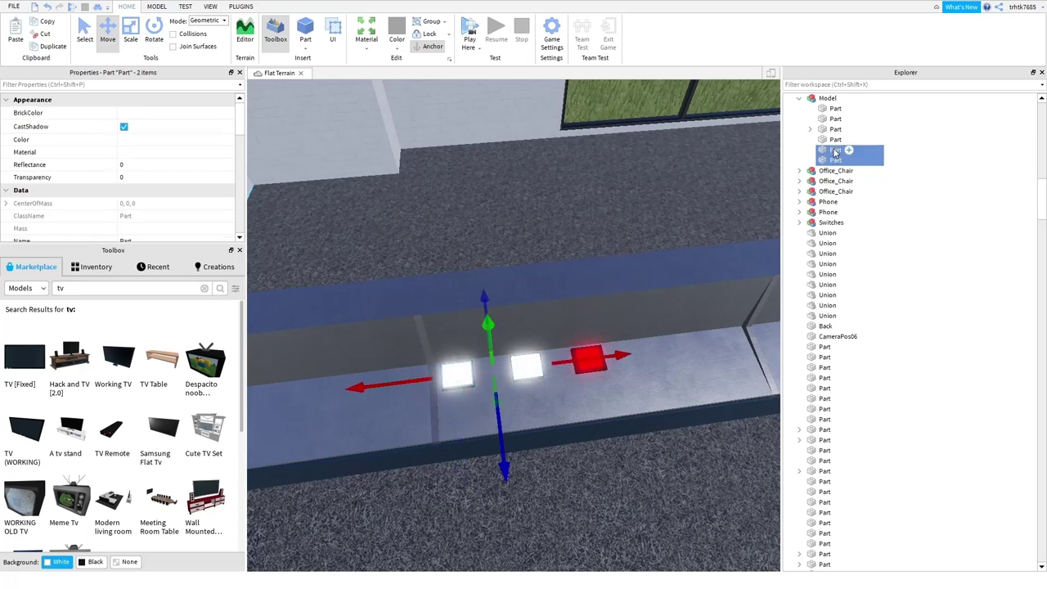
{"action": "left_click", "coordinate": [834, 152], "text": "ctrl"}
{"action": "left_click", "coordinate": [834, 140], "text": "ctrl"}
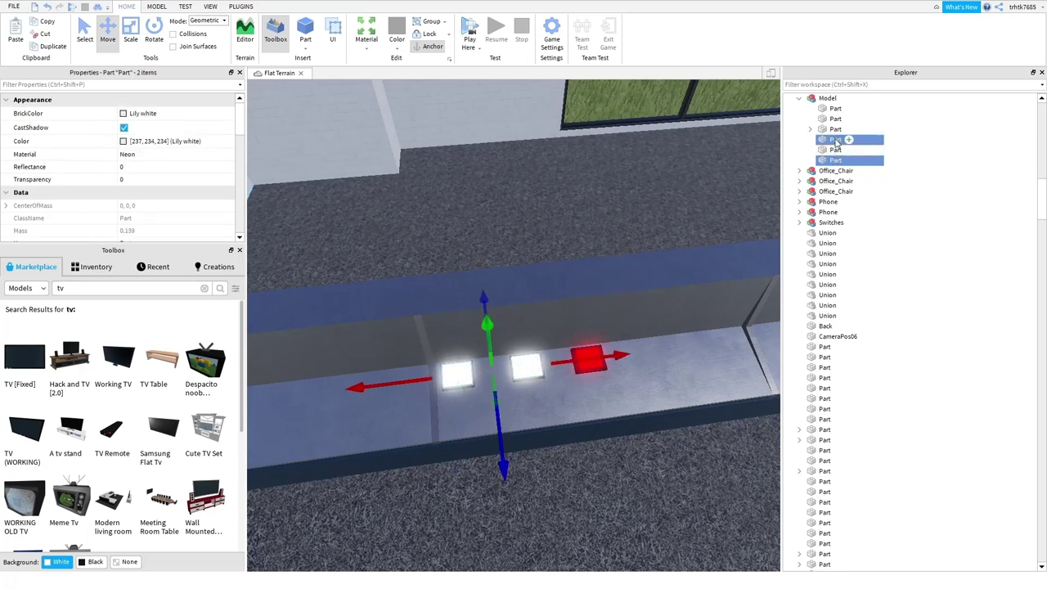
{"action": "left_click", "coordinate": [835, 140], "text": "ctrl"}
{"action": "left_click", "coordinate": [835, 130], "text": "ctrl"}
{"action": "left_click", "coordinate": [835, 131], "text": "ctrl"}
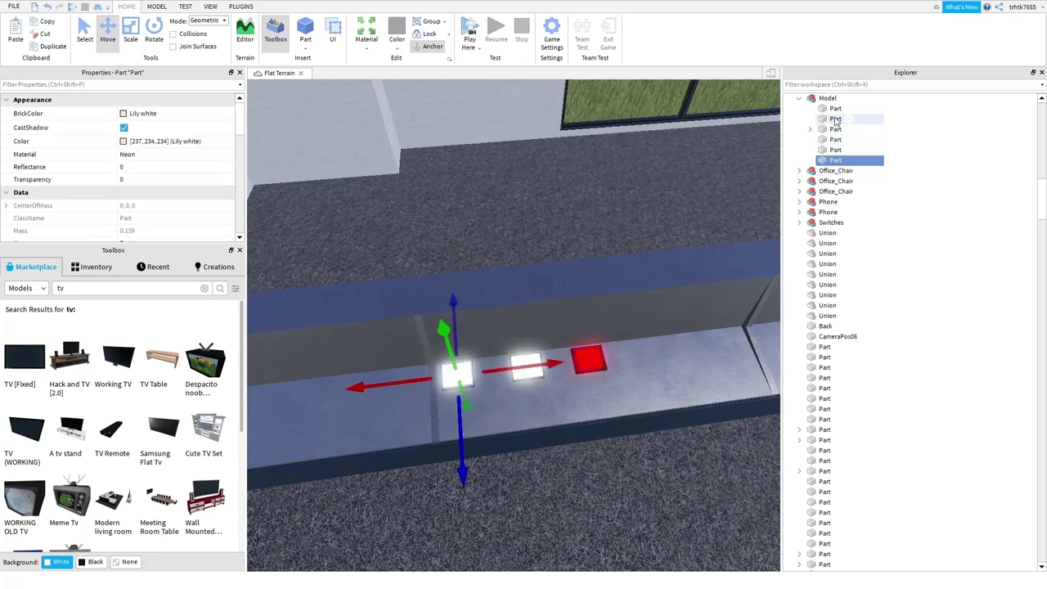
{"action": "left_click", "coordinate": [835, 119], "text": "ctrl"}
{"action": "left_click", "coordinate": [835, 119], "text": "ctrl"}
{"action": "left_click", "coordinate": [835, 108], "text": "ctrl"}
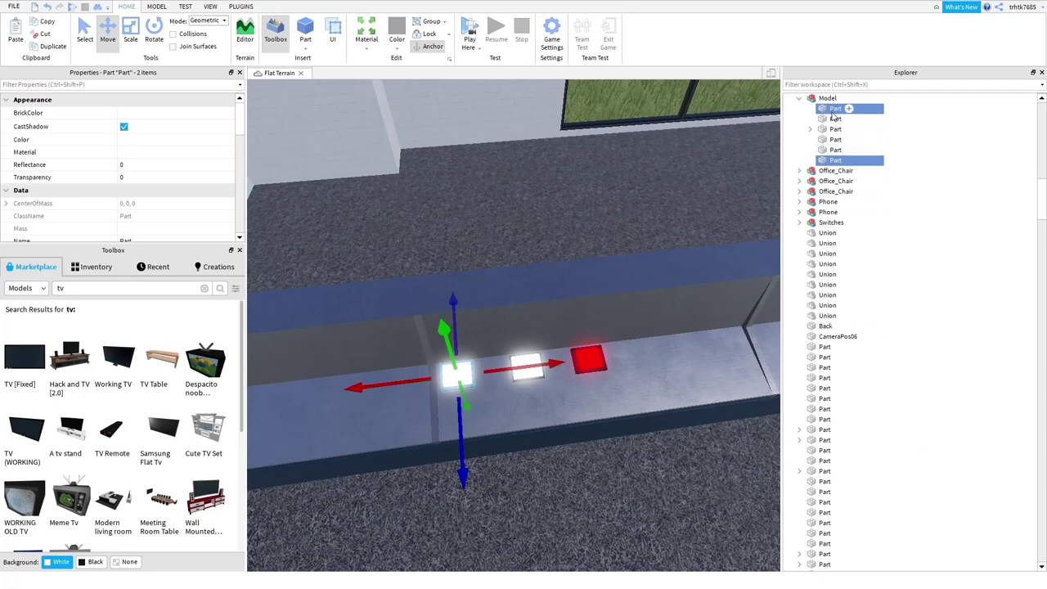
{"action": "key", "text": "ctrl+d"}
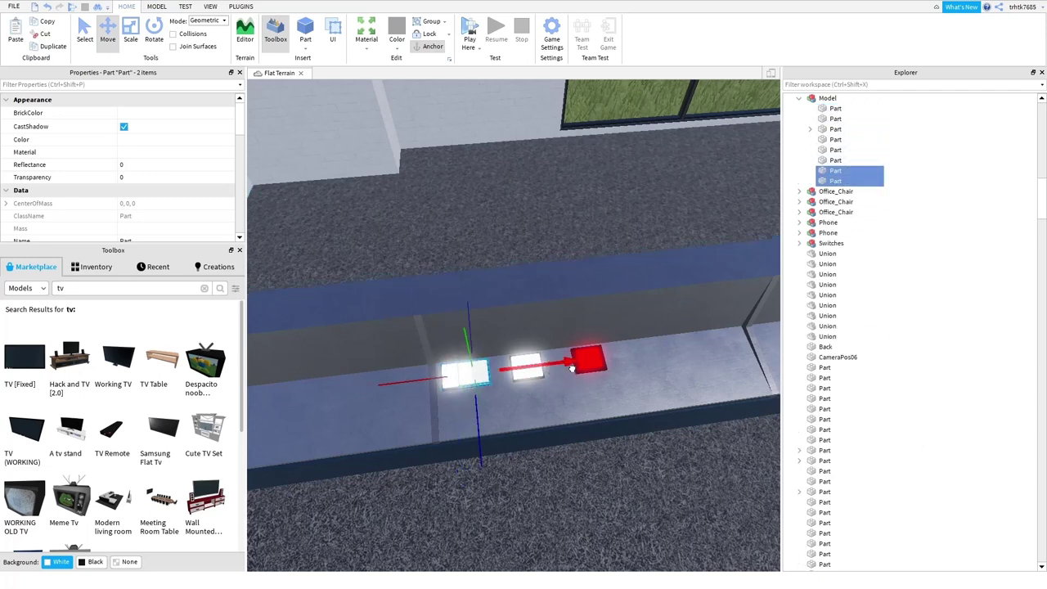
{"action": "left_click_drag", "start_coordinate": [561, 363], "coordinate": [722, 339]}
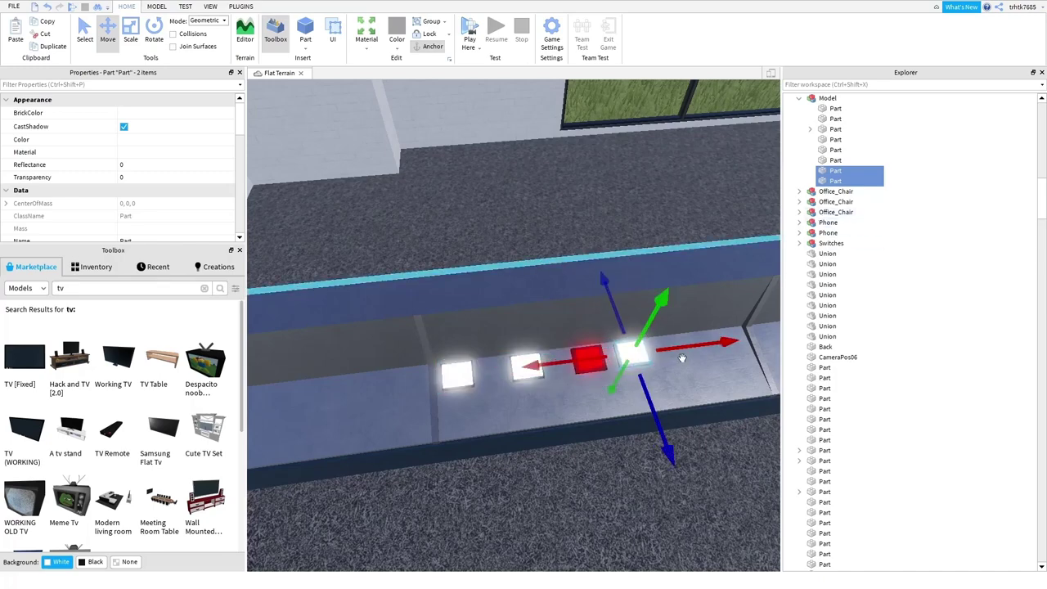
{"action": "key", "text": "f"}
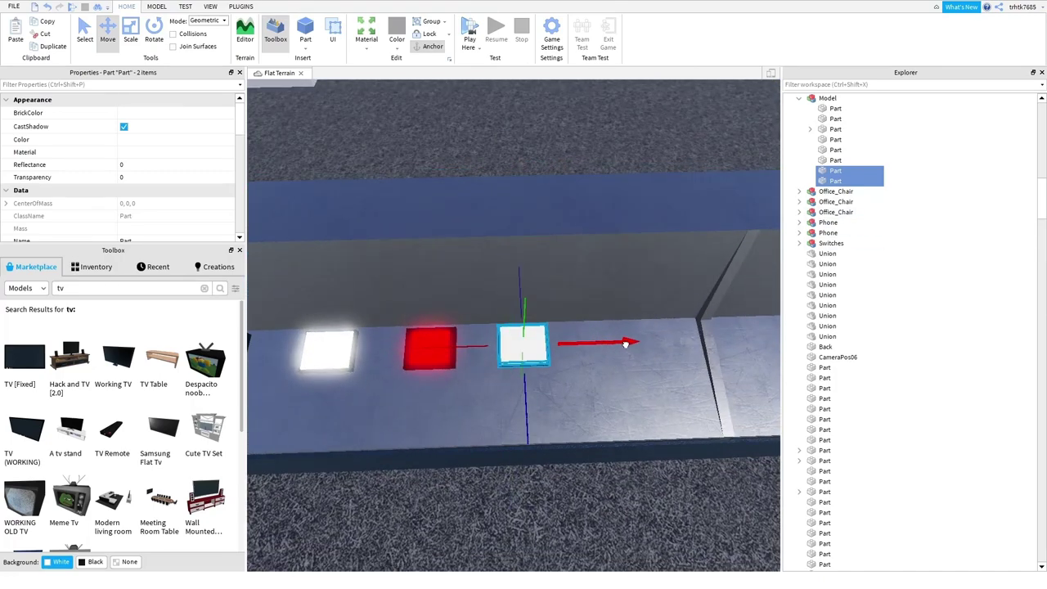
- Set the duplicated screen's neon face colour to black (0, 0, 0)
{"action": "left_click", "coordinate": [835, 160]}
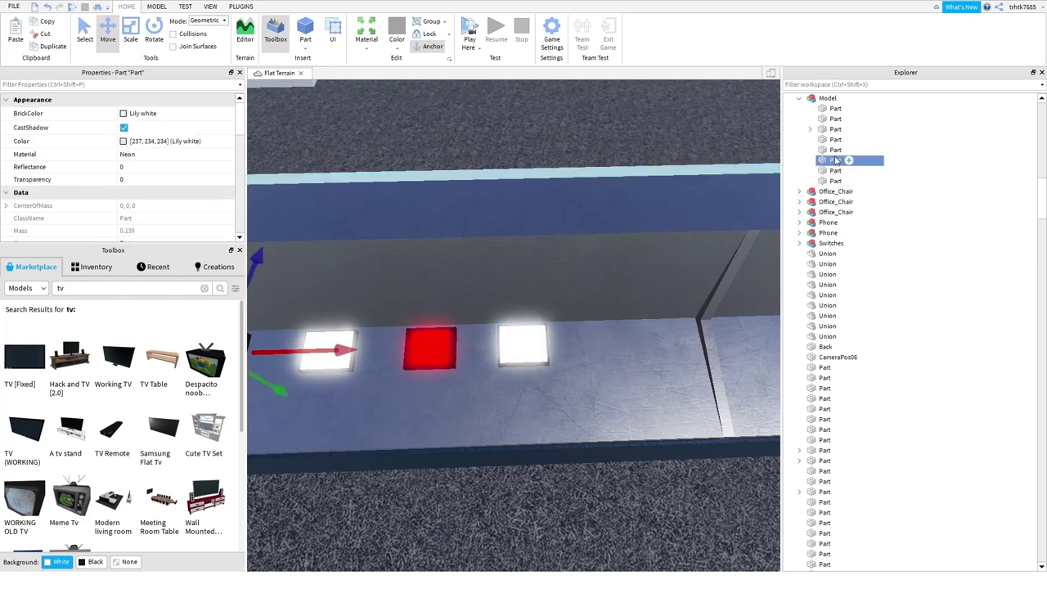
{"action": "key", "text": "f"}
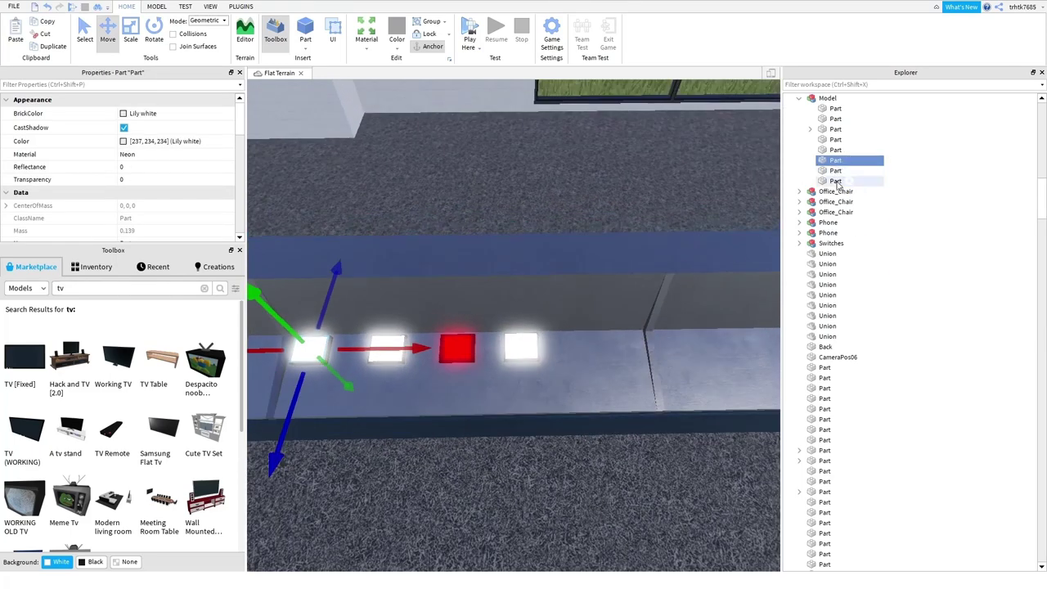
{"action": "left_click", "coordinate": [835, 181]}
{"action": "left_click", "coordinate": [123, 144]}
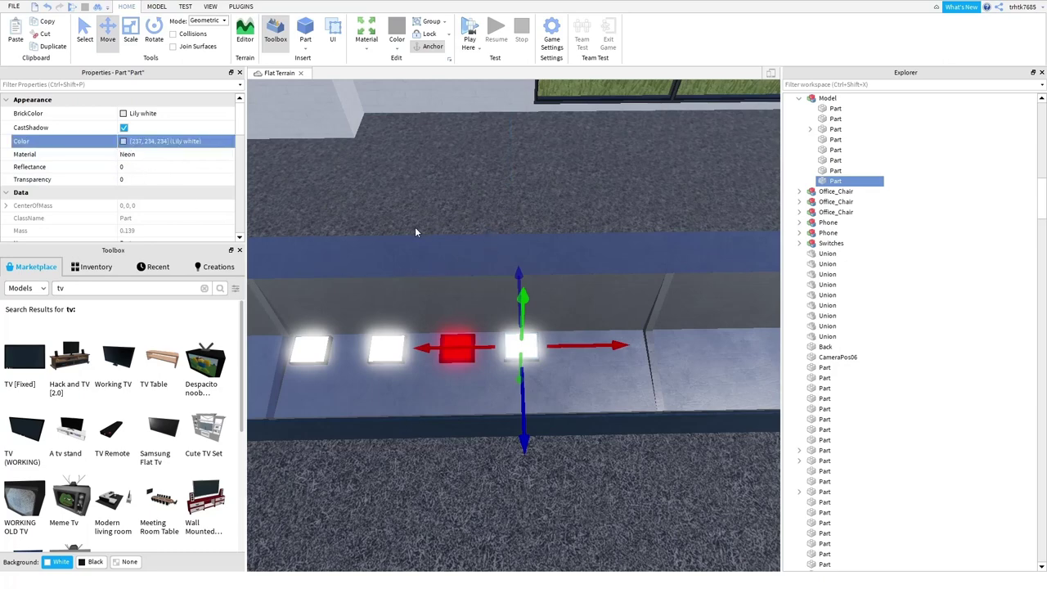
{"action": "left_click", "coordinate": [394, 214]}
{"action": "left_click", "coordinate": [595, 399]}
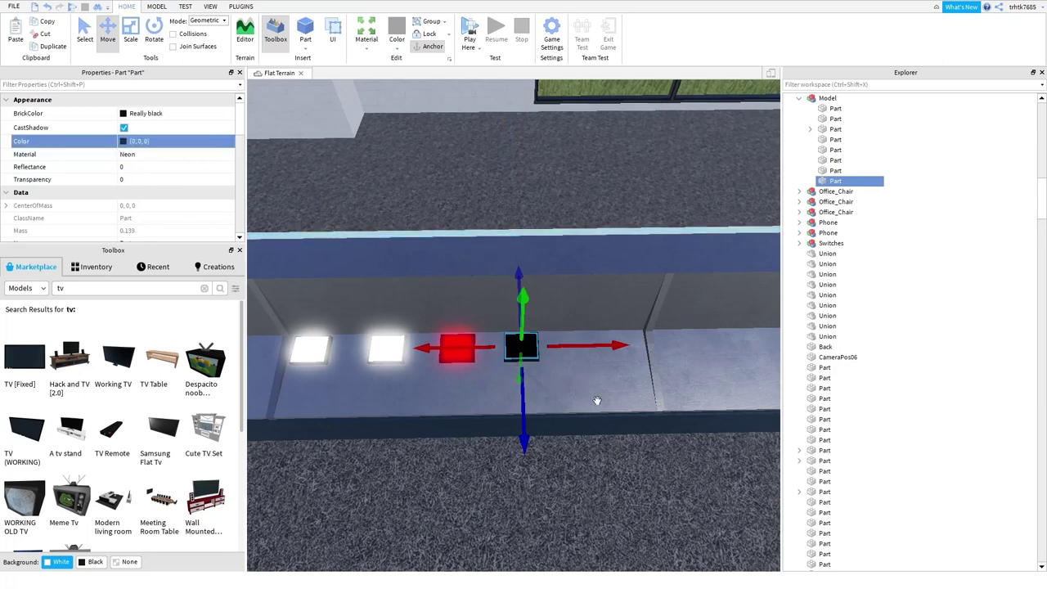
- Set the original outer white screen's face to lime green (0, 255, 0) and select the red screen's black base part
{"action": "left_click", "coordinate": [835, 160]}
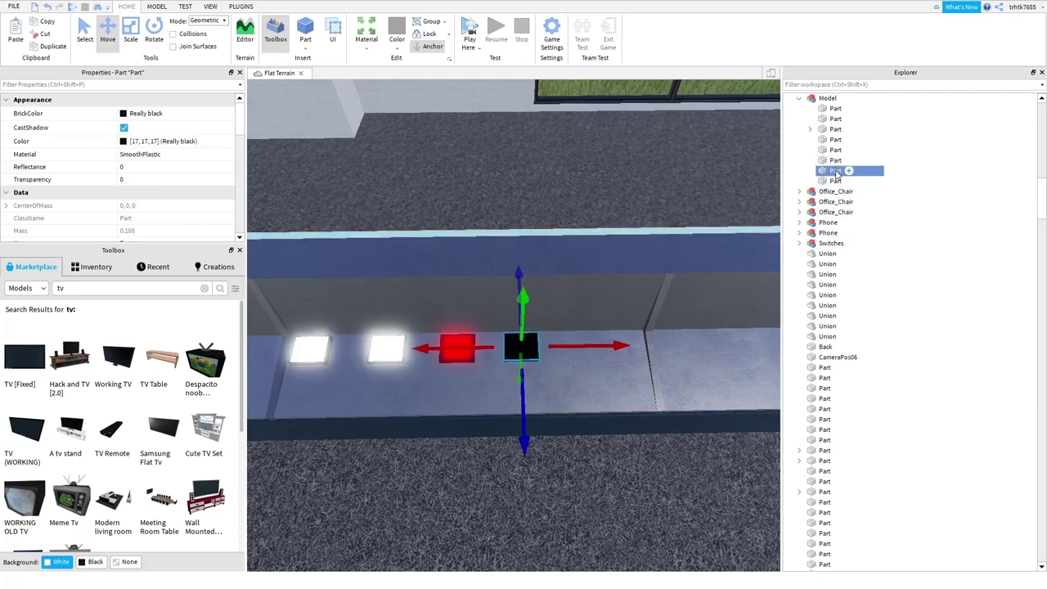
{"action": "left_click", "coordinate": [141, 142]}
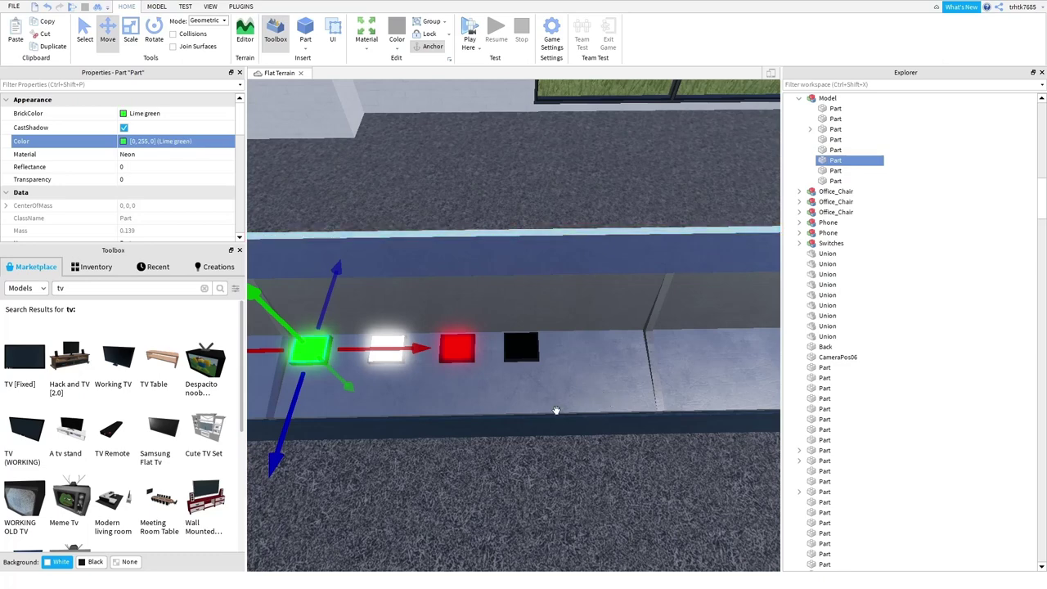
{"action": "left_click", "coordinate": [833, 121]}
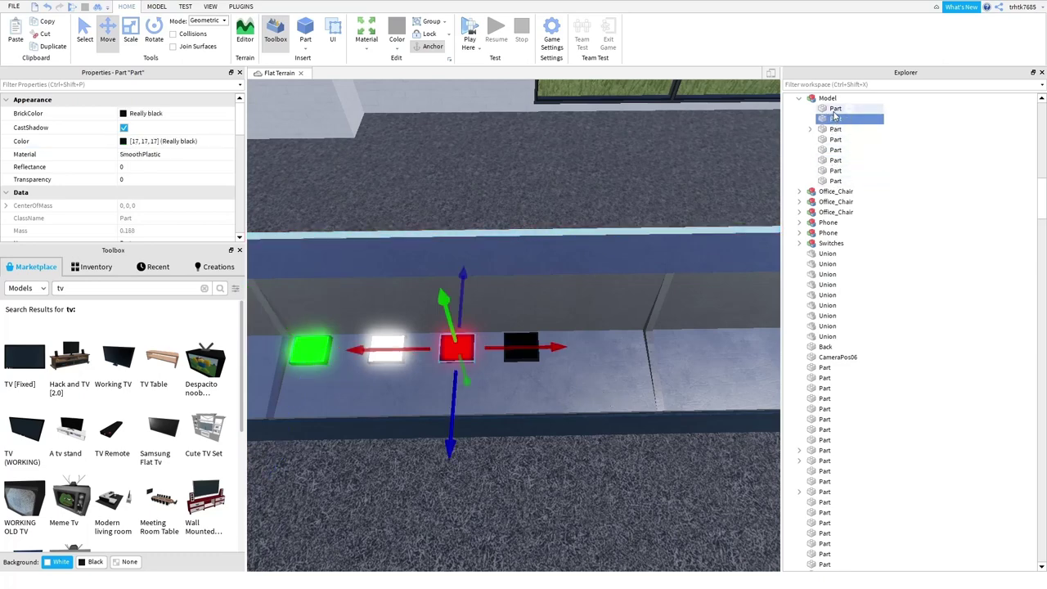
- Examine the parts of the console screens' model one by one to find which belong to the black screen
{"action": "left_click", "coordinate": [834, 111]}
{"action": "left_click", "coordinate": [836, 181]}
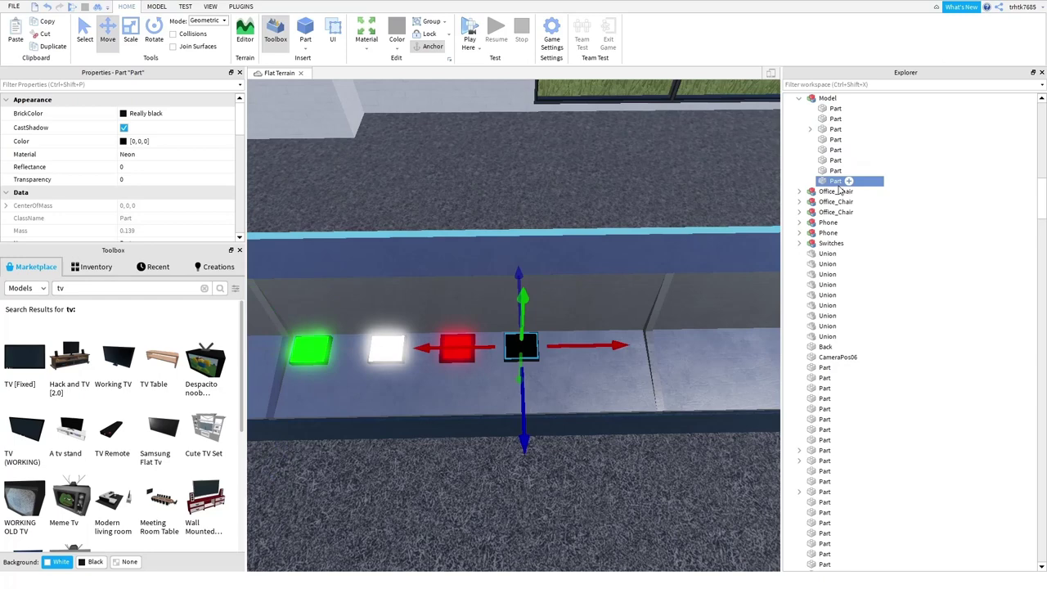
{"action": "left_click", "coordinate": [835, 119], "text": "ctrl"}
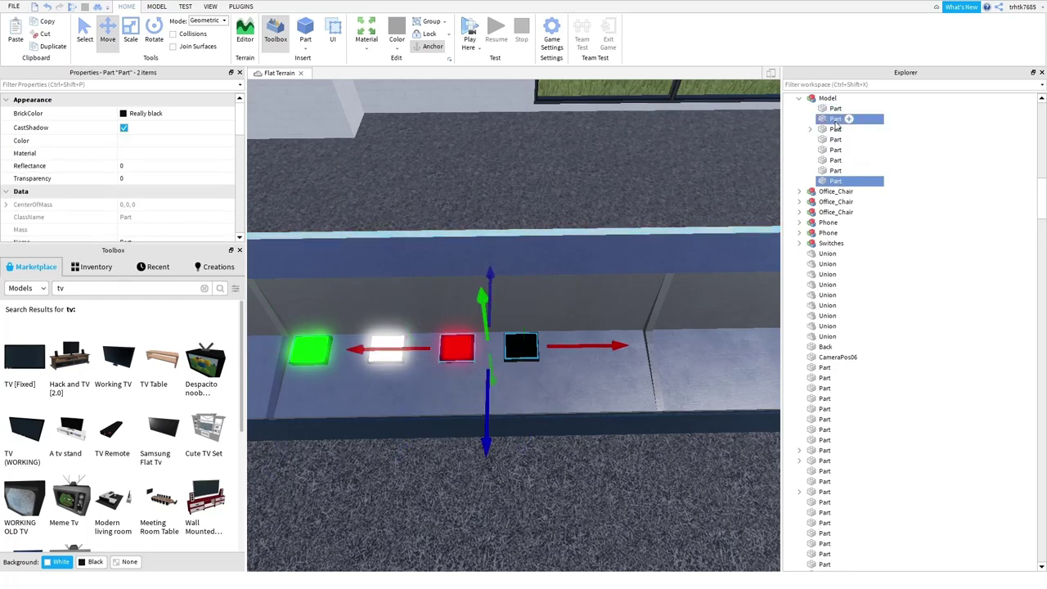
{"action": "left_click", "coordinate": [835, 121], "text": "ctrl"}
{"action": "left_click", "coordinate": [836, 181], "text": "ctrl"}
{"action": "left_click", "coordinate": [835, 172], "text": "ctrl"}
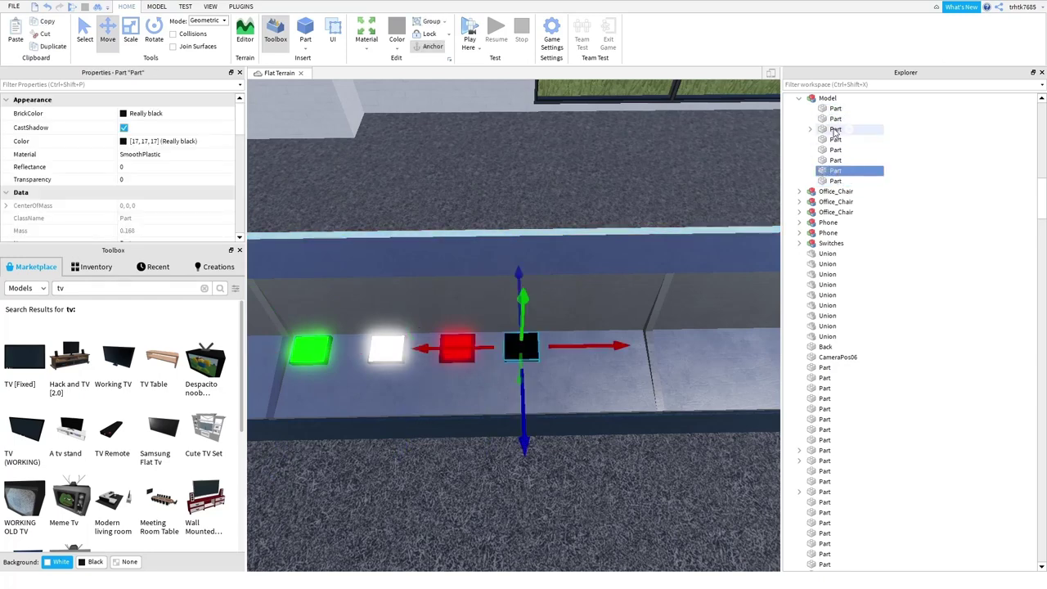
{"action": "left_click", "coordinate": [835, 121], "text": "ctrl"}
{"action": "left_click", "coordinate": [834, 121], "text": "ctrl"}
{"action": "left_click", "coordinate": [835, 110], "text": "ctrl"}
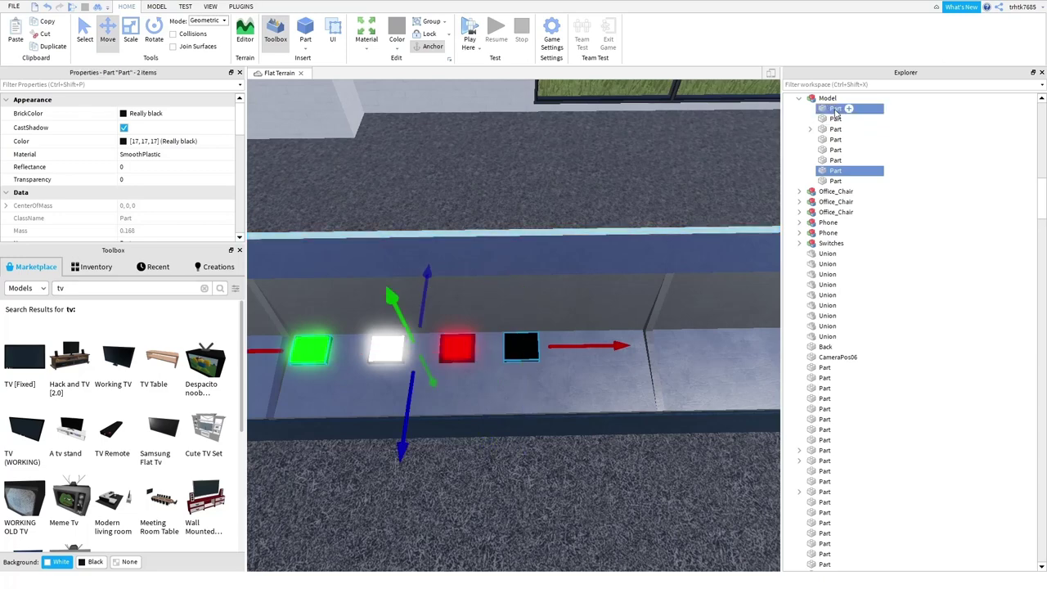
{"action": "left_click", "coordinate": [835, 110], "text": "ctrl"}
{"action": "left_click", "coordinate": [835, 122], "text": "ctrl"}
{"action": "left_click", "coordinate": [834, 129], "text": "ctrl"}
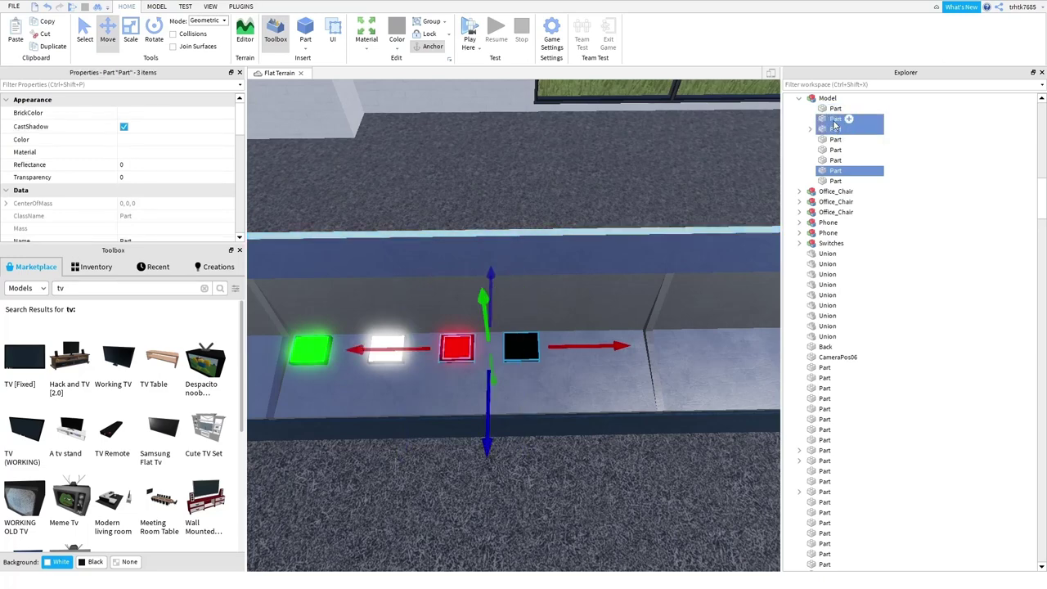
{"action": "left_click", "coordinate": [834, 132], "text": "ctrl"}
{"action": "left_click", "coordinate": [834, 140], "text": "ctrl"}
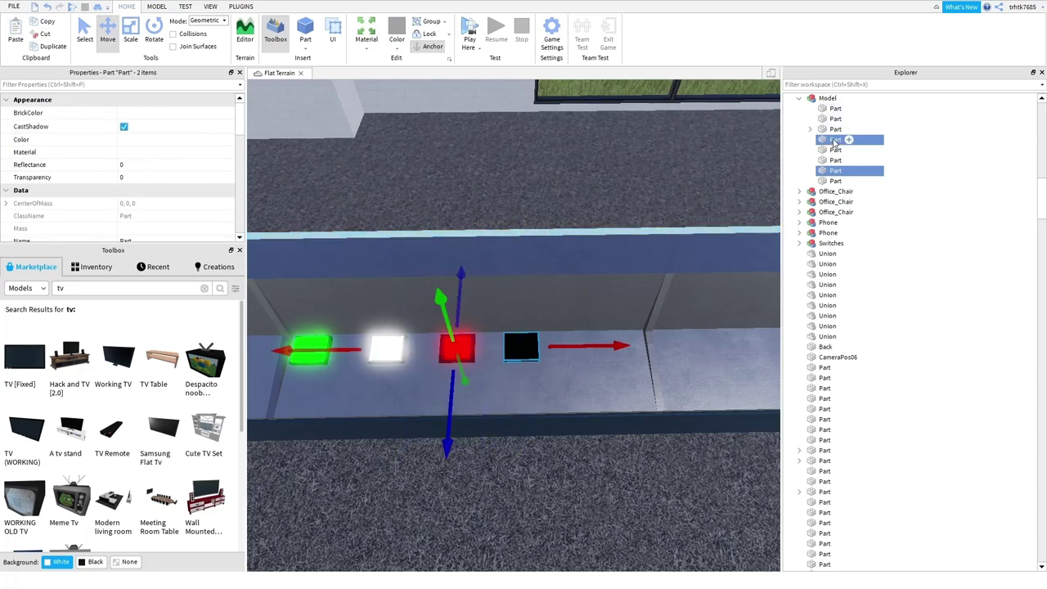
{"action": "left_click", "coordinate": [833, 141], "text": "ctrl"}
{"action": "left_click", "coordinate": [835, 149], "text": "ctrl"}
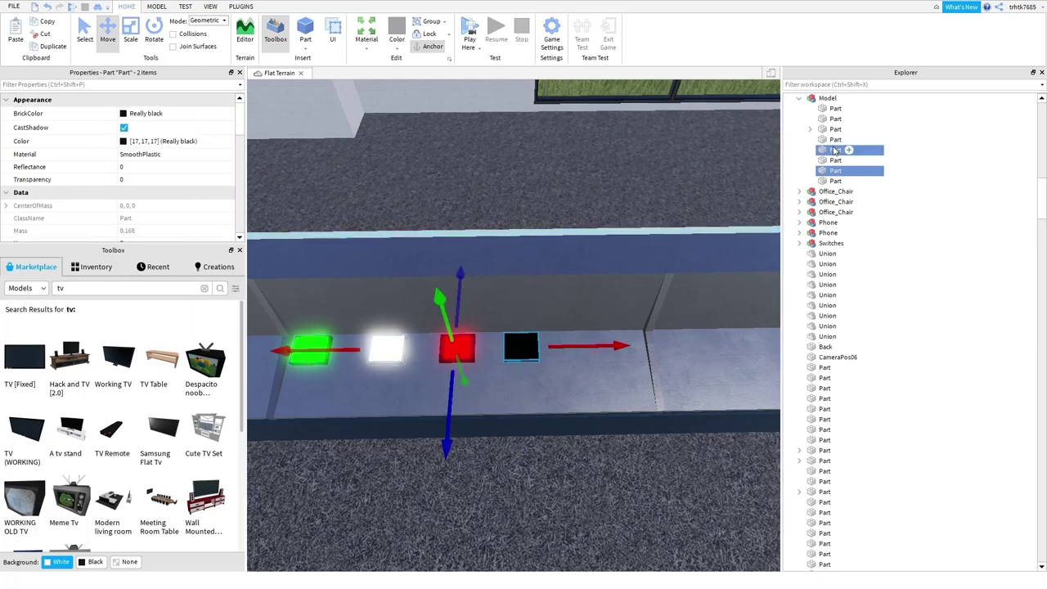
{"action": "left_click", "coordinate": [834, 150], "text": "ctrl"}
{"action": "left_click", "coordinate": [834, 161], "text": "ctrl"}
{"action": "left_click", "coordinate": [834, 163], "text": "ctrl"}
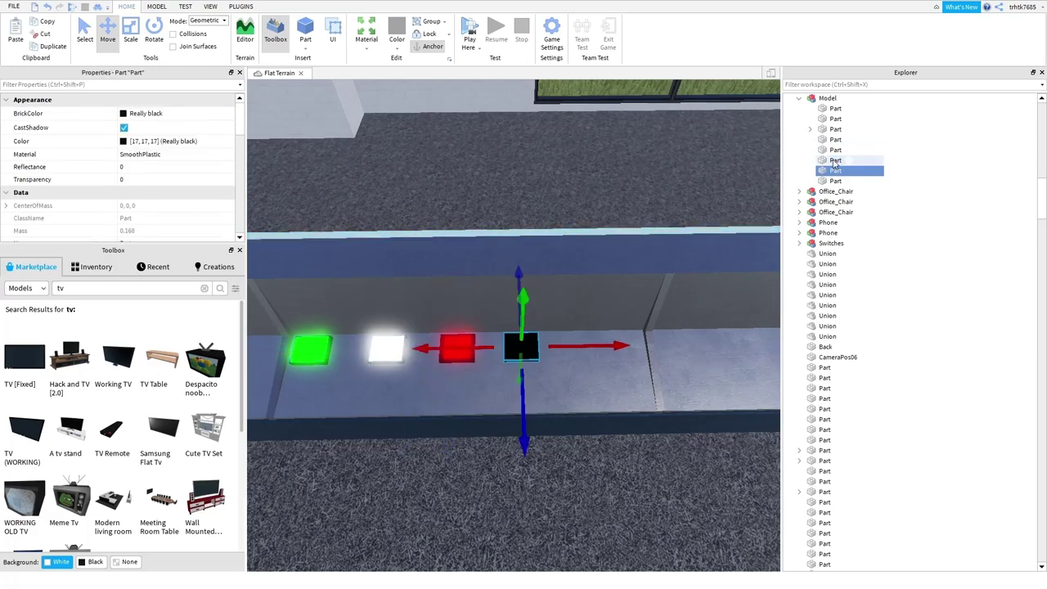
{"action": "right_click_drag", "start_coordinate": [750, 274], "coordinate": [733, 290]}
{"action": "scroll", "coordinate": [733, 289], "scroll_direction": "up", "scroll_amount": 2}
{"action": "scroll", "coordinate": [733, 289], "scroll_direction": "down", "scroll_amount": 1}
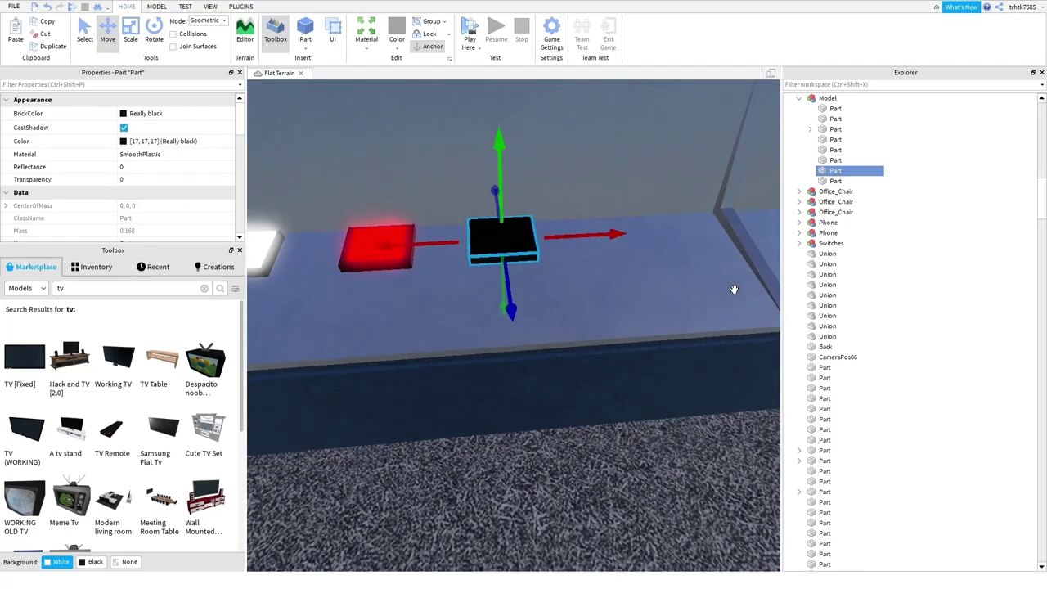
- Delete the long instrument panel running along the front edge of the large grey slab out on the grass
{"action": "key", "text": "a"}
{"action": "right_click_drag", "start_coordinate": [620, 368], "coordinate": [619, 369]}
{"action": "right_click_drag", "start_coordinate": [603, 354], "coordinate": [587, 355]}
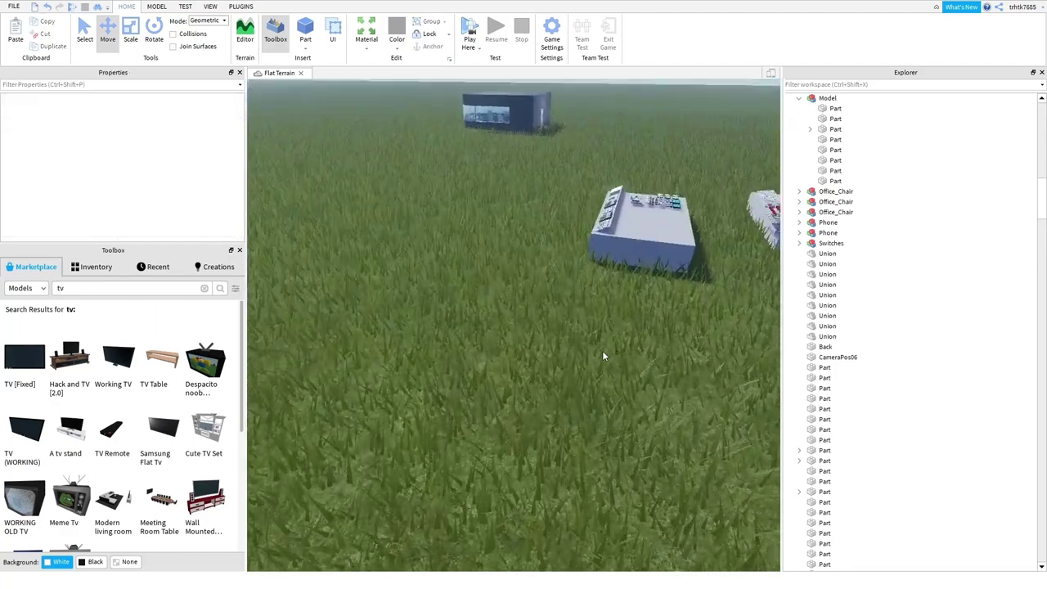
{"action": "key", "text": "w"}
{"action": "scroll", "coordinate": [541, 362], "scroll_direction": "up", "scroll_amount": 4}
{"action": "key", "text": "a"}
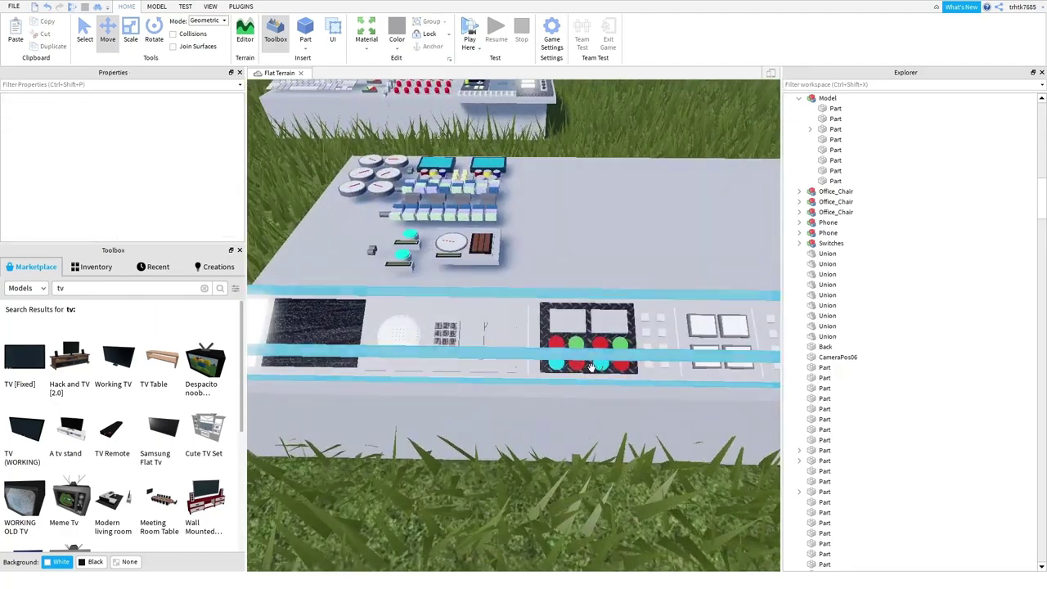
{"action": "scroll", "coordinate": [542, 362], "scroll_direction": "down", "scroll_amount": 3}
{"action": "left_click", "coordinate": [523, 336]}
{"action": "key", "text": "Delete"}
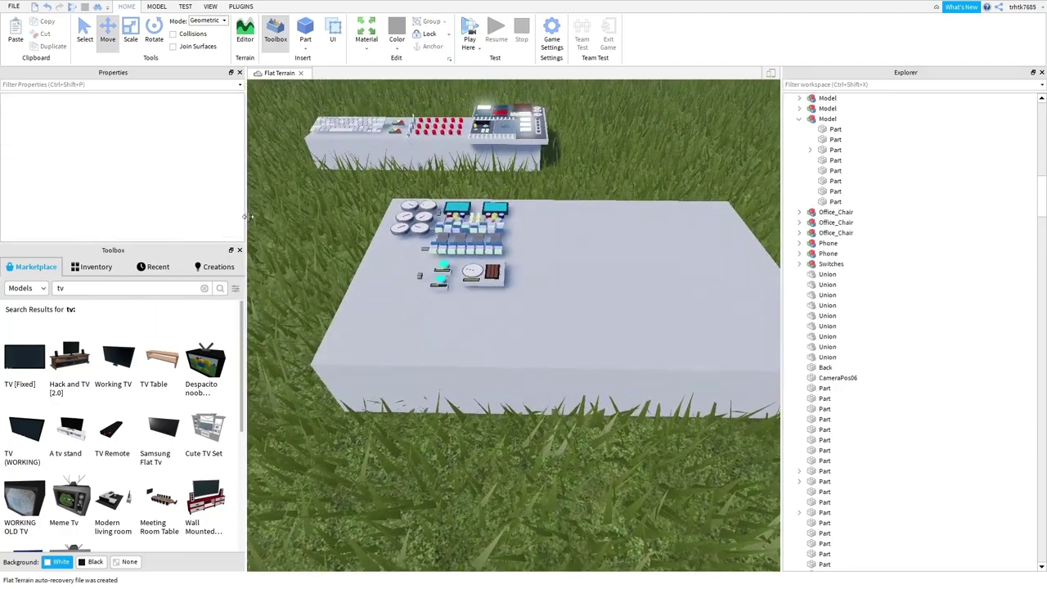
- Move the glowing control panel from the rear slab onto the empty side of the large slab and ungroup it
{"action": "right_click_drag", "start_coordinate": [628, 281], "coordinate": [627, 281]}
{"action": "key", "text": "w"}
{"action": "key", "text": "s"}
{"action": "left_click_drag", "start_coordinate": [493, 198], "coordinate": [533, 413]}
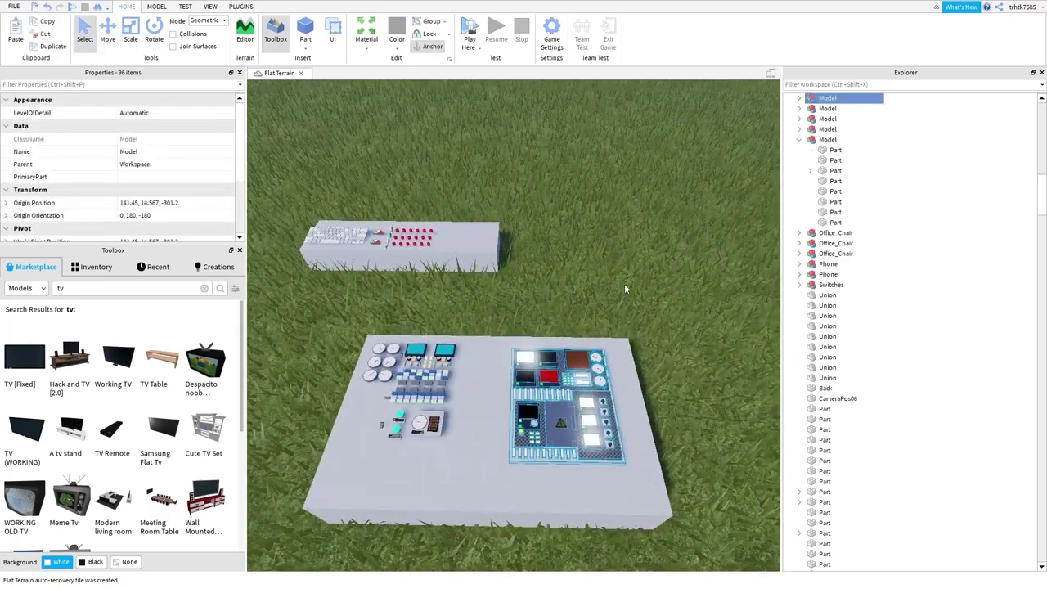
{"action": "key", "text": "ctrl+u"}
- Delete the ungrouped panel's lower row of white strips and the patterned backing plates behind its white and upper square screens
{"action": "left_click", "coordinate": [683, 327]}
{"action": "right_click_drag", "start_coordinate": [683, 327], "coordinate": [683, 327]}
{"action": "key", "text": "w"}
{"action": "left_click", "coordinate": [556, 388]}
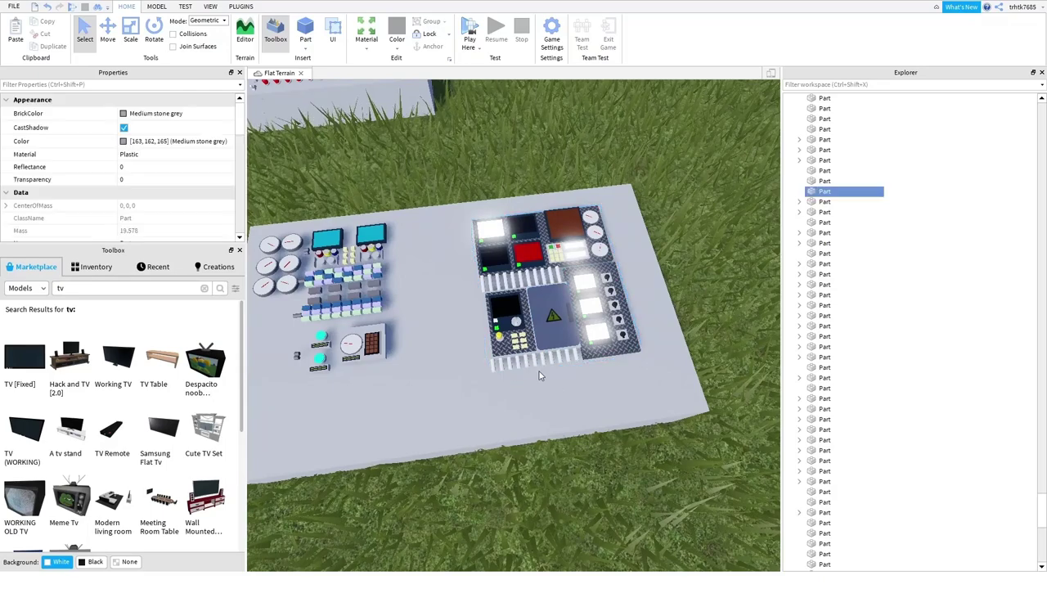
{"action": "left_click", "coordinate": [559, 375]}
{"action": "right_click_drag", "start_coordinate": [575, 360], "coordinate": [586, 364]}
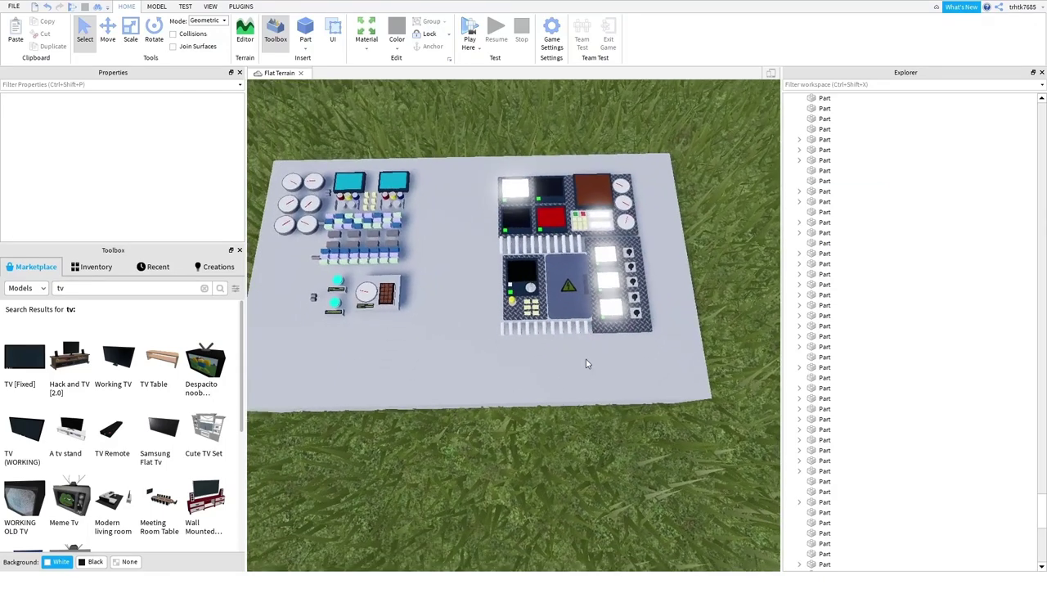
{"action": "left_click_drag", "start_coordinate": [514, 329], "coordinate": [501, 326]}
{"action": "key", "text": "Delete"}
{"action": "left_click", "coordinate": [586, 327]}
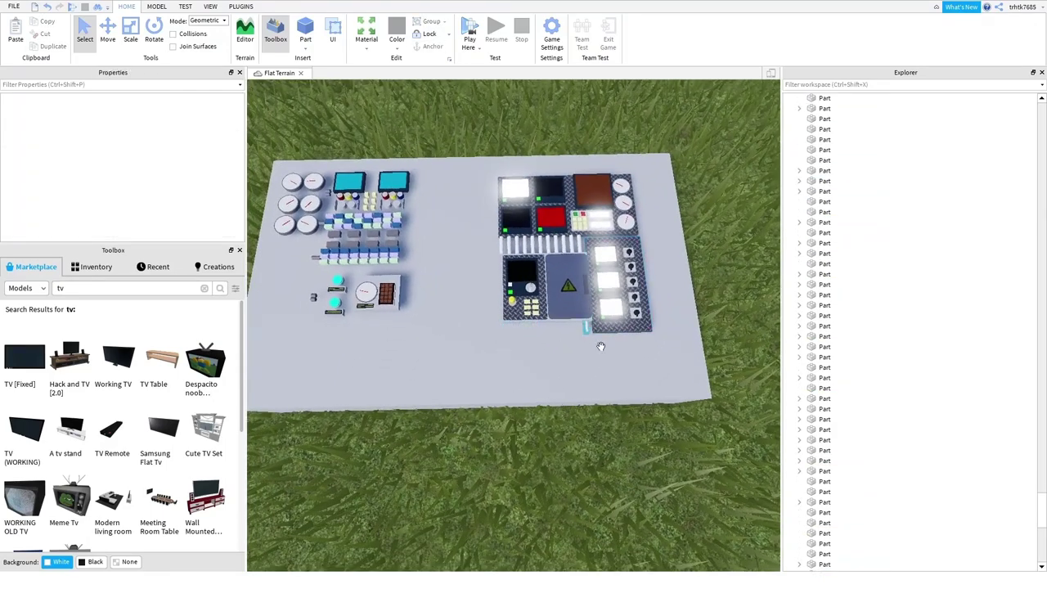
{"action": "left_click", "coordinate": [586, 334]}
{"action": "key", "text": "Delete"}
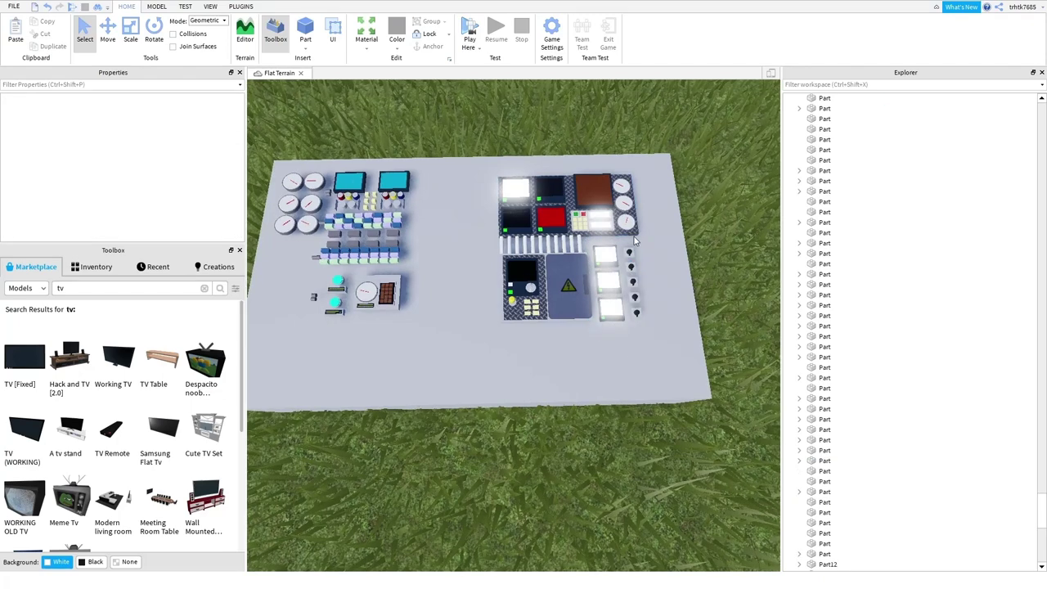
{"action": "key", "text": "Delete"}
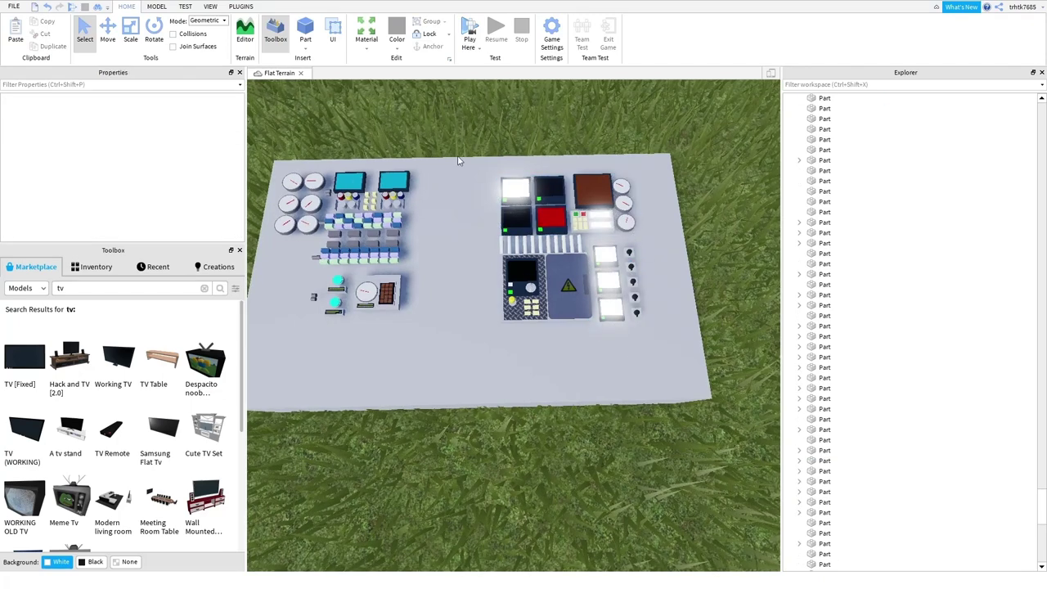
- Select the four square screens with green indicators and move them together off the slab toward the control room building
{"action": "left_click_drag", "start_coordinate": [463, 157], "coordinate": [587, 188]}
{"action": "right_click_drag", "start_coordinate": [587, 187], "coordinate": [587, 187]}
{"action": "left_click_drag", "start_coordinate": [587, 187], "coordinate": [588, 187]}
{"action": "right_click_drag", "start_coordinate": [587, 187], "coordinate": [587, 187]}
{"action": "left_click_drag", "start_coordinate": [587, 187], "coordinate": [588, 187]}
{"action": "right_click_drag", "start_coordinate": [587, 188], "coordinate": [588, 187]}
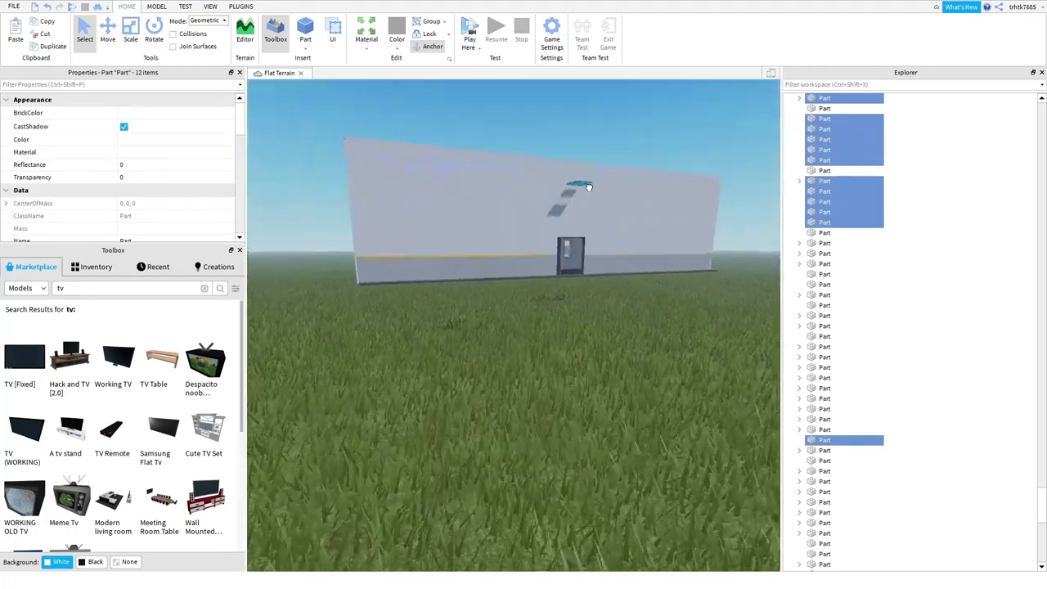
{"action": "key", "text": "w"}
{"action": "left_click_drag", "start_coordinate": [588, 187], "coordinate": [588, 189]}
{"action": "right_click_drag", "start_coordinate": [588, 187], "coordinate": [588, 188]}
{"action": "left_click_drag", "start_coordinate": [588, 188], "coordinate": [401, 429]}
{"action": "key", "text": "a"}
{"action": "left_click", "coordinate": [489, 443]}
{"action": "scroll", "coordinate": [491, 508], "scroll_direction": "up", "scroll_amount": 4}
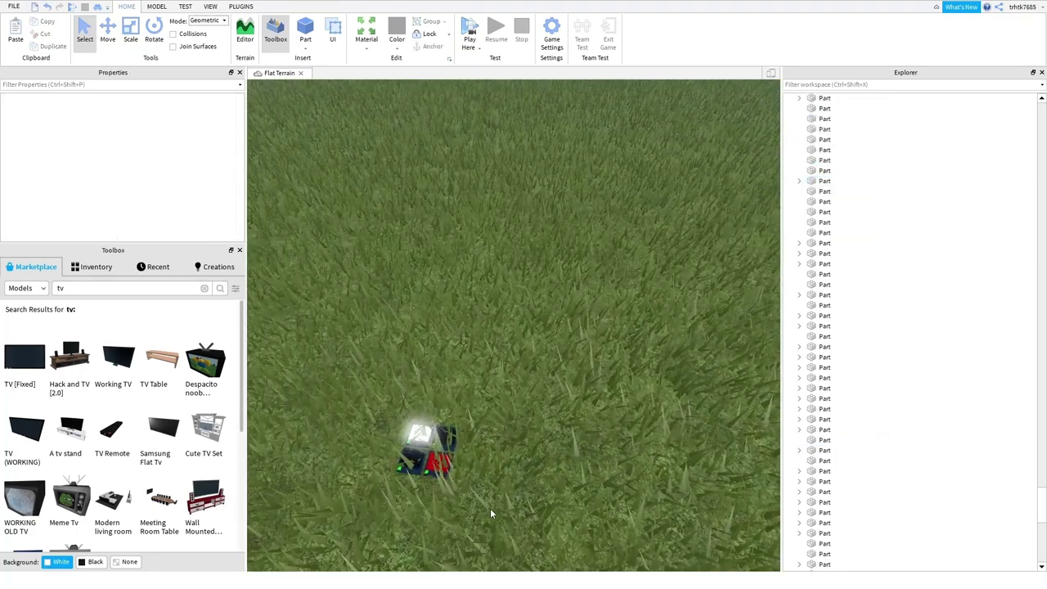
- Group the red screen's three parts into a model and place it on the console beside the plain black screen
{"action": "left_click_drag", "start_coordinate": [515, 540], "coordinate": [442, 474]}
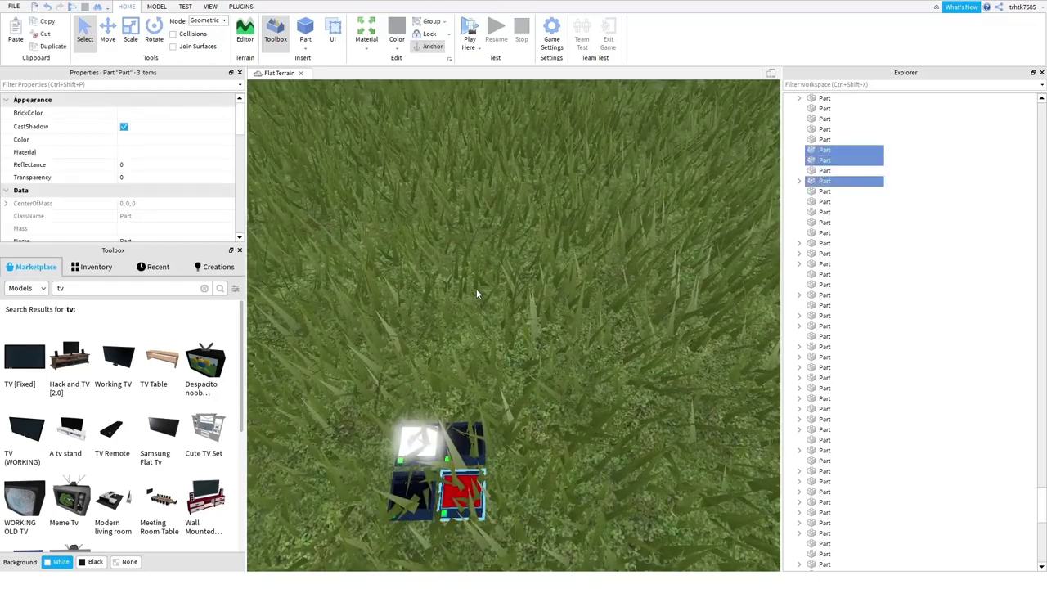
{"action": "key", "text": "ctrl+g"}
{"action": "left_click", "coordinate": [485, 527]}
{"action": "key", "text": "d"}
{"action": "left_click_drag", "start_coordinate": [470, 510], "coordinate": [450, 411]}
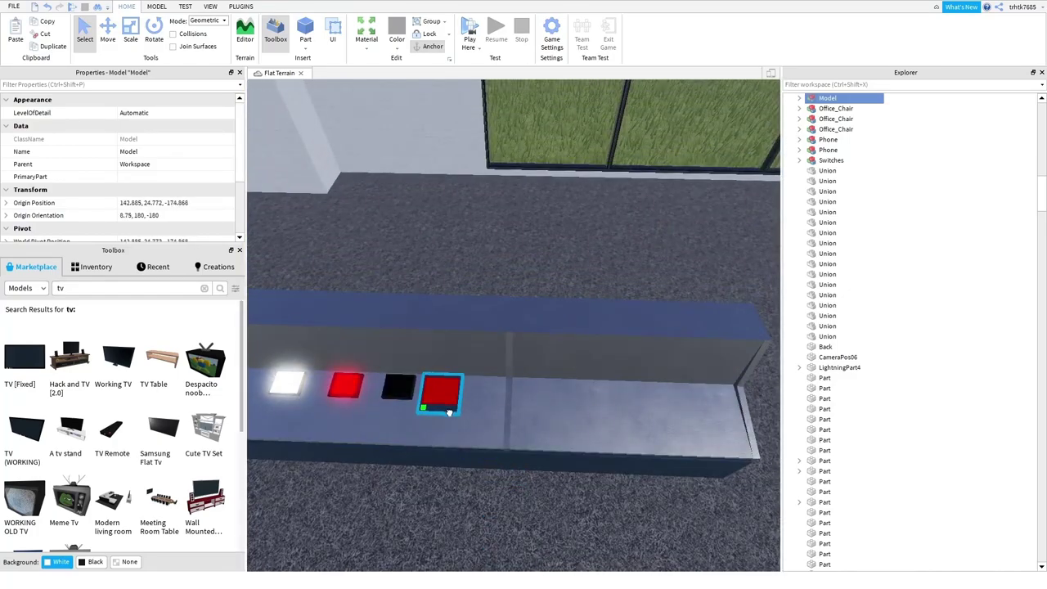
- Group the parts of the blank dark screen, the white screen and the text-display screen into three separate models
{"action": "key", "text": "a"}
{"action": "left_click", "coordinate": [483, 449]}
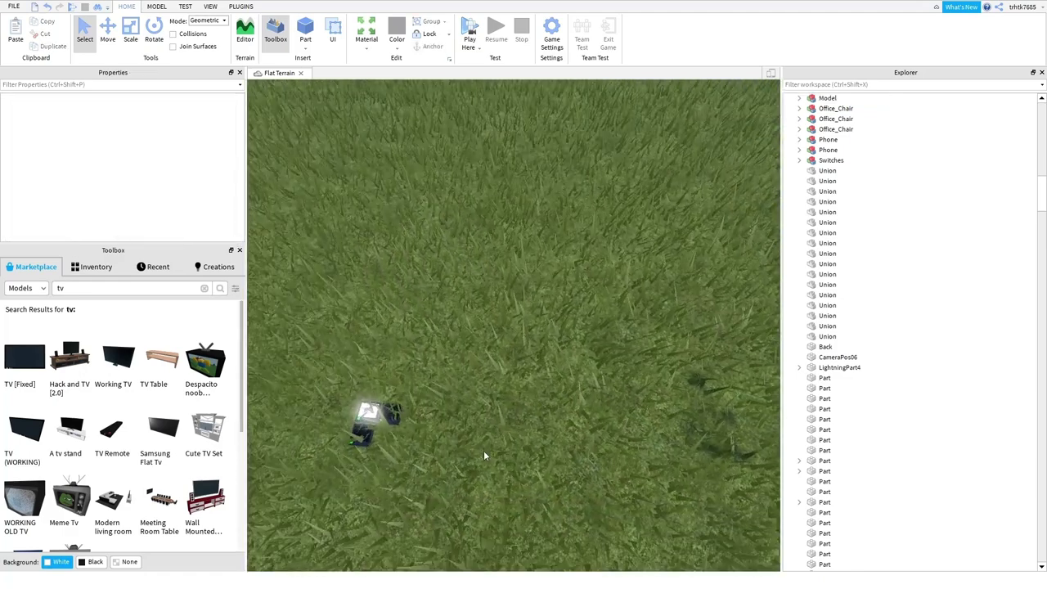
{"action": "scroll", "coordinate": [483, 450], "scroll_direction": "up", "scroll_amount": 5}
{"action": "left_click", "coordinate": [508, 317]}
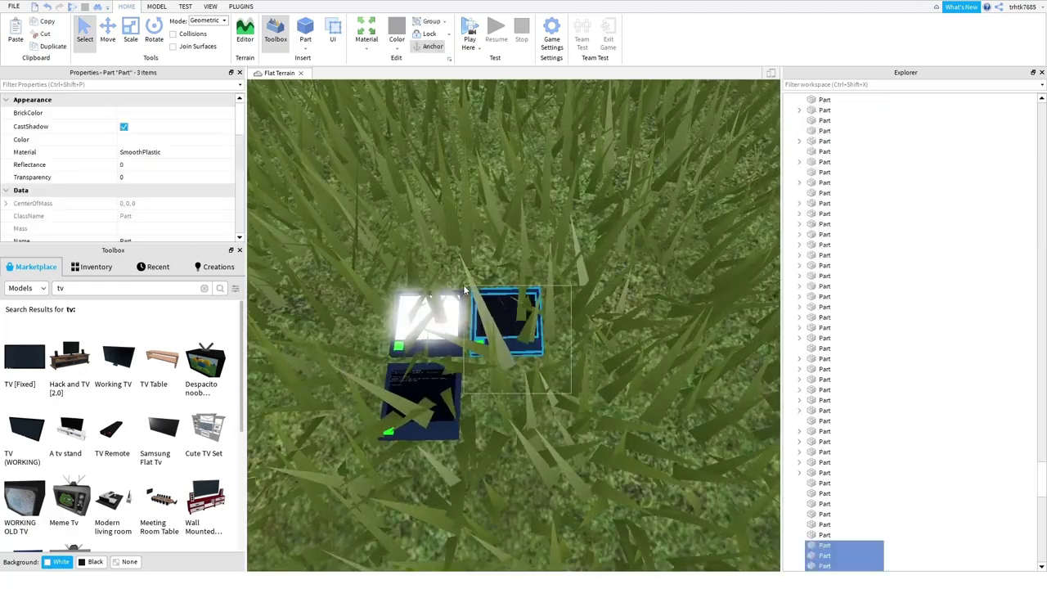
{"action": "left_click_drag", "start_coordinate": [509, 318], "coordinate": [527, 377]}
{"action": "key", "text": "ctrl+g"}
{"action": "left_click_drag", "start_coordinate": [373, 252], "coordinate": [462, 351]}
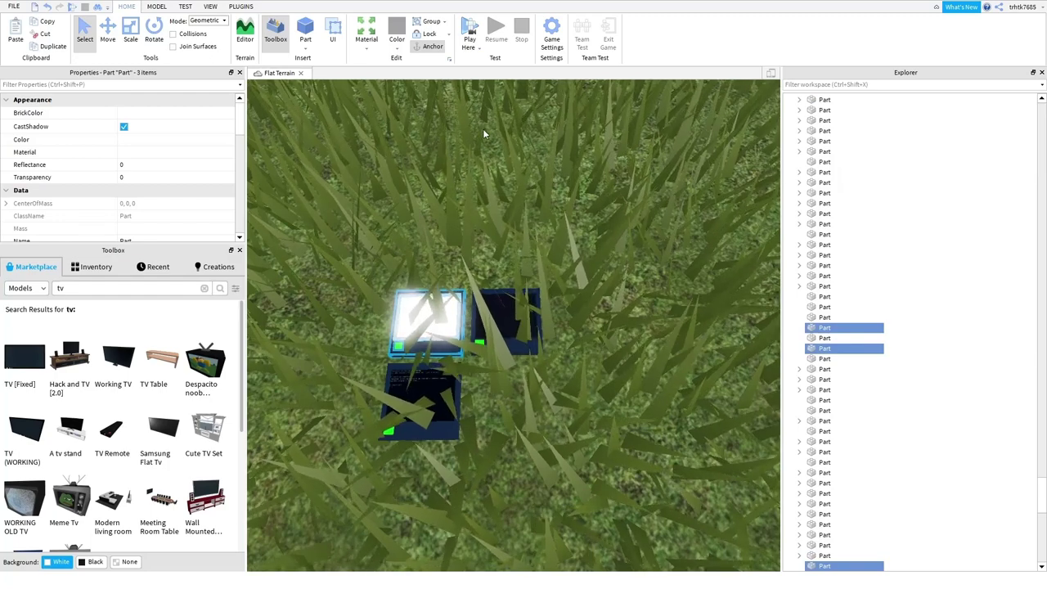
{"action": "key", "text": "ctrl+g"}
{"action": "left_click_drag", "start_coordinate": [506, 453], "coordinate": [429, 448]}
{"action": "left_click", "coordinate": [428, 448]}
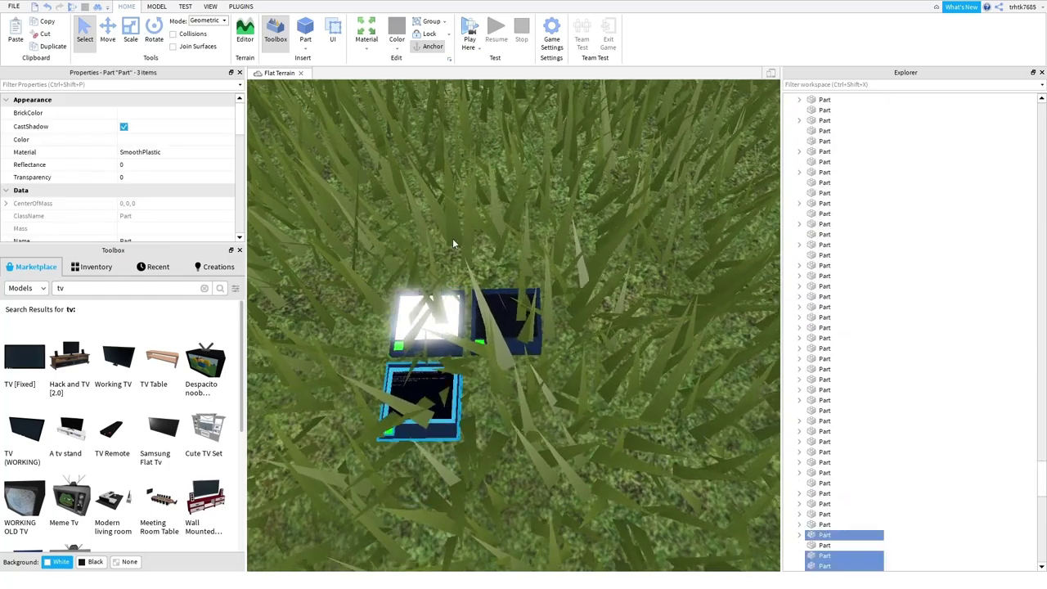
{"action": "key", "text": "ctrl+g"}
- Place the blank dark screen on the console directly beside the red screen with the green indicator
{"action": "left_click", "coordinate": [561, 377]}
{"action": "left_click_drag", "start_coordinate": [499, 334], "coordinate": [475, 195]}
{"action": "scroll", "coordinate": [521, 313], "scroll_direction": "up", "scroll_amount": 5}
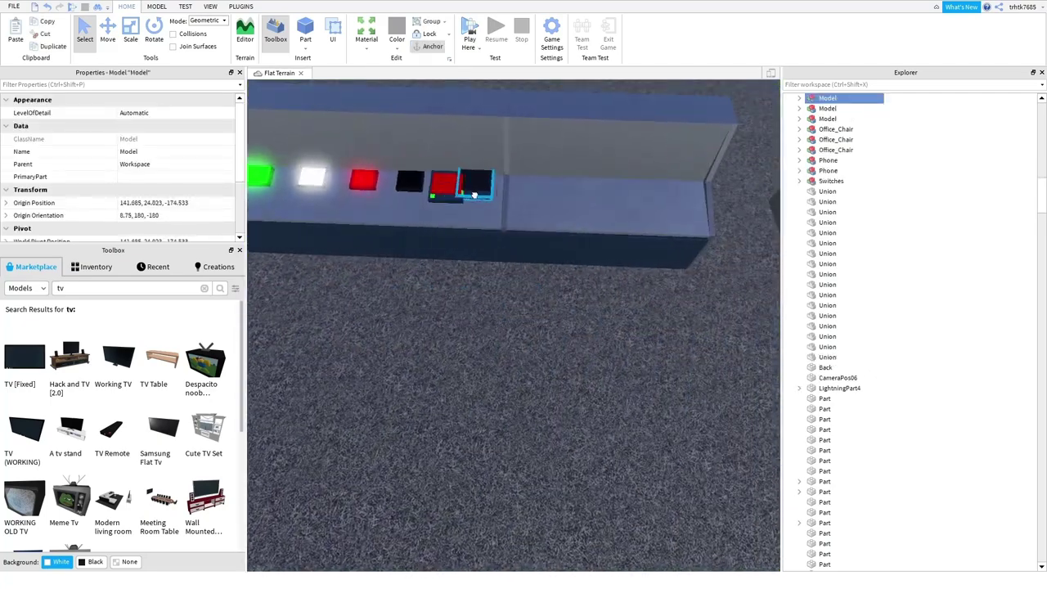
{"action": "scroll", "coordinate": [505, 339], "scroll_direction": "down", "scroll_amount": 6}
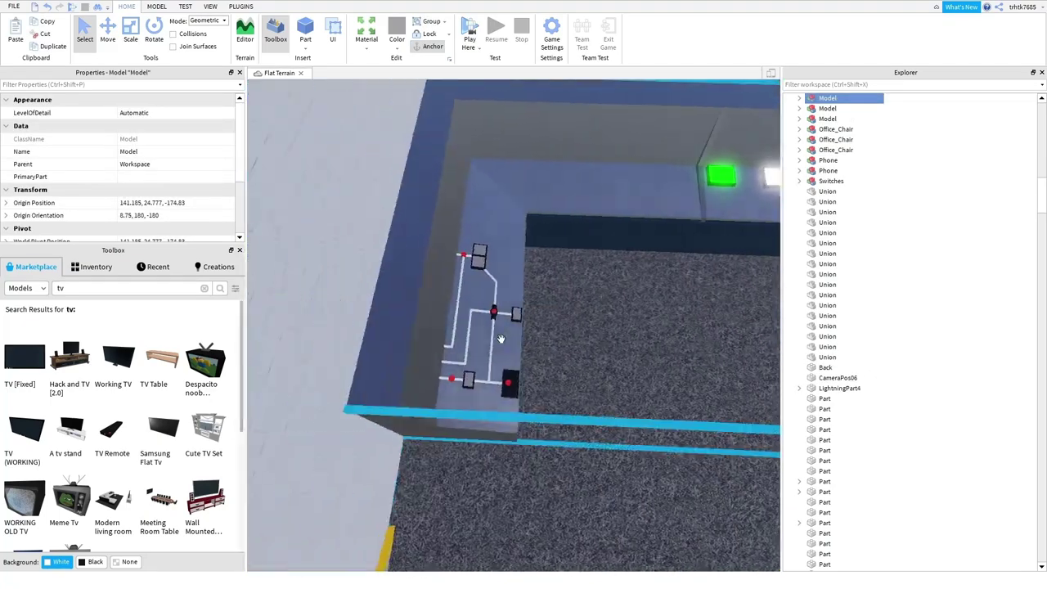
- Place the white screen and the text-display screen side by side on the console section beyond the divider
{"action": "left_click", "coordinate": [468, 335]}
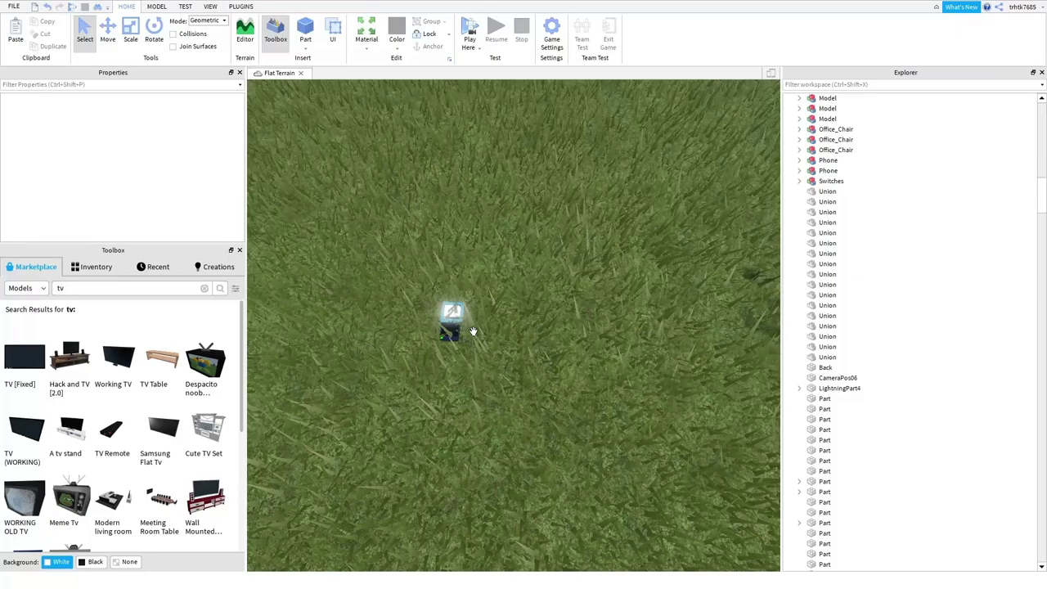
{"action": "left_click", "coordinate": [472, 331]}
{"action": "scroll", "coordinate": [482, 315], "scroll_direction": "up", "scroll_amount": 6}
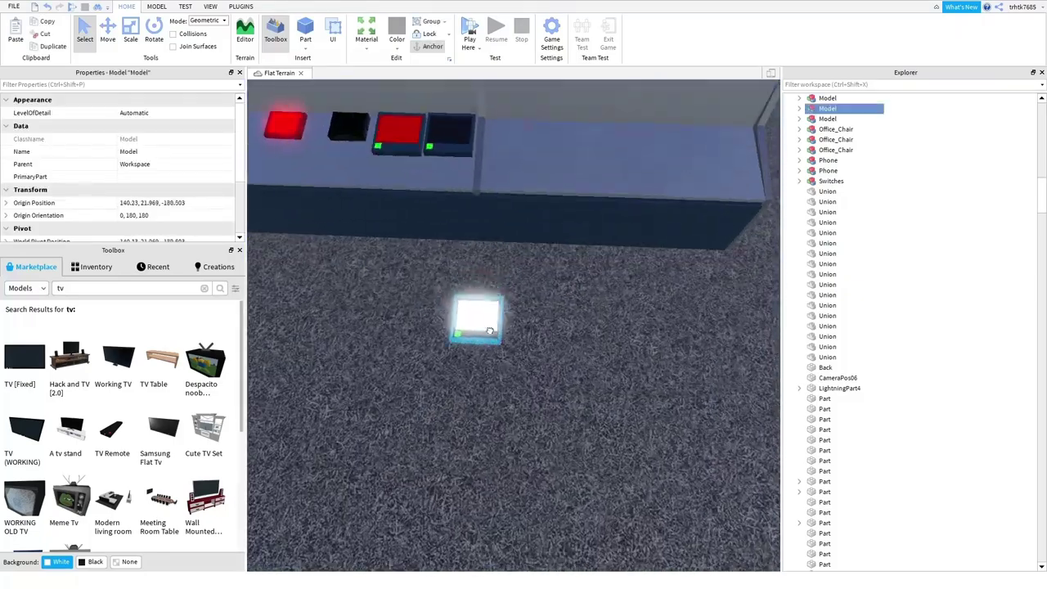
{"action": "left_click_drag", "start_coordinate": [489, 330], "coordinate": [564, 280]}
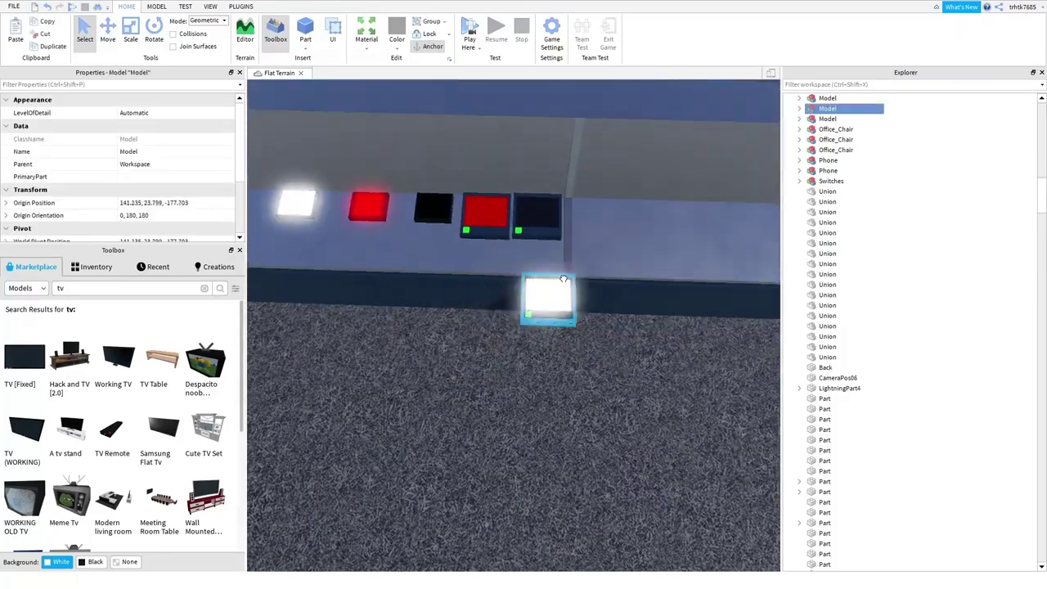
{"action": "left_click_drag", "start_coordinate": [610, 230], "coordinate": [494, 270]}
{"action": "key", "text": "a"}
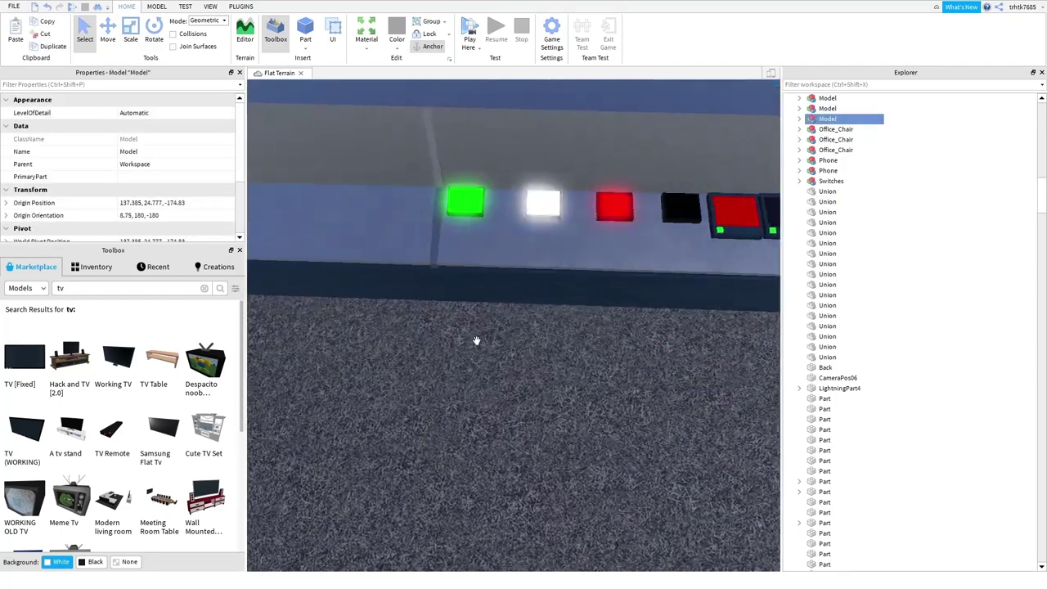
{"action": "left_click", "coordinate": [430, 339]}
{"action": "key", "text": "d"}
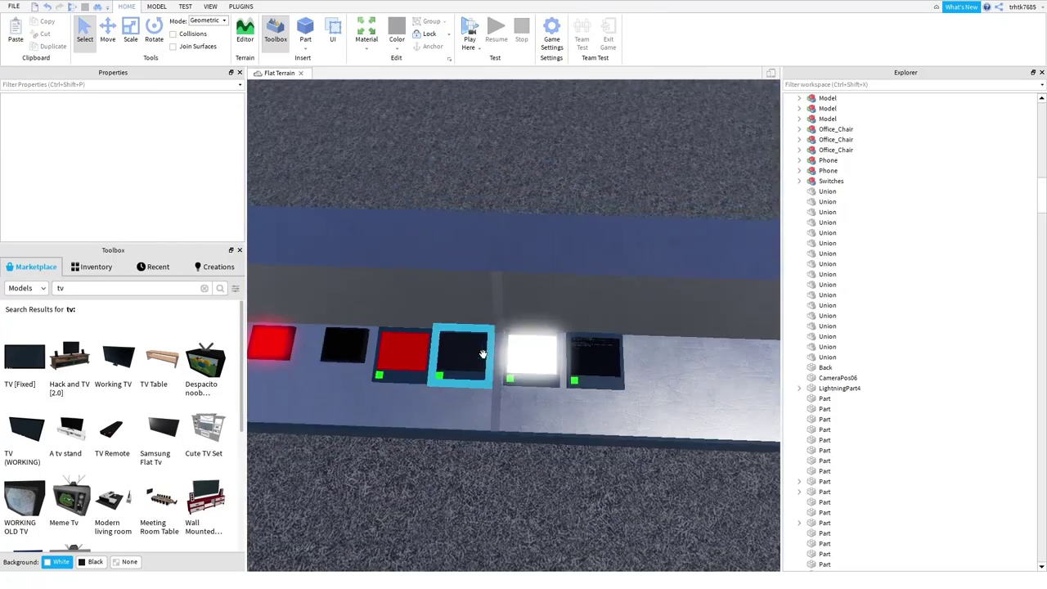
- Group the red, blank dark, white and text-display screens on the console into a single model
{"action": "left_click", "coordinate": [481, 362]}
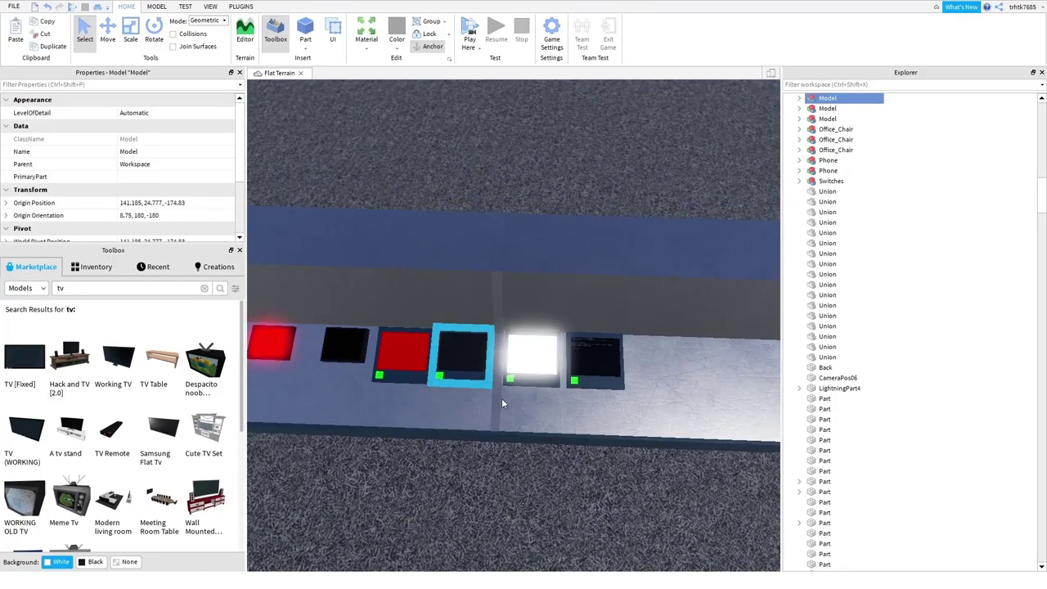
{"action": "mouse_move", "coordinate": [503, 403]}
{"action": "right_mouse_down"}
{"action": "mouse_move", "coordinate": [518, 417]}
{"action": "mouse_move", "coordinate": [510, 412]}
{"action": "right_mouse_up"}
{"action": "key", "text": "w"}
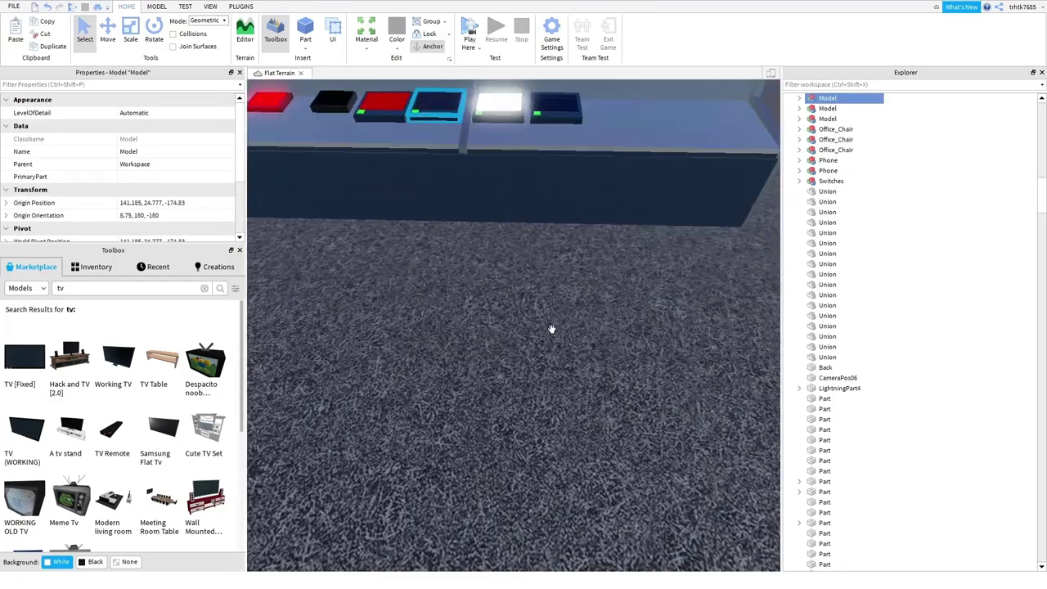
{"action": "right_click_drag", "start_coordinate": [552, 328], "coordinate": [585, 291]}
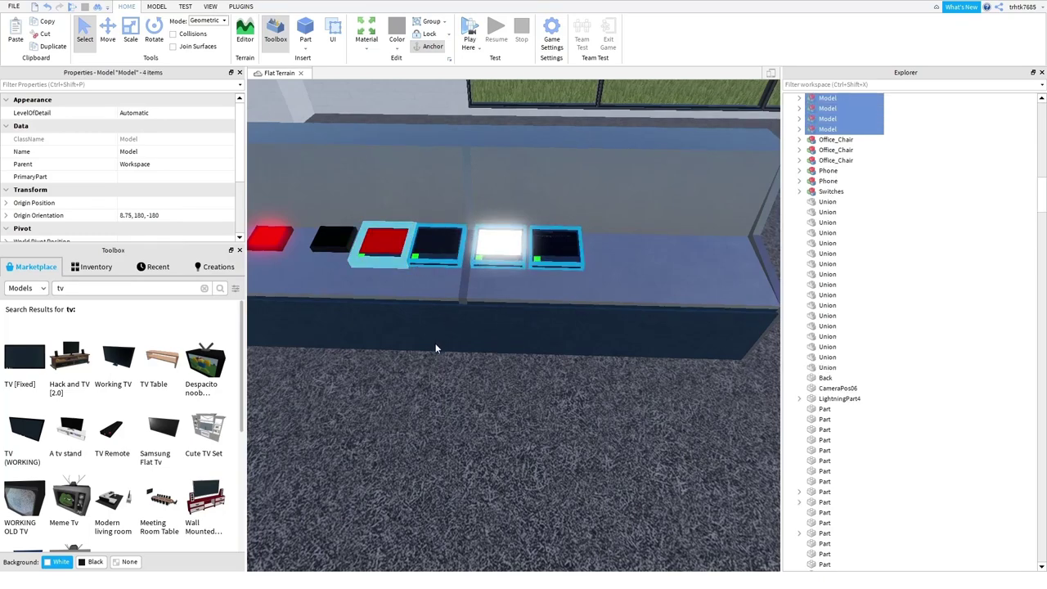
{"action": "key", "text": "ctrl+g"}
{"action": "scroll", "coordinate": [450, 357], "scroll_direction": "down", "scroll_amount": 8}
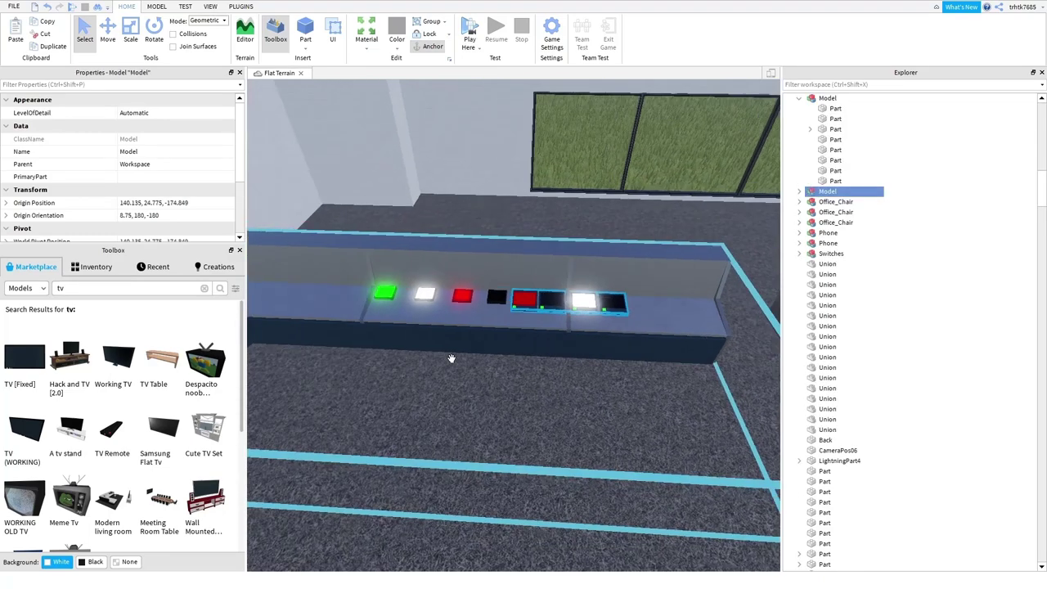
{"action": "left_click", "coordinate": [434, 346]}
{"action": "right_click_drag", "start_coordinate": [434, 346], "coordinate": [523, 411]}
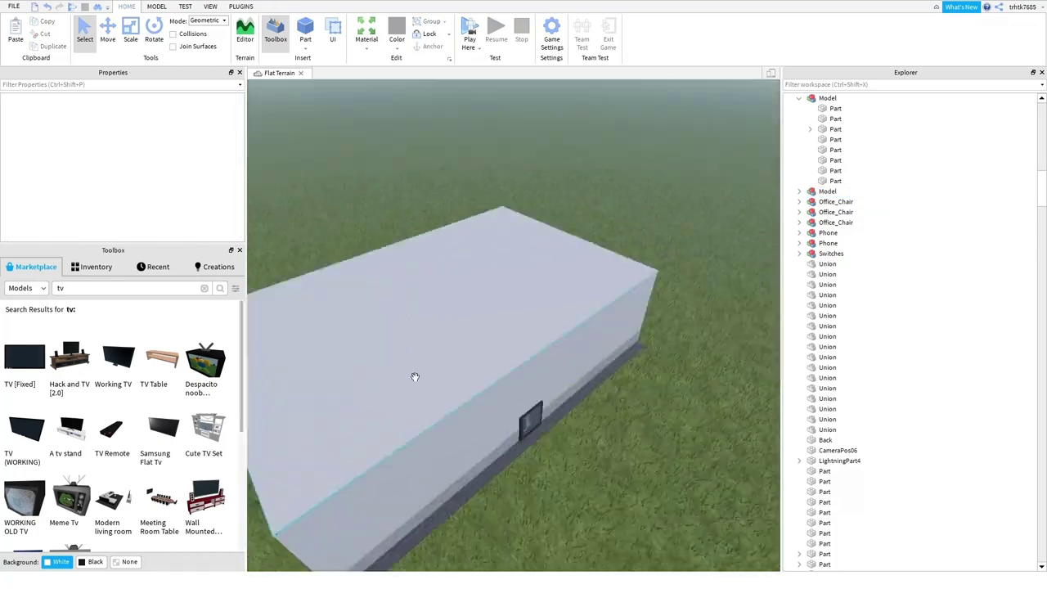
- Delete the column of eleven small parts beside the high-voltage panel on the outdoor slab
{"action": "scroll", "coordinate": [404, 365], "scroll_direction": "down", "scroll_amount": 5}
{"action": "scroll", "coordinate": [385, 376], "scroll_direction": "up", "scroll_amount": 10}
{"action": "left_click_drag", "start_coordinate": [480, 275], "coordinate": [479, 273]}
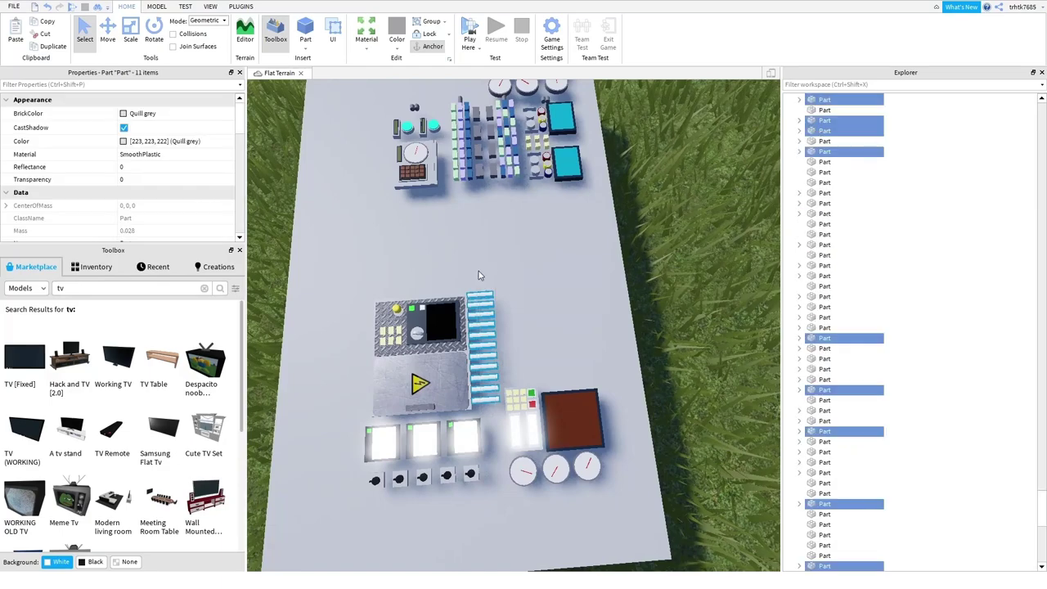
{"action": "key", "text": "Delete"}
{"action": "right_click_drag", "start_coordinate": [499, 471], "coordinate": [511, 484]}
{"action": "scroll", "coordinate": [528, 510], "scroll_direction": "down", "scroll_amount": 2}
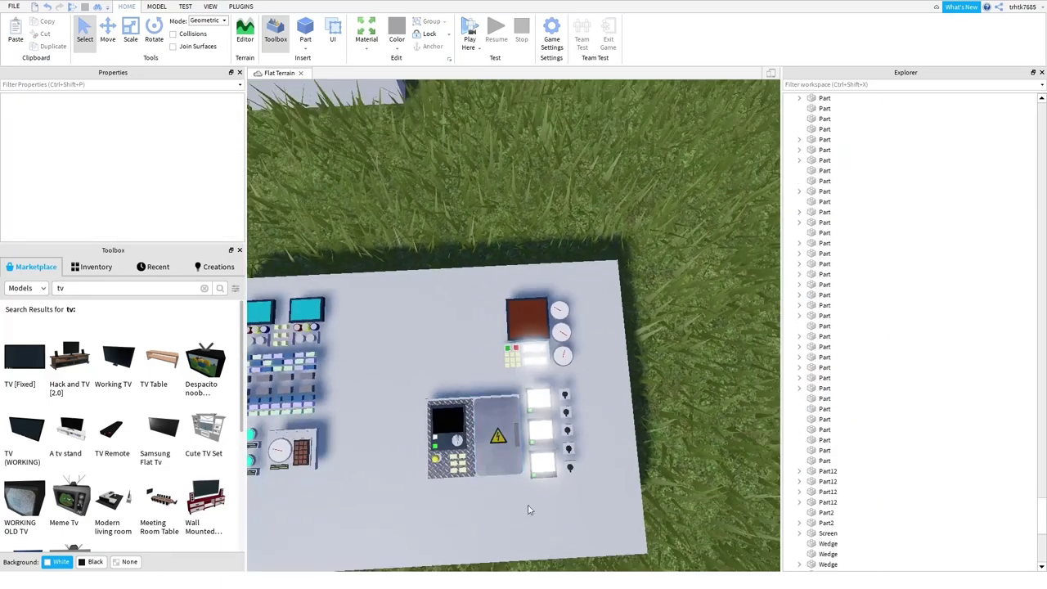
{"action": "left_click_drag", "start_coordinate": [537, 407], "coordinate": [533, 382]}
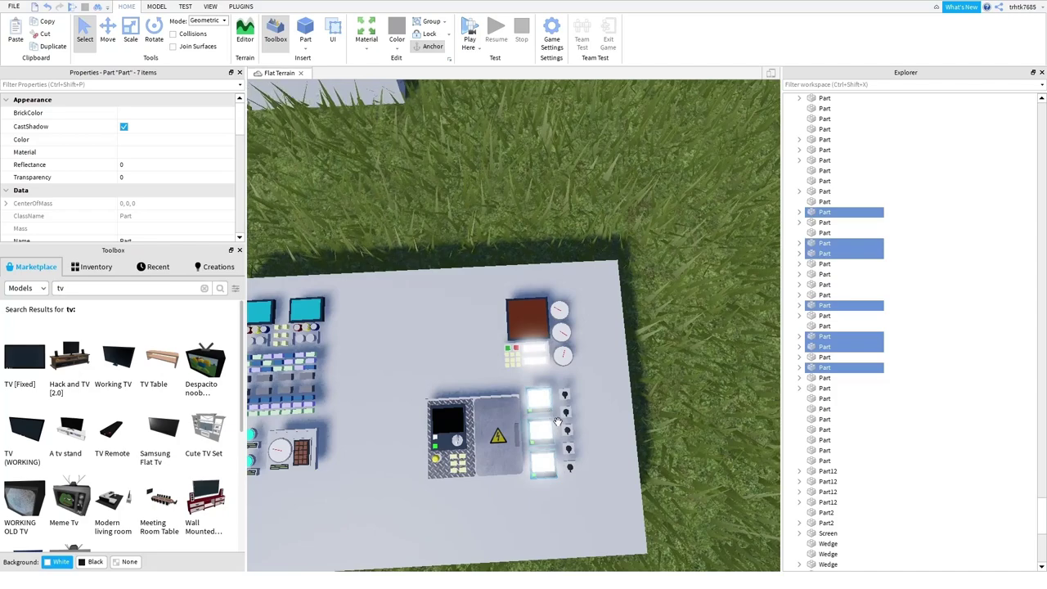
{"action": "scroll", "coordinate": [561, 423], "scroll_direction": "down", "scroll_amount": 2}
{"action": "scroll", "coordinate": [497, 456], "scroll_direction": "up", "scroll_amount": 2}
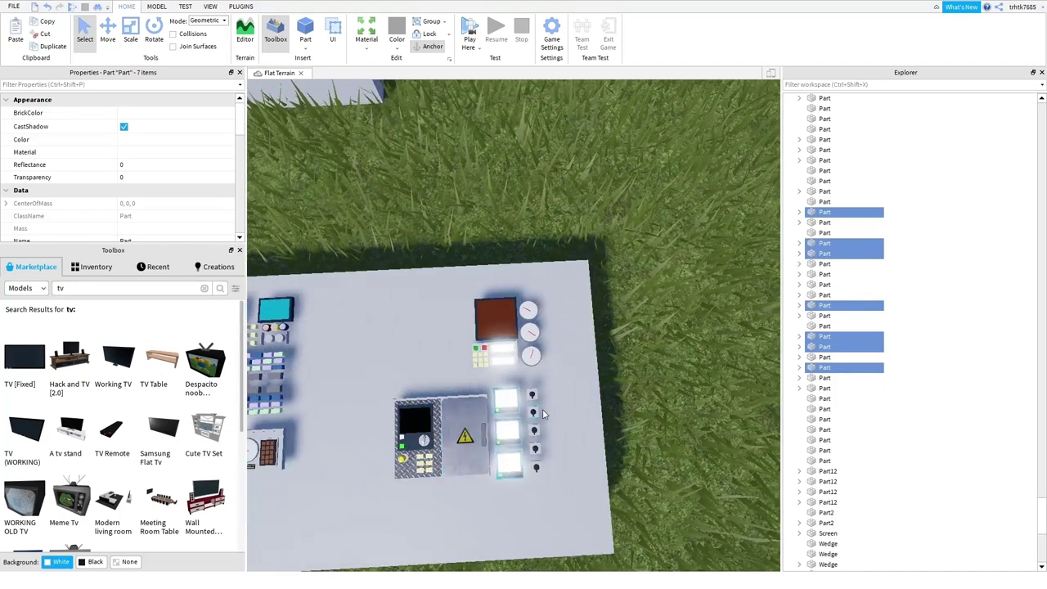
{"action": "left_click", "coordinate": [547, 406]}
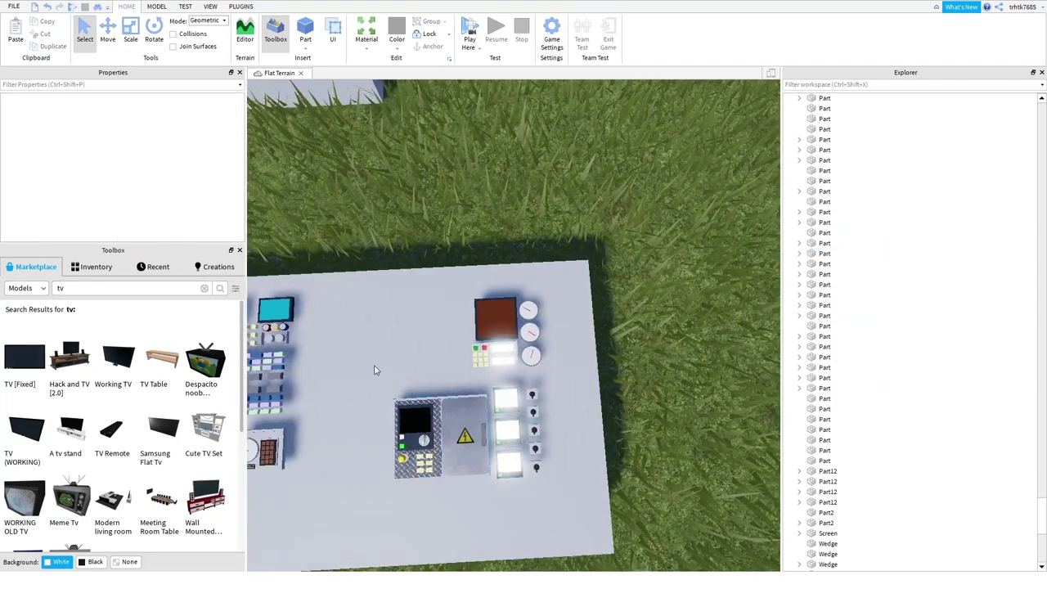
- Delete the checker-plate control unit beside the high-voltage panel and group the panel's remaining parts into a model
{"action": "left_click_drag", "start_coordinate": [375, 371], "coordinate": [414, 375]}
{"action": "key", "text": "Delete"}
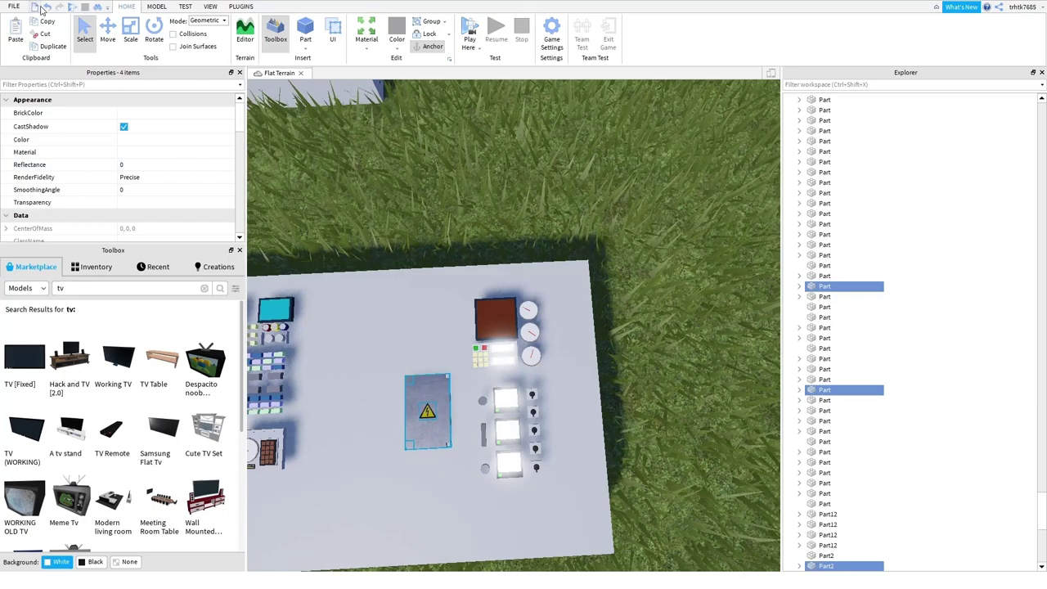
{"action": "left_click_drag", "start_coordinate": [384, 371], "coordinate": [489, 498]}
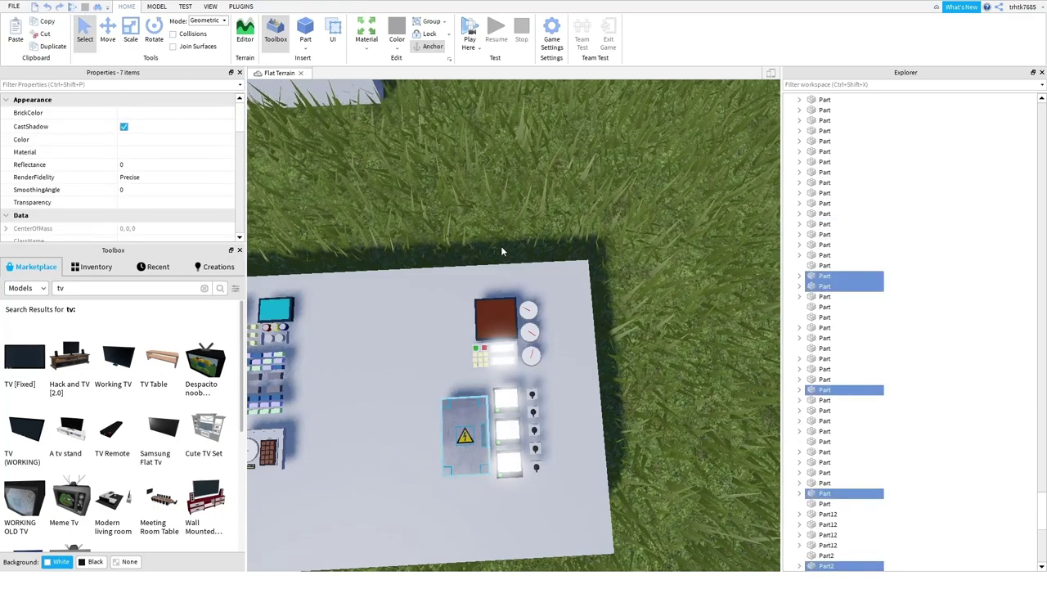
{"action": "key", "text": "ctrl+g"}
- Bring the high-voltage panel model from the slab into the control room, rotating and tilting it for wall mounting
{"action": "left_click_drag", "start_coordinate": [471, 450], "coordinate": [515, 367]}
{"action": "key", "text": "w"}
{"action": "key", "text": "s"}
{"action": "key", "text": "r"}
{"action": "key", "text": "t"}
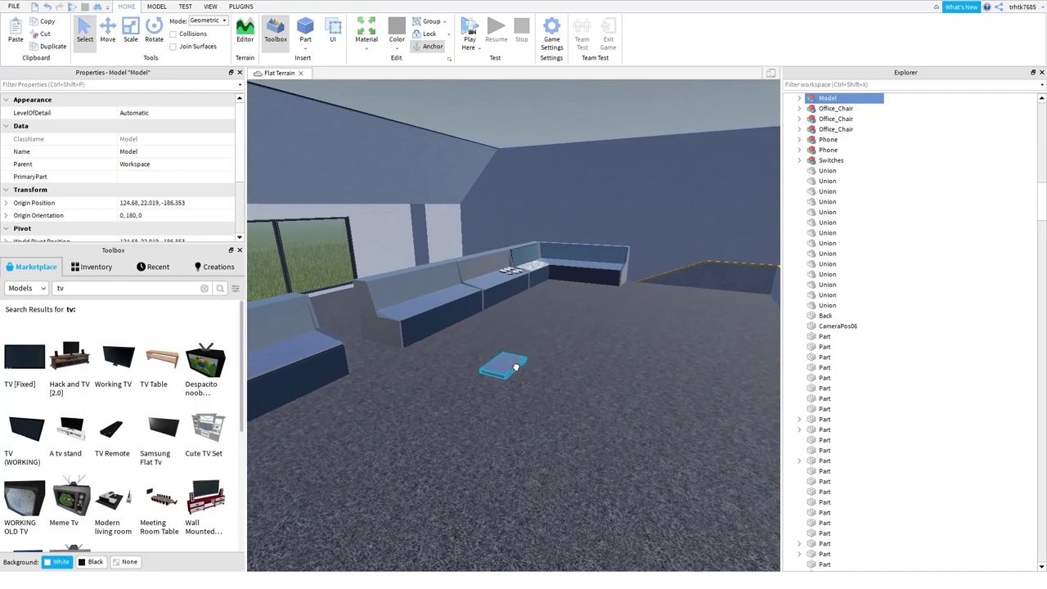
- Place the high-voltage panel upright on the control room wall and adjust its depth against the wall surface
{"action": "left_click_drag", "start_coordinate": [515, 367], "coordinate": [525, 408]}
{"action": "mouse_move", "coordinate": [533, 437]}
{"action": "right_mouse_down"}
{"action": "mouse_move", "coordinate": [519, 424]}
{"action": "mouse_move", "coordinate": [535, 437]}
{"action": "mouse_move", "coordinate": [539, 423]}
{"action": "right_mouse_up"}
{"action": "key", "text": "w"}
{"action": "left_click", "coordinate": [516, 422]}
{"action": "key", "text": "w"}
{"action": "left_click", "coordinate": [553, 391]}
{"action": "scroll", "coordinate": [541, 376], "scroll_direction": "up", "scroll_amount": 3}
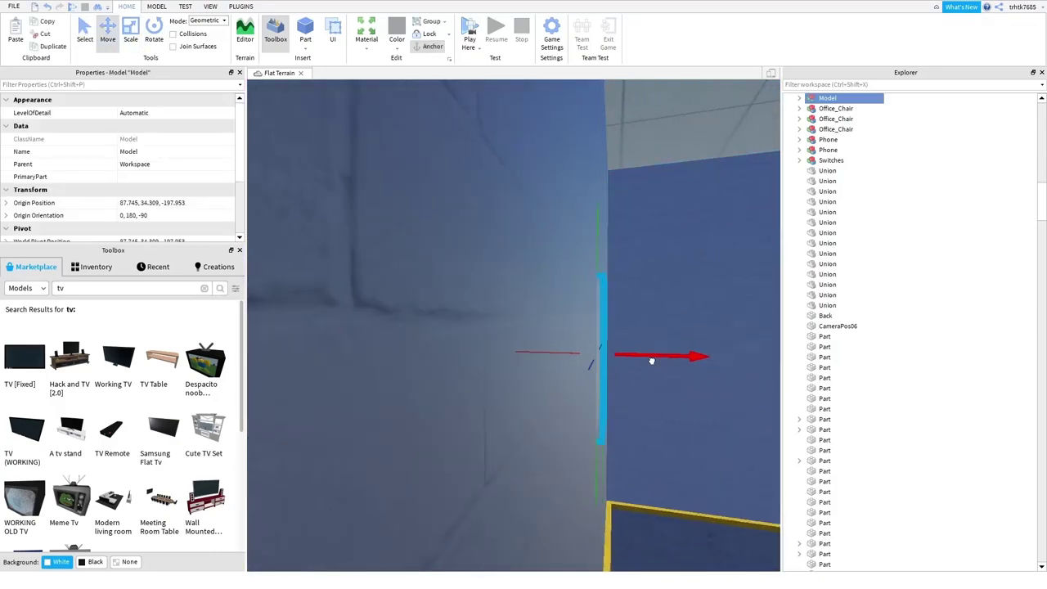
{"action": "right_click_drag", "start_coordinate": [671, 383], "coordinate": [523, 400]}
{"action": "key", "text": "w"}
{"action": "left_click", "coordinate": [644, 413]}
{"action": "key", "text": "w"}
{"action": "key", "text": "w"}
{"action": "left_click", "coordinate": [531, 378]}
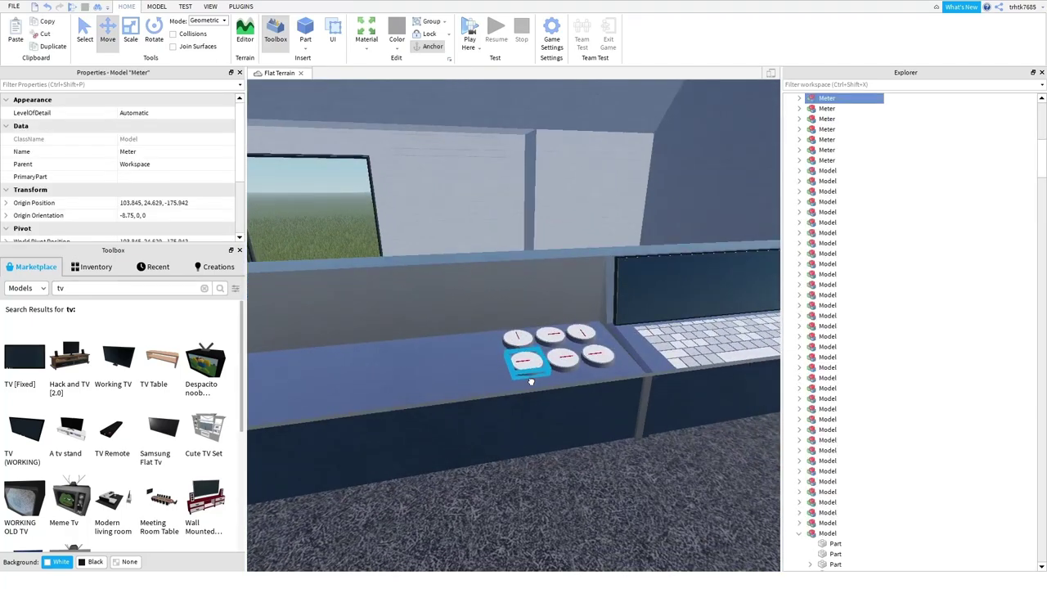
{"action": "key", "text": "s"}
{"action": "right_click_drag", "start_coordinate": [453, 412], "coordinate": [513, 399]}
{"action": "key", "text": "w"}
{"action": "left_click", "coordinate": [514, 399]}
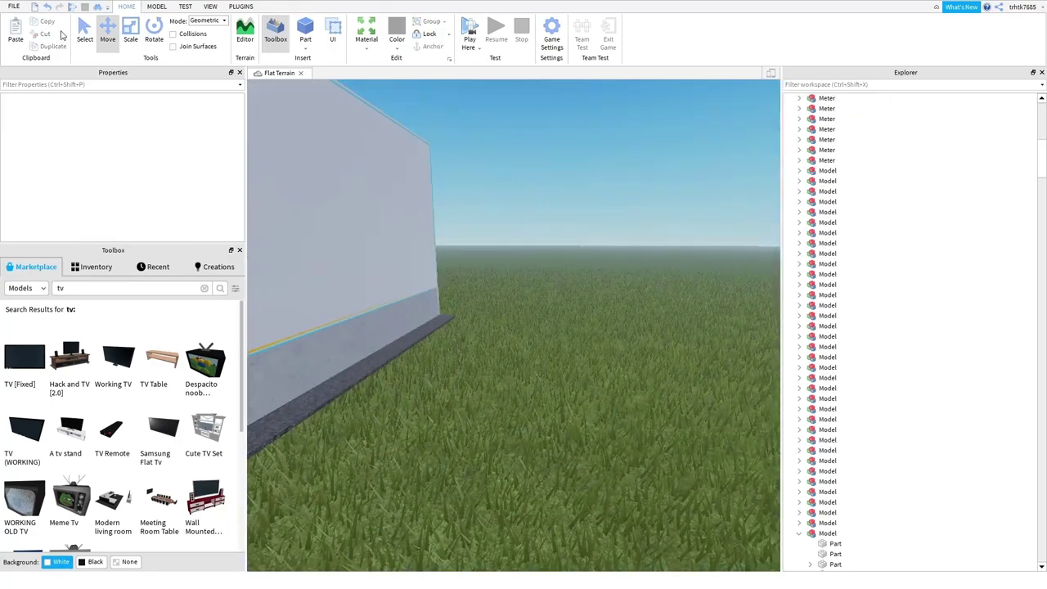
- Group the yellow keypad, its red and green buttons and the adjoining lit white displays on the slab into a model
{"action": "right_click_drag", "start_coordinate": [455, 318], "coordinate": [473, 314]}
{"action": "key", "text": "w"}
{"action": "key", "text": "a"}
{"action": "key", "text": "w"}
{"action": "key", "text": "d"}
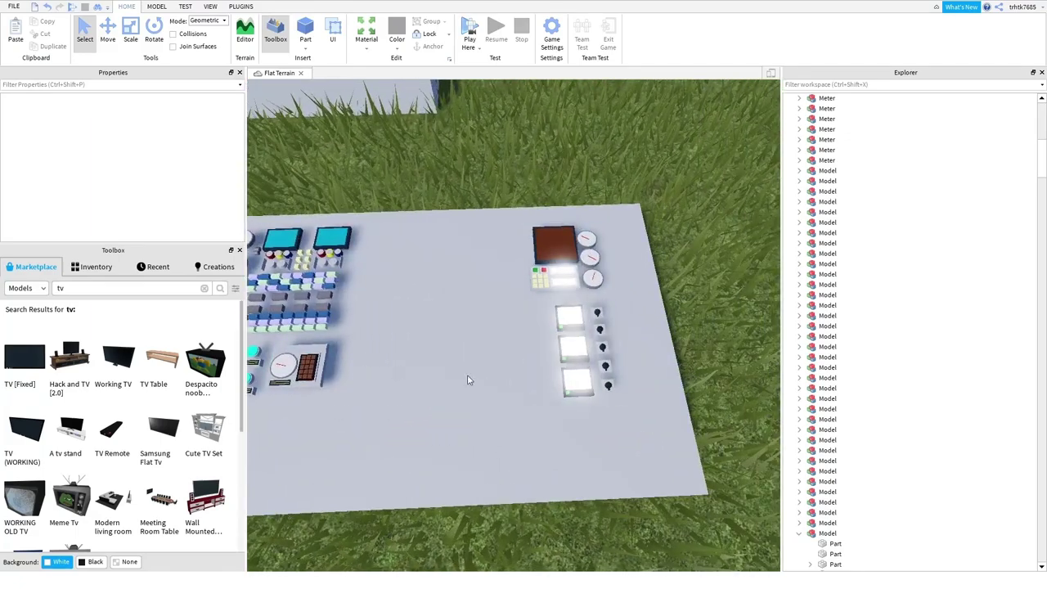
{"action": "key", "text": "e"}
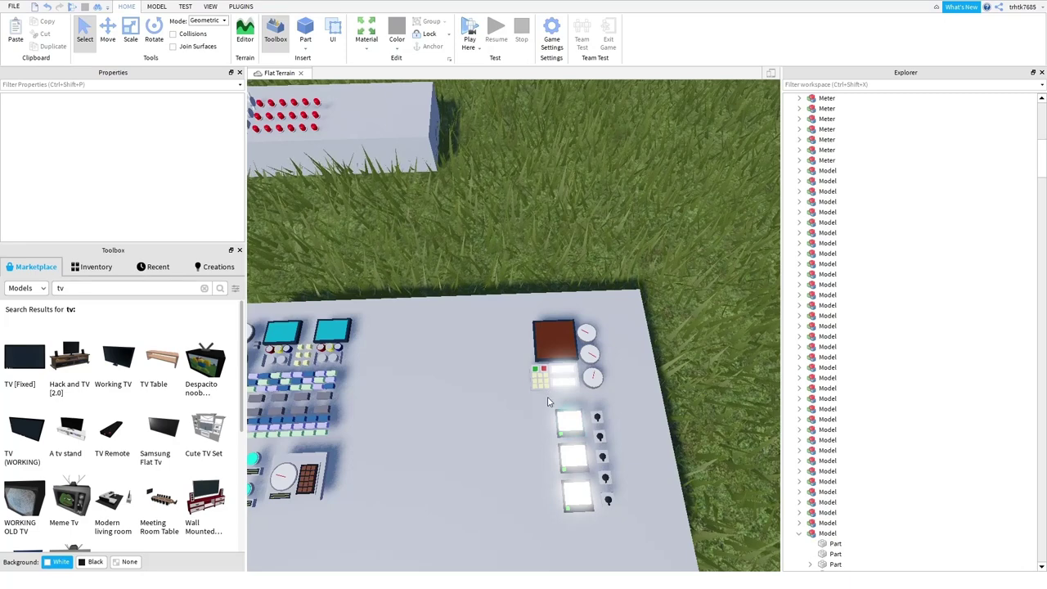
{"action": "left_click", "coordinate": [518, 386]}
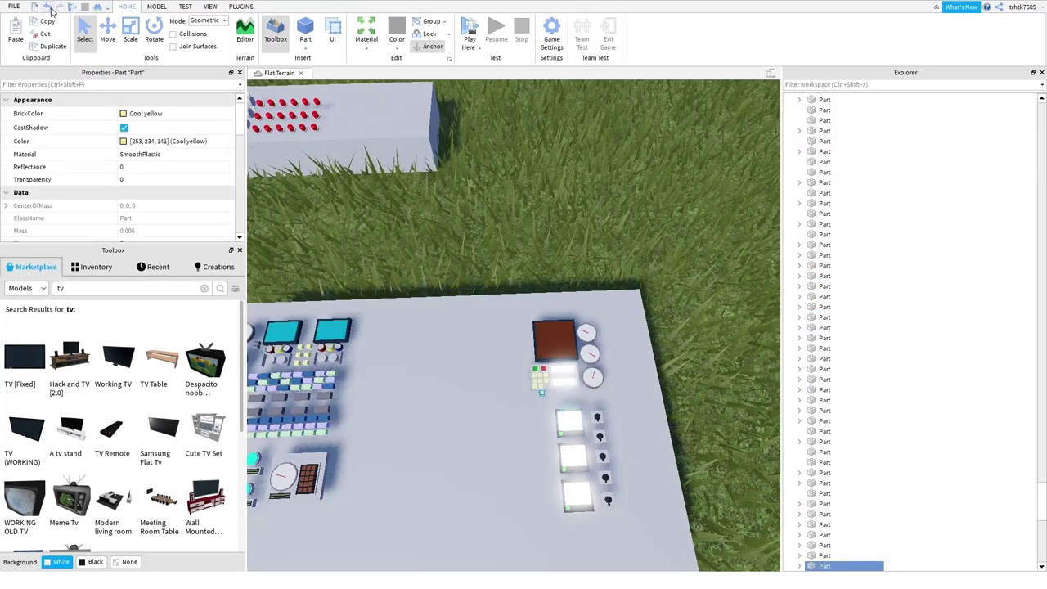
{"action": "left_click_drag", "start_coordinate": [484, 362], "coordinate": [588, 399]}
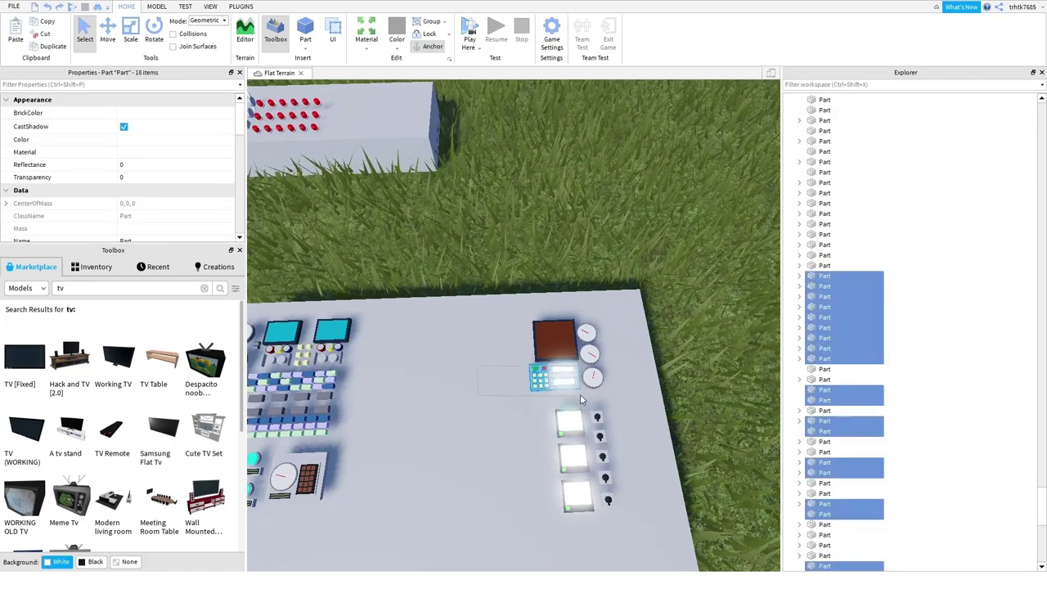
{"action": "key", "text": "ctrl+g"}
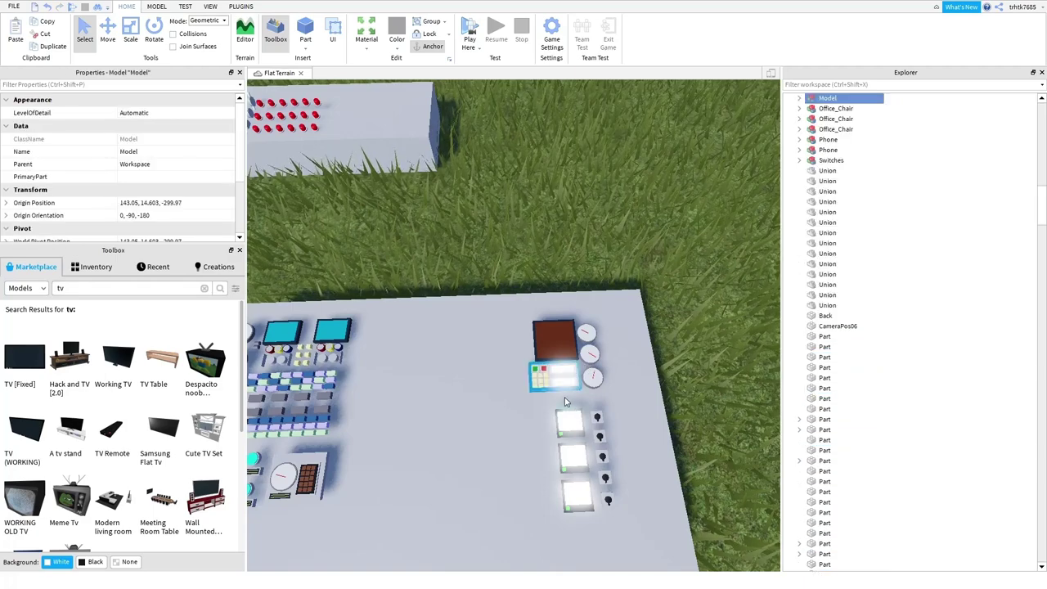
- Move the small keypad panel from the prop slab onto the control-room desk beside the six round gauges
{"action": "scroll", "coordinate": [466, 407], "scroll_direction": "down", "scroll_amount": 4}
{"action": "left_click_drag", "start_coordinate": [470, 411], "coordinate": [516, 385]}
{"action": "key", "text": "w"}
{"action": "key", "text": "s"}
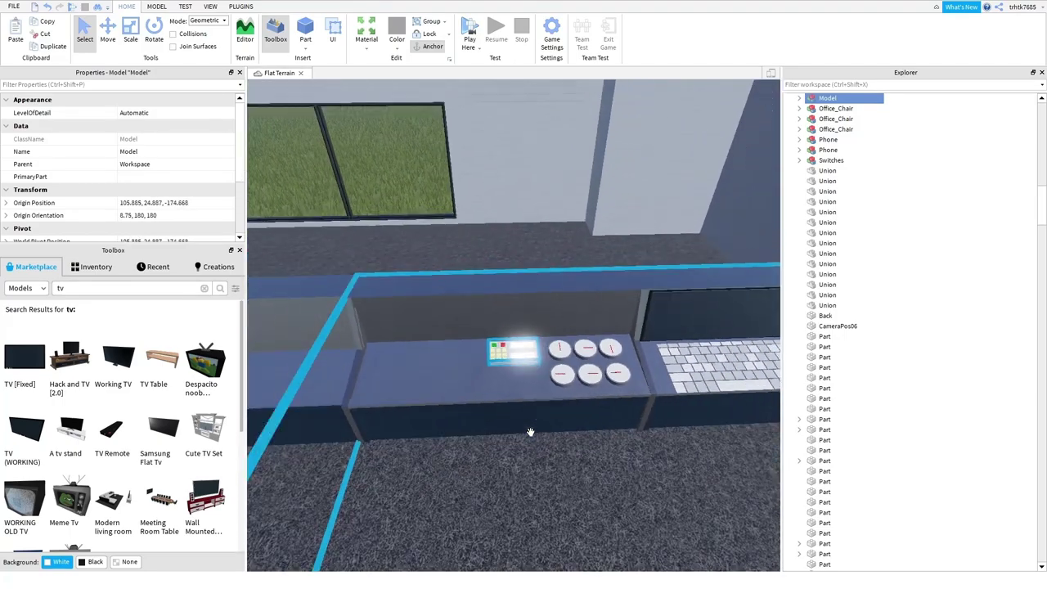
{"action": "left_click", "coordinate": [632, 515]}
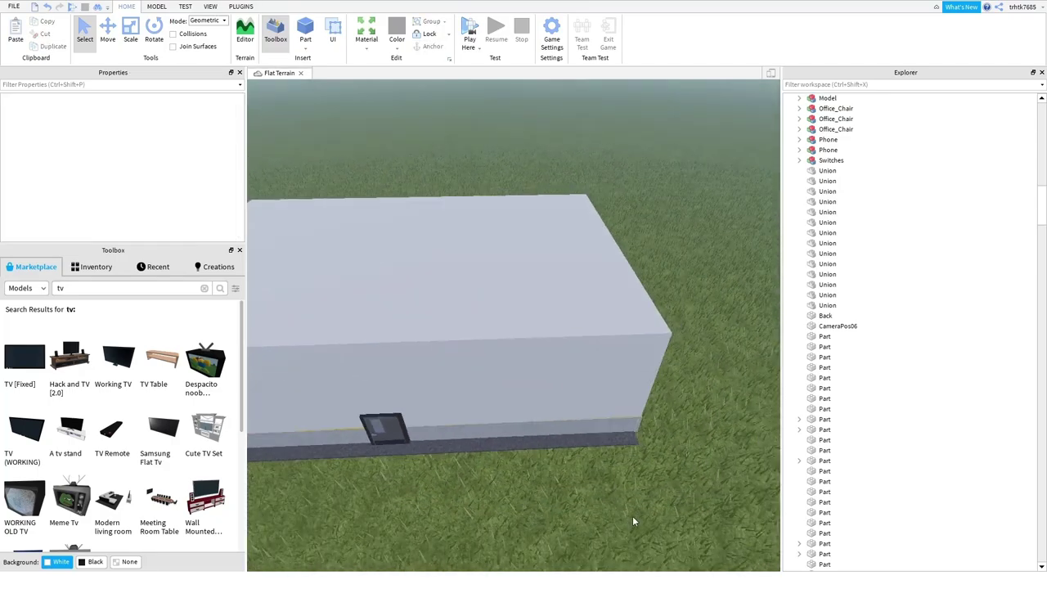
- Group the three rows of red lights on the prop slab into one model
{"action": "right_click_drag", "start_coordinate": [580, 494], "coordinate": [580, 494]}
{"action": "key", "text": "w"}
{"action": "key", "text": "w"}
{"action": "key", "text": "s"}
{"action": "key", "text": "d"}
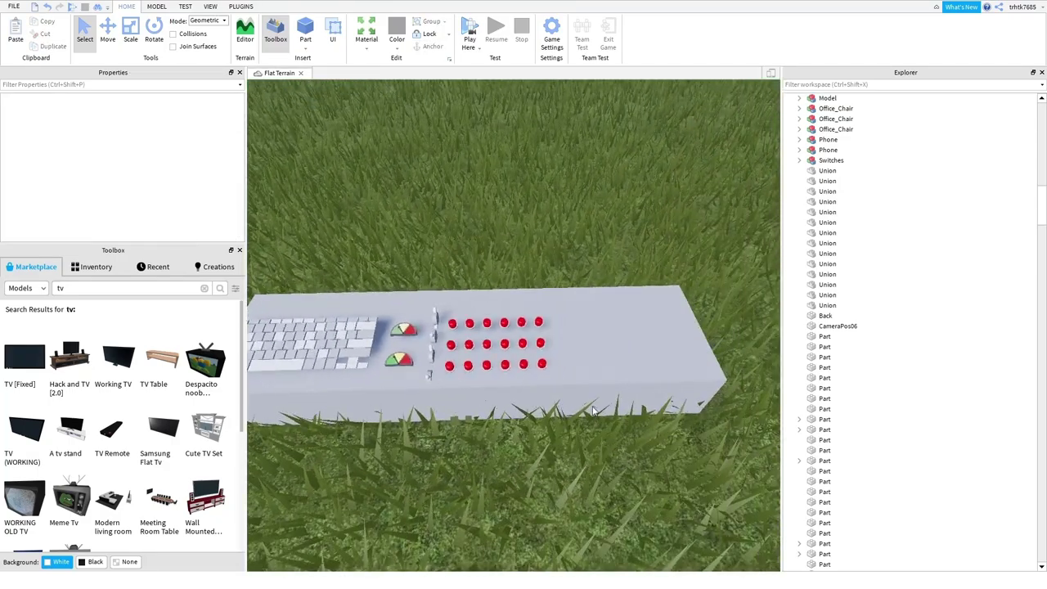
{"action": "left_click_drag", "start_coordinate": [591, 383], "coordinate": [416, 296]}
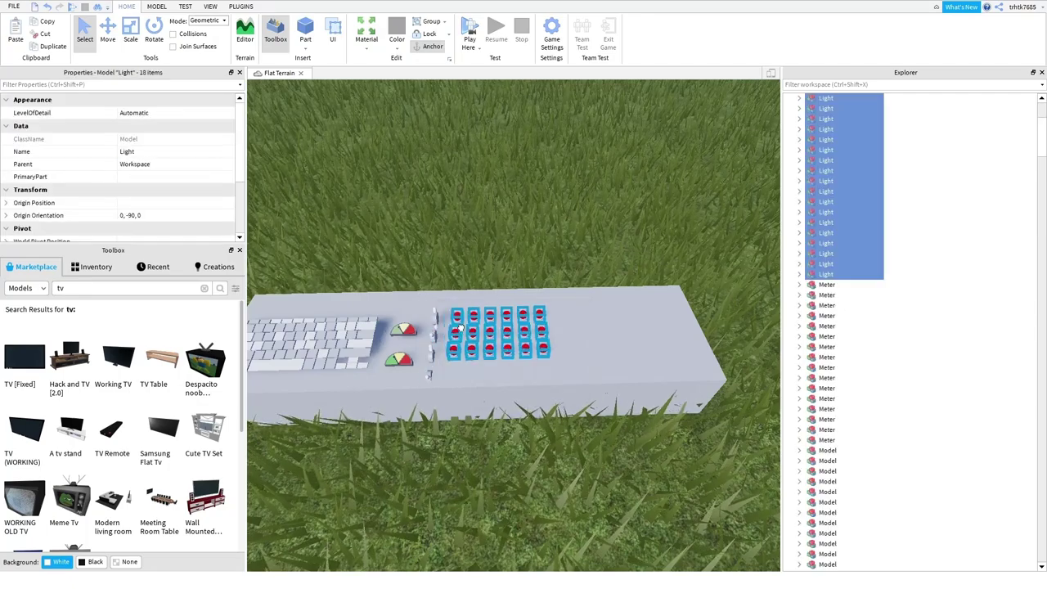
{"action": "key", "text": "ctrl+g"}
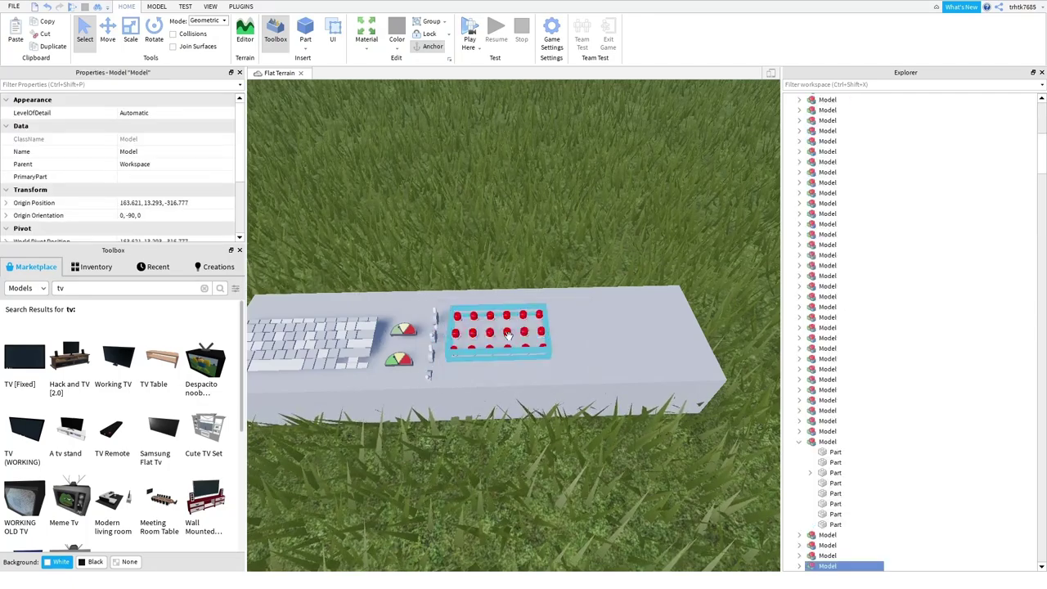
- Place the grouped red lights on the desk next to the green panel and lower them by 0.2 studs
{"action": "left_click_drag", "start_coordinate": [495, 324], "coordinate": [609, 264]}
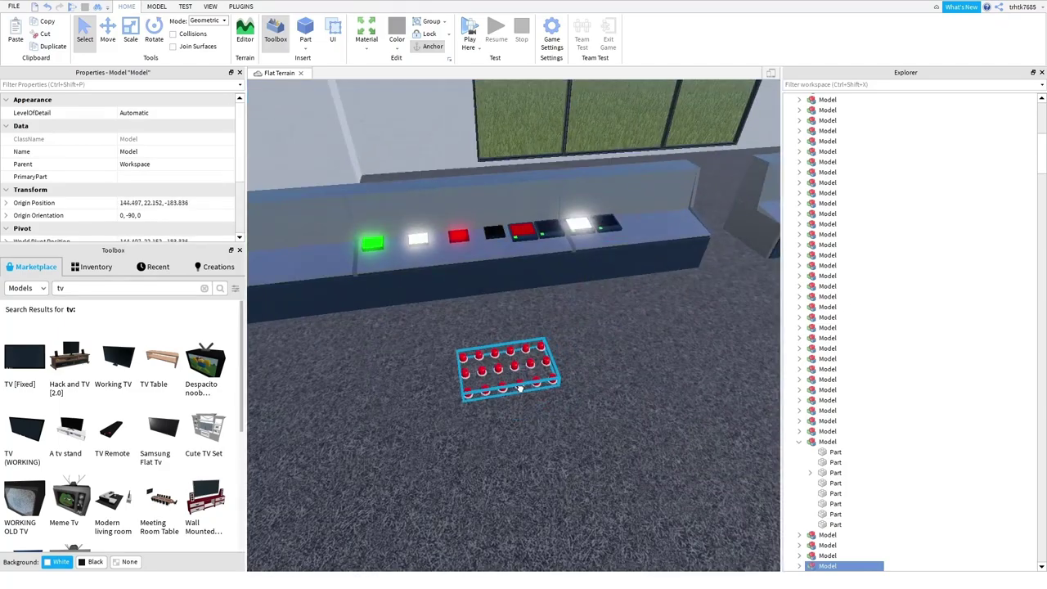
{"action": "left_click_drag", "start_coordinate": [518, 388], "coordinate": [483, 351]}
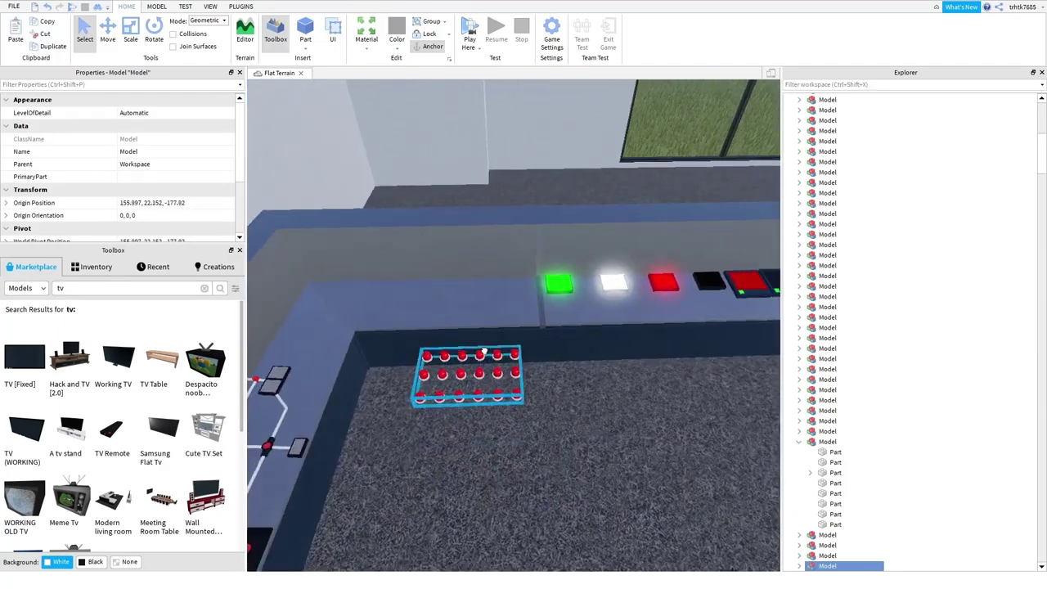
{"action": "right_click_drag", "start_coordinate": [497, 367], "coordinate": [498, 366]}
{"action": "key", "text": "a"}
{"action": "key", "text": "w"}
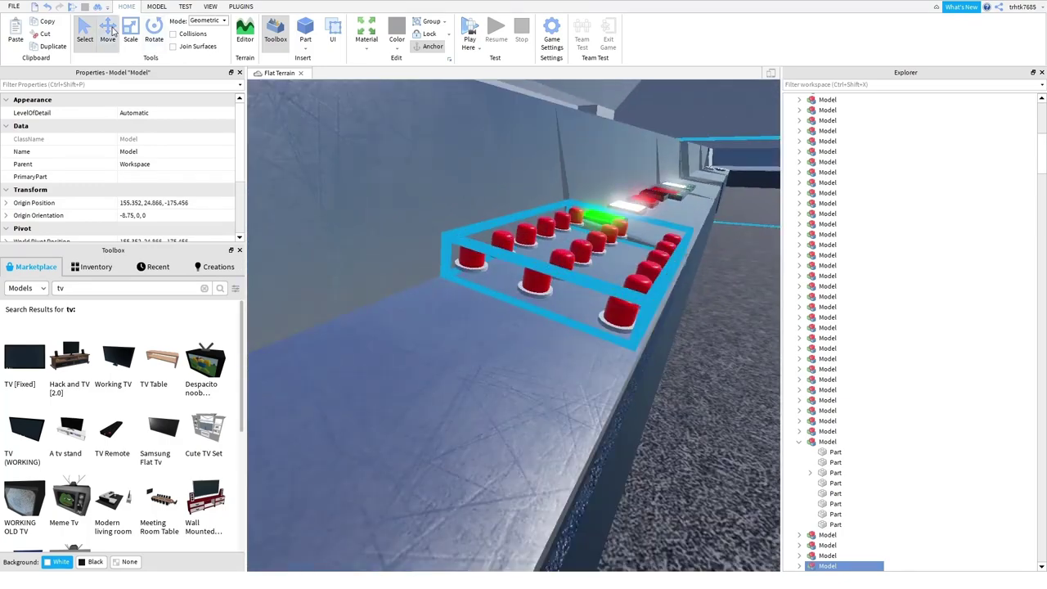
{"action": "left_click_drag", "start_coordinate": [605, 151], "coordinate": [602, 160]}
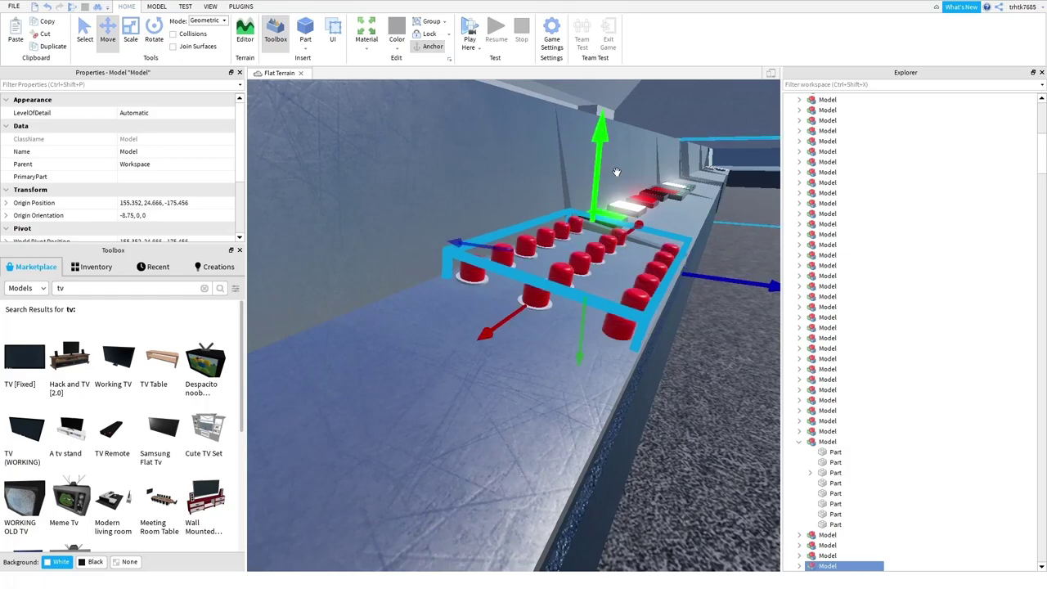
- Pick up the Switches model and set it on the open grass beside the building
{"action": "key", "text": "d"}
{"action": "right_click_drag", "start_coordinate": [708, 269], "coordinate": [708, 269]}
{"action": "key", "text": "s"}
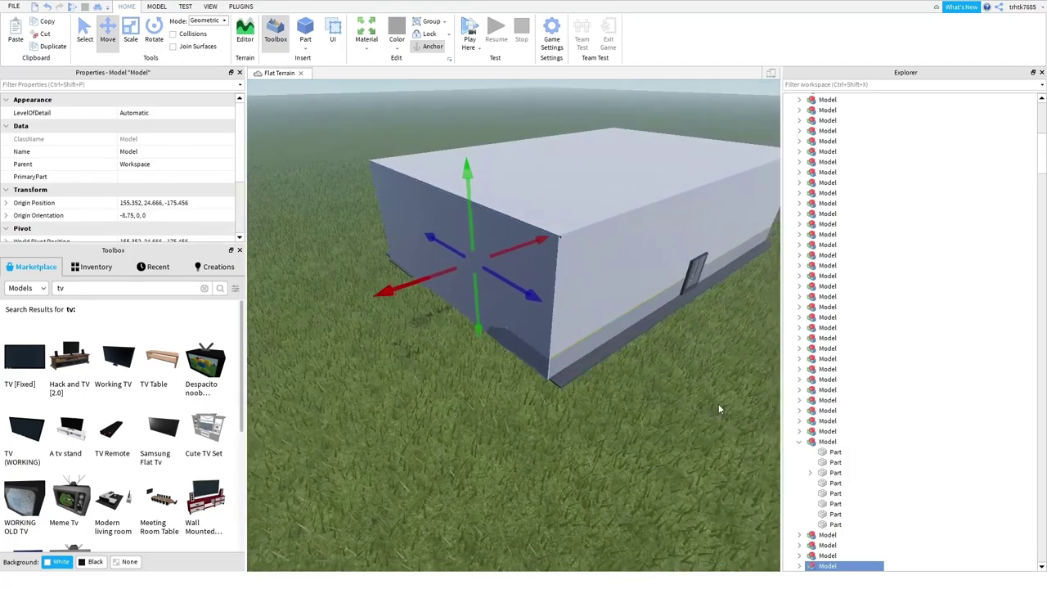
{"action": "key", "text": "d"}
{"action": "left_click", "coordinate": [720, 409]}
{"action": "key", "text": "d"}
{"action": "right_click_drag", "start_coordinate": [461, 269], "coordinate": [415, 292]}
{"action": "key", "text": "w"}
{"action": "key", "text": "w"}
{"action": "key", "text": "a"}
{"action": "key", "text": "w"}
{"action": "key", "text": "a"}
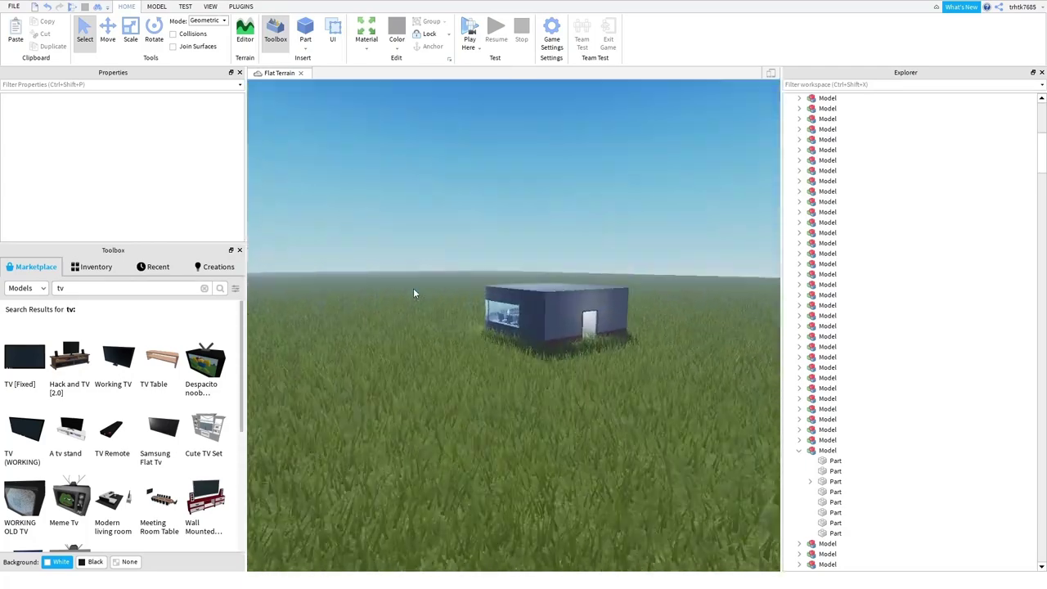
{"action": "key", "text": "w"}
{"action": "key", "text": "w"}
{"action": "right_click_drag", "start_coordinate": [562, 339], "coordinate": [534, 368]}
{"action": "key", "text": "w"}
{"action": "key", "text": "s"}
{"action": "key", "text": "w"}
{"action": "left_click_drag", "start_coordinate": [478, 375], "coordinate": [632, 446]}
{"action": "key", "text": "w"}
{"action": "key", "text": "w"}
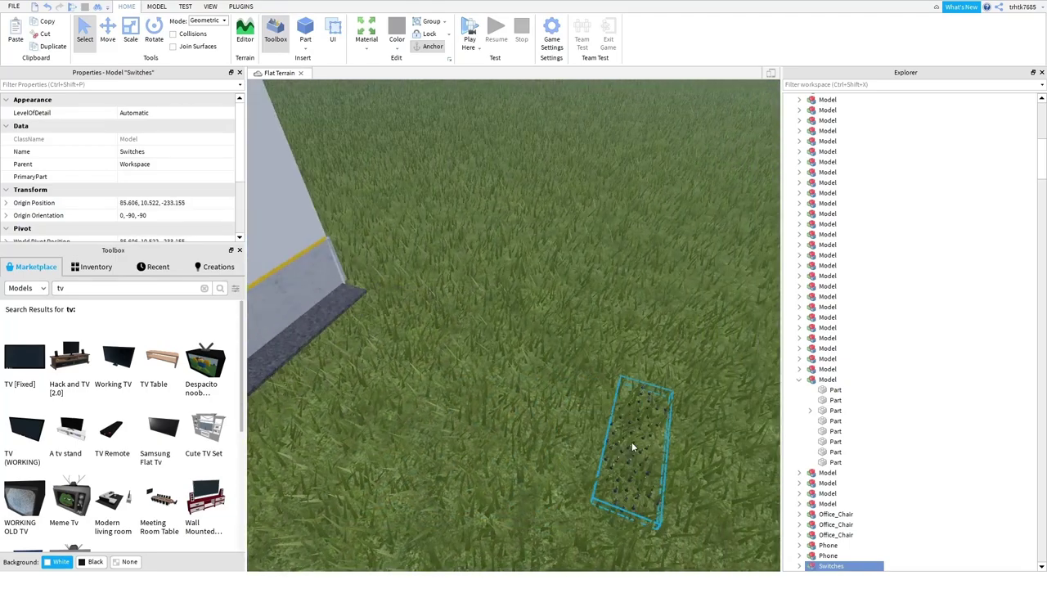
- Ungroup the Switches model and delete all but eleven of its switches
{"action": "key", "text": "ctrl+u"}
{"action": "left_click", "coordinate": [688, 406]}
{"action": "right_click_drag", "start_coordinate": [688, 406], "coordinate": [723, 423]}
{"action": "left_click_drag", "start_coordinate": [723, 423], "coordinate": [429, 331]}
{"action": "key", "text": "Delete"}
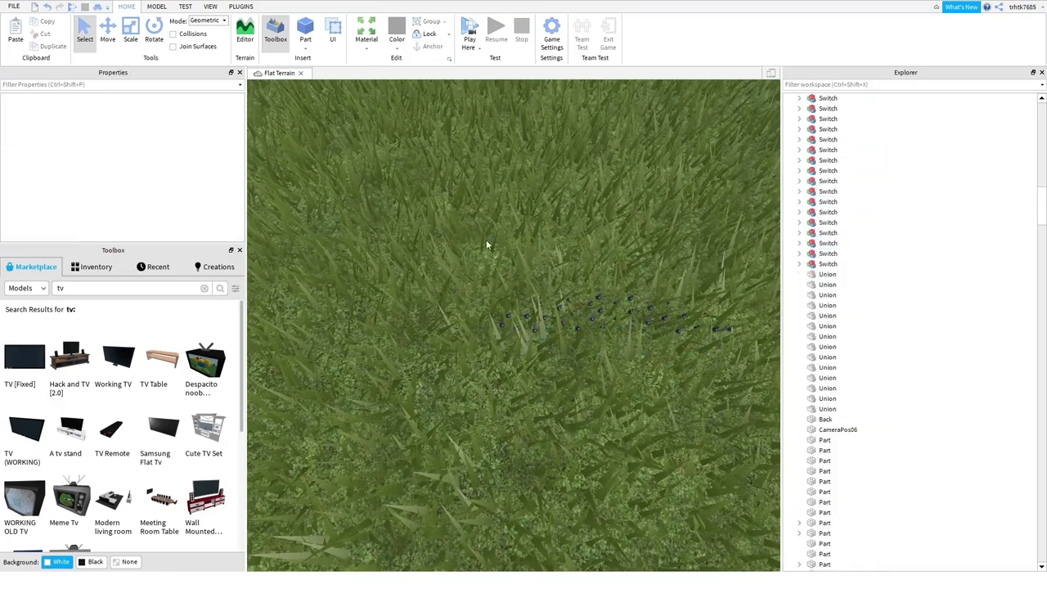
{"action": "left_click_drag", "start_coordinate": [488, 244], "coordinate": [629, 425]}
{"action": "key", "text": "Delete"}
- Move the eleven remaining switches together onto the empty end of the desk, next to the last dark monitor
{"action": "left_click_drag", "start_coordinate": [752, 418], "coordinate": [605, 252]}
{"action": "left_click_drag", "start_coordinate": [724, 381], "coordinate": [682, 336]}
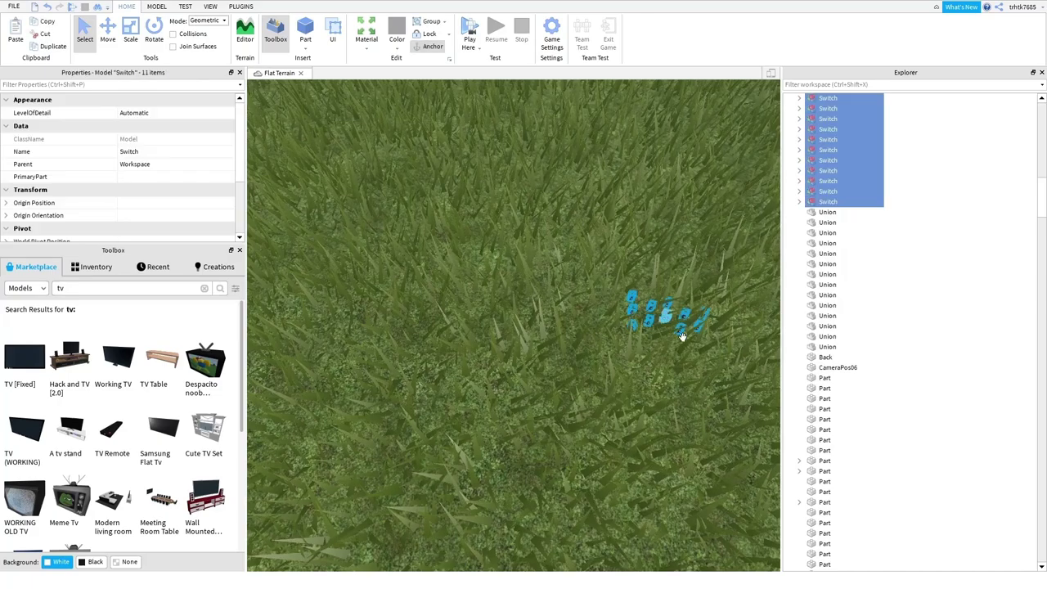
{"action": "left_click", "coordinate": [719, 410]}
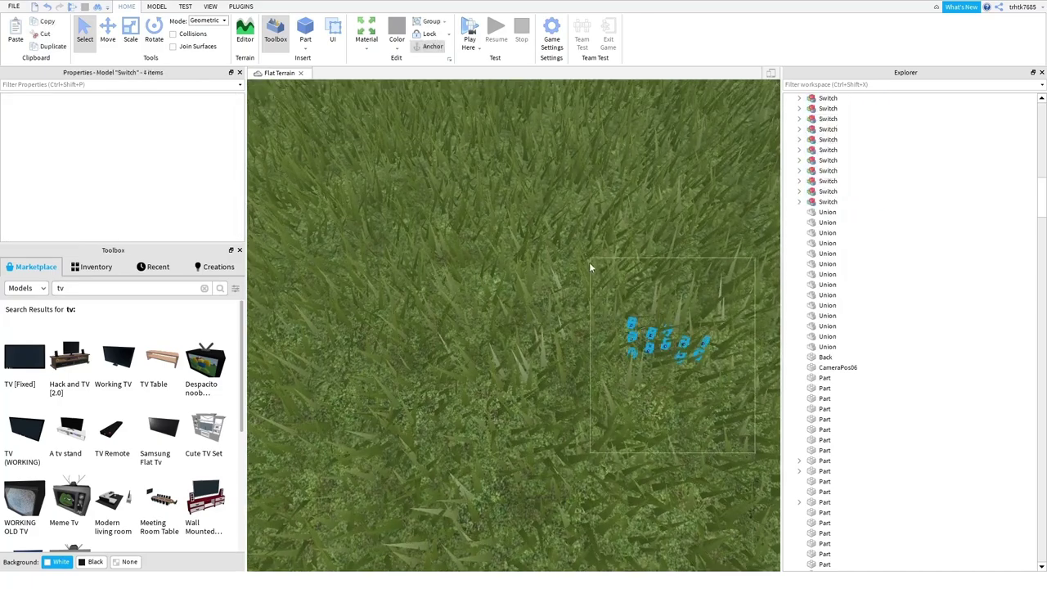
{"action": "left_click_drag", "start_coordinate": [589, 263], "coordinate": [589, 260]}
{"action": "left_click_drag", "start_coordinate": [652, 349], "coordinate": [584, 278]}
{"action": "right_click_drag", "start_coordinate": [584, 278], "coordinate": [584, 278]}
{"action": "left_click_drag", "start_coordinate": [584, 278], "coordinate": [583, 279]}
{"action": "right_click_drag", "start_coordinate": [584, 278], "coordinate": [583, 278]}
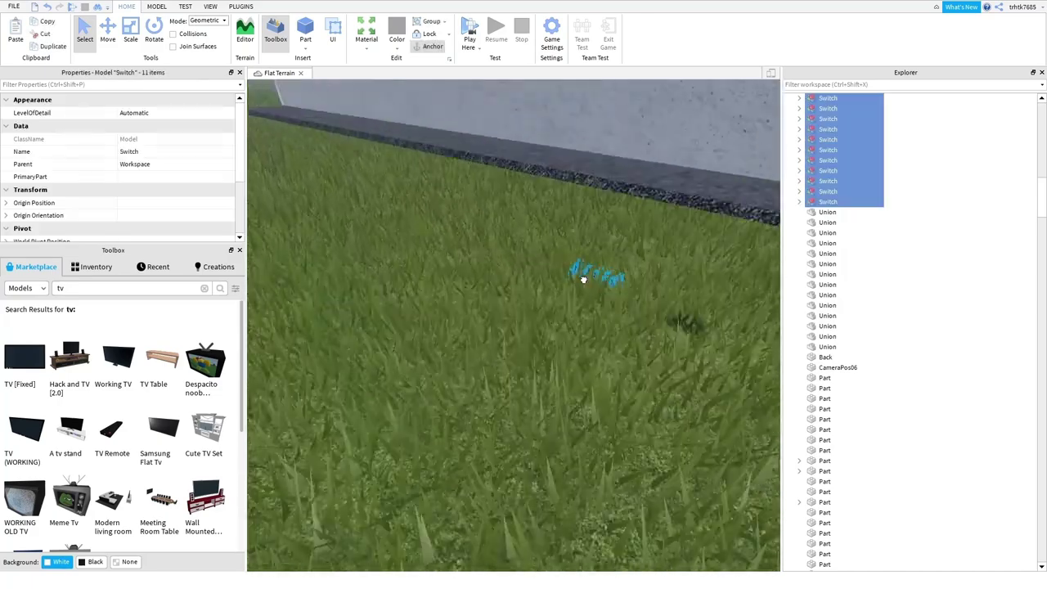
{"action": "left_click_drag", "start_coordinate": [583, 278], "coordinate": [583, 279]}
{"action": "right_click_drag", "start_coordinate": [583, 279], "coordinate": [583, 279]}
{"action": "left_click_drag", "start_coordinate": [583, 279], "coordinate": [583, 279]}
{"action": "right_click_drag", "start_coordinate": [583, 278], "coordinate": [583, 279]}
{"action": "left_click_drag", "start_coordinate": [583, 279], "coordinate": [583, 279]}
{"action": "right_click_drag", "start_coordinate": [584, 279], "coordinate": [584, 279]}
{"action": "left_click_drag", "start_coordinate": [583, 278], "coordinate": [583, 279]}
{"action": "right_click_drag", "start_coordinate": [583, 278], "coordinate": [583, 279]}
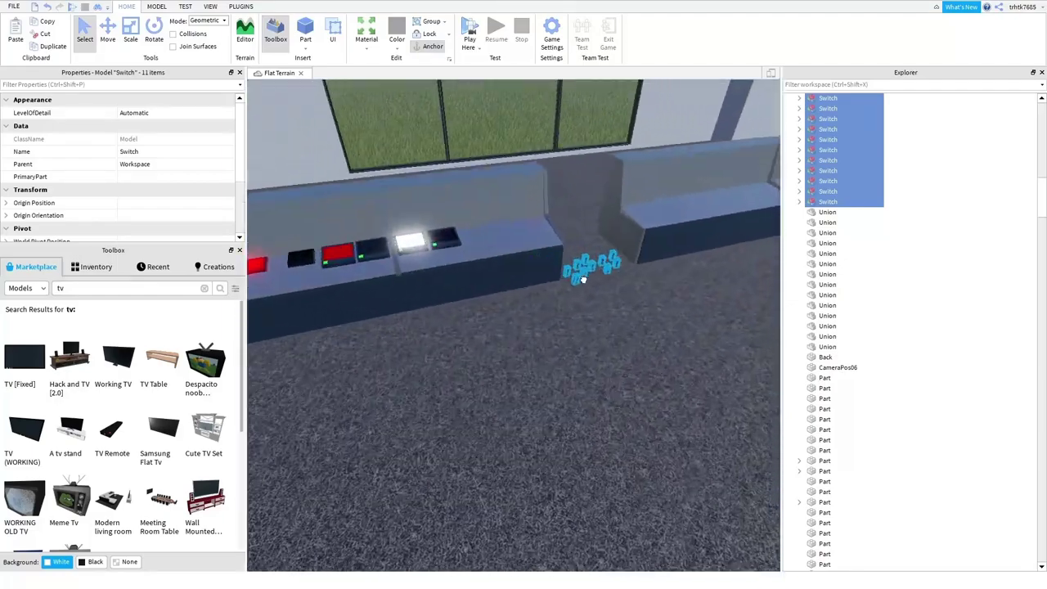
{"action": "scroll", "coordinate": [583, 280], "scroll_direction": "up", "scroll_amount": 5}
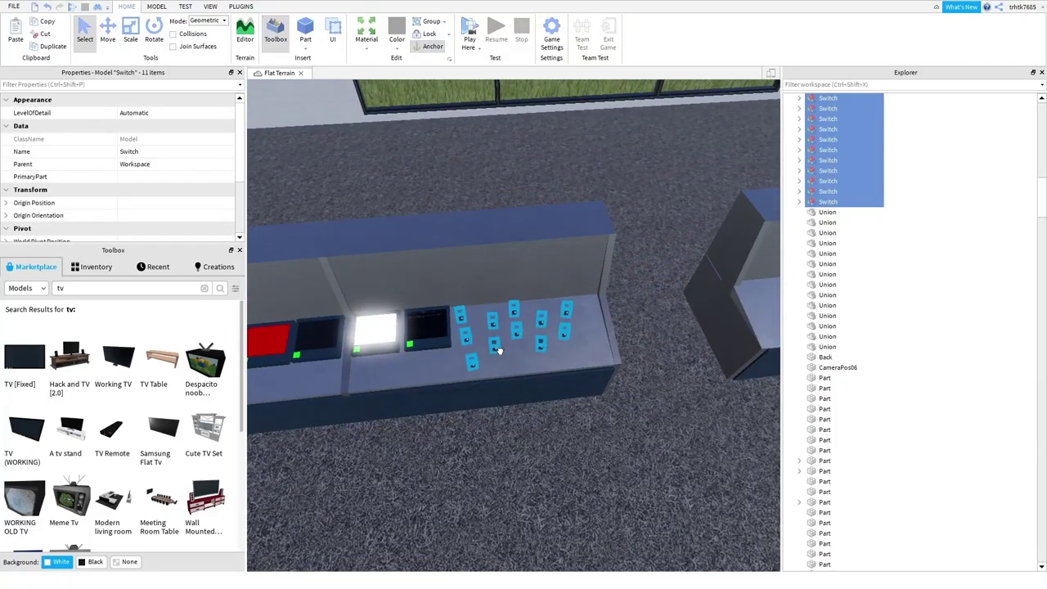
{"action": "scroll", "coordinate": [561, 416], "scroll_direction": "down", "scroll_amount": 10}
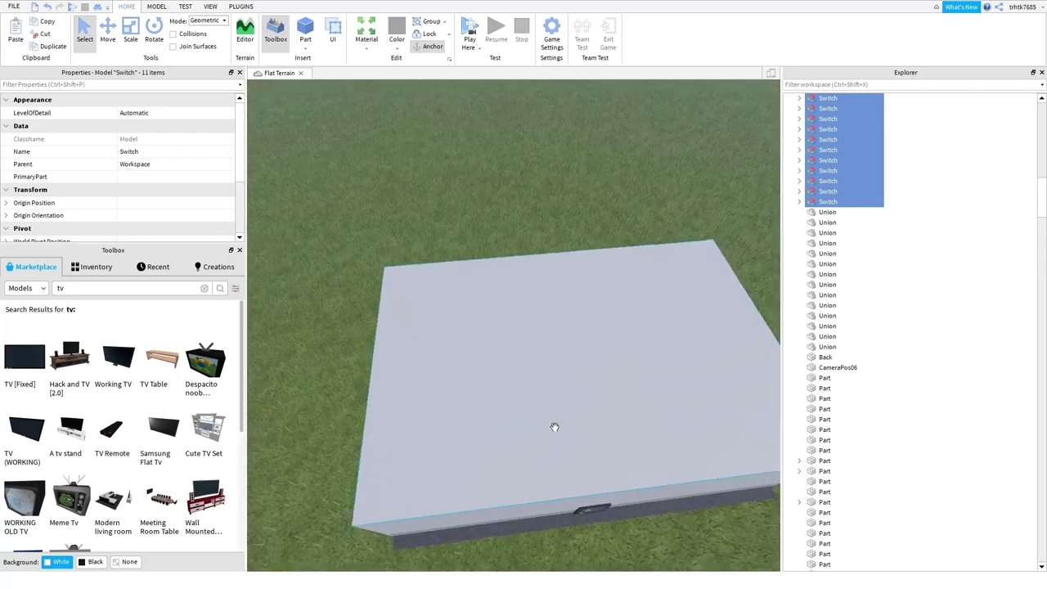
{"action": "left_click", "coordinate": [309, 472]}
- Duplicate the switch in the middle of the cluster and shift the copy toward the desk's front edge
{"action": "scroll", "coordinate": [534, 411], "scroll_direction": "up", "scroll_amount": 5}
{"action": "scroll", "coordinate": [536, 406], "scroll_direction": "up", "scroll_amount": 5}
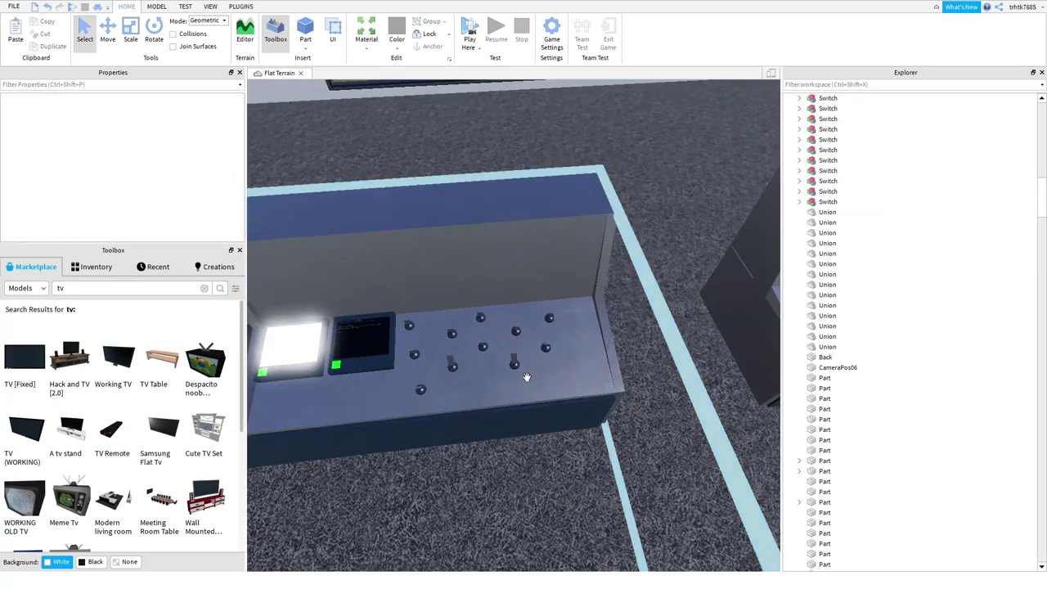
{"action": "scroll", "coordinate": [499, 368], "scroll_direction": "up", "scroll_amount": 3}
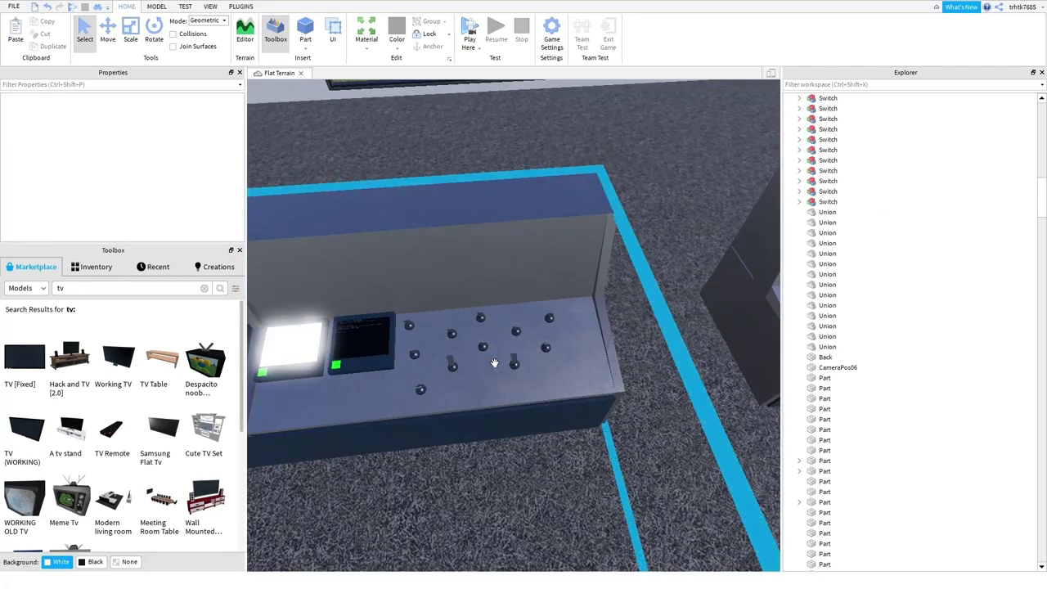
{"action": "left_click", "coordinate": [484, 348]}
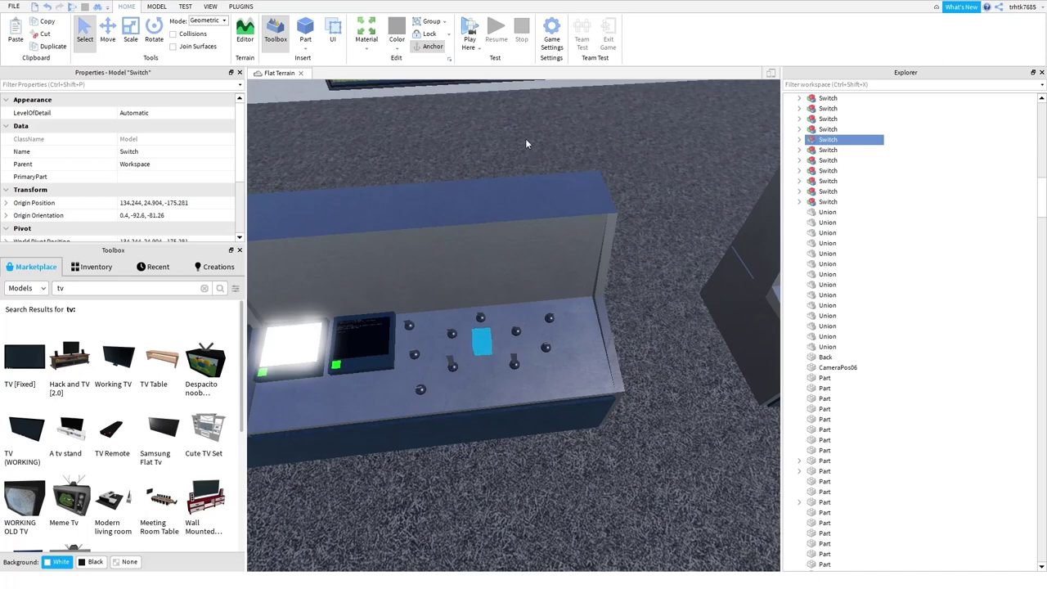
{"action": "key", "text": "ctrl+d"}
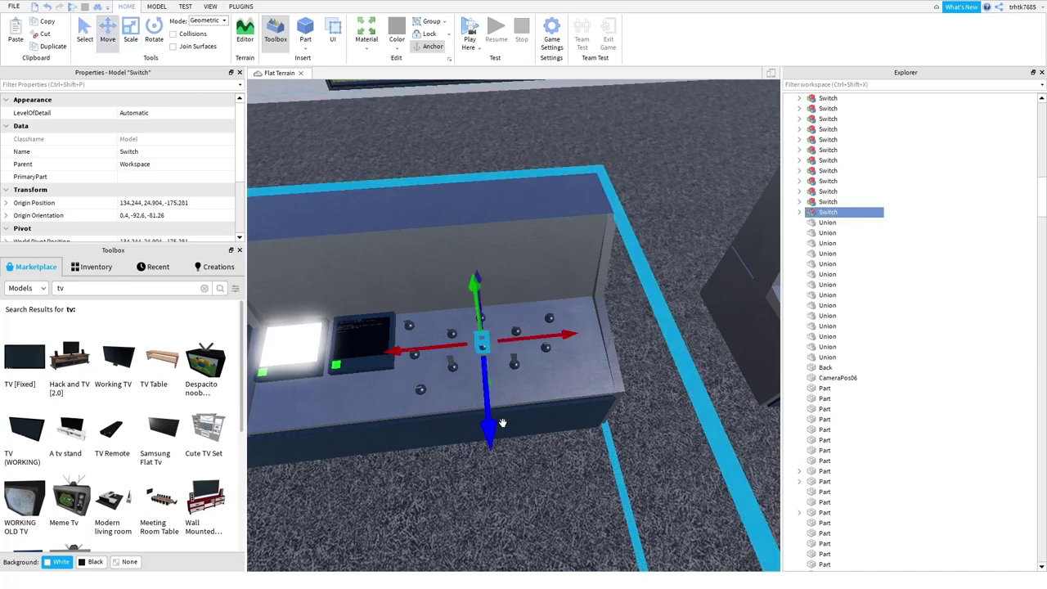
{"action": "left_click_drag", "start_coordinate": [490, 414], "coordinate": [494, 454]}
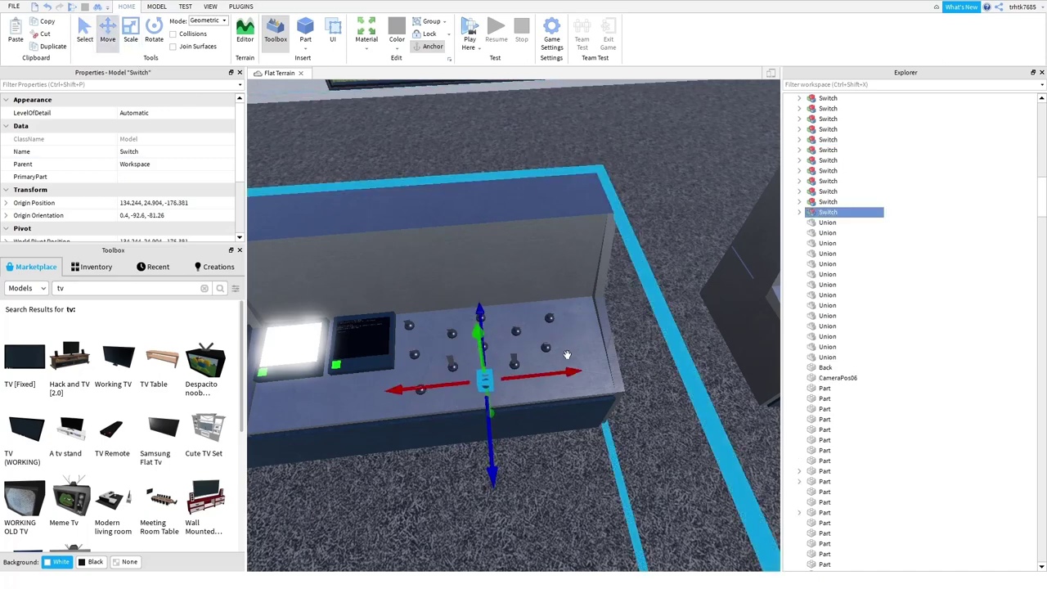
- Duplicate a switch near the desk's end 1 stud toward the front edge, and place another copy 1 stud closer to the end
{"action": "left_click", "coordinate": [549, 349]}
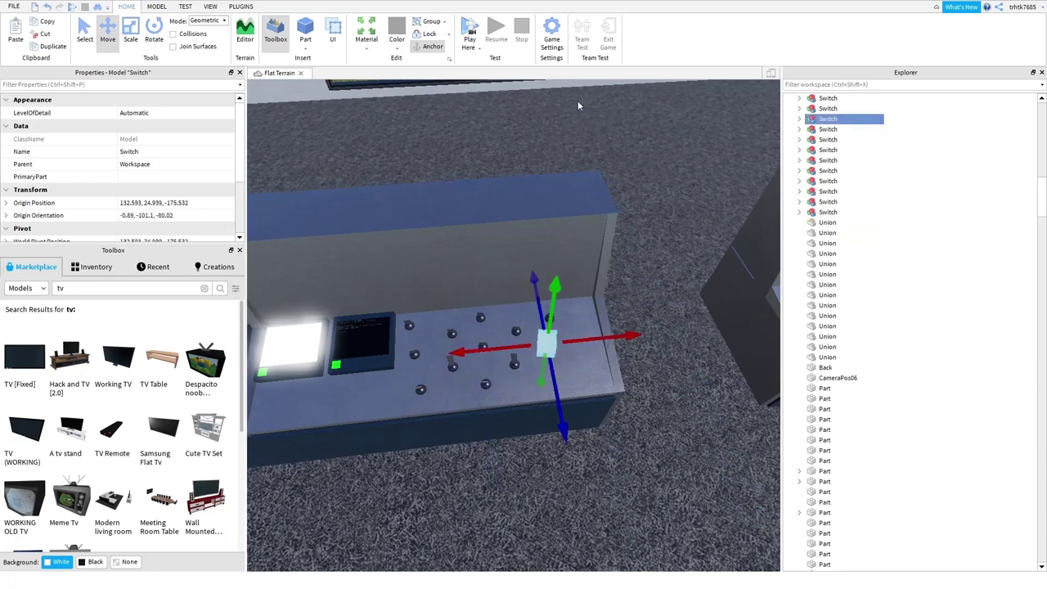
{"action": "key", "text": "ctrl+d"}
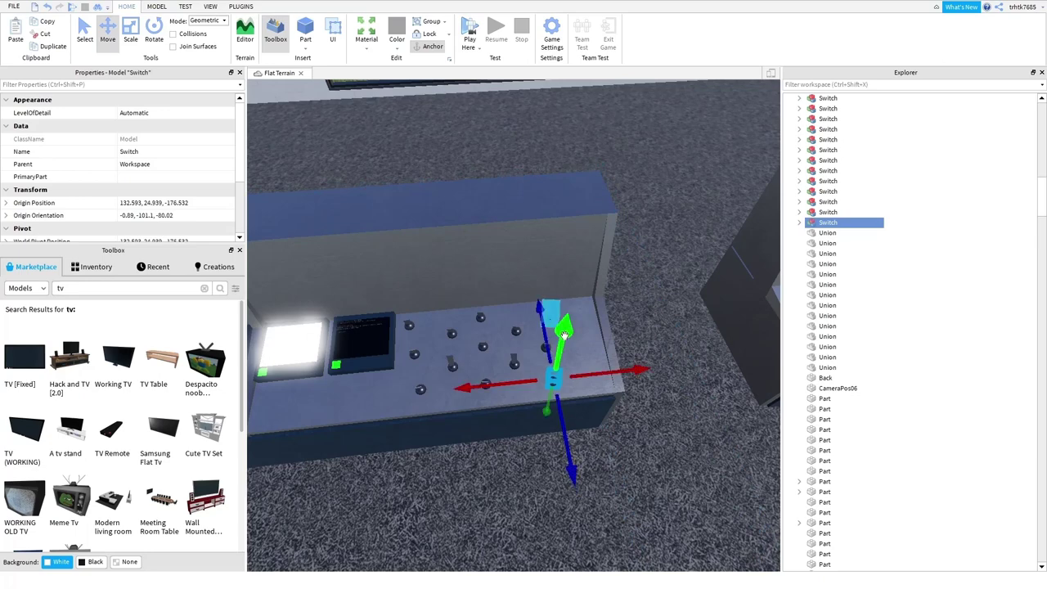
{"action": "key", "text": "ctrl+d"}
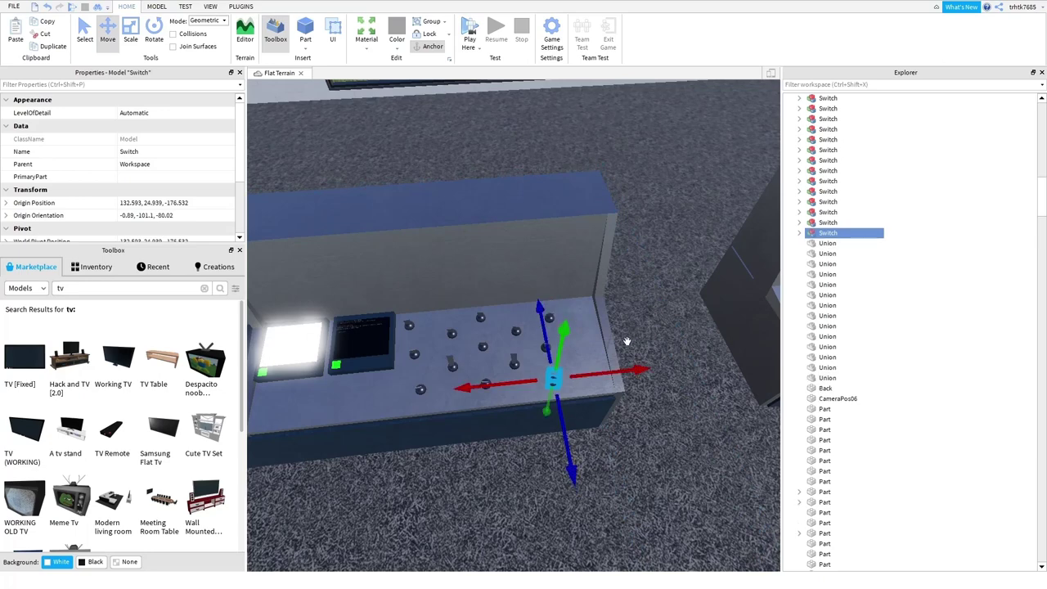
{"action": "left_click_drag", "start_coordinate": [620, 393], "coordinate": [657, 373]}
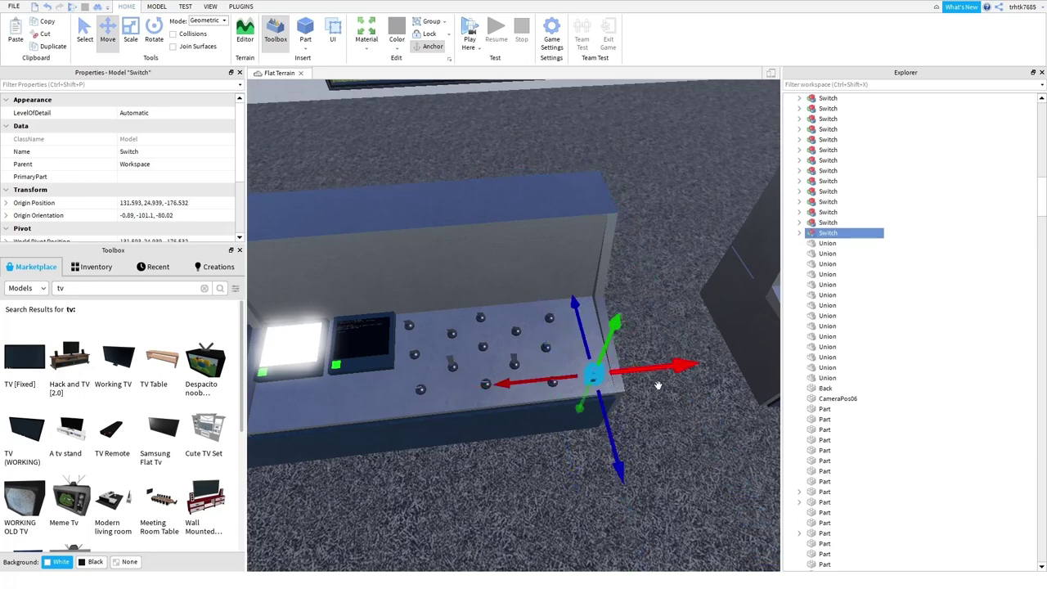
- Duplicate a switch near the dark monitor and move the copy 3.5 studs along and 0.5 studs back, to the desk's far end
{"action": "left_click", "coordinate": [471, 382]}
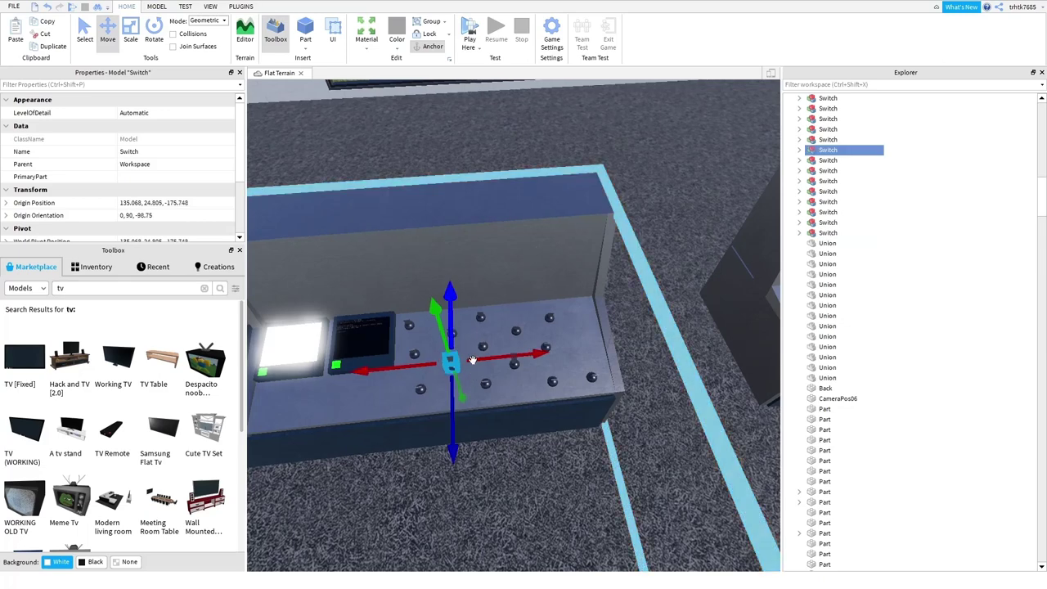
{"action": "key", "text": "ctrl+d"}
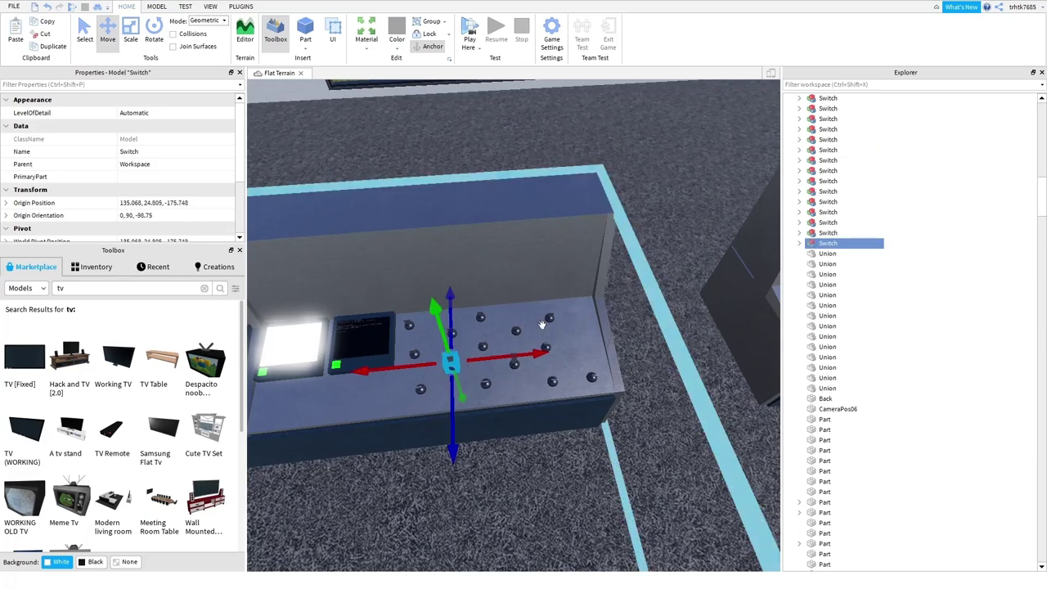
{"action": "left_click_drag", "start_coordinate": [526, 358], "coordinate": [673, 346]}
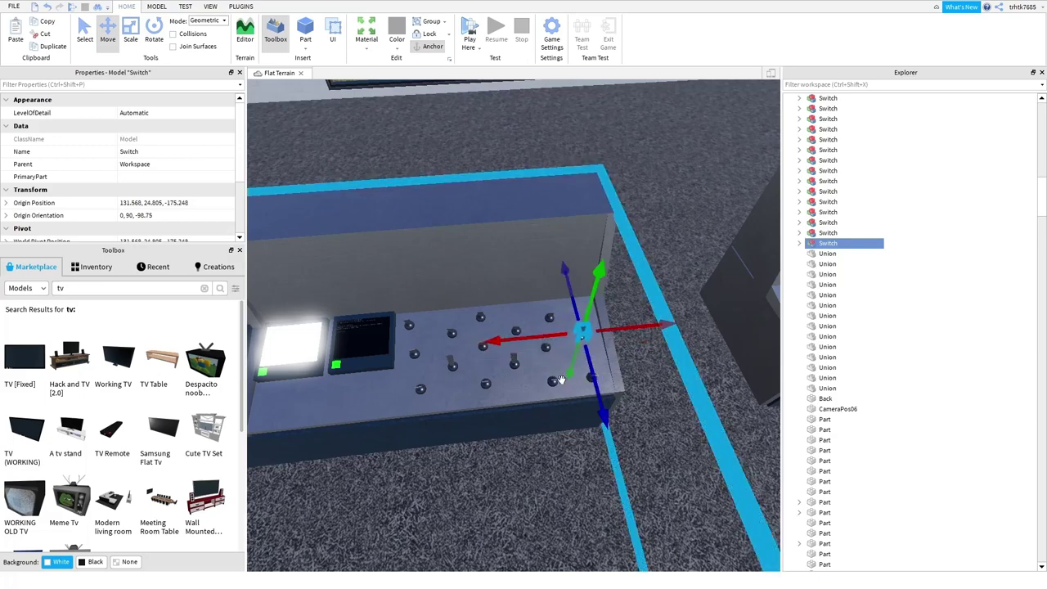
{"action": "scroll", "coordinate": [475, 386], "scroll_direction": "down", "scroll_amount": 10}
{"action": "left_click", "coordinate": [285, 365]}
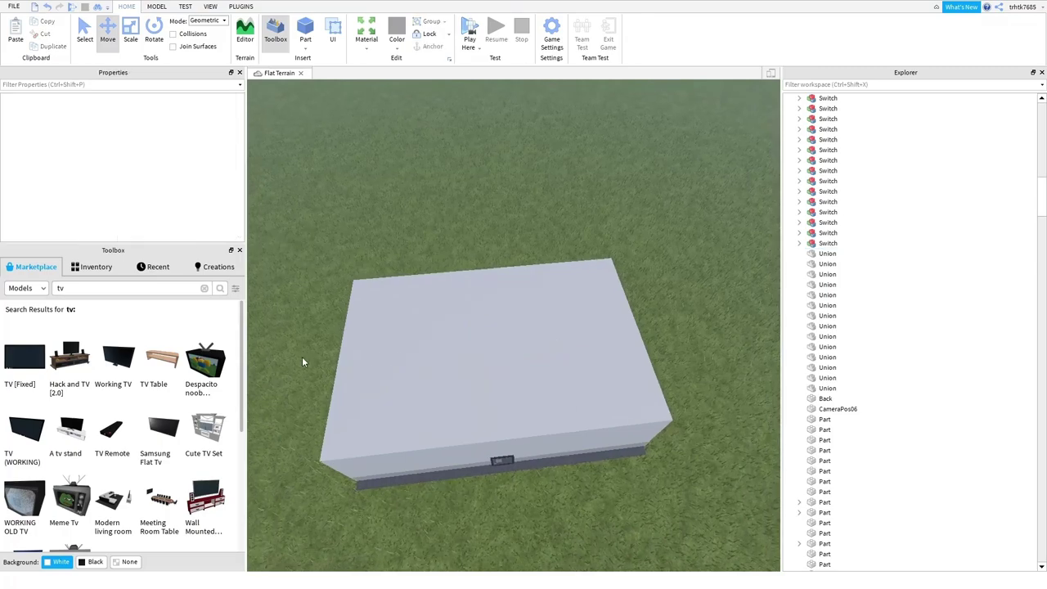
- Inspect the switches and panels placed along the desk, and return to the prop slab with the keyboard and semicircular meters
{"action": "scroll", "coordinate": [460, 359], "scroll_direction": "up", "scroll_amount": 5}
{"action": "scroll", "coordinate": [467, 378], "scroll_direction": "up", "scroll_amount": 7}
{"action": "right_click_drag", "start_coordinate": [497, 400], "coordinate": [498, 400]}
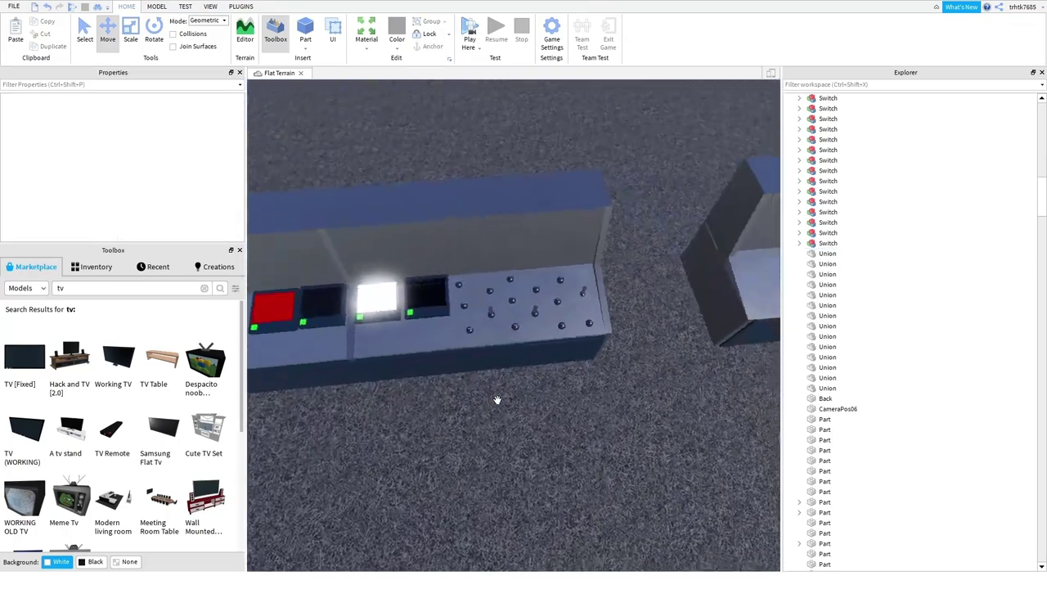
{"action": "right_click_drag", "start_coordinate": [561, 335], "coordinate": [561, 335]}
{"action": "key", "text": "a"}
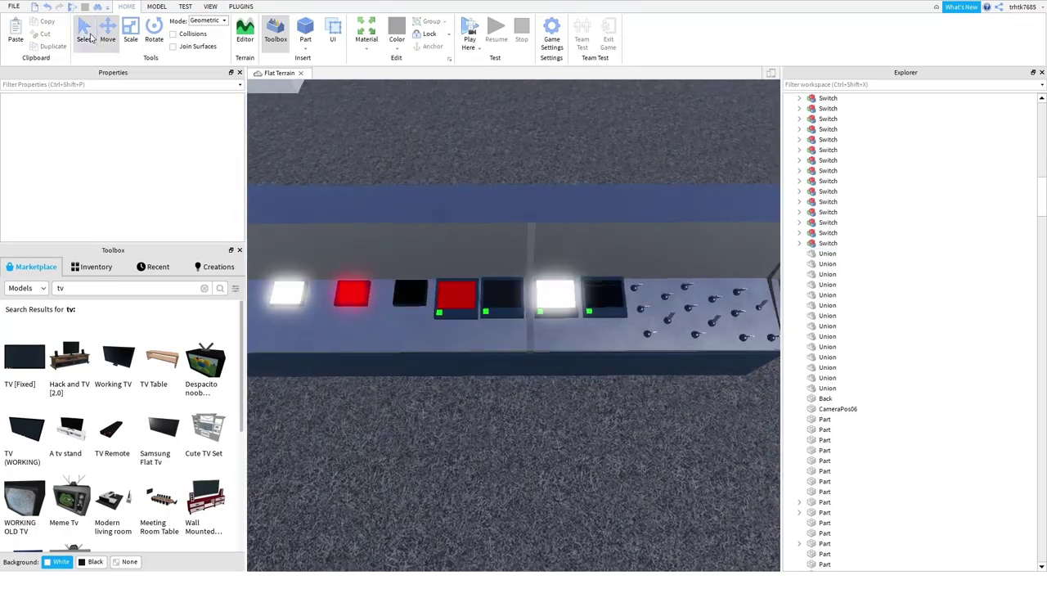
{"action": "right_click_drag", "start_coordinate": [492, 365], "coordinate": [340, 412]}
{"action": "key", "text": "w"}
{"action": "key", "text": "s"}
{"action": "key", "text": "s"}
{"action": "key", "text": "w"}
{"action": "key", "text": "e"}
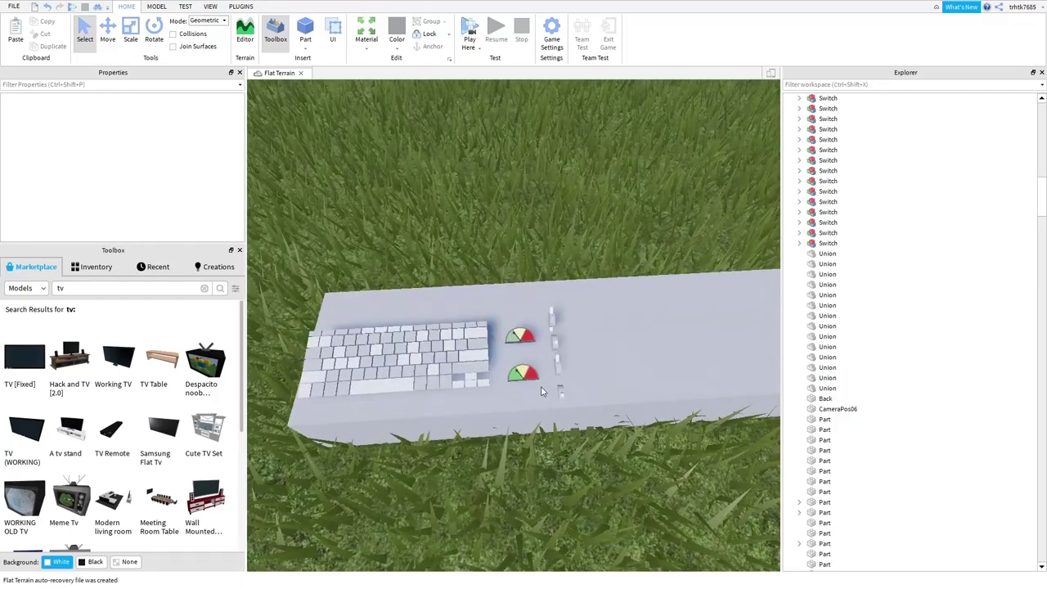
- Move the two semicircular meters from the prop slab onto the control-room desk, beside the keypad panel near the desk joint
{"action": "left_click", "coordinate": [520, 336], "text": "ctrl"}
{"action": "key", "text": "s"}
{"action": "left_click_drag", "start_coordinate": [523, 345], "coordinate": [516, 297]}
{"action": "right_click_drag", "start_coordinate": [516, 297], "coordinate": [517, 297]}
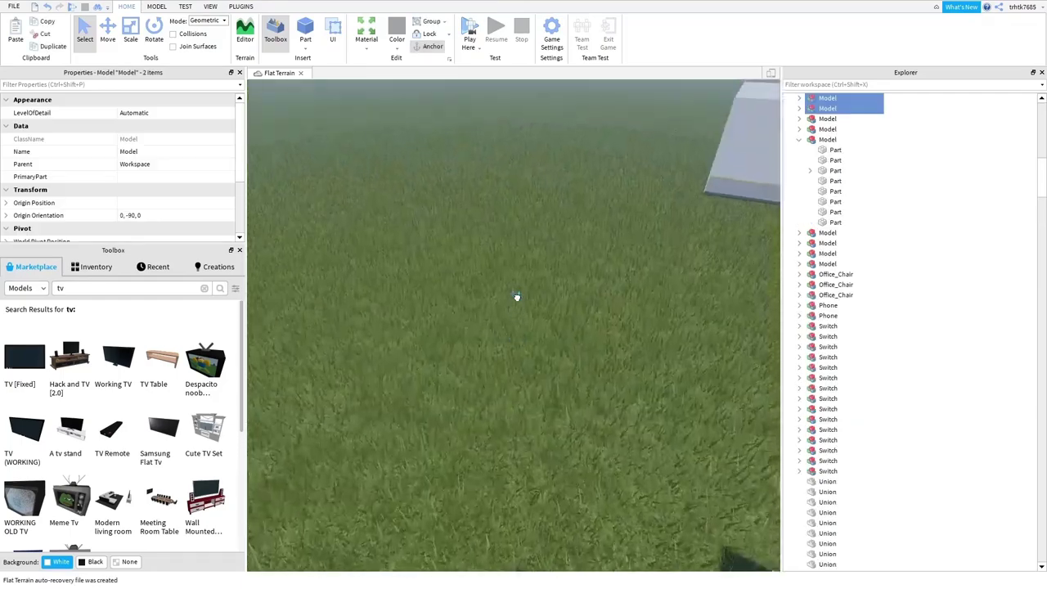
{"action": "left_click_drag", "start_coordinate": [516, 297], "coordinate": [516, 297]}
{"action": "right_click_drag", "start_coordinate": [516, 296], "coordinate": [516, 297]}
{"action": "key", "text": "w"}
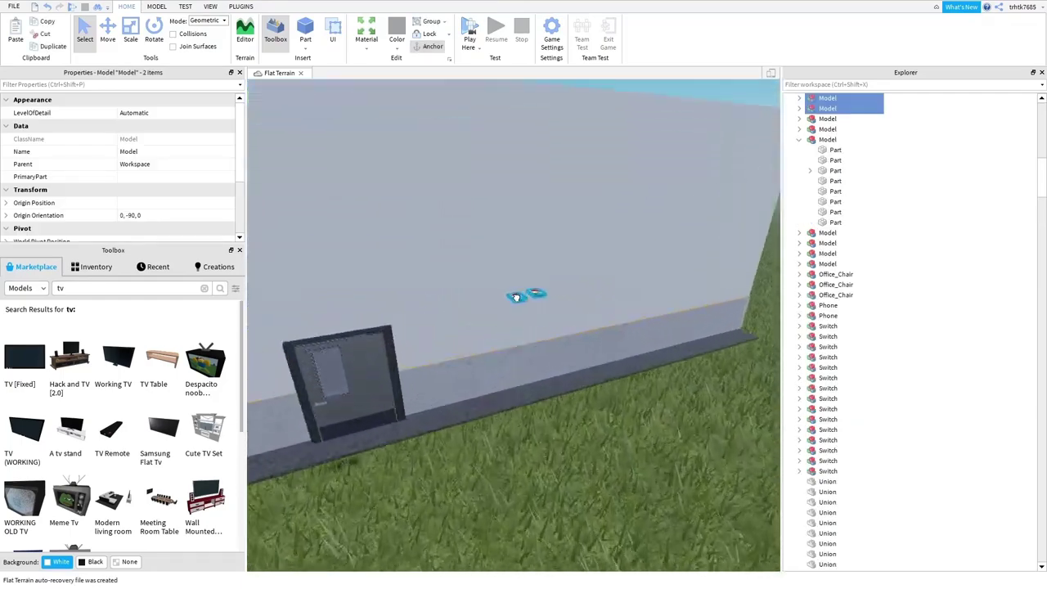
{"action": "key", "text": "w"}
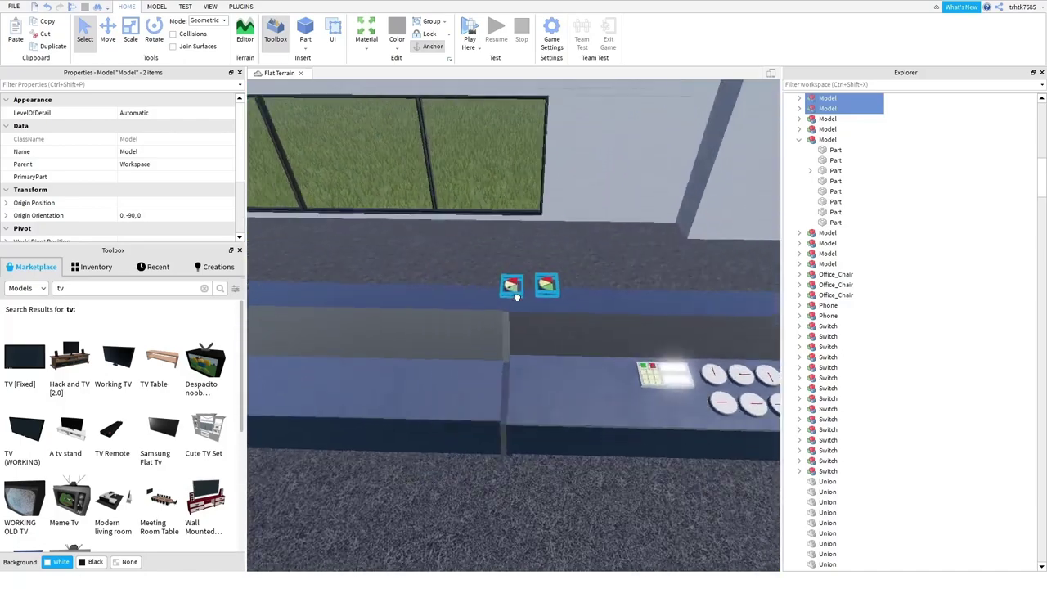
{"action": "left_click_drag", "start_coordinate": [516, 299], "coordinate": [528, 350]}
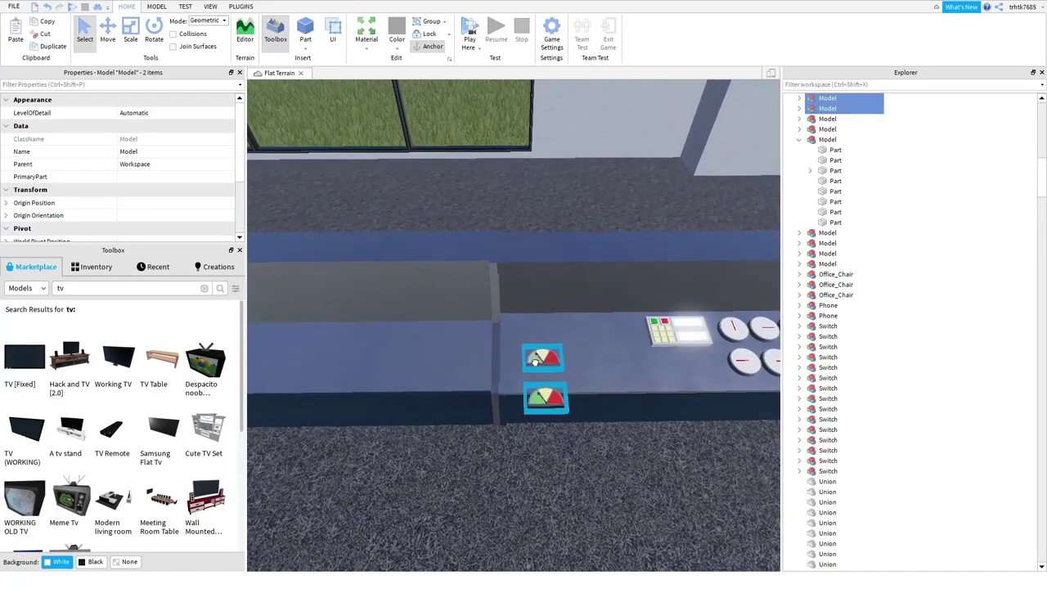
- Lower the two semicircular meters slightly so they sit in the sloped desk surface
{"action": "key", "text": "a"}
{"action": "right_click_drag", "start_coordinate": [553, 383], "coordinate": [558, 379]}
{"action": "key", "text": "w"}
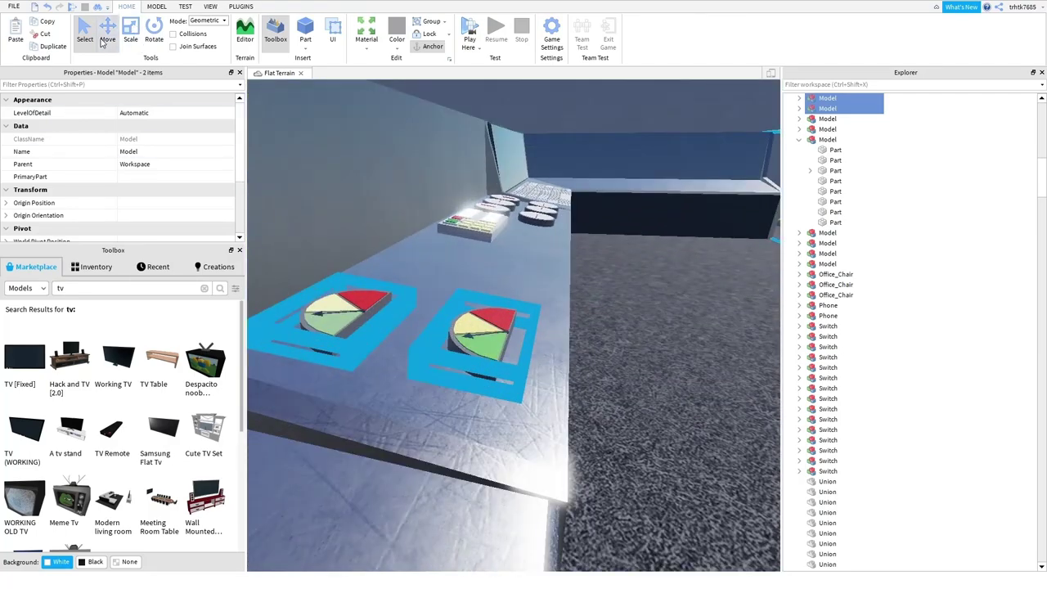
{"action": "left_click_drag", "start_coordinate": [404, 247], "coordinate": [404, 253]}
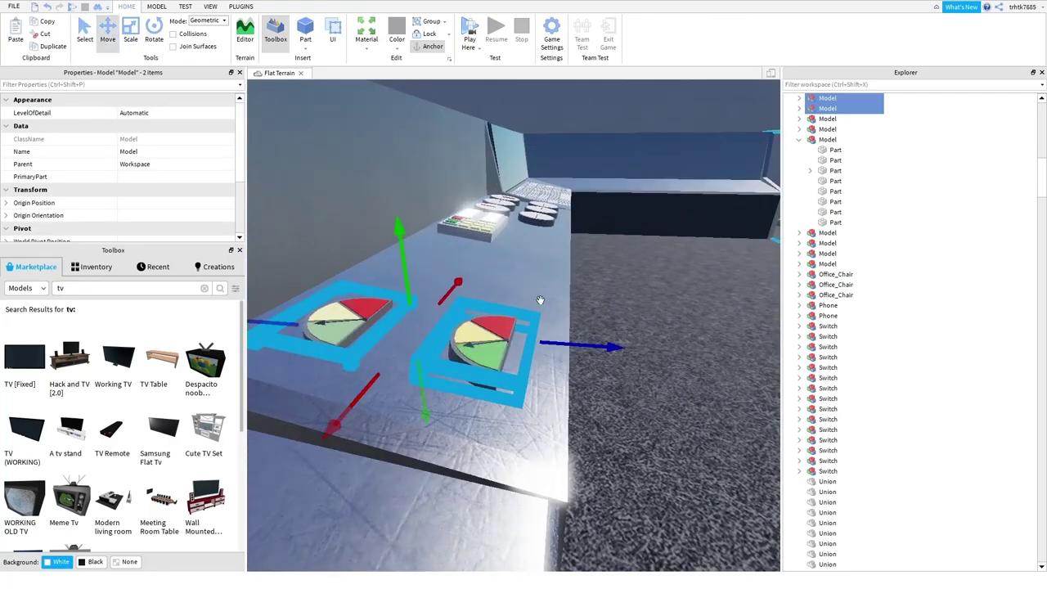
{"action": "right_click_drag", "start_coordinate": [568, 303], "coordinate": [568, 304]}
{"action": "key", "text": "w"}
{"action": "left_click", "coordinate": [554, 351]}
- Raise the row of five black knobs off the prop slab and group them into one model
{"action": "right_click_drag", "start_coordinate": [554, 352], "coordinate": [535, 434]}
{"action": "key", "text": "w"}
{"action": "left_click_drag", "start_coordinate": [533, 434], "coordinate": [470, 287]}
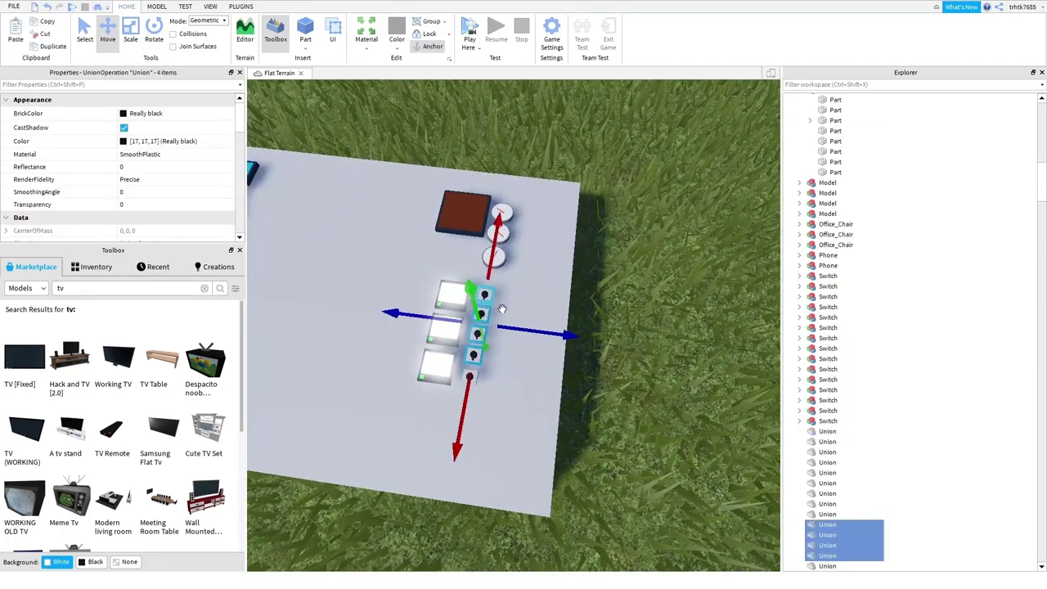
{"action": "right_click_drag", "start_coordinate": [532, 434], "coordinate": [540, 438]}
{"action": "left_click", "coordinate": [540, 439]}
{"action": "left_click_drag", "start_coordinate": [456, 286], "coordinate": [446, 276]}
{"action": "right_click_drag", "start_coordinate": [458, 277], "coordinate": [538, 275]}
{"action": "key", "text": "s"}
{"action": "key", "text": "a"}
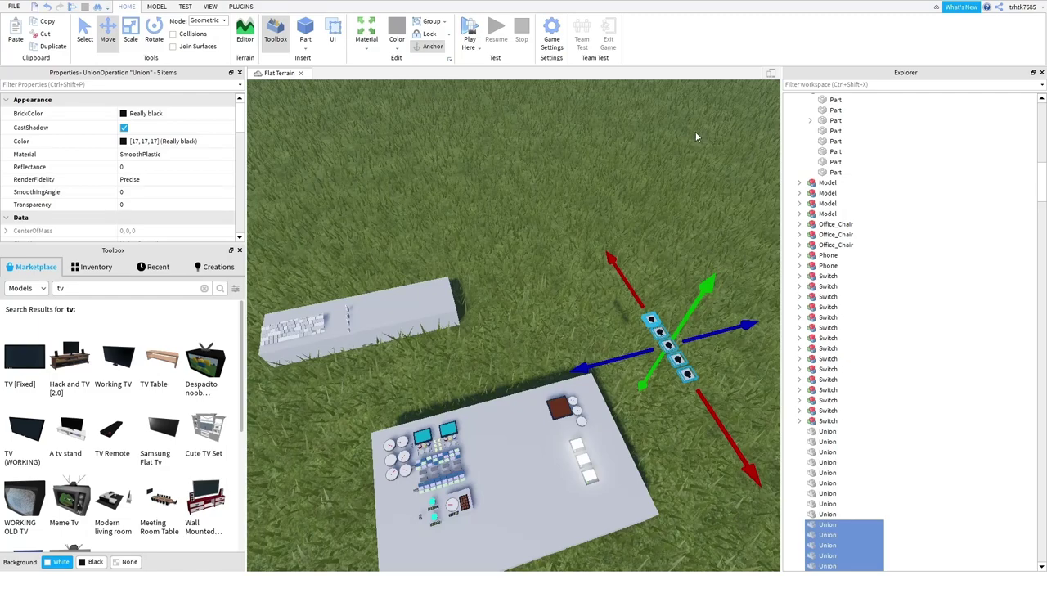
{"action": "key", "text": "ctrl+g"}
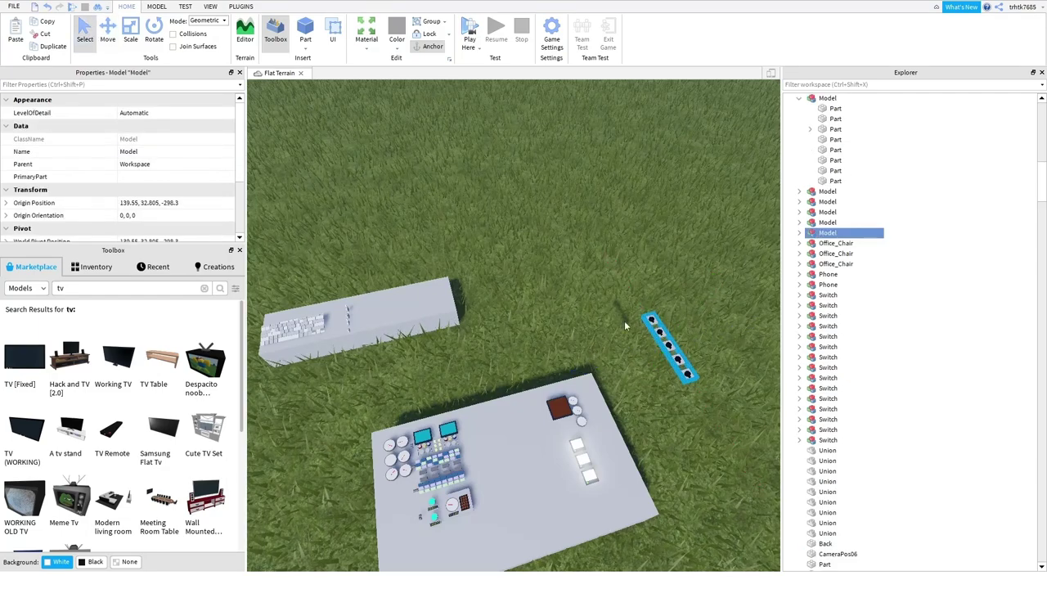
- Move the grouped knob strip into the control room and place it on the desk section next to the semicircular meters
{"action": "left_click_drag", "start_coordinate": [677, 352], "coordinate": [673, 332]}
{"action": "right_click_drag", "start_coordinate": [673, 332], "coordinate": [673, 332]}
{"action": "left_click_drag", "start_coordinate": [673, 332], "coordinate": [673, 332]}
{"action": "right_click_drag", "start_coordinate": [673, 333], "coordinate": [673, 332]}
{"action": "key", "text": "w"}
{"action": "left_click_drag", "start_coordinate": [673, 332], "coordinate": [672, 335]}
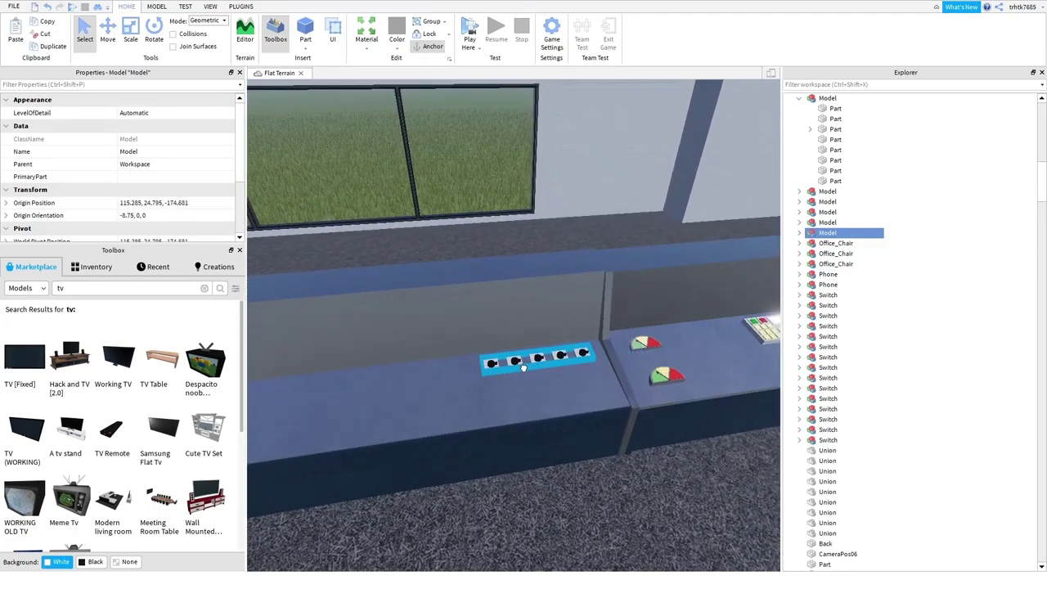
- Lower the knob strip 0.1 studs into the desk surface
{"action": "scroll", "coordinate": [601, 488], "scroll_direction": "down", "scroll_amount": 8}
{"action": "right_click_drag", "start_coordinate": [607, 487], "coordinate": [554, 409]}
{"action": "scroll", "coordinate": [524, 474], "scroll_direction": "up", "scroll_amount": 5}
{"action": "scroll", "coordinate": [524, 474], "scroll_direction": "up", "scroll_amount": 5}
{"action": "scroll", "coordinate": [554, 408], "scroll_direction": "up", "scroll_amount": 3}
{"action": "left_click", "coordinate": [107, 37]}
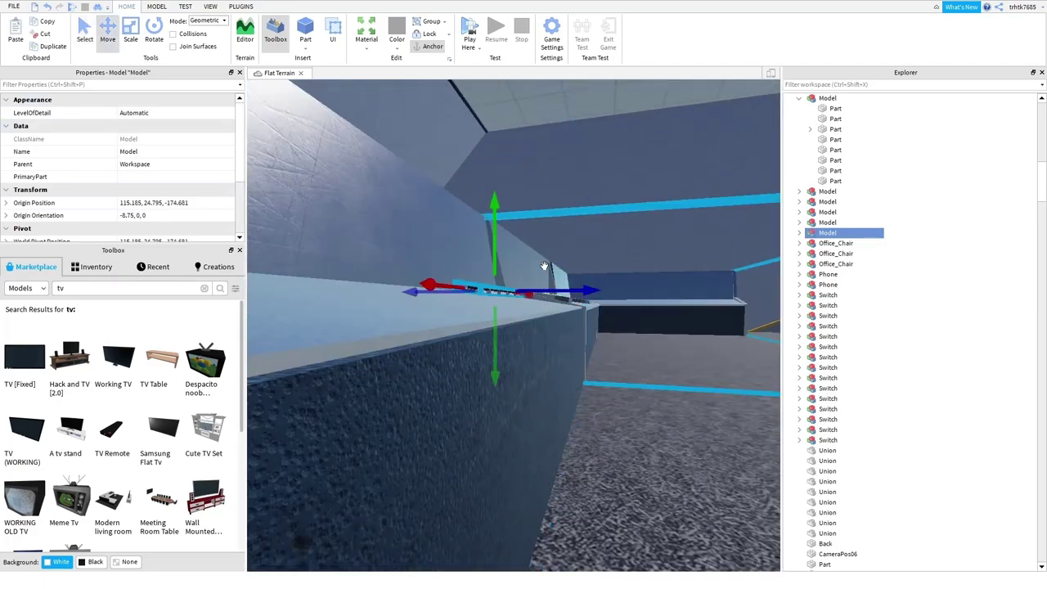
{"action": "key", "text": "f"}
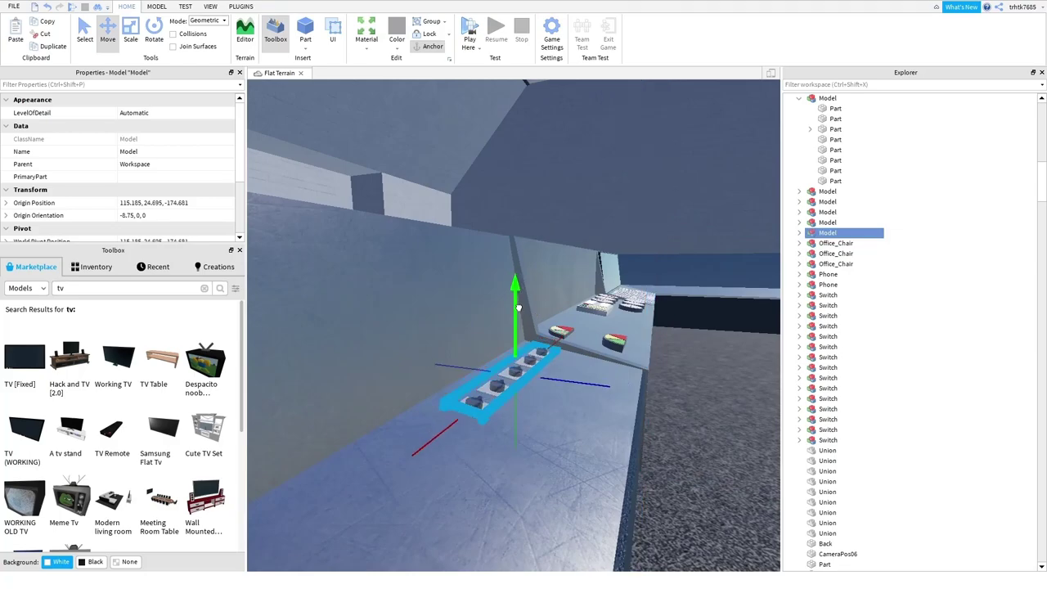
- Select the twin-screen console parts with their buttons on the prop slab and group them into one model
{"action": "right_click_drag", "start_coordinate": [578, 346], "coordinate": [527, 332]}
{"action": "scroll", "coordinate": [578, 332], "scroll_direction": "down", "scroll_amount": 8}
{"action": "left_click", "coordinate": [578, 332]}
{"action": "scroll", "coordinate": [527, 335], "scroll_direction": "up", "scroll_amount": 8}
{"action": "scroll", "coordinate": [528, 332], "scroll_direction": "up", "scroll_amount": 3}
{"action": "right_click_drag", "start_coordinate": [589, 372], "coordinate": [587, 414]}
{"action": "scroll", "coordinate": [601, 381], "scroll_direction": "up", "scroll_amount": 3}
{"action": "left_click_drag", "start_coordinate": [551, 389], "coordinate": [400, 346]}
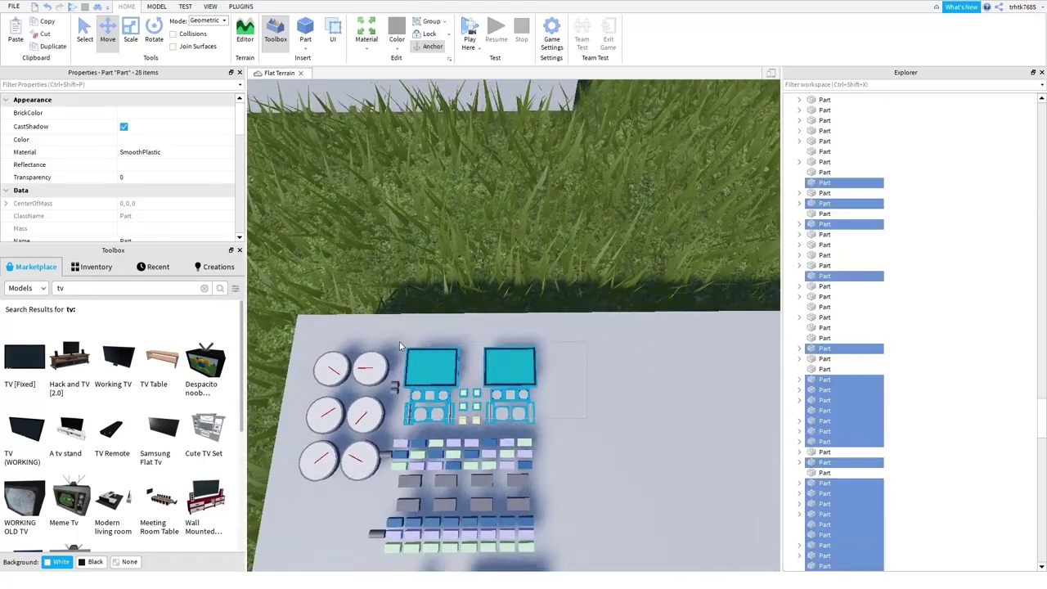
{"action": "left_click", "coordinate": [429, 22]}
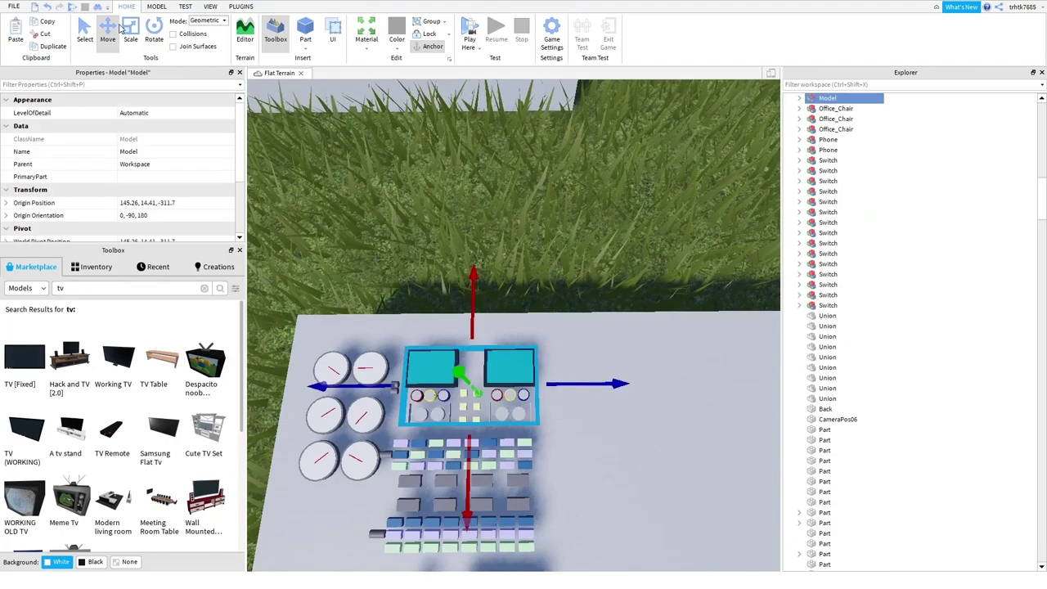
- Move the twin-screen console model onto the control-room desk, at the opposite end from the knob strip
{"action": "left_click", "coordinate": [85, 31]}
{"action": "left_click_drag", "start_coordinate": [439, 374], "coordinate": [557, 311]}
{"action": "key", "text": "d"}
{"action": "key", "text": "w"}
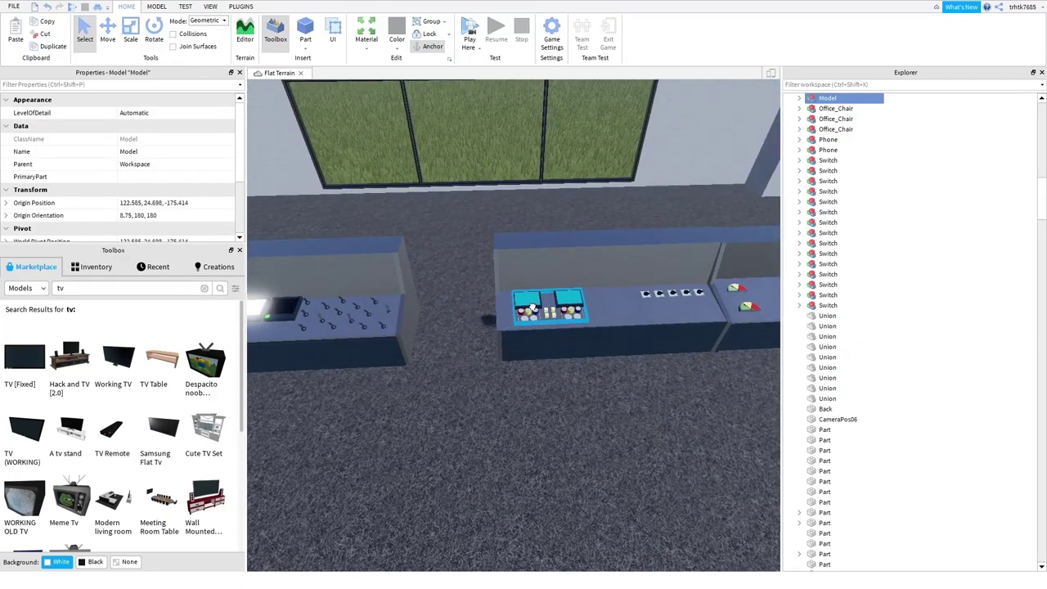
{"action": "key", "text": "w"}
{"action": "key", "text": "d"}
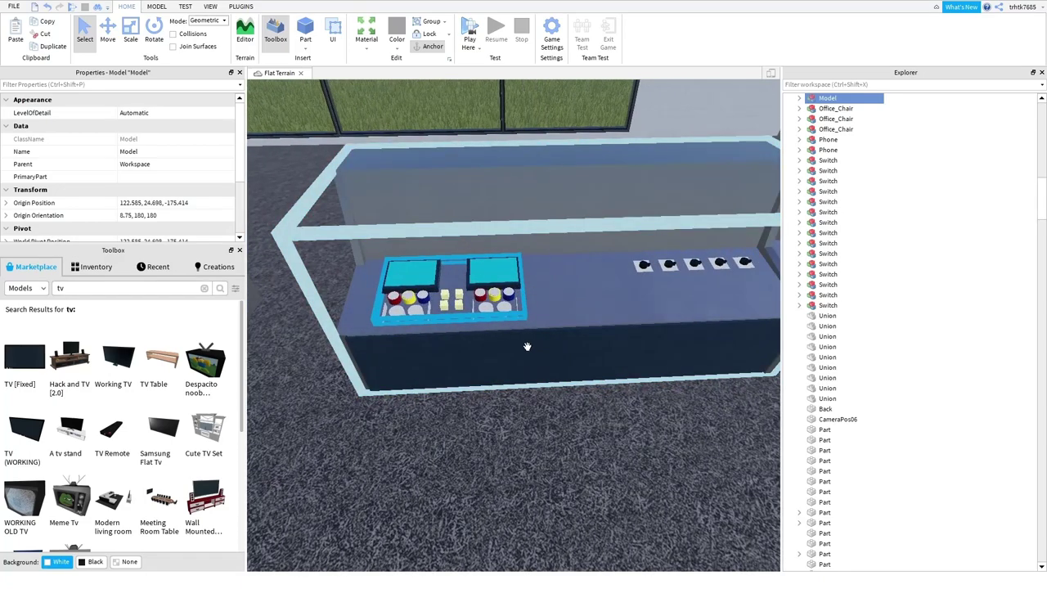
- Shift the twin-screen console 0.8 studs toward the desk's end and ungroup it into separate parts
{"action": "right_click_drag", "start_coordinate": [526, 346], "coordinate": [502, 332]}
{"action": "key", "text": "ctrl+2"}
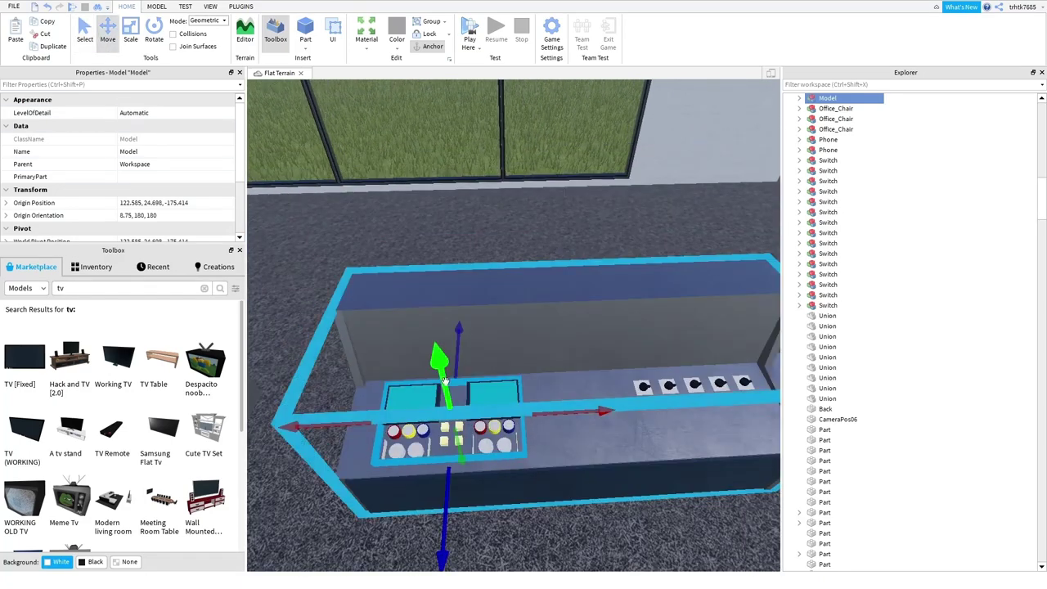
{"action": "left_click_drag", "start_coordinate": [559, 413], "coordinate": [526, 418]}
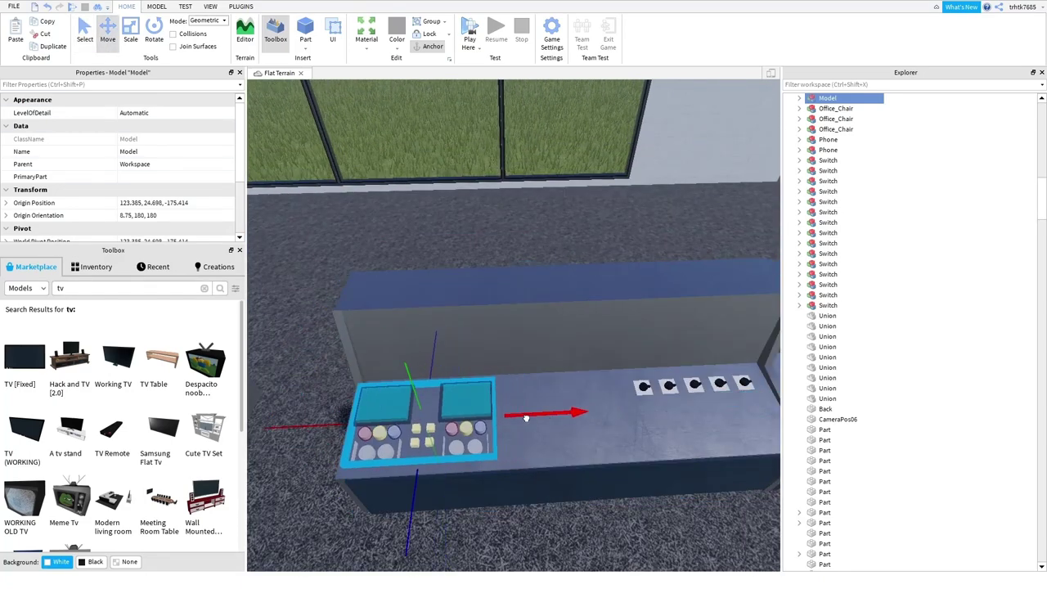
{"action": "key", "text": "ctrl+u"}
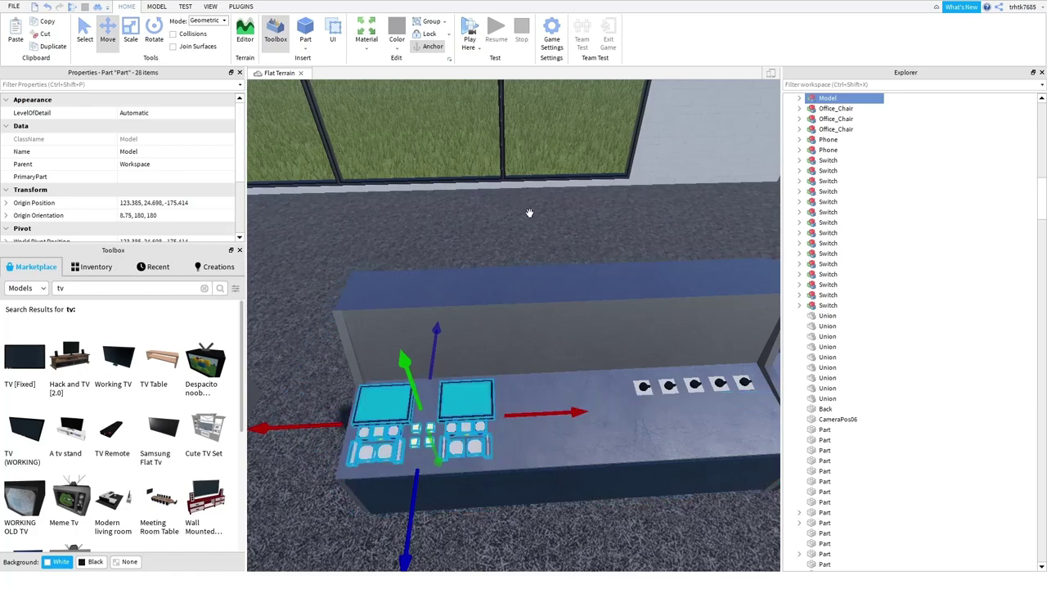
{"action": "scroll", "coordinate": [519, 450], "scroll_direction": "down", "scroll_amount": 5}
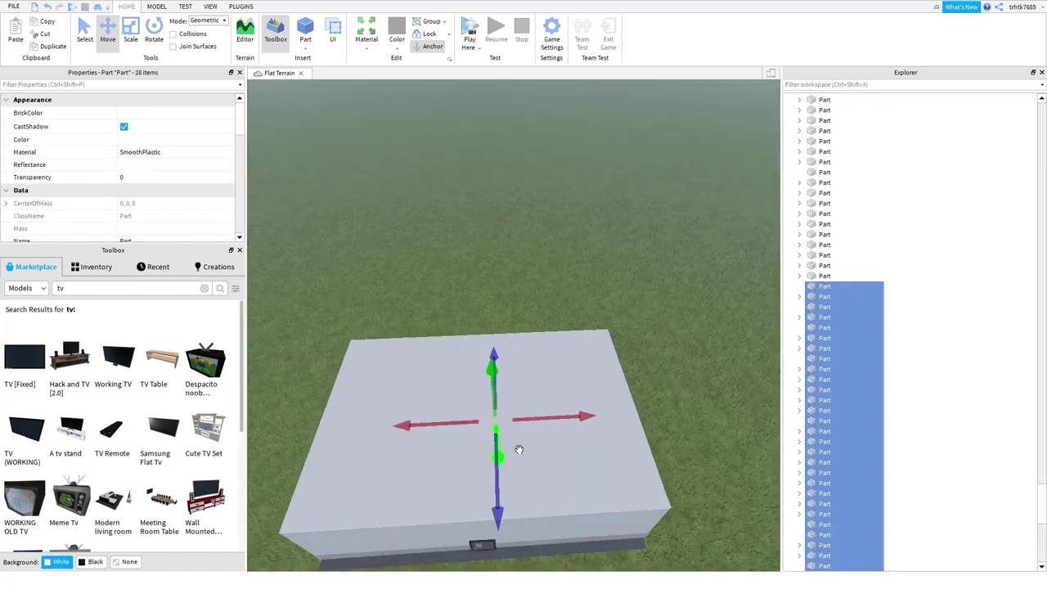
{"action": "scroll", "coordinate": [519, 450], "scroll_direction": "down", "scroll_amount": 2}
{"action": "left_click", "coordinate": [420, 283]}
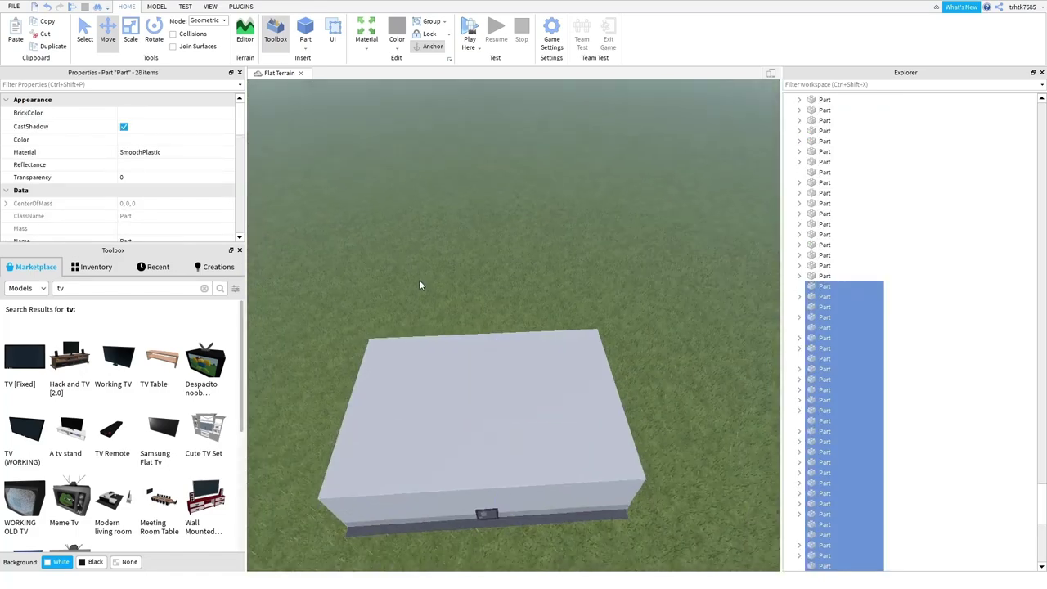
- Delete the four thin upright bars beside the large round buttons under the two screens
{"action": "scroll", "coordinate": [481, 381], "scroll_direction": "up", "scroll_amount": 8}
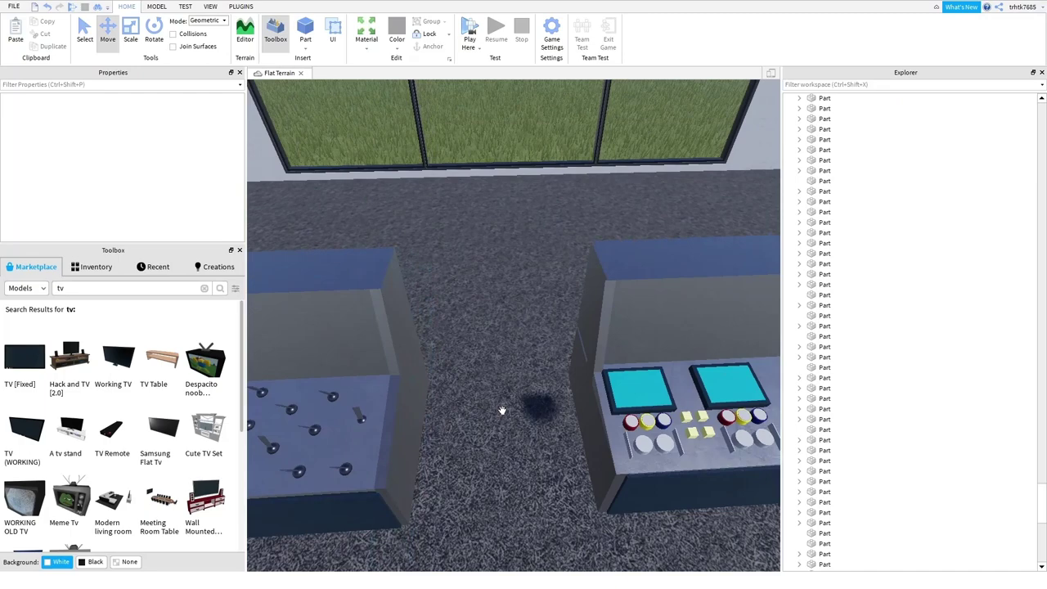
{"action": "key", "text": "w"}
{"action": "key", "text": "d"}
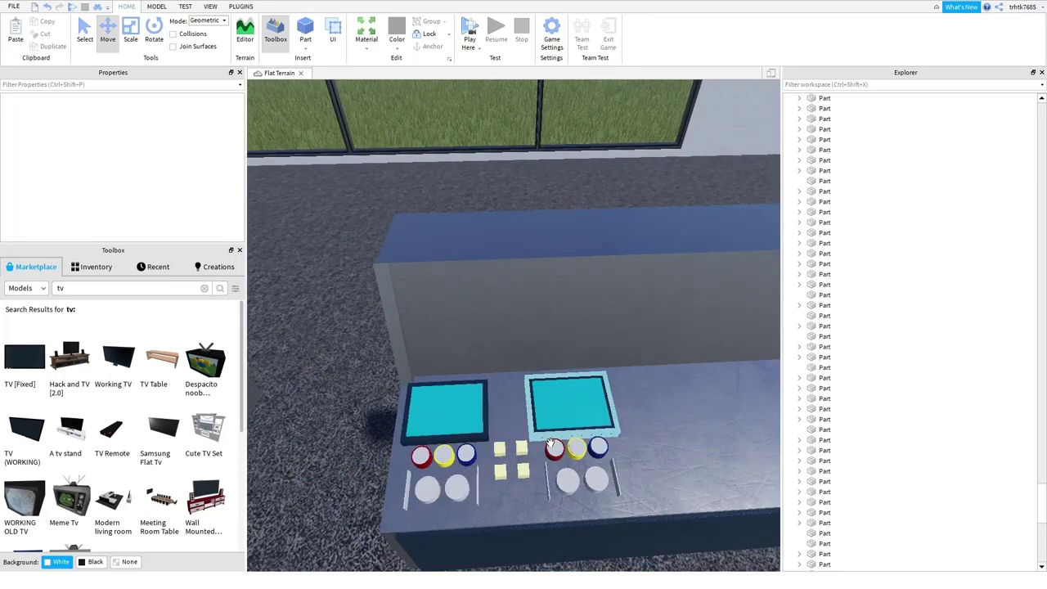
{"action": "left_click", "coordinate": [479, 489]}
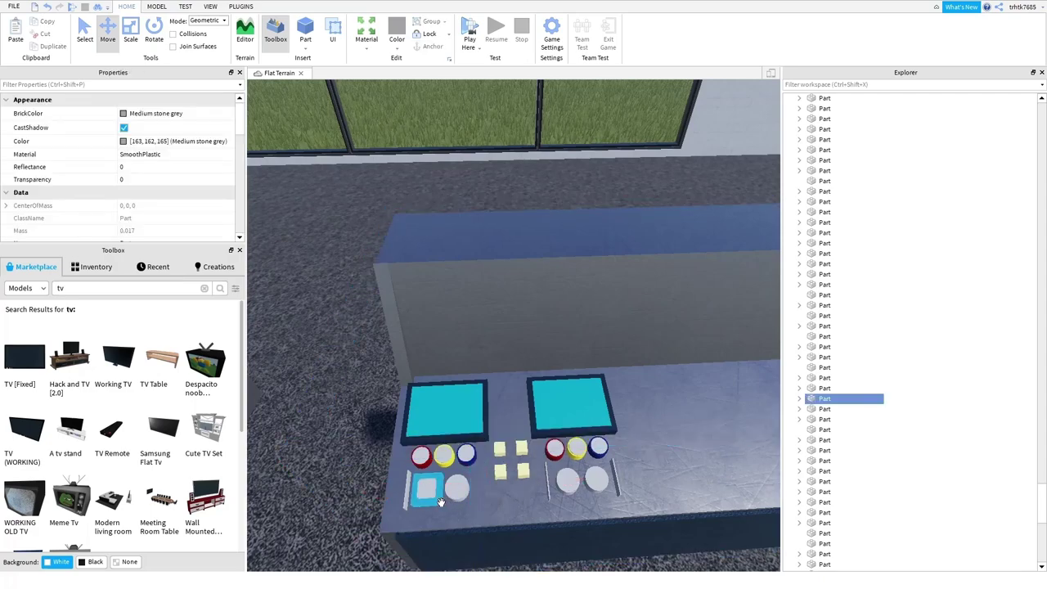
{"action": "key", "text": "Delete"}
{"action": "left_click_drag", "start_coordinate": [429, 499], "coordinate": [564, 507]}
{"action": "left_click", "coordinate": [551, 492]}
{"action": "key", "text": "Delete"}
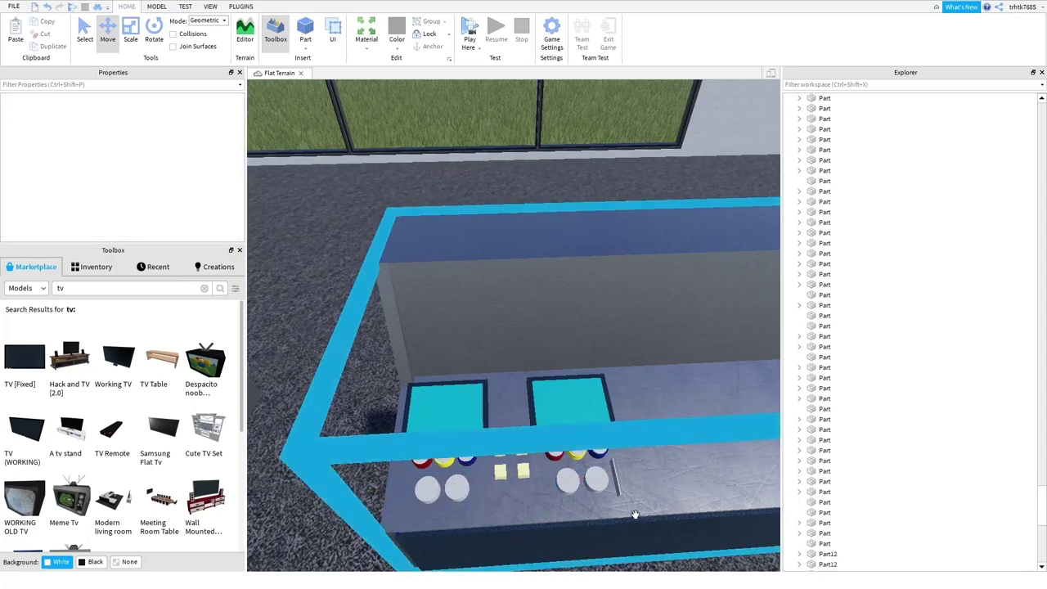
{"action": "left_click", "coordinate": [618, 493]}
{"action": "key", "text": "Delete"}
- Color the large round buttons Lime green and Really red under one screen, and yellow and Really red under the other
{"action": "left_click", "coordinate": [577, 497]}
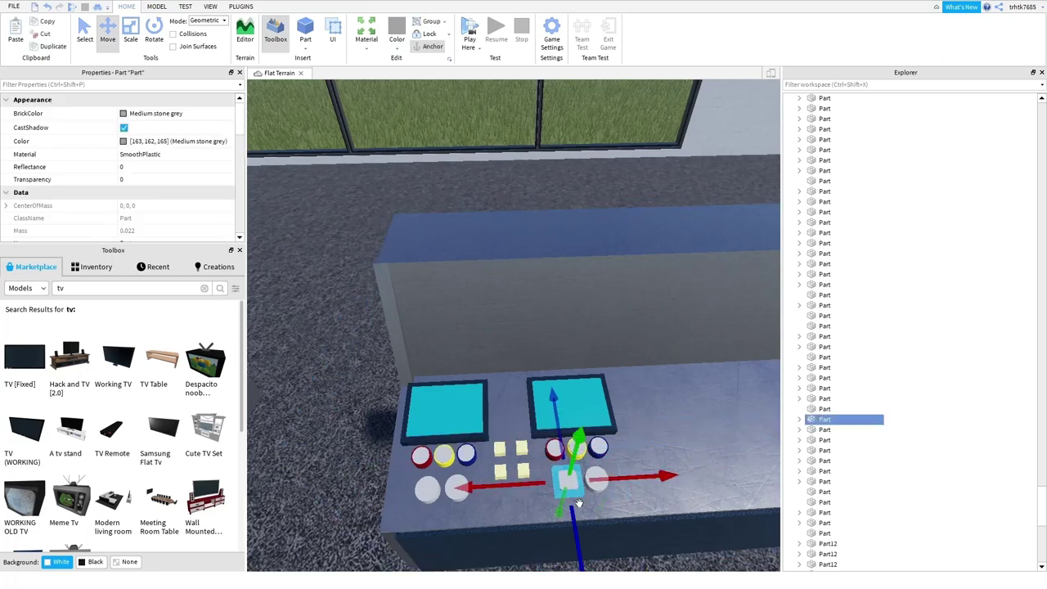
{"action": "left_click", "coordinate": [460, 107]}
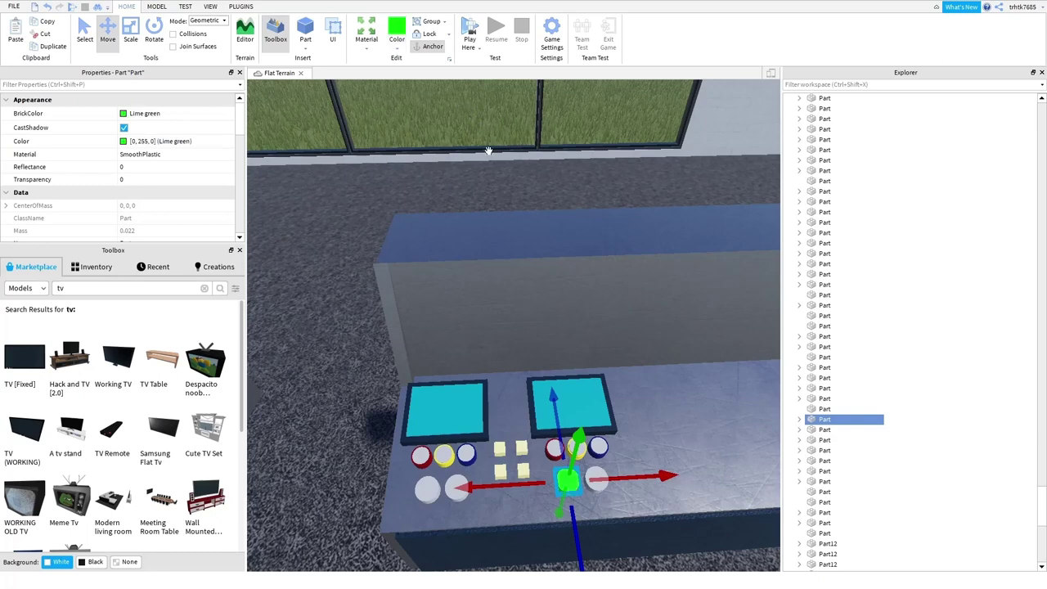
{"action": "left_click", "coordinate": [599, 482]}
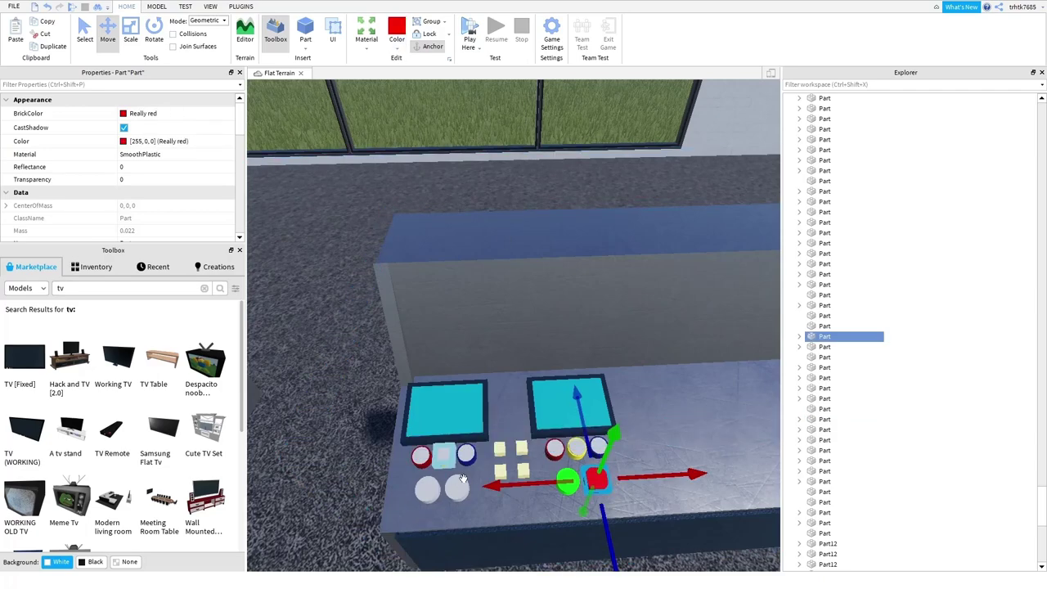
{"action": "left_click", "coordinate": [476, 498]}
{"action": "left_click", "coordinate": [478, 500]}
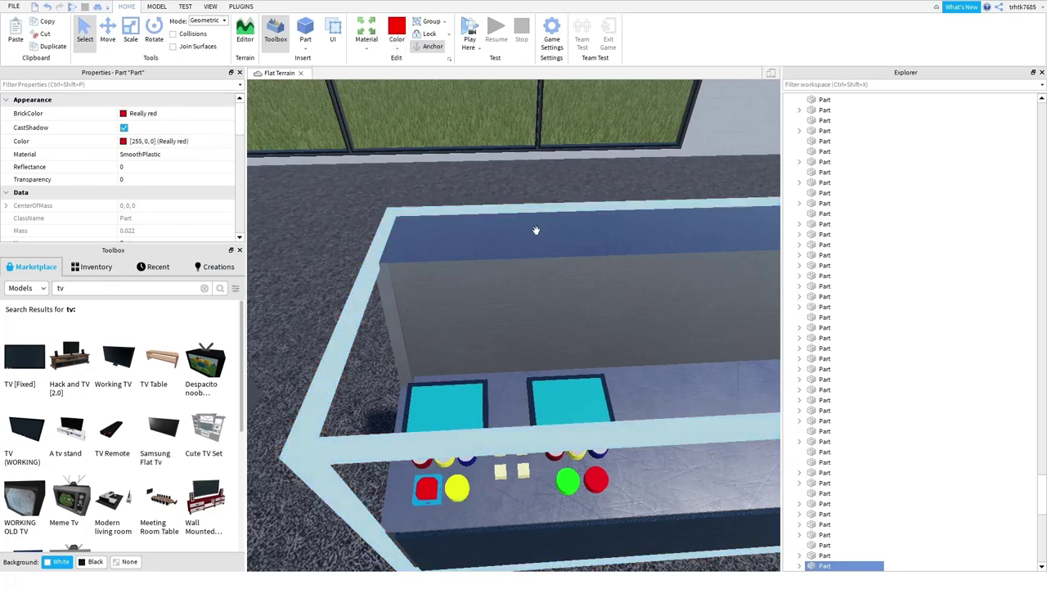
- Delete the colored rings around the small round buttons below the two screens
{"action": "right_click_drag", "start_coordinate": [536, 229], "coordinate": [534, 231]}
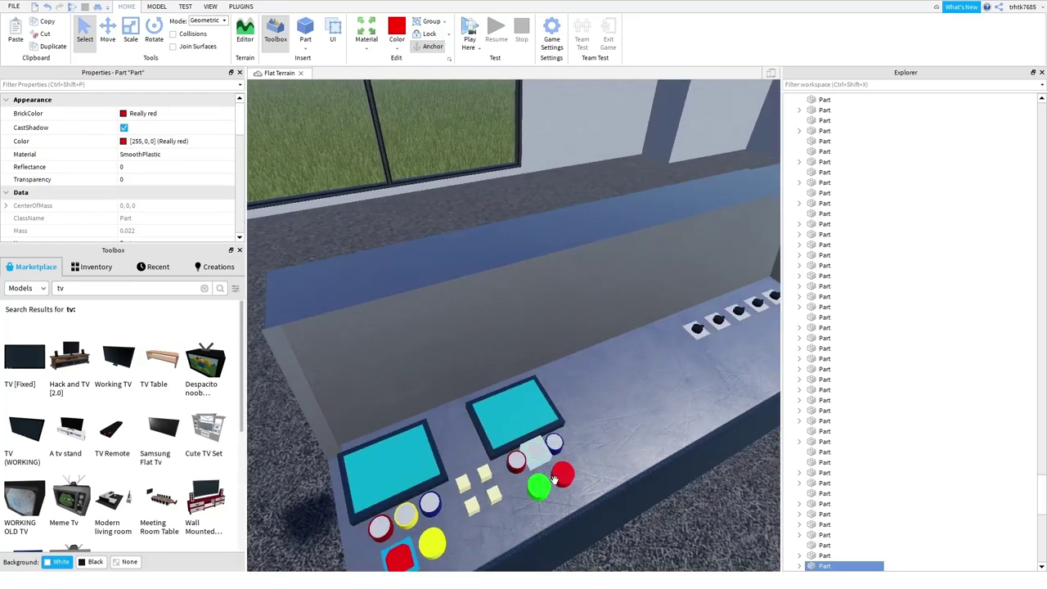
{"action": "left_click", "coordinate": [572, 471]}
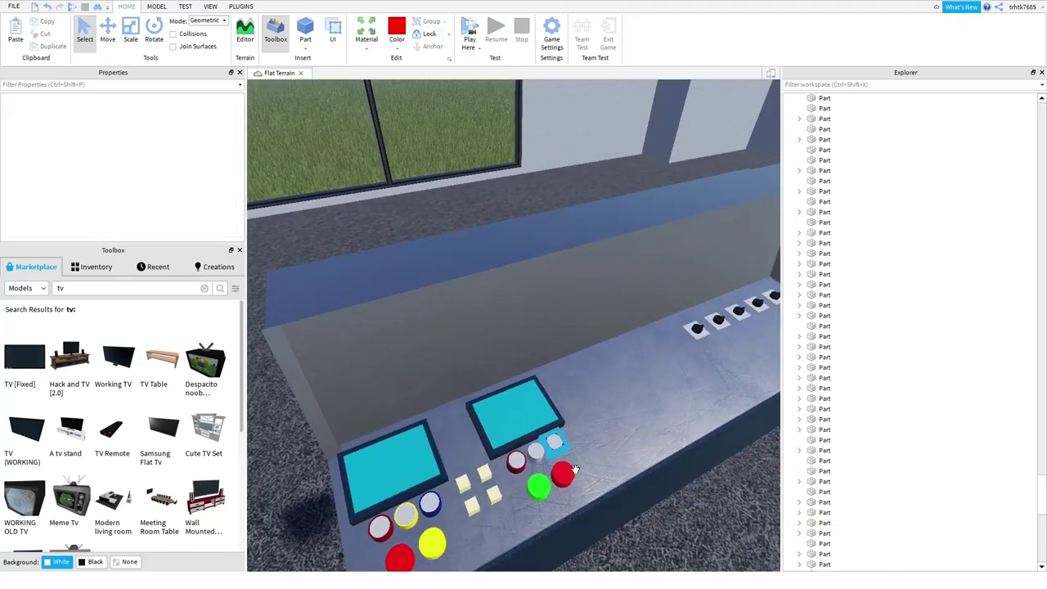
{"action": "left_click", "coordinate": [531, 490]}
{"action": "key", "text": "Delete"}
{"action": "left_click", "coordinate": [447, 530]}
{"action": "key", "text": "Delete"}
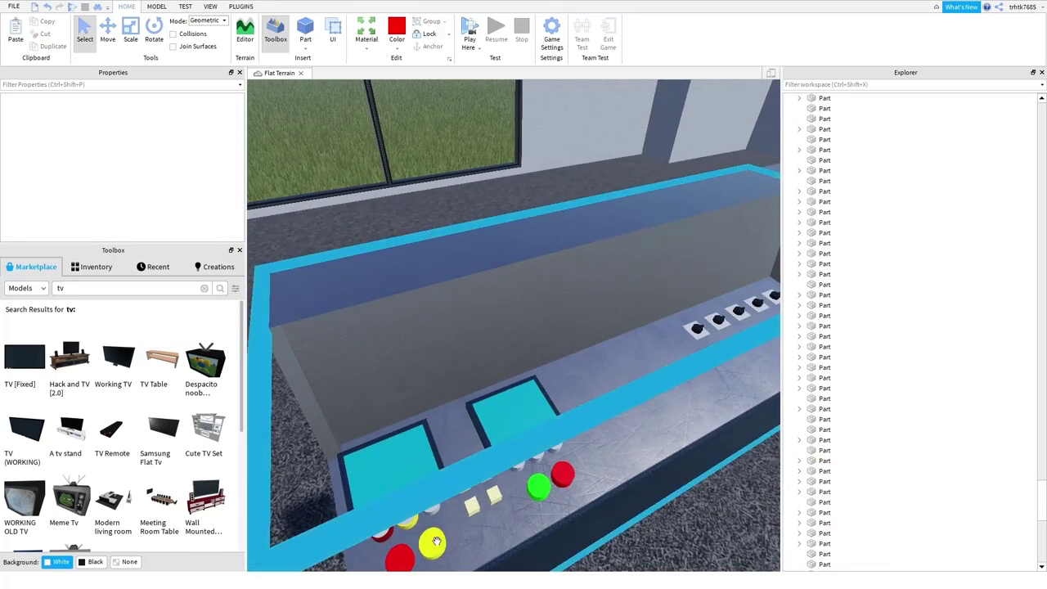
{"action": "left_click", "coordinate": [426, 541]}
{"action": "key", "text": "Delete"}
{"action": "left_click", "coordinate": [381, 530]}
{"action": "key", "text": "Delete"}
- Copy the Colorchange script from the black panel model beside the red-screen console on the other desk
{"action": "right_click_drag", "start_coordinate": [497, 421], "coordinate": [524, 436]}
{"action": "key", "text": "d"}
{"action": "key", "text": "a"}
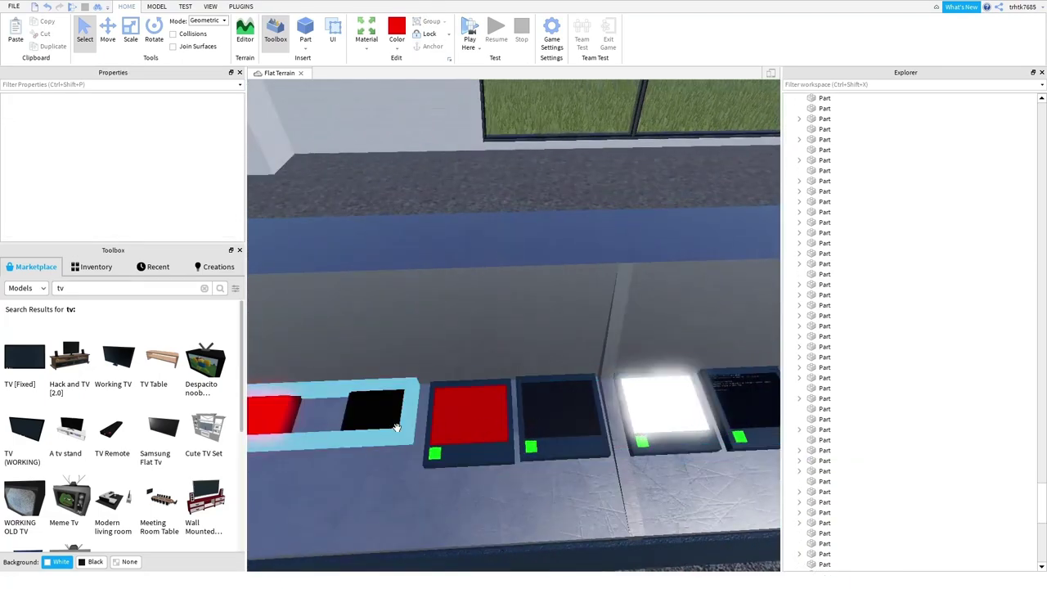
{"action": "left_click", "coordinate": [396, 428]}
{"action": "left_click", "coordinate": [810, 129]}
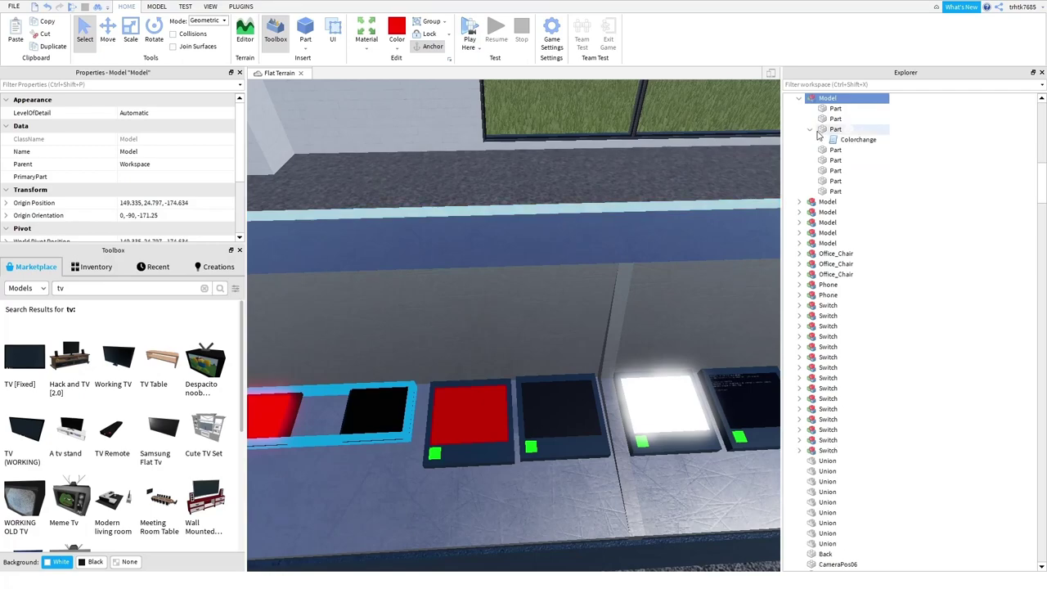
{"action": "left_click", "coordinate": [854, 140]}
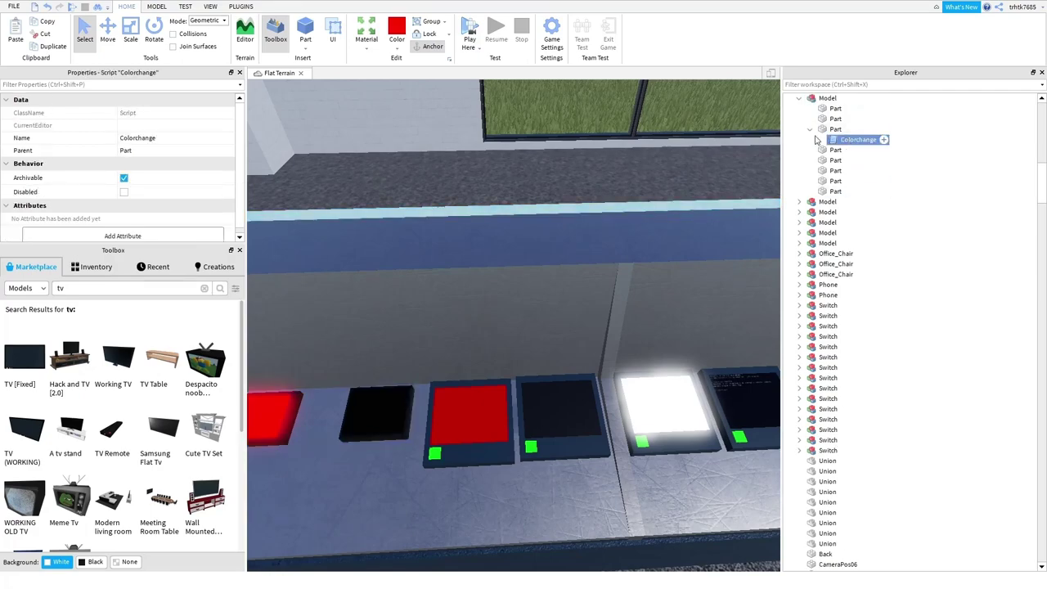
{"action": "left_click", "coordinate": [811, 129]}
- Paste the Colorchange script into each of the three small round buttons above the red and yellow buttons
{"action": "key", "text": "d"}
{"action": "right_click_drag", "start_coordinate": [458, 267], "coordinate": [460, 267]}
{"action": "key", "text": "d"}
{"action": "key", "text": "a"}
{"action": "left_click", "coordinate": [476, 454], "text": "alt"}
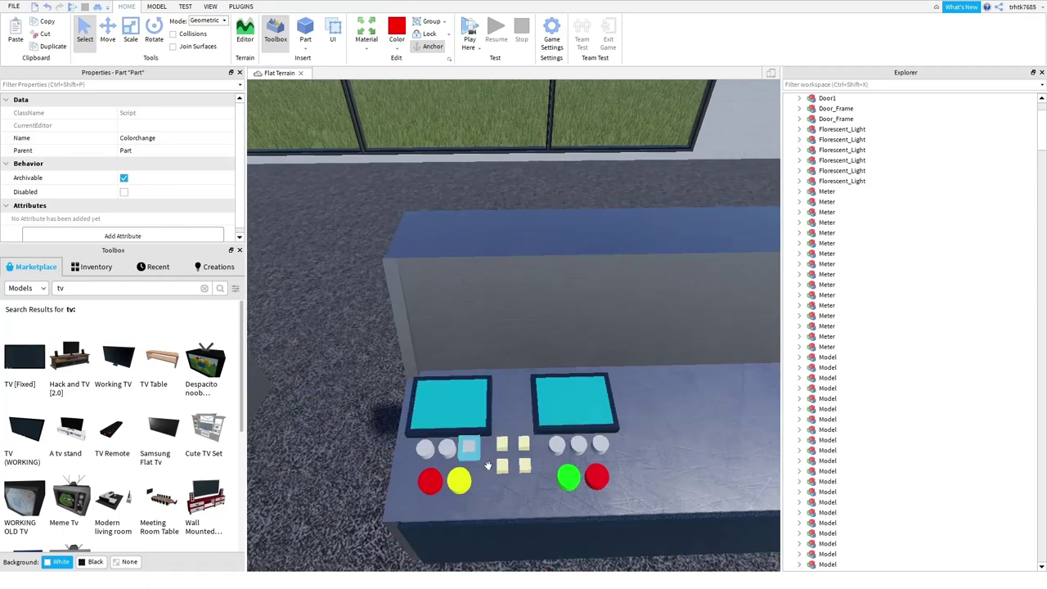
{"action": "key", "text": "ctrl+shift+v"}
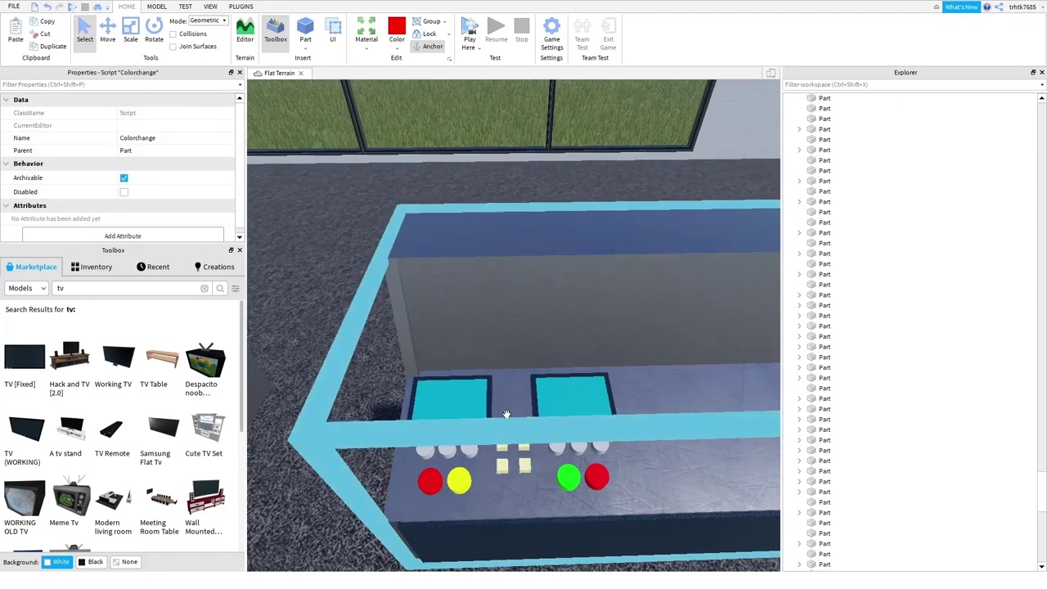
{"action": "left_click", "coordinate": [450, 450], "text": "alt"}
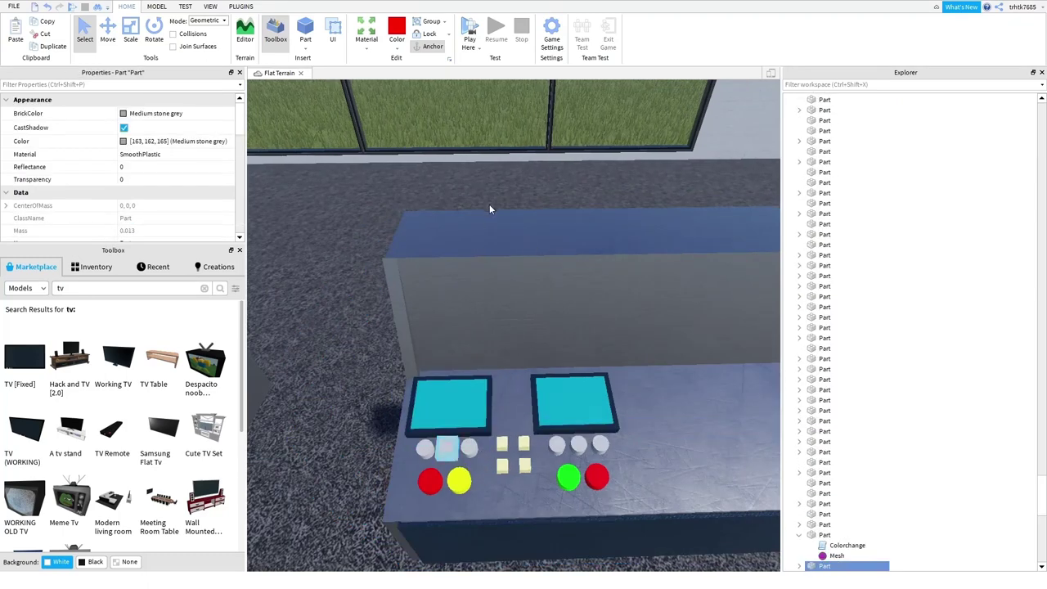
{"action": "key", "text": "ctrl+v"}
{"action": "left_click", "coordinate": [427, 451], "text": "alt"}
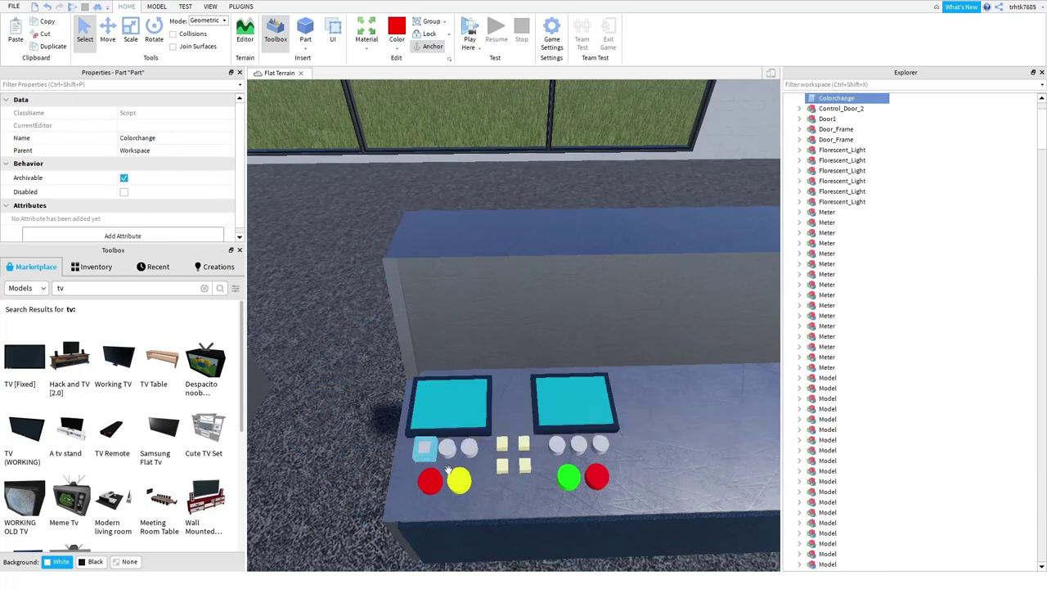
{"action": "left_click", "coordinate": [448, 470]}
{"action": "key", "text": "ctrl+shift+v"}
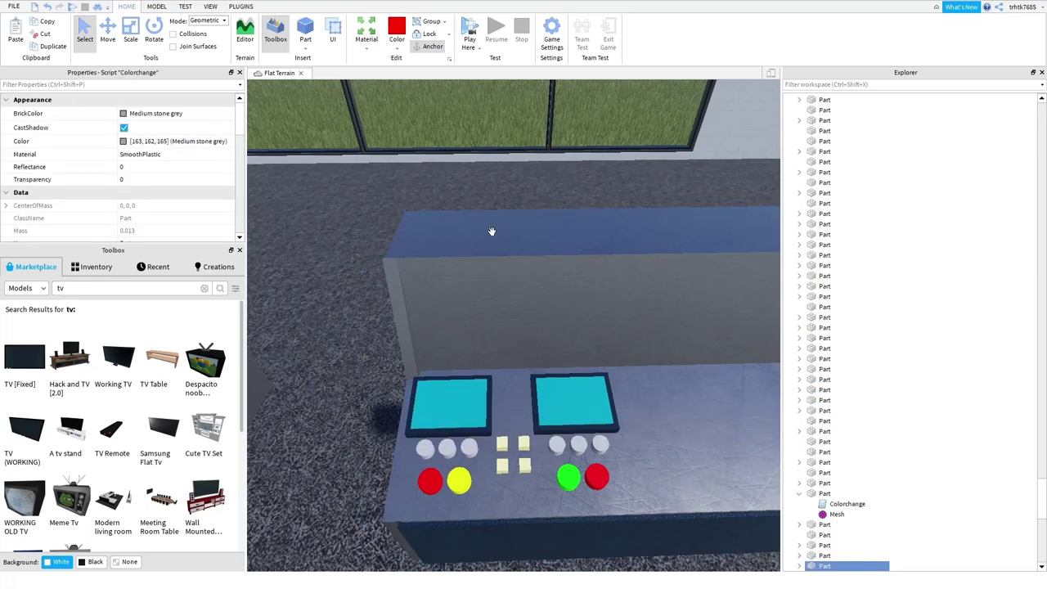
- Paste the Colorchange script into each of the three small round buttons above the green and red buttons
{"action": "left_click", "coordinate": [575, 461]}
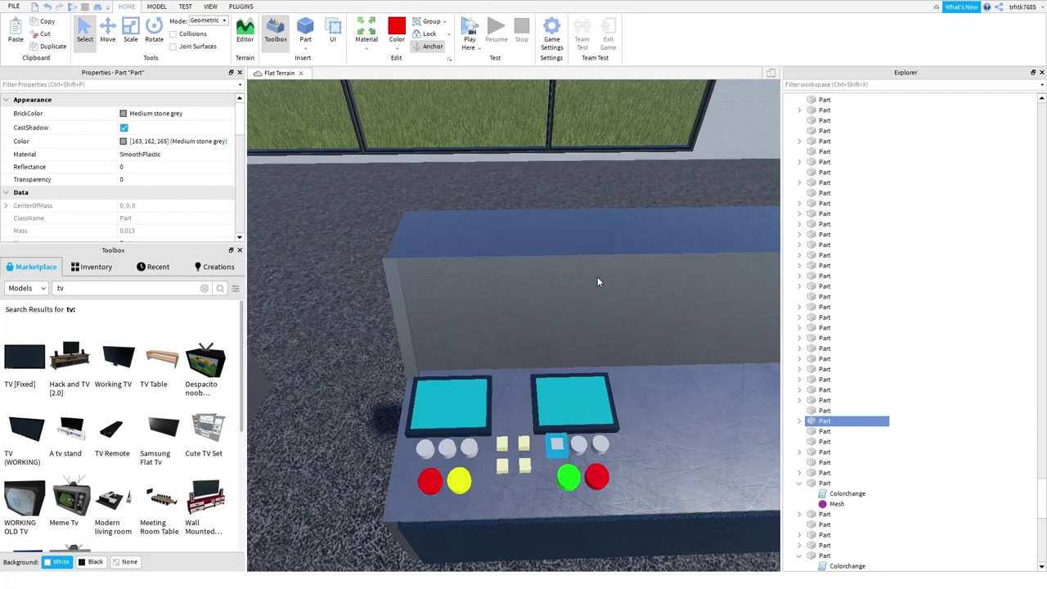
{"action": "left_click", "coordinate": [595, 210]}
{"action": "left_click", "coordinate": [583, 450]}
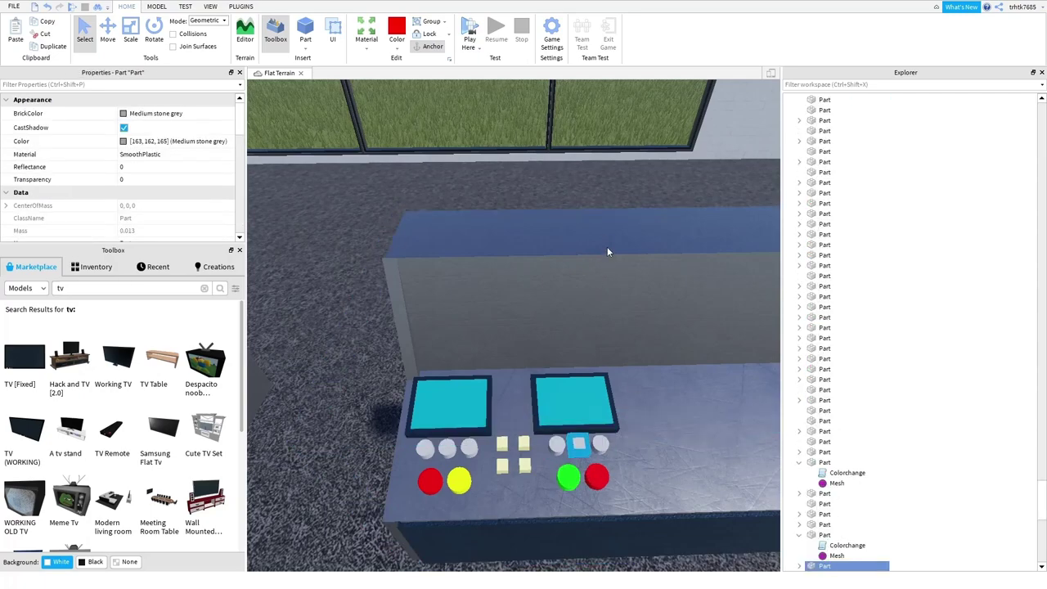
{"action": "key", "text": "ctrl+v"}
{"action": "left_click", "coordinate": [602, 447]}
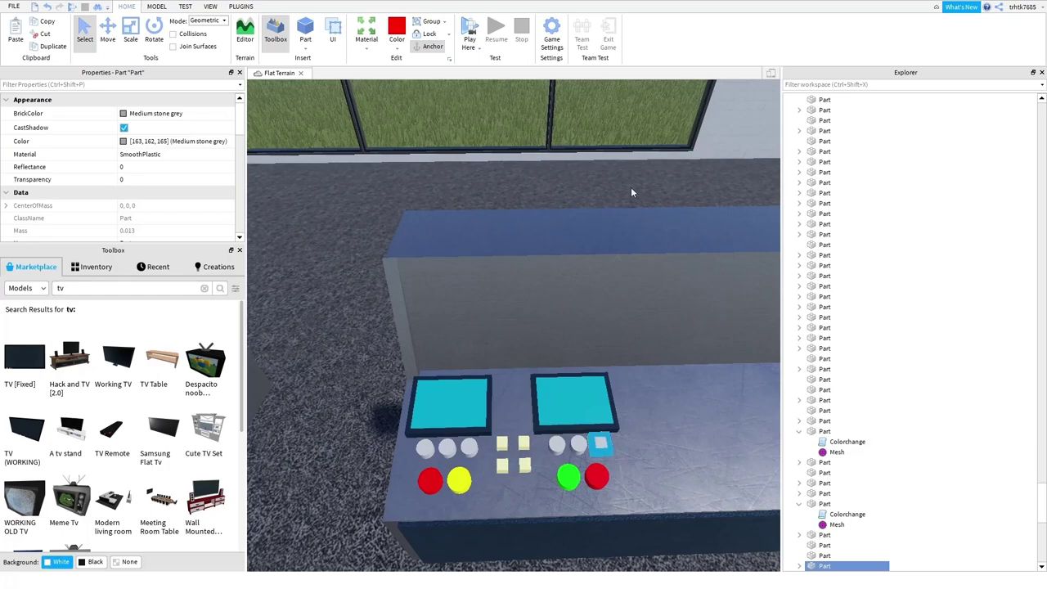
{"action": "key", "text": "ctrl+v"}
- Try pasting the Colorchange script into the two screens, and color the screen at the desk's end Teal
{"action": "right_click_drag", "start_coordinate": [621, 352], "coordinate": [646, 353]}
{"action": "left_click", "coordinate": [543, 414]}
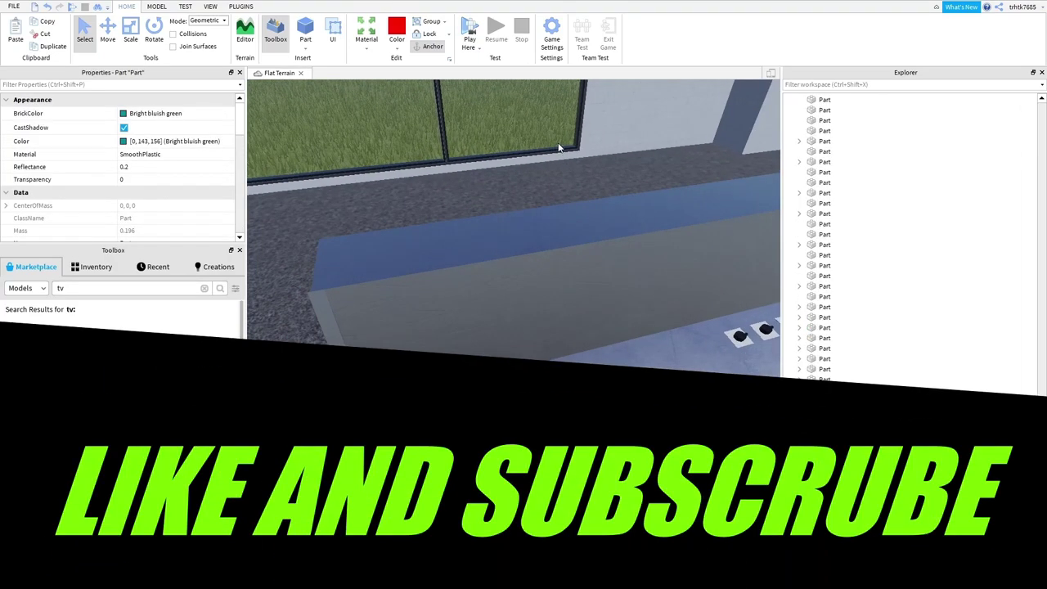
{"action": "key", "text": "ctrl+v"}
{"action": "left_click", "coordinate": [417, 435]}
{"action": "key", "text": "ctrl+v"}
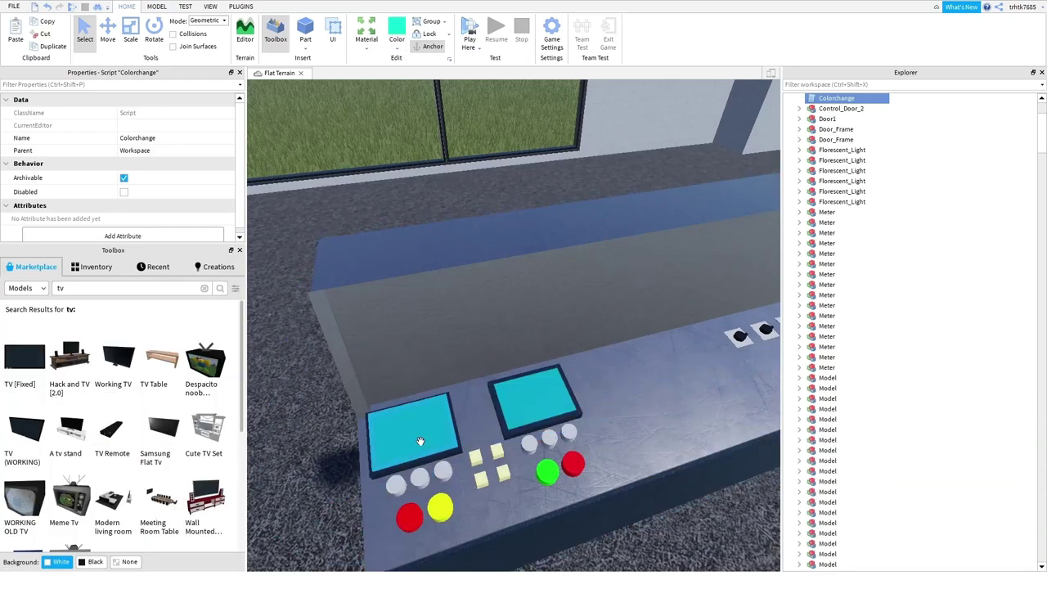
{"action": "left_click", "coordinate": [420, 441]}
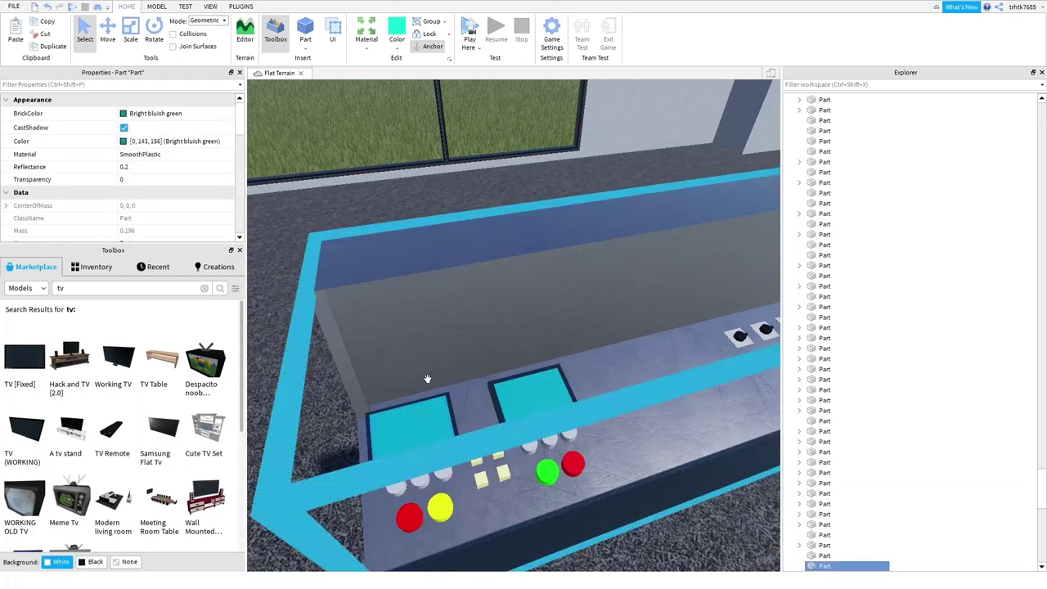
{"action": "left_click", "coordinate": [396, 30]}
- Examine the contents of the model holding the three rows of red lights on the other desk
{"action": "right_click_drag", "start_coordinate": [537, 327], "coordinate": [556, 399]}
{"action": "key", "text": "w"}
{"action": "right_click_drag", "start_coordinate": [556, 400], "coordinate": [556, 401]}
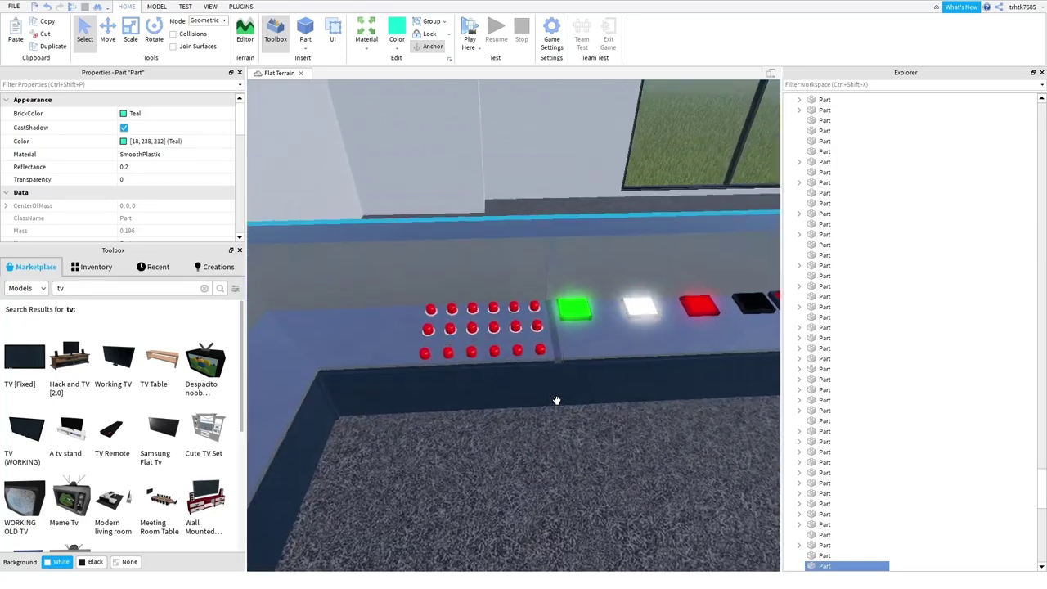
{"action": "scroll", "coordinate": [556, 400], "scroll_direction": "up", "scroll_amount": 4}
{"action": "scroll", "coordinate": [556, 401], "scroll_direction": "down", "scroll_amount": 3}
{"action": "left_click", "coordinate": [563, 360]}
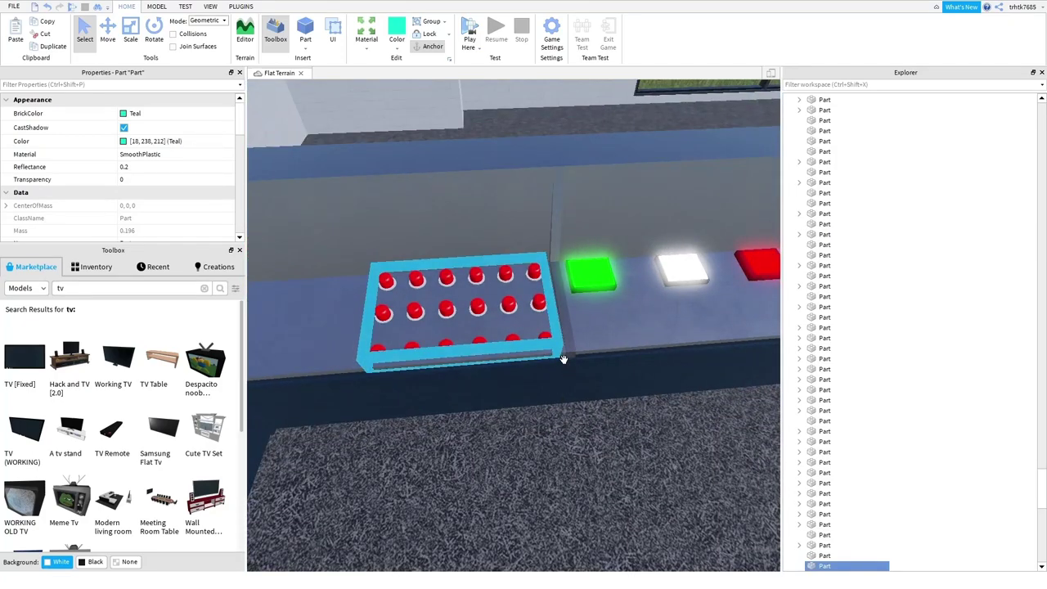
{"action": "left_click", "coordinate": [800, 147]}
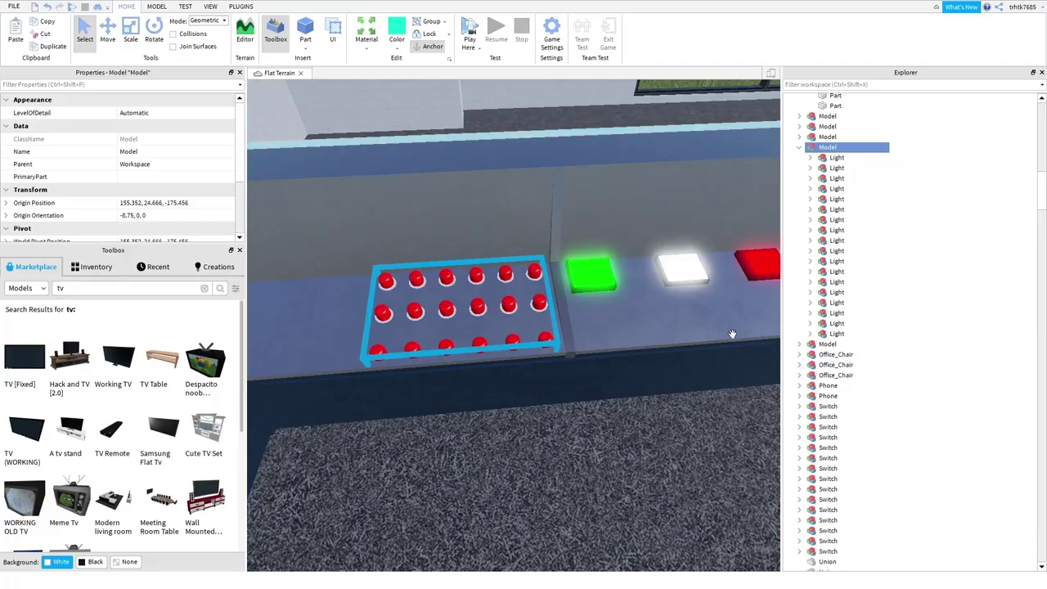
- Select the keypad console beside the six round gauges and expand its model to list the parts
{"action": "right_click_drag", "start_coordinate": [630, 287], "coordinate": [606, 286]}
{"action": "key", "text": "w"}
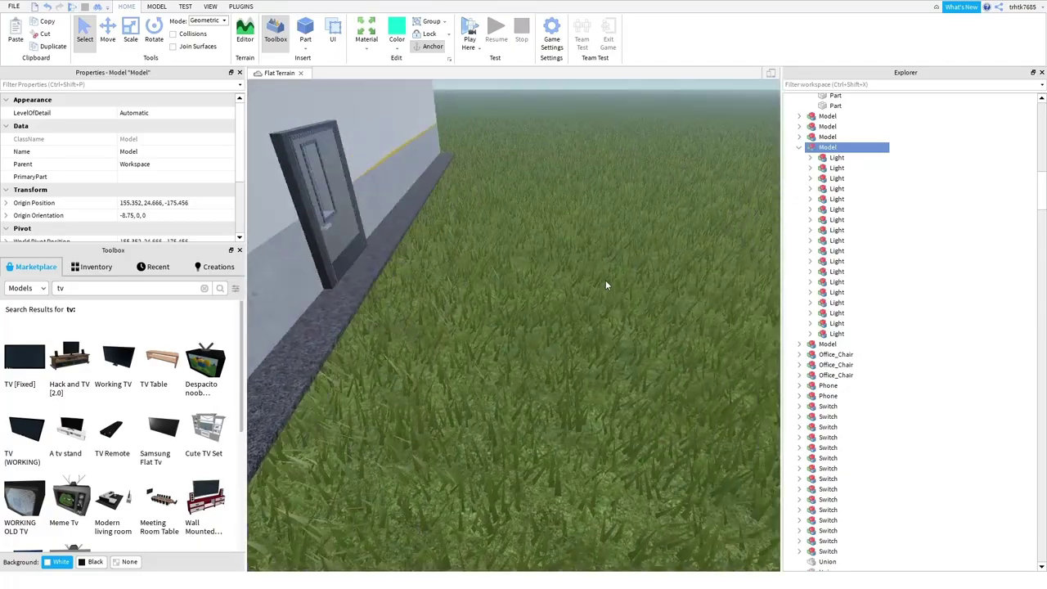
{"action": "left_click", "coordinate": [606, 286]}
{"action": "key", "text": "w"}
{"action": "right_click_drag", "start_coordinate": [510, 298], "coordinate": [509, 297]}
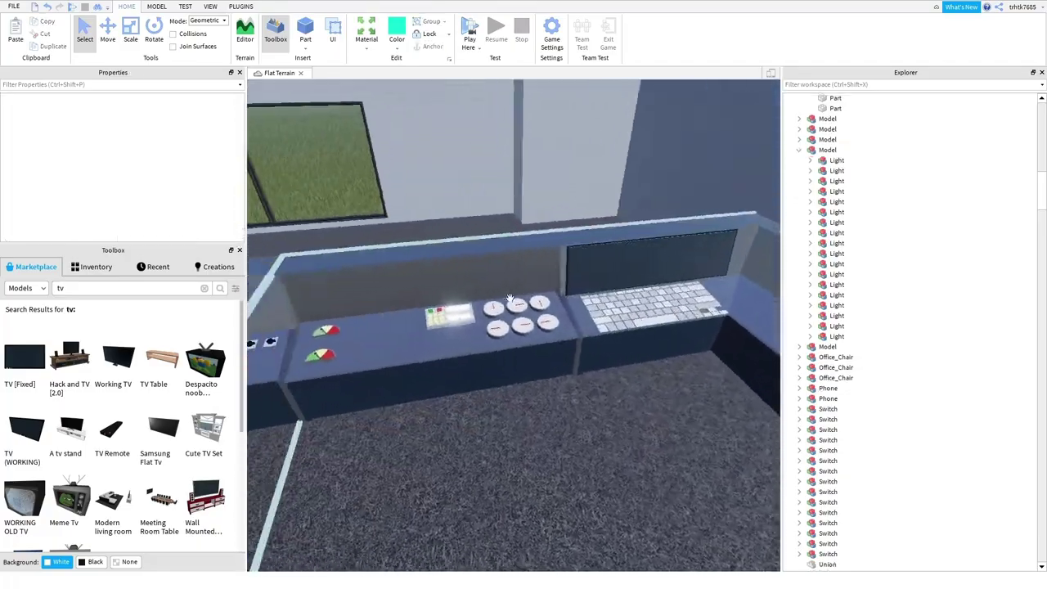
{"action": "scroll", "coordinate": [509, 296], "scroll_direction": "up", "scroll_amount": 5}
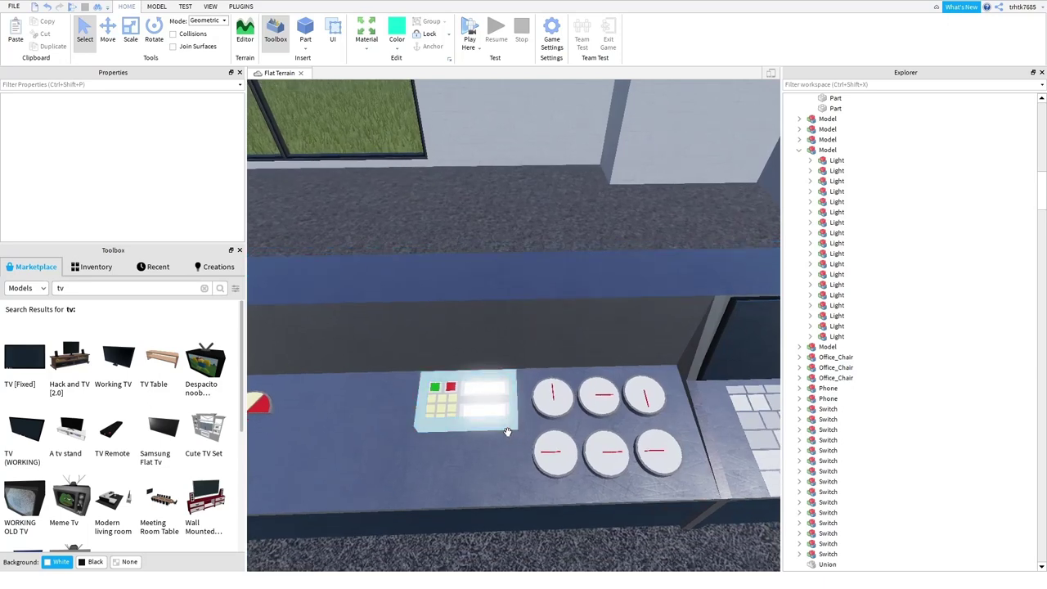
{"action": "key", "text": "a"}
{"action": "left_click", "coordinate": [607, 426]}
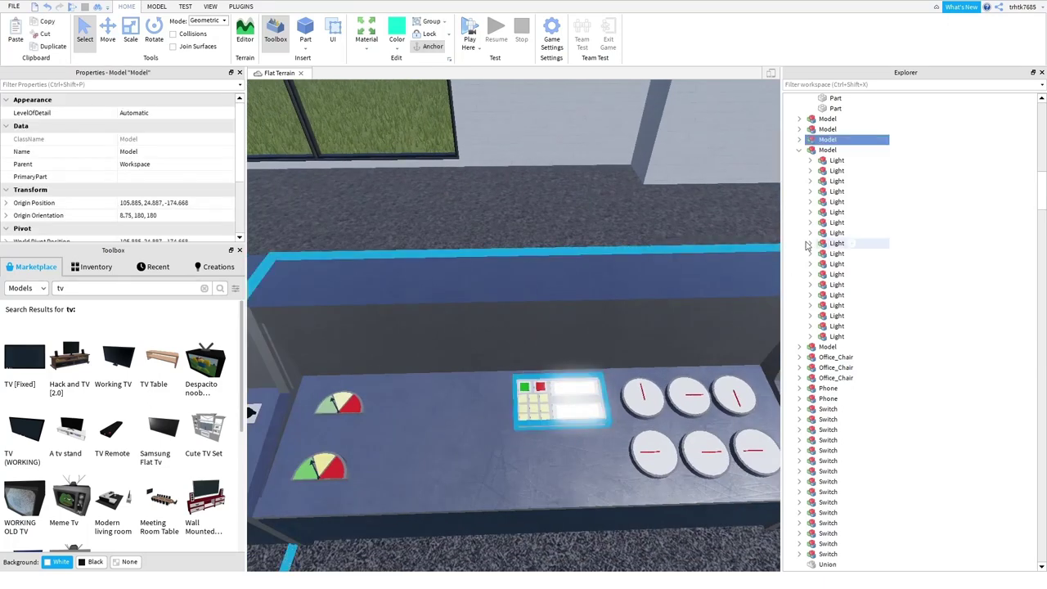
{"action": "left_click", "coordinate": [799, 151]}
{"action": "left_click", "coordinate": [799, 141]}
- Find the keypad console's lower white neon display among its parts and paste the Colorchange script into it
{"action": "left_click", "coordinate": [835, 151]}
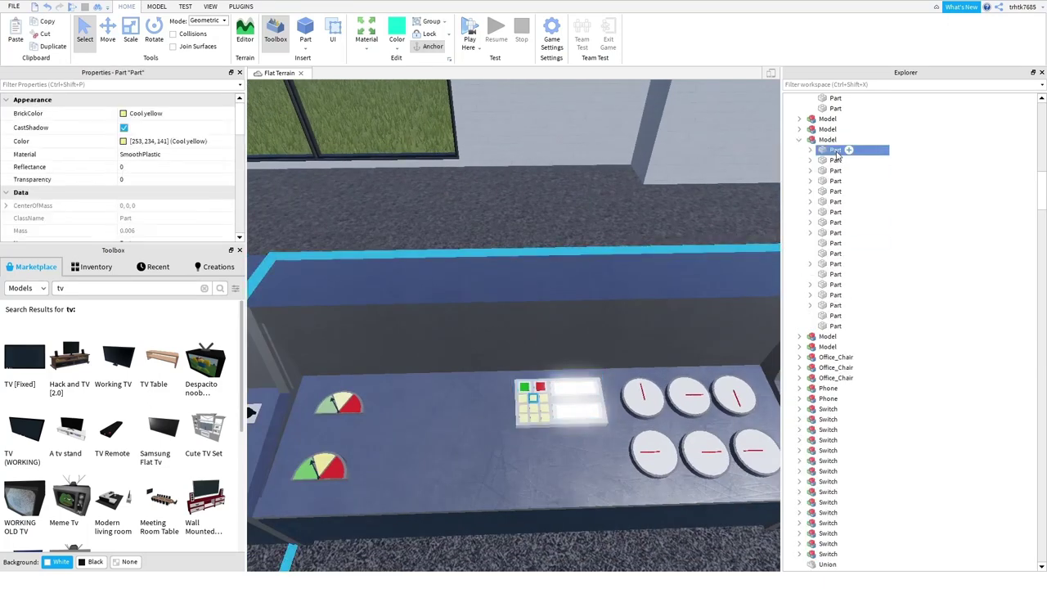
{"action": "left_click", "coordinate": [835, 181]}
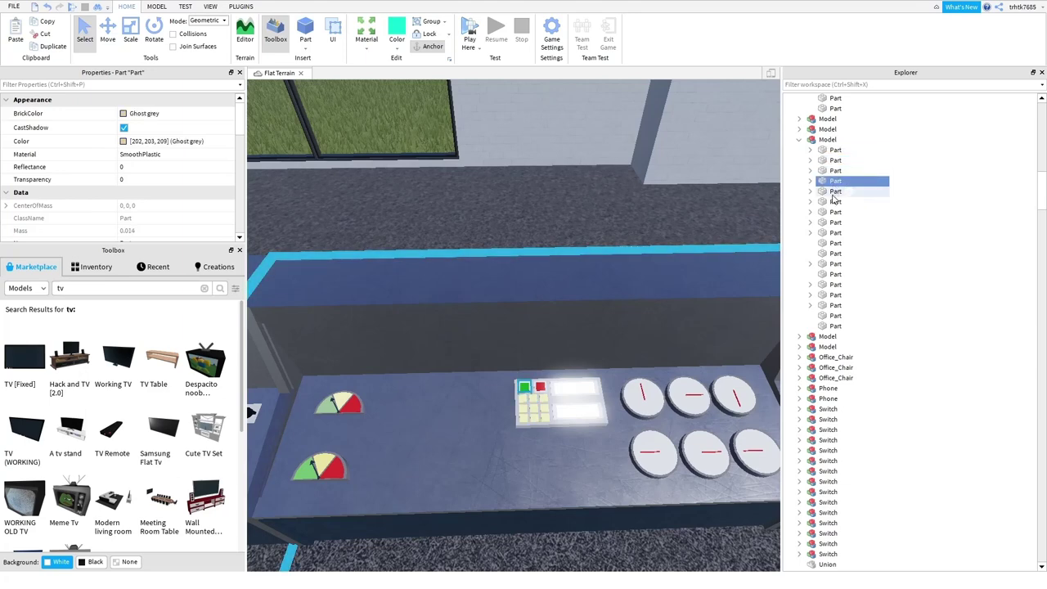
{"action": "left_click", "coordinate": [835, 192]}
{"action": "left_click", "coordinate": [835, 202]}
{"action": "left_click", "coordinate": [835, 213]}
{"action": "left_click", "coordinate": [835, 223]}
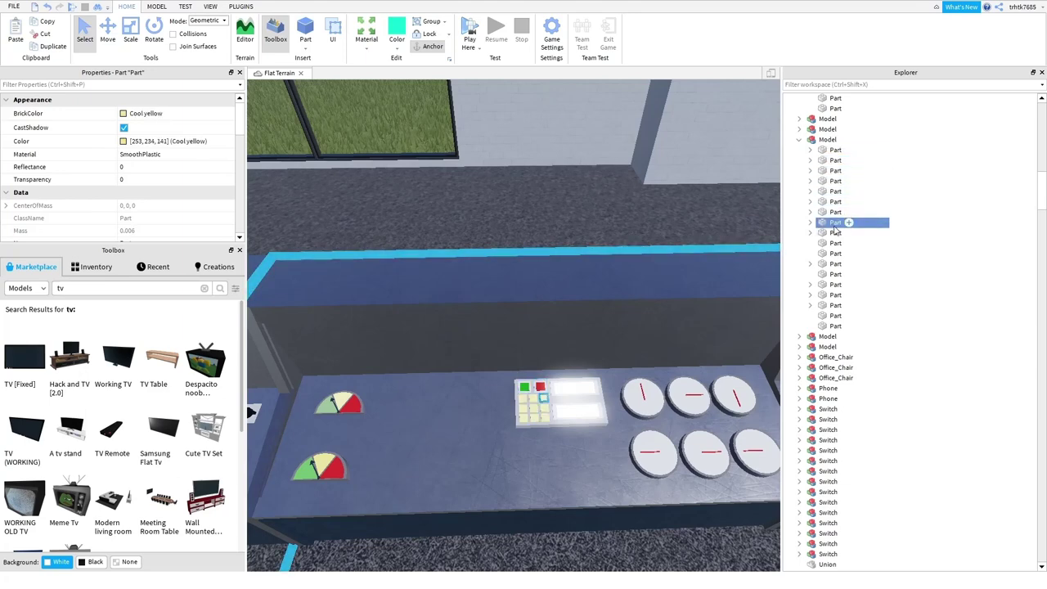
{"action": "left_click", "coordinate": [835, 233]}
{"action": "left_click", "coordinate": [835, 254]}
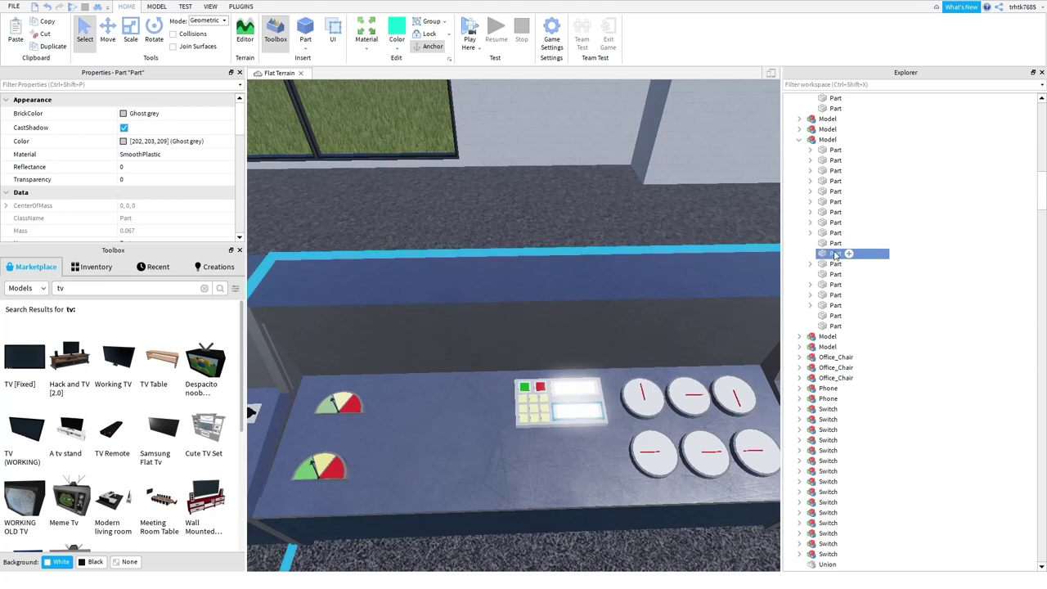
{"action": "left_click", "coordinate": [835, 246]}
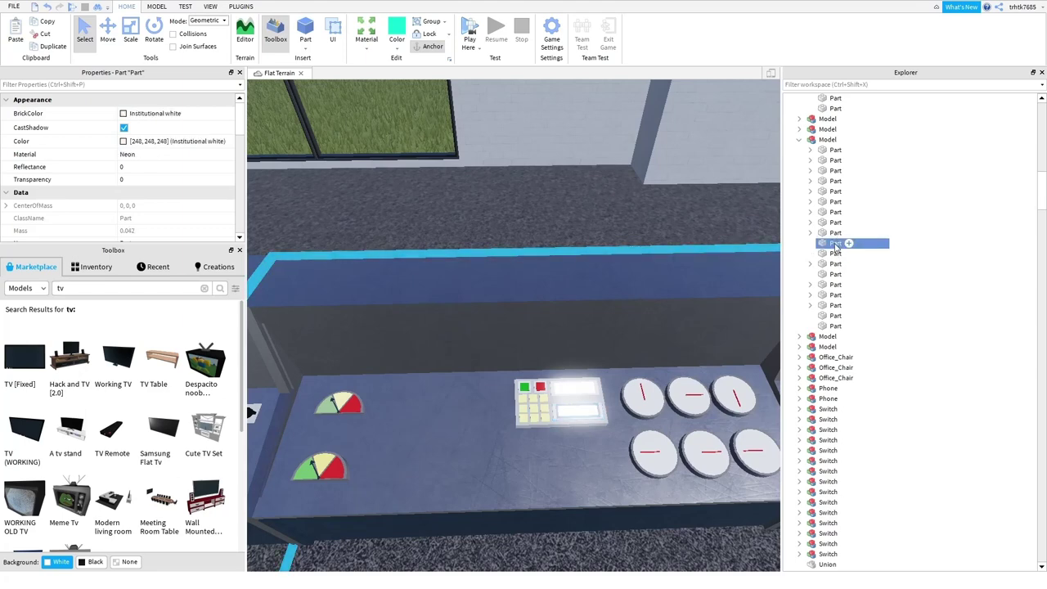
{"action": "key", "text": "ctrl+shift+v"}
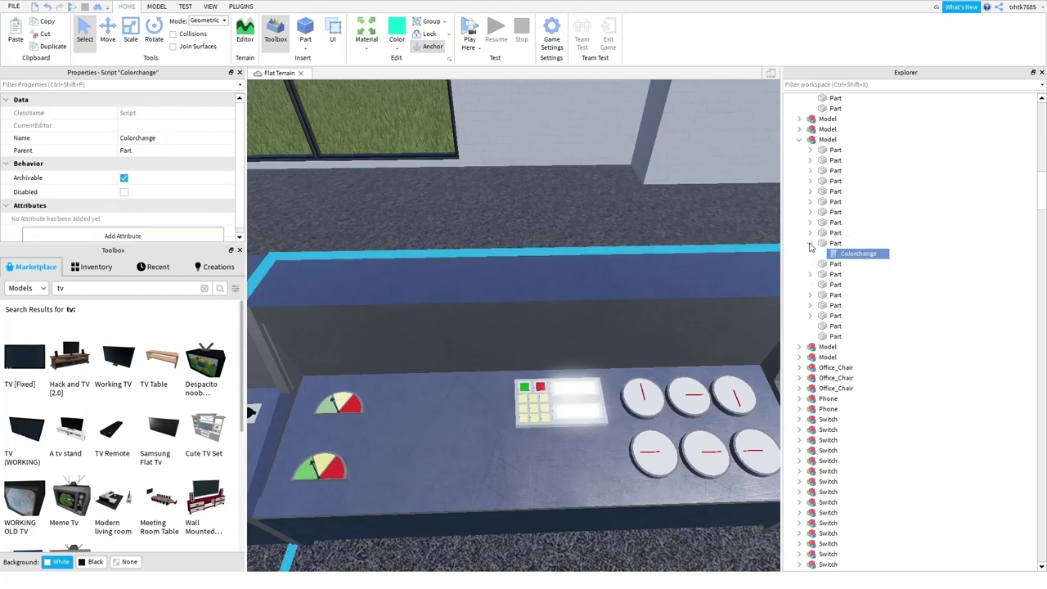
- Paste the Colorchange script into the keypad console's upper white neon display
{"action": "left_click", "coordinate": [835, 264]}
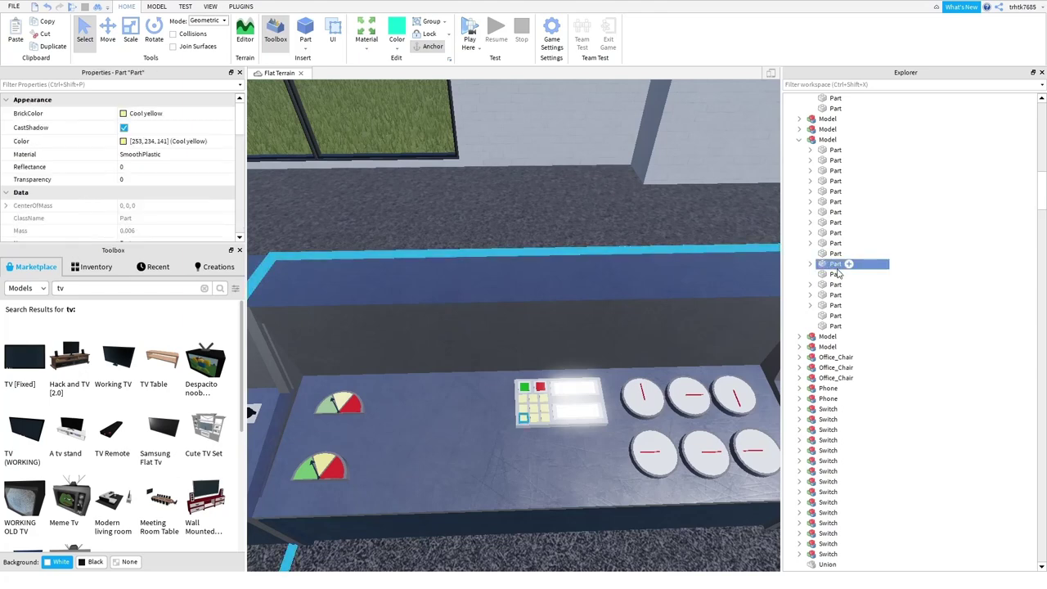
{"action": "left_click", "coordinate": [835, 315]}
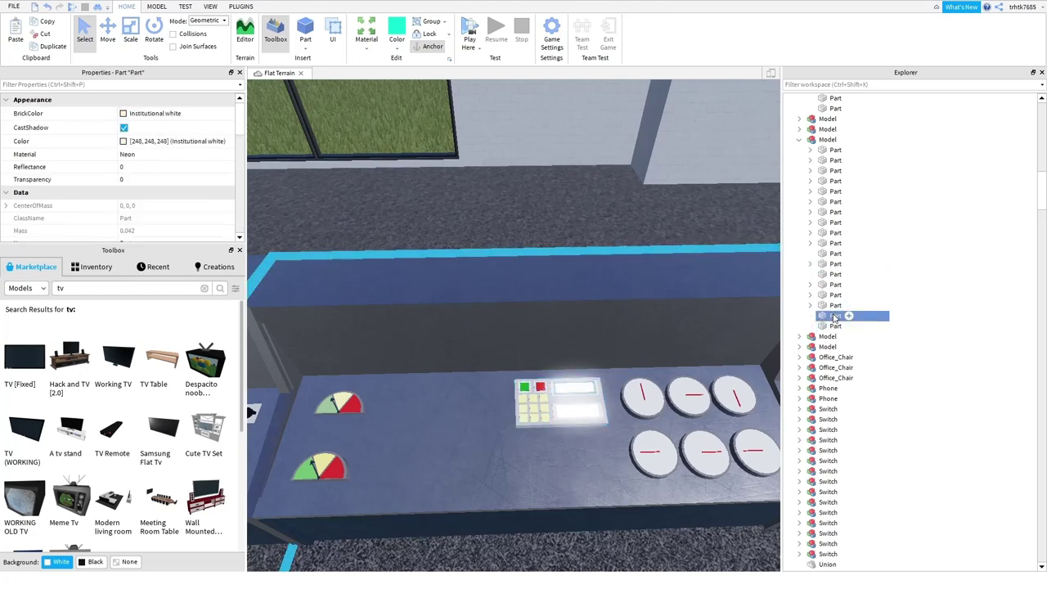
{"action": "key", "text": "ctrl+shift+v"}
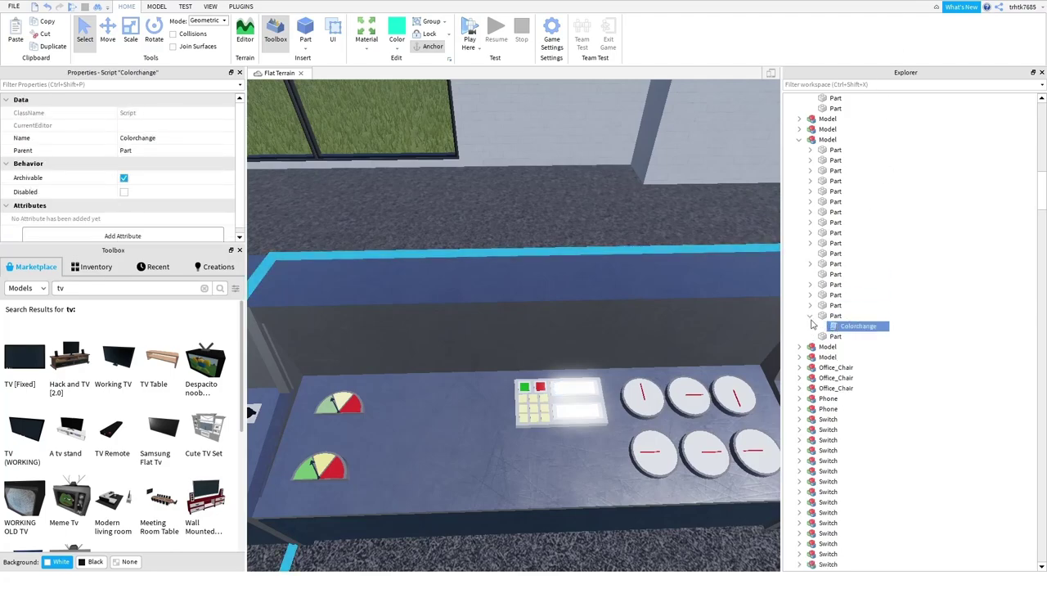
- Delete the invisible cube-shaped object from the open floor in front of the desks
{"action": "right_click_drag", "start_coordinate": [657, 376], "coordinate": [590, 325]}
{"action": "key", "text": "d"}
{"action": "key", "text": "w"}
{"action": "key", "text": "w"}
{"action": "key", "text": "s"}
{"action": "key", "text": "s"}
{"action": "key", "text": "w"}
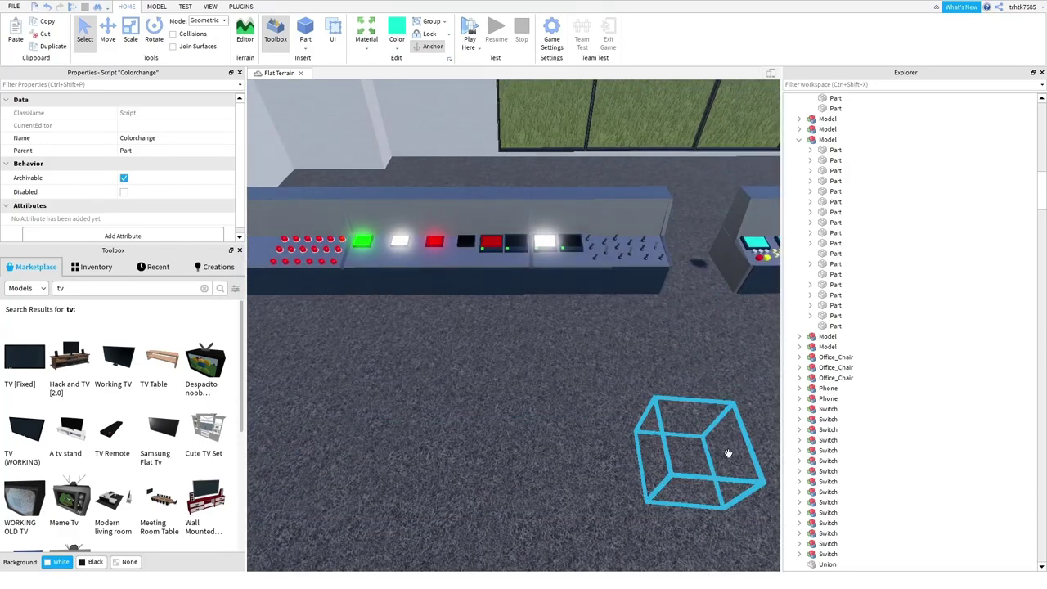
{"action": "left_click", "coordinate": [728, 452]}
{"action": "right_click_drag", "start_coordinate": [601, 383], "coordinate": [578, 375]}
{"action": "key", "text": "Delete"}
- Group the four grey knob unions beside the keyboard on the prop block outside into one model
{"action": "key", "text": "w"}
{"action": "key", "text": "w"}
{"action": "key", "text": "w"}
{"action": "key", "text": "s"}
{"action": "key", "text": "s"}
{"action": "key", "text": "w"}
{"action": "left_click_drag", "start_coordinate": [561, 412], "coordinate": [477, 273]}
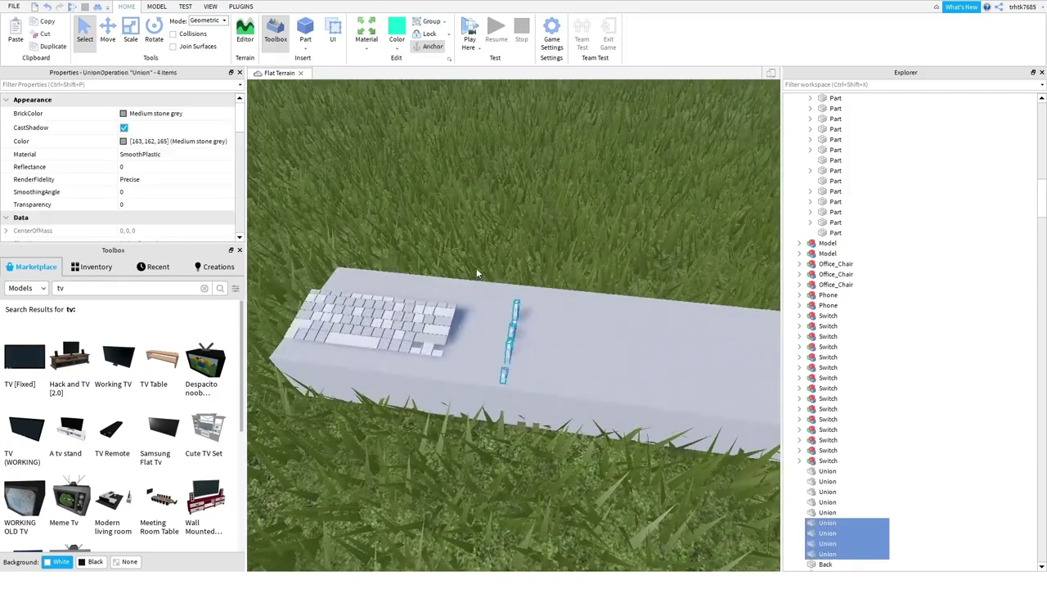
{"action": "left_click_drag", "start_coordinate": [526, 315], "coordinate": [561, 304]}
{"action": "right_click_drag", "start_coordinate": [526, 315], "coordinate": [561, 303]}
{"action": "left_click_drag", "start_coordinate": [561, 304], "coordinate": [552, 325]}
{"action": "right_click_drag", "start_coordinate": [561, 303], "coordinate": [553, 325]}
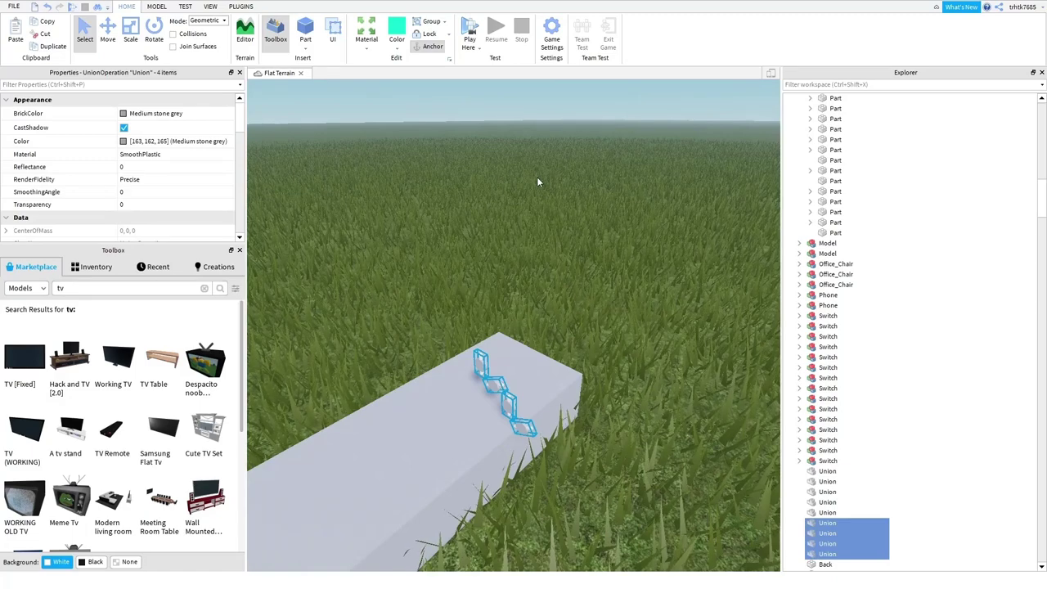
{"action": "key", "text": "ctrl+g"}
- Bring the grouped knob model into the control room, reorient it, and set it on the floor in front of the corner desk
{"action": "left_click_drag", "start_coordinate": [500, 391], "coordinate": [534, 376]}
{"action": "right_click_drag", "start_coordinate": [500, 392], "coordinate": [535, 376]}
{"action": "key", "text": "w"}
{"action": "left_click_drag", "start_coordinate": [535, 376], "coordinate": [541, 378]}
{"action": "key", "text": "w"}
{"action": "right_click_drag", "start_coordinate": [540, 378], "coordinate": [540, 378]}
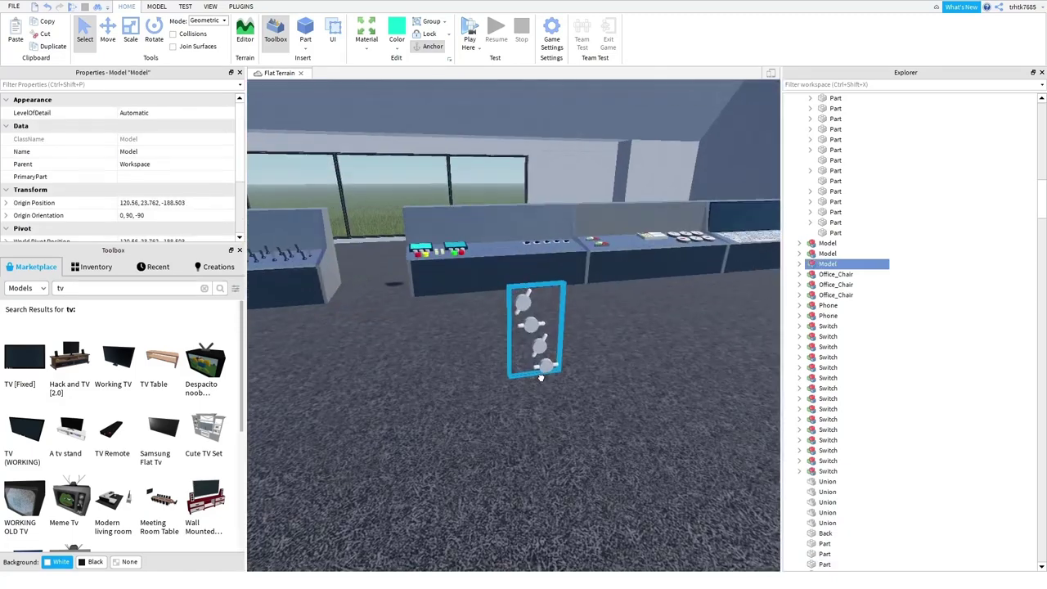
{"action": "left_click_drag", "start_coordinate": [540, 378], "coordinate": [541, 378]}
{"action": "key", "text": "r"}
{"action": "key", "text": "t"}
{"action": "right_click_drag", "start_coordinate": [541, 378], "coordinate": [541, 378]}
{"action": "left_click_drag", "start_coordinate": [541, 378], "coordinate": [582, 384]}
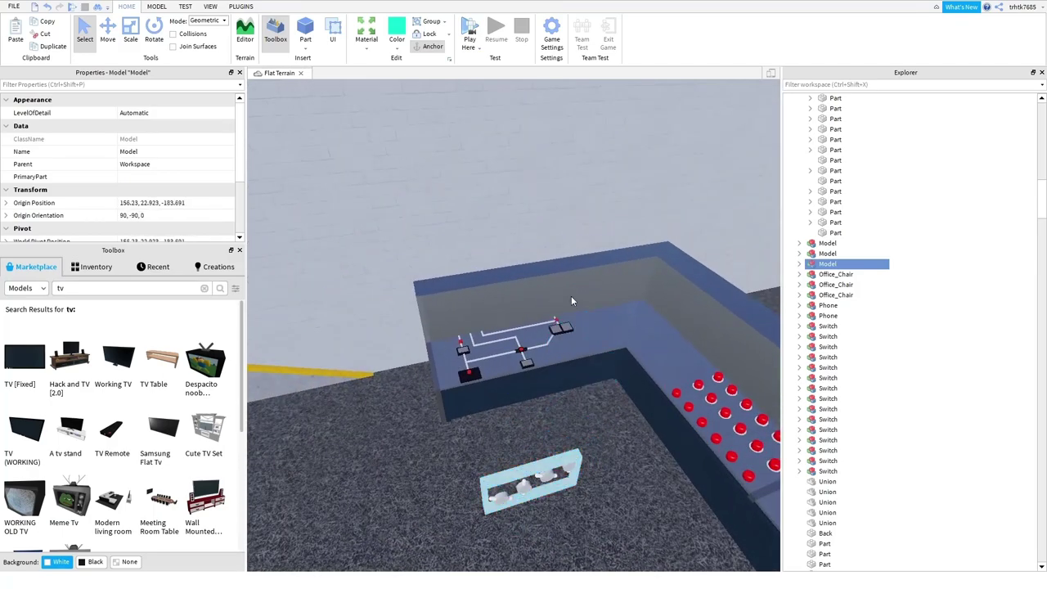
- Ungroup the knob model into its four separate unions and clear the selection
{"action": "key", "text": "ctrl+u"}
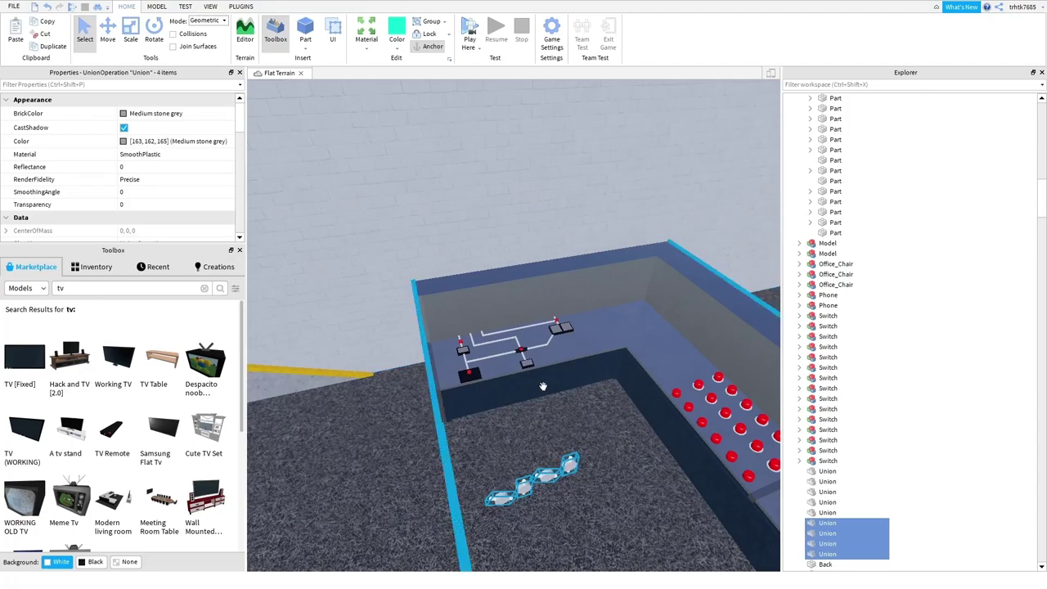
{"action": "key", "text": "q"}
{"action": "key", "text": "e"}
{"action": "left_click", "coordinate": [512, 378]}
{"action": "scroll", "coordinate": [523, 384], "scroll_direction": "down", "scroll_amount": 10}
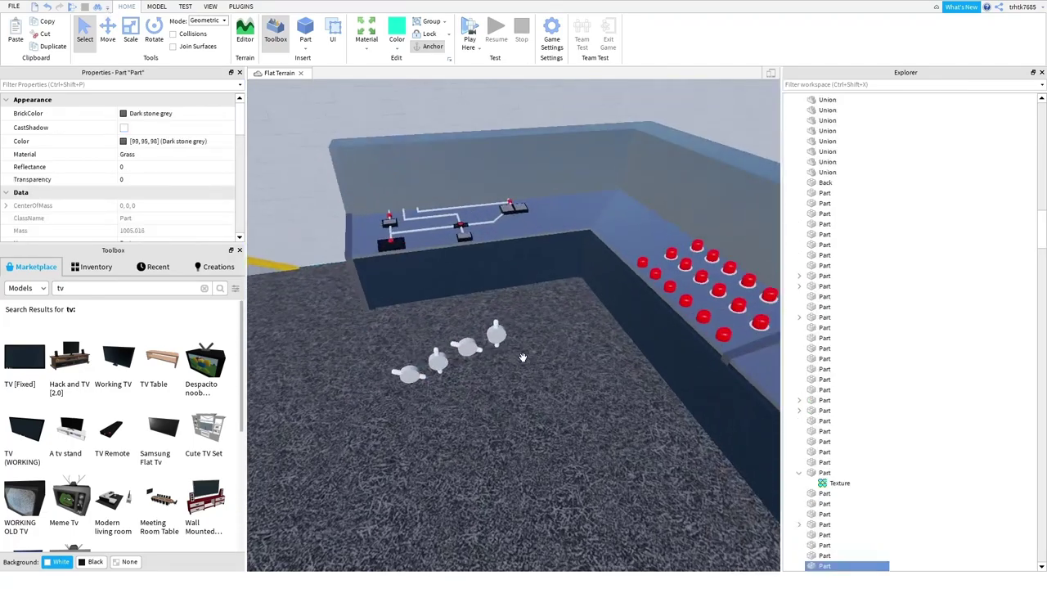
- Place the first knob near the desk's back edge beside the red buttons and sink it partway into the desktop
{"action": "left_click", "coordinate": [499, 336]}
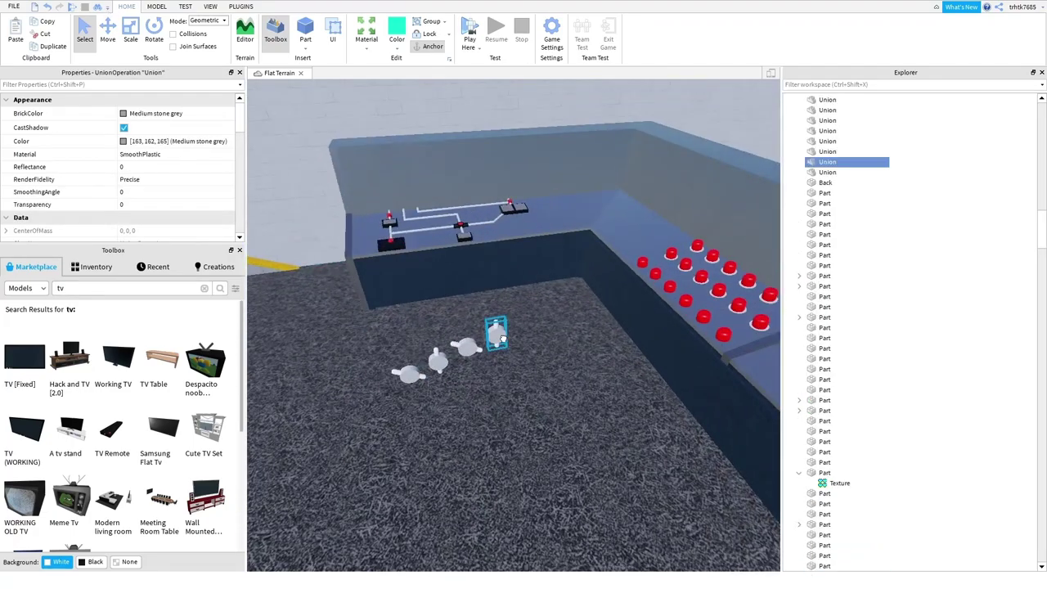
{"action": "scroll", "coordinate": [533, 319], "scroll_direction": "up", "scroll_amount": 5}
{"action": "left_click_drag", "start_coordinate": [533, 319], "coordinate": [607, 316]}
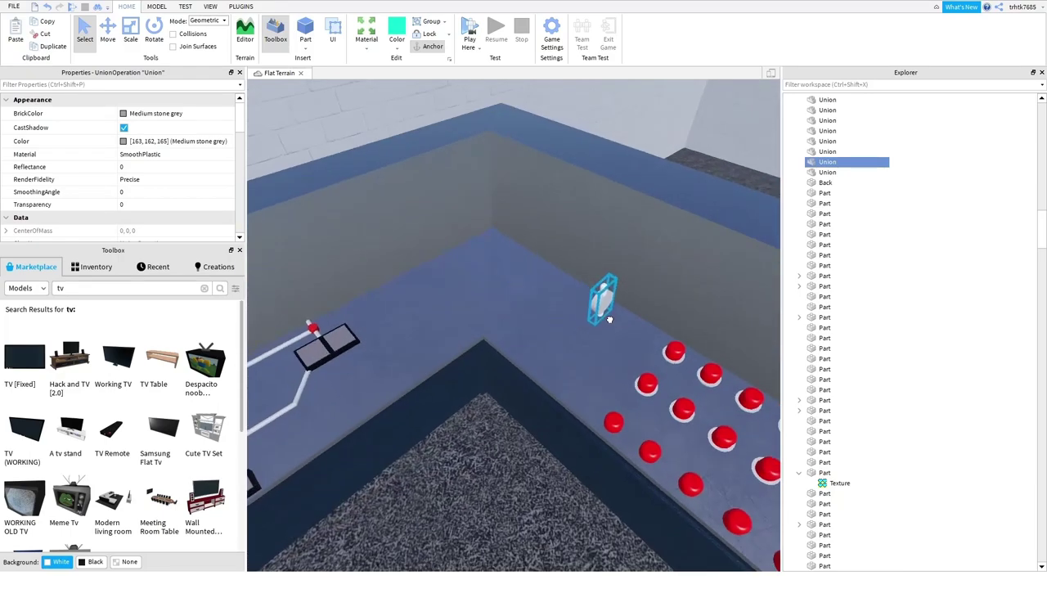
{"action": "left_click", "coordinate": [107, 37]}
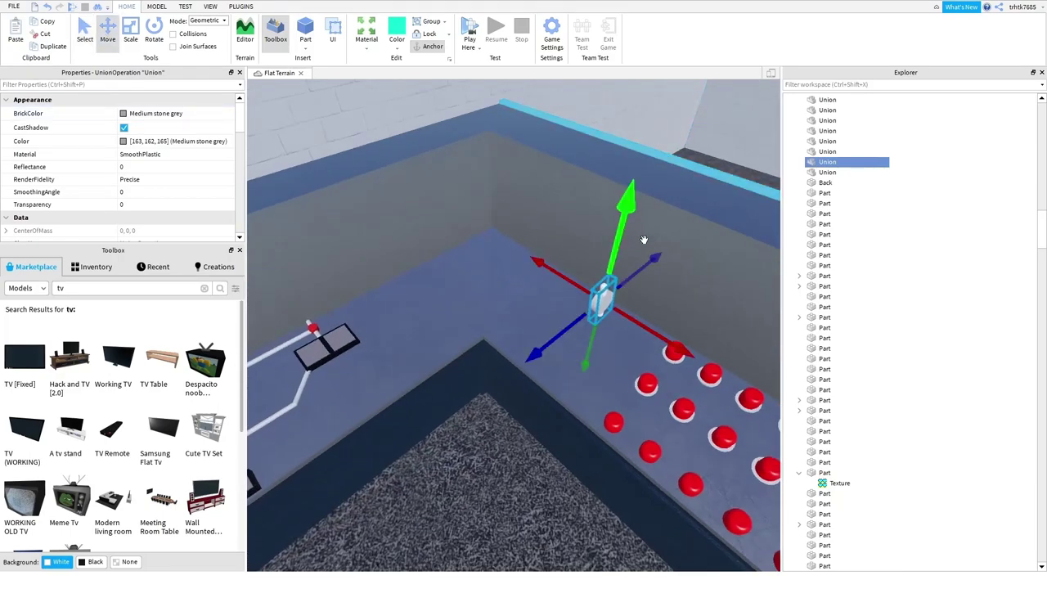
{"action": "left_click_drag", "start_coordinate": [633, 235], "coordinate": [627, 254]}
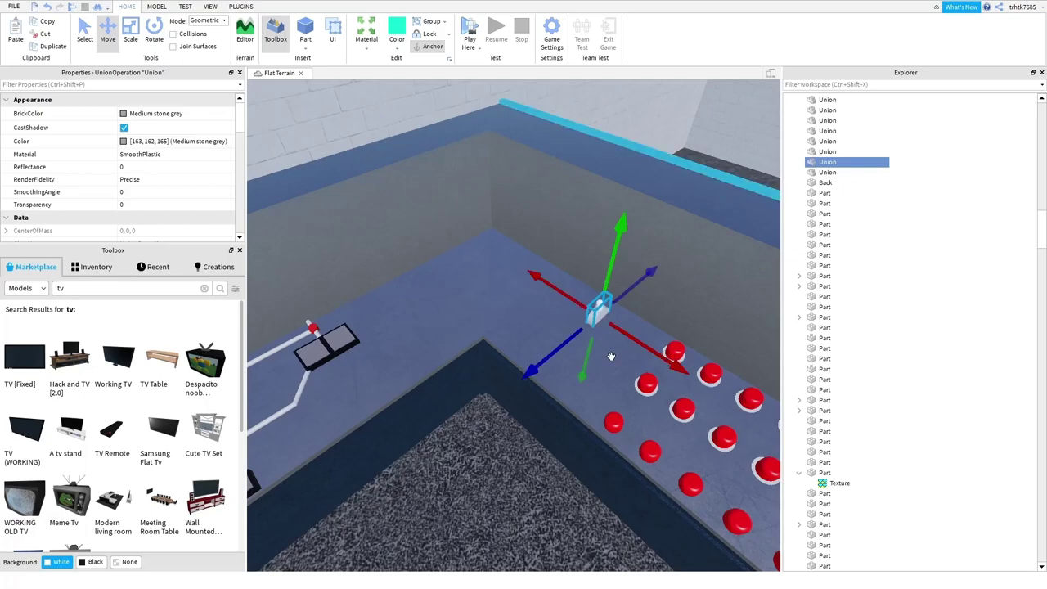
{"action": "left_click_drag", "start_coordinate": [582, 364], "coordinate": [583, 344]}
- Place the second knob in front of the first one on the red-button desk and lower it partway into the desktop
{"action": "right_click_drag", "start_coordinate": [581, 345], "coordinate": [533, 404]}
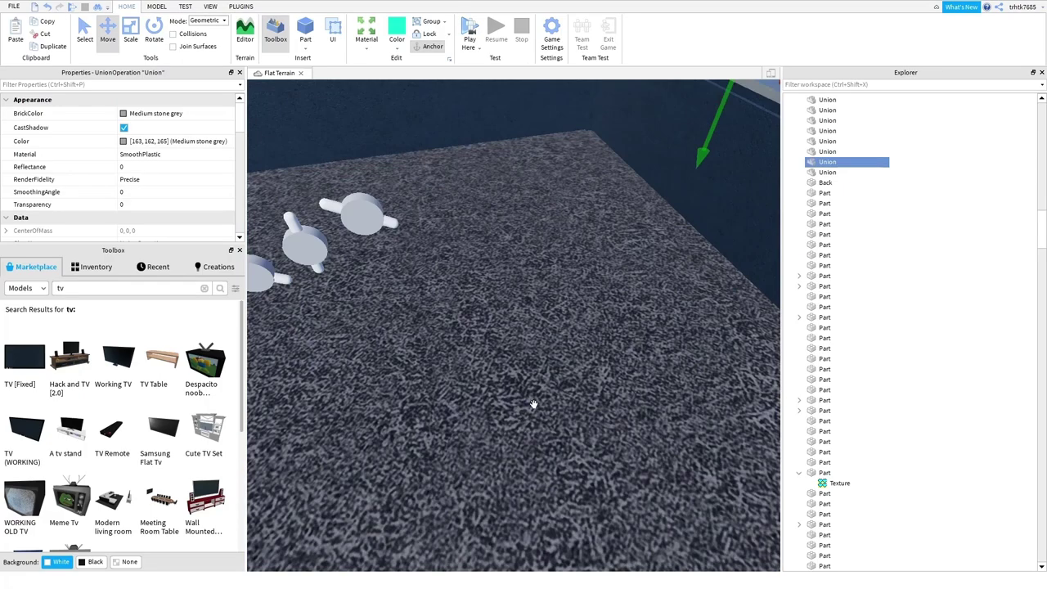
{"action": "left_click_drag", "start_coordinate": [369, 223], "coordinate": [522, 291]}
{"action": "right_click_drag", "start_coordinate": [372, 223], "coordinate": [522, 290]}
{"action": "left_click_drag", "start_coordinate": [522, 290], "coordinate": [642, 349]}
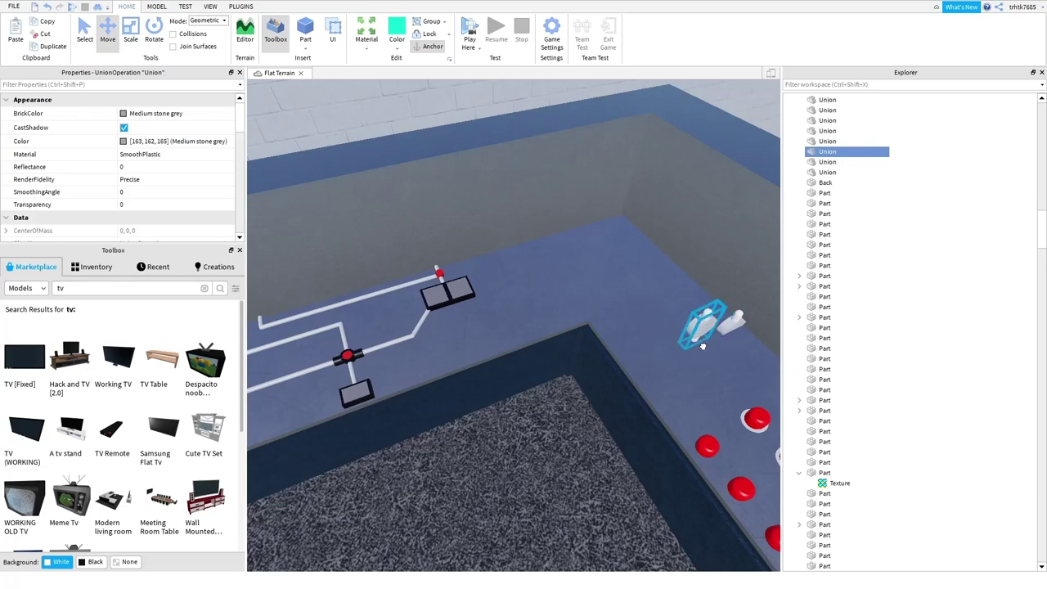
{"action": "left_click_drag", "start_coordinate": [702, 346], "coordinate": [703, 345]}
{"action": "right_click_drag", "start_coordinate": [597, 266], "coordinate": [598, 260]}
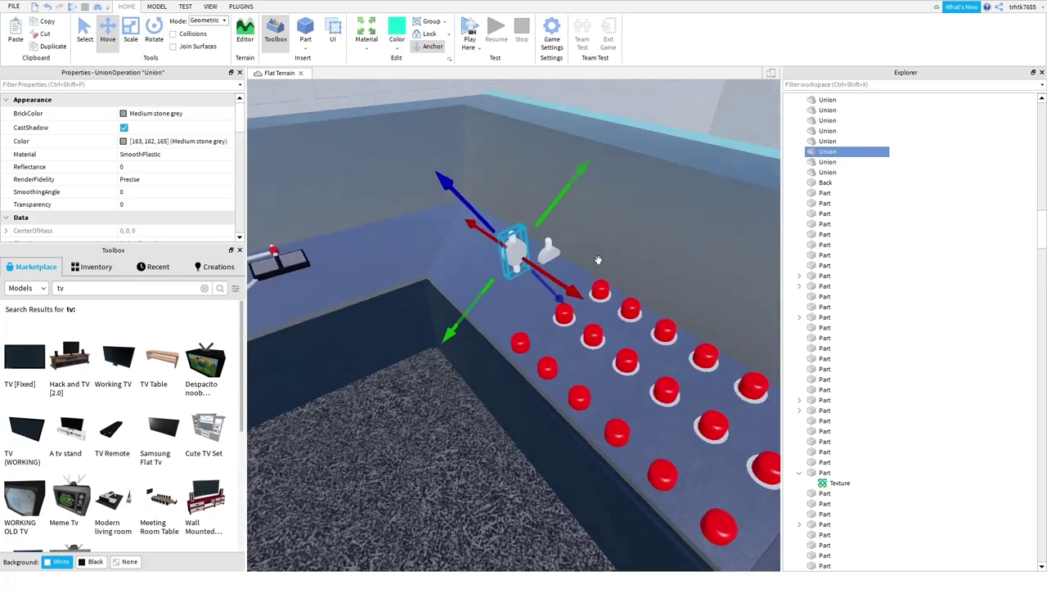
{"action": "left_click_drag", "start_coordinate": [576, 210], "coordinate": [562, 216]}
{"action": "left_click_drag", "start_coordinate": [479, 216], "coordinate": [493, 232]}
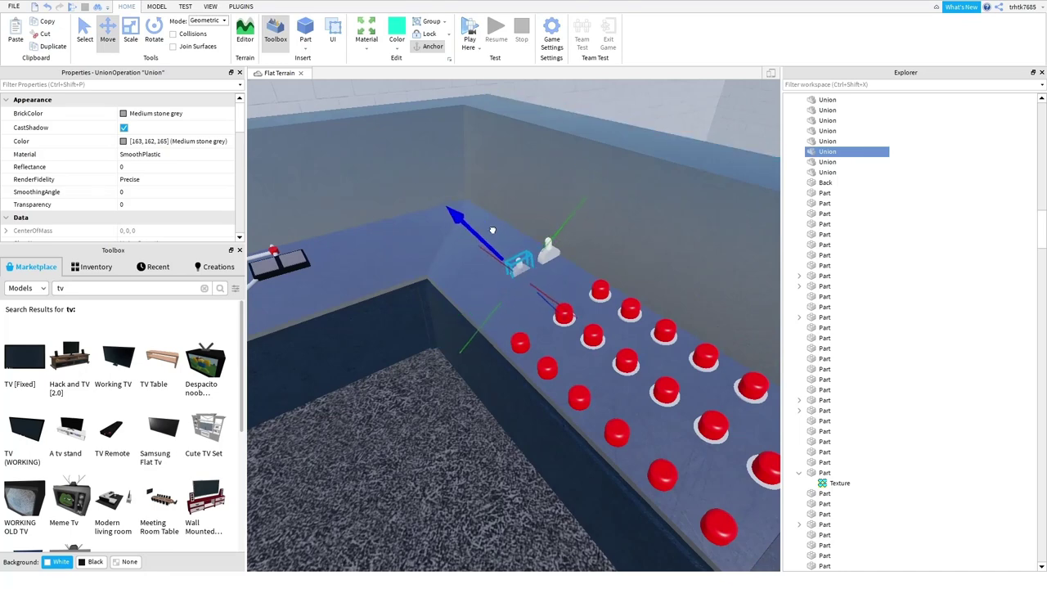
{"action": "left_click_drag", "start_coordinate": [492, 230], "coordinate": [492, 230]}
- Add the third knob to the row beside the red buttons and lower it until mainly its handle protrudes
{"action": "right_click_drag", "start_coordinate": [491, 341], "coordinate": [488, 342]}
{"action": "key", "text": "a"}
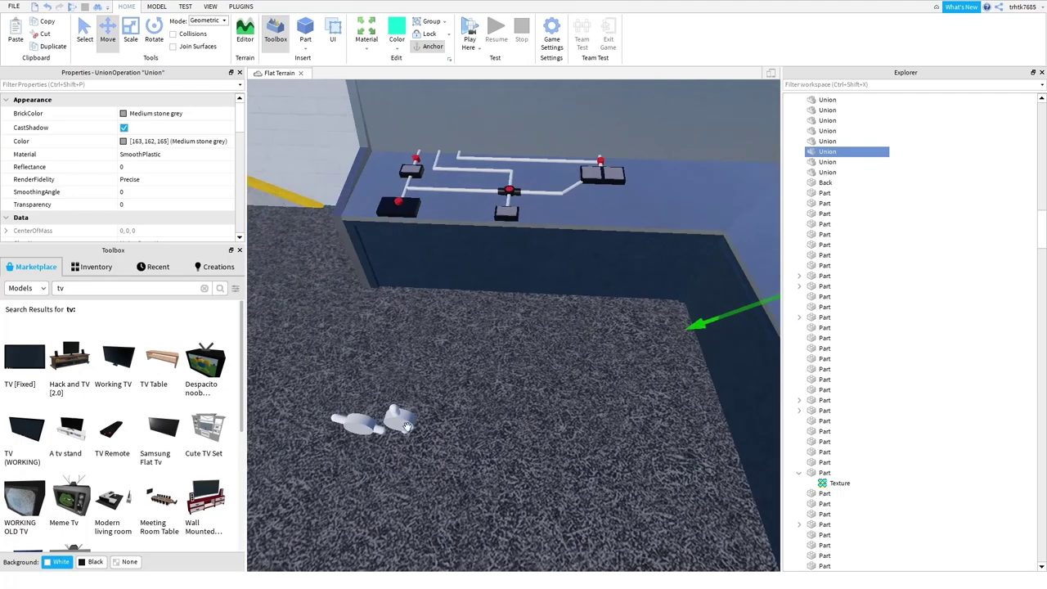
{"action": "left_click_drag", "start_coordinate": [408, 427], "coordinate": [515, 279]}
{"action": "key", "text": "d"}
{"action": "key", "text": "a"}
{"action": "right_click_drag", "start_coordinate": [554, 318], "coordinate": [563, 298]}
{"action": "left_click_drag", "start_coordinate": [662, 233], "coordinate": [659, 245]}
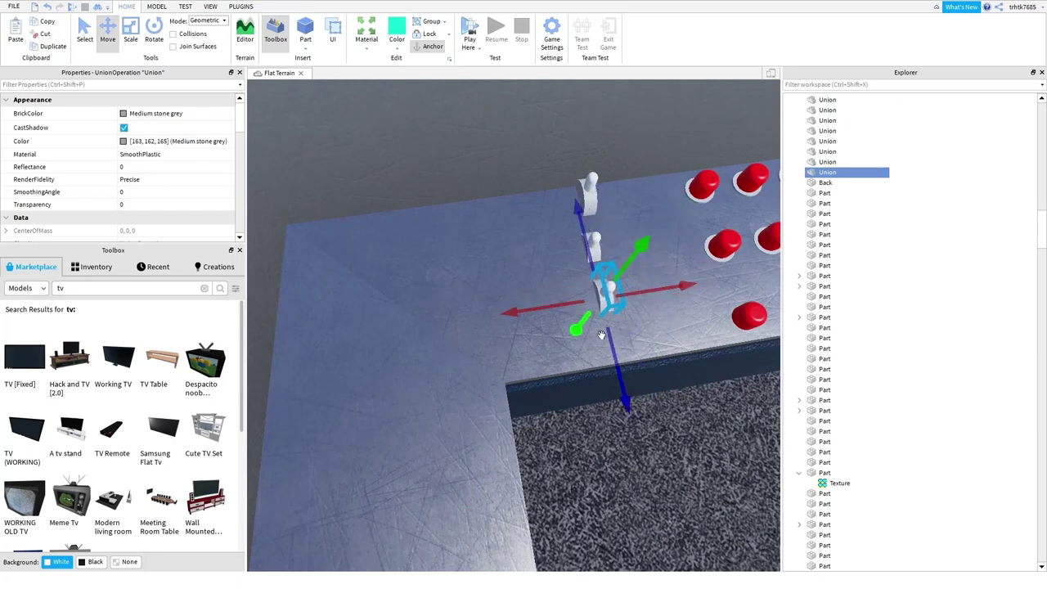
{"action": "right_click_drag", "start_coordinate": [601, 335], "coordinate": [636, 336]}
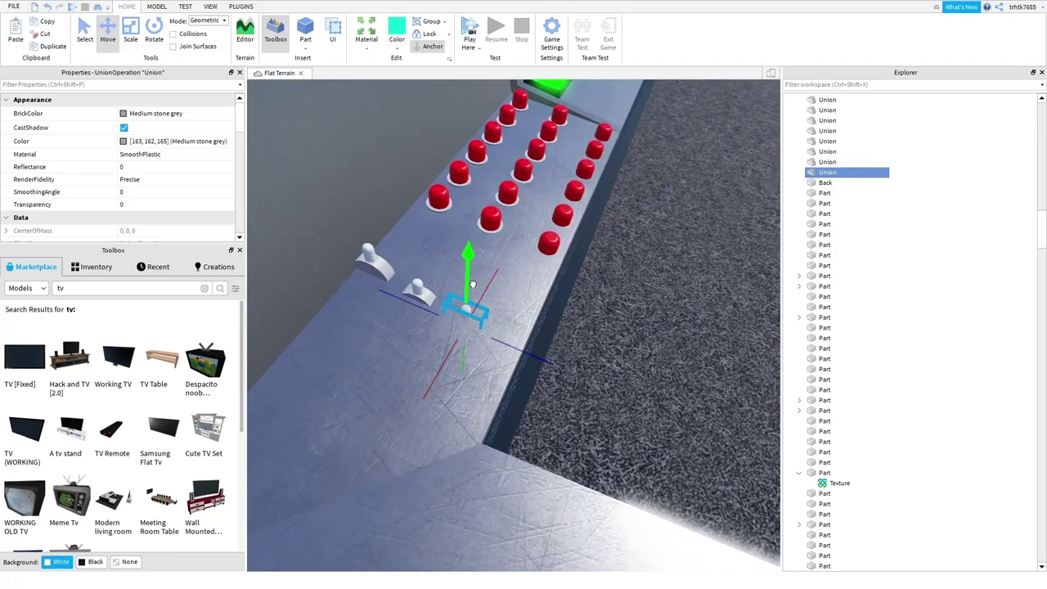
{"action": "left_click_drag", "start_coordinate": [472, 284], "coordinate": [471, 288]}
- Rotate the fourth knob into line at the desk's front edge and sink it into the desktop to complete the row
{"action": "right_click_drag", "start_coordinate": [523, 327], "coordinate": [537, 336]}
{"action": "left_click_drag", "start_coordinate": [536, 350], "coordinate": [438, 354]}
{"action": "key", "text": "d"}
{"action": "key", "text": "ctrl+r"}
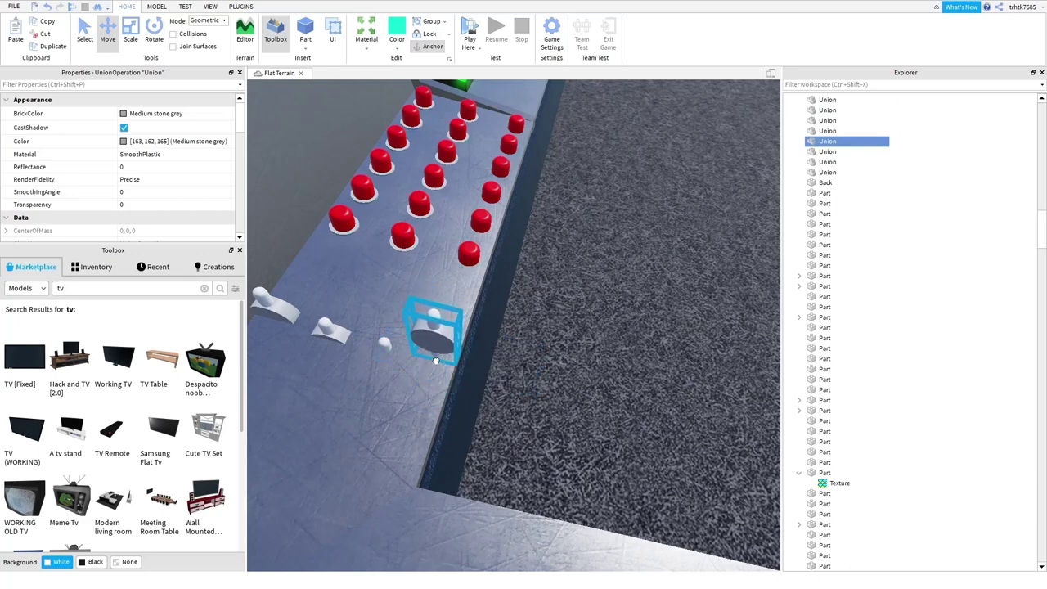
{"action": "left_click_drag", "start_coordinate": [459, 315], "coordinate": [455, 296]}
{"action": "right_click_drag", "start_coordinate": [456, 296], "coordinate": [610, 342]}
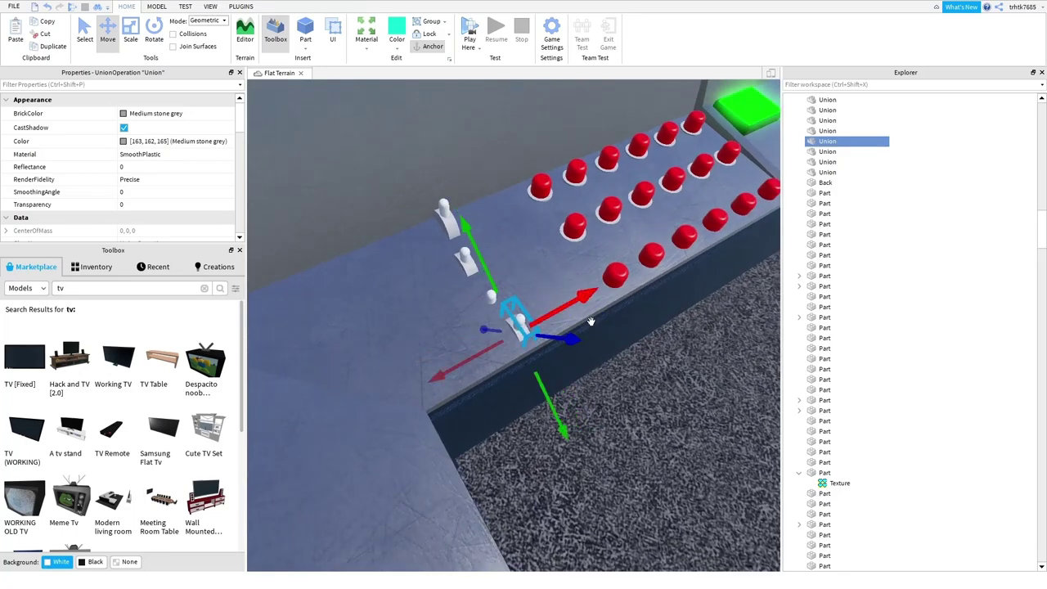
{"action": "left_click_drag", "start_coordinate": [573, 309], "coordinate": [572, 308]}
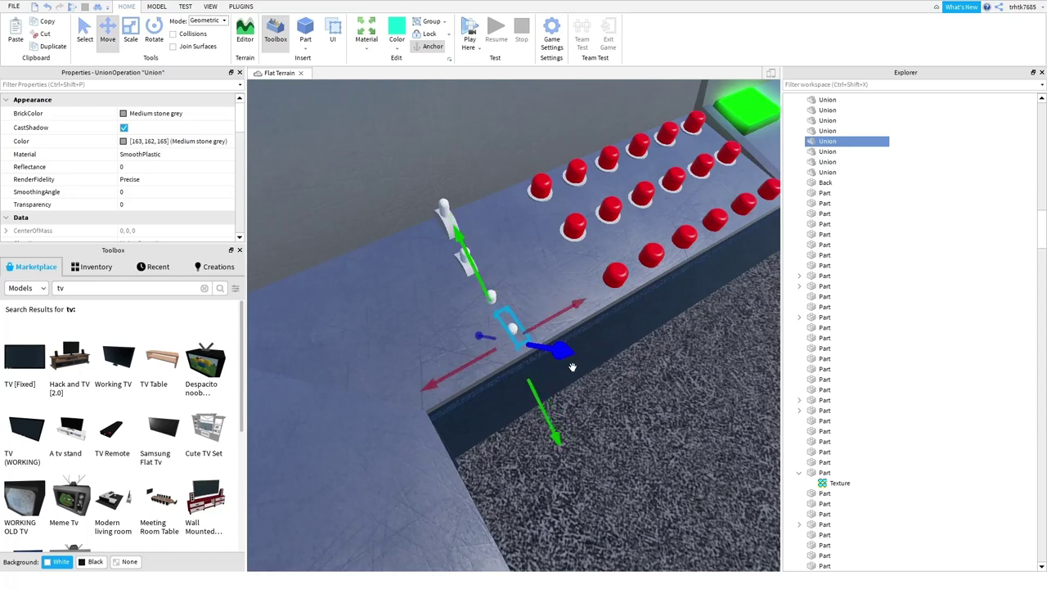
{"action": "right_click_drag", "start_coordinate": [484, 341], "coordinate": [456, 330]}
{"action": "left_click", "coordinate": [86, 34]}
- Raise the knob nearest the desk's front edge slightly out of the desktop
{"action": "right_click_drag", "start_coordinate": [524, 335], "coordinate": [542, 338]}
{"action": "scroll", "coordinate": [540, 339], "scroll_direction": "down", "scroll_amount": 5}
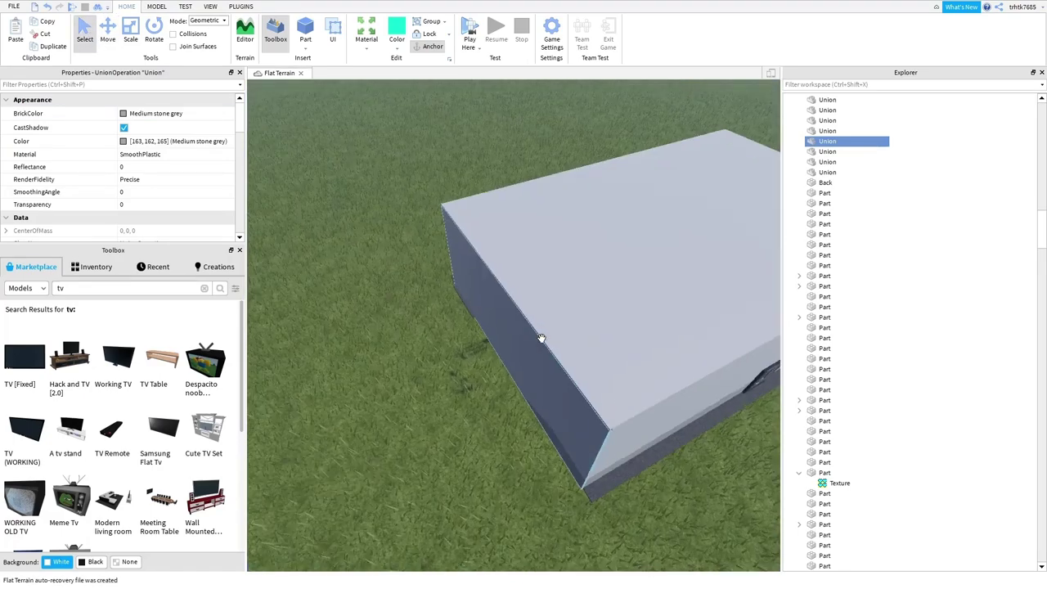
{"action": "left_click", "coordinate": [440, 326]}
{"action": "scroll", "coordinate": [515, 344], "scroll_direction": "up", "scroll_amount": 4}
{"action": "scroll", "coordinate": [515, 343], "scroll_direction": "up", "scroll_amount": 5}
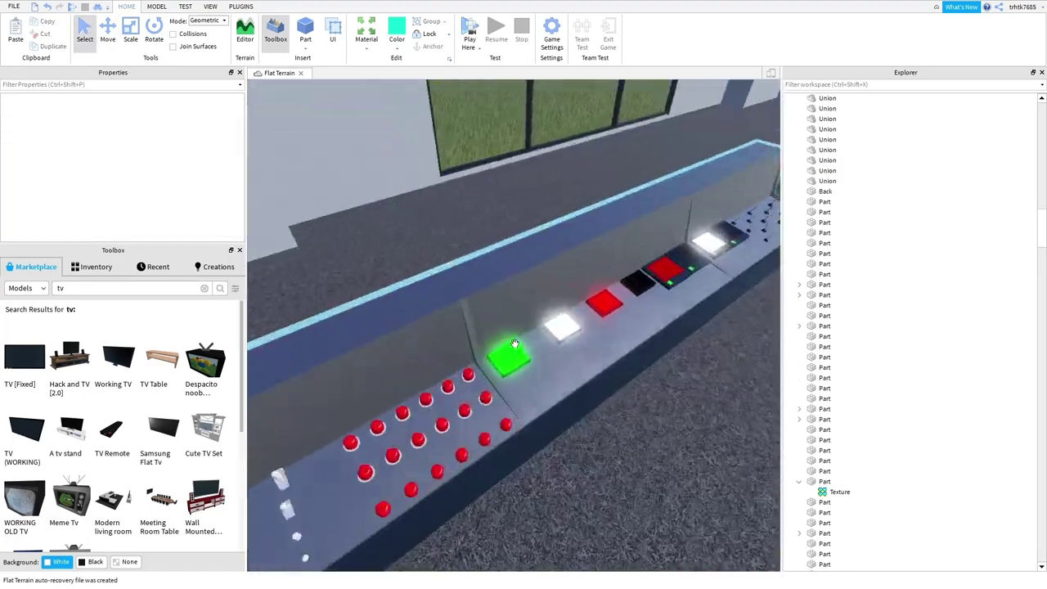
{"action": "mouse_move", "coordinate": [515, 344]}
{"action": "right_mouse_down"}
{"action": "mouse_move", "coordinate": [528, 337]}
{"action": "mouse_move", "coordinate": [506, 334]}
{"action": "right_mouse_up"}
{"action": "scroll", "coordinate": [512, 345], "scroll_direction": "up", "scroll_amount": 3}
{"action": "left_click", "coordinate": [461, 331]}
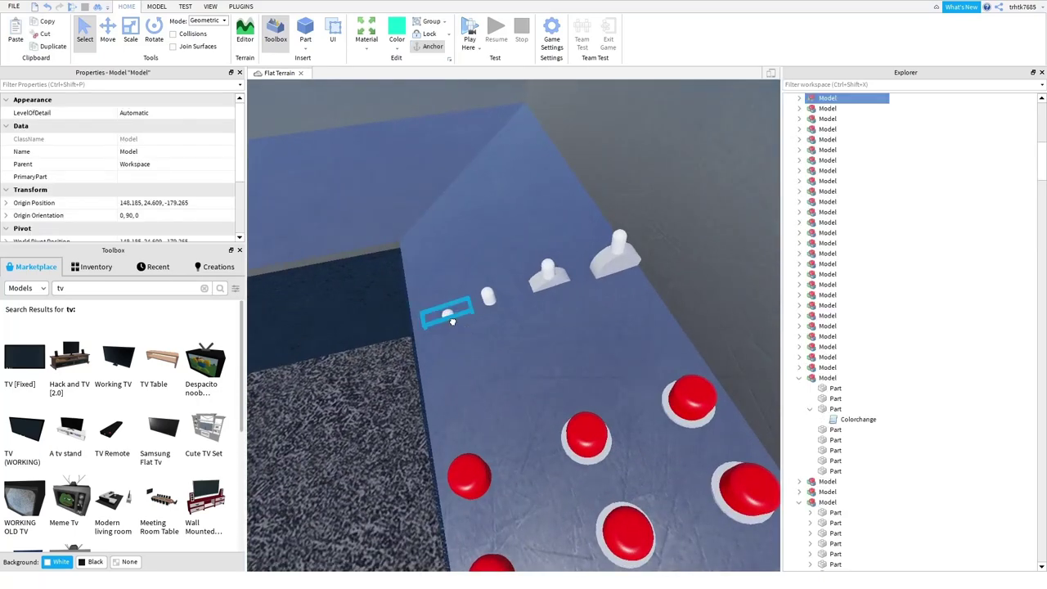
{"action": "left_click", "coordinate": [452, 321]}
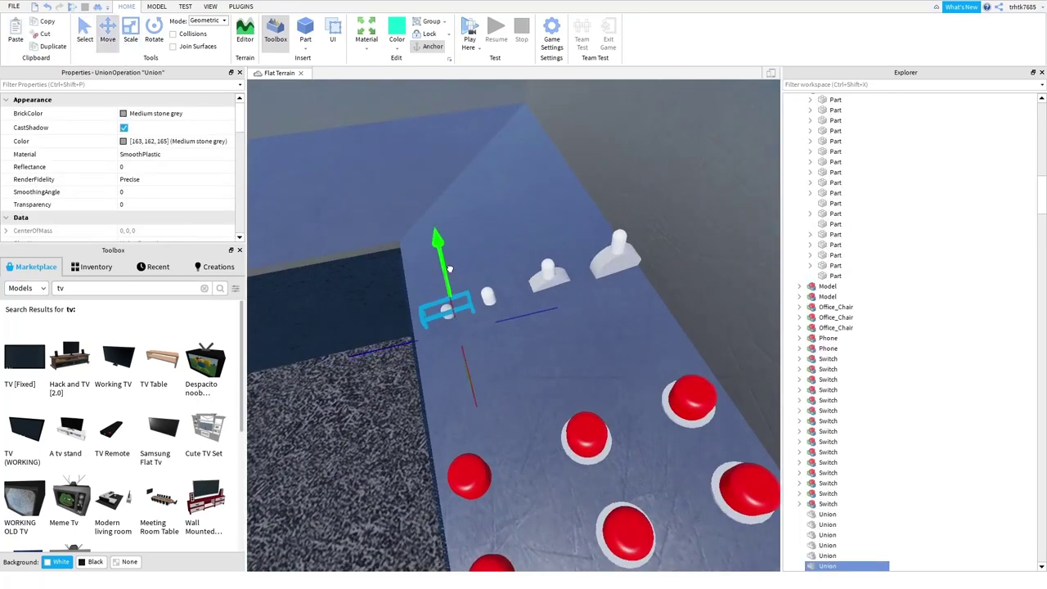
{"action": "left_click_drag", "start_coordinate": [449, 269], "coordinate": [446, 262]}
{"action": "scroll", "coordinate": [624, 400], "scroll_direction": "down", "scroll_amount": 10}
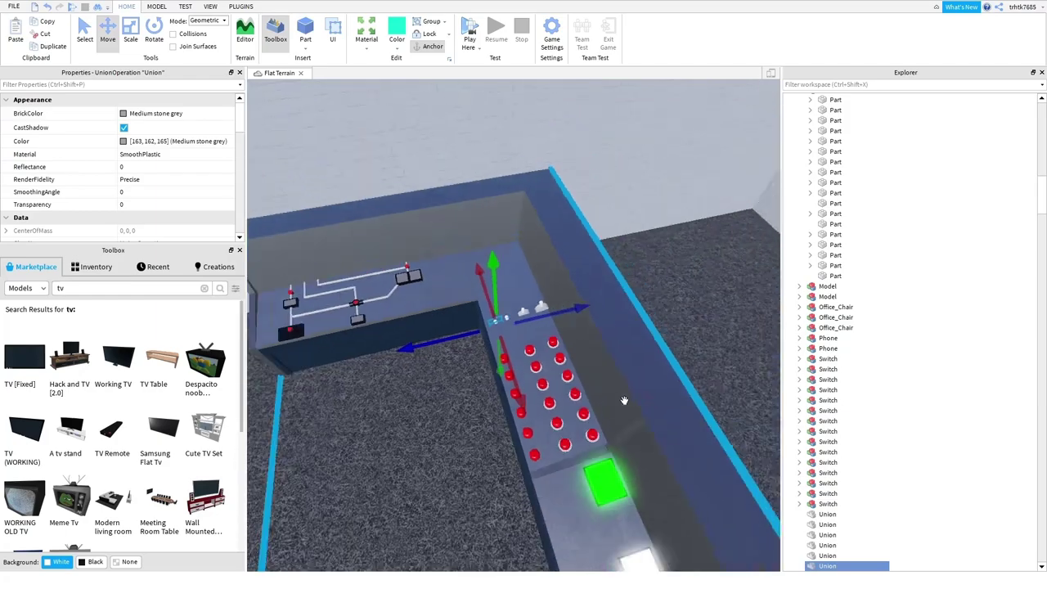
{"action": "left_click", "coordinate": [451, 262]}
{"action": "left_click", "coordinate": [86, 33]}
- Examine the finished corner desks, then the leftover props on the two blocks outside
{"action": "scroll", "coordinate": [449, 319], "scroll_direction": "up", "scroll_amount": 10}
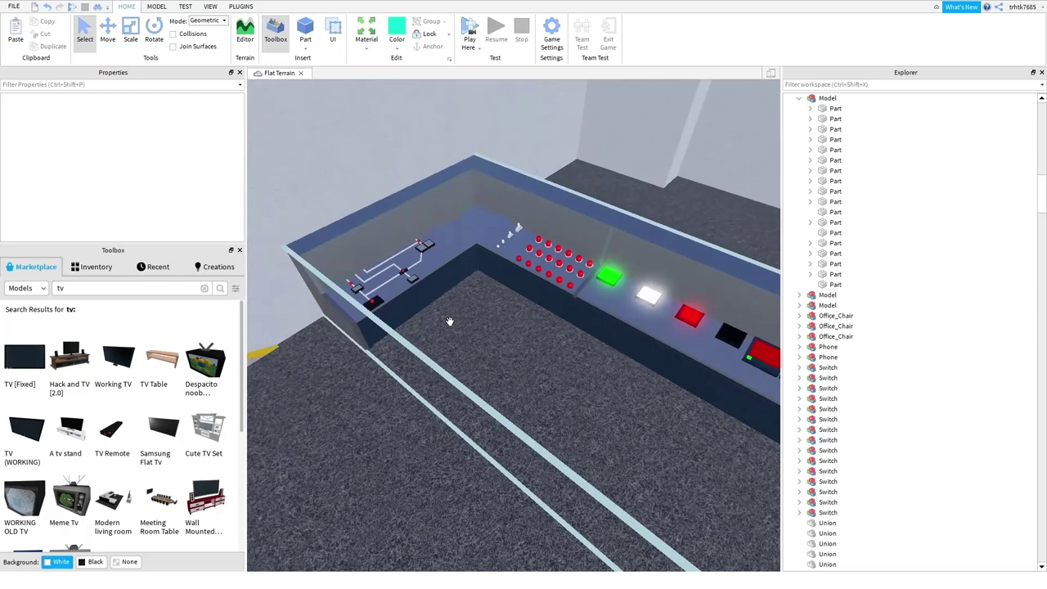
{"action": "right_click_drag", "start_coordinate": [450, 322], "coordinate": [421, 354]}
{"action": "scroll", "coordinate": [434, 332], "scroll_direction": "up", "scroll_amount": 3}
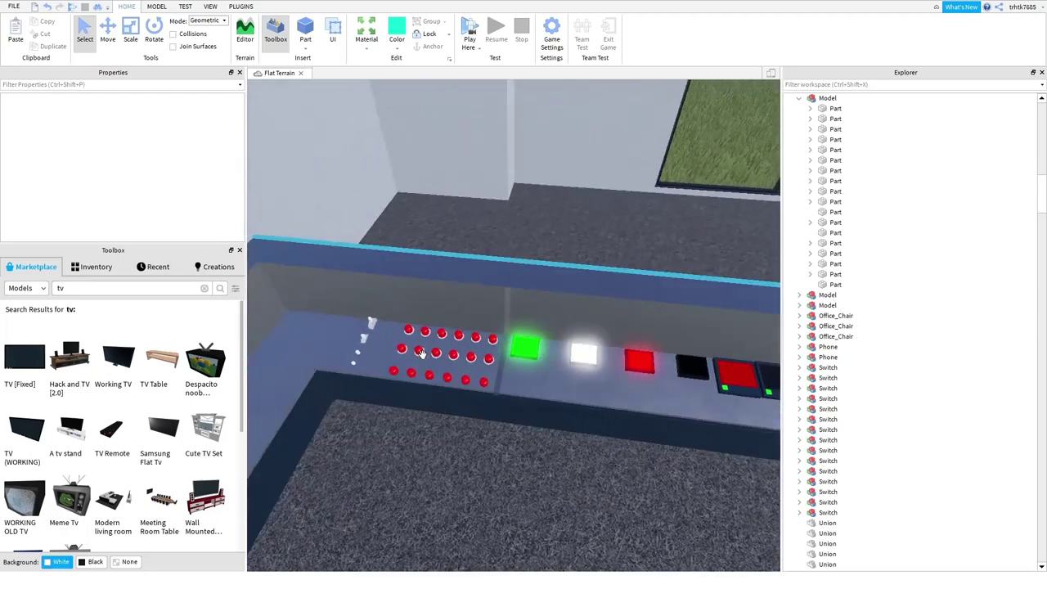
{"action": "key", "text": "d"}
{"action": "key", "text": "d"}
{"action": "right_click_drag", "start_coordinate": [387, 433], "coordinate": [387, 432]}
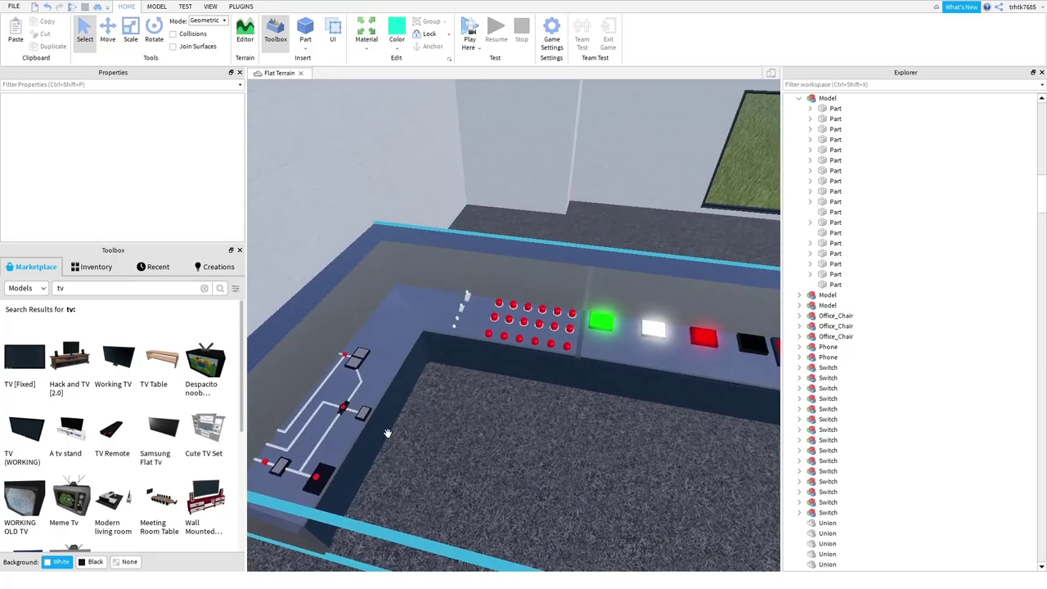
{"action": "scroll", "coordinate": [450, 321], "scroll_direction": "down", "scroll_amount": 10}
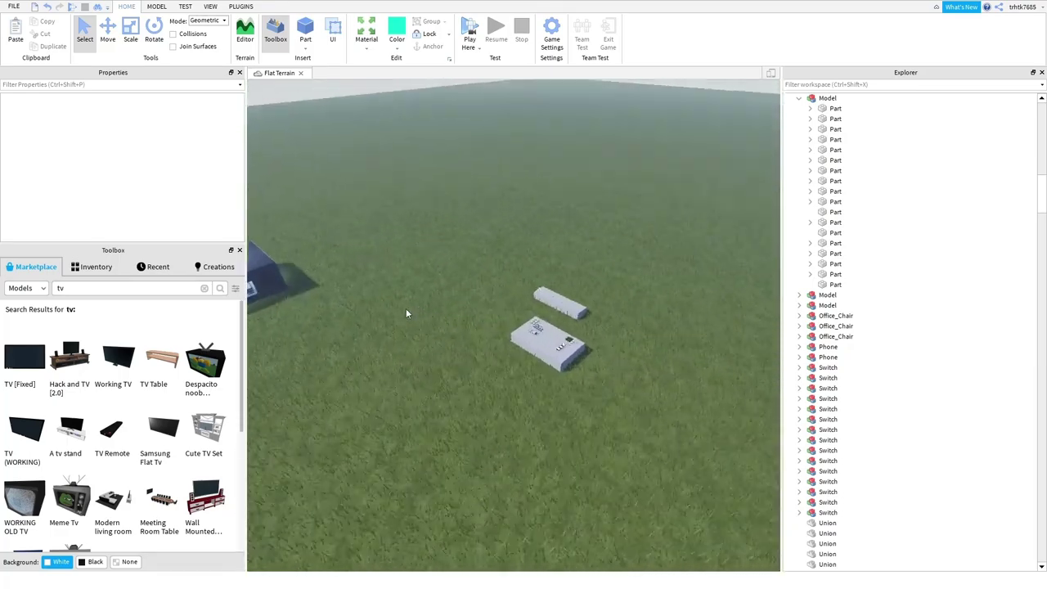
{"action": "scroll", "coordinate": [405, 309], "scroll_direction": "up", "scroll_amount": 10}
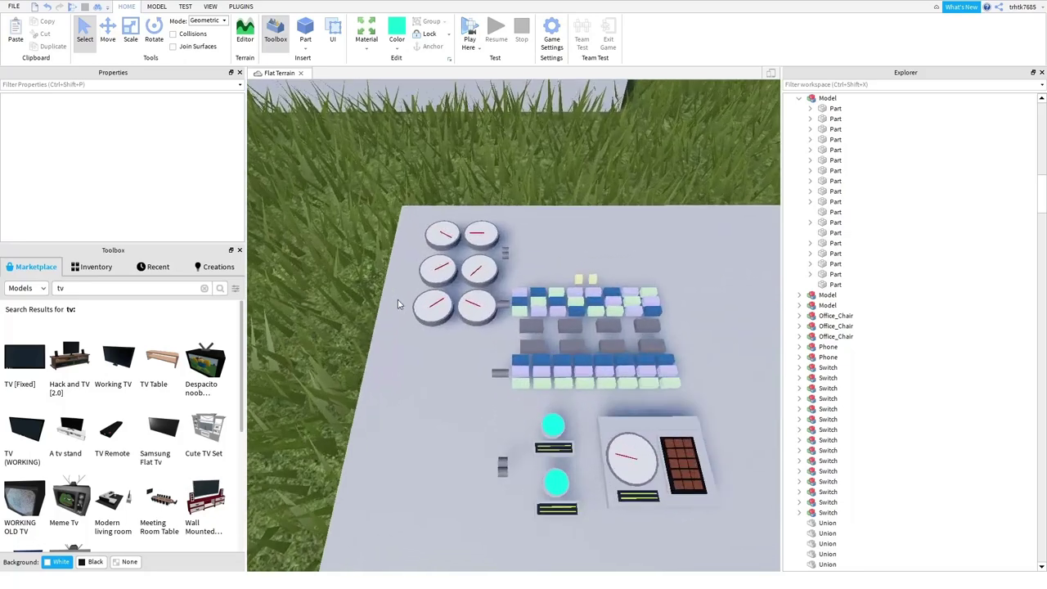
{"action": "right_click_drag", "start_coordinate": [397, 301], "coordinate": [397, 301]}
{"action": "scroll", "coordinate": [398, 301], "scroll_direction": "down", "scroll_amount": 5}
{"action": "right_click_drag", "start_coordinate": [584, 278], "coordinate": [646, 468]}
{"action": "scroll", "coordinate": [584, 278], "scroll_direction": "down", "scroll_amount": 1}
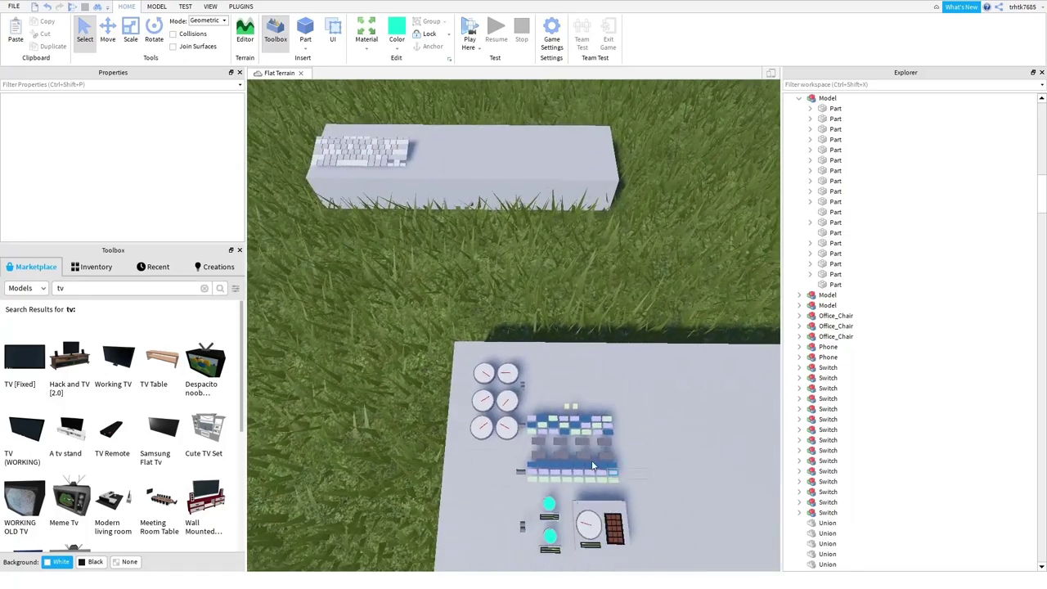
{"action": "left_click_drag", "start_coordinate": [592, 462], "coordinate": [523, 409]}
{"action": "left_click_drag", "start_coordinate": [659, 492], "coordinate": [521, 415]}
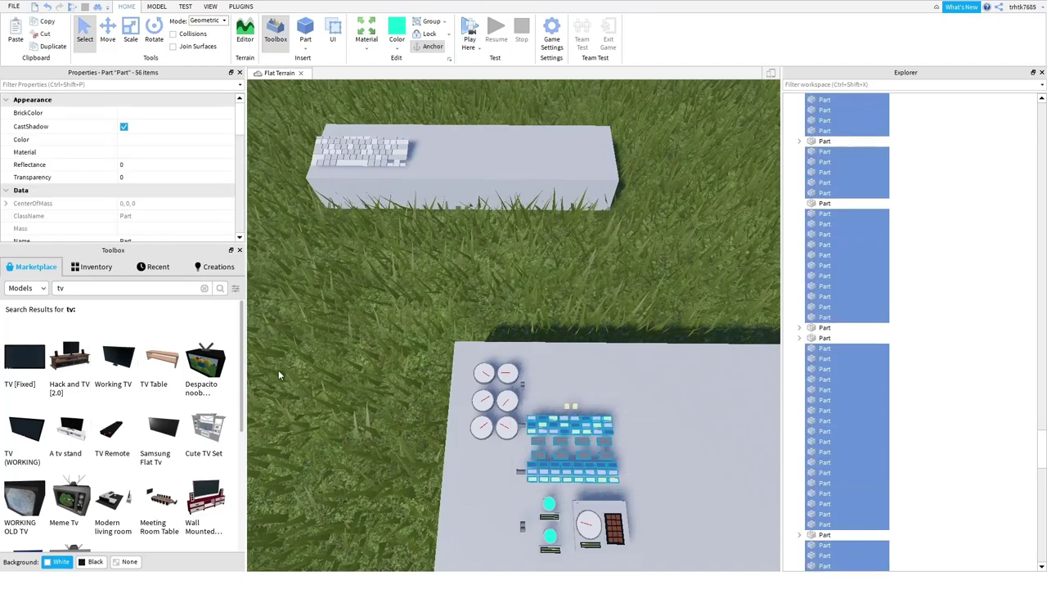
{"action": "right_click_drag", "start_coordinate": [278, 371], "coordinate": [496, 367]}
{"action": "left_click", "coordinate": [344, 374]}
- Examine the control panel with pink switches, round red buttons and red and blue levers
{"action": "key", "text": "w"}
{"action": "key", "text": "w"}
{"action": "key", "text": "s"}
{"action": "key", "text": "w"}
{"action": "key", "text": "w"}
{"action": "key", "text": "w"}
{"action": "key", "text": "w"}
{"action": "key", "text": "s"}
{"action": "left_click", "coordinate": [487, 375]}
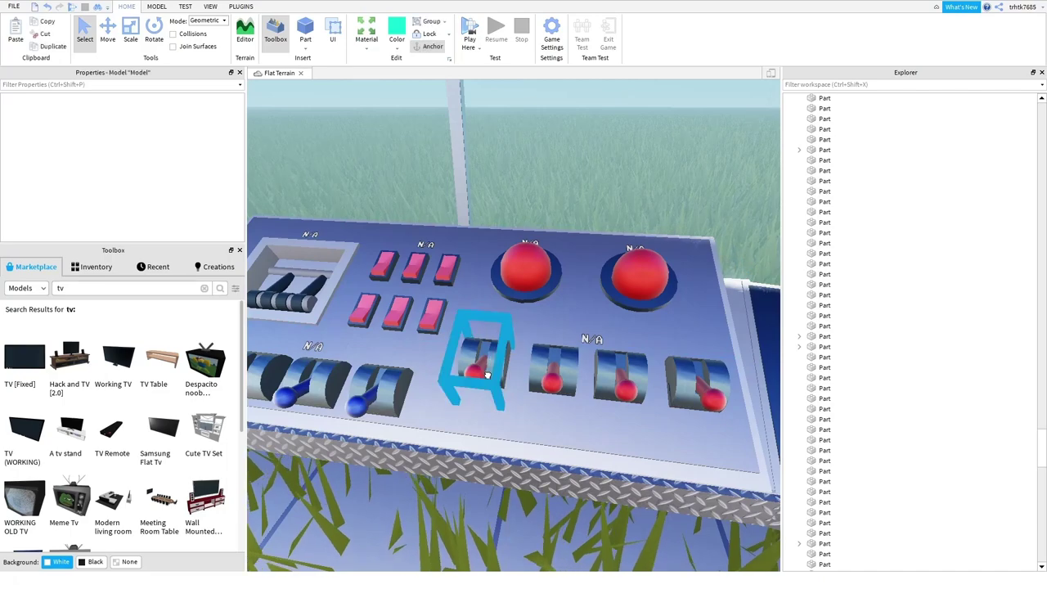
{"action": "key", "text": "a"}
{"action": "right_click_drag", "start_coordinate": [500, 381], "coordinate": [500, 381]}
{"action": "key", "text": "s"}
{"action": "scroll", "coordinate": [499, 381], "scroll_direction": "down", "scroll_amount": 10}
- Delete the dark-blue building with the rounded end from the grass, including everything inside it
{"action": "left_click", "coordinate": [374, 352]}
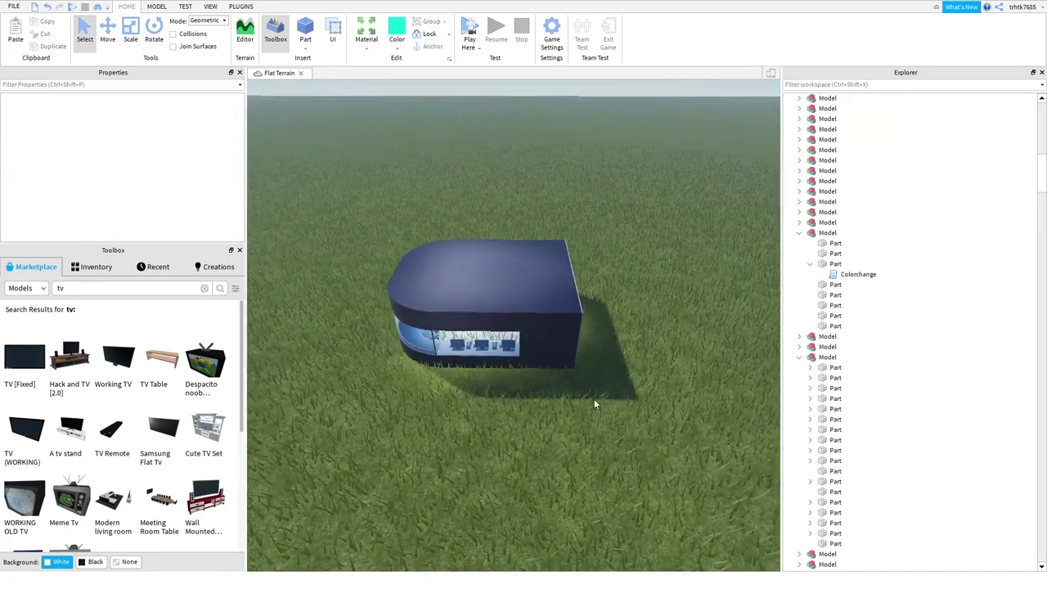
{"action": "left_click_drag", "start_coordinate": [631, 411], "coordinate": [278, 193]}
{"action": "key", "text": "Delete"}
{"action": "right_click_drag", "start_coordinate": [354, 219], "coordinate": [353, 219]}
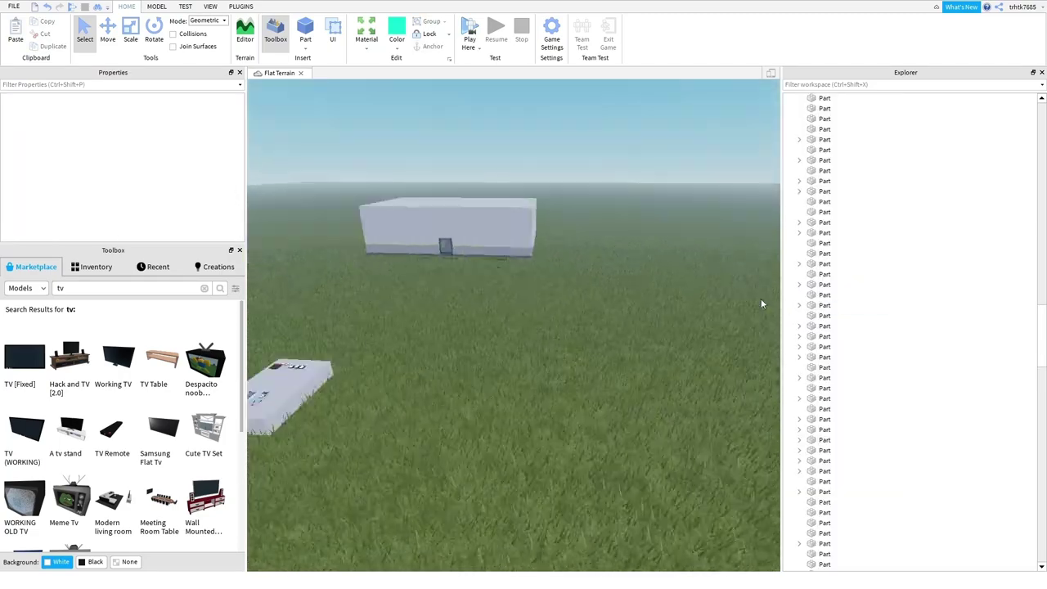
- Delete the two yellow-striped displays beneath the cyan buttons on the large prop block outside
{"action": "right_click_drag", "start_coordinate": [761, 303], "coordinate": [761, 304]}
{"action": "key", "text": "w"}
{"action": "right_click_drag", "start_coordinate": [657, 320], "coordinate": [568, 408]}
{"action": "key", "text": "w"}
{"action": "key", "text": "a"}
{"action": "left_click_drag", "start_coordinate": [456, 395], "coordinate": [454, 399]}
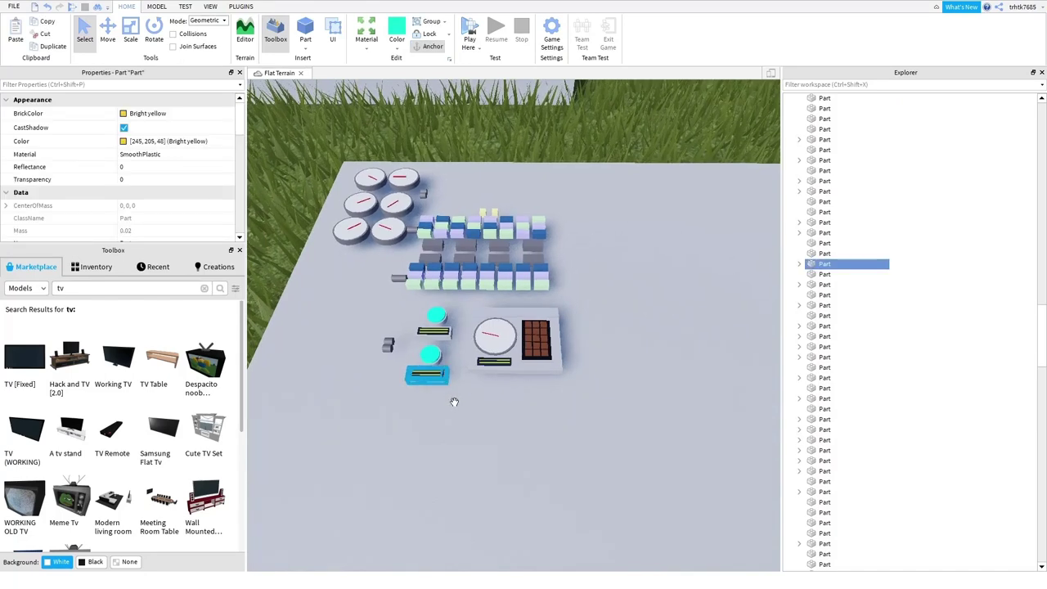
{"action": "key", "text": "Delete"}
{"action": "left_click_drag", "start_coordinate": [405, 363], "coordinate": [453, 392]}
{"action": "key", "text": "Delete"}
{"action": "left_click_drag", "start_coordinate": [408, 322], "coordinate": [456, 344]}
{"action": "key", "text": "Delete"}
- Move the four cyan buttons, including the overlapping copies, to the empty area near the front edge of the large prop block
{"action": "left_click_drag", "start_coordinate": [452, 413], "coordinate": [445, 343]}
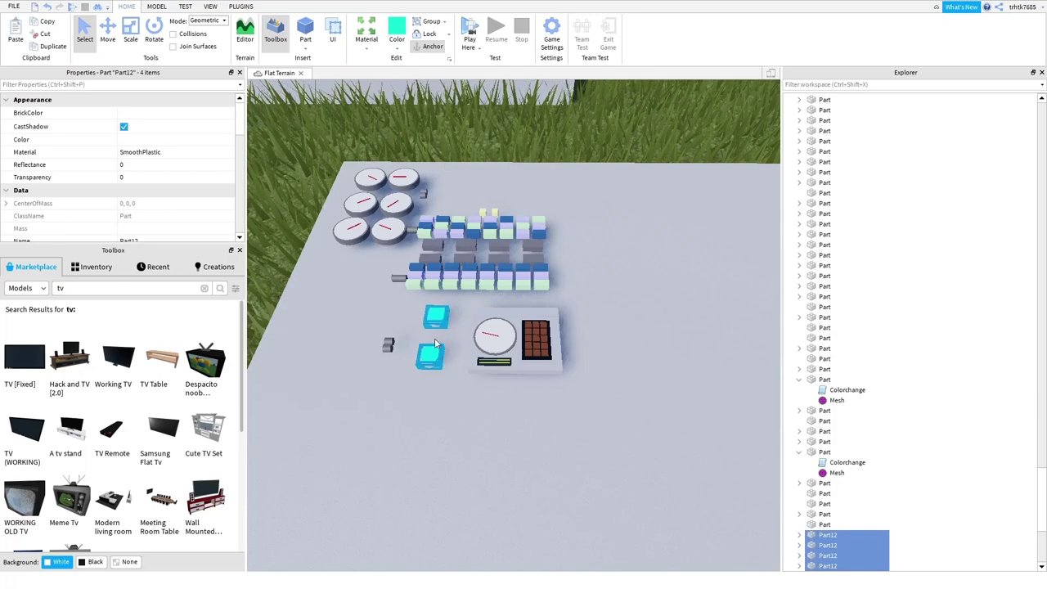
{"action": "left_click_drag", "start_coordinate": [443, 378], "coordinate": [436, 425]}
{"action": "key", "text": "s"}
{"action": "left_click", "coordinate": [473, 411]}
{"action": "key", "text": "q"}
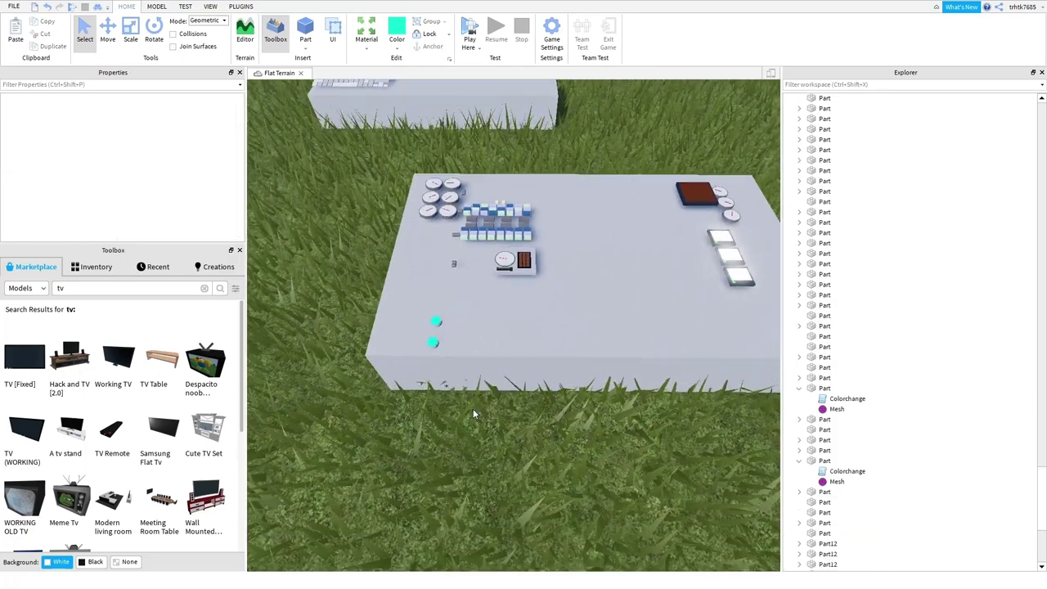
- Delete the overlapping duplicate of each of the two cyan buttons
{"action": "key", "text": "w"}
{"action": "left_click", "coordinate": [396, 309]}
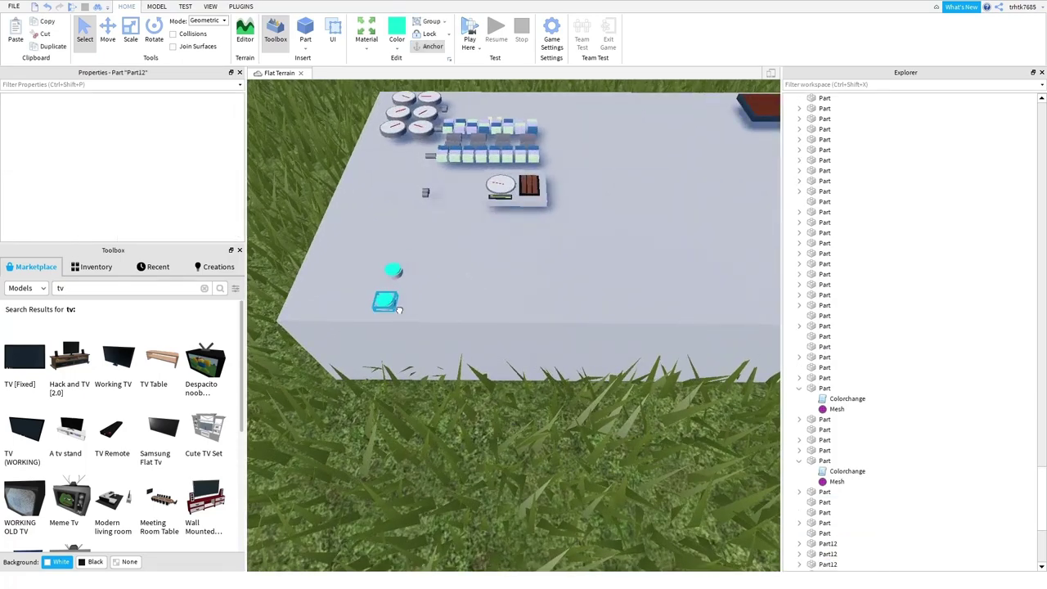
{"action": "key", "text": "Delete"}
{"action": "left_click", "coordinate": [402, 280]}
{"action": "key", "text": "Delete"}
- Move the rear cyan button closer to the front one and duplicate it to form a column of three
{"action": "left_click", "coordinate": [392, 270]}
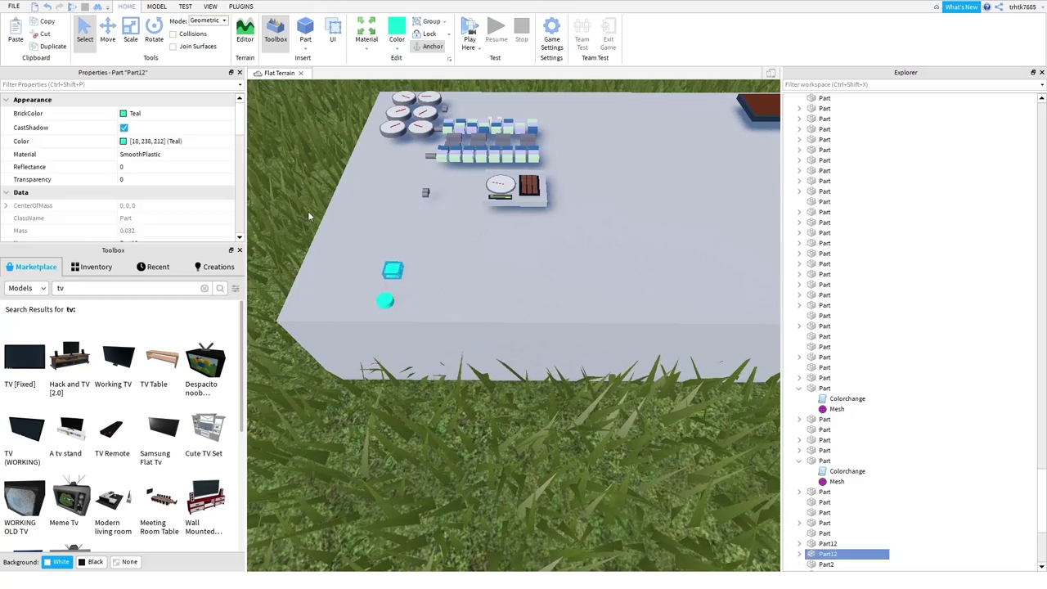
{"action": "left_click", "coordinate": [107, 38]}
{"action": "mouse_move", "coordinate": [399, 314]}
{"action": "left_mouse_down"}
{"action": "mouse_move", "coordinate": [398, 324]}
{"action": "mouse_move", "coordinate": [403, 307]}
{"action": "left_mouse_up"}
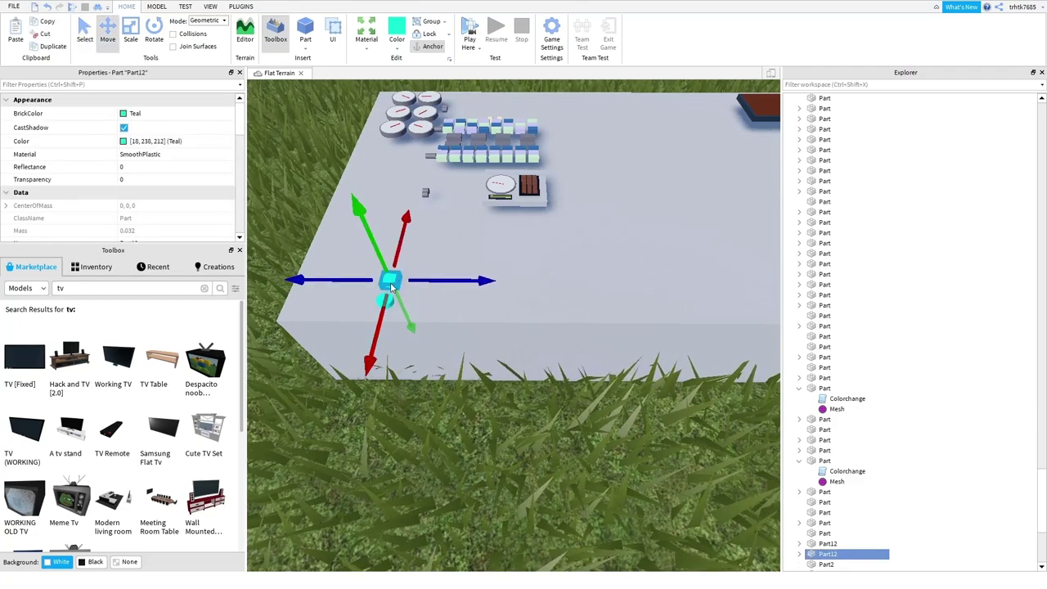
{"action": "key", "text": "ctrl+d"}
- Duplicate the column of three cyan buttons sideways to build a grid of four columns by three rows
{"action": "left_click_drag", "start_coordinate": [393, 354], "coordinate": [321, 231]}
{"action": "left_click", "coordinate": [442, 338]}
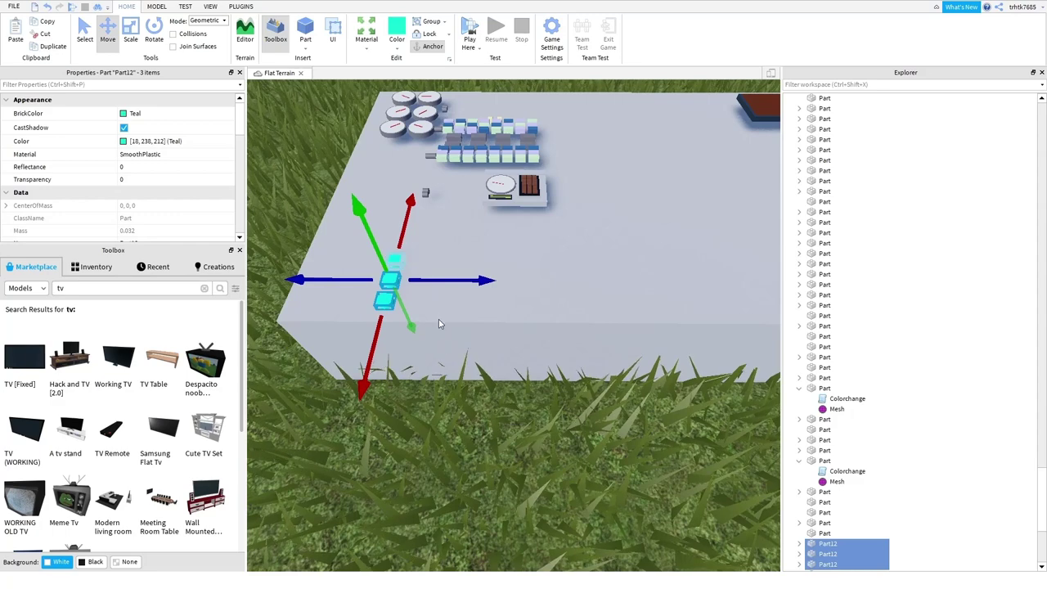
{"action": "key", "text": "ctrl+d"}
{"action": "left_click_drag", "start_coordinate": [451, 281], "coordinate": [467, 282]}
{"action": "left_click_drag", "start_coordinate": [468, 405], "coordinate": [365, 245]}
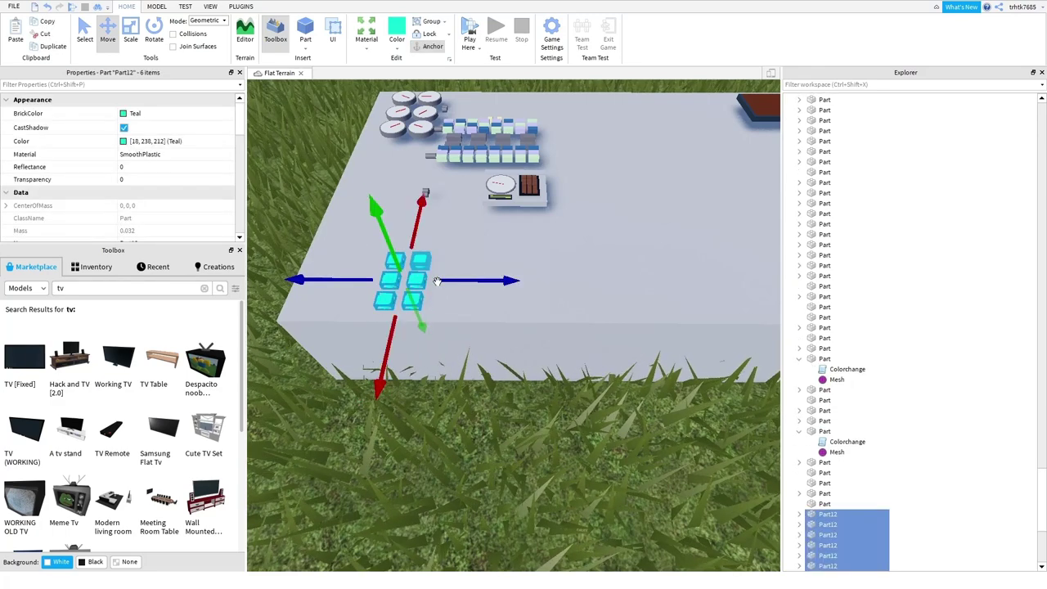
{"action": "key", "text": "ctrl+d"}
{"action": "left_click_drag", "start_coordinate": [476, 285], "coordinate": [521, 288]}
{"action": "left_click", "coordinate": [560, 418]}
- Color the front button of the grid's first column black and the back button of the second column red
{"action": "scroll", "coordinate": [497, 355], "scroll_direction": "up", "scroll_amount": 2}
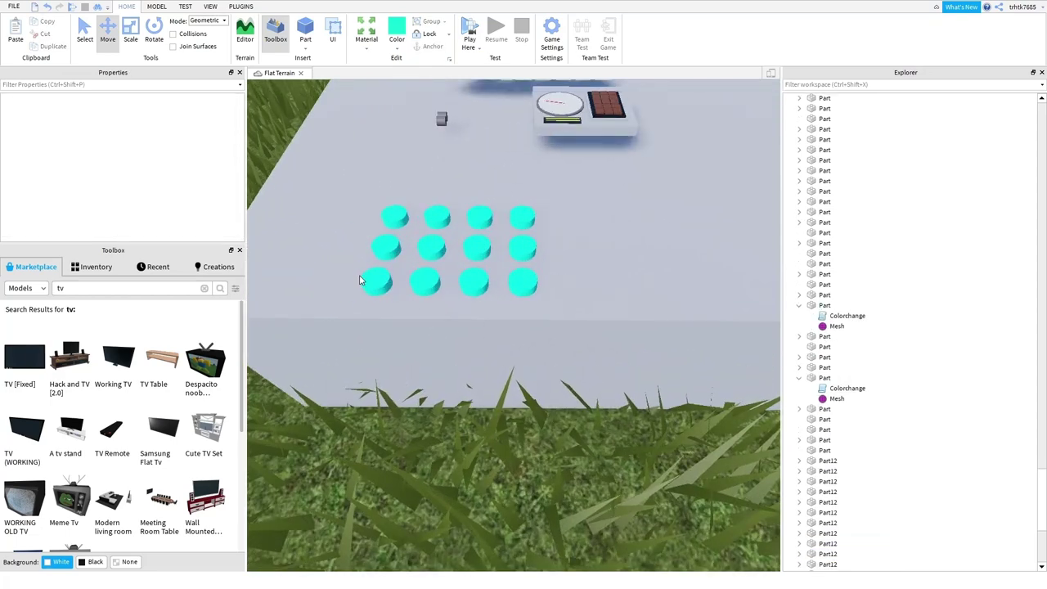
{"action": "left_click", "coordinate": [372, 280]}
{"action": "left_click", "coordinate": [85, 33]}
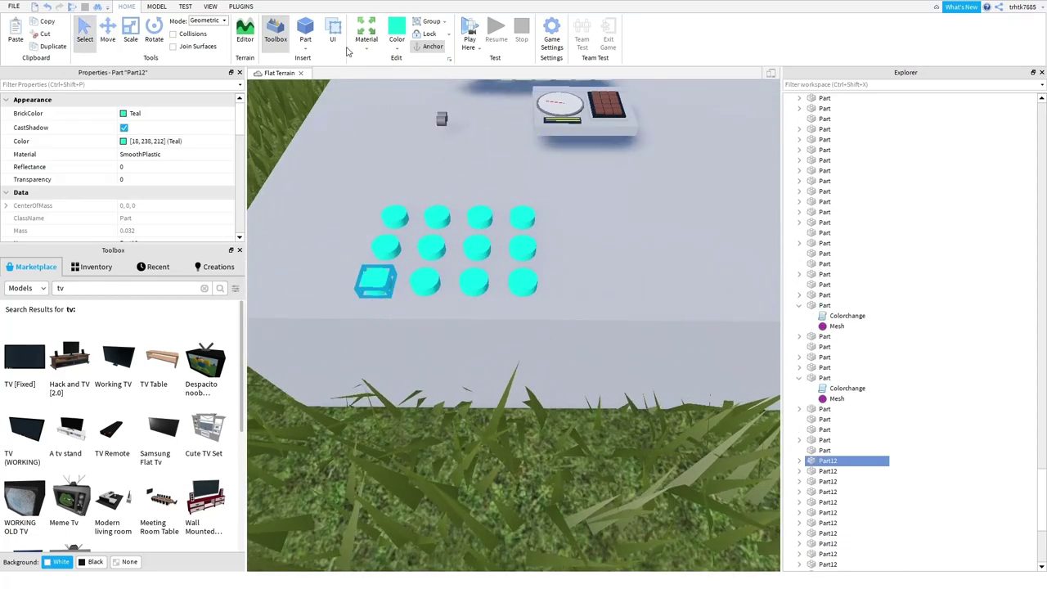
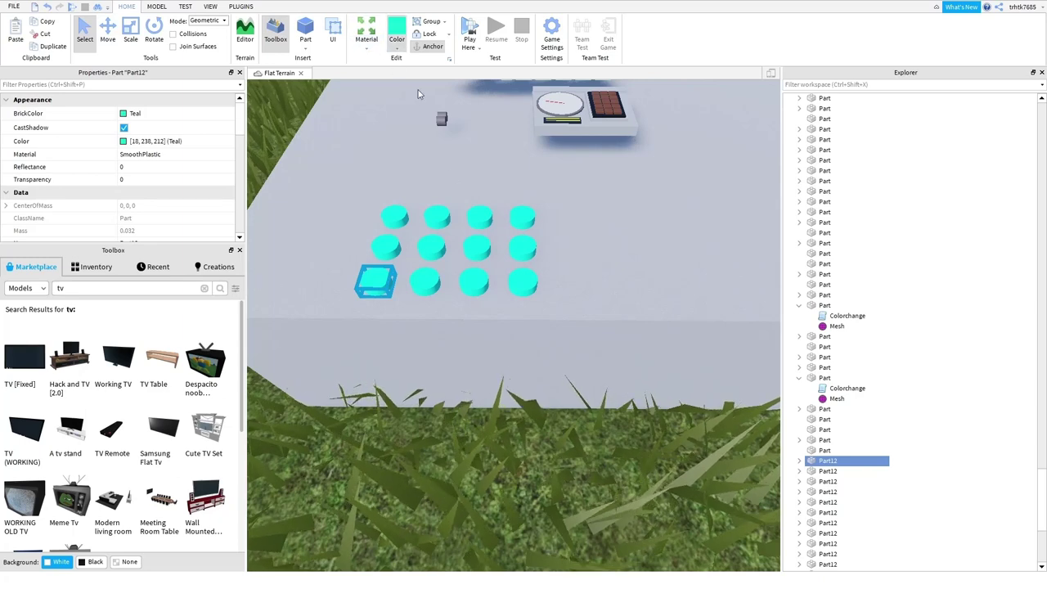
{"action": "left_click", "coordinate": [413, 233]}
{"action": "left_click", "coordinate": [410, 409]}
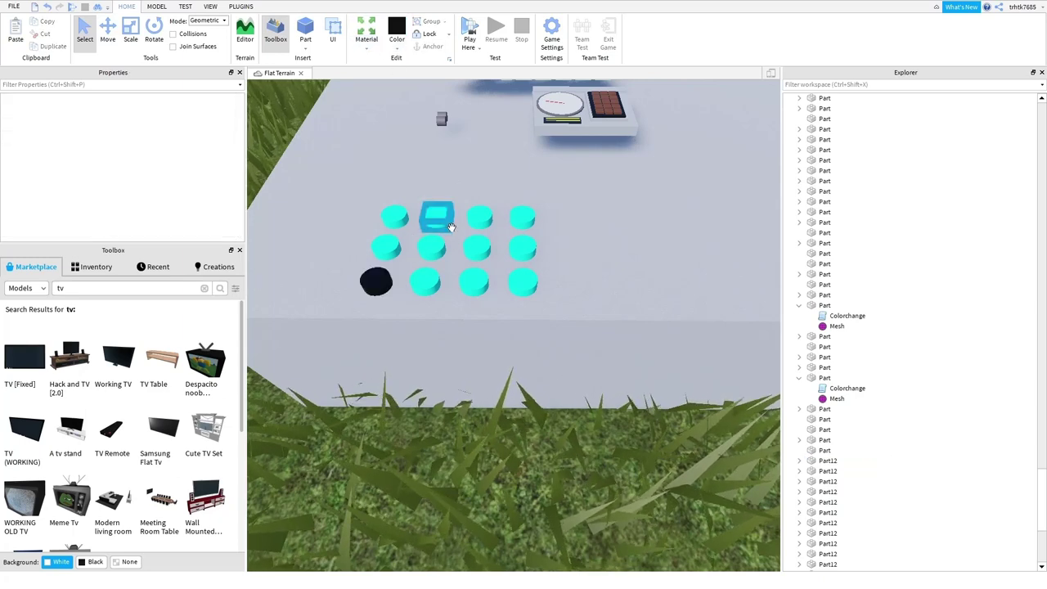
{"action": "left_click", "coordinate": [447, 224]}
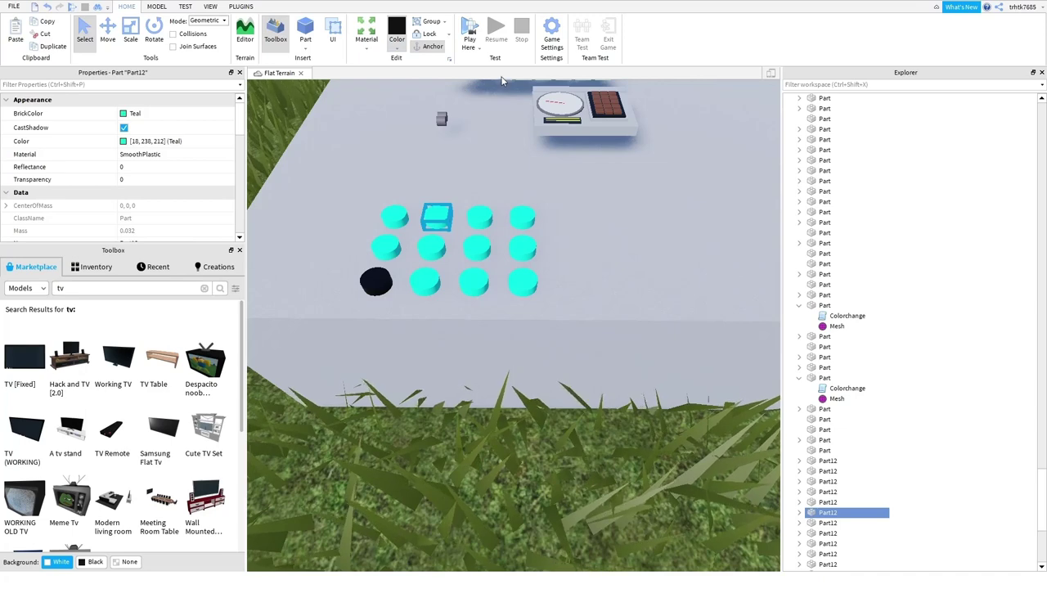
{"action": "left_click", "coordinate": [546, 148]}
- Color the first column's middle button New Yeller and its back button lime green
{"action": "left_click", "coordinate": [386, 246]}
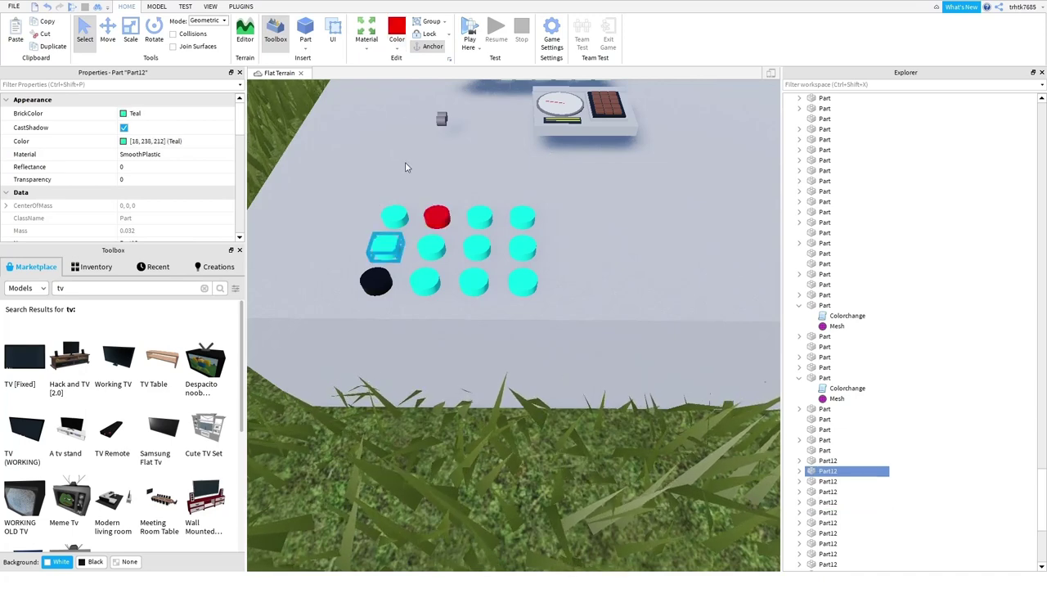
{"action": "left_click", "coordinate": [412, 151]}
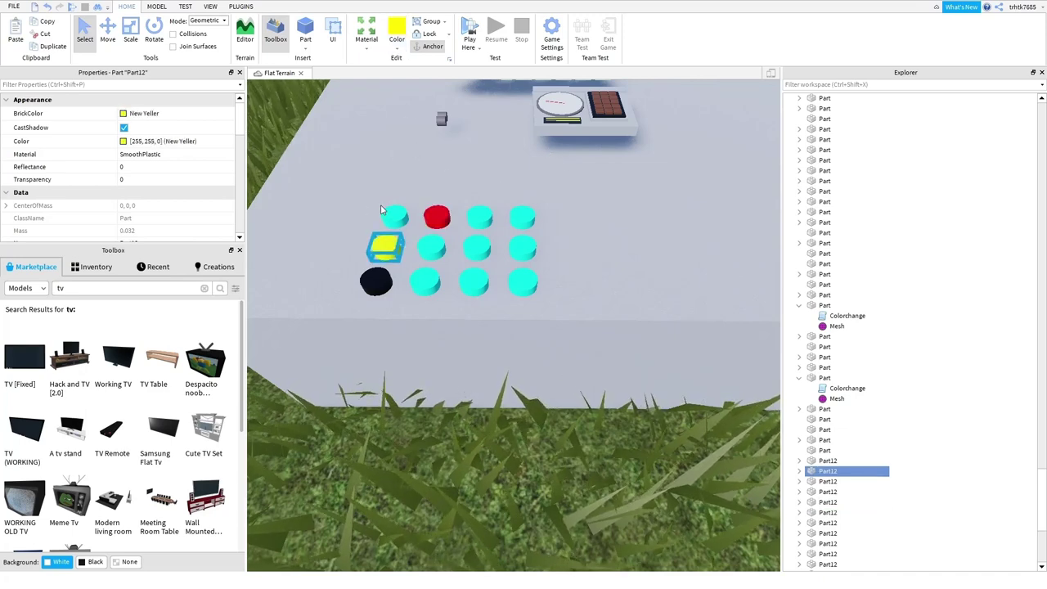
{"action": "left_click", "coordinate": [388, 214]}
{"action": "left_click", "coordinate": [433, 301]}
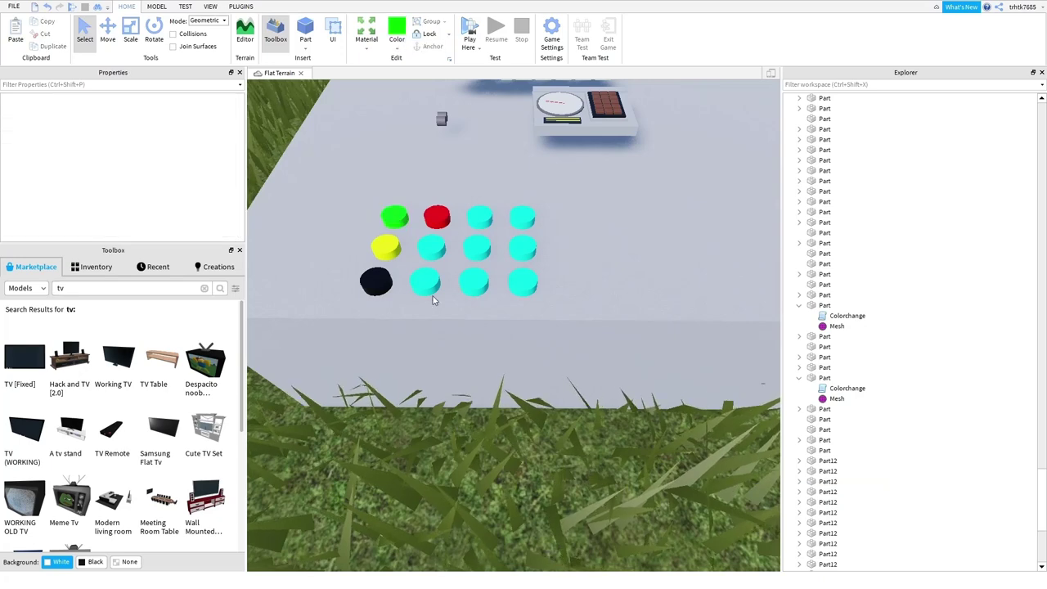
- Color the second column's front button orange-brown and its middle button light tan
{"action": "left_click", "coordinate": [430, 285]}
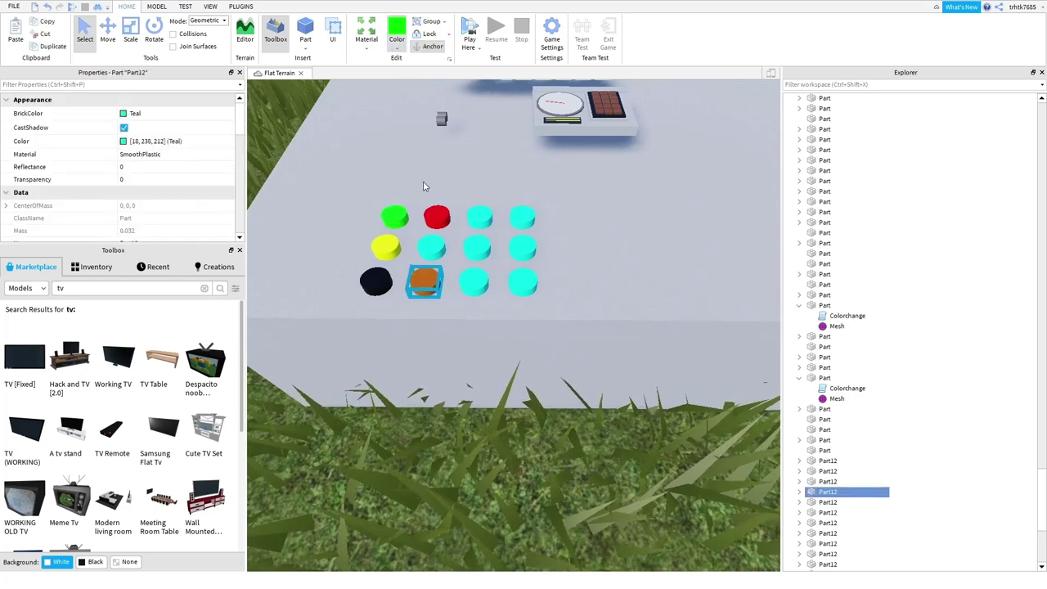
{"action": "left_click", "coordinate": [477, 335]}
{"action": "left_click", "coordinate": [431, 247]}
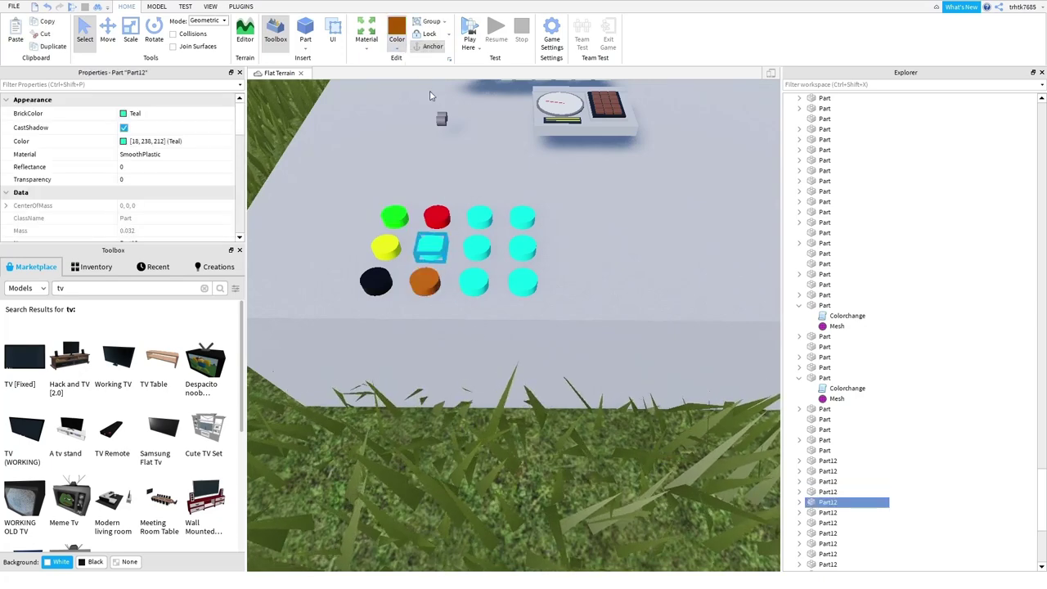
- Color the third column's front button white and its back button blue
{"action": "left_click", "coordinate": [491, 284]}
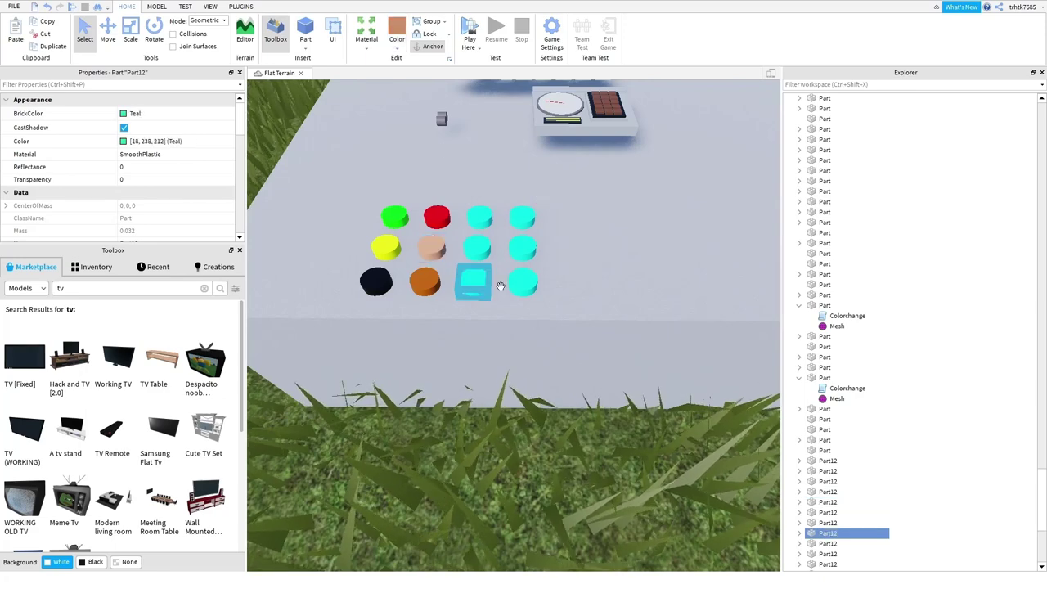
{"action": "left_click", "coordinate": [479, 217]}
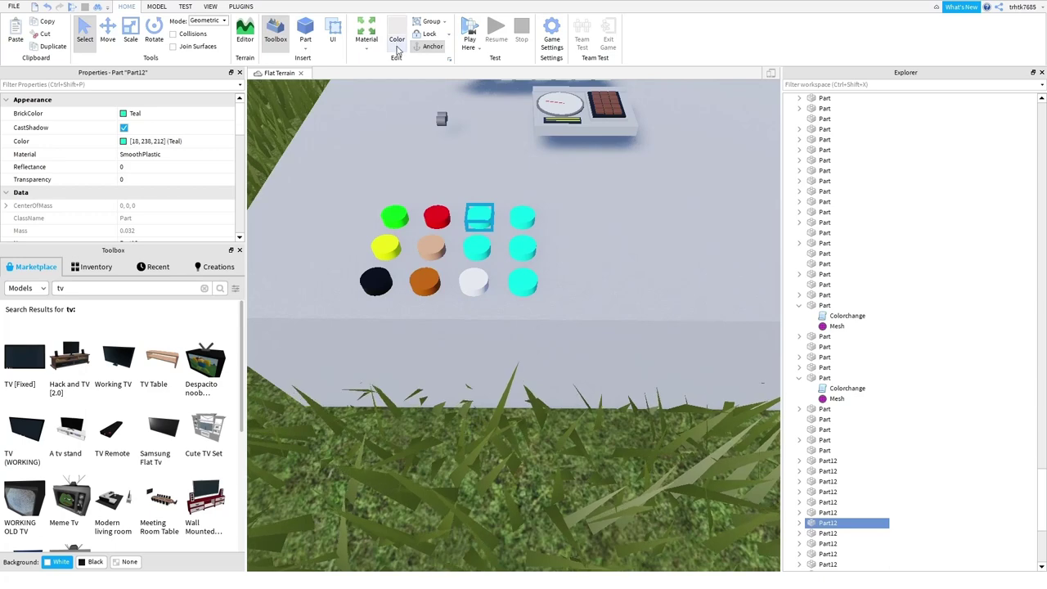
{"action": "left_click", "coordinate": [535, 98]}
{"action": "left_click", "coordinate": [602, 208]}
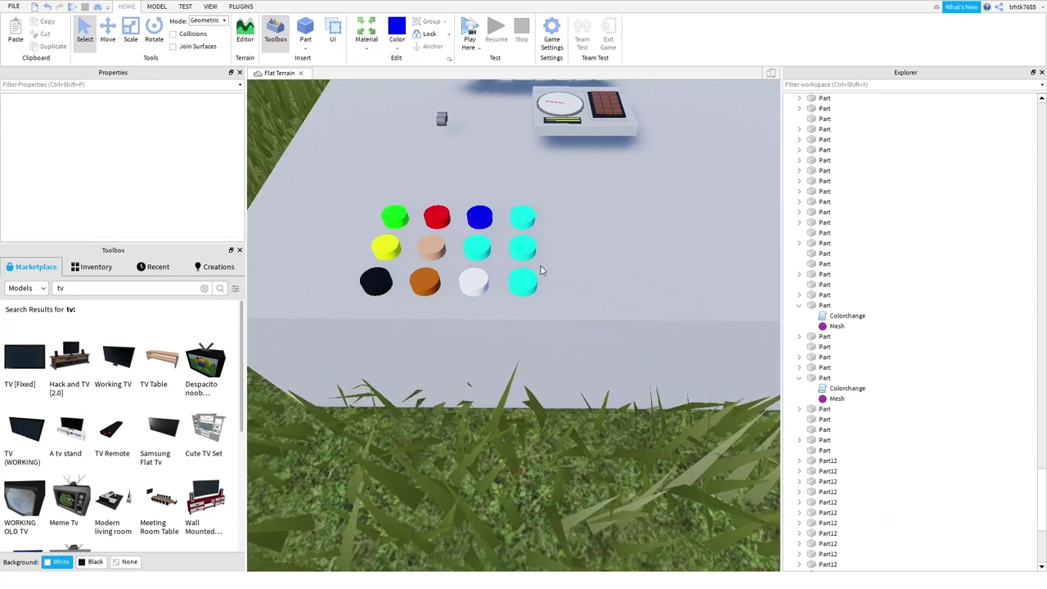
- Color the middle row's fourth button dark green and its third button Dark stone grey
{"action": "left_click", "coordinate": [527, 253]}
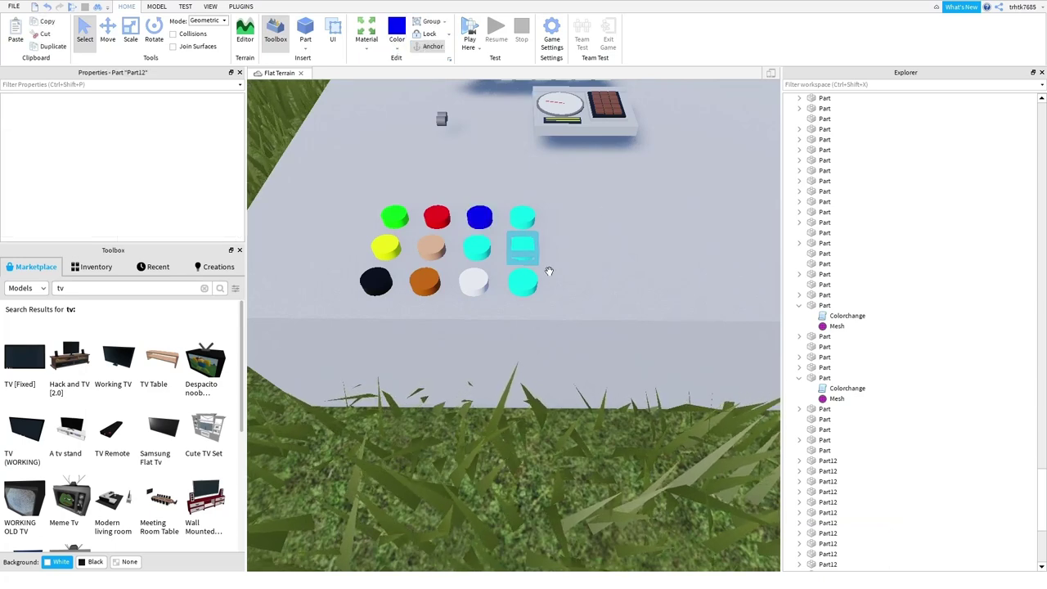
{"action": "left_click", "coordinate": [448, 72]}
{"action": "left_click", "coordinate": [598, 289]}
{"action": "left_click", "coordinate": [485, 256]}
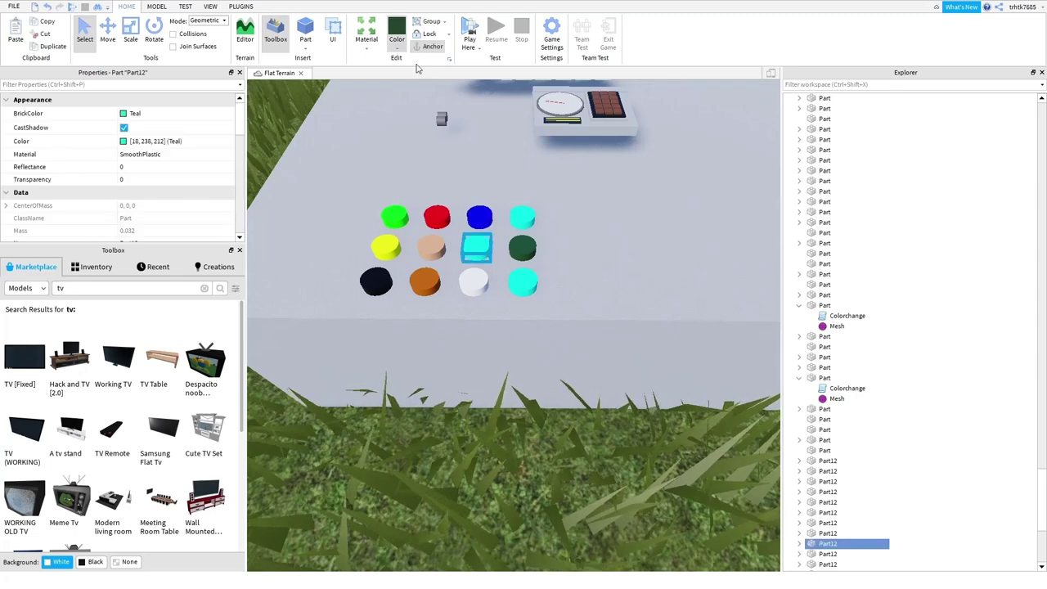
{"action": "left_click", "coordinate": [424, 244]}
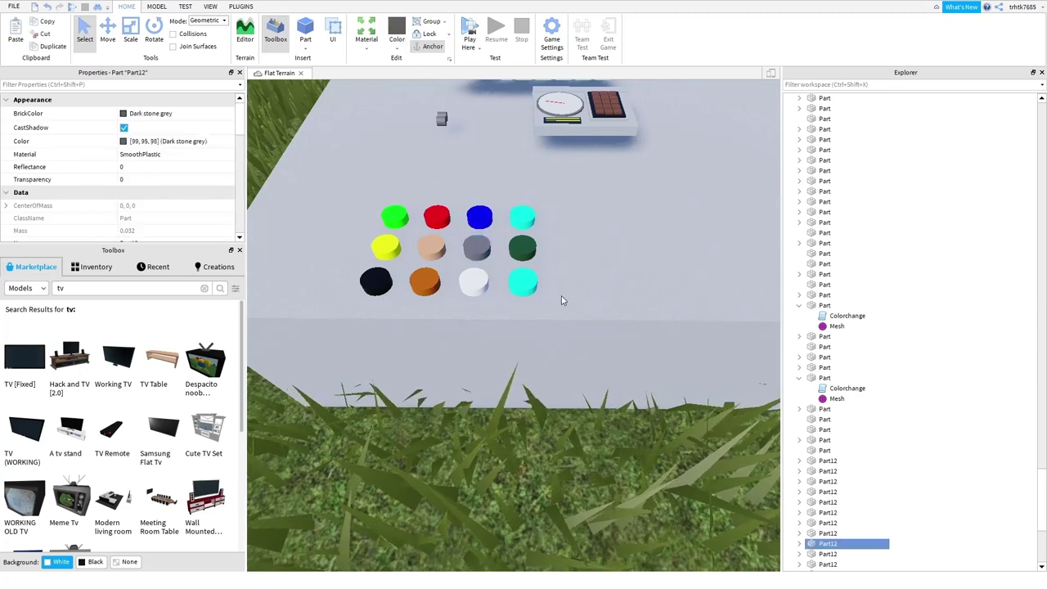
- Color the fourth column's front button Persimmon and its back button Lime green
{"action": "left_click", "coordinate": [529, 286]}
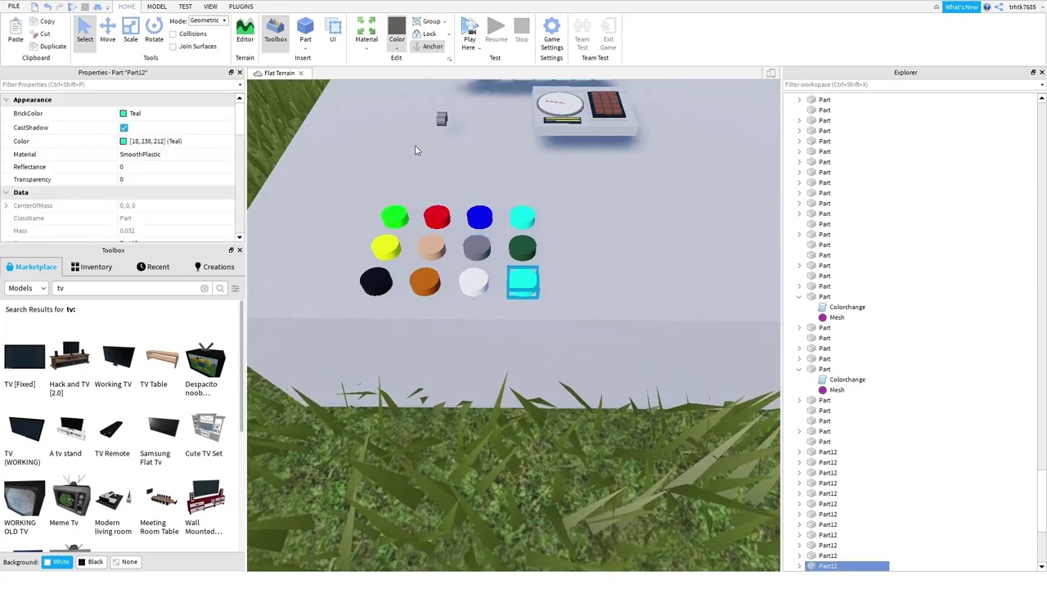
{"action": "left_click", "coordinate": [538, 152]}
{"action": "left_click", "coordinate": [551, 230]}
{"action": "left_click", "coordinate": [531, 225]}
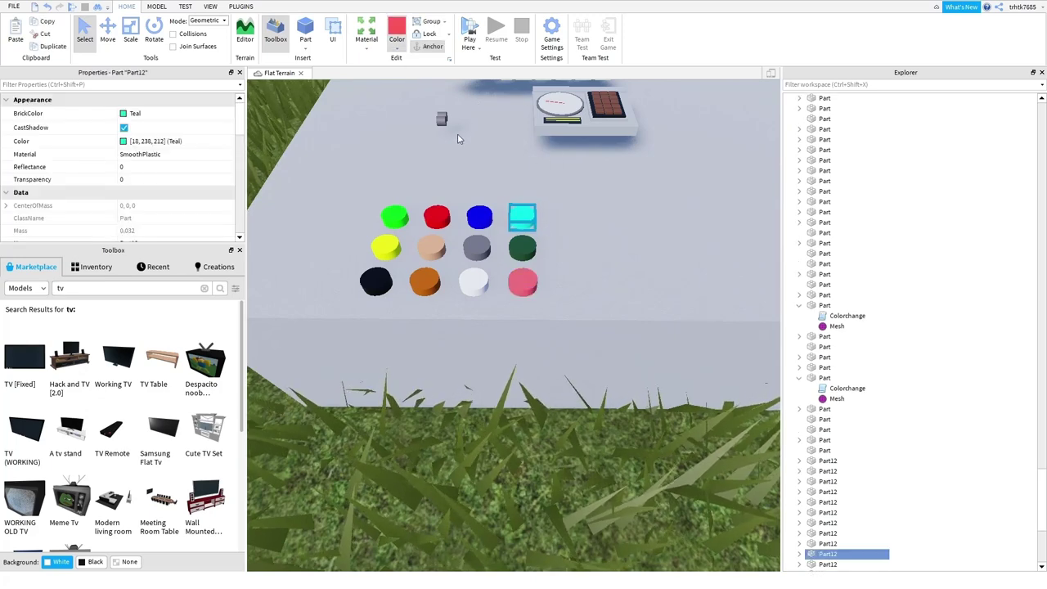
{"action": "left_click", "coordinate": [468, 105]}
{"action": "left_click", "coordinate": [603, 339]}
- Try to paste the Colorchange script into all twelve colored buttons at once
{"action": "left_click", "coordinate": [529, 222]}
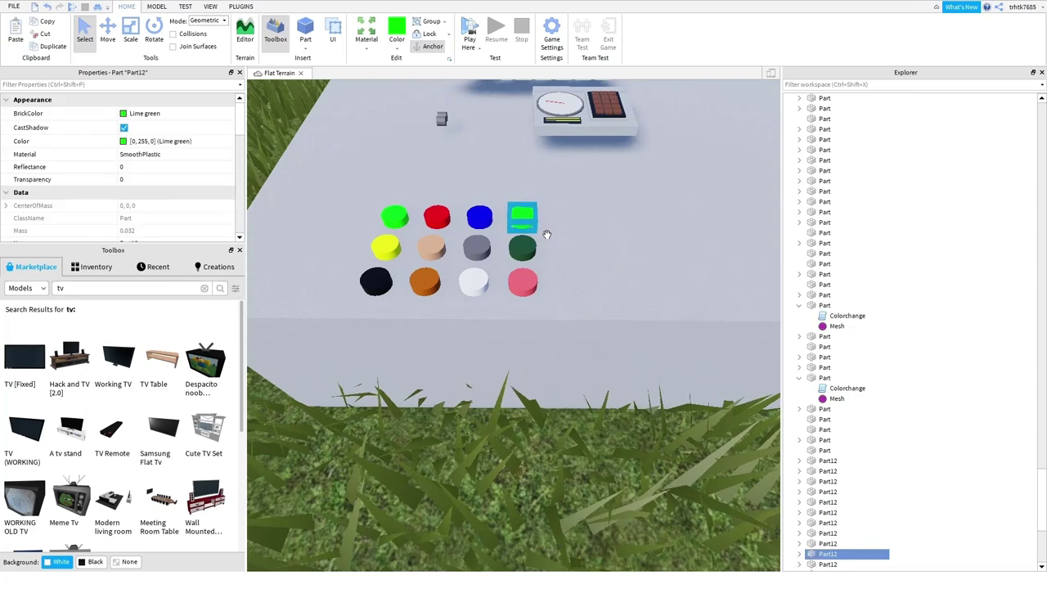
{"action": "scroll", "coordinate": [850, 409], "scroll_direction": "down", "scroll_amount": 3}
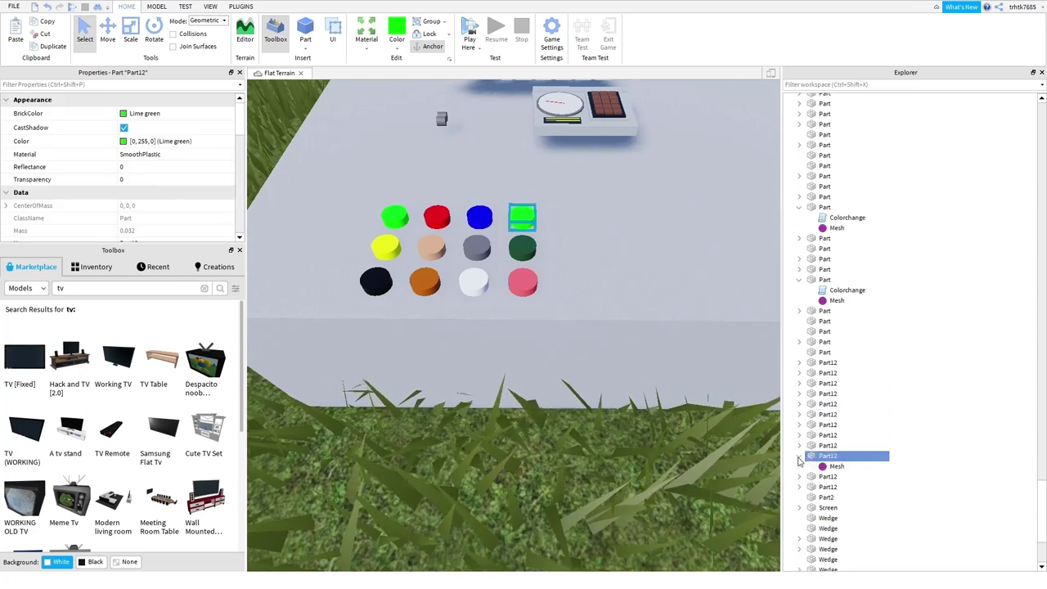
{"action": "left_click_drag", "start_coordinate": [550, 266], "coordinate": [335, 198]}
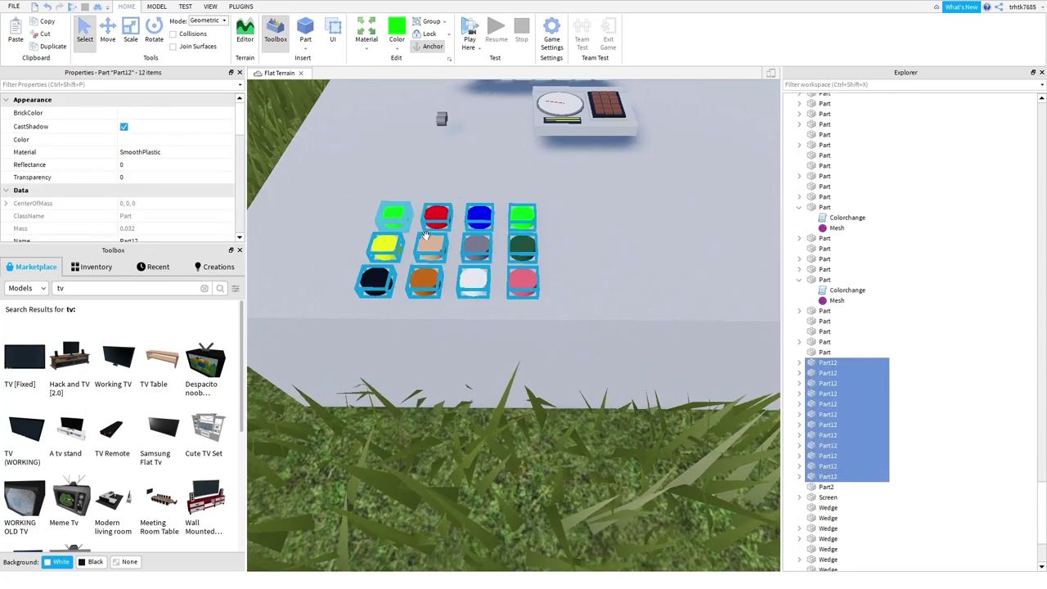
{"action": "key", "text": "ctrl+v"}
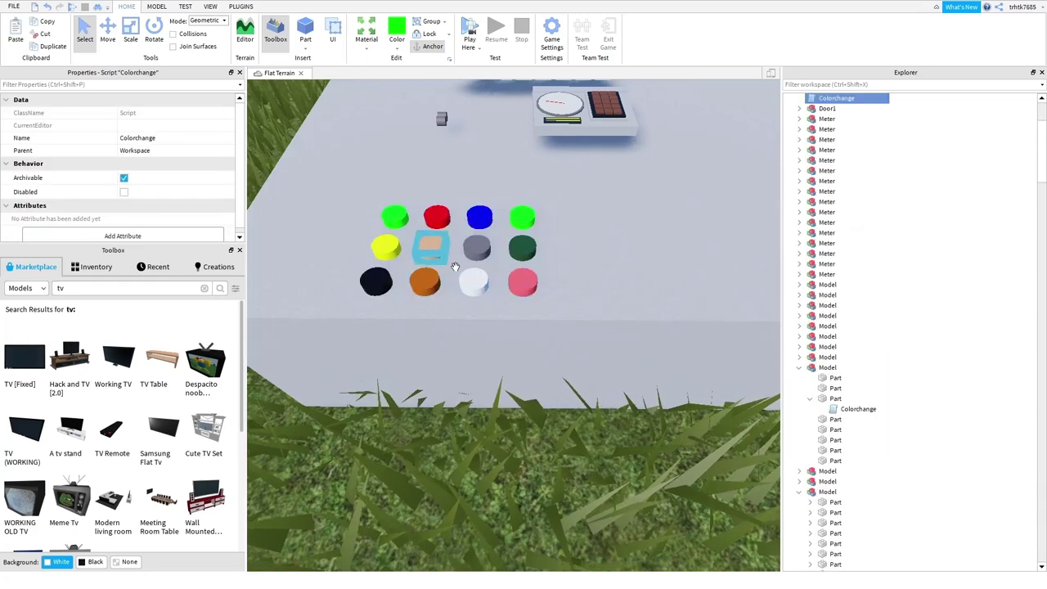
- Delete the newly pasted Colorchange script from the Workspace
{"action": "scroll", "coordinate": [854, 311], "scroll_direction": "up", "scroll_amount": 4}
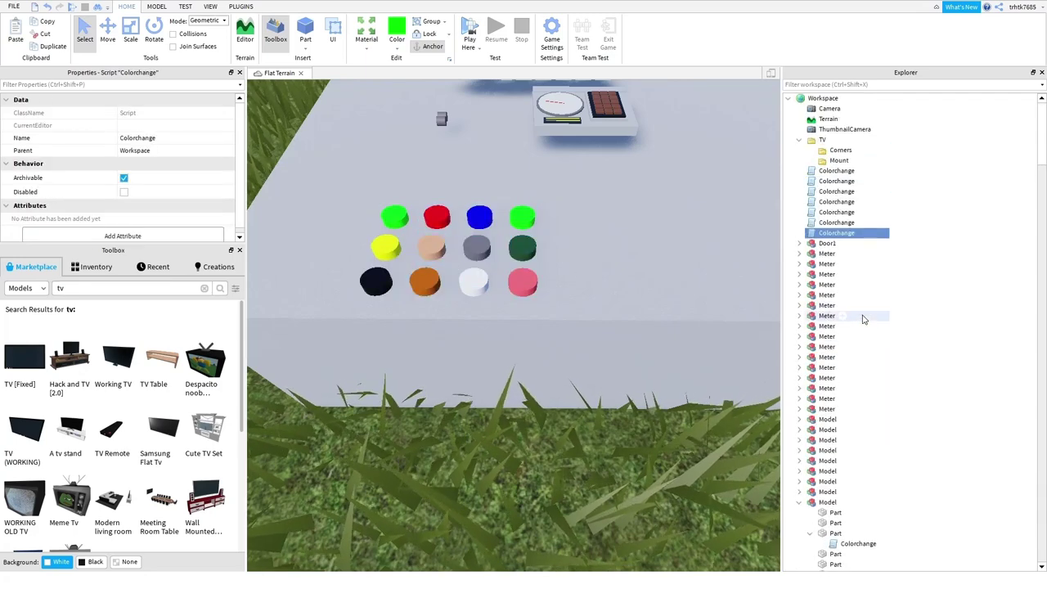
{"action": "key", "text": "Delete"}
{"action": "left_click", "coordinate": [828, 224]}
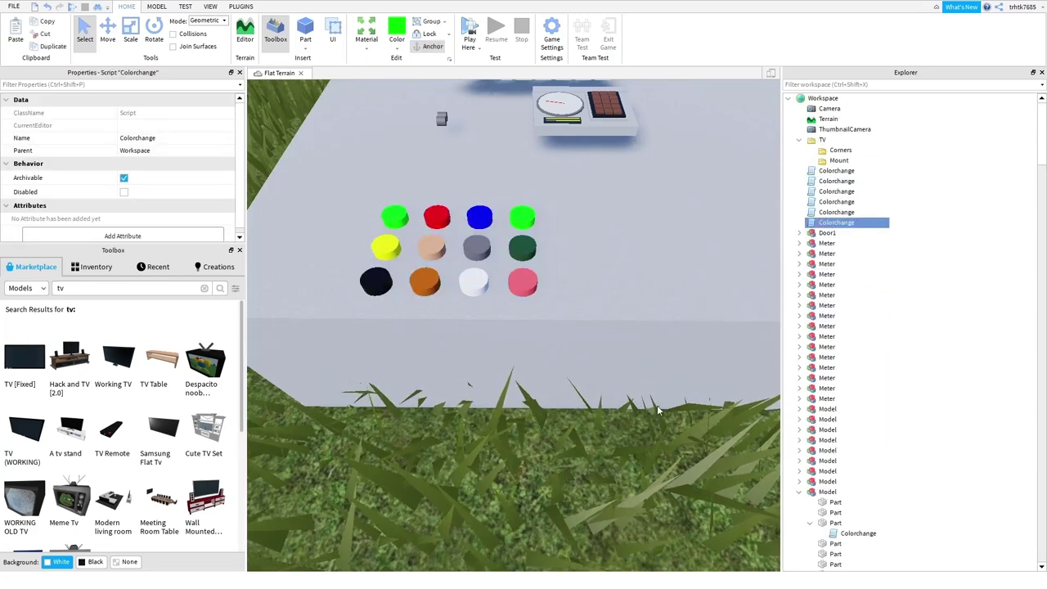
{"action": "left_click", "coordinate": [628, 432]}
- Select all twelve Part12 colored buttons in the object tree and paste the Colorchange script into each of them
{"action": "left_click", "coordinate": [525, 282]}
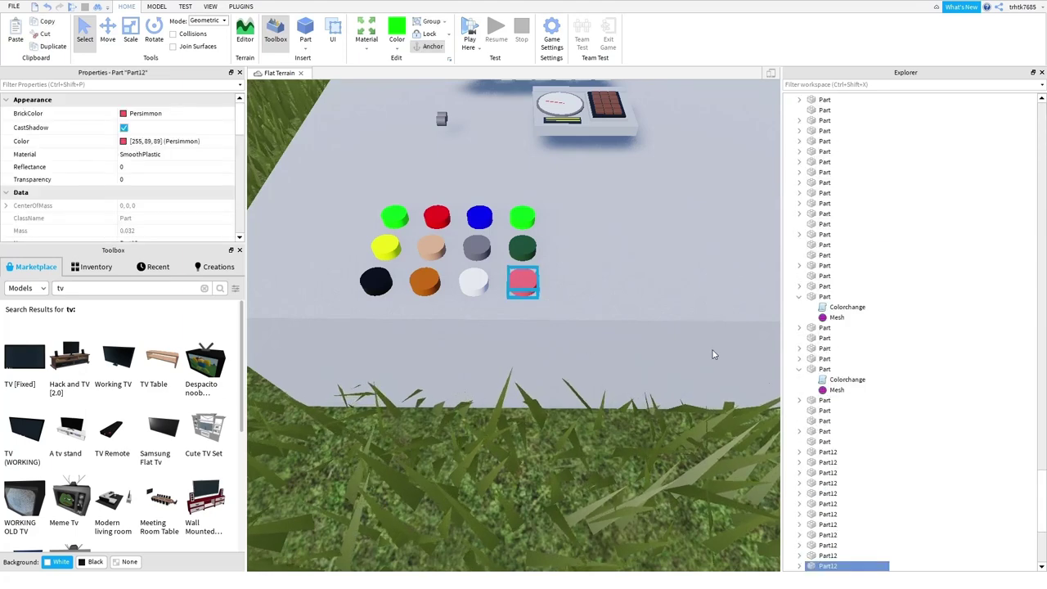
{"action": "scroll", "coordinate": [838, 441], "scroll_direction": "down", "scroll_amount": 5}
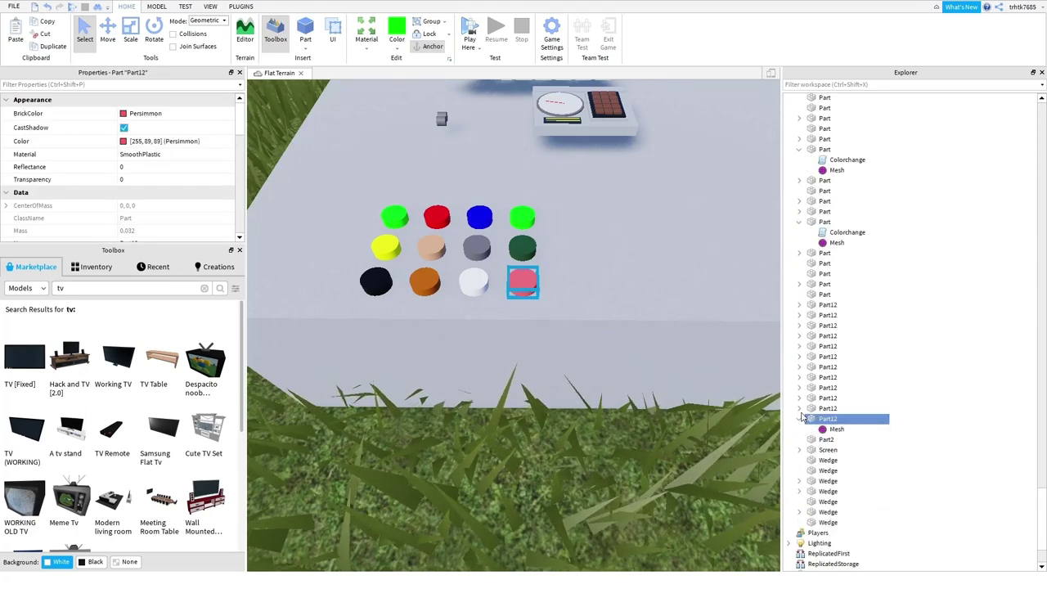
{"action": "left_click", "coordinate": [773, 450]}
{"action": "left_click", "coordinate": [838, 419]}
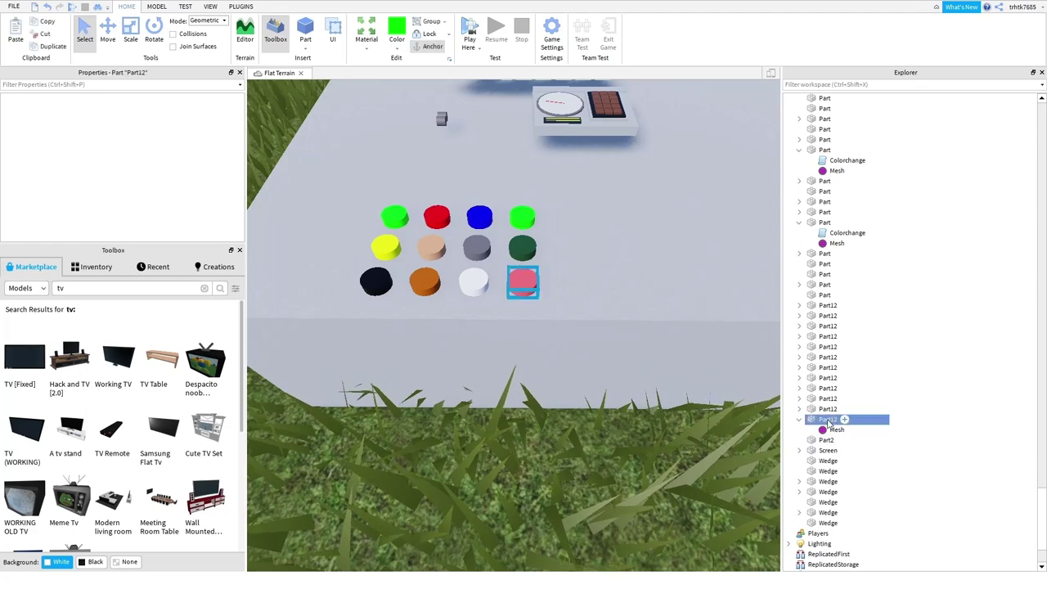
{"action": "left_click", "coordinate": [832, 409], "text": "ctrl"}
{"action": "left_click", "coordinate": [829, 399], "text": "ctrl"}
{"action": "left_click", "coordinate": [828, 389], "text": "ctrl"}
{"action": "left_click", "coordinate": [828, 378], "text": "shift"}
{"action": "left_click", "coordinate": [828, 367], "text": "shift"}
{"action": "left_click", "coordinate": [827, 356], "text": "shift"}
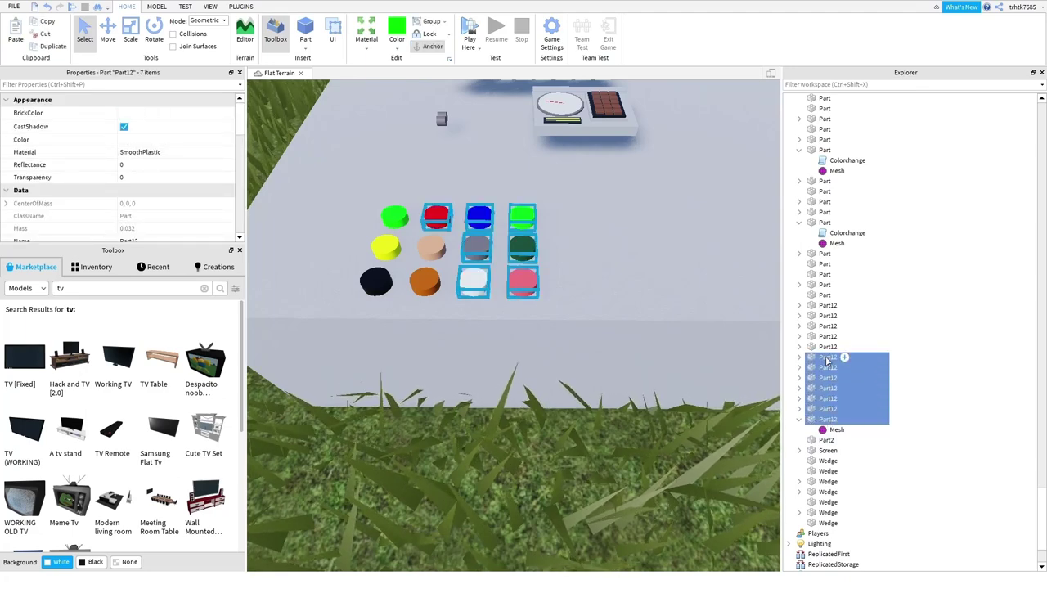
{"action": "left_click", "coordinate": [828, 347], "text": "shift"}
{"action": "left_click", "coordinate": [828, 336], "text": "shift"}
{"action": "left_click", "coordinate": [828, 325], "text": "shift"}
{"action": "left_click", "coordinate": [827, 315], "text": "shift"}
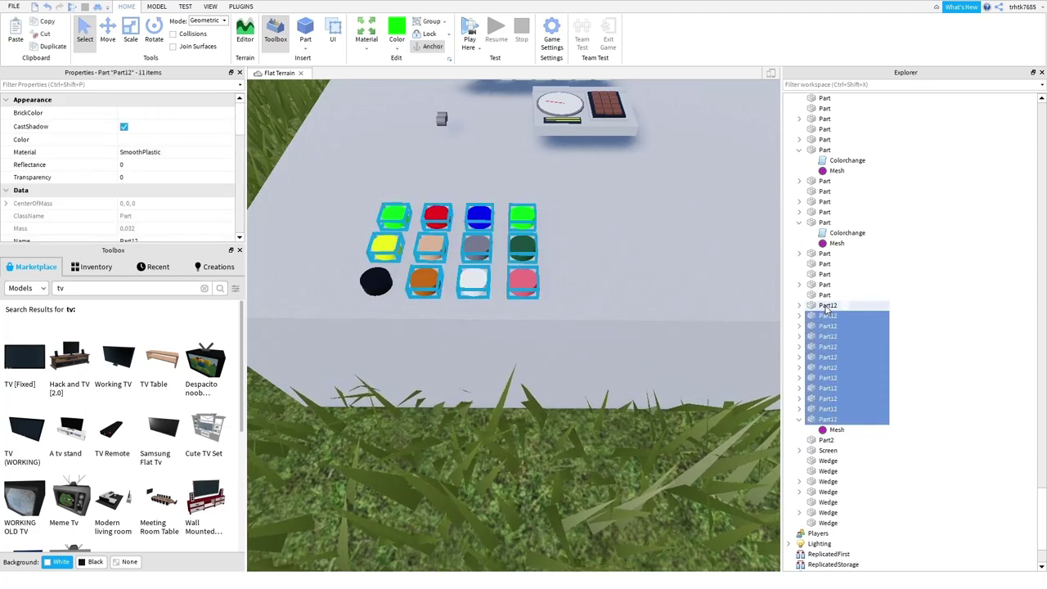
{"action": "left_click", "coordinate": [828, 305], "text": "shift"}
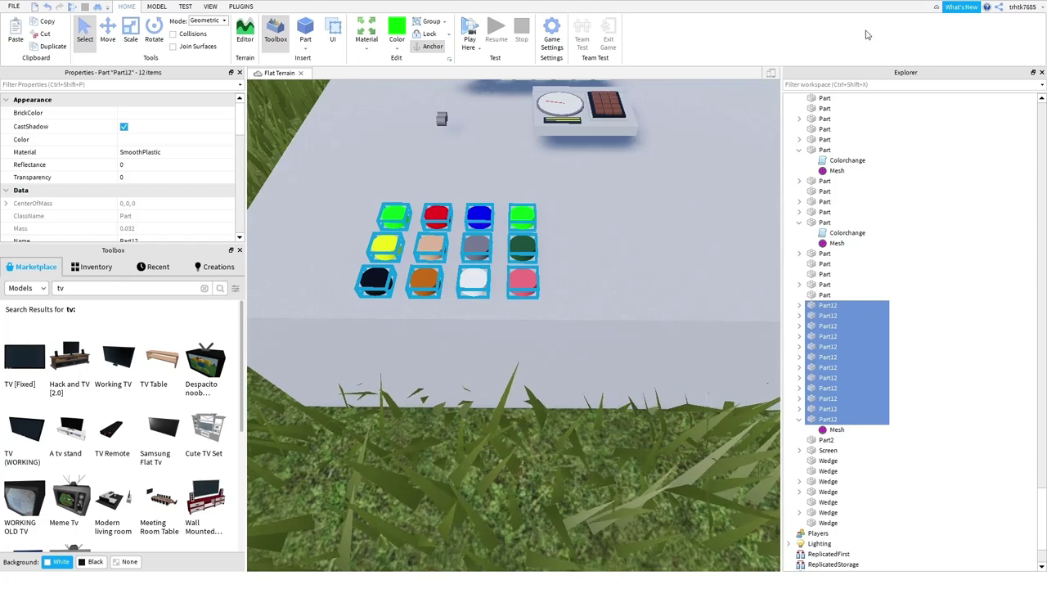
{"action": "key", "text": "ctrl+shift+v"}
- Collapse the twelve Part12 entries in the object tree
{"action": "left_click", "coordinate": [799, 213]}
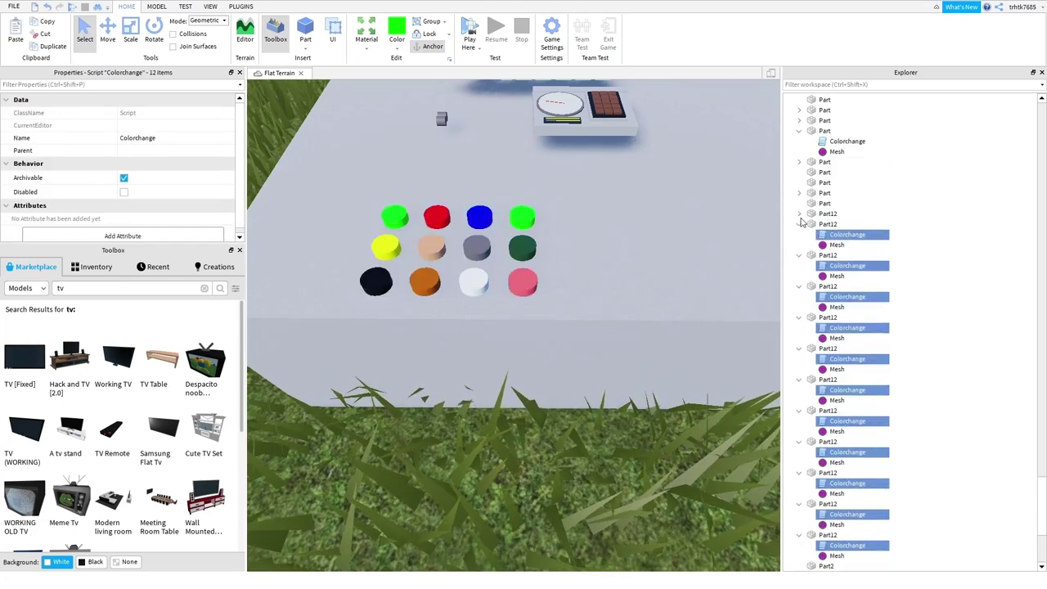
{"action": "left_click", "coordinate": [799, 224]}
{"action": "left_click", "coordinate": [799, 234]}
{"action": "left_click", "coordinate": [799, 244]}
{"action": "left_click", "coordinate": [799, 256]}
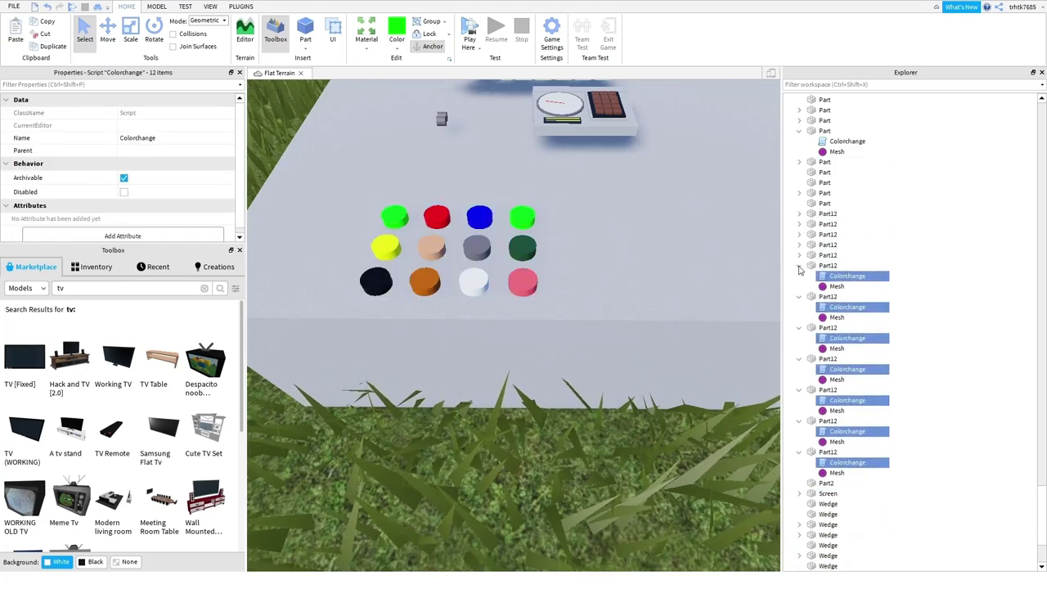
{"action": "left_click", "coordinate": [799, 265]}
{"action": "left_click", "coordinate": [799, 276]}
{"action": "left_click", "coordinate": [799, 285]}
{"action": "left_click", "coordinate": [799, 296]}
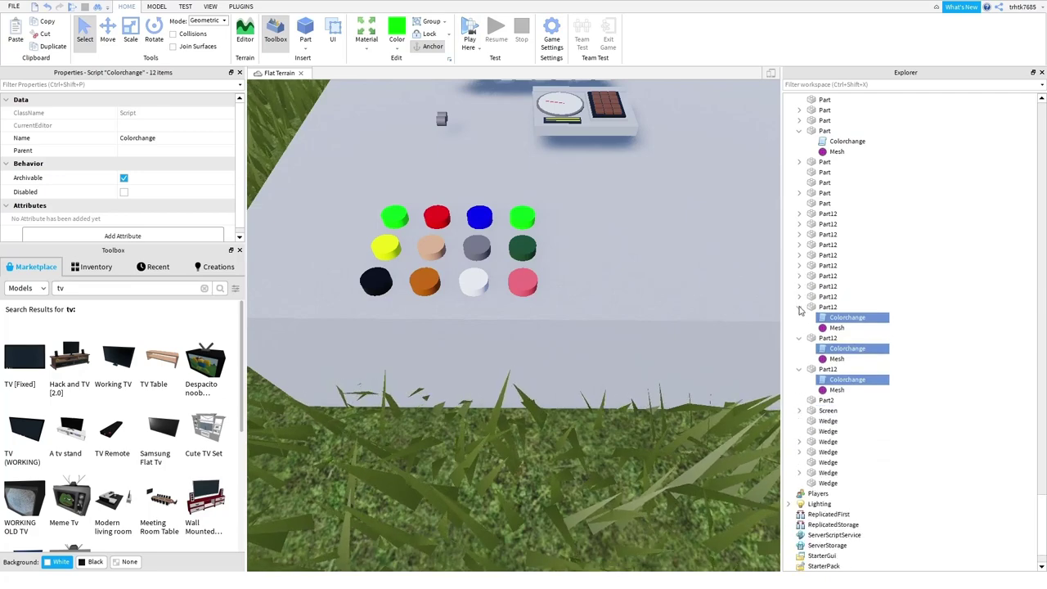
{"action": "left_click", "coordinate": [799, 306]}
{"action": "left_click", "coordinate": [799, 316]}
{"action": "left_click", "coordinate": [799, 327]}
- Select the twelve colored buttons together, bring them onto the control room floor, and turn off CastShadow for them
{"action": "left_click", "coordinate": [549, 351]}
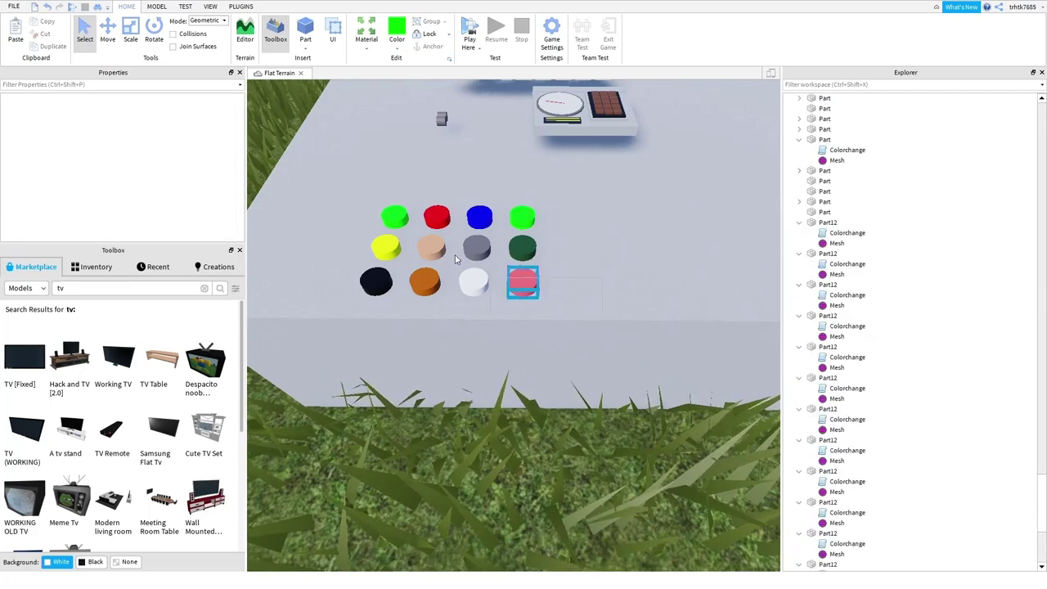
{"action": "left_click_drag", "start_coordinate": [455, 257], "coordinate": [578, 230]}
{"action": "right_click_drag", "start_coordinate": [578, 230], "coordinate": [578, 230]}
{"action": "left_click_drag", "start_coordinate": [578, 229], "coordinate": [577, 230]}
{"action": "right_click_drag", "start_coordinate": [577, 230], "coordinate": [577, 231]}
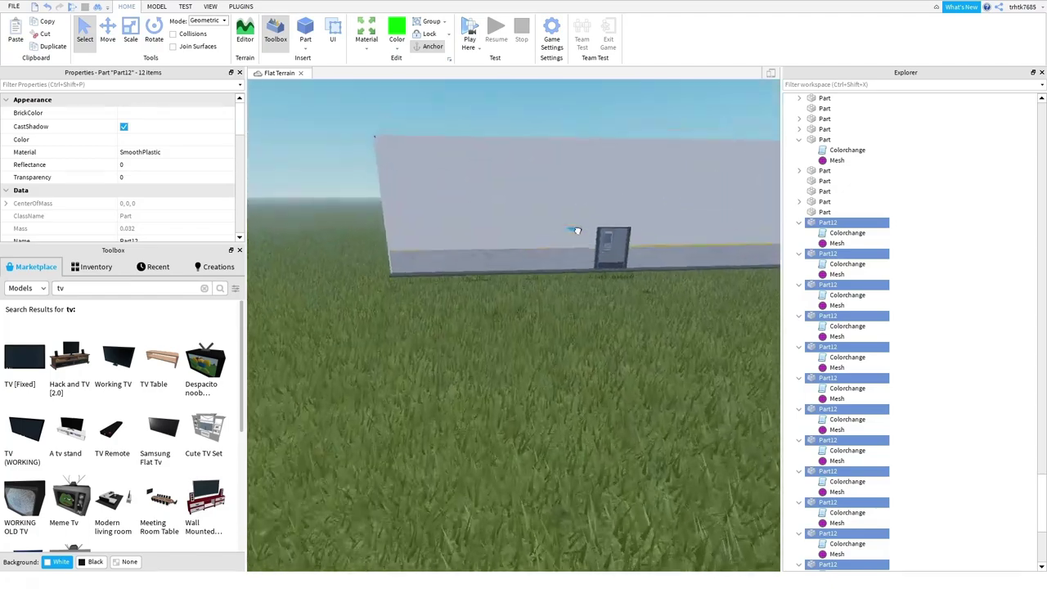
{"action": "key", "text": "f"}
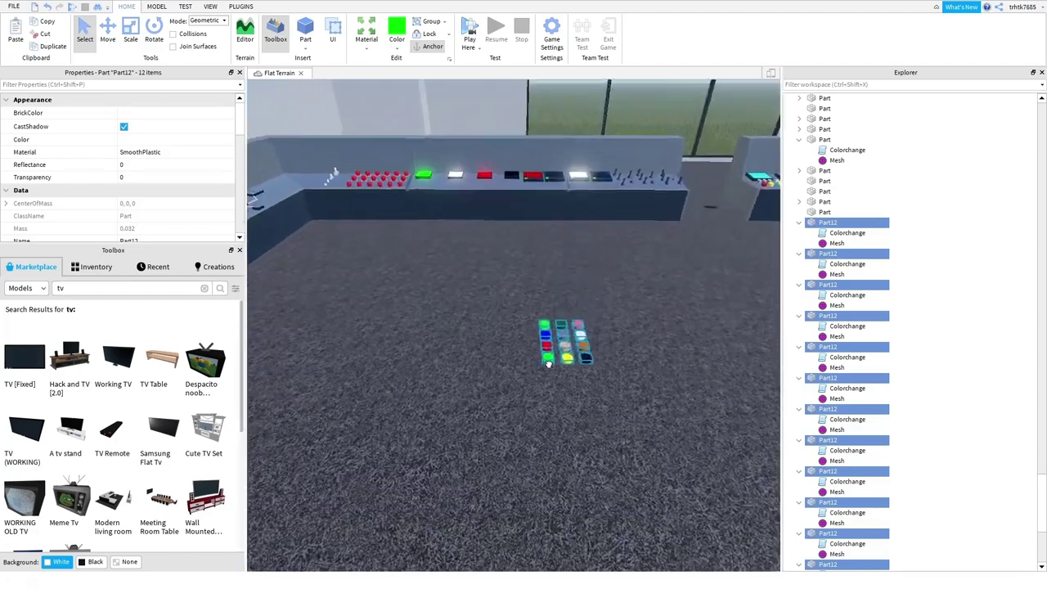
{"action": "left_click", "coordinate": [123, 127]}
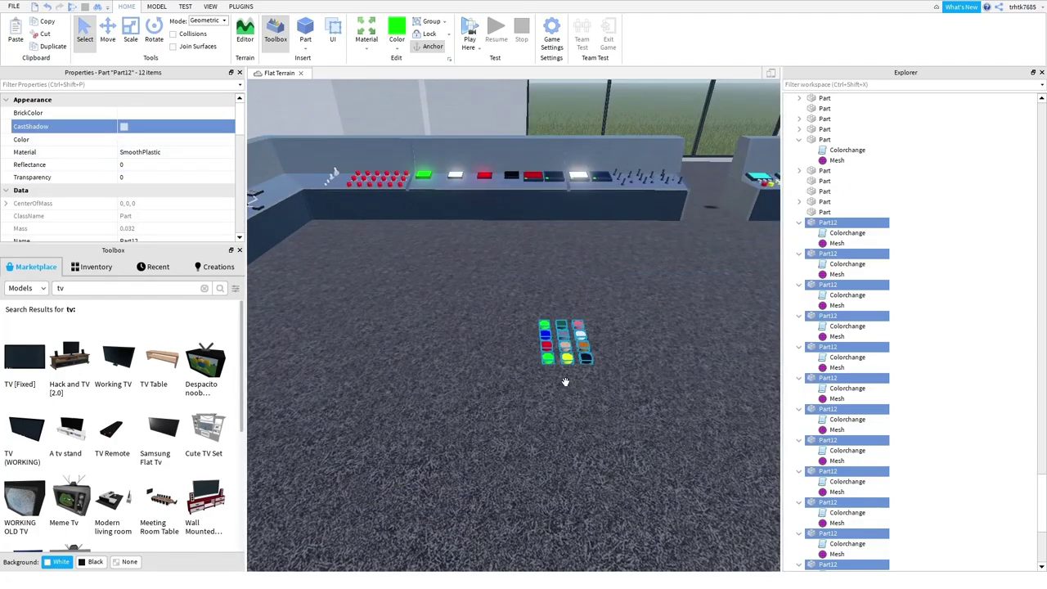
- Place the grid of twelve colored buttons on the empty end of the control desk near the yellow-striped wall
{"action": "left_click_drag", "start_coordinate": [551, 368], "coordinate": [539, 402]}
{"action": "right_click_drag", "start_coordinate": [538, 401], "coordinate": [539, 402]}
{"action": "left_click_drag", "start_coordinate": [539, 401], "coordinate": [539, 401]}
{"action": "right_click_drag", "start_coordinate": [539, 402], "coordinate": [539, 402]}
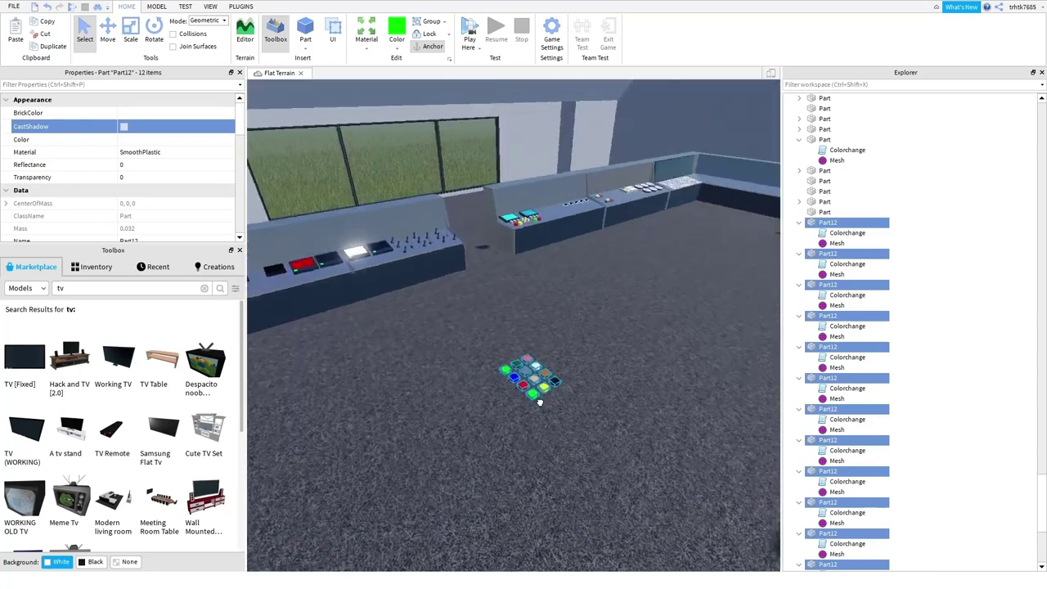
{"action": "left_click_drag", "start_coordinate": [539, 402], "coordinate": [539, 402]}
{"action": "right_click_drag", "start_coordinate": [539, 401], "coordinate": [539, 402]}
{"action": "key", "text": "w"}
{"action": "left_click_drag", "start_coordinate": [539, 401], "coordinate": [652, 354]}
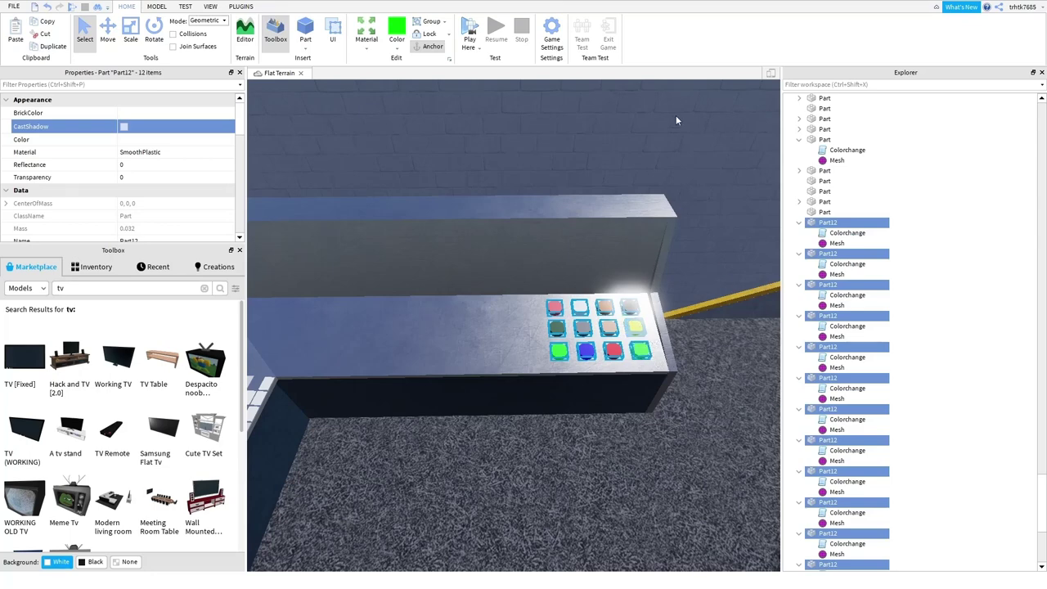
- Duplicate the twelve-button grid and move the copy along the desk directly beside the original
{"action": "key", "text": "ctrl+d"}
{"action": "key", "text": "ctrl+2"}
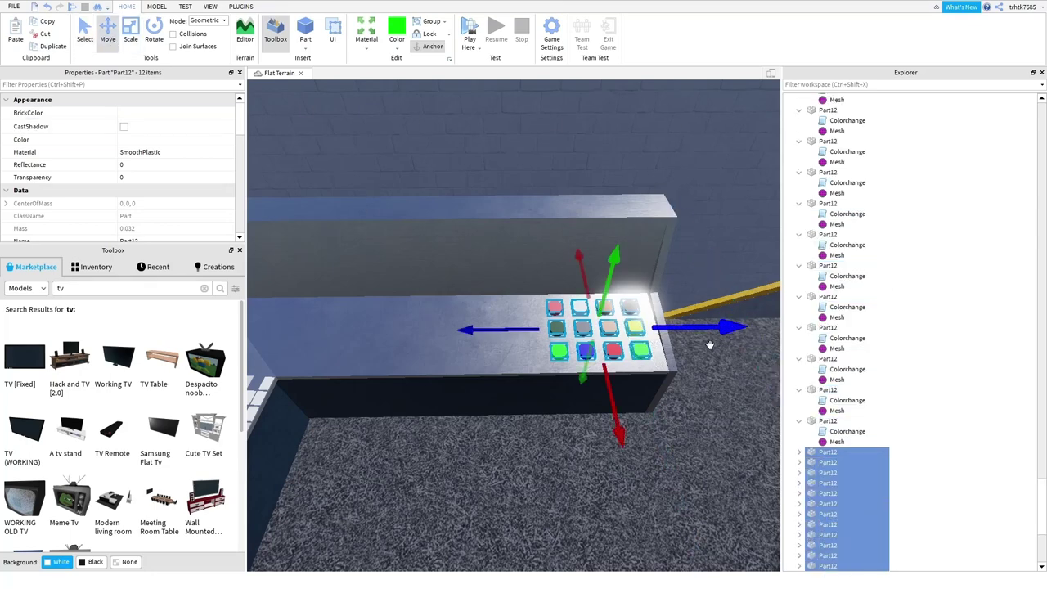
{"action": "left_click_drag", "start_coordinate": [710, 344], "coordinate": [593, 333]}
{"action": "key", "text": "q"}
{"action": "left_click", "coordinate": [623, 440]}
{"action": "key", "text": "e"}
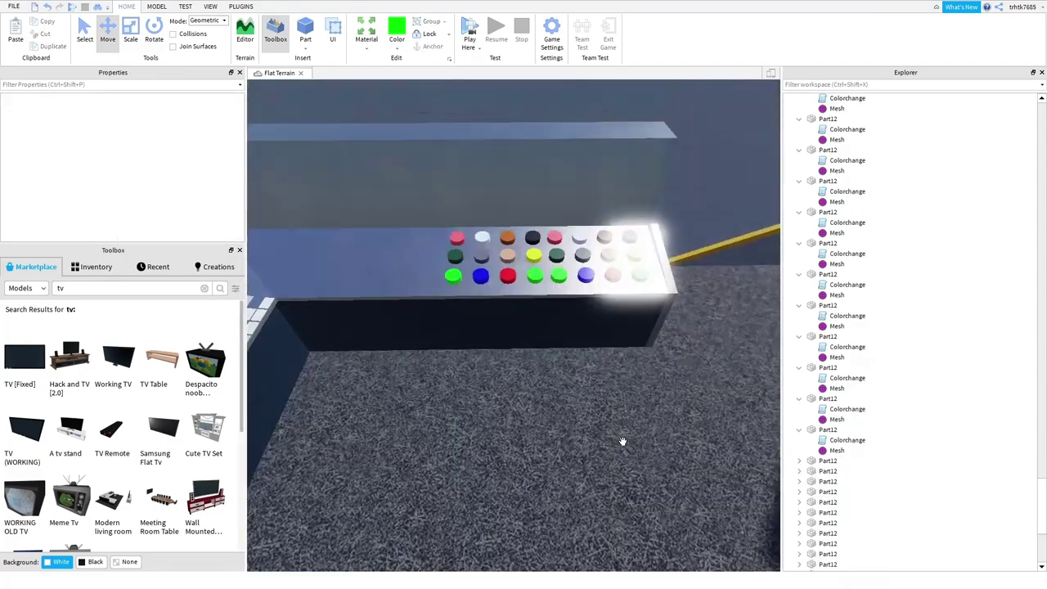
{"action": "right_click_drag", "start_coordinate": [622, 441], "coordinate": [563, 420]}
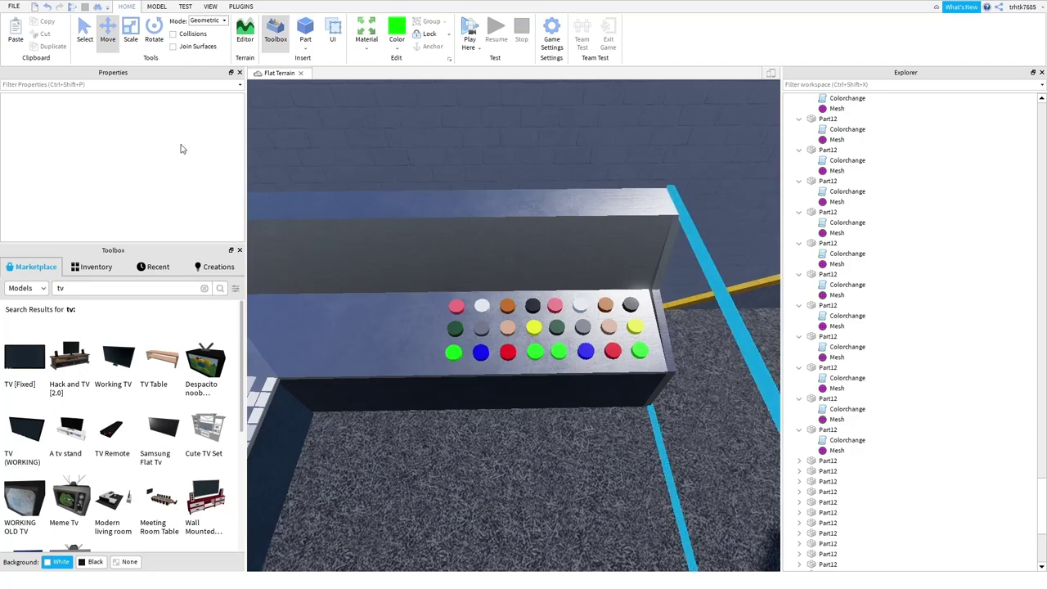
- Duplicate the dark stone grey metal strip under the window and move the copy out onto the room floor
{"action": "right_click_drag", "start_coordinate": [484, 318], "coordinate": [500, 325]}
{"action": "right_click_drag", "start_coordinate": [478, 432], "coordinate": [476, 432]}
{"action": "key", "text": "w"}
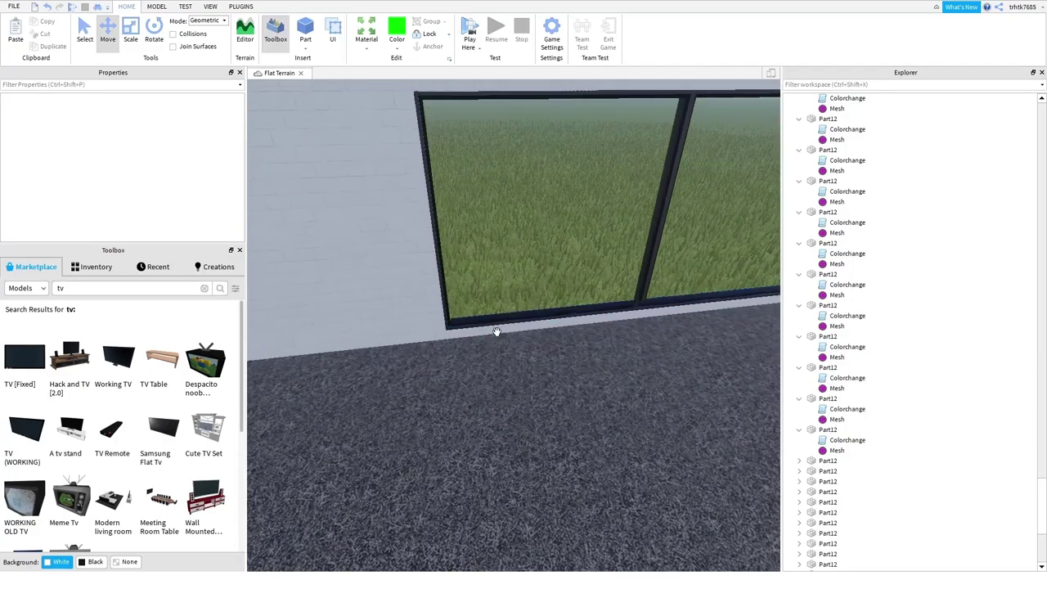
{"action": "left_click", "coordinate": [484, 328]}
{"action": "right_click_drag", "start_coordinate": [498, 374], "coordinate": [496, 373]}
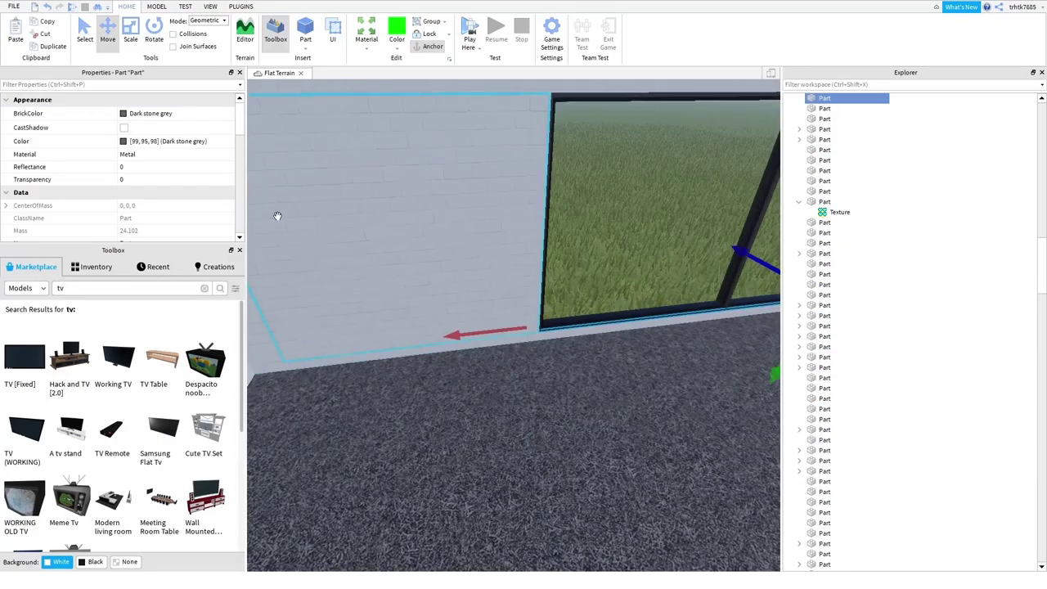
{"action": "left_click", "coordinate": [87, 31]}
{"action": "scroll", "coordinate": [484, 310], "scroll_direction": "up", "scroll_amount": 5}
{"action": "left_click", "coordinate": [465, 296]}
{"action": "scroll", "coordinate": [465, 295], "scroll_direction": "down", "scroll_amount": 6}
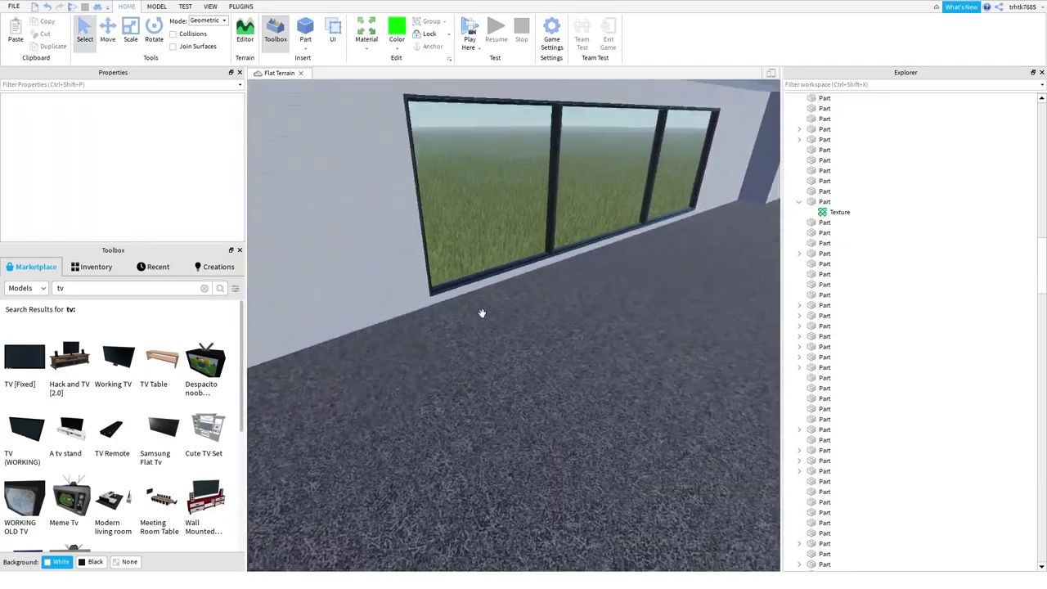
{"action": "right_click_drag", "start_coordinate": [482, 314], "coordinate": [467, 333]}
{"action": "key", "text": "w"}
{"action": "left_click", "coordinate": [426, 358]}
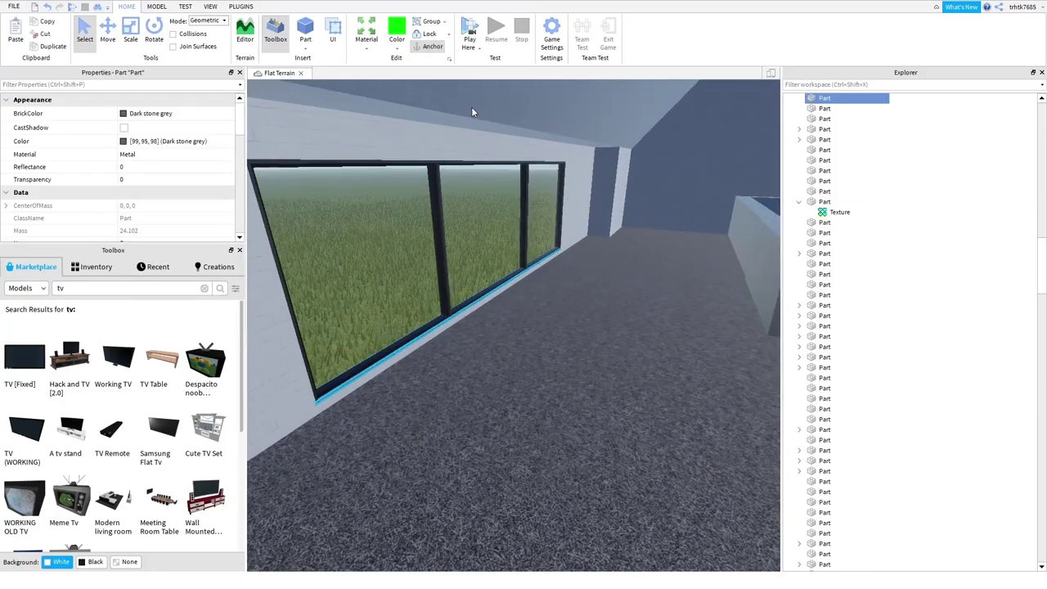
{"action": "left_click", "coordinate": [107, 33]}
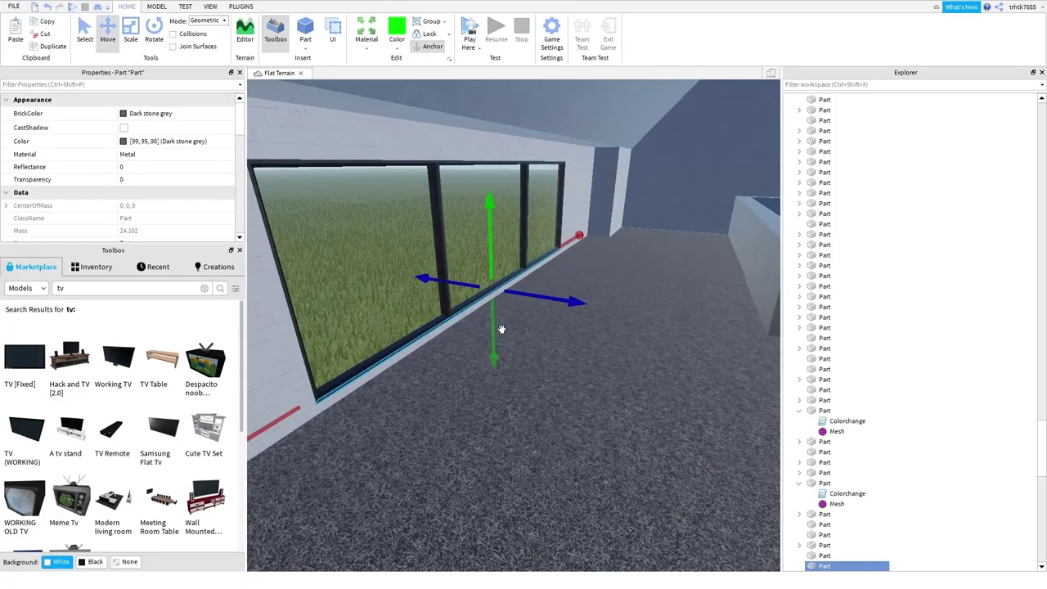
{"action": "left_click_drag", "start_coordinate": [539, 313], "coordinate": [491, 368]}
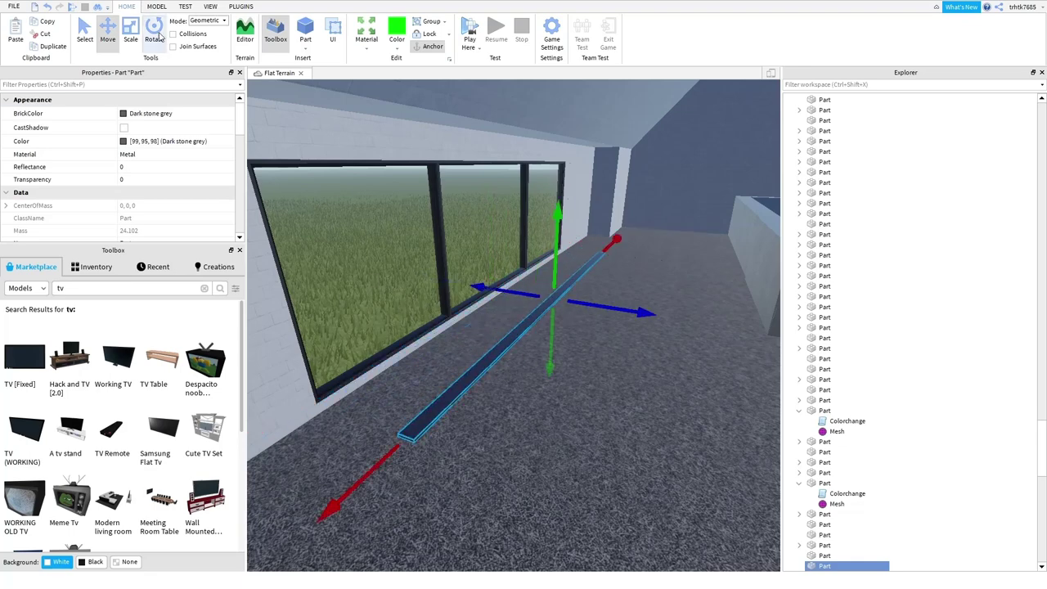
- Shorten the copied strip and place it on the floor in the gap between the two consoles, rotated to suit
{"action": "left_click", "coordinate": [131, 36]}
{"action": "left_click_drag", "start_coordinate": [607, 247], "coordinate": [396, 468]}
{"action": "left_click_drag", "start_coordinate": [497, 486], "coordinate": [609, 460]}
{"action": "left_click_drag", "start_coordinate": [560, 435], "coordinate": [576, 357]}
{"action": "key", "text": "ctrl+r"}
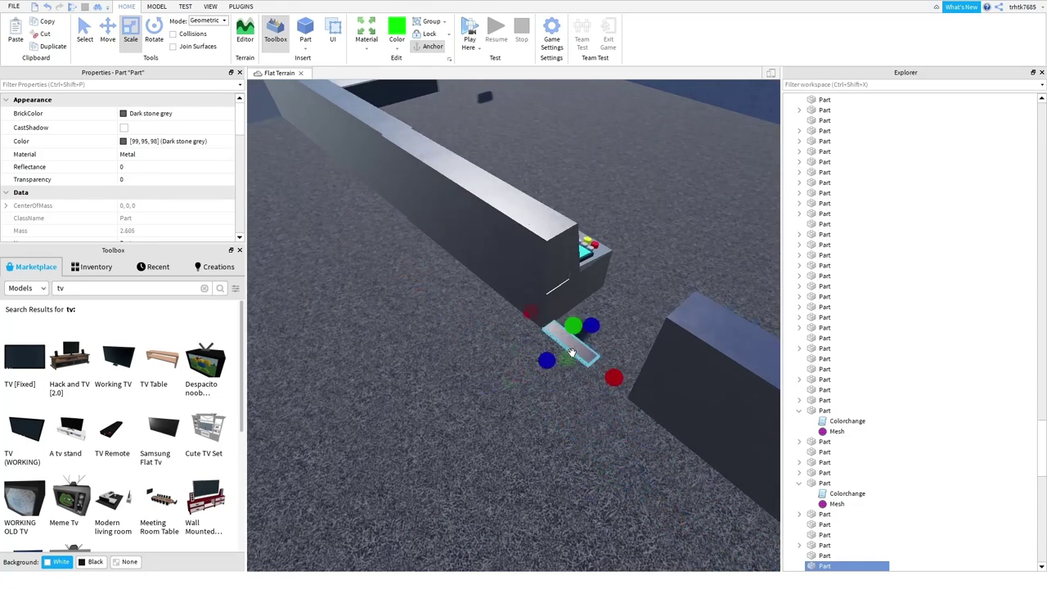
- Stretch the floor strip across the full gap between the two consoles and make it narrower
{"action": "left_click_drag", "start_coordinate": [629, 400], "coordinate": [678, 416]}
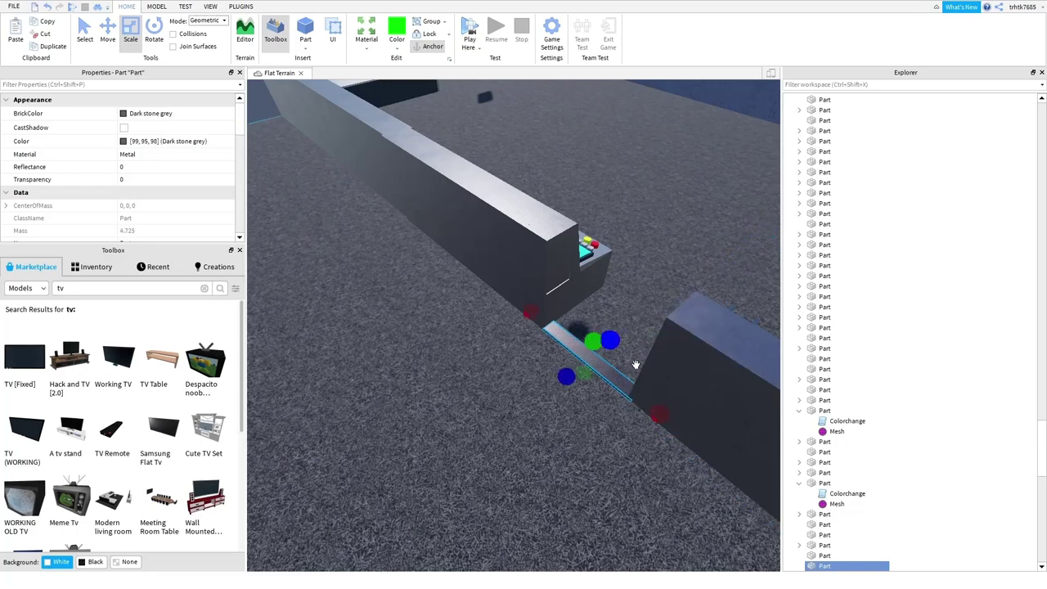
{"action": "left_click_drag", "start_coordinate": [609, 340], "coordinate": [609, 352]}
{"action": "left_click_drag", "start_coordinate": [664, 428], "coordinate": [662, 425]}
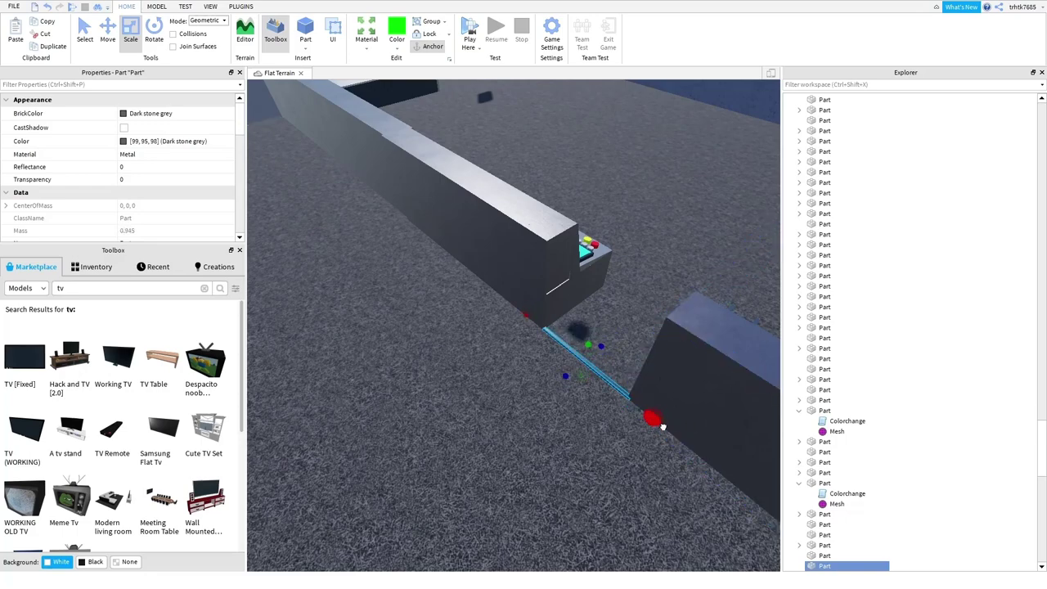
- Move the narrow floor strip flush with the consoles' back faces and lower it slightly into the carpet, then deselect it
{"action": "right_click_drag", "start_coordinate": [676, 438], "coordinate": [663, 440]}
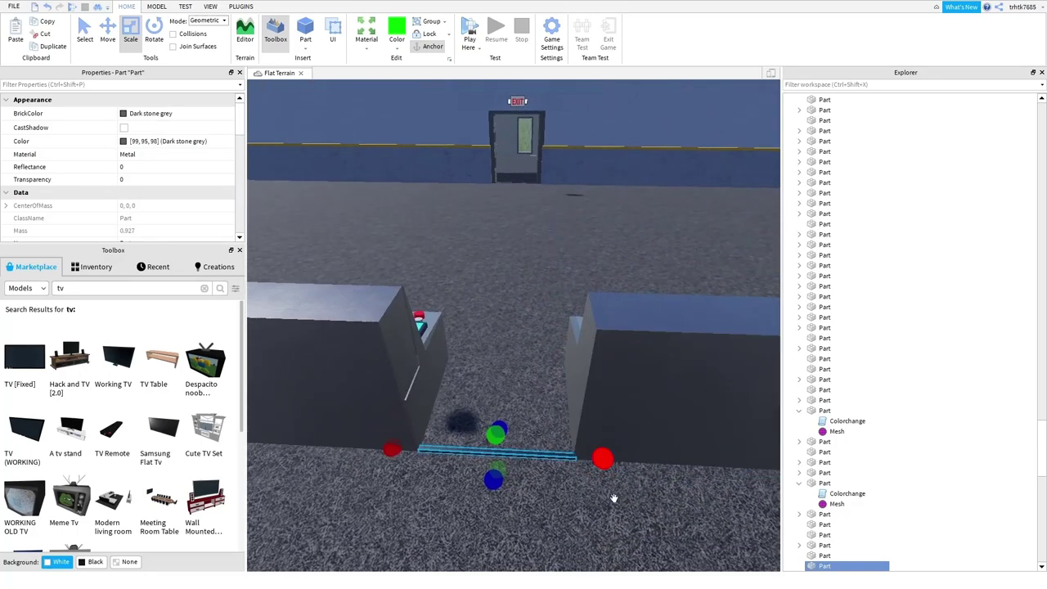
{"action": "scroll", "coordinate": [612, 501], "scroll_direction": "up", "scroll_amount": 1}
{"action": "key", "text": "ctrl+2"}
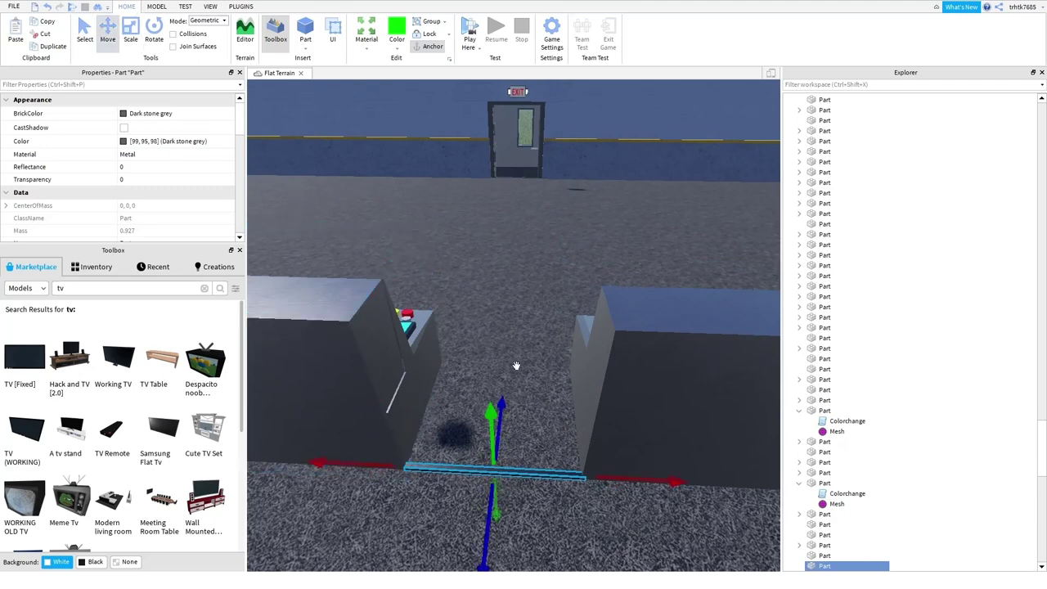
{"action": "left_click_drag", "start_coordinate": [508, 408], "coordinate": [509, 399]}
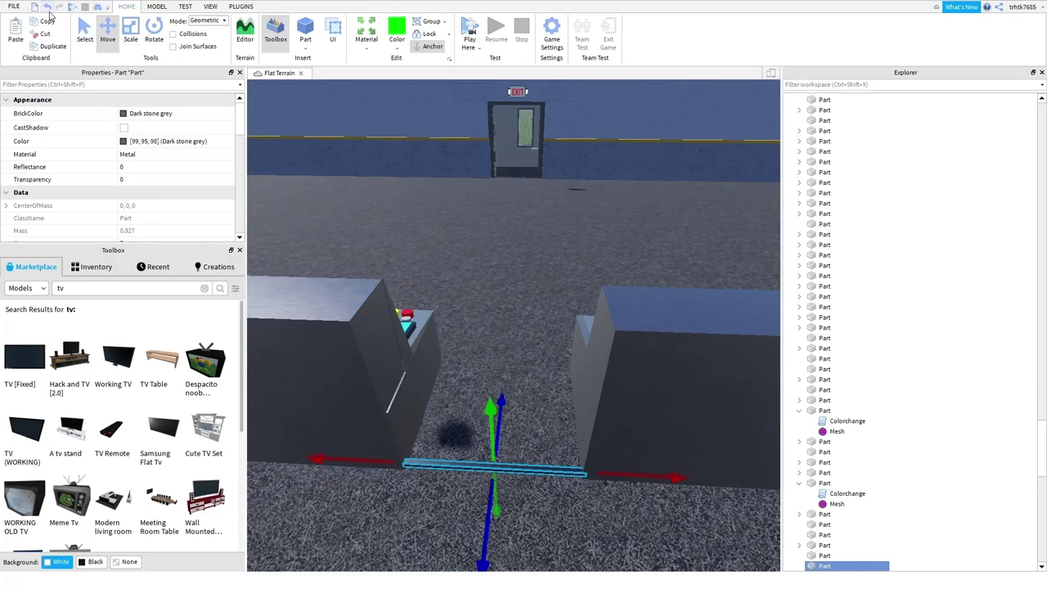
{"action": "left_click_drag", "start_coordinate": [503, 558], "coordinate": [488, 561]}
{"action": "scroll", "coordinate": [427, 517], "scroll_direction": "up", "scroll_amount": 5}
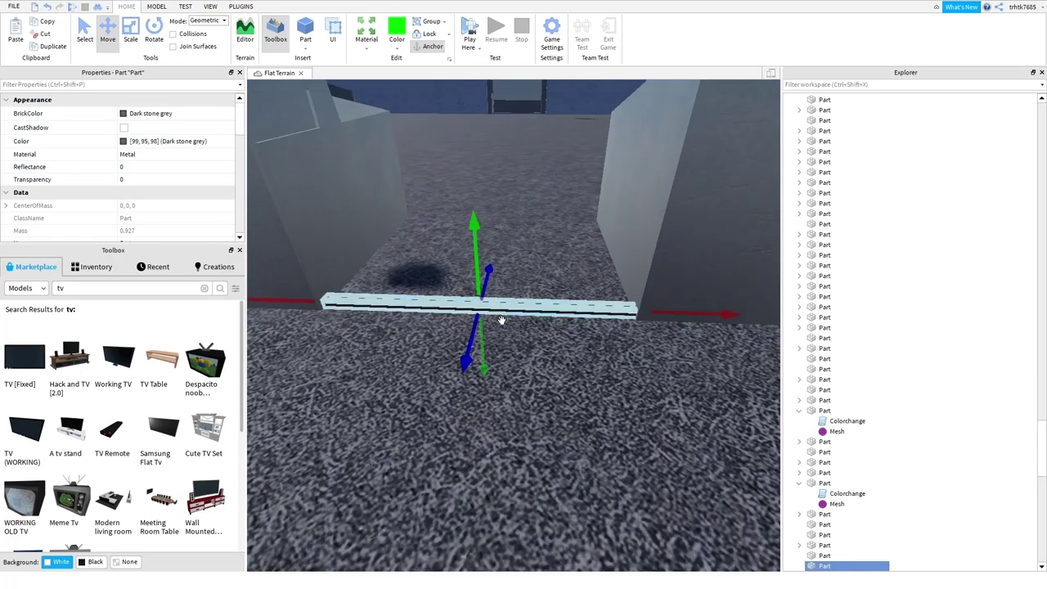
{"action": "left_click_drag", "start_coordinate": [482, 264], "coordinate": [481, 270]}
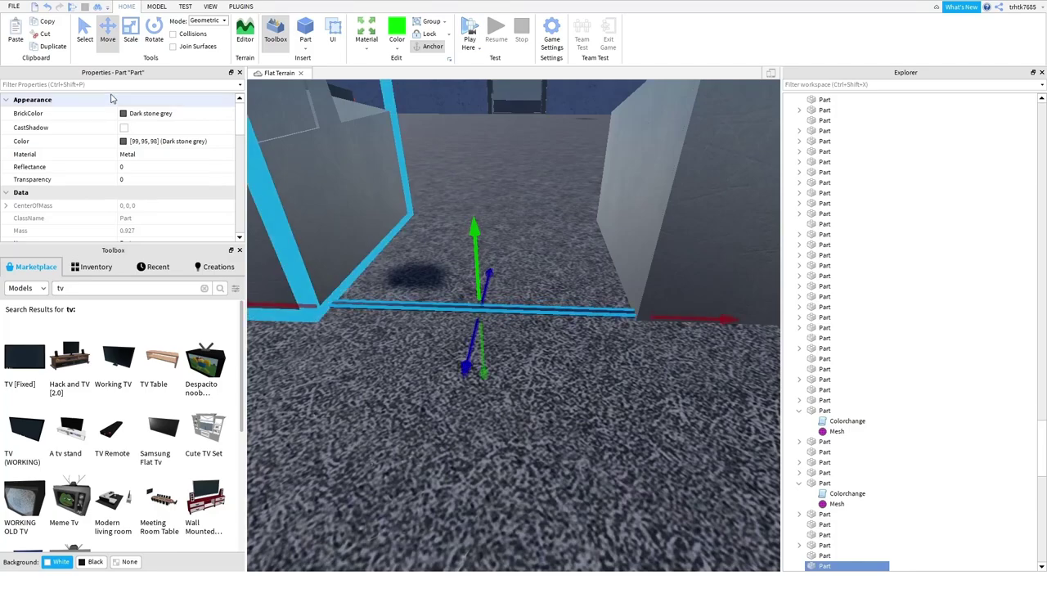
{"action": "scroll", "coordinate": [387, 382], "scroll_direction": "down", "scroll_amount": 4}
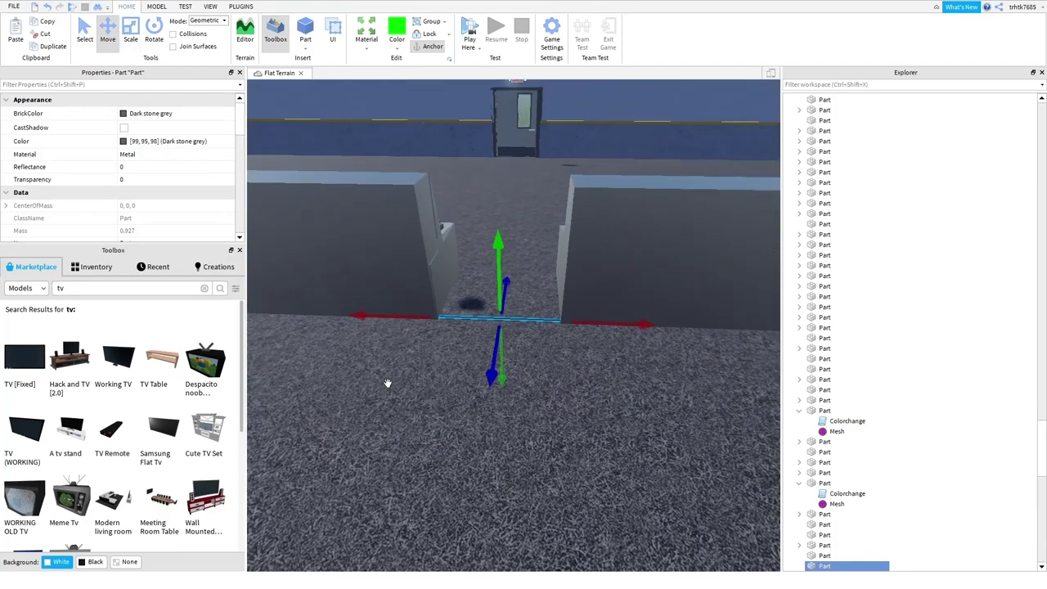
{"action": "scroll", "coordinate": [376, 417], "scroll_direction": "down", "scroll_amount": 6}
{"action": "left_click", "coordinate": [357, 485]}
{"action": "key", "text": "w"}
{"action": "key", "text": "a"}
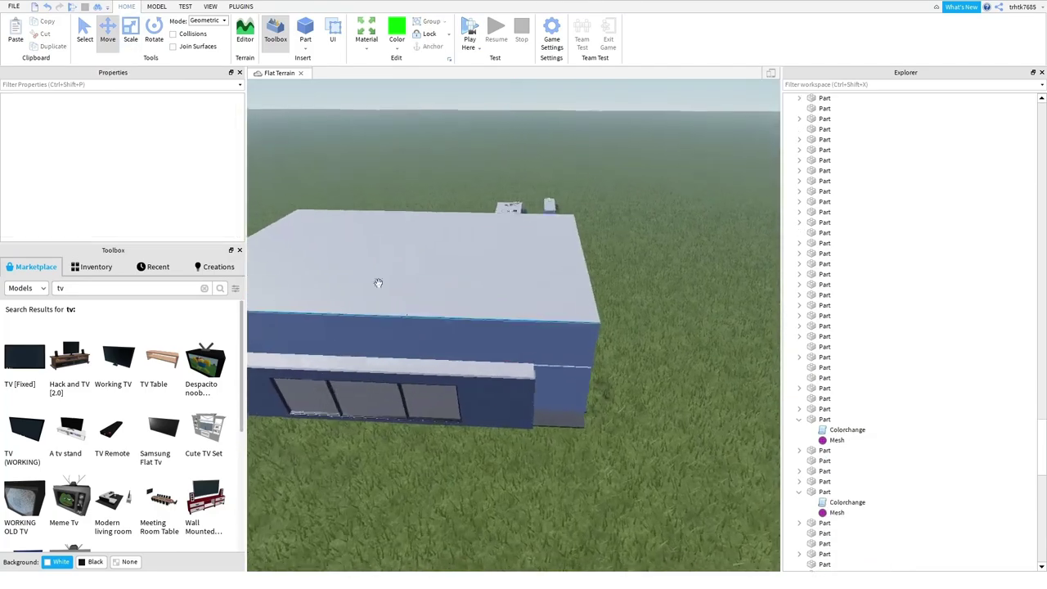
{"action": "left_click", "coordinate": [85, 31]}
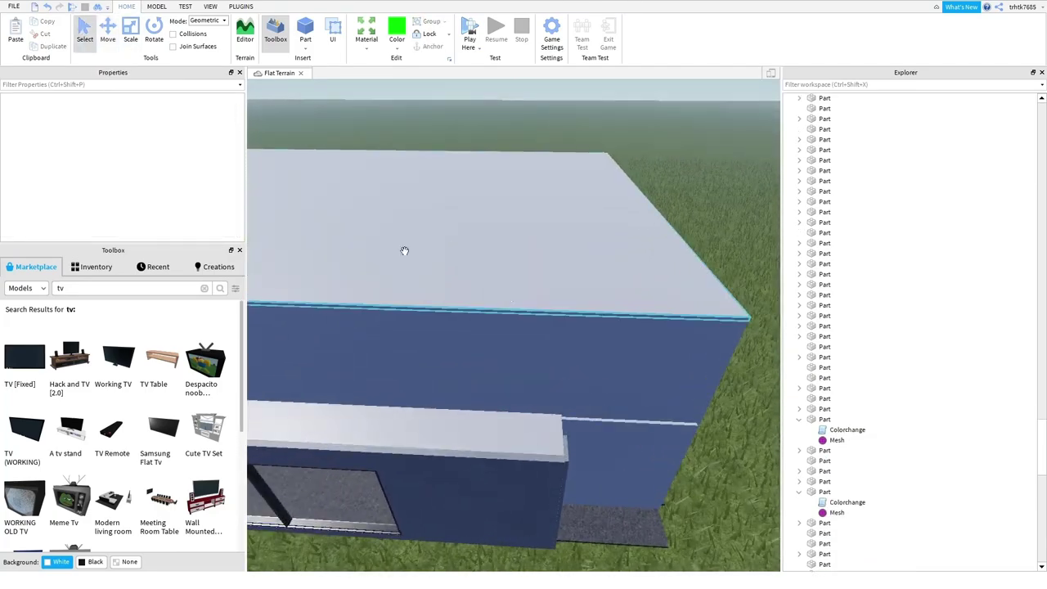
- Turn off CastShadow for the two unions and five parts that make up the electrical box on the control room wall
{"action": "scroll", "coordinate": [510, 299], "scroll_direction": "up", "scroll_amount": 6}
{"action": "right_click_drag", "start_coordinate": [509, 299], "coordinate": [545, 364]}
{"action": "scroll", "coordinate": [547, 365], "scroll_direction": "up", "scroll_amount": 3}
{"action": "left_click", "coordinate": [550, 345]}
{"action": "scroll", "coordinate": [550, 344], "scroll_direction": "down", "scroll_amount": 6}
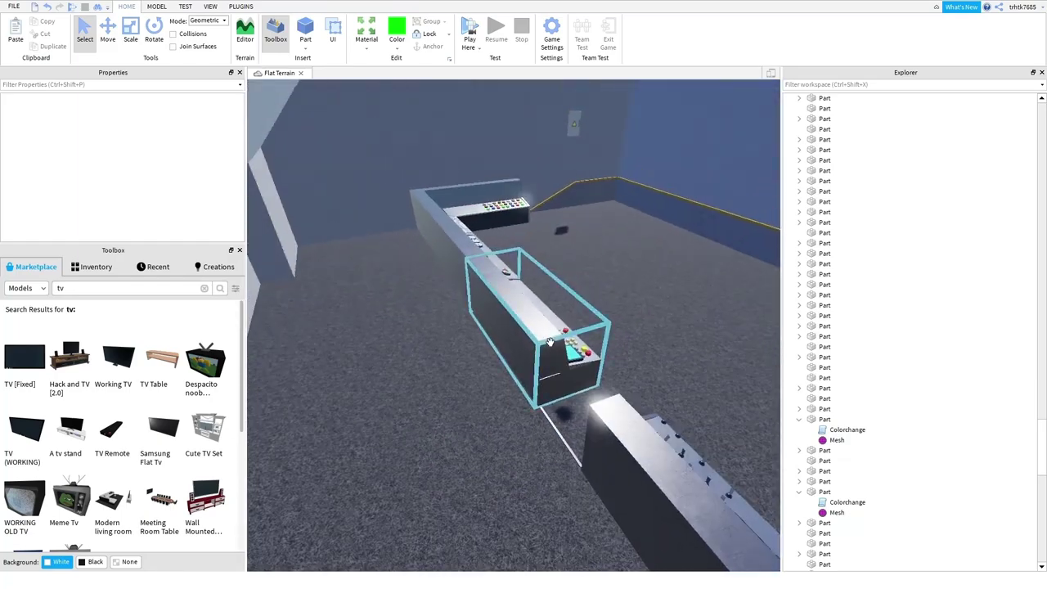
{"action": "right_click_drag", "start_coordinate": [580, 231], "coordinate": [586, 218]}
{"action": "scroll", "coordinate": [580, 232], "scroll_direction": "up", "scroll_amount": 5}
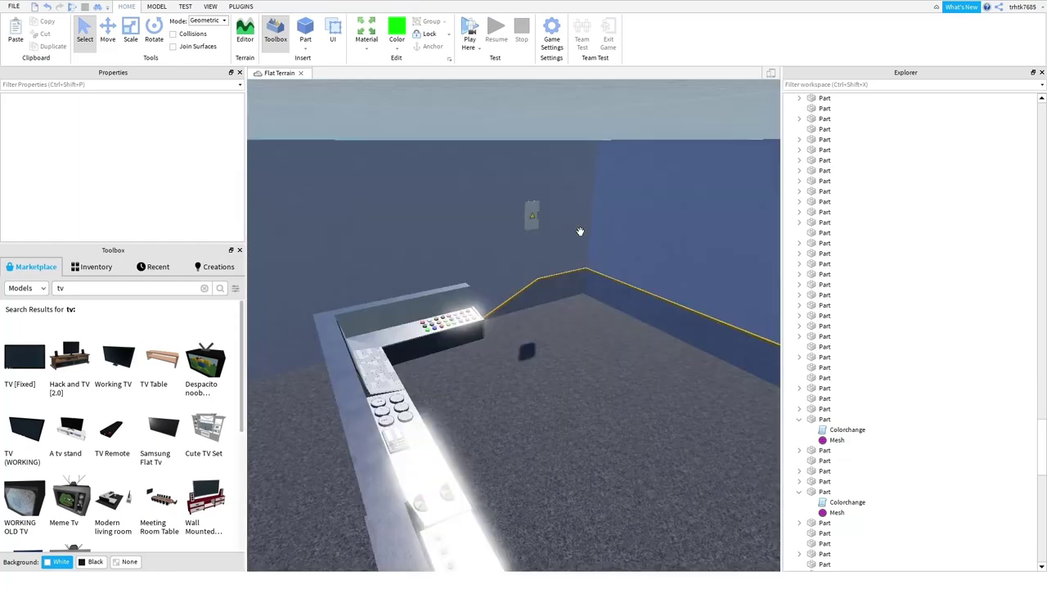
{"action": "left_click", "coordinate": [512, 157]}
{"action": "scroll", "coordinate": [875, 276], "scroll_direction": "up", "scroll_amount": 2}
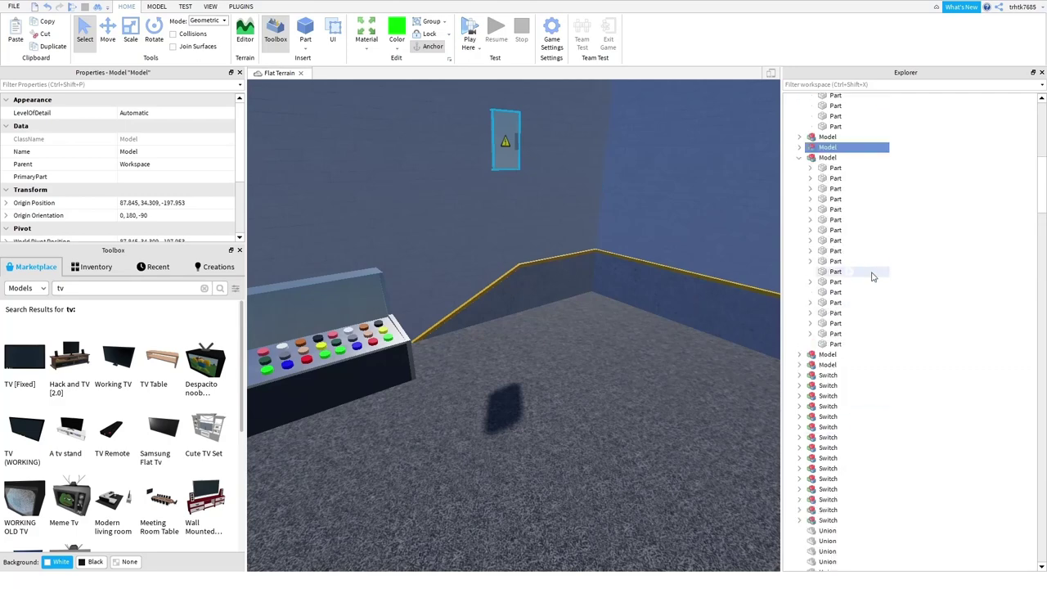
{"action": "left_click", "coordinate": [801, 207]}
{"action": "left_click", "coordinate": [799, 196]}
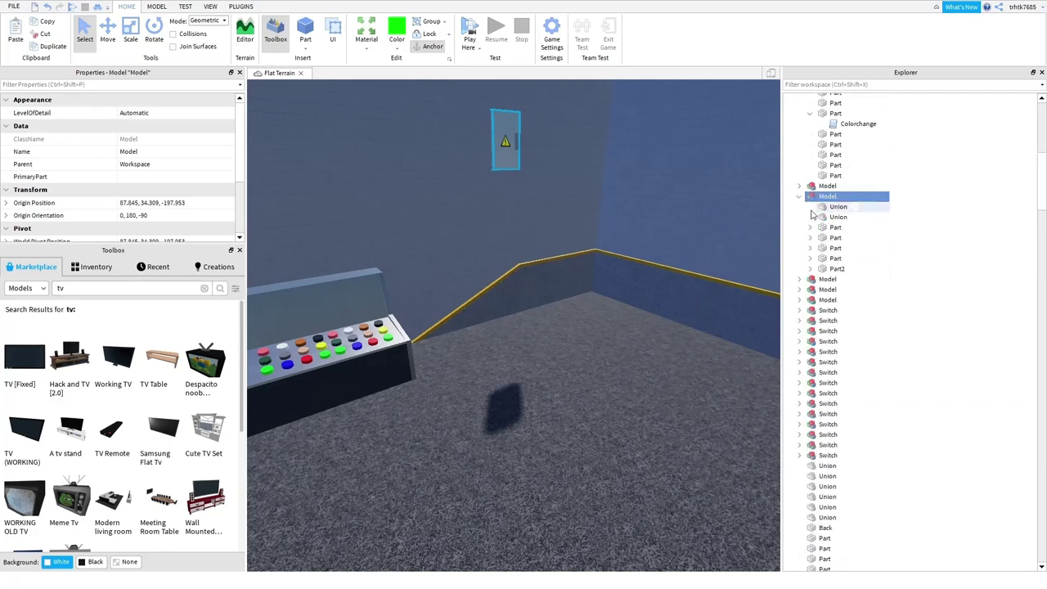
{"action": "left_click", "coordinate": [836, 269]}
{"action": "left_click", "coordinate": [835, 247], "text": "shift"}
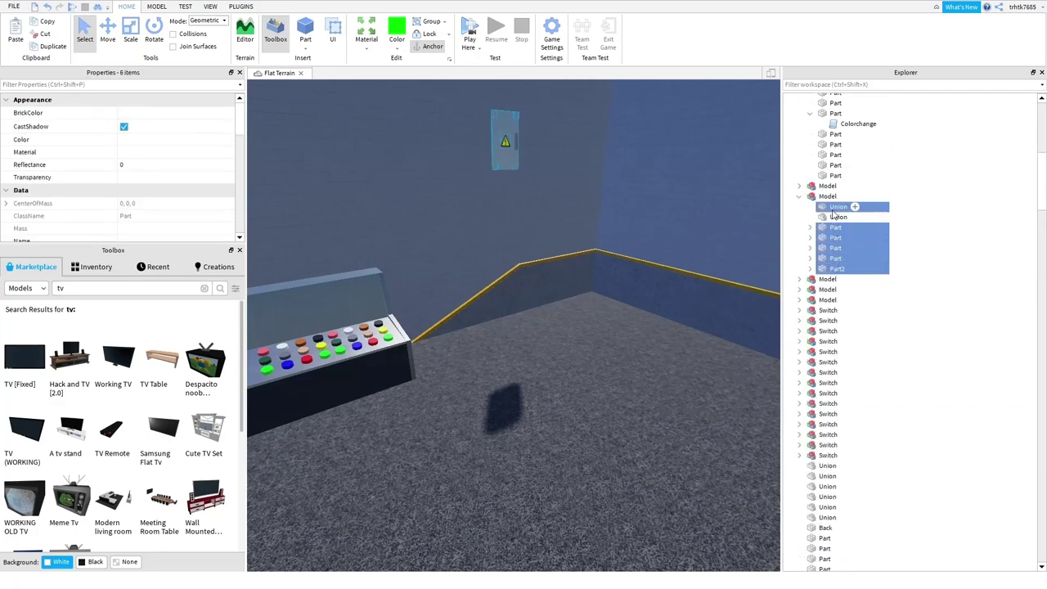
{"action": "left_click", "coordinate": [836, 217], "text": "ctrl"}
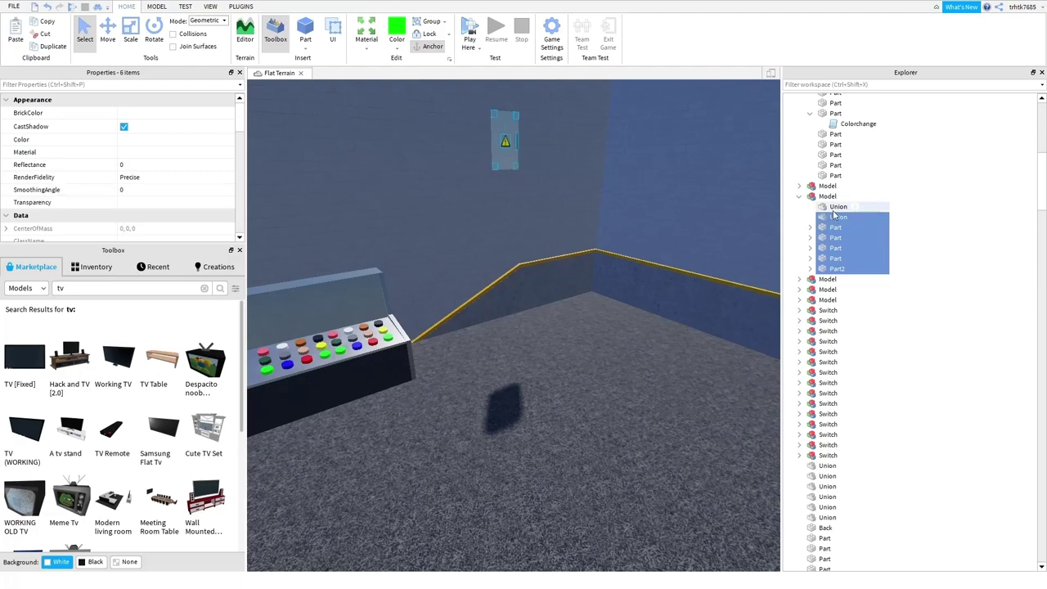
{"action": "left_click", "coordinate": [124, 126]}
{"action": "left_click", "coordinate": [798, 198]}
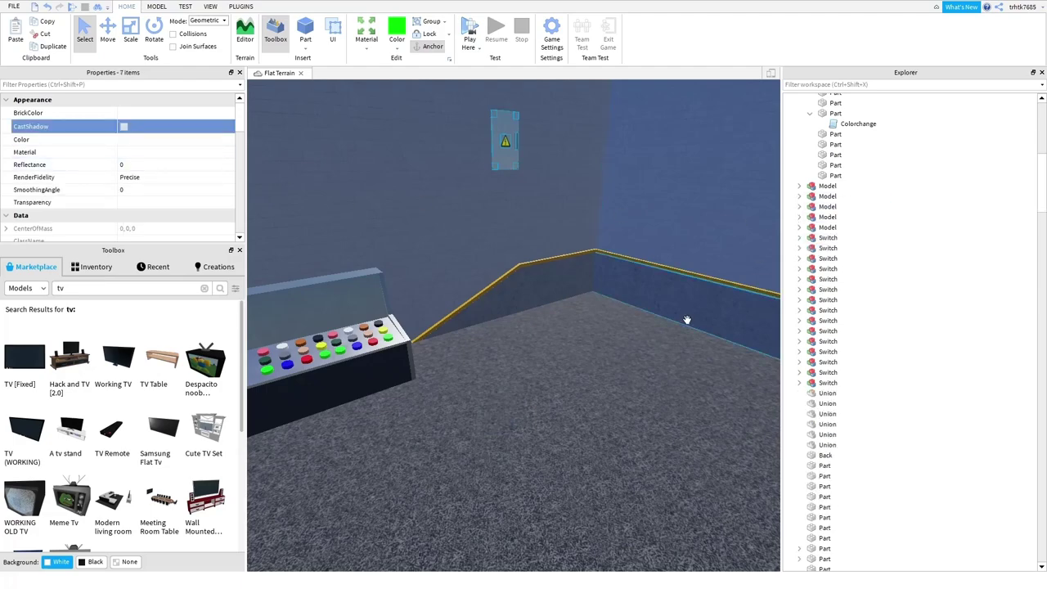
- Delete the leftover spare props outside the building together with the two slabs they stand on
{"action": "scroll", "coordinate": [648, 324], "scroll_direction": "down", "scroll_amount": 10}
{"action": "left_click", "coordinate": [467, 369]}
{"action": "right_click_drag", "start_coordinate": [468, 369], "coordinate": [484, 385]}
{"action": "key", "text": "w"}
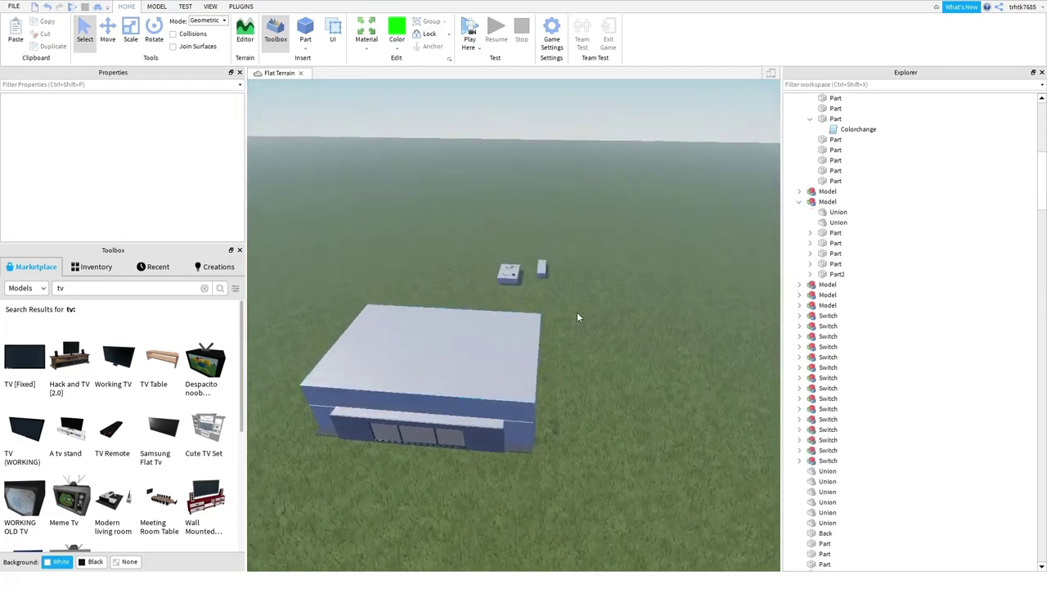
{"action": "right_click_drag", "start_coordinate": [595, 310], "coordinate": [596, 310]}
{"action": "scroll", "coordinate": [596, 309], "scroll_direction": "up", "scroll_amount": 2}
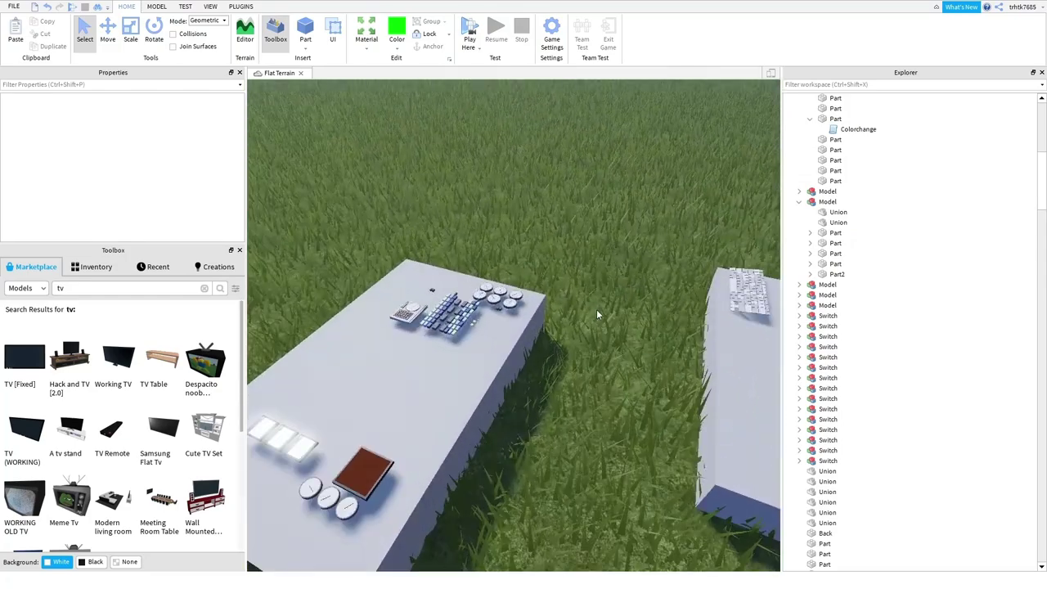
{"action": "scroll", "coordinate": [597, 315], "scroll_direction": "down", "scroll_amount": 5}
{"action": "scroll", "coordinate": [680, 471], "scroll_direction": "down", "scroll_amount": 2}
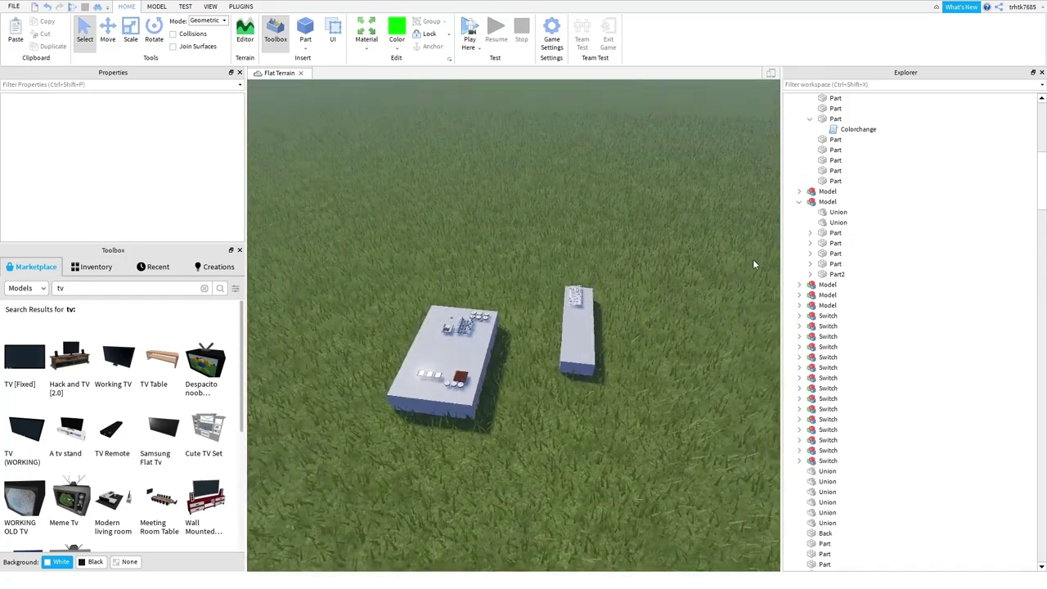
{"action": "scroll", "coordinate": [822, 192], "scroll_direction": "up", "scroll_amount": 6}
{"action": "left_click", "coordinate": [799, 284]}
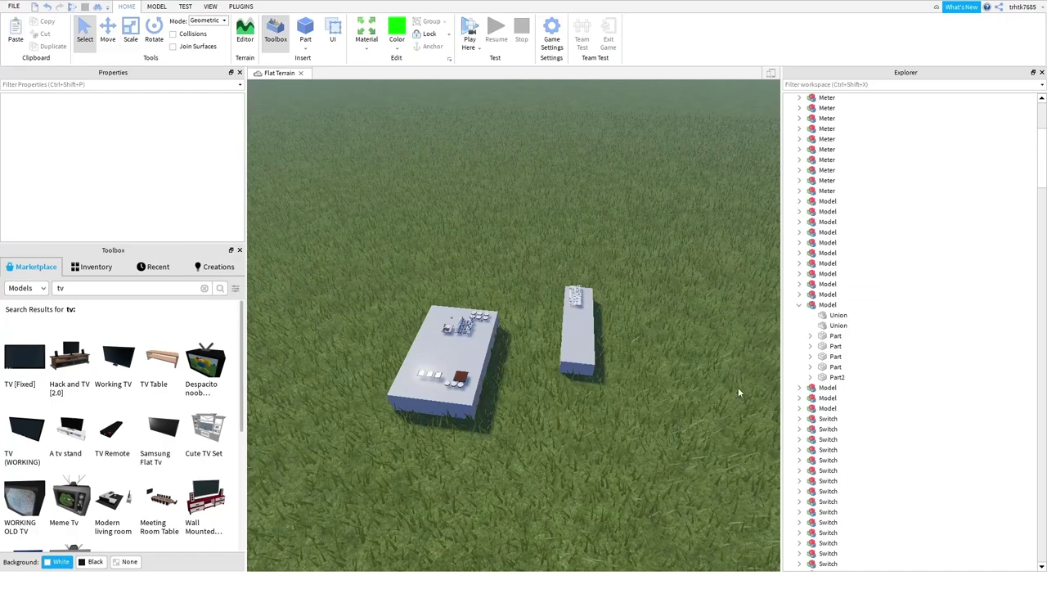
{"action": "left_click", "coordinate": [799, 305]}
{"action": "scroll", "coordinate": [622, 411], "scroll_direction": "up", "scroll_amount": 5}
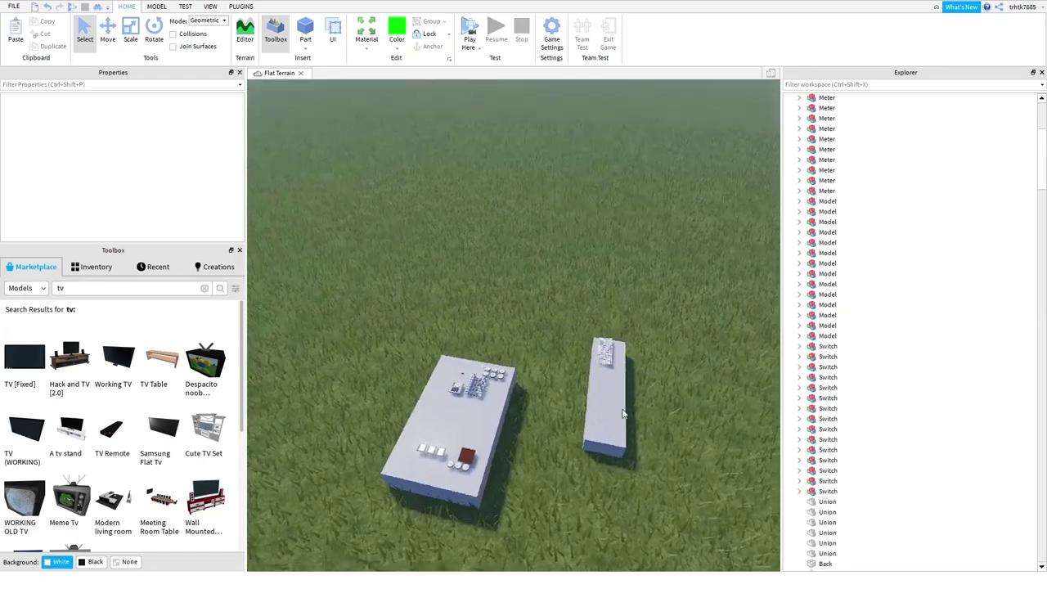
{"action": "scroll", "coordinate": [622, 411], "scroll_direction": "down", "scroll_amount": 3}
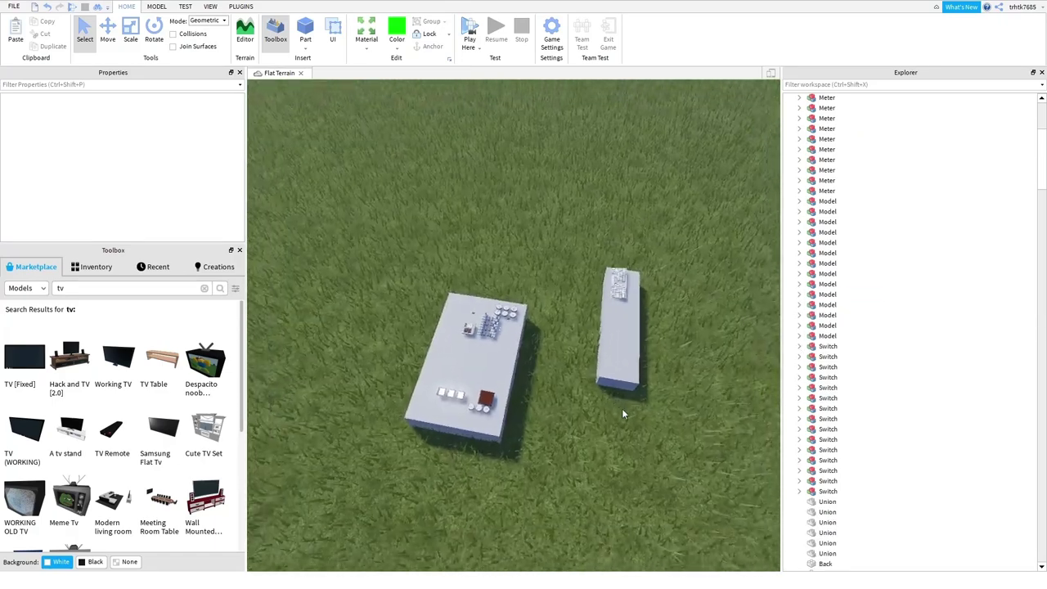
{"action": "scroll", "coordinate": [622, 413], "scroll_direction": "down", "scroll_amount": 2}
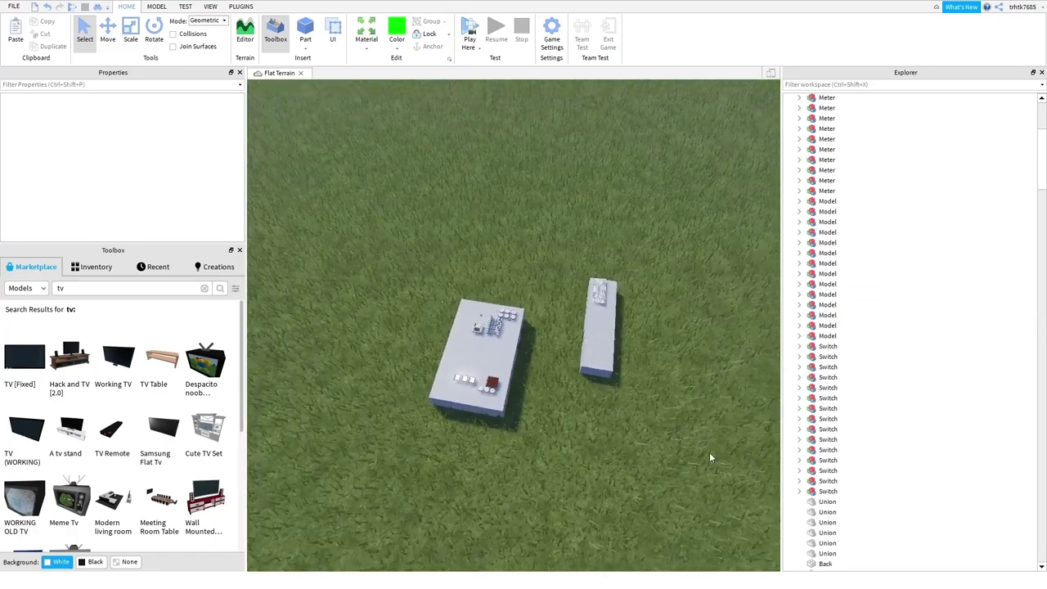
{"action": "left_click_drag", "start_coordinate": [709, 451], "coordinate": [368, 252]}
{"action": "key", "text": "Delete"}
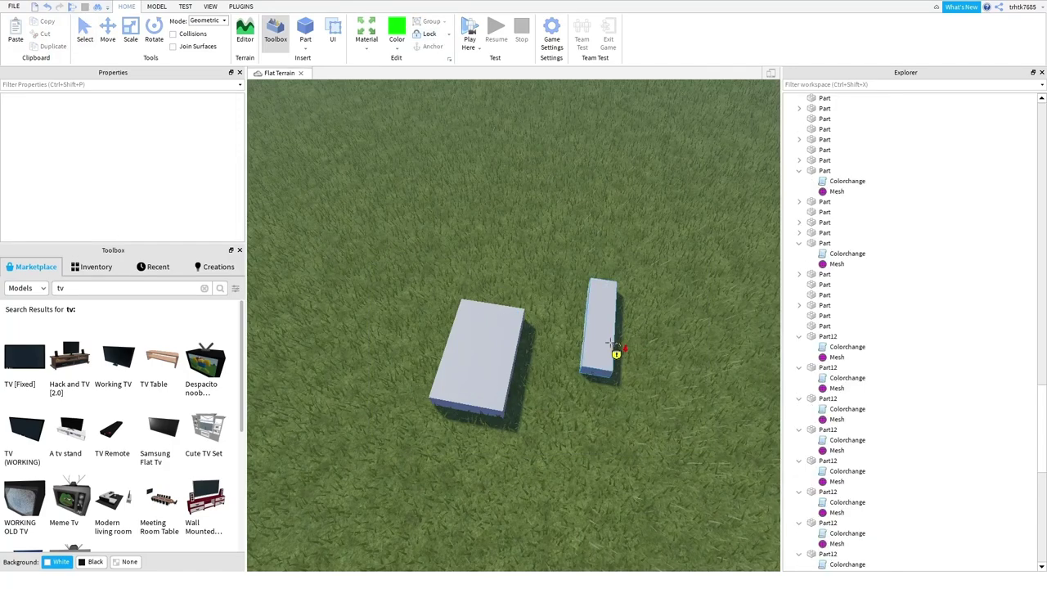
{"action": "left_click_drag", "start_coordinate": [696, 469], "coordinate": [284, 234]}
{"action": "key", "text": "Delete"}
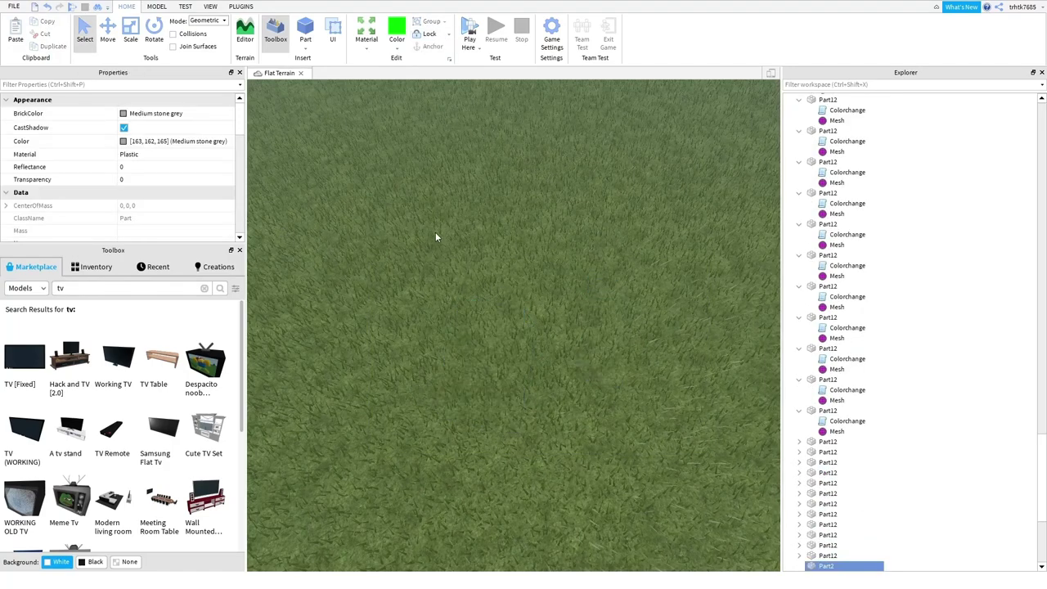
- Start a playtest, move the avatar off the roof to the building's entrance and open the door
{"action": "right_click_drag", "start_coordinate": [425, 229], "coordinate": [424, 229]}
{"action": "scroll", "coordinate": [478, 266], "scroll_direction": "up", "scroll_amount": 3}
{"action": "scroll", "coordinate": [478, 267], "scroll_direction": "up", "scroll_amount": 8}
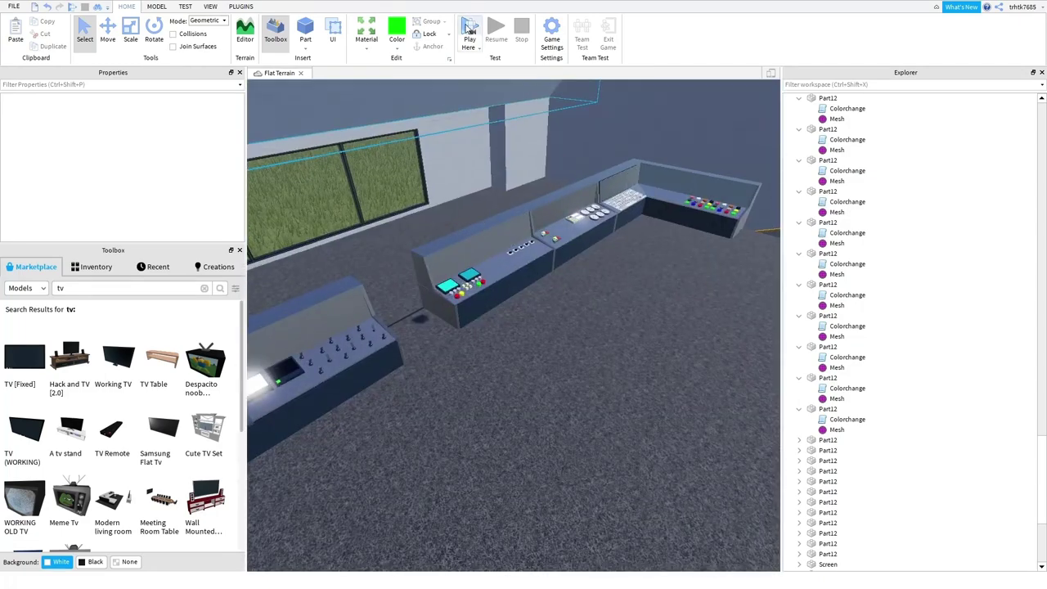
{"action": "left_click", "coordinate": [469, 32]}
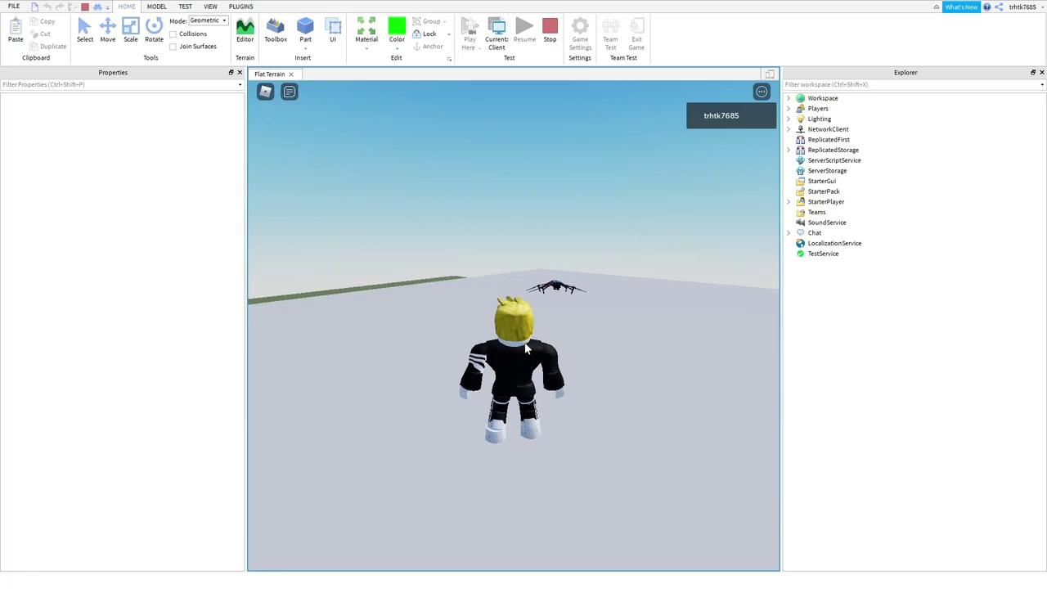
{"action": "scroll", "coordinate": [524, 342], "scroll_direction": "down", "scroll_amount": 3}
{"action": "key", "text": "s"}
{"action": "right_click_drag", "start_coordinate": [524, 343], "coordinate": [558, 324]}
{"action": "key", "text": "a"}
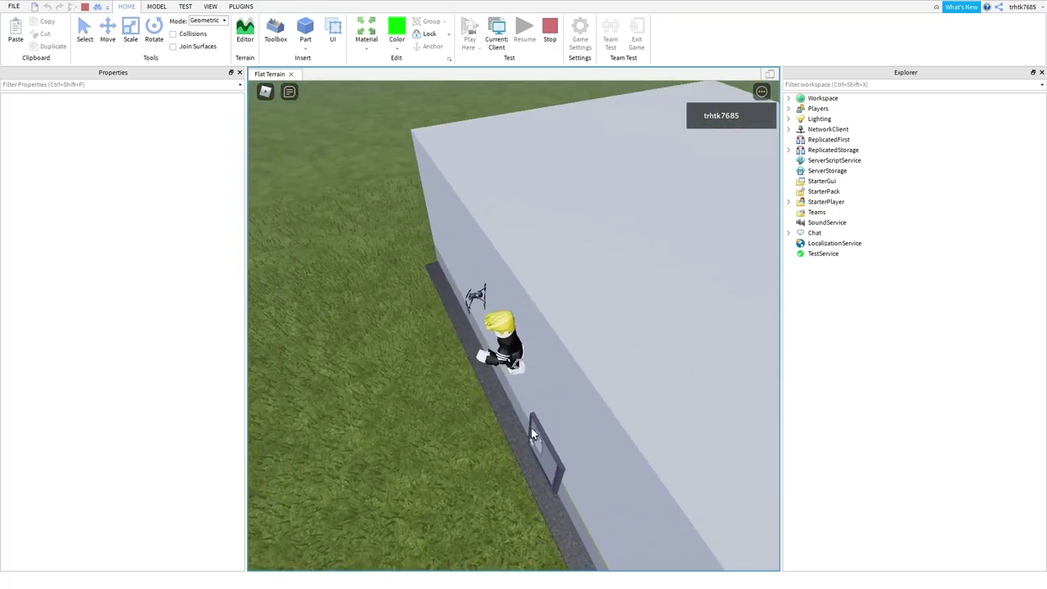
{"action": "right_click_drag", "start_coordinate": [532, 433], "coordinate": [531, 429]}
{"action": "key", "text": "e"}
{"action": "key", "text": "w"}
{"action": "key", "text": "e"}
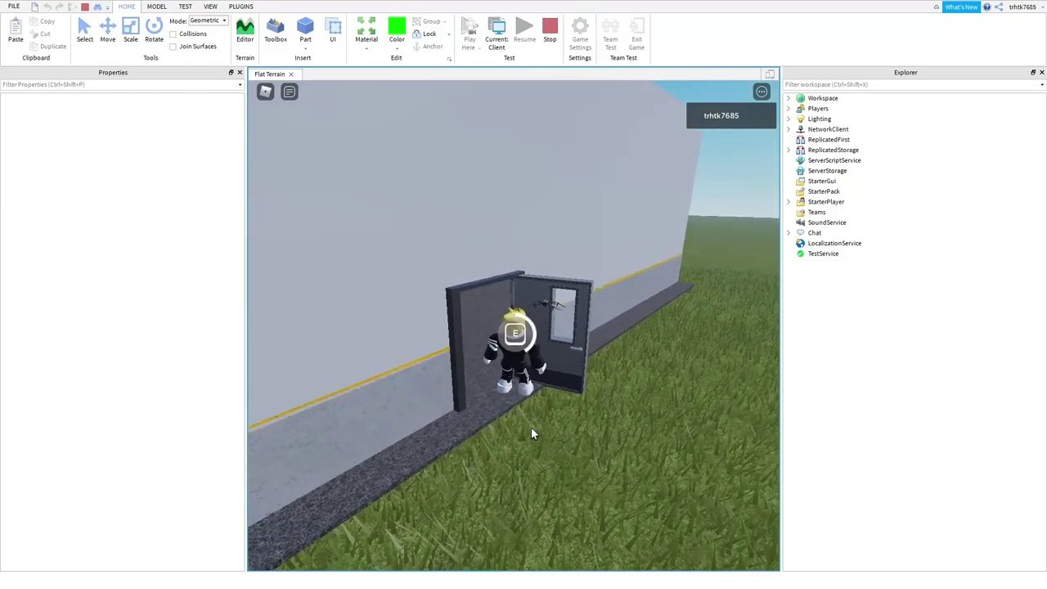
- Walk the avatar into the control room and examine the color-changing screens and buttons along the left console
{"action": "key", "text": "w"}
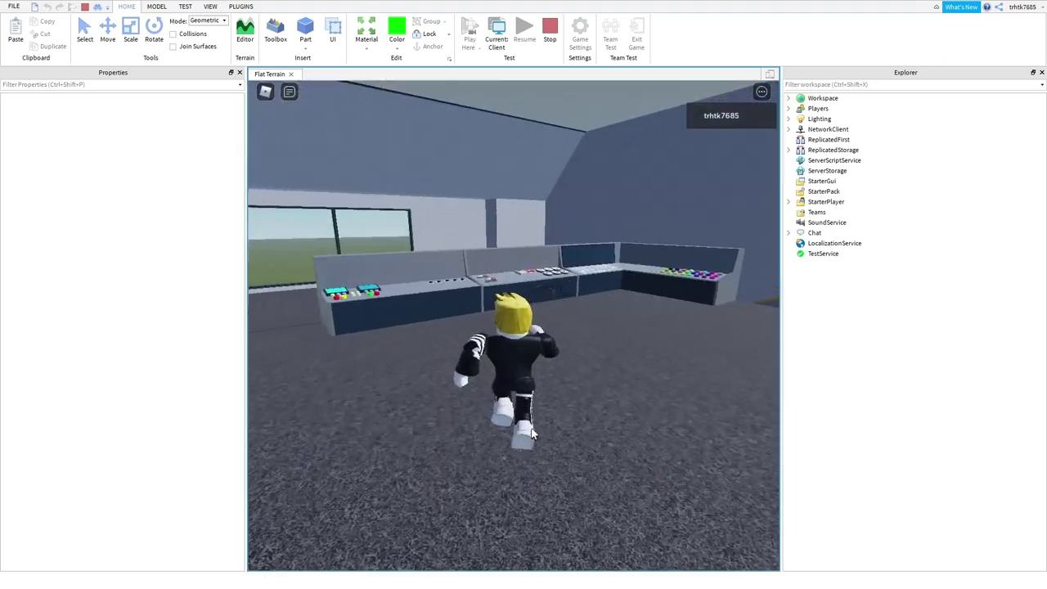
{"action": "key", "text": "a"}
{"action": "right_click_drag", "start_coordinate": [531, 429], "coordinate": [532, 428]}
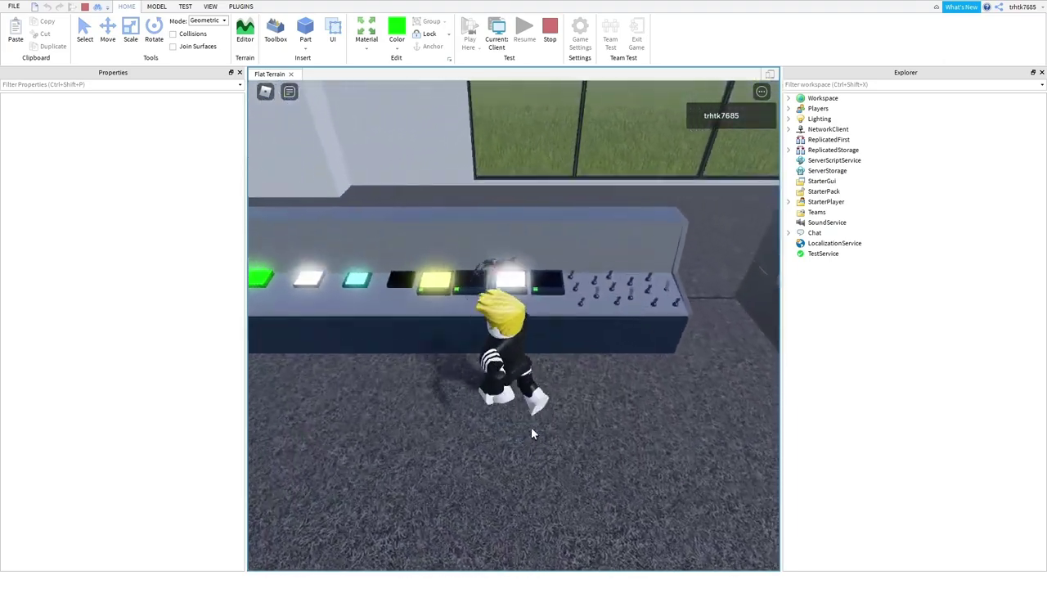
{"action": "scroll", "coordinate": [532, 429], "scroll_direction": "up", "scroll_amount": 5}
{"action": "key", "text": "a"}
{"action": "scroll", "coordinate": [513, 325], "scroll_direction": "down", "scroll_amount": 5}
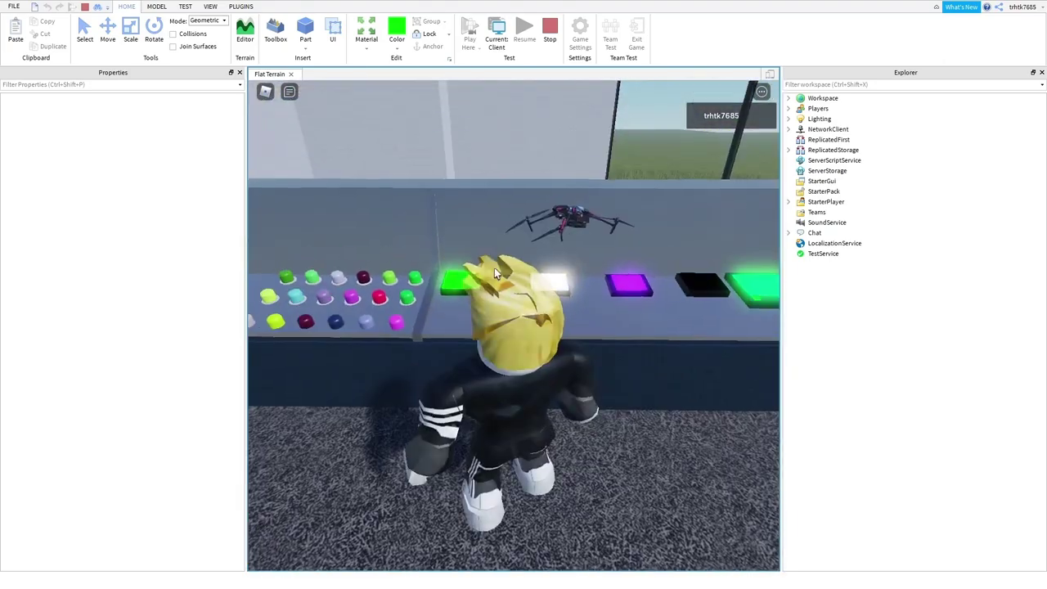
{"action": "right_click_drag", "start_coordinate": [488, 251], "coordinate": [488, 251]}
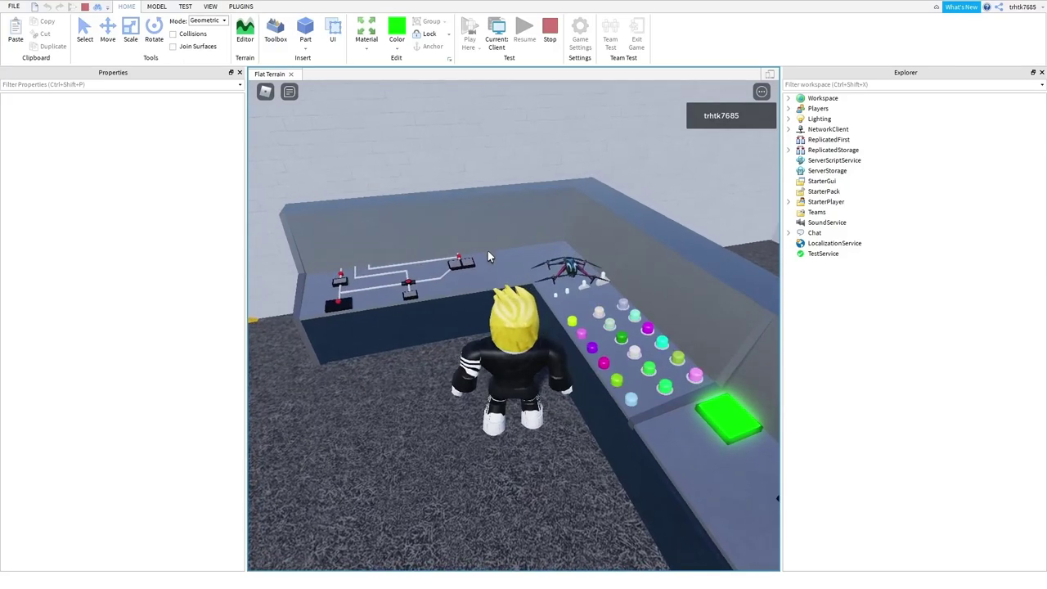
- Examine the colored button grid beside the corner desk, then walk and jump the avatar around the control room
{"action": "key", "text": "d"}
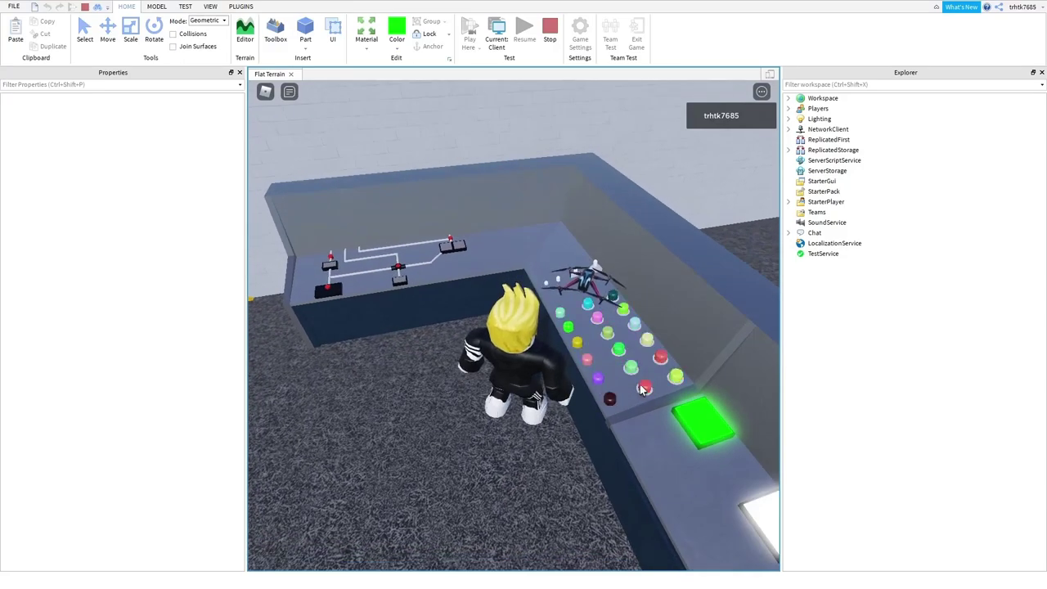
{"action": "key", "text": "a"}
{"action": "right_click_drag", "start_coordinate": [622, 365], "coordinate": [621, 364]}
{"action": "right_click_drag", "start_coordinate": [561, 305], "coordinate": [589, 299]}
{"action": "key", "text": "d"}
{"action": "key", "text": "w"}
{"action": "key", "text": "w"}
{"action": "key", "text": "w"}
{"action": "key", "text": "w"}
{"action": "key", "text": "space"}
{"action": "key", "text": "w"}
{"action": "key", "text": "space"}
- Search the marketplace images for "fance"
{"action": "left_click", "coordinate": [206, 290]}
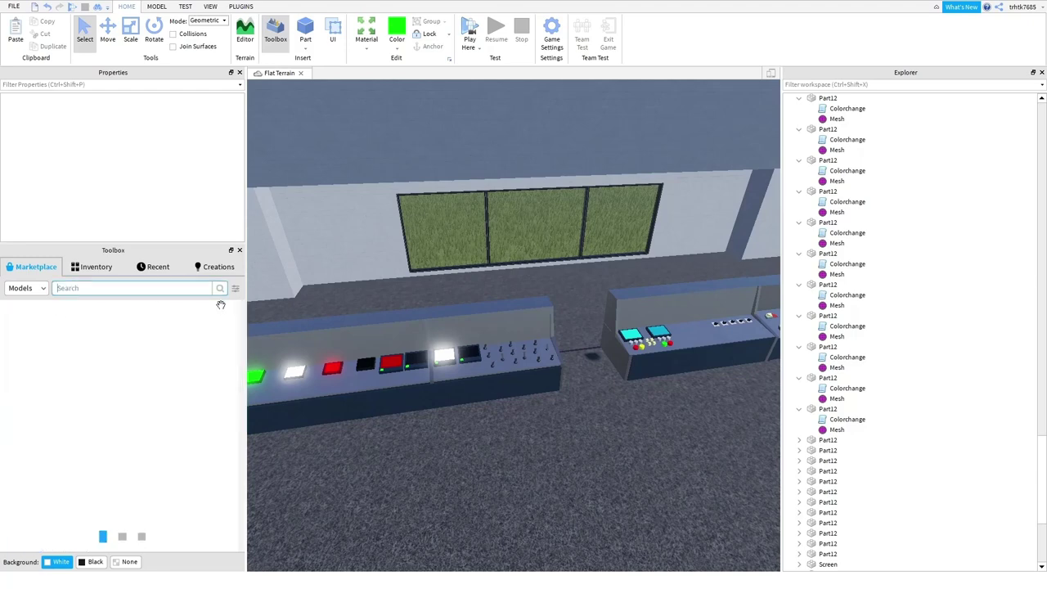
{"action": "left_click", "coordinate": [45, 292]}
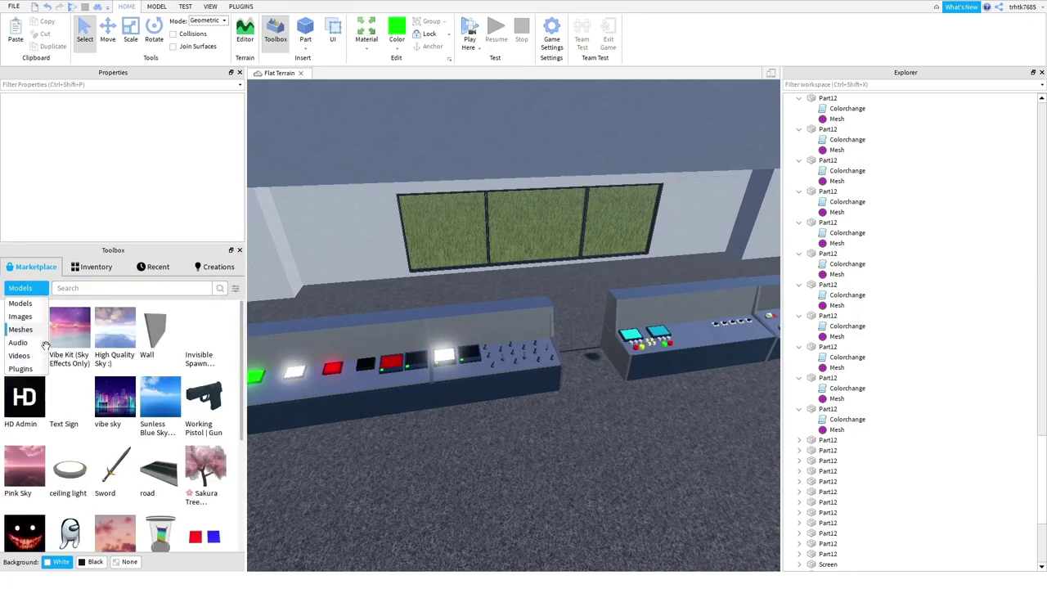
{"action": "left_click", "coordinate": [37, 316]}
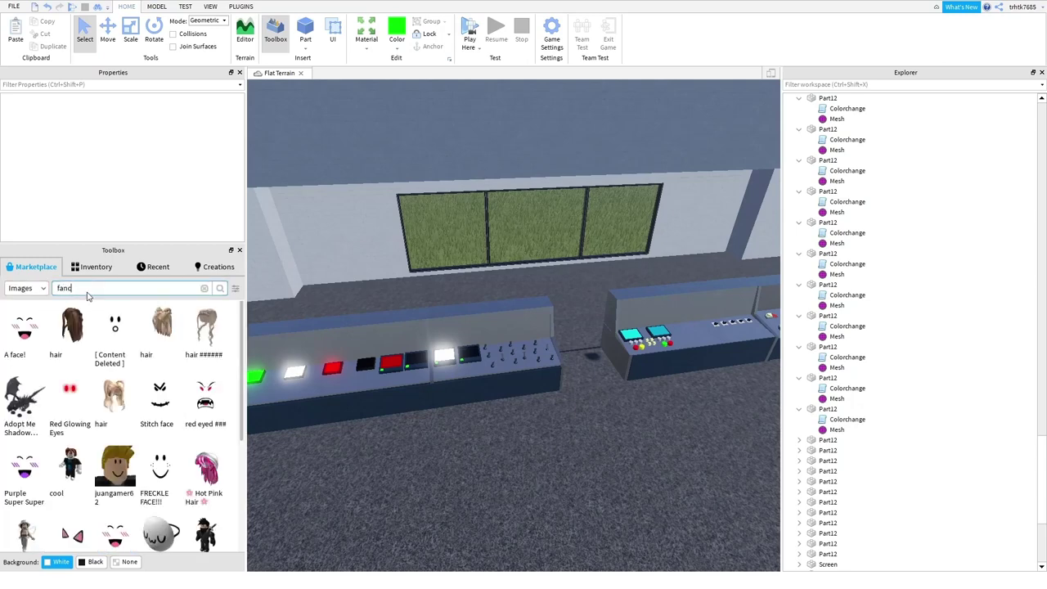
{"action": "key", "text": "Return"}
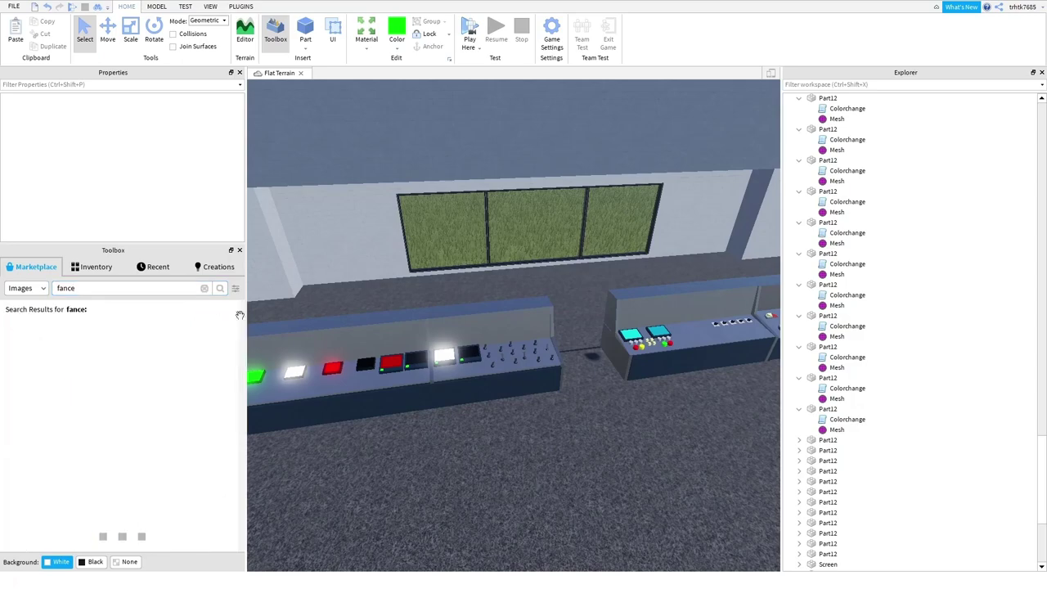
{"action": "scroll", "coordinate": [338, 317], "scroll_direction": "up", "scroll_amount": 5}
{"action": "scroll", "coordinate": [304, 321], "scroll_direction": "down", "scroll_amount": 4}
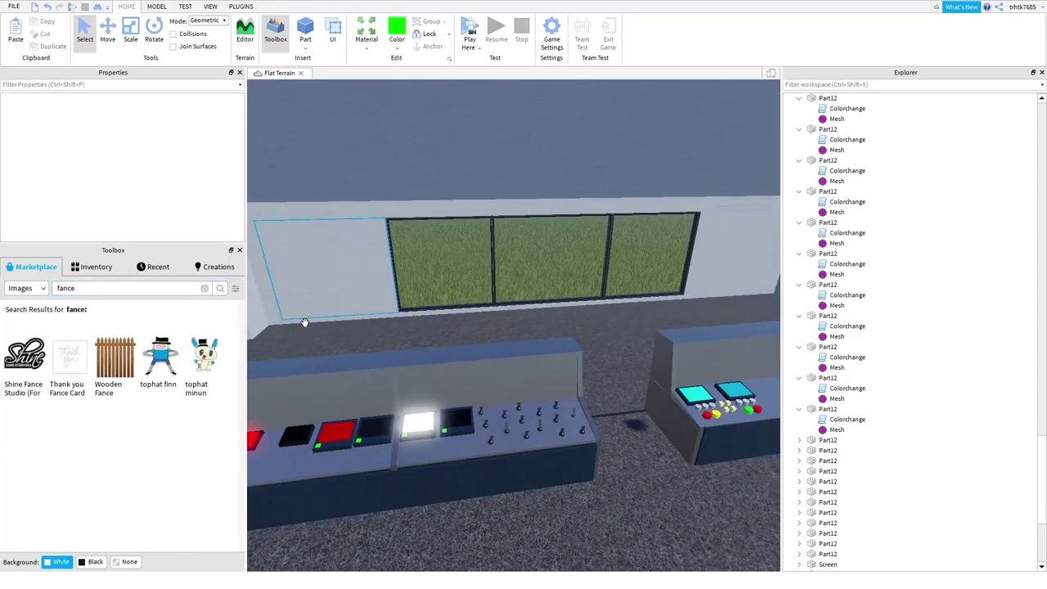
- Search the marketplace models for "fance" and go to the grass outside the control room window
{"action": "left_click", "coordinate": [204, 288]}
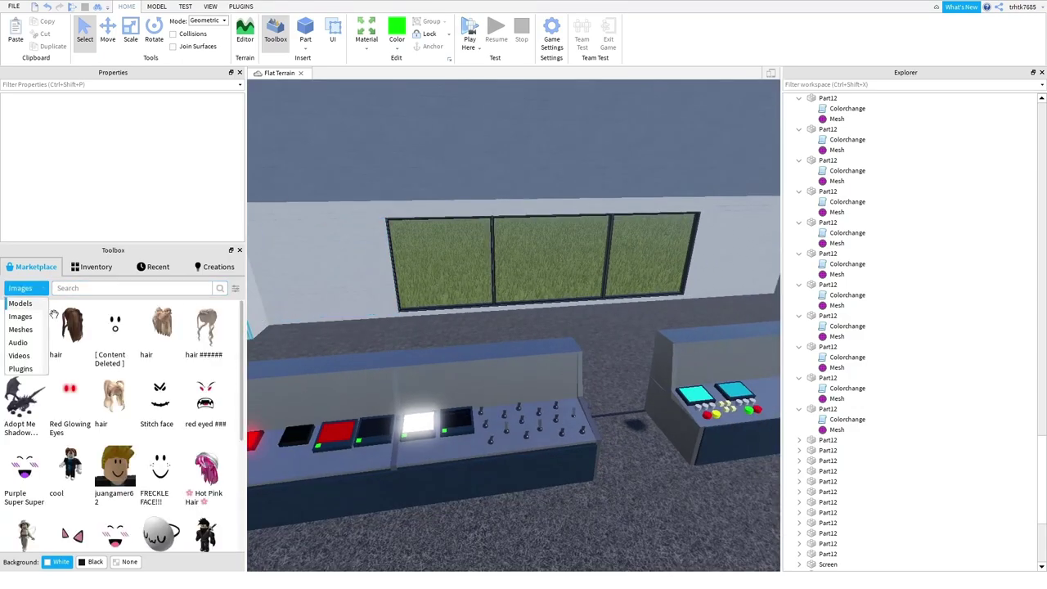
{"action": "left_click", "coordinate": [48, 305]}
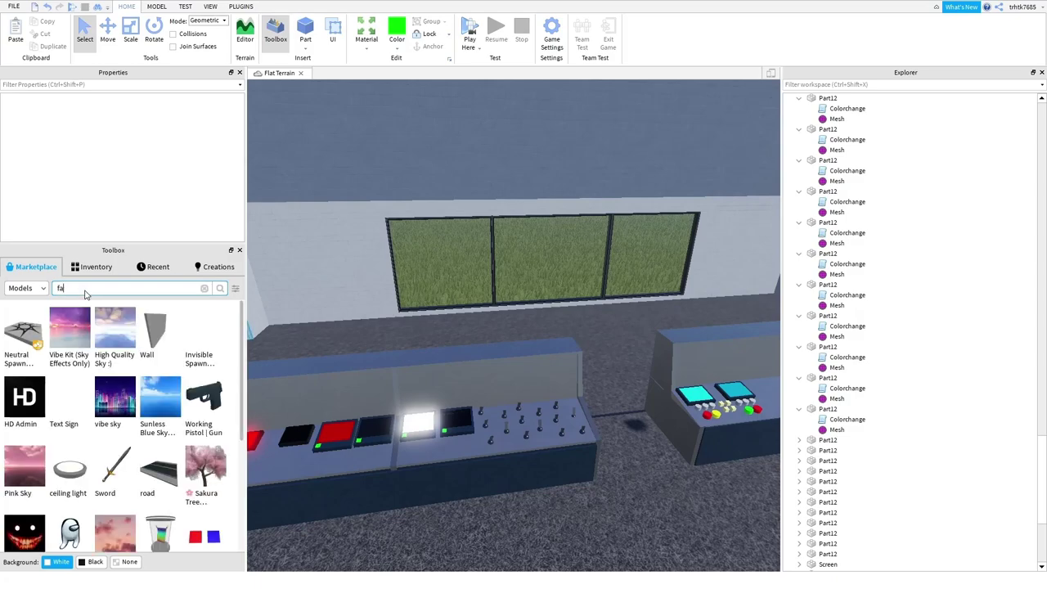
{"action": "key", "text": "Return"}
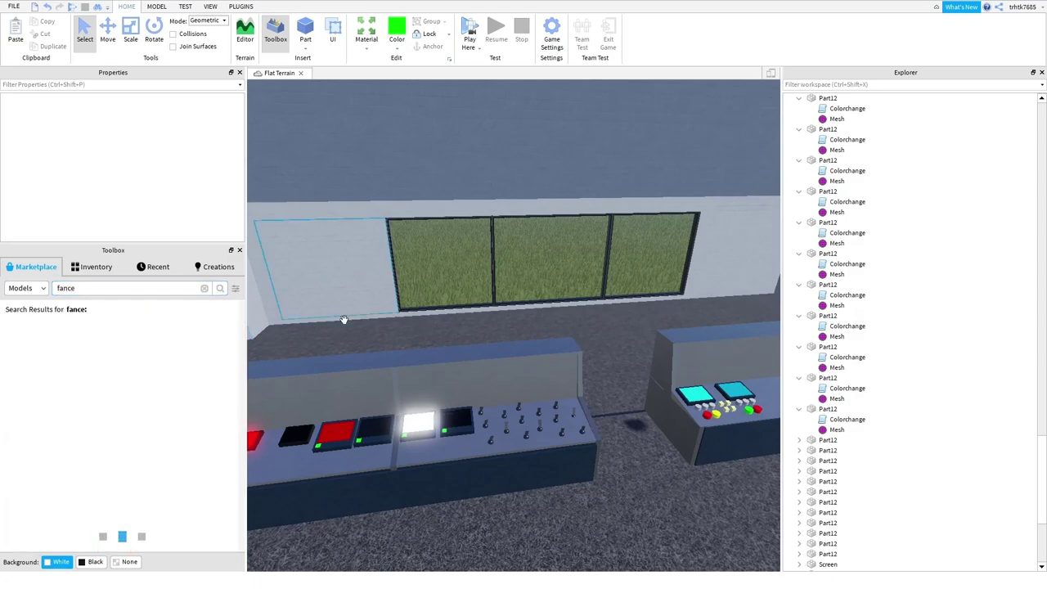
{"action": "scroll", "coordinate": [343, 319], "scroll_direction": "up", "scroll_amount": 10}
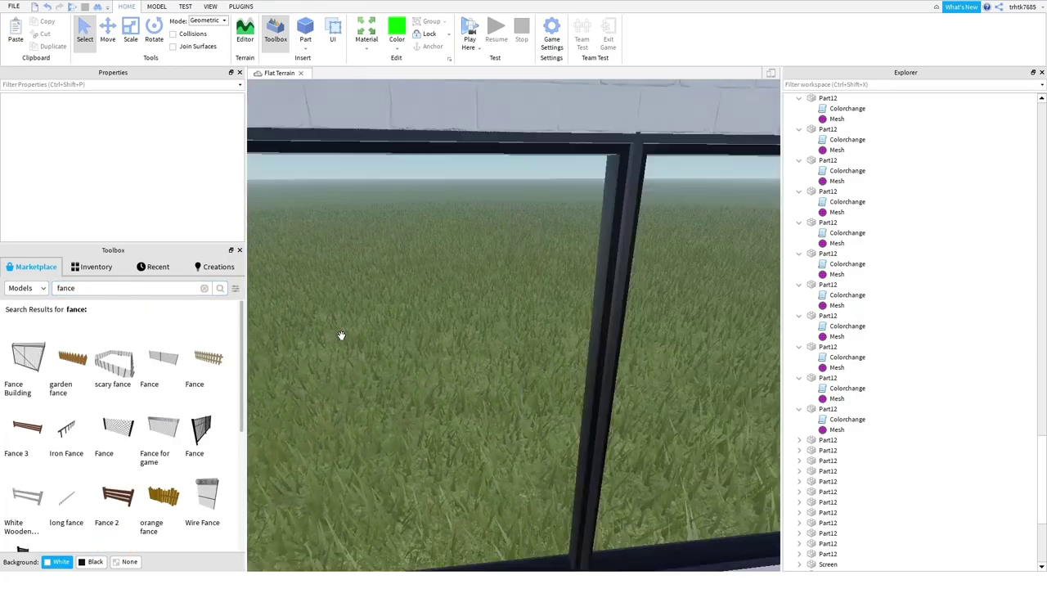
{"action": "scroll", "coordinate": [341, 335], "scroll_direction": "up", "scroll_amount": 3}
{"action": "right_click_drag", "start_coordinate": [341, 335], "coordinate": [321, 327]}
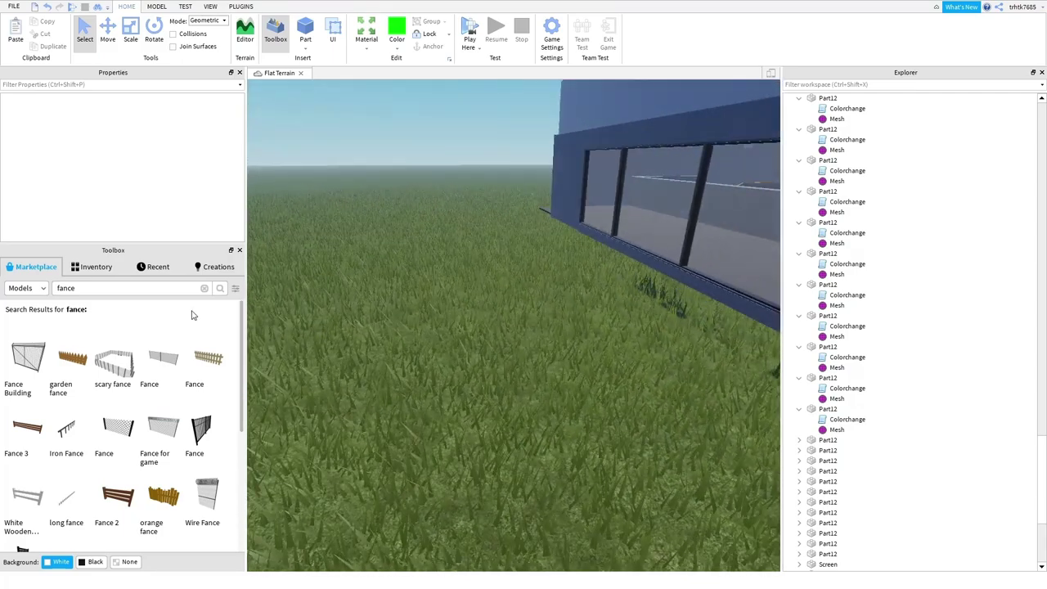
- Insert a chain-link panel from the "fance" search results outside the building
{"action": "scroll", "coordinate": [182, 364], "scroll_direction": "down", "scroll_amount": 4}
{"action": "scroll", "coordinate": [171, 411], "scroll_direction": "down", "scroll_amount": 2}
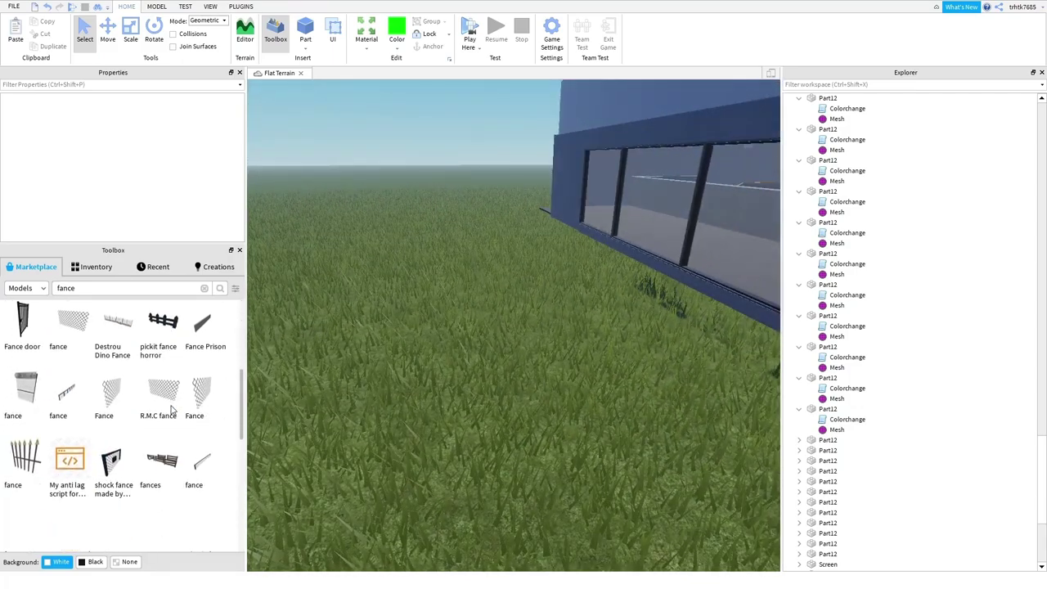
{"action": "left_click", "coordinate": [126, 409]}
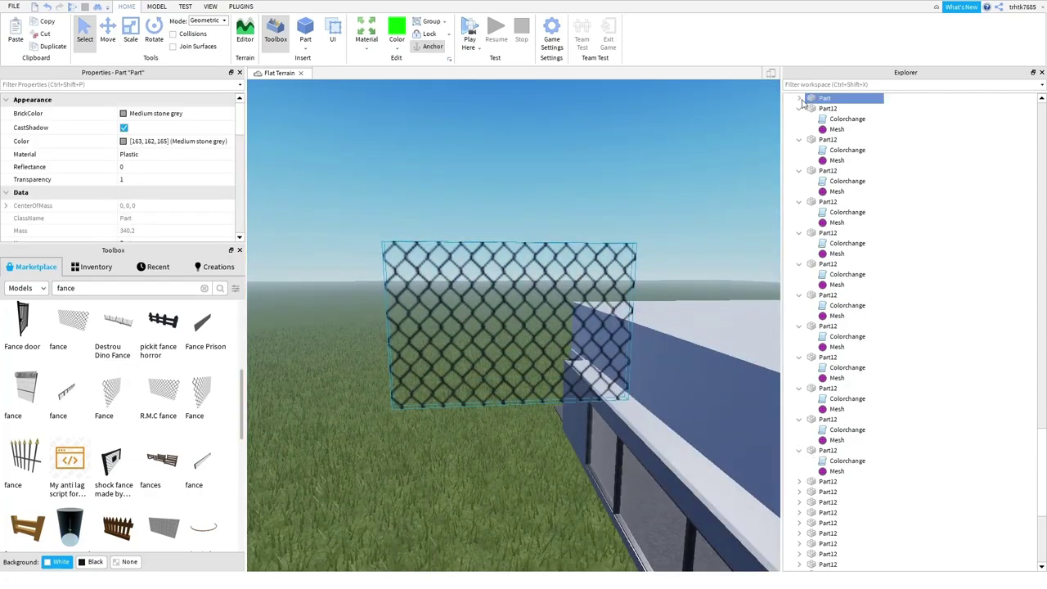
- Collapse the expanded Part12 entries in the object tree below the fence part
{"action": "left_click", "coordinate": [799, 108]}
{"action": "left_click", "coordinate": [799, 118]}
{"action": "left_click", "coordinate": [799, 129]}
{"action": "left_click", "coordinate": [799, 139]}
{"action": "left_click", "coordinate": [799, 149]}
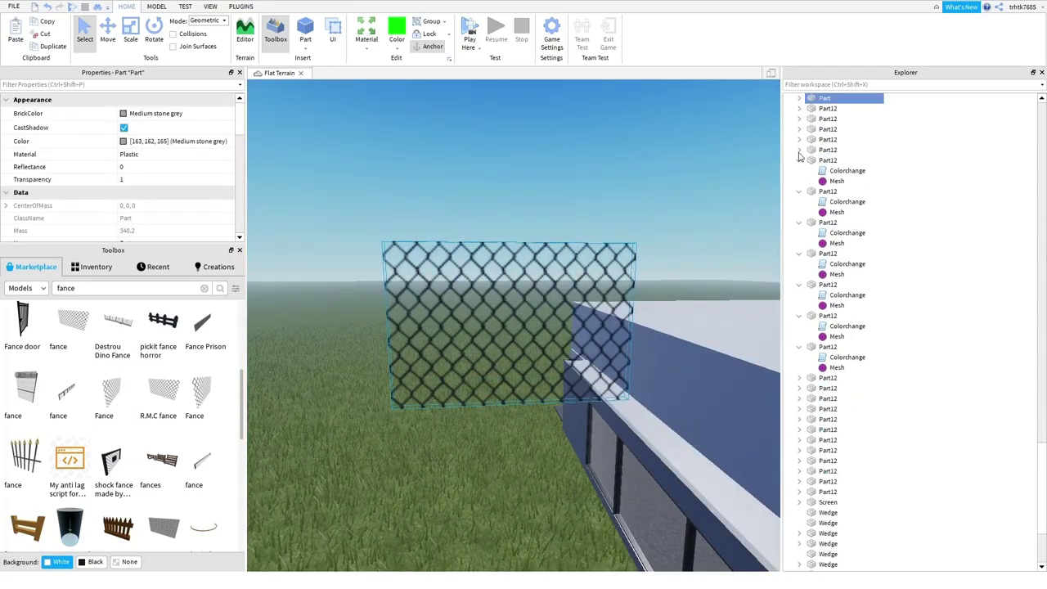
{"action": "left_click", "coordinate": [799, 161]}
{"action": "left_click", "coordinate": [799, 171]}
{"action": "left_click", "coordinate": [799, 180]}
{"action": "left_click", "coordinate": [799, 191]}
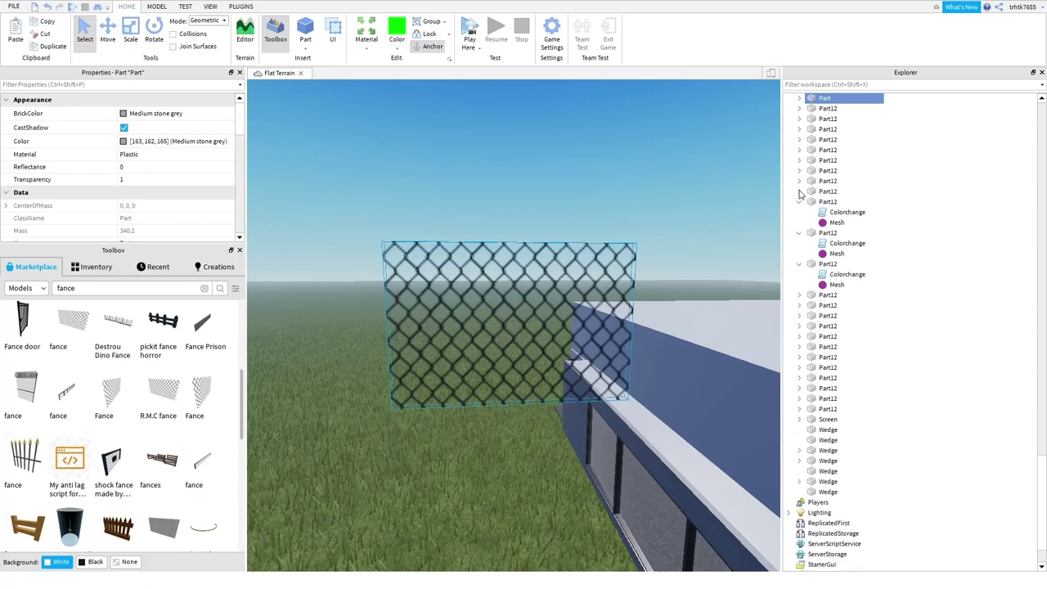
{"action": "left_click", "coordinate": [799, 202]}
{"action": "left_click", "coordinate": [799, 212]}
{"action": "left_click", "coordinate": [799, 223]}
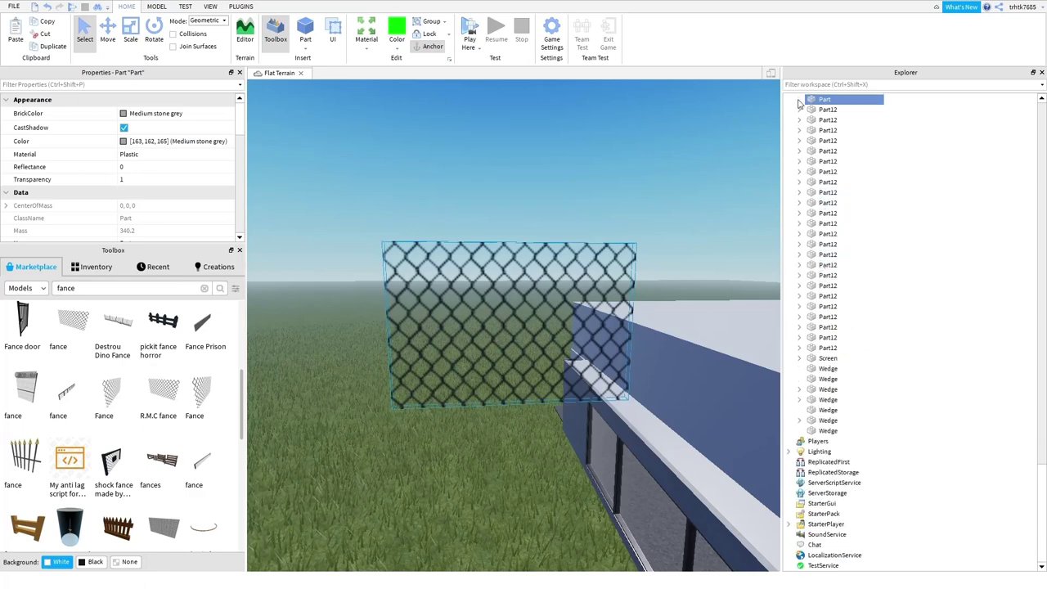
- Copy a chain-link decal from the fence part and delete the fence panel
{"action": "left_click", "coordinate": [799, 99]}
{"action": "left_click", "coordinate": [824, 111]}
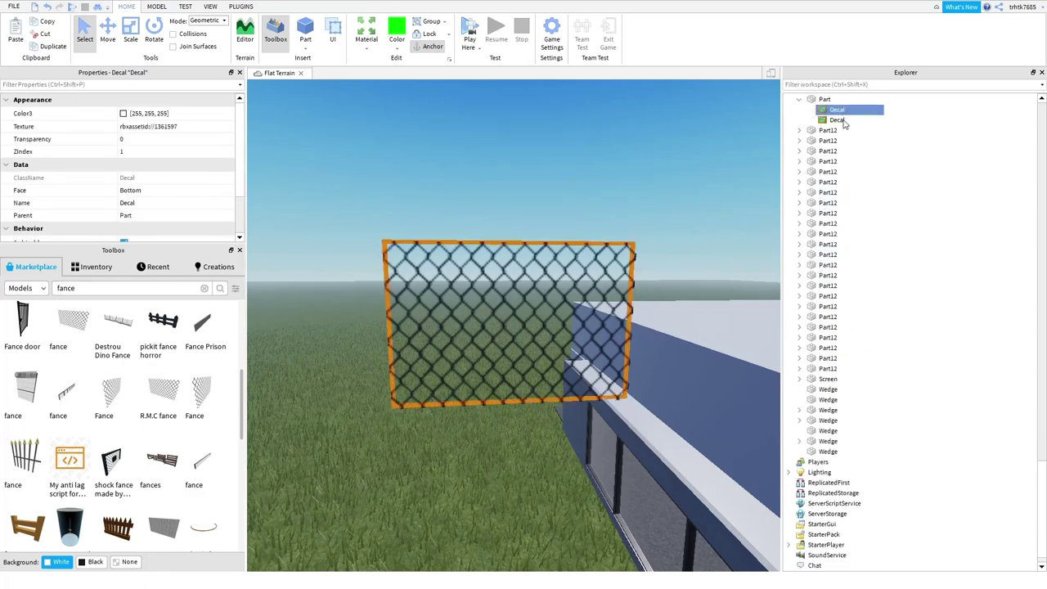
{"action": "left_click", "coordinate": [723, 163]}
{"action": "left_click", "coordinate": [834, 130]}
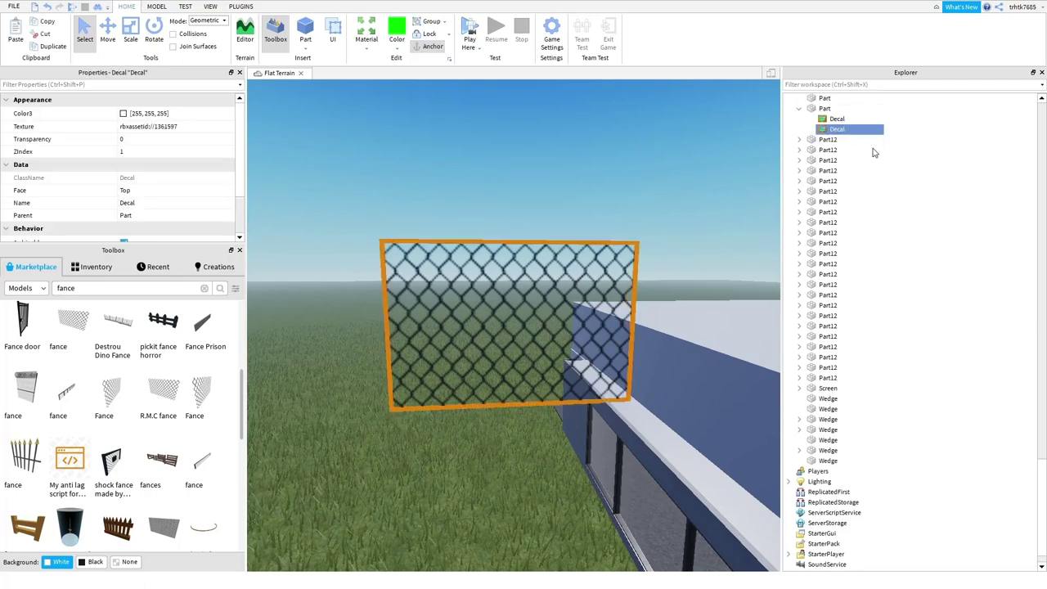
{"action": "left_click", "coordinate": [521, 192]}
{"action": "left_click", "coordinate": [513, 259]}
{"action": "key", "text": "Delete"}
- Try the copied chain-link decal on the glass of the control room window by pasting it onto the pane
{"action": "right_click_drag", "start_coordinate": [513, 262], "coordinate": [532, 271]}
{"action": "key", "text": "w"}
{"action": "right_click_drag", "start_coordinate": [614, 414], "coordinate": [612, 406]}
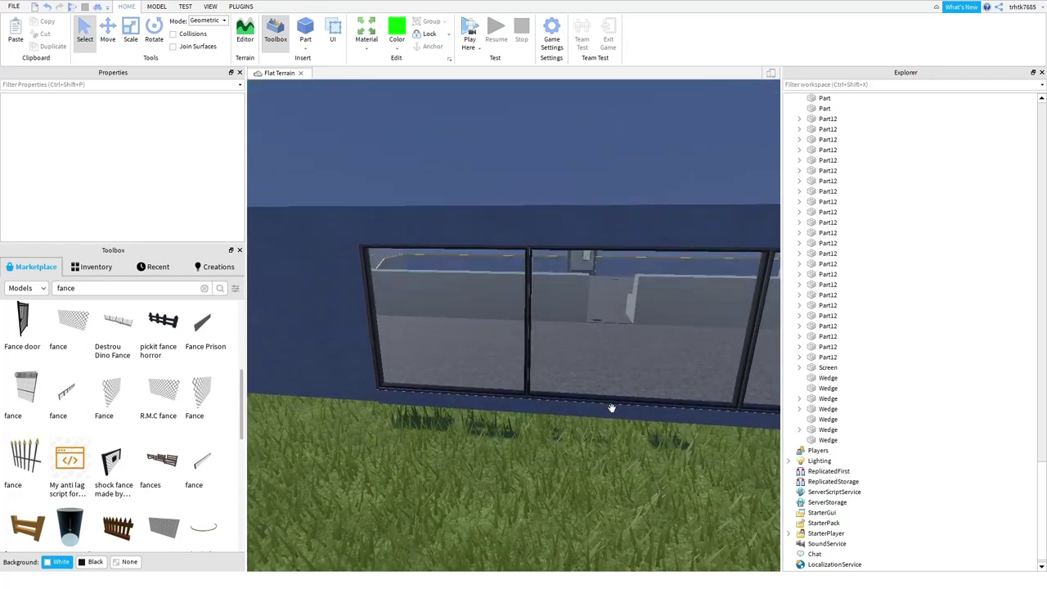
{"action": "left_click", "coordinate": [613, 364]}
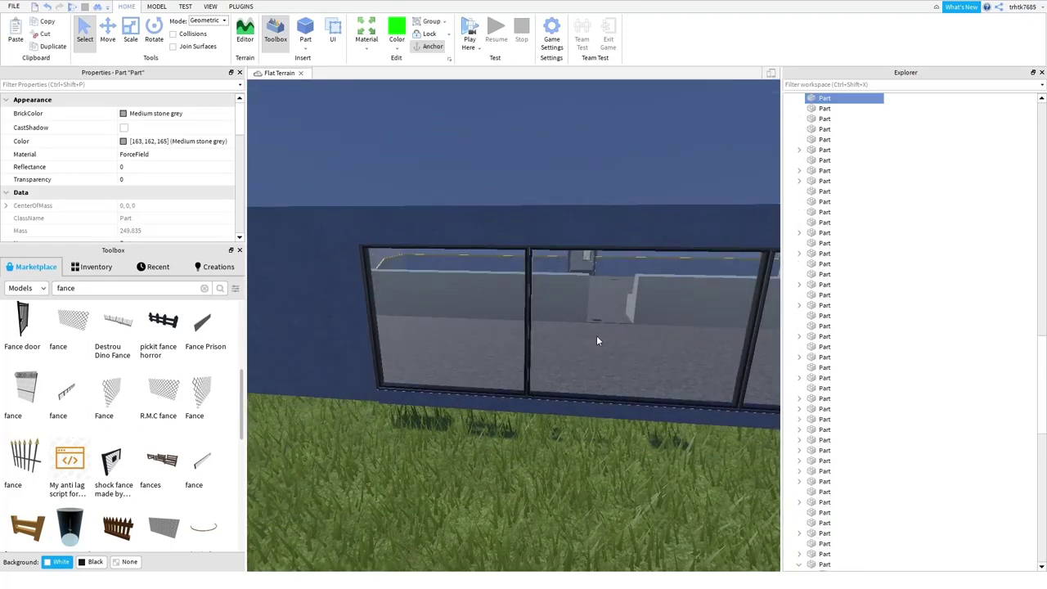
{"action": "key", "text": "ctrl+v"}
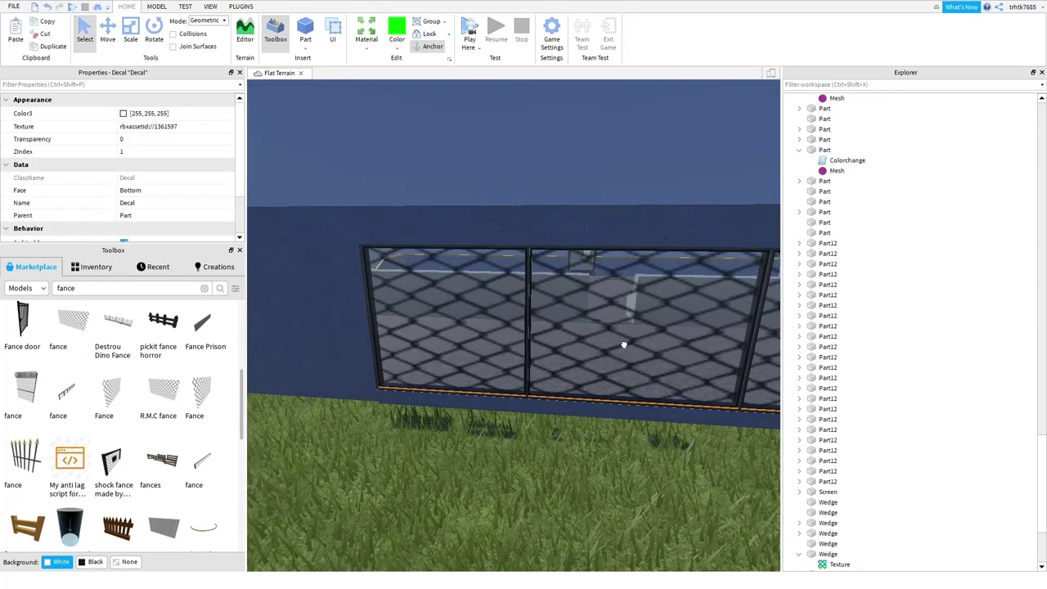
{"action": "right_click_drag", "start_coordinate": [624, 344], "coordinate": [626, 343]}
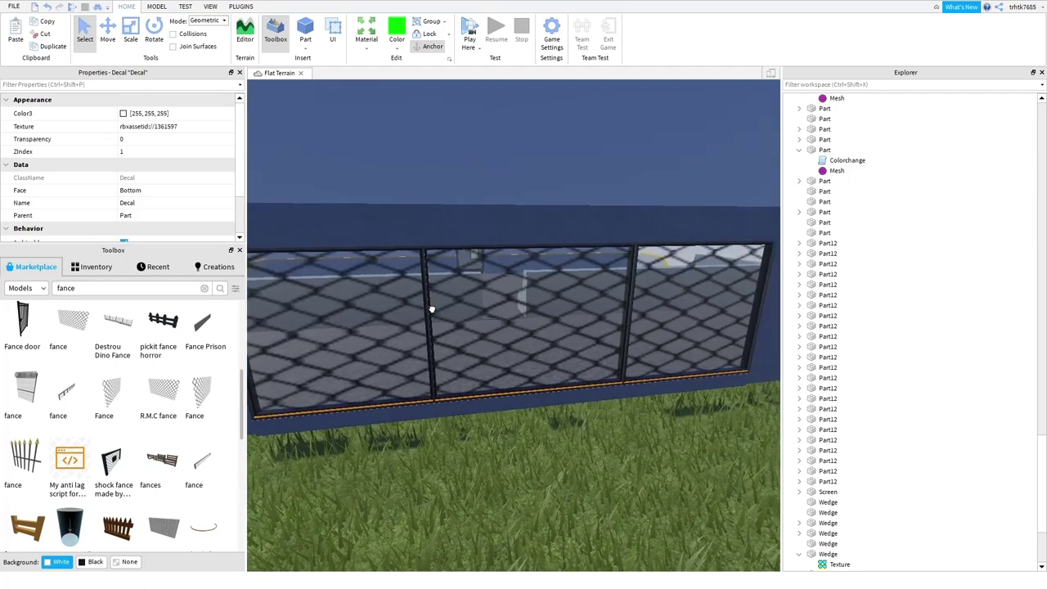
- Examine the window from farther outside and delete the chain-link decal from its glass
{"action": "scroll", "coordinate": [432, 309], "scroll_direction": "down", "scroll_amount": 8}
{"action": "scroll", "coordinate": [521, 341], "scroll_direction": "up", "scroll_amount": 2}
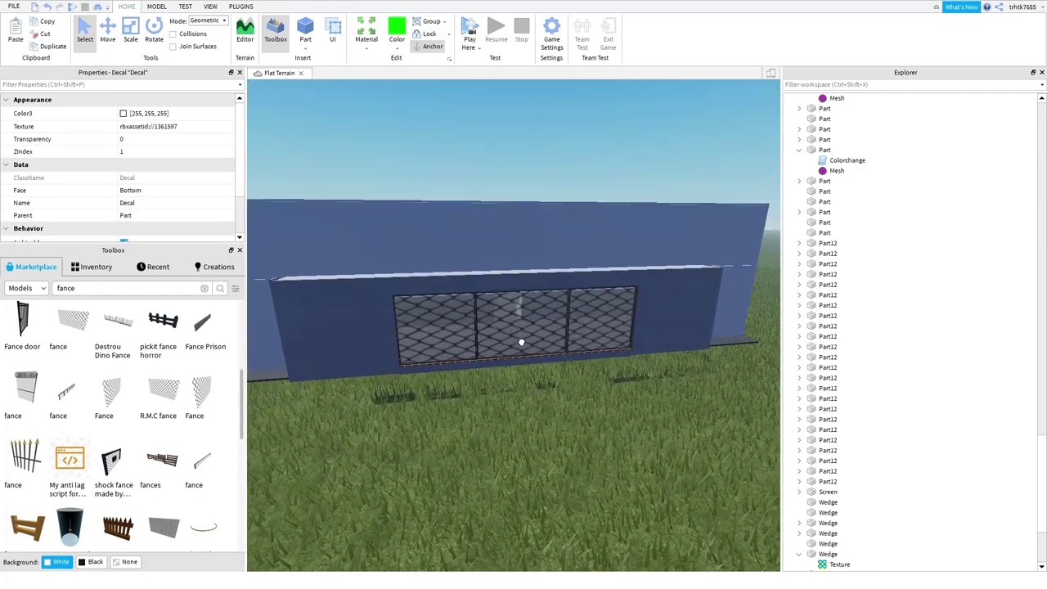
{"action": "left_click", "coordinate": [521, 342]}
{"action": "key", "text": "Delete"}
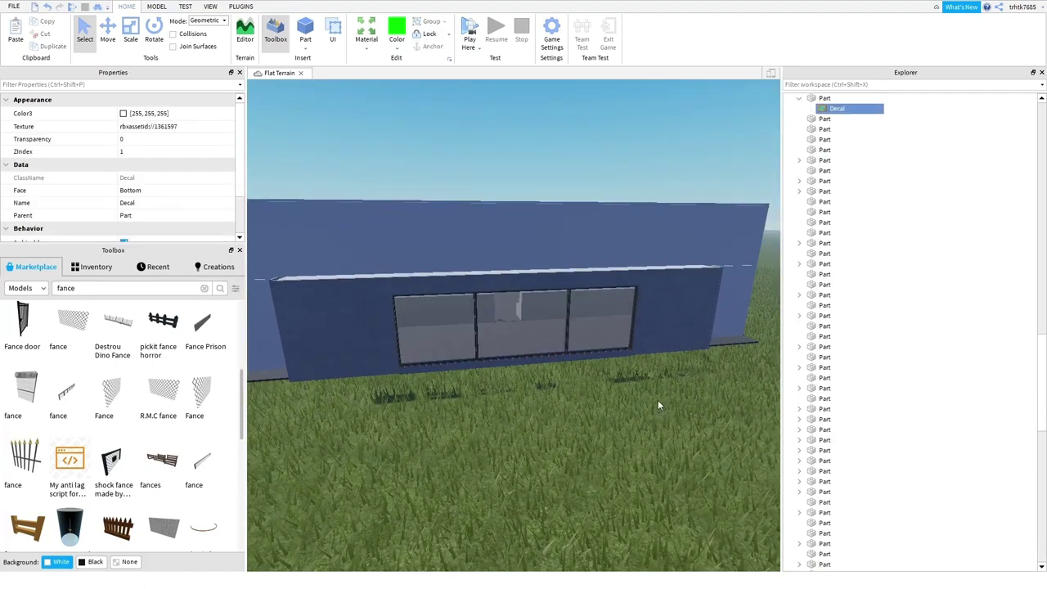
- Go inside the control room and search the marketplace models for "light"
{"action": "left_click", "coordinate": [204, 288]}
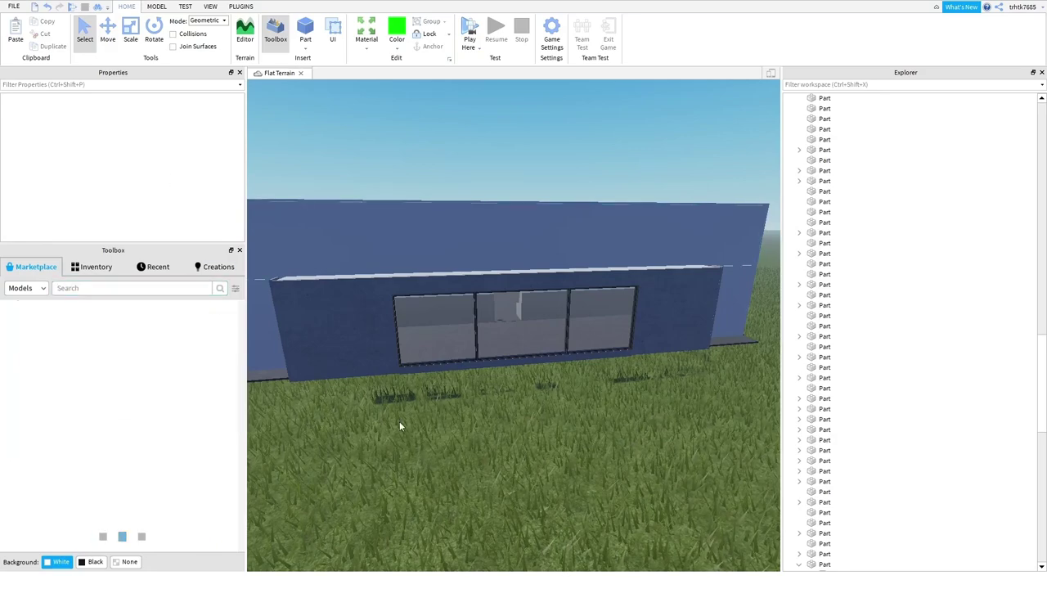
{"action": "key", "text": "w"}
{"action": "key", "text": "w"}
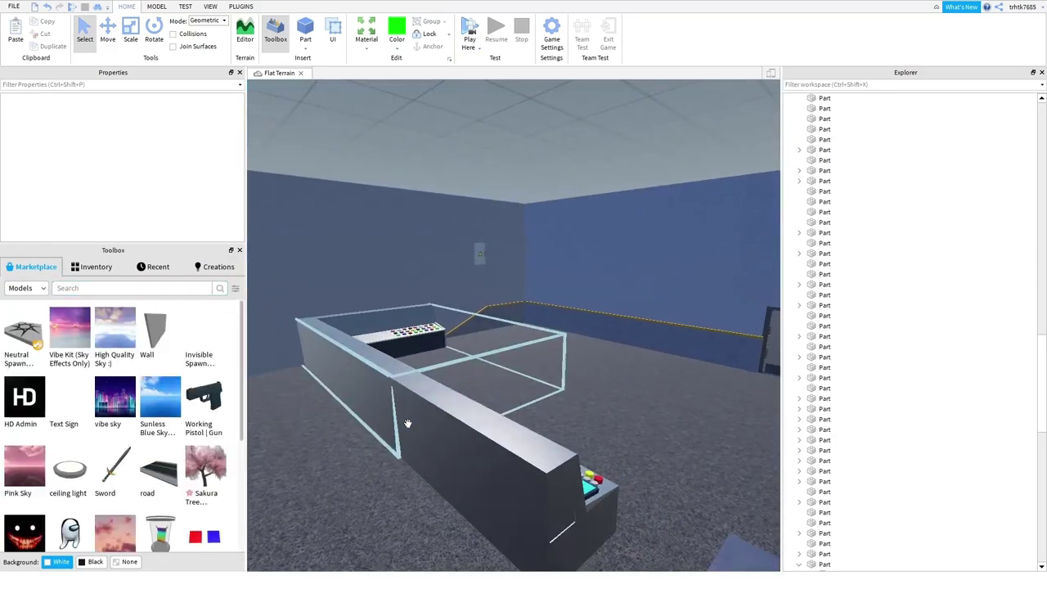
{"action": "right_click_drag", "start_coordinate": [408, 422], "coordinate": [407, 423]}
{"action": "left_click", "coordinate": [160, 289]}
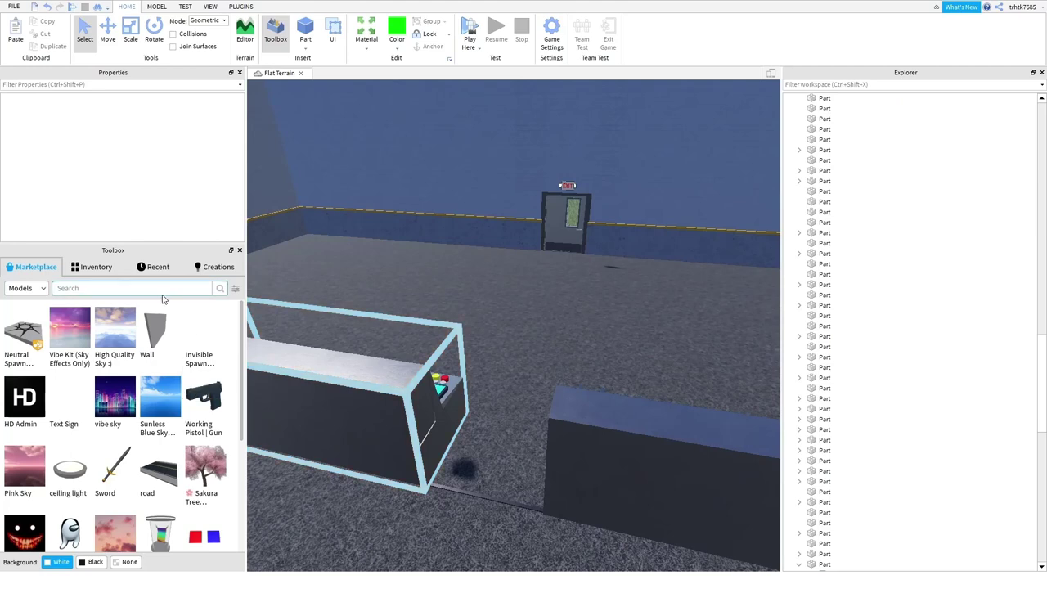
{"action": "type", "text": "light"}
{"action": "key", "text": "Return"}
- Insert a long ceiling light with two hanging rods and flip it on the floor so its tubes face up
{"action": "key", "text": "w"}
{"action": "right_click_drag", "start_coordinate": [519, 313], "coordinate": [519, 314]}
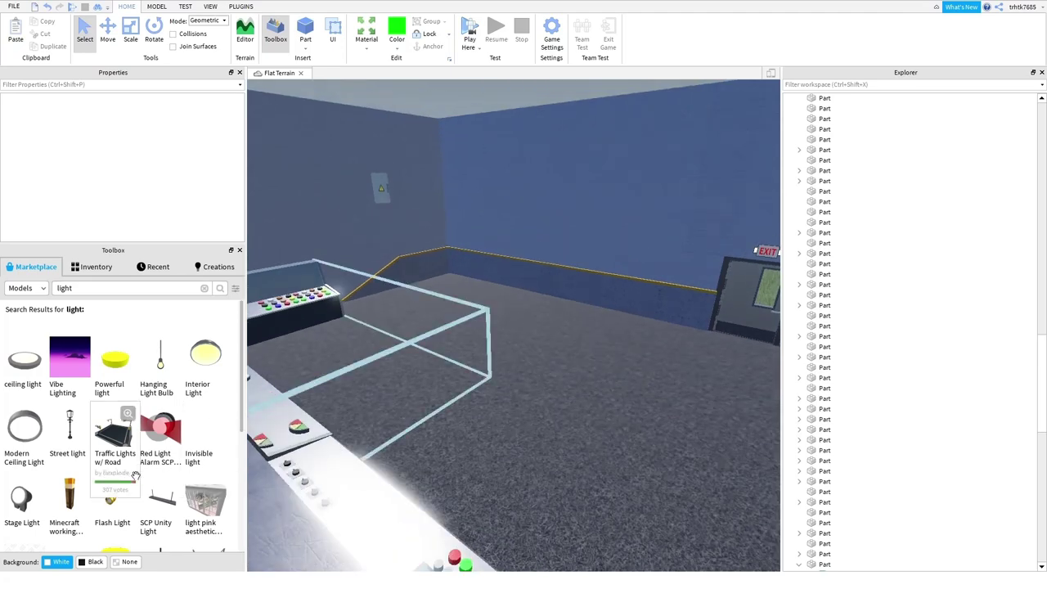
{"action": "scroll", "coordinate": [207, 448], "scroll_direction": "down", "scroll_amount": 1}
{"action": "left_click", "coordinate": [207, 448]}
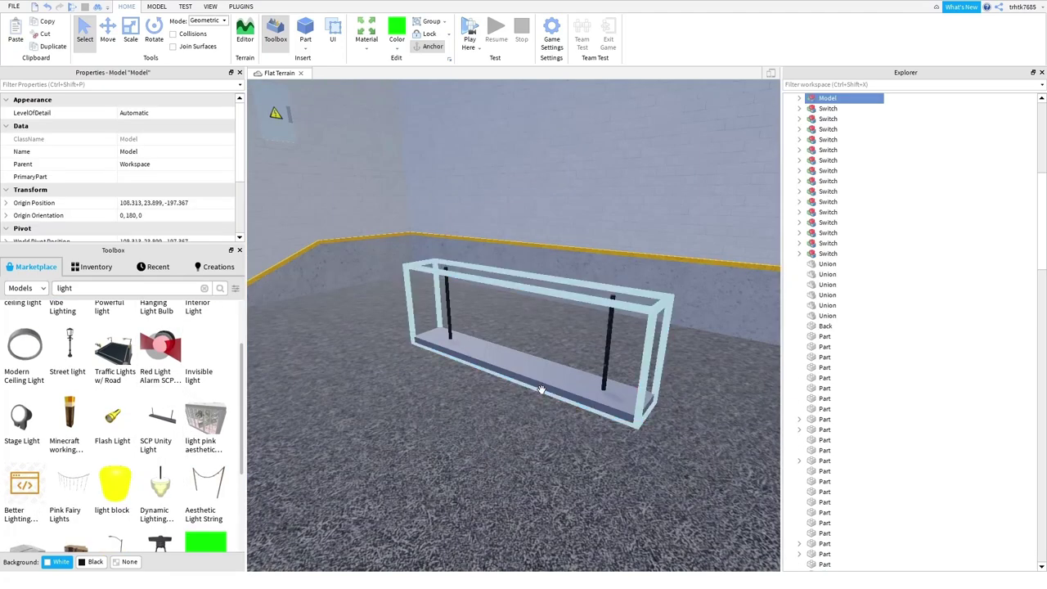
{"action": "key", "text": "t"}
{"action": "left_click_drag", "start_coordinate": [541, 391], "coordinate": [514, 424]}
{"action": "key", "text": "t"}
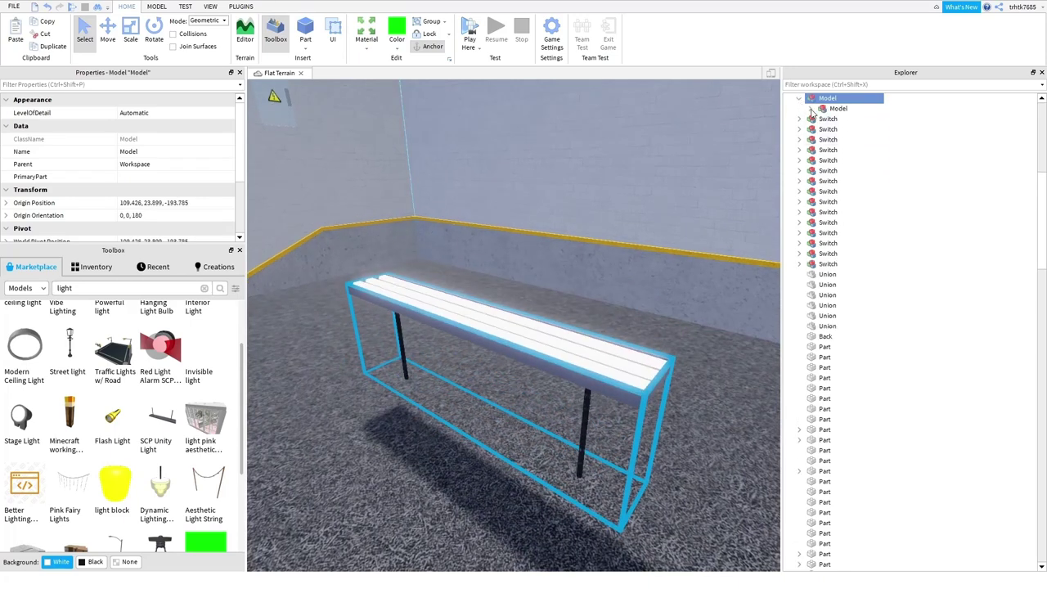
- Delete the two black hanging rods from the light model and set the remaining fixture on the floor
{"action": "left_click", "coordinate": [810, 109]}
{"action": "left_click", "coordinate": [845, 190]}
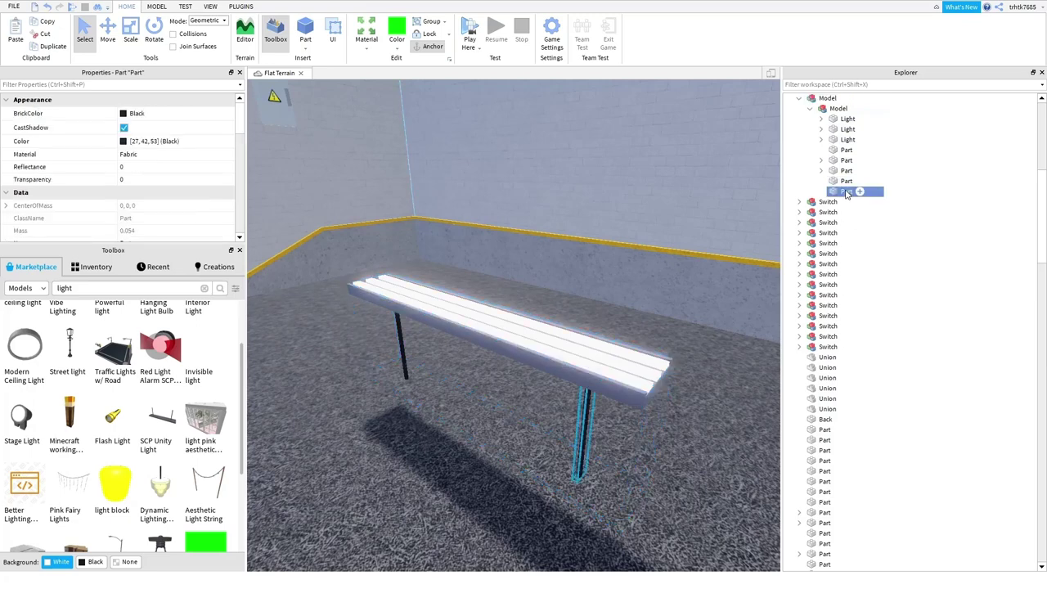
{"action": "key", "text": "Delete"}
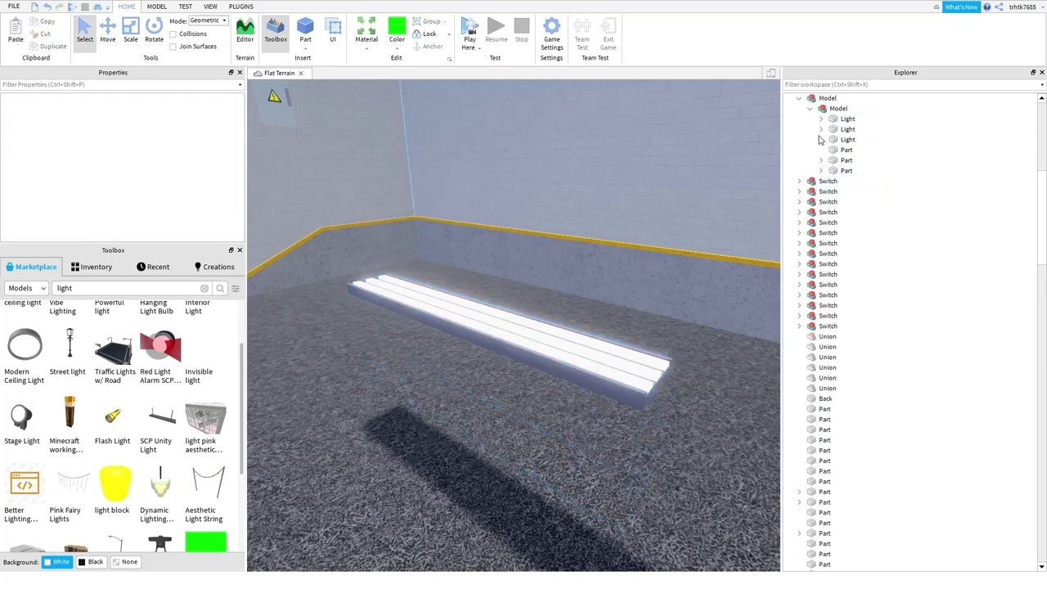
{"action": "left_click", "coordinate": [810, 109]}
{"action": "left_click_drag", "start_coordinate": [504, 346], "coordinate": [491, 360]}
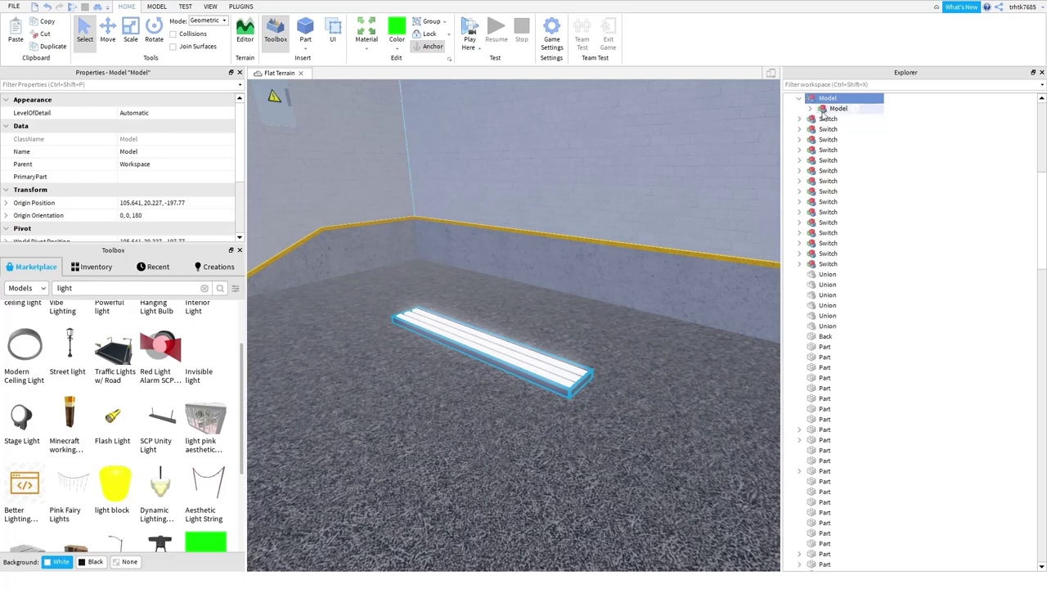
- Turn off CastShadow for all six parts of the light fixture
{"action": "left_click", "coordinate": [810, 109]}
{"action": "left_click", "coordinate": [843, 121]}
{"action": "left_click", "coordinate": [844, 130], "text": "ctrl"}
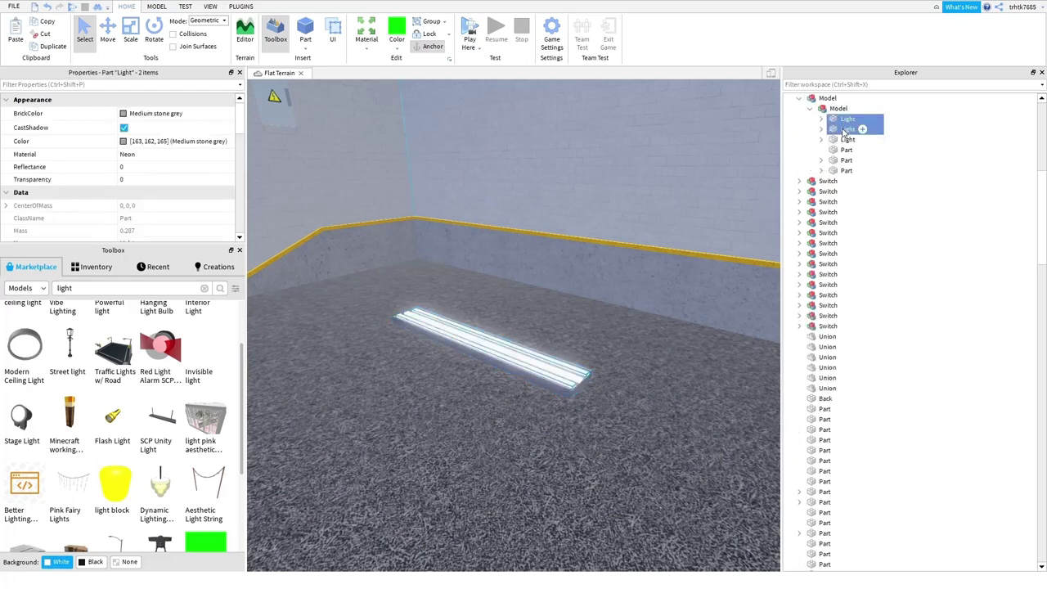
{"action": "left_click", "coordinate": [845, 171], "text": "shift"}
{"action": "left_click", "coordinate": [140, 129]}
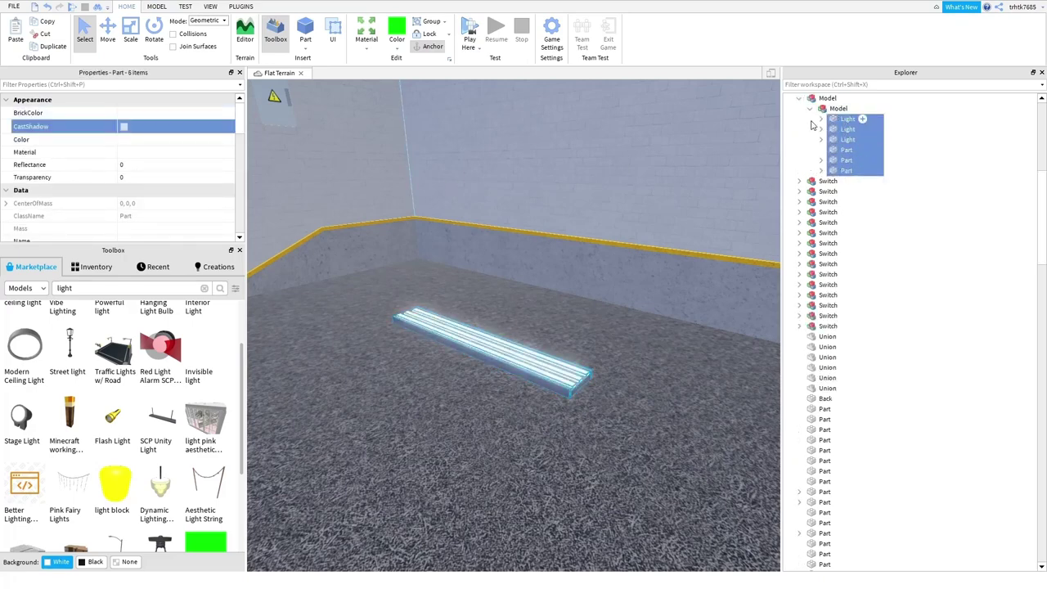
{"action": "left_click", "coordinate": [799, 98]}
- Mount the light fixture on the ceiling near the room's corner with its tubes facing down
{"action": "left_click", "coordinate": [466, 354]}
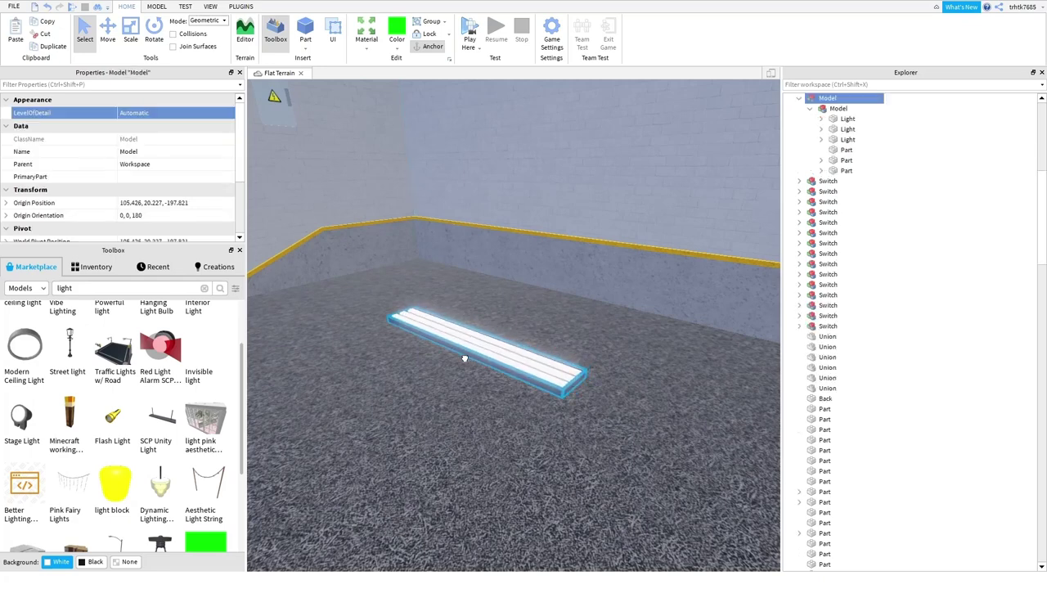
{"action": "scroll", "coordinate": [464, 359], "scroll_direction": "down", "scroll_amount": 1}
{"action": "left_click_drag", "start_coordinate": [465, 358], "coordinate": [462, 358]}
{"action": "key", "text": "t"}
{"action": "key", "text": "t"}
{"action": "scroll", "coordinate": [462, 359], "scroll_direction": "down", "scroll_amount": 3}
{"action": "right_click_drag", "start_coordinate": [463, 358], "coordinate": [463, 358]}
{"action": "left_click_drag", "start_coordinate": [462, 358], "coordinate": [520, 304]}
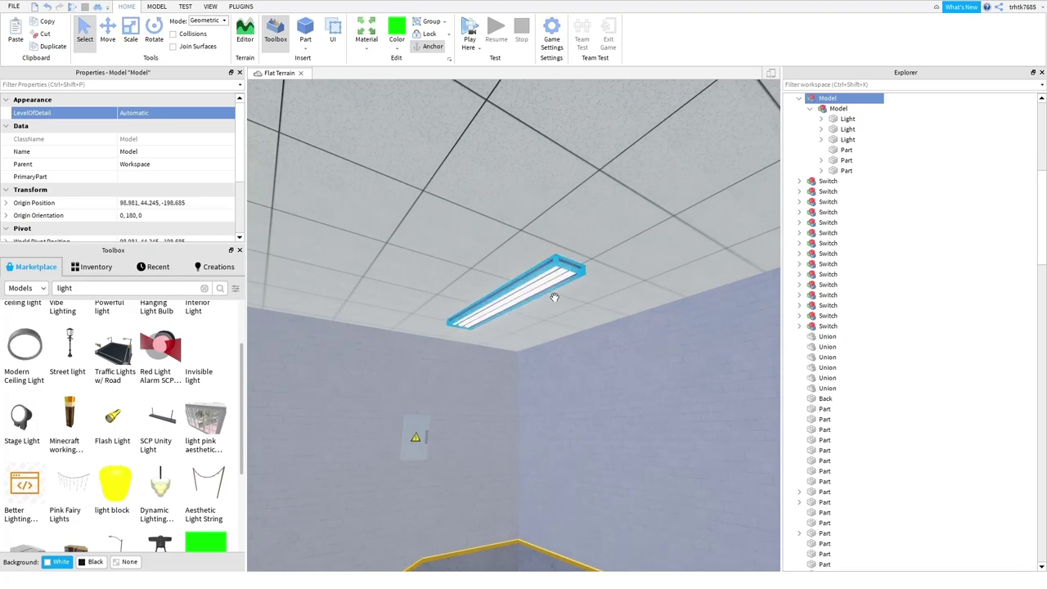
- Duplicate the ceiling light and move the copy about 52 studs lengthwise along the X axis
{"action": "left_click", "coordinate": [809, 108]}
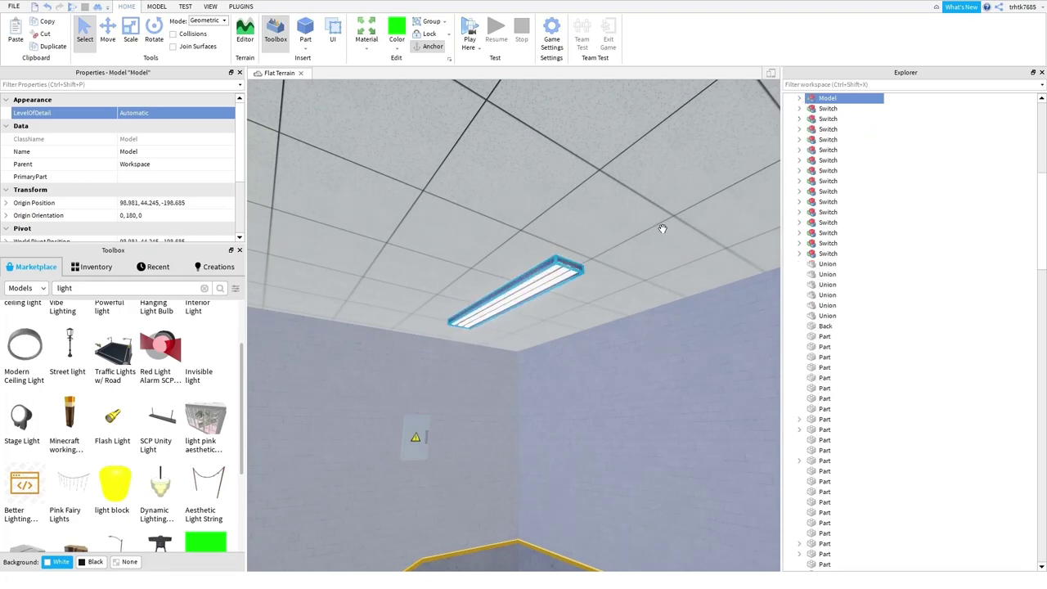
{"action": "key", "text": "ctrl+d"}
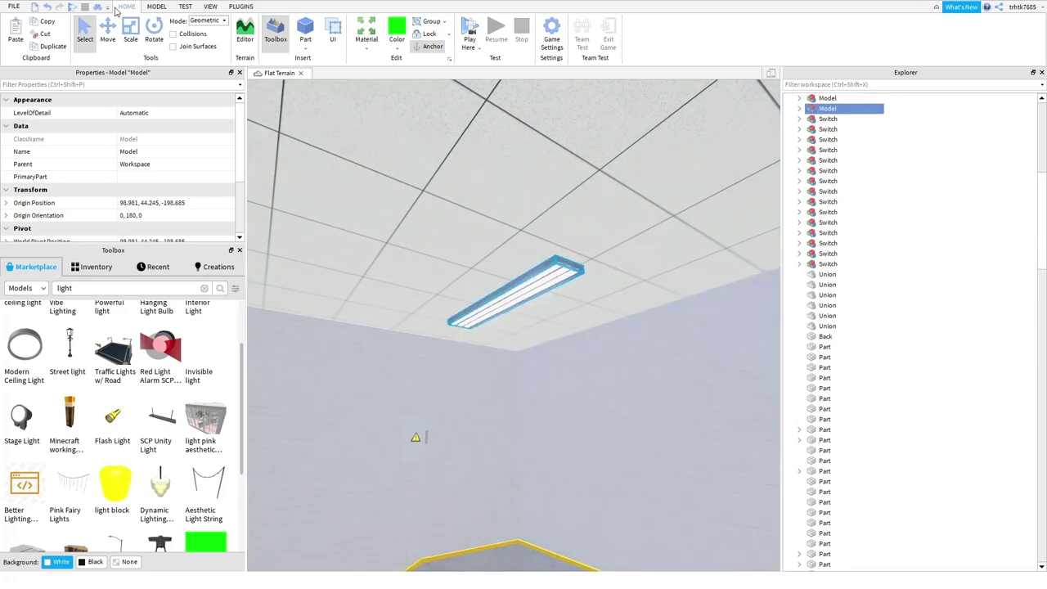
{"action": "left_click", "coordinate": [108, 33]}
{"action": "left_click_drag", "start_coordinate": [631, 256], "coordinate": [679, 263]}
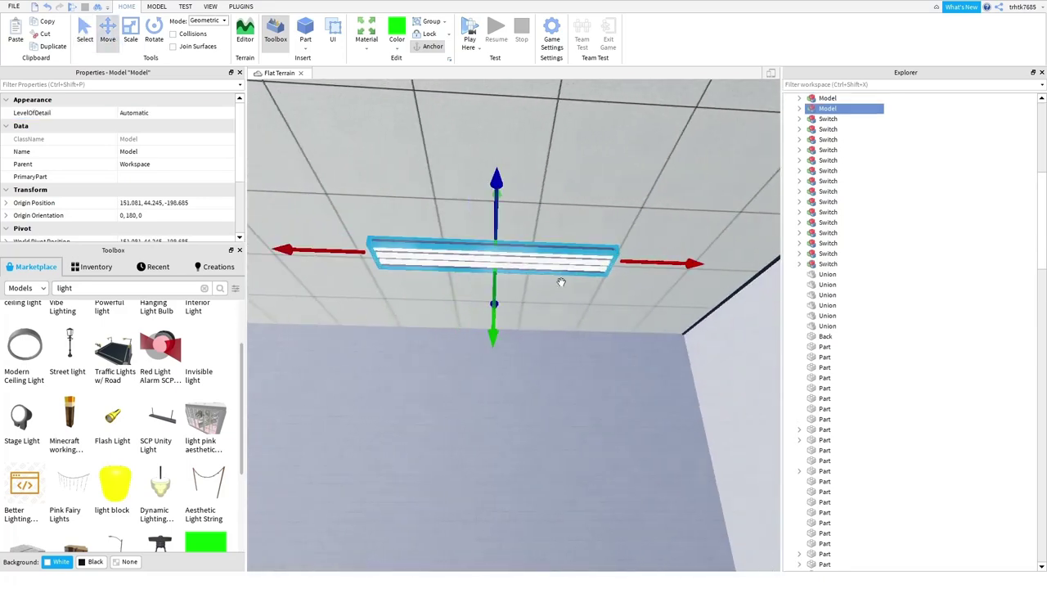
- Duplicate the second ceiling light and move the copy about 26 studs sideways along the Z axis
{"action": "key", "text": "ctrl+d"}
{"action": "right_click_drag", "start_coordinate": [587, 319], "coordinate": [497, 257]}
{"action": "key", "text": "d"}
{"action": "left_click_drag", "start_coordinate": [506, 243], "coordinate": [599, 251]}
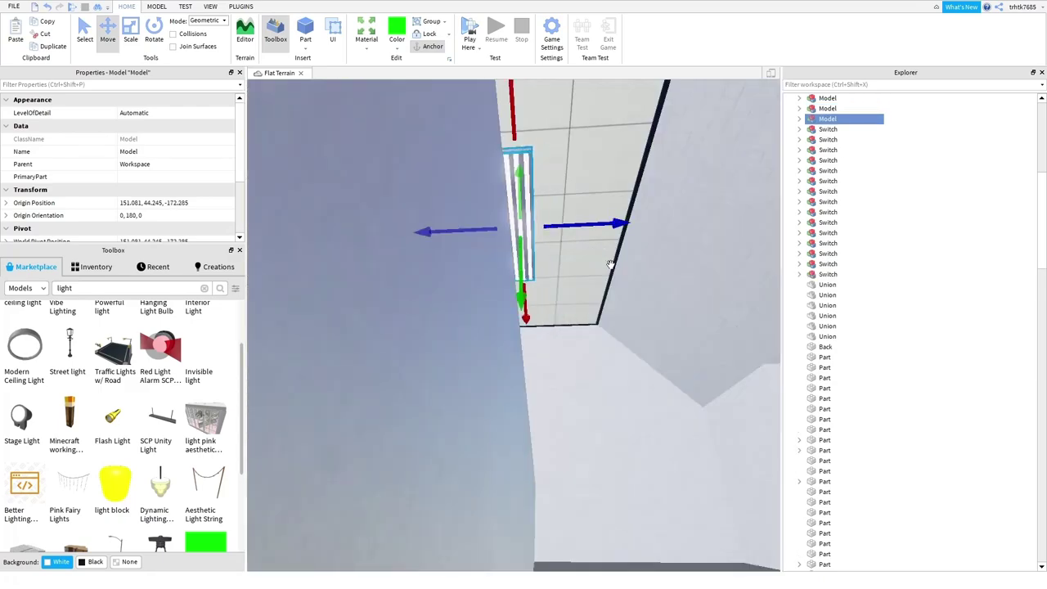
{"action": "right_click_drag", "start_coordinate": [612, 262], "coordinate": [570, 257]}
{"action": "key", "text": "e"}
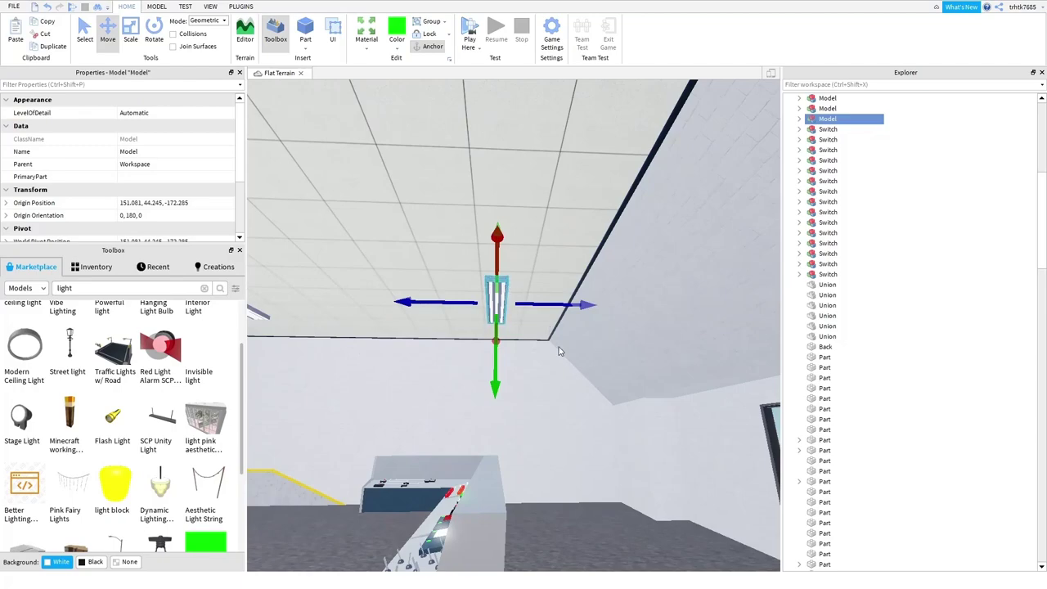
- Duplicate the third ceiling light and move the copy about 52 studs back along the X axis as the fourth light
{"action": "right_click_drag", "start_coordinate": [560, 350], "coordinate": [557, 351]}
{"action": "key", "text": "ctrl+d"}
{"action": "key", "text": "s"}
{"action": "left_click_drag", "start_coordinate": [447, 211], "coordinate": [694, 233]}
{"action": "key", "text": "d"}
{"action": "right_click_drag", "start_coordinate": [695, 283], "coordinate": [695, 287]}
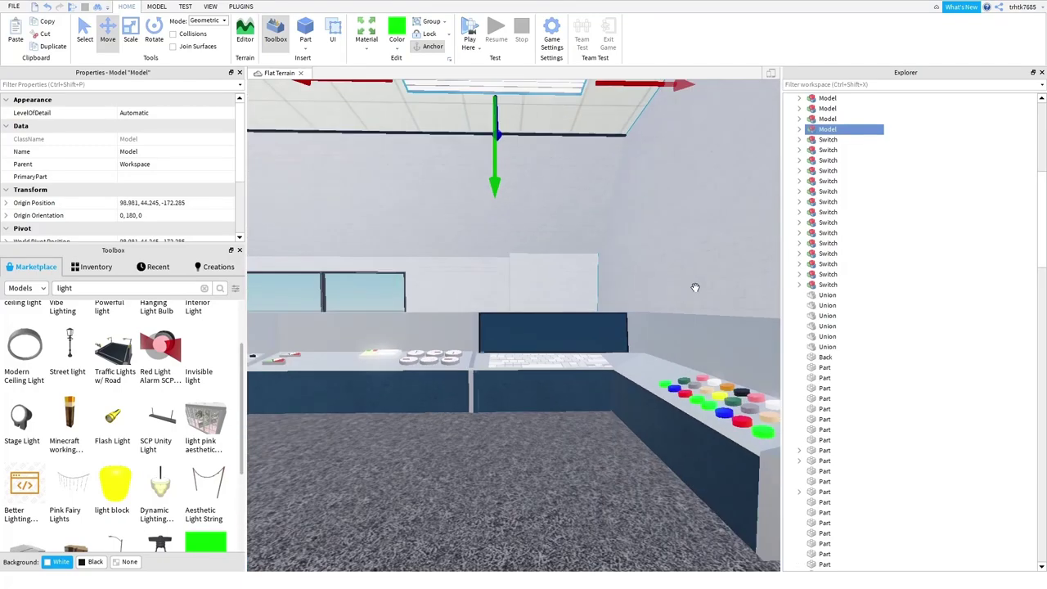
{"action": "key", "text": "f"}
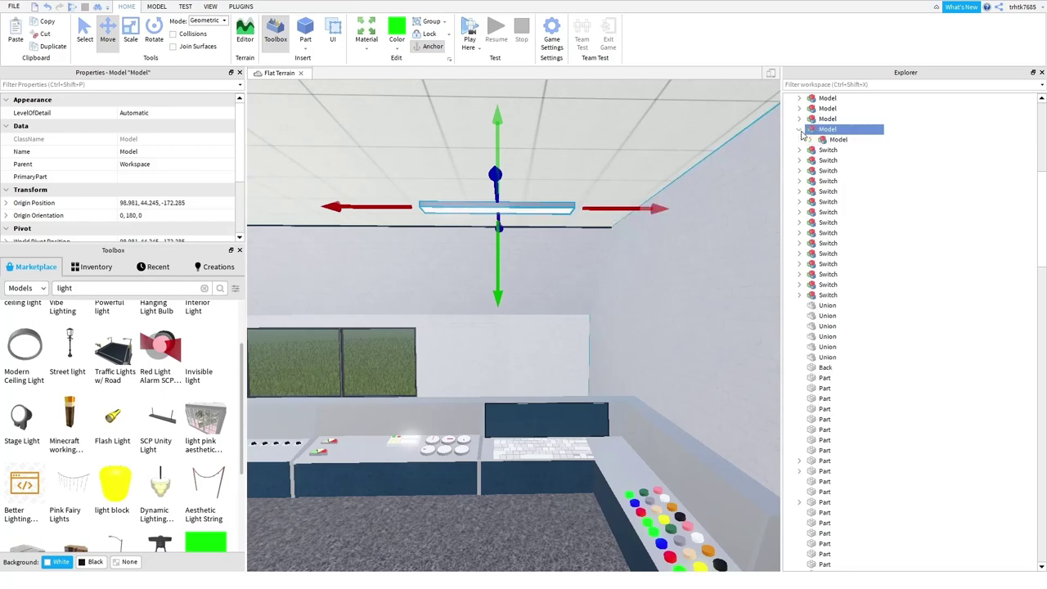
- Delete the PointLight from inside the model of the ceiling light near the computer console
{"action": "left_click", "coordinate": [811, 140]}
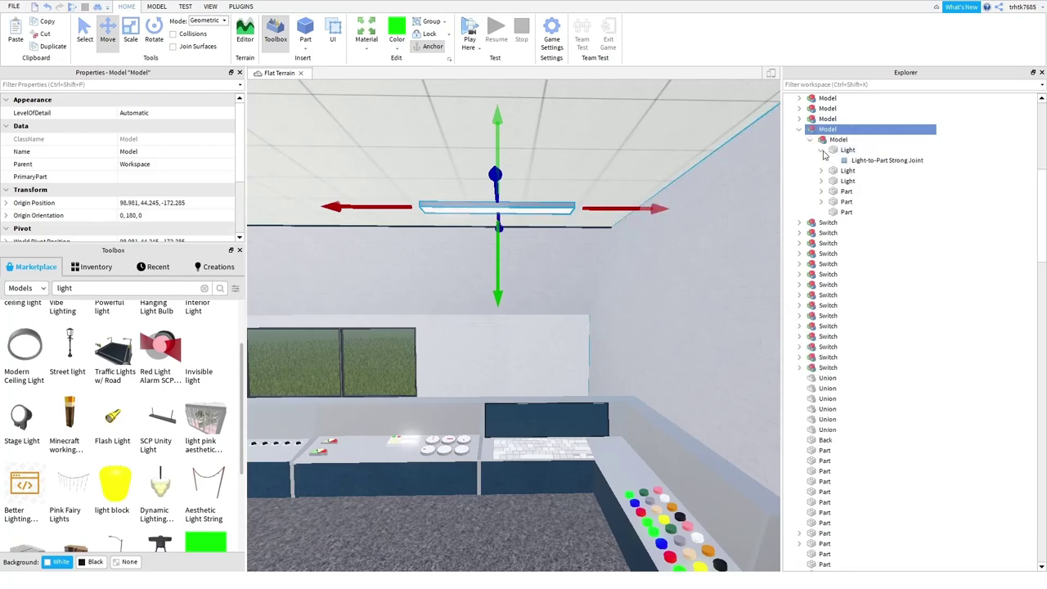
{"action": "left_click", "coordinate": [822, 160]}
{"action": "left_click", "coordinate": [863, 171]}
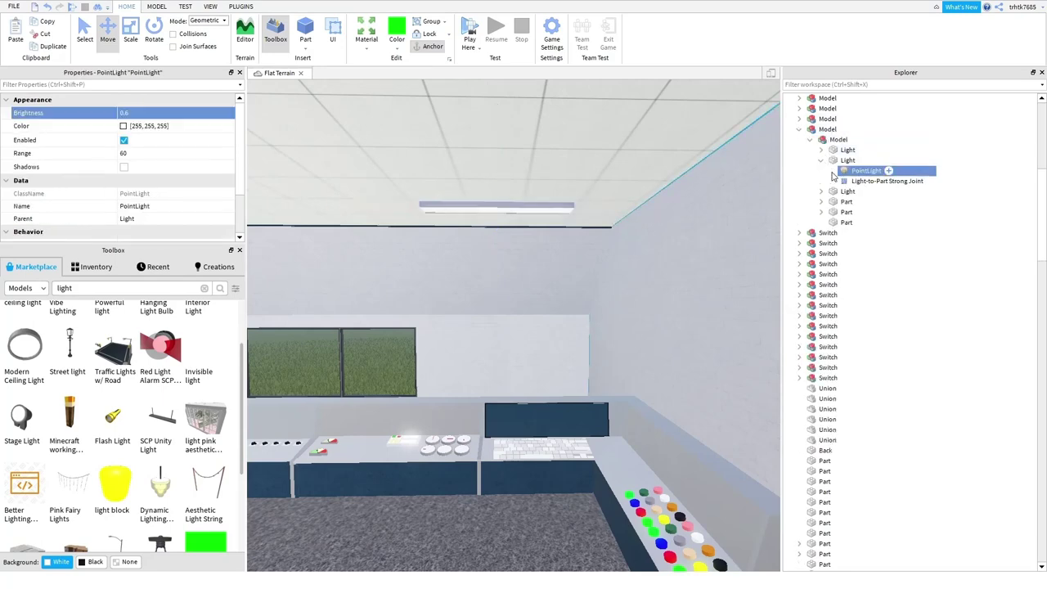
{"action": "key", "text": "Delete"}
{"action": "left_click", "coordinate": [821, 171]}
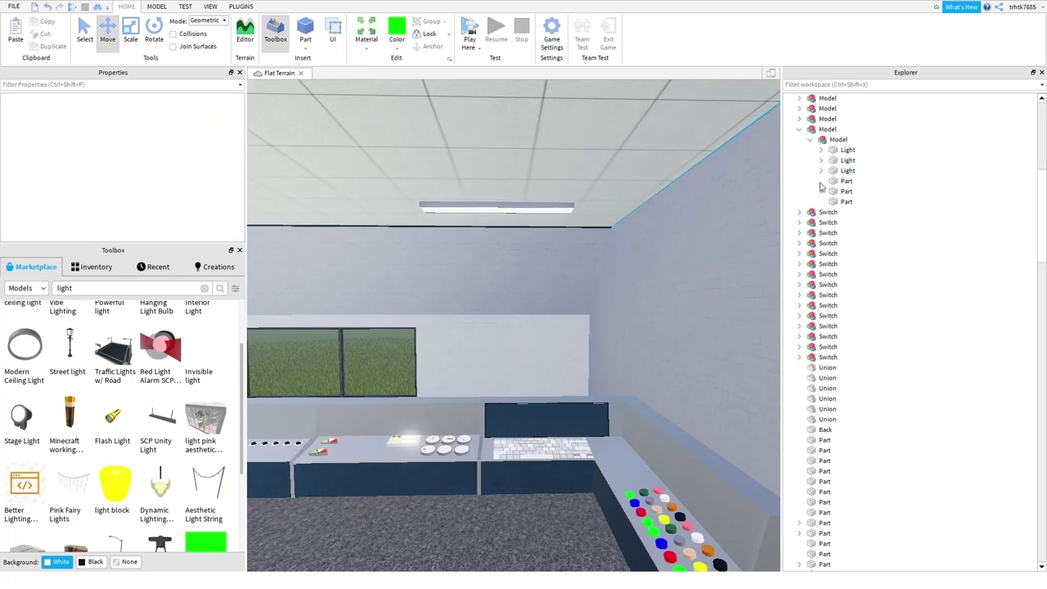
{"action": "left_click", "coordinate": [821, 180]}
{"action": "left_click", "coordinate": [809, 140]}
{"action": "left_click", "coordinate": [800, 130]}
- Delete the PointLight from the other ceiling light on the window side of the room
{"action": "right_click_drag", "start_coordinate": [599, 240], "coordinate": [596, 242]}
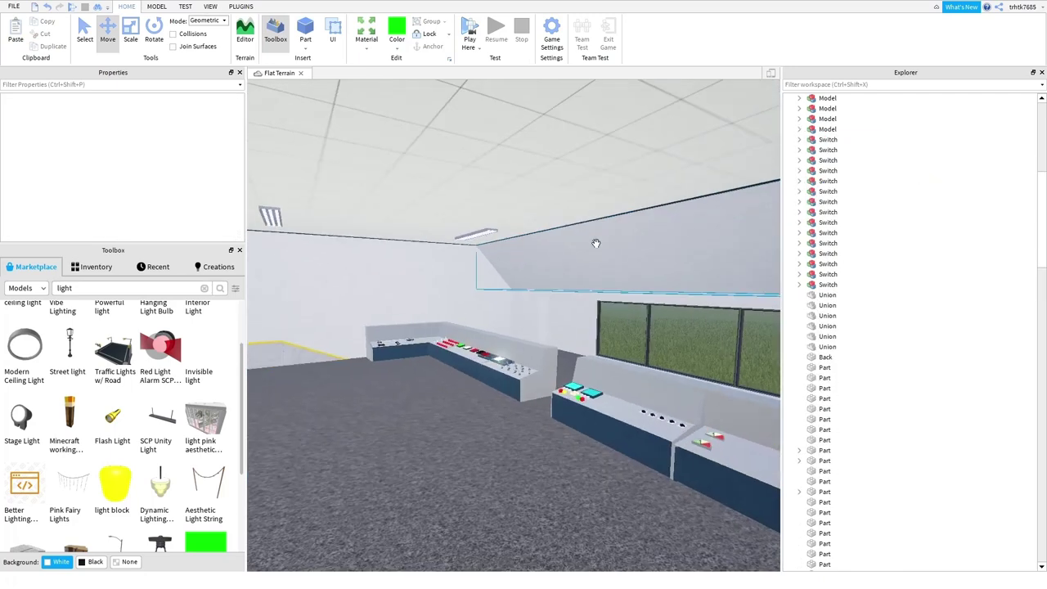
{"action": "left_click", "coordinate": [493, 250]}
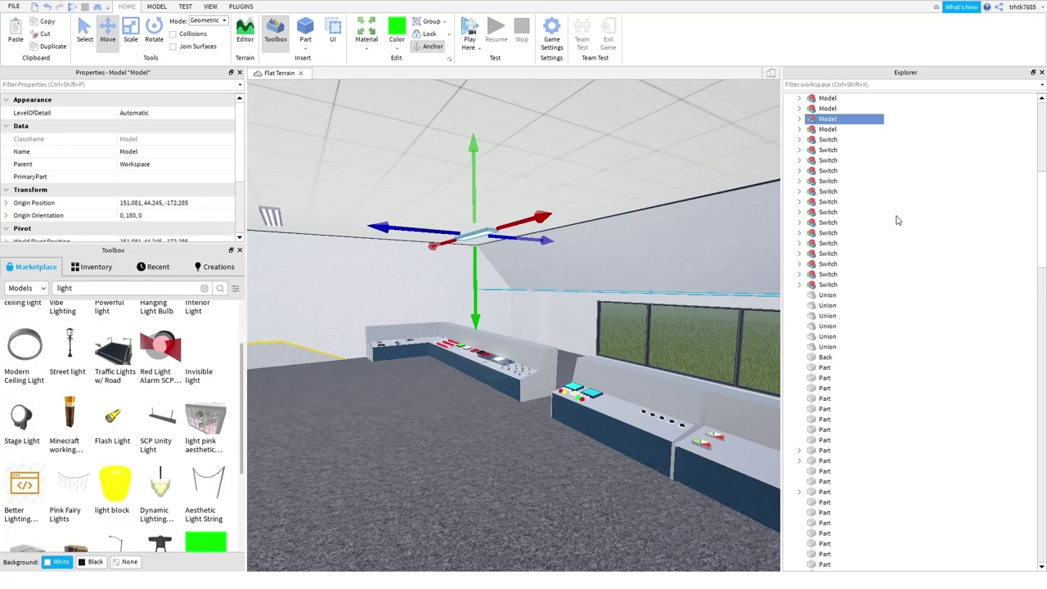
{"action": "left_click", "coordinate": [810, 129]}
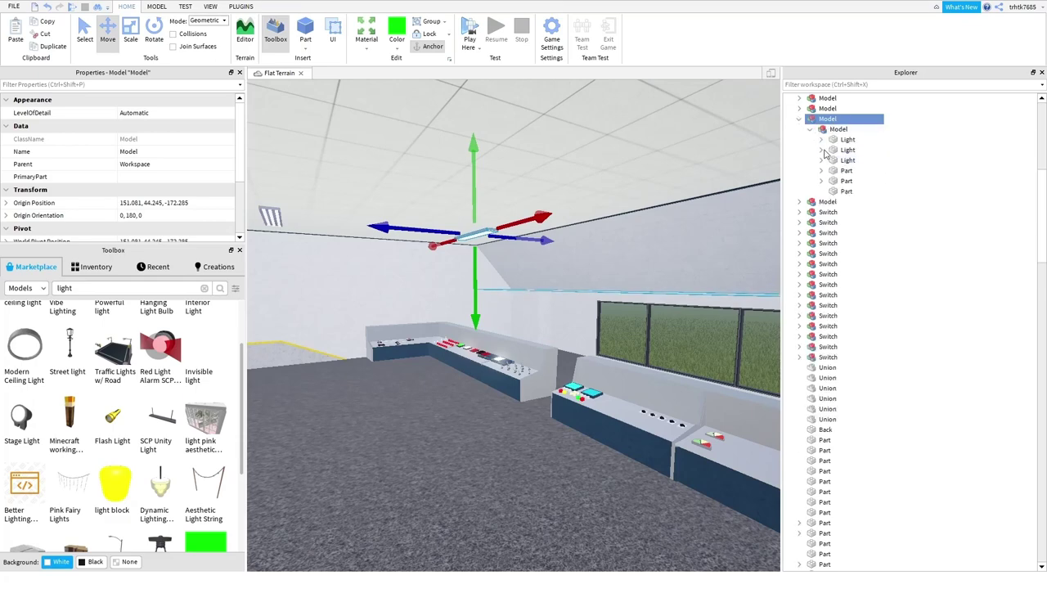
{"action": "left_click", "coordinate": [821, 149]}
{"action": "left_click", "coordinate": [855, 160]}
{"action": "key", "text": "Delete"}
{"action": "left_click", "coordinate": [799, 119]}
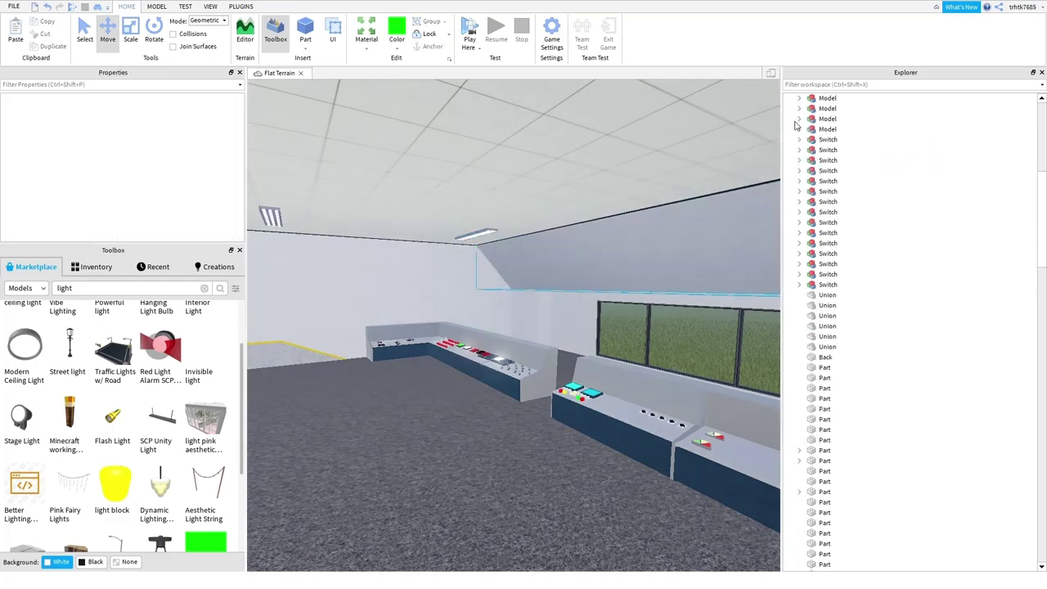
- Find and delete the PointLight in the ceiling light at the room's far end, away from the windows
{"action": "left_click", "coordinate": [279, 220]}
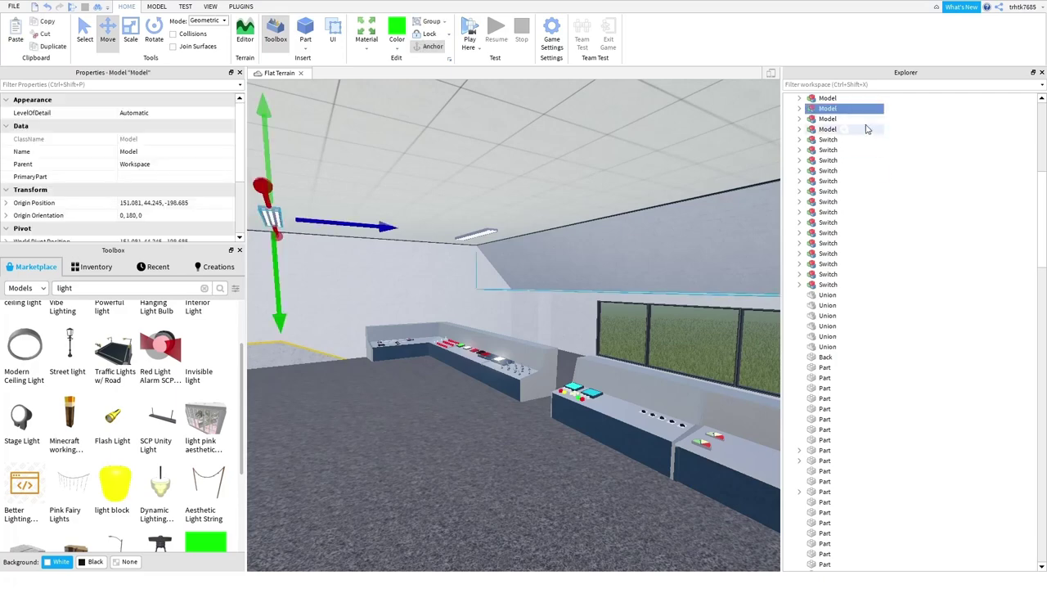
{"action": "left_click", "coordinate": [810, 120]}
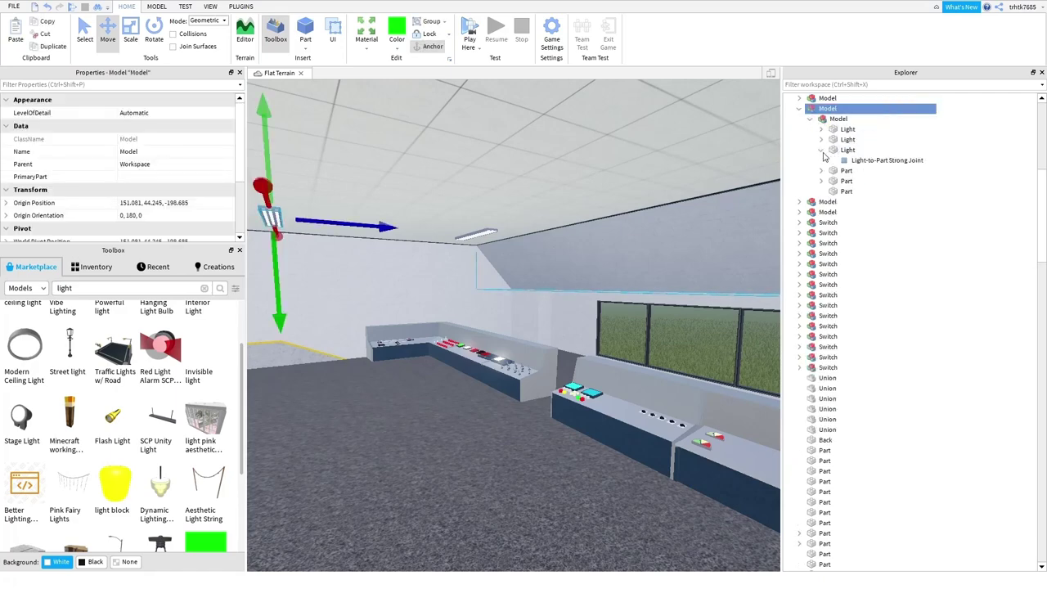
{"action": "left_click", "coordinate": [821, 140]}
{"action": "left_click", "coordinate": [821, 140]}
{"action": "left_click", "coordinate": [821, 150]}
{"action": "left_click", "coordinate": [821, 129]}
{"action": "left_click", "coordinate": [853, 143]}
{"action": "key", "text": "Delete"}
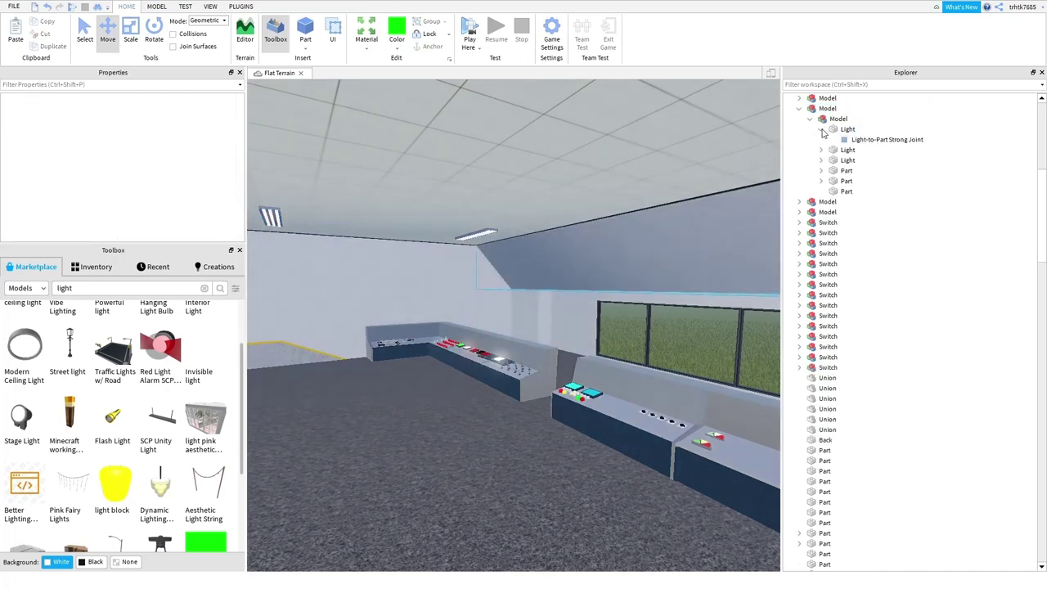
{"action": "left_click", "coordinate": [821, 129]}
- Inspect the remaining ceiling light and the contents of the expanded light model
{"action": "right_click_drag", "start_coordinate": [698, 180], "coordinate": [699, 180]}
{"action": "key", "text": "w"}
{"action": "left_click", "coordinate": [535, 224]}
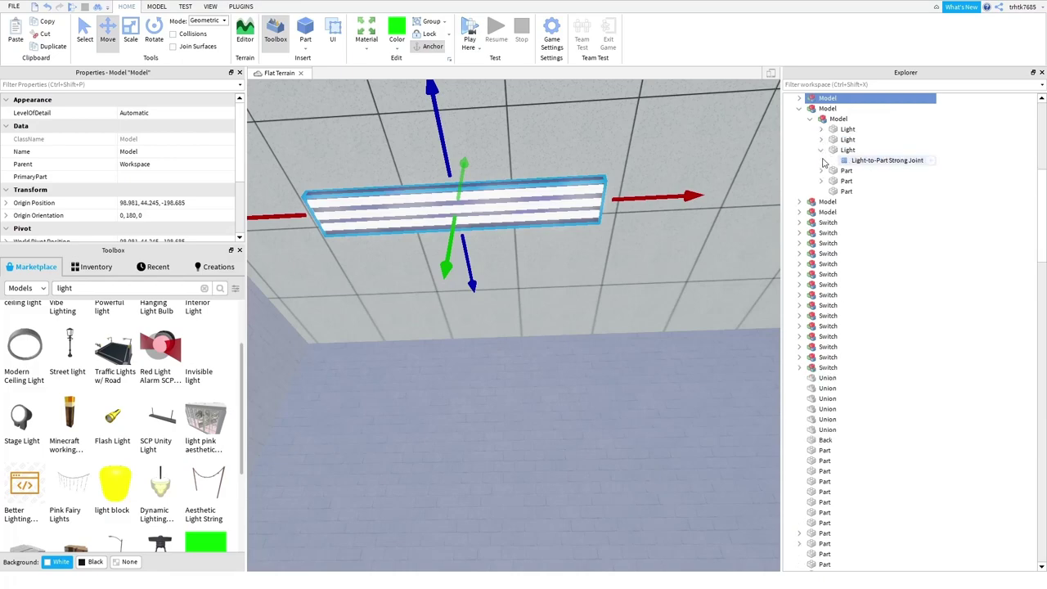
{"action": "mouse_move", "coordinate": [710, 245]}
{"action": "right_mouse_down"}
{"action": "mouse_move", "coordinate": [708, 261]}
{"action": "mouse_move", "coordinate": [690, 244]}
{"action": "right_mouse_up"}
{"action": "key", "text": "s"}
{"action": "left_click", "coordinate": [690, 244]}
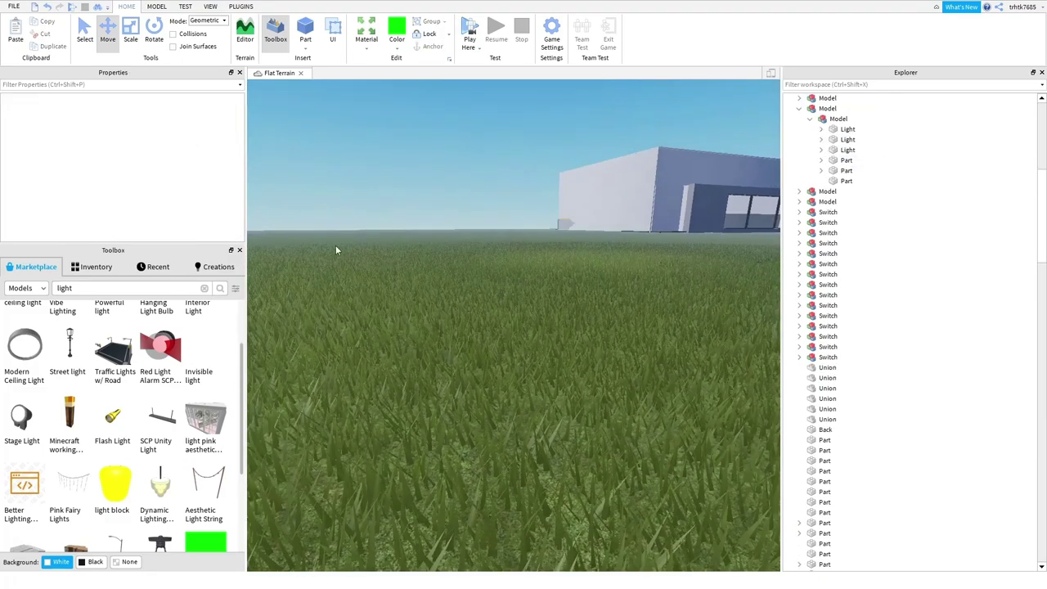
- Select all parts of the control room building from outside and group them into one model
{"action": "left_click", "coordinate": [83, 31]}
{"action": "key", "text": "e"}
{"action": "right_click_drag", "start_coordinate": [539, 282], "coordinate": [538, 282]}
{"action": "key", "text": "a"}
{"action": "key", "text": "e"}
{"action": "left_click_drag", "start_coordinate": [387, 226], "coordinate": [288, 141]}
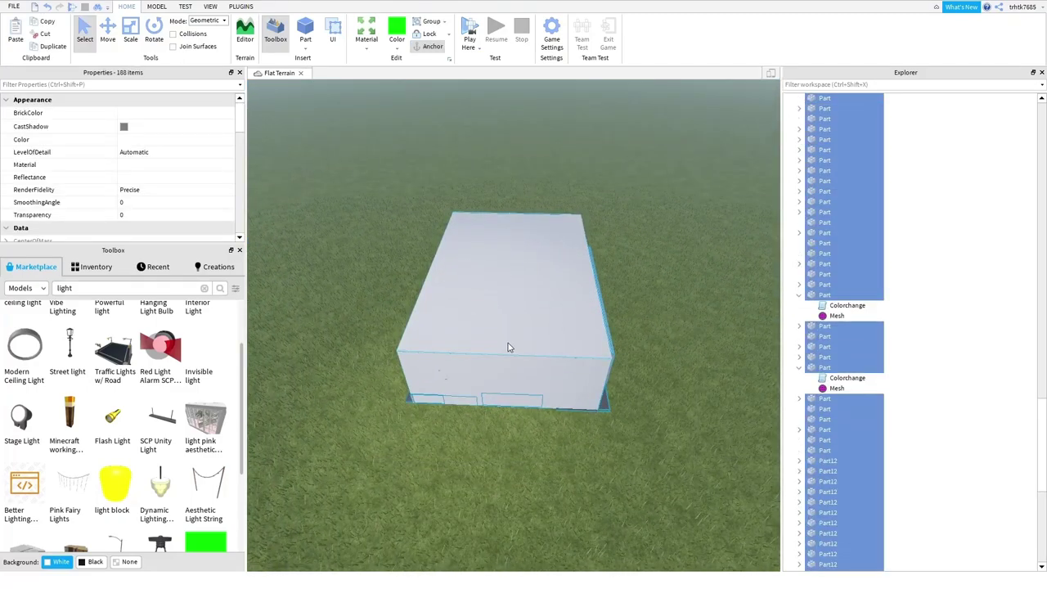
{"action": "key", "text": "ctrl+g"}
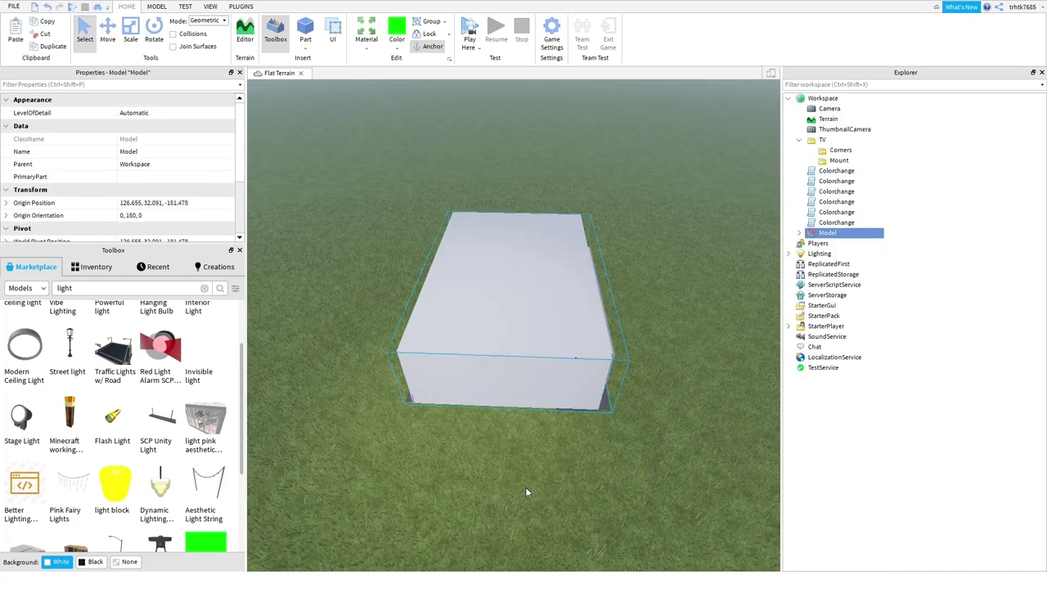
{"action": "left_click", "coordinate": [704, 382]}
- Delete all the loose Colorchange scripts that sit directly in the Workspace
{"action": "left_click", "coordinate": [836, 170]}
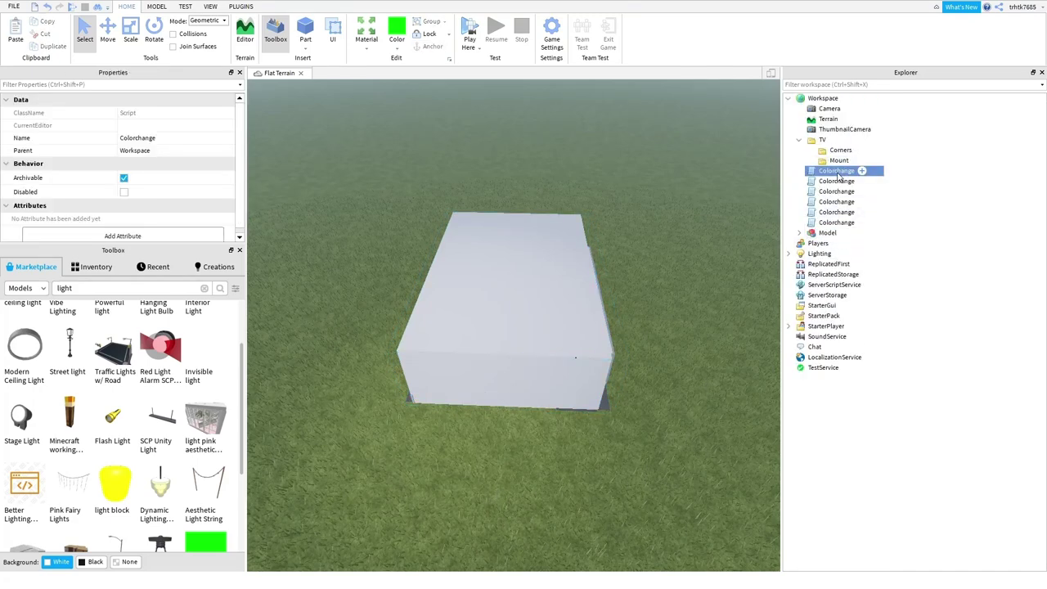
{"action": "key", "text": "Delete"}
{"action": "left_click", "coordinate": [835, 171]}
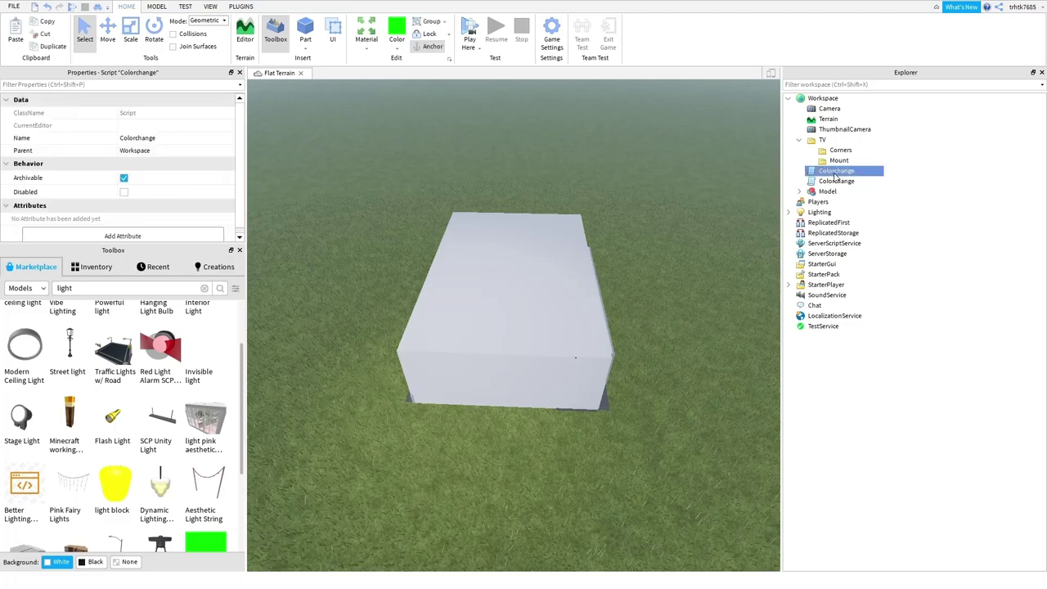
{"action": "key", "text": "Delete"}
- Delete the leftover TV folder and the ThumbnailCamera from the Workspace
{"action": "left_click", "coordinate": [820, 141]}
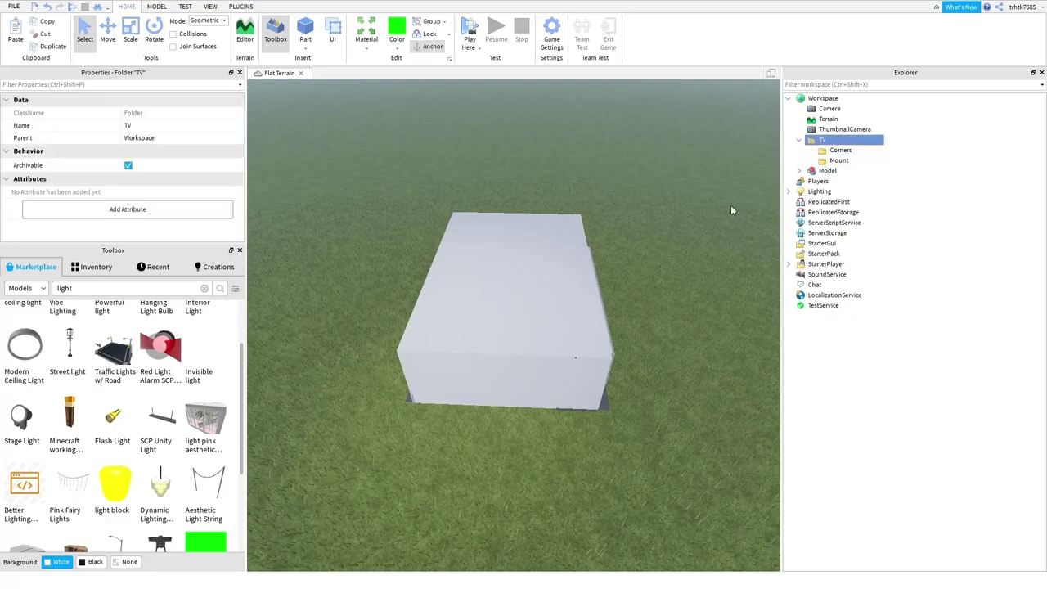
{"action": "scroll", "coordinate": [646, 244], "scroll_direction": "down", "scroll_amount": 10}
{"action": "key", "text": "Delete"}
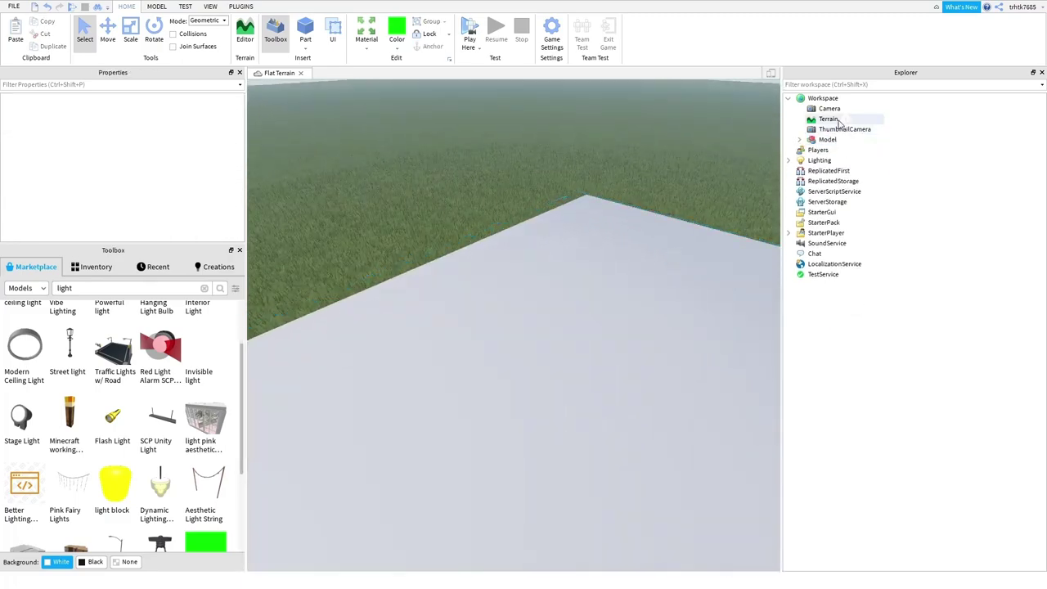
{"action": "key", "text": "Delete"}
- Look over the grouped building from outside, then start a playtest from a spot inside the control room
{"action": "right_click_drag", "start_coordinate": [575, 184], "coordinate": [593, 199]}
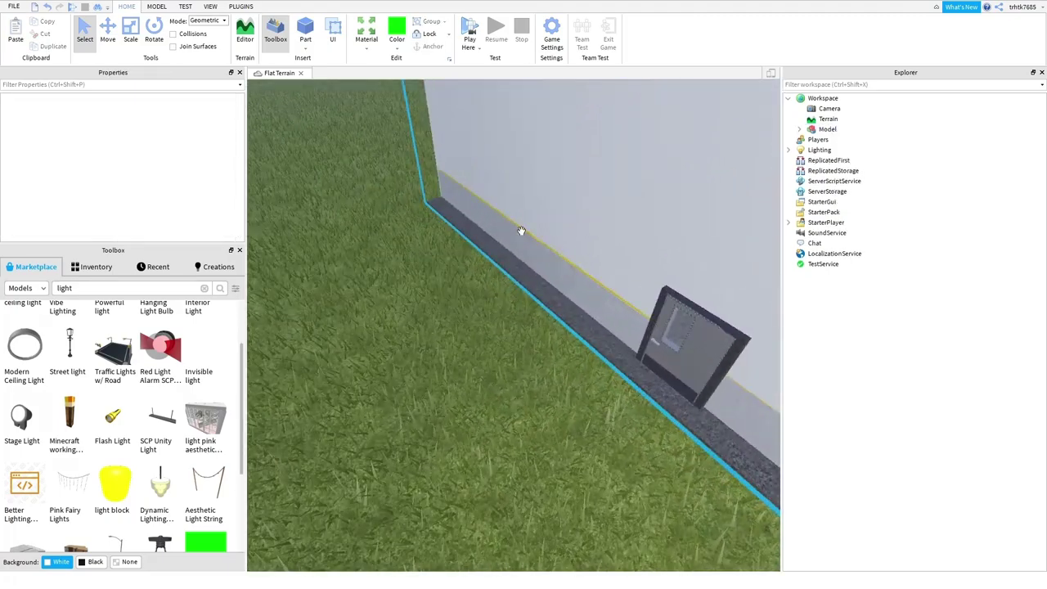
{"action": "right_click_drag", "start_coordinate": [521, 230], "coordinate": [503, 213]}
{"action": "scroll", "coordinate": [521, 230], "scroll_direction": "down", "scroll_amount": 10}
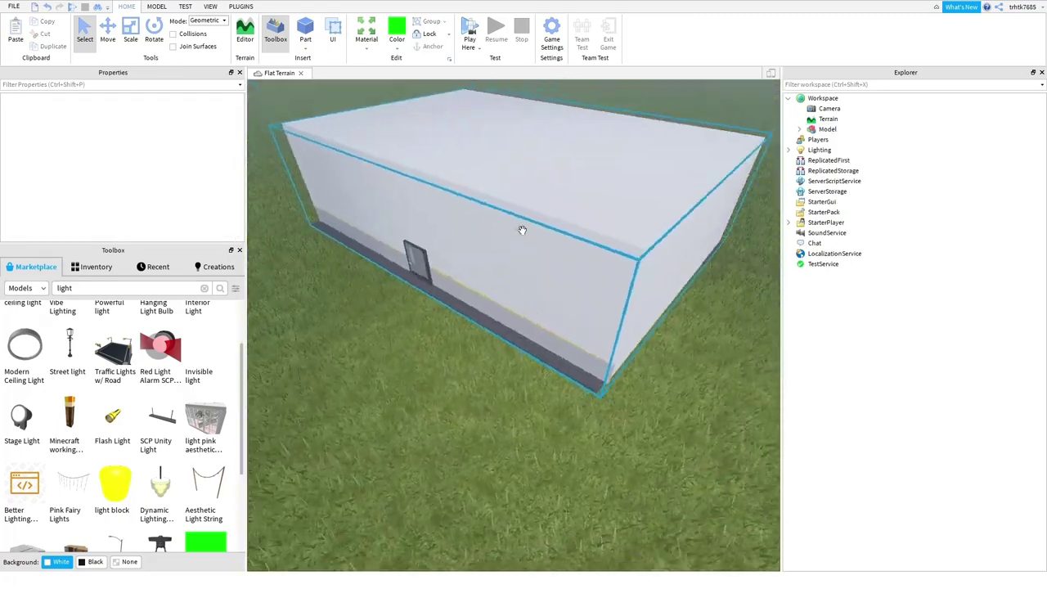
{"action": "left_click", "coordinate": [546, 242]}
{"action": "left_click", "coordinate": [449, 320]}
{"action": "right_click_drag", "start_coordinate": [455, 318], "coordinate": [456, 318]}
{"action": "key", "text": "w"}
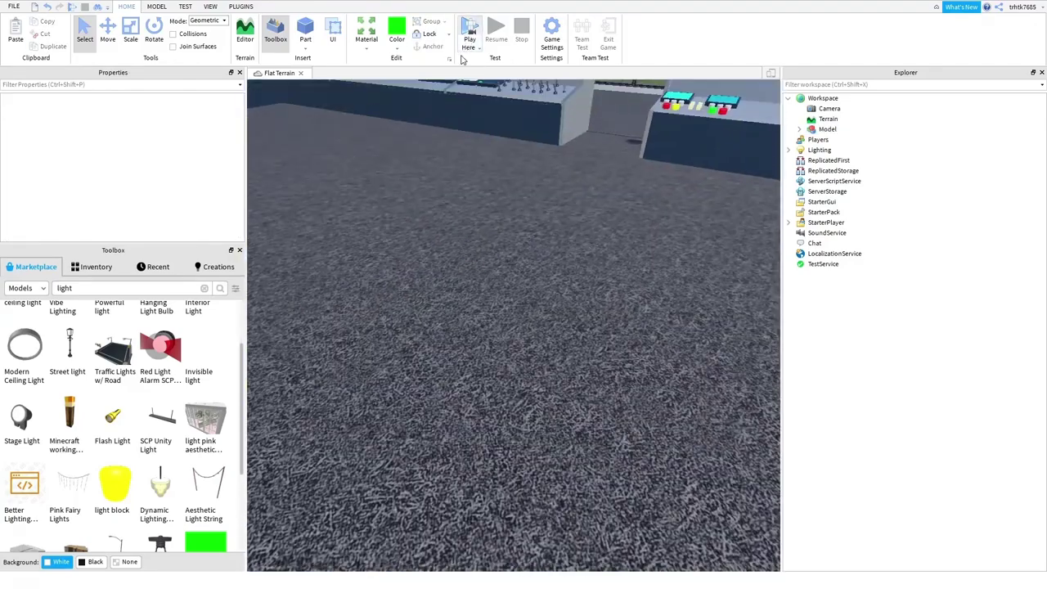
{"action": "left_click", "coordinate": [467, 41]}
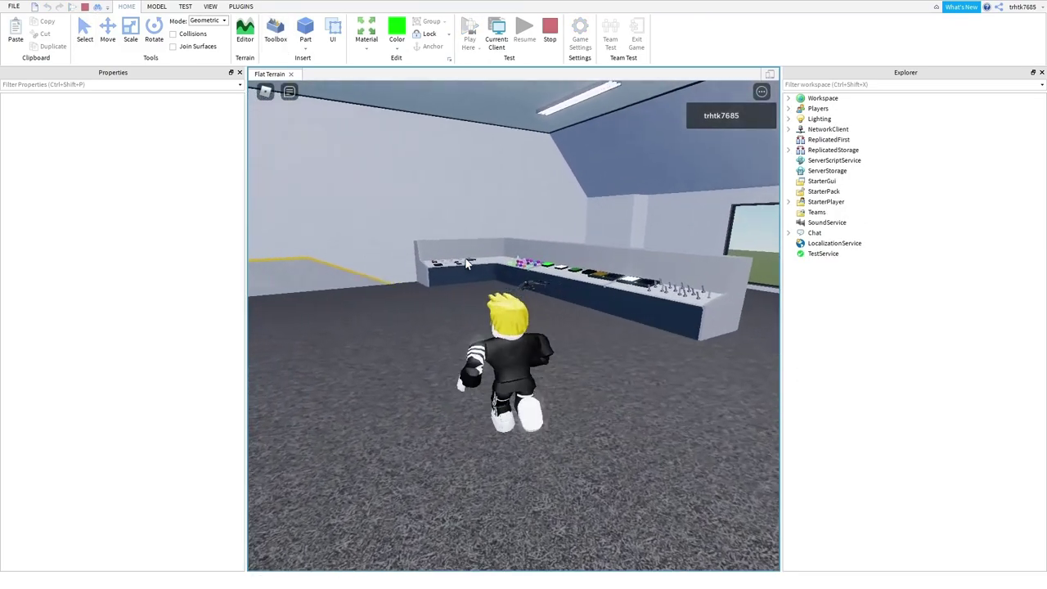
- Walk and jump the avatar around the control room to view the color-changing consoles, windows and ceiling lights
{"action": "key", "text": "w"}
{"action": "key", "text": "d"}
{"action": "key", "text": "s"}
{"action": "key", "text": "space"}
{"action": "right_click_drag", "start_coordinate": [465, 263], "coordinate": [467, 264]}
{"action": "key", "text": "w"}
{"action": "key", "text": "a"}
{"action": "key", "text": "d"}
{"action": "key", "text": "s"}
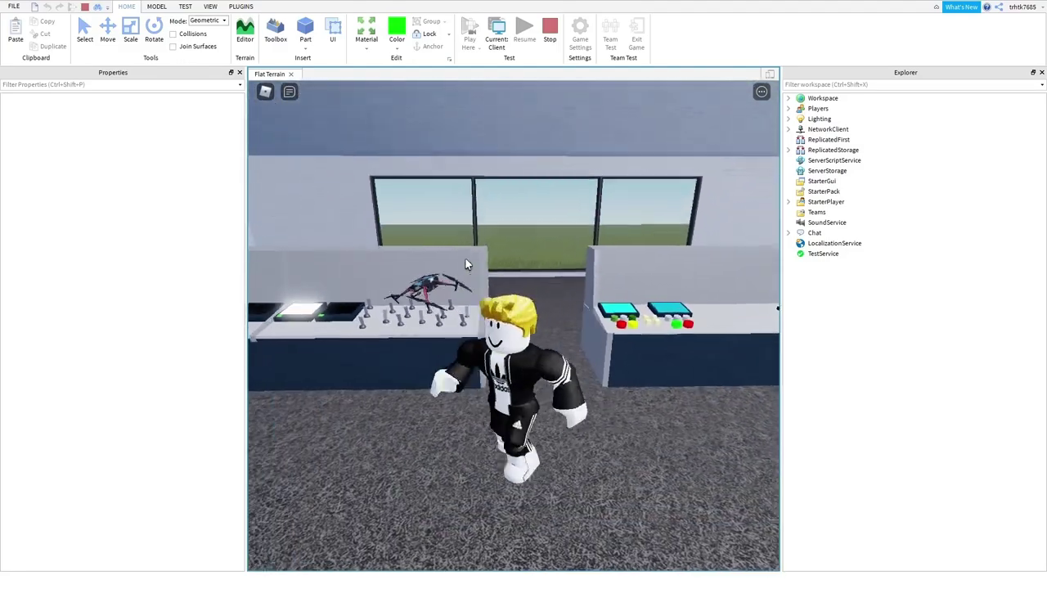
{"action": "key", "text": "space"}
{"action": "right_click_drag", "start_coordinate": [465, 258], "coordinate": [465, 259]}
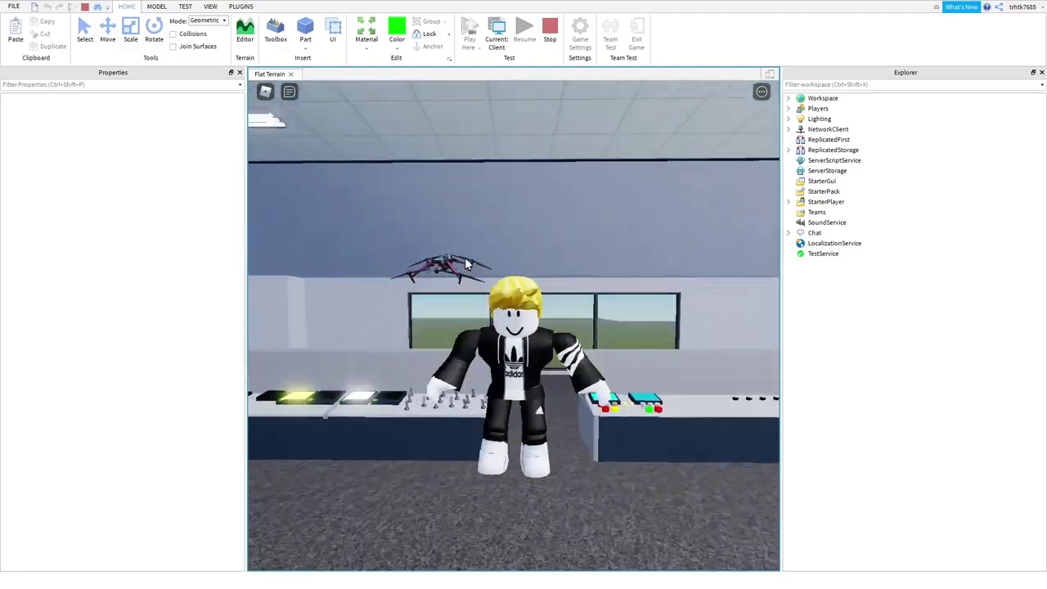
{"action": "key", "text": "space"}
{"action": "key", "text": "space"}
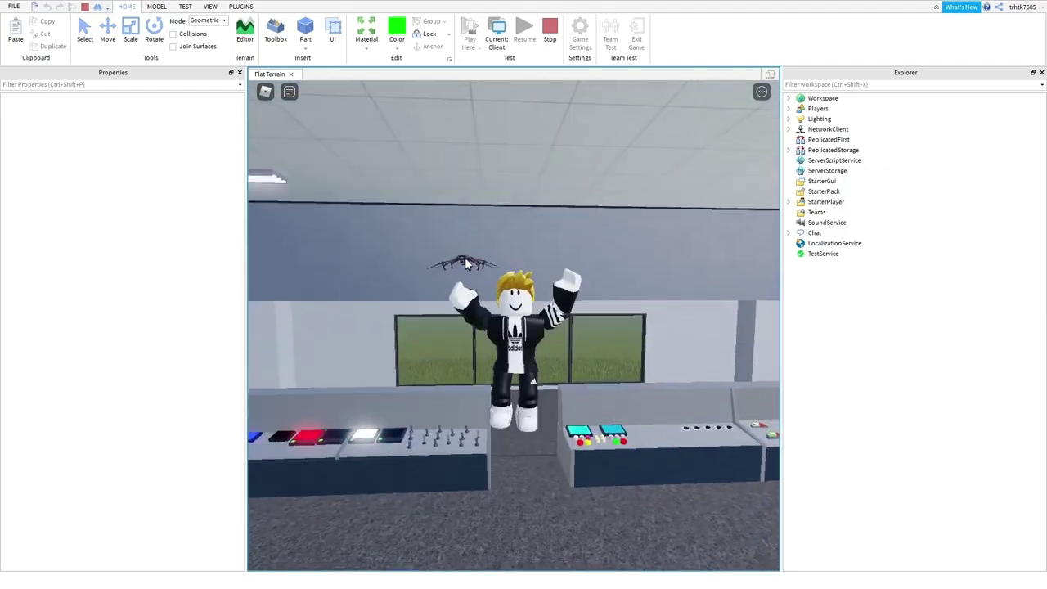